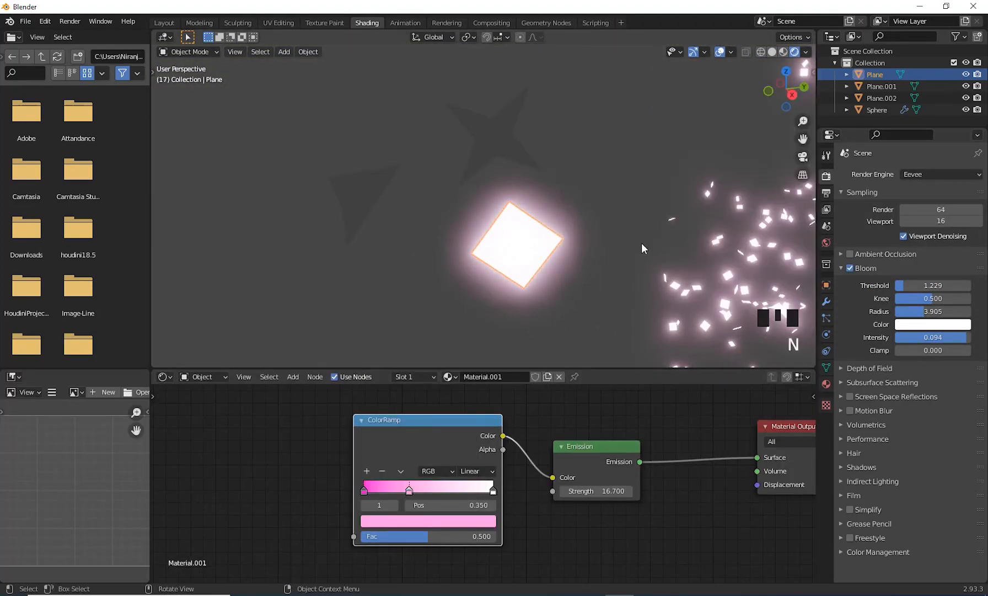
Colour the glowing square's ColorRamp with pink, green, blue, red and orange stops.
ctrl+click(454, 490)
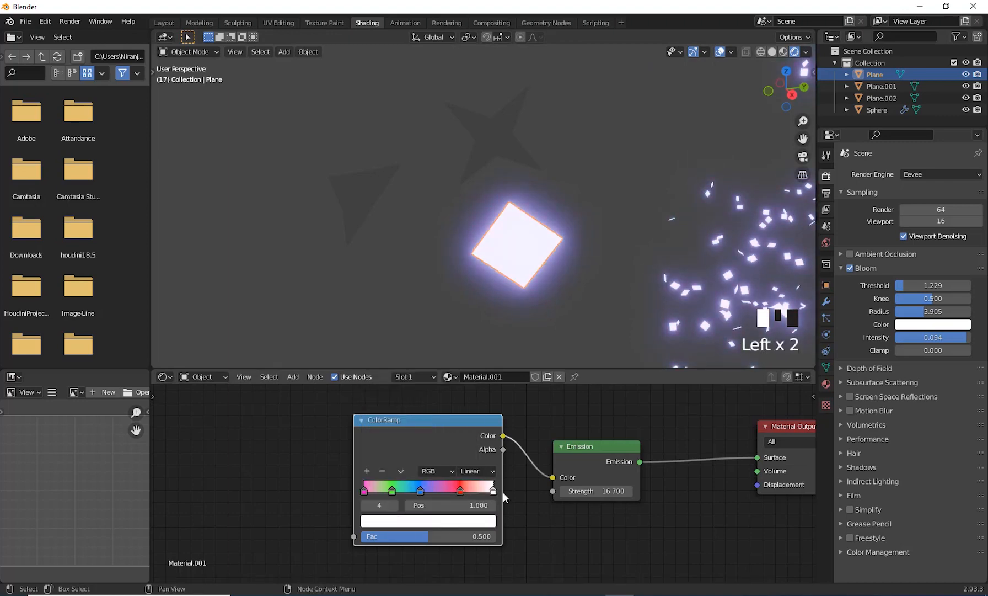
click(503, 496)
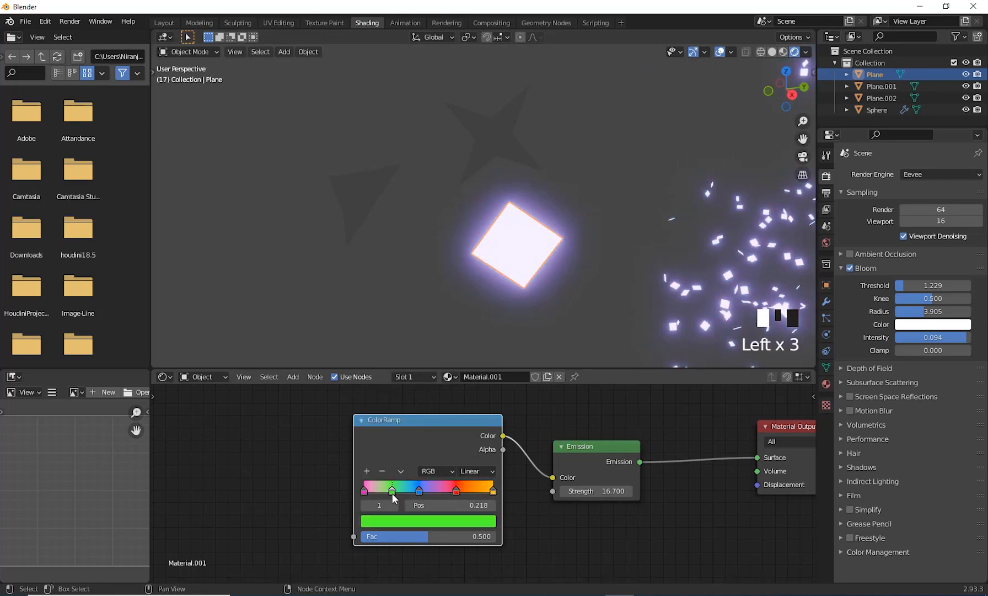
Create a new emission material for the star plane with strength 14.3 and a multicoloured ColorRamp.
click(510, 378)
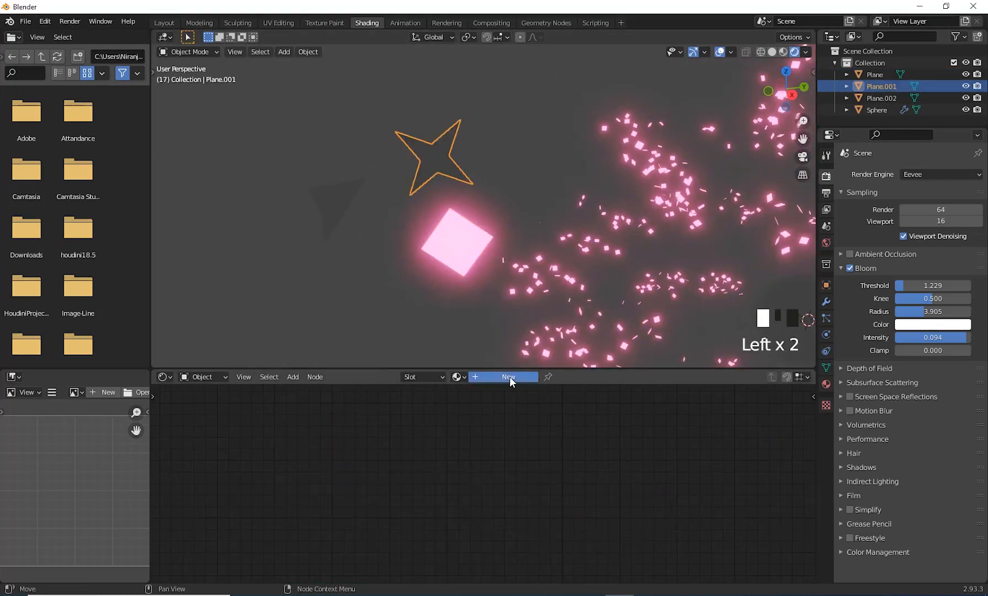
click(510, 376)
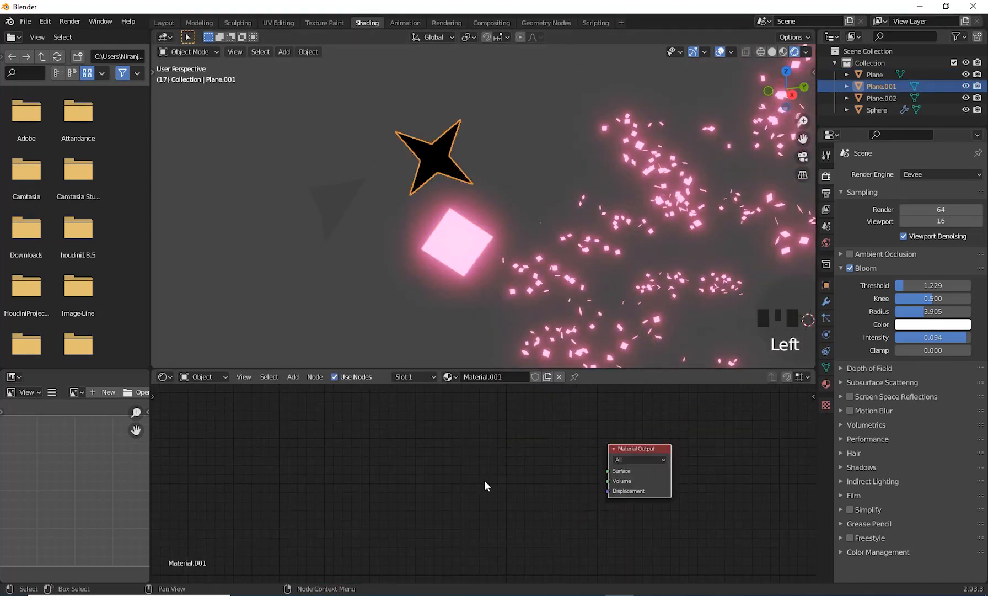
key(shift+a)
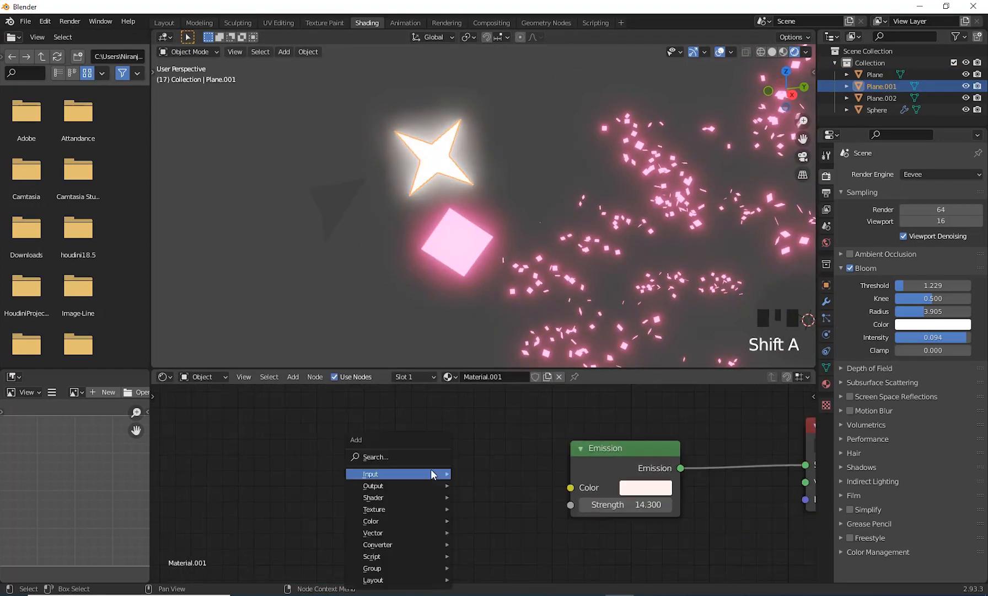
click(404, 480)
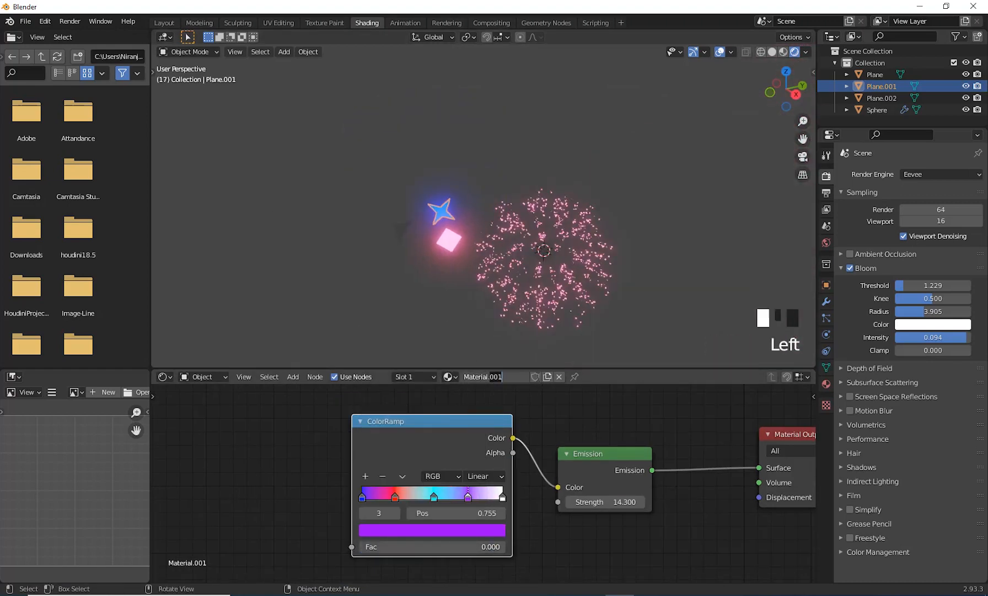
Select the triangle plane and delete the extra Material Output node from the material it shares with the star.
click(401, 227)
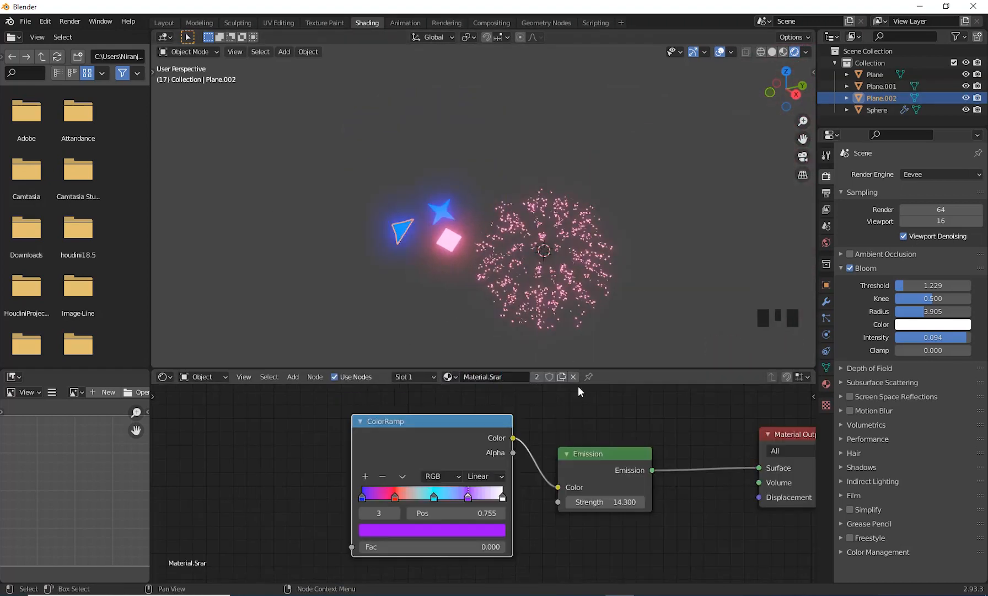
shift+middle_drag(607, 430, 408, 486)
drag(484, 480, 493, 507)
click(585, 428)
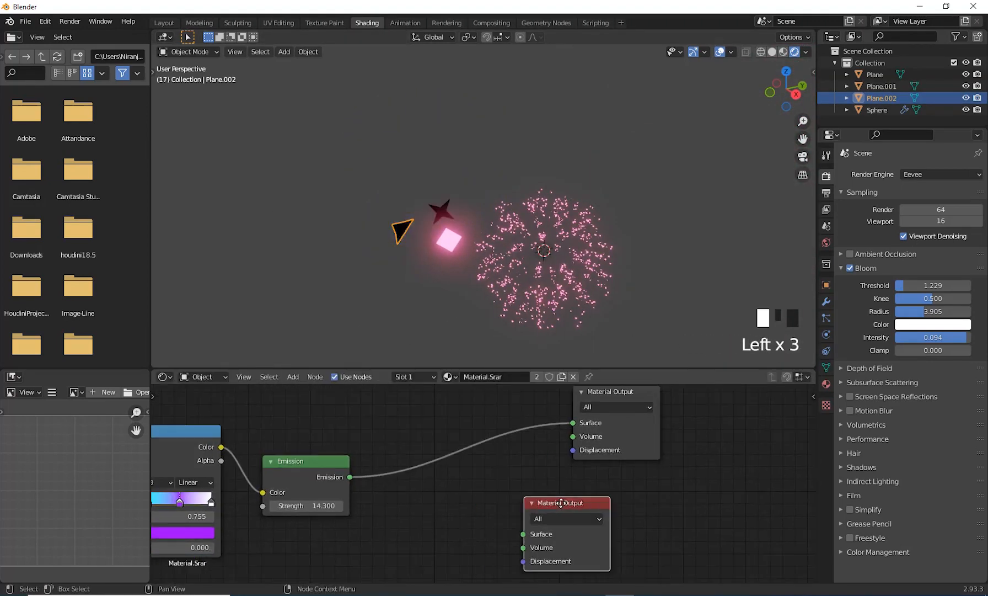
key(Delete)
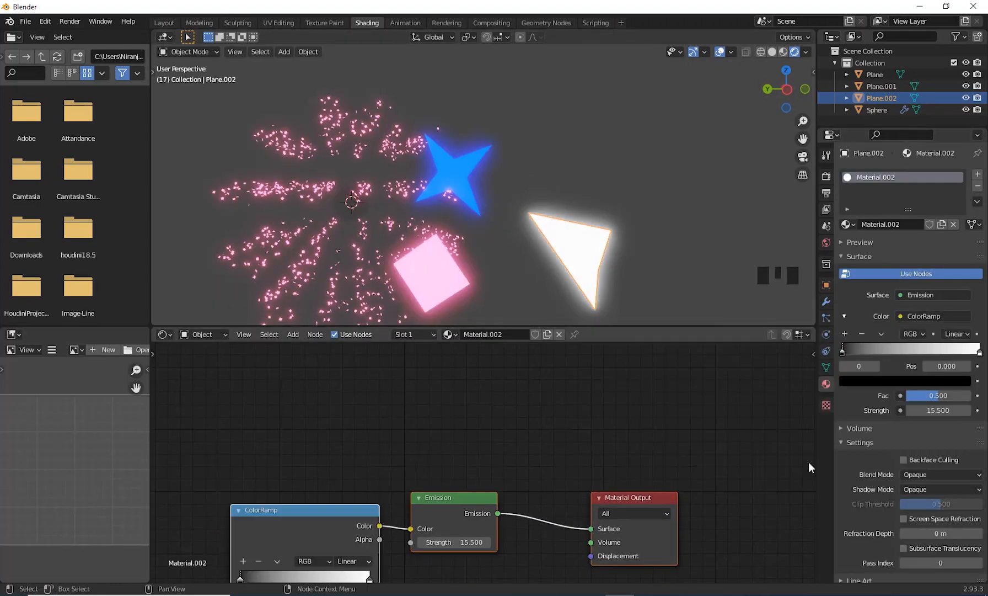
Colour the triangle material's ramp with green, red, yellow, blue and white stops.
click(850, 348)
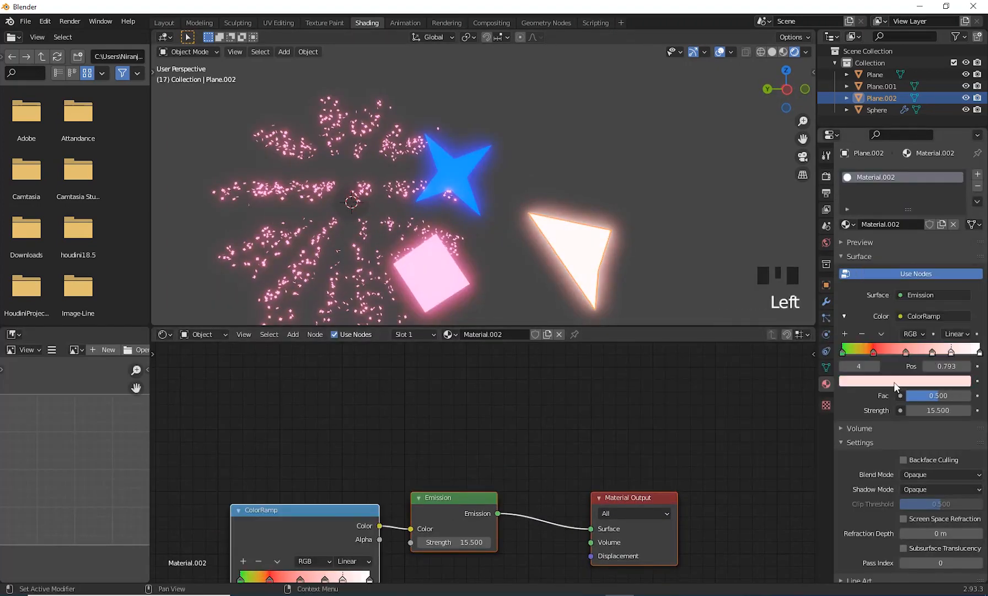
shift+middle_drag(356, 549, 550, 451)
shift+middle_drag(550, 451, 577, 464)
Add a Value node to the triangle's material and connect it to the ColorRamp's Fac input.
key(shift+a)
text(valu)
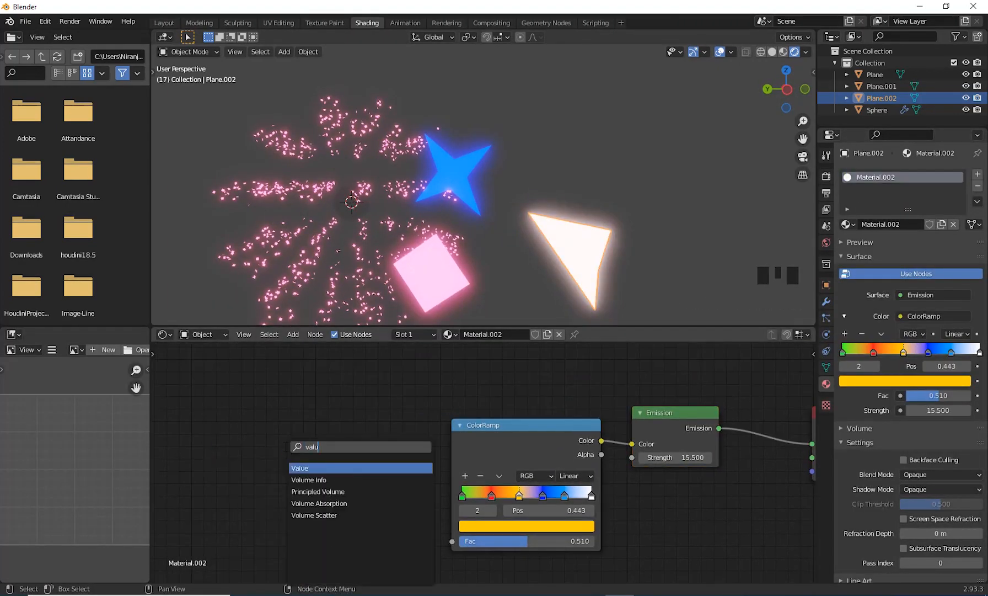
key(Return)
drag(343, 498, 452, 541)
drag(292, 515, 331, 515)
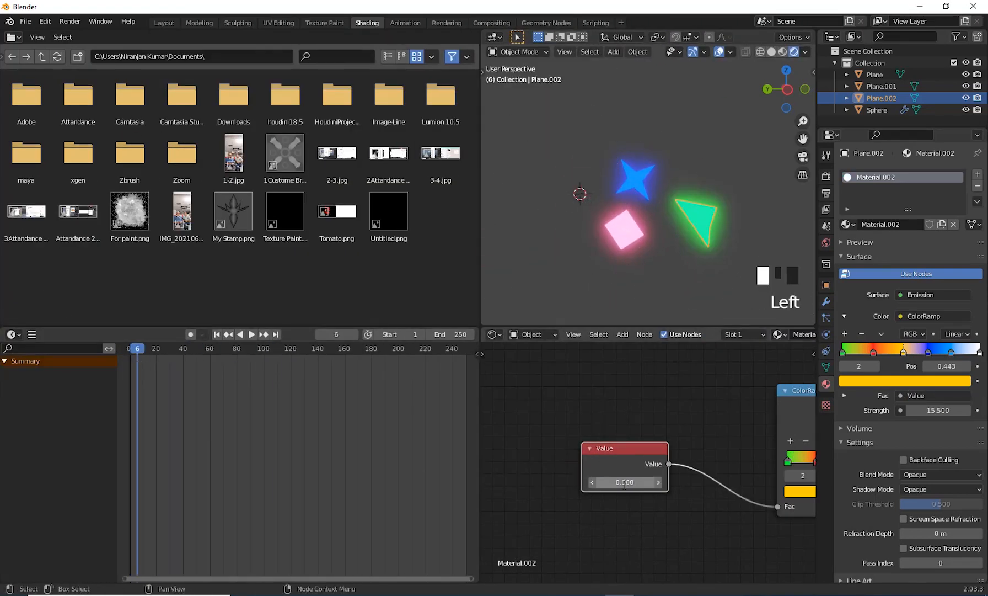
Test the ramp colours by entering 0.1 in the triangle's Value node and 1 in the square's.
shift+middle_drag(756, 359, 650, 386)
double_click(564, 497)
text(0.1)
key(Return)
scroll(734, 500, down, 4)
middle_drag(802, 518, 734, 500)
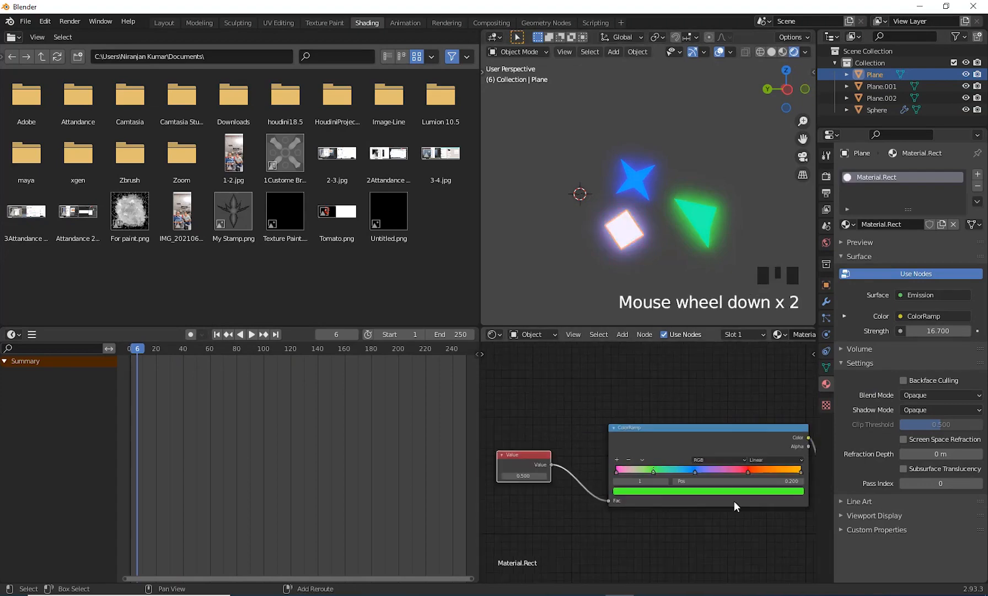
double_click(518, 467)
text(1)
key(Return)
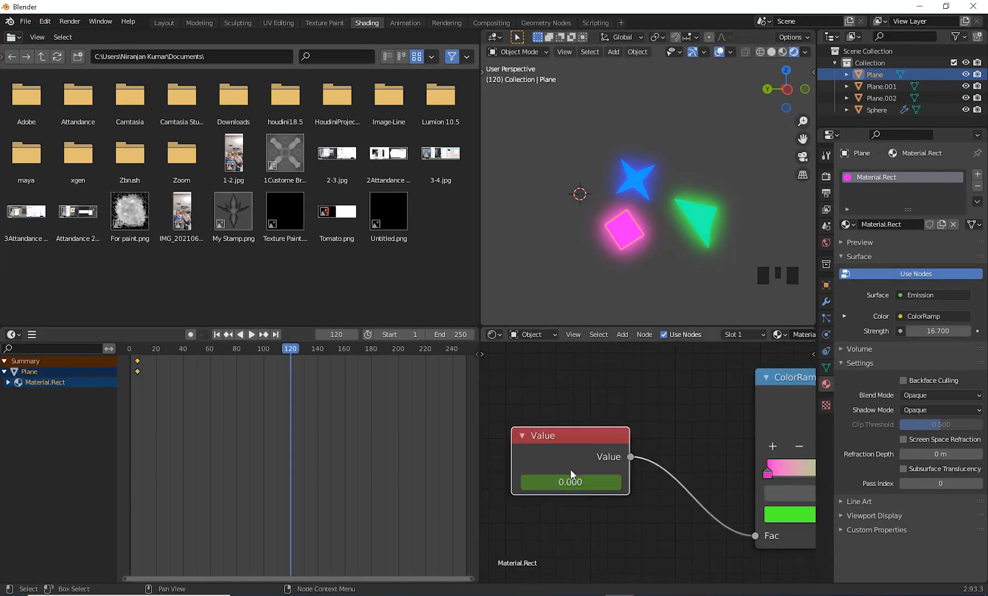
Keyframe the Value nodes of the square and triangle materials so their ramp colours change over time.
key(Left)
key(Left)
key(Left)
key(Left)
key(Left)
key(Left)
key(Left)
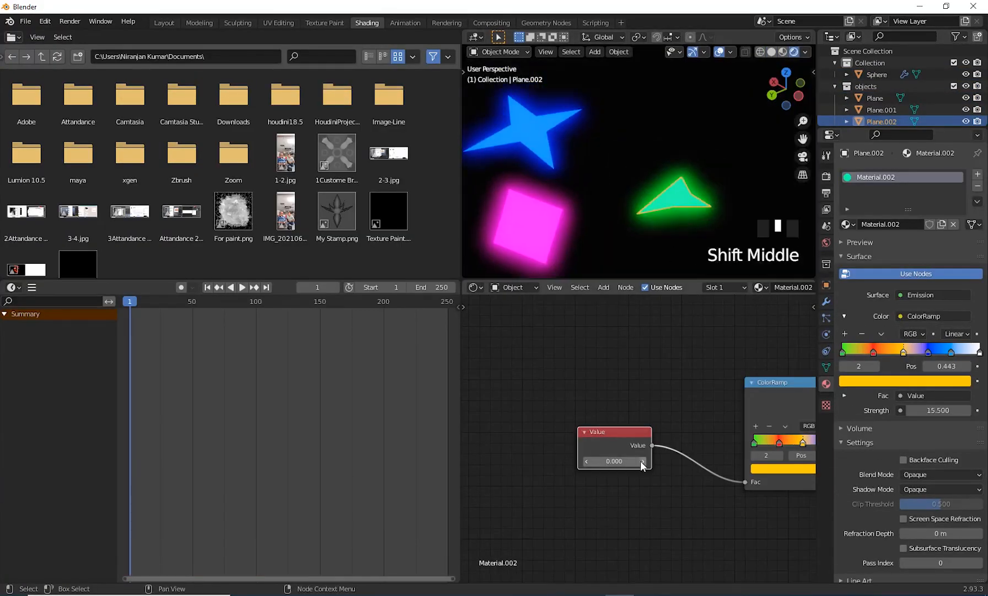
right_click(607, 460)
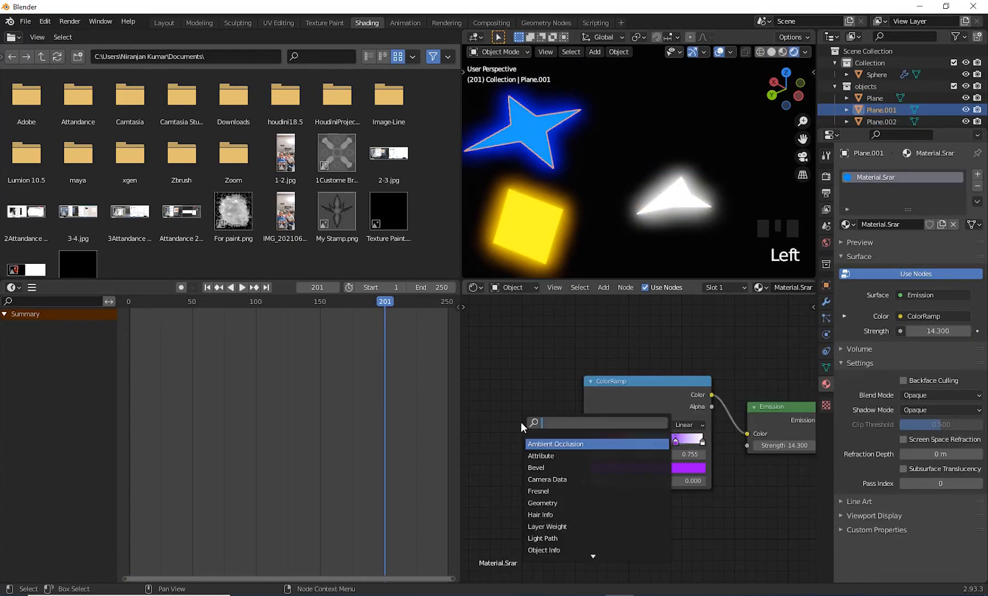
Keyframe the star material's Value node at frame 201 and stop the playback.
right_click(479, 448)
click(477, 441)
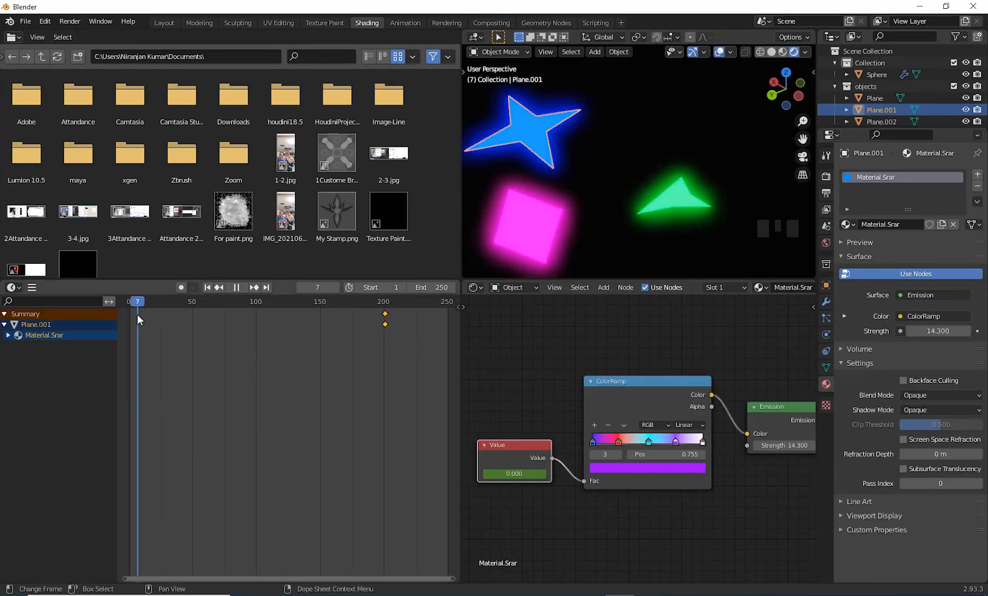
click(243, 288)
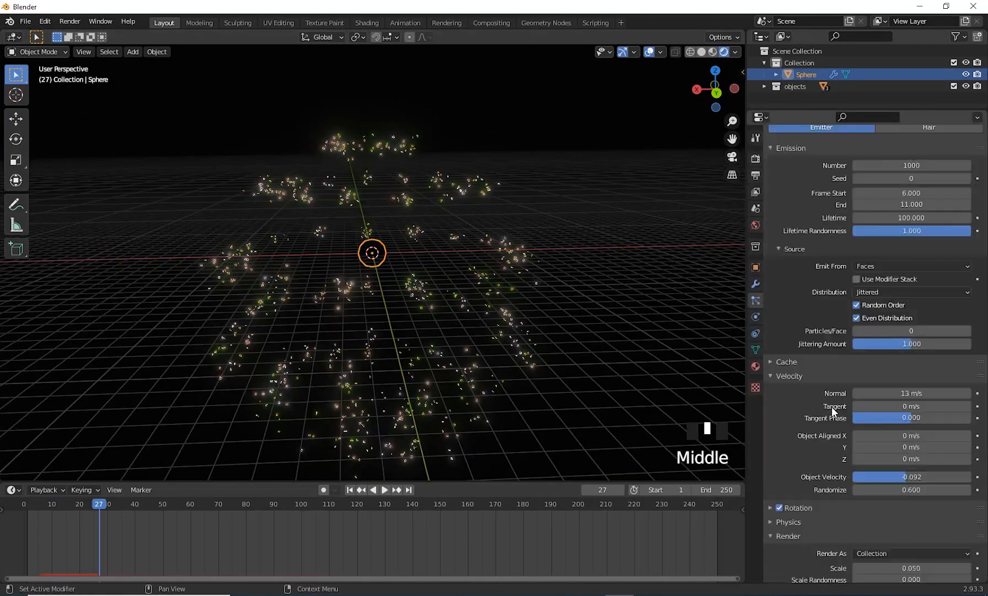
Give the sphere's particles a Turbulence force field with effector amount 19, strength 1, size 1 and flow 7.8.
scroll(831, 406, down, 10)
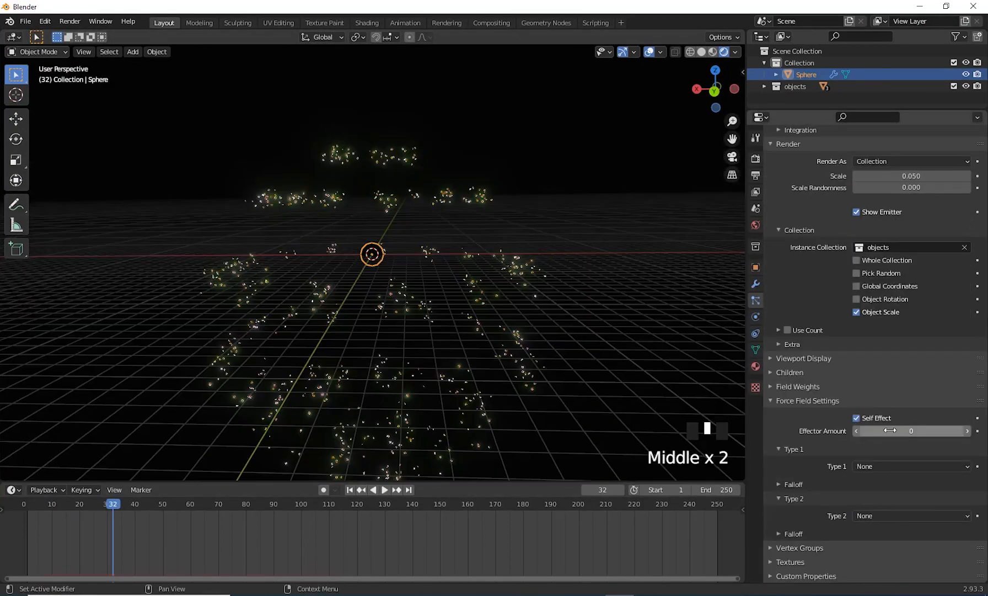
click(911, 466)
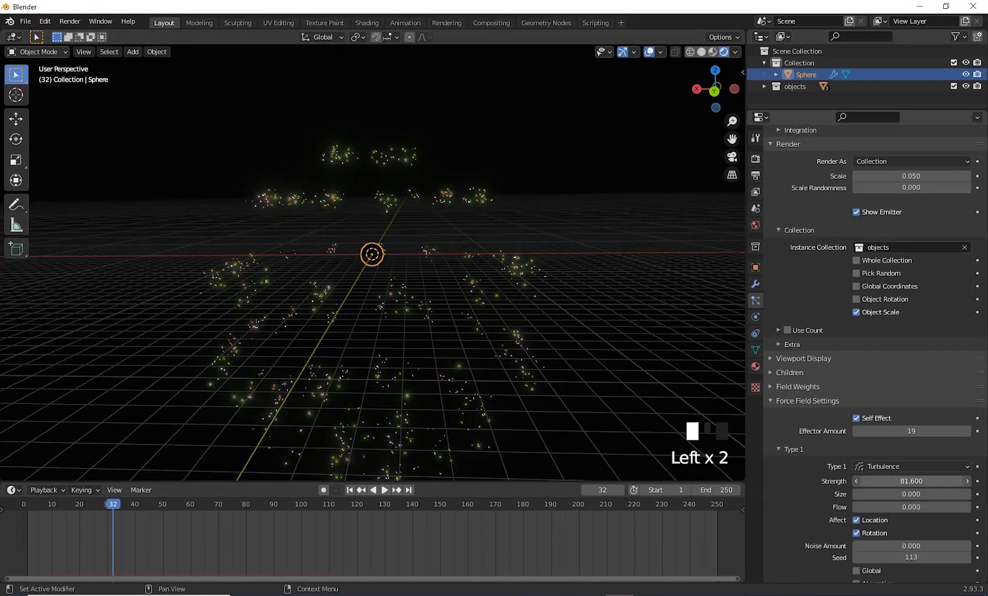
double_click(893, 481)
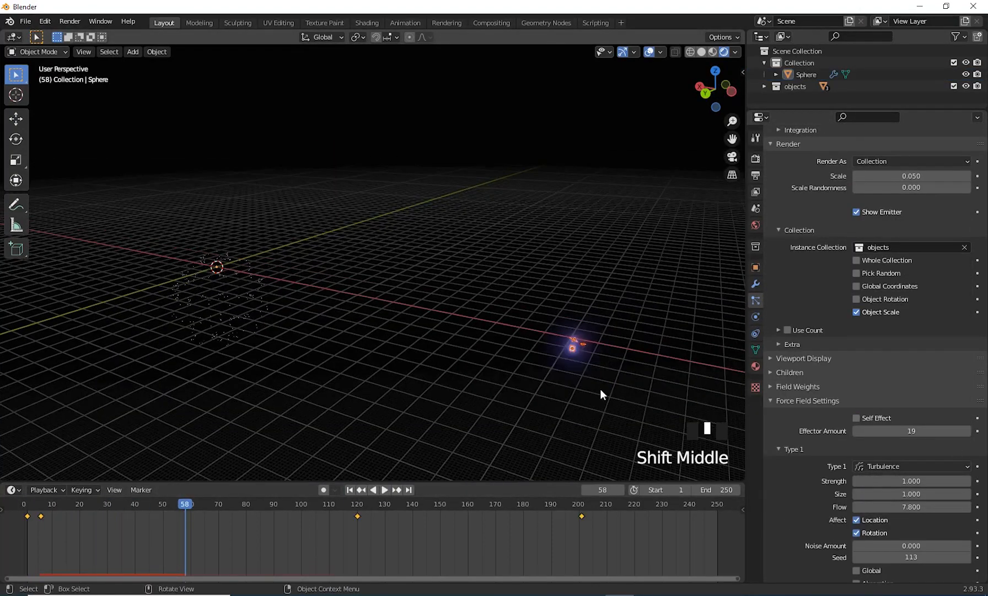
Set the particle emission to end at frame 20 with lifetime 80 and normal velocity 20 m/s, and play the burst.
middle_drag(600, 388, 610, 294)
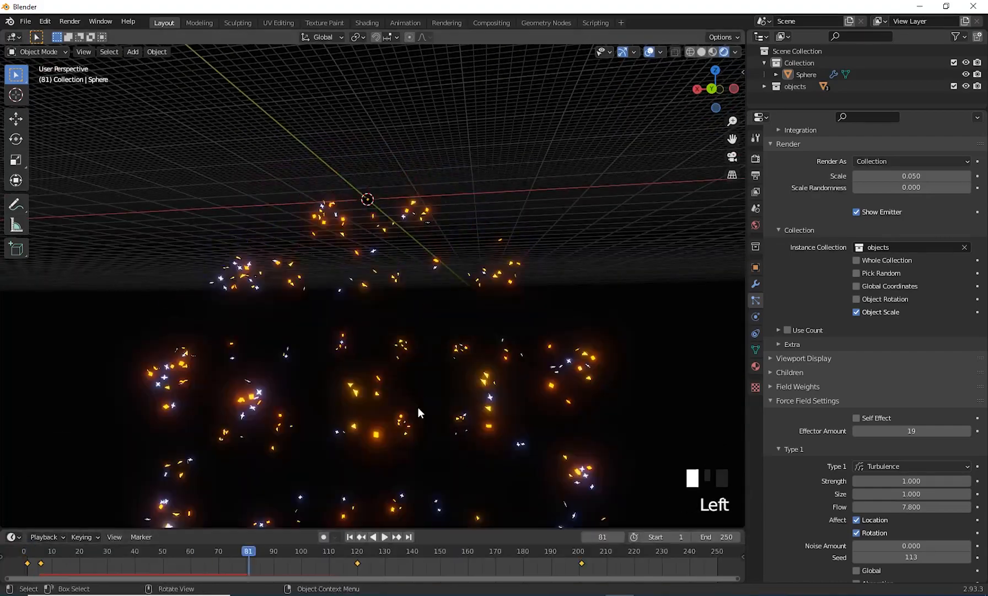
shift+middle_drag(417, 407, 466, 379)
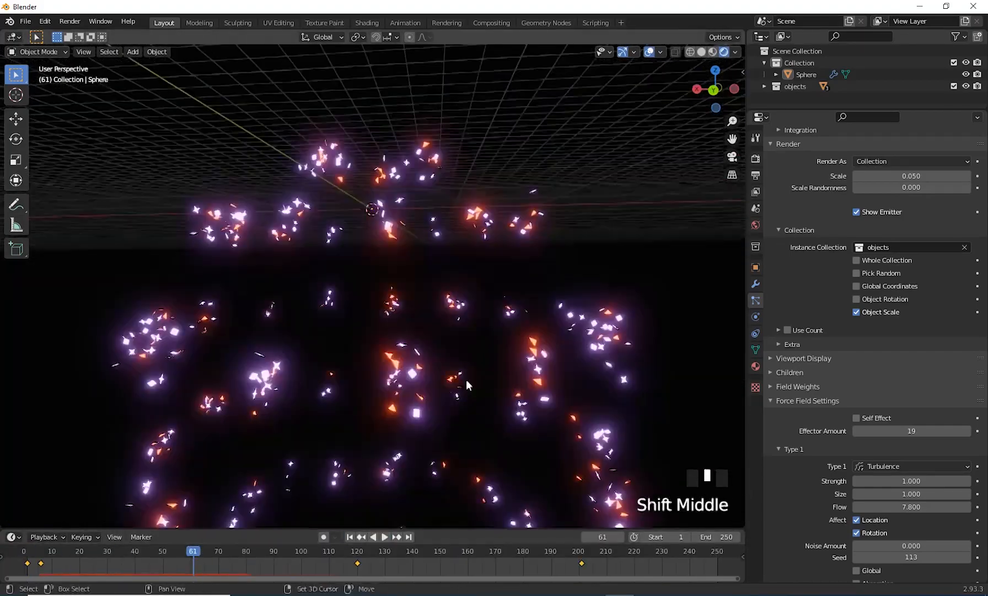
click(382, 540)
key(Left)
key(Left)
key(Left)
key(Left)
key(Left)
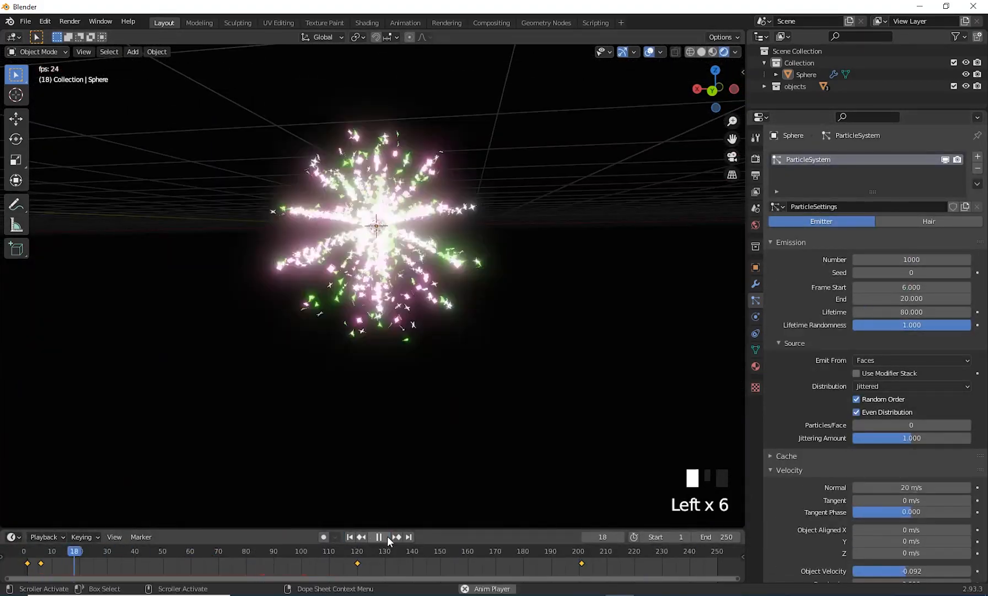
Enable Motion Blur and expand the Depth of Field render settings.
scroll(508, 397, down, 7)
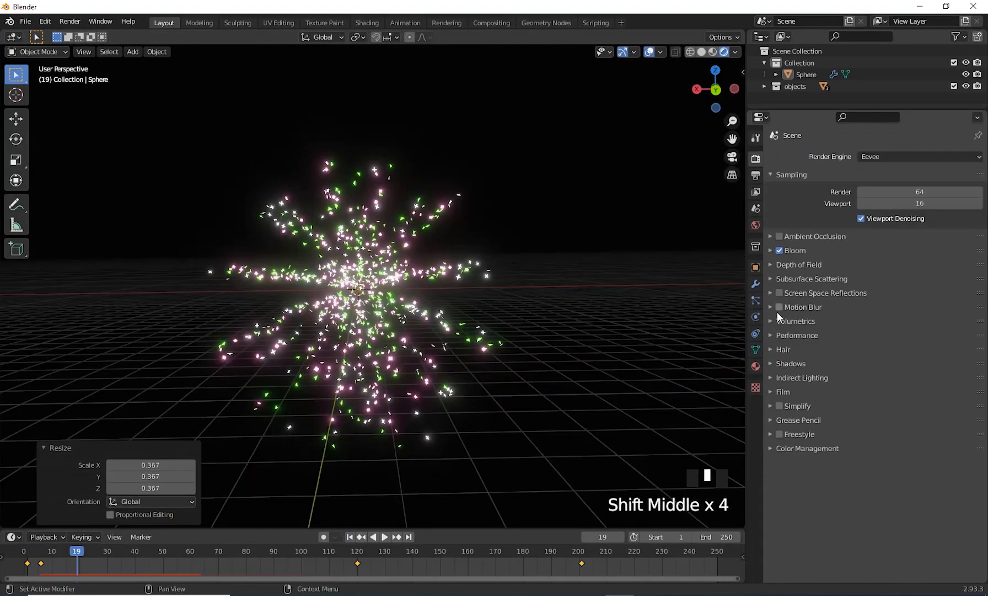
click(777, 313)
click(799, 264)
scroll(569, 214, down, 1)
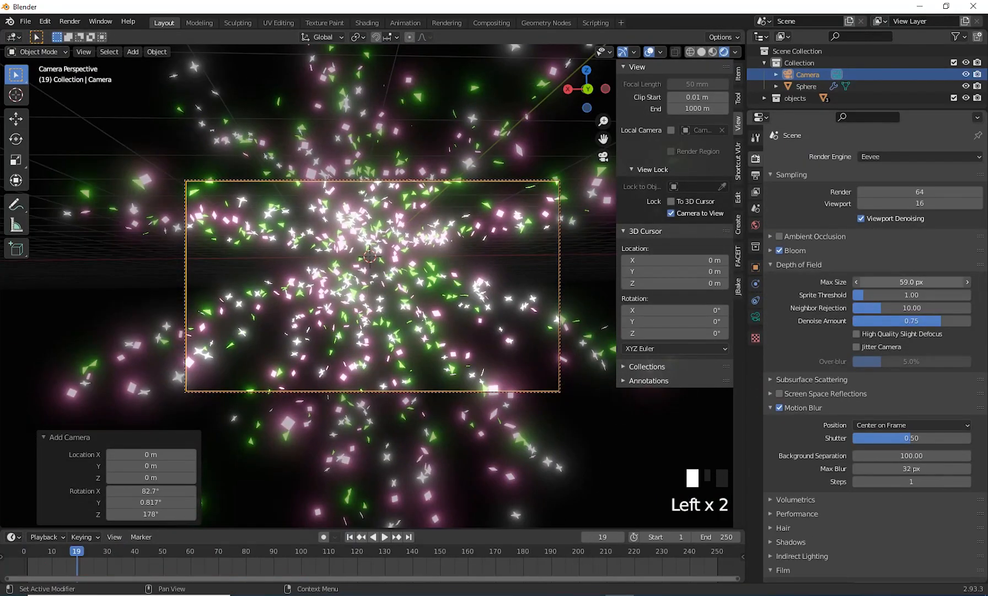
scroll(852, 379, down, 3)
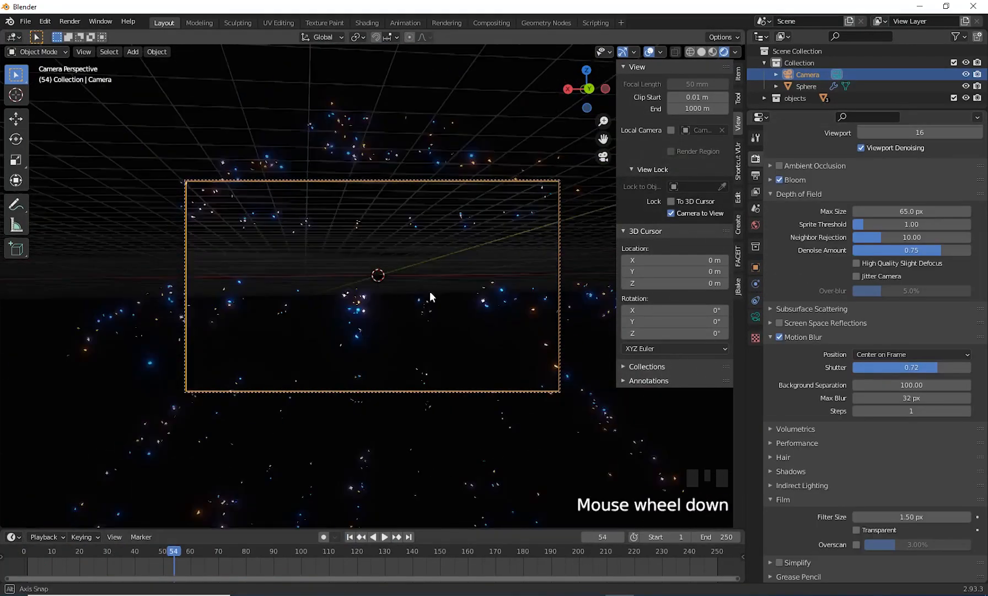
Examine the firework burst through the camera view.
key(Left)
key(Left)
key(Left)
key(Left)
key(Left)
shift+middle_drag(430, 296, 448, 276)
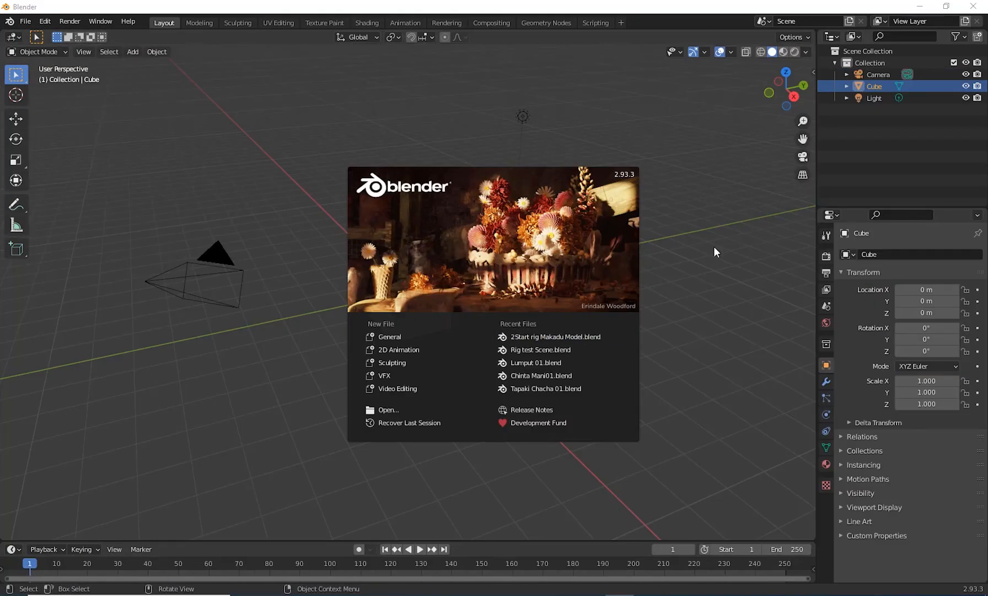
Dismiss the splash screen of the new scene and delete the default cube.
click(709, 262)
middle_drag(704, 276, 530, 435)
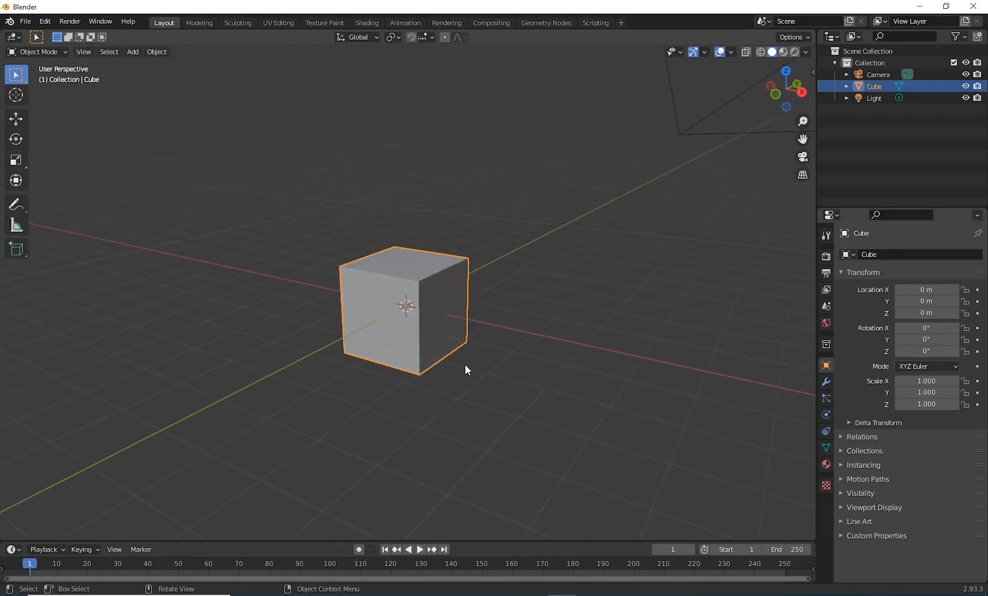
middle_drag(465, 366, 588, 401)
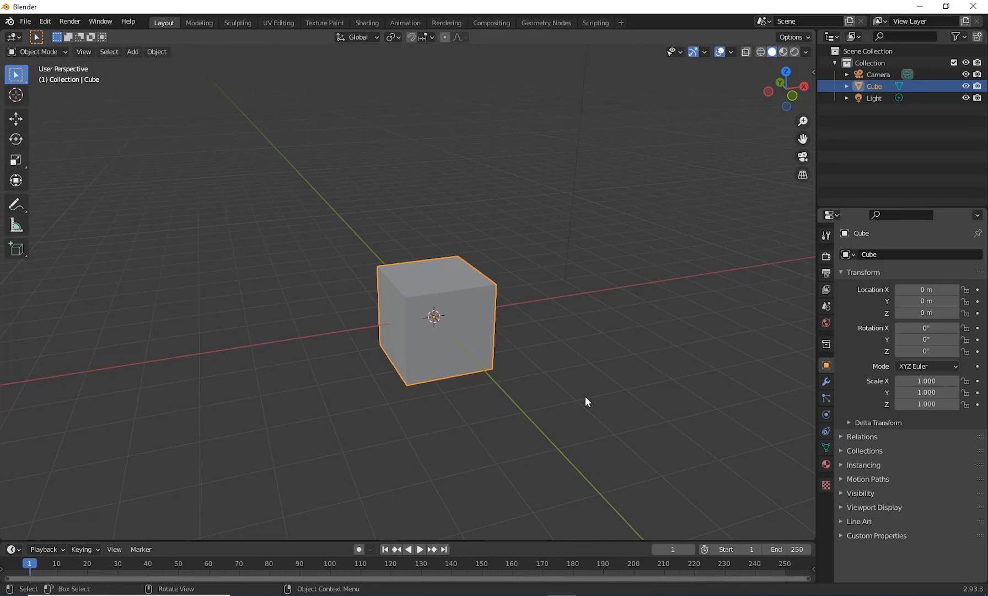
scroll(657, 371, down, 3)
middle_drag(543, 378, 485, 368)
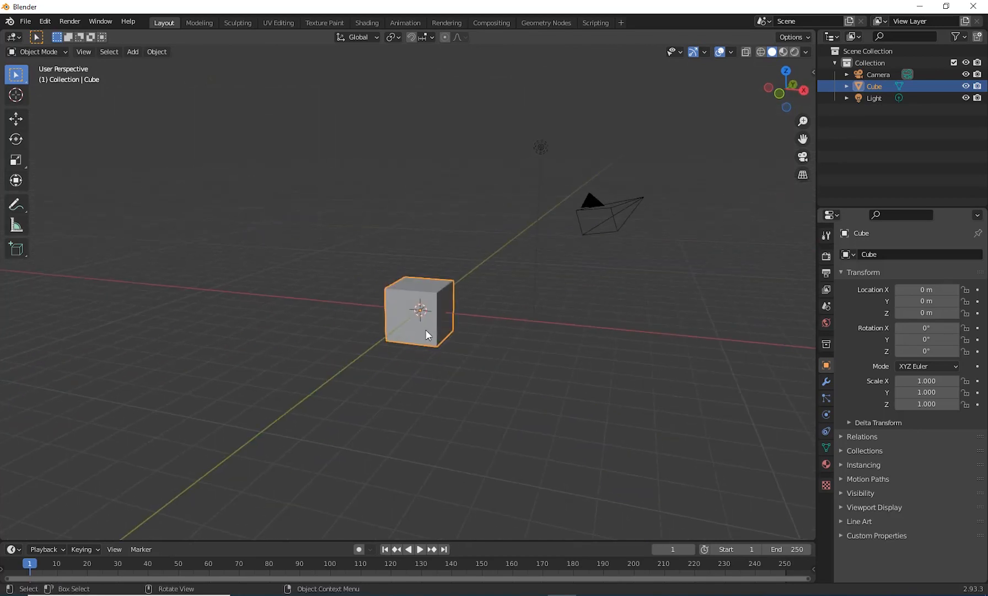
key(Delete)
Add a UV sphere at the origin of the scene.
middle_drag(440, 338, 574, 374)
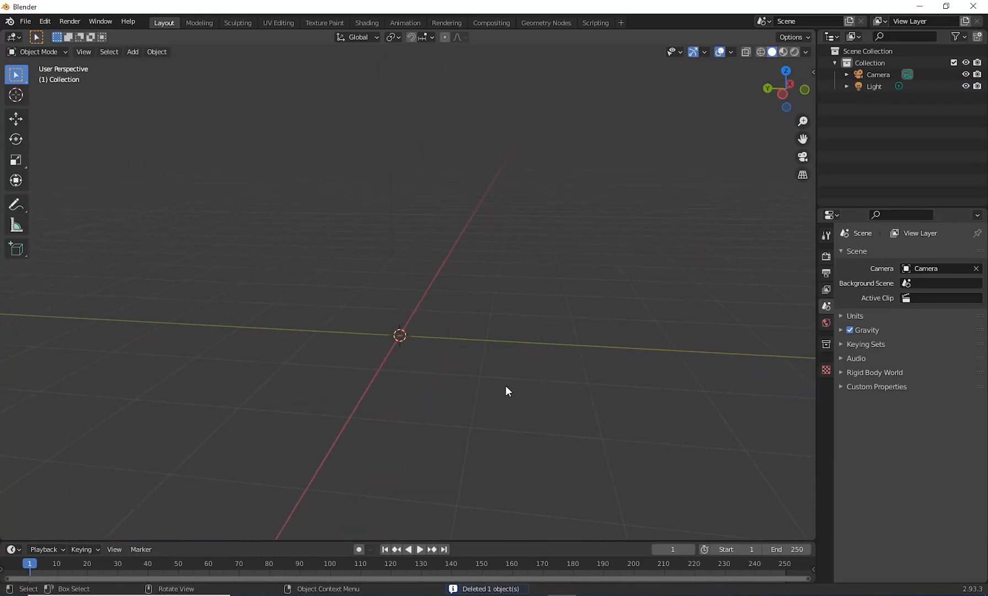
key(shift+a)
mouse_move(492, 359)
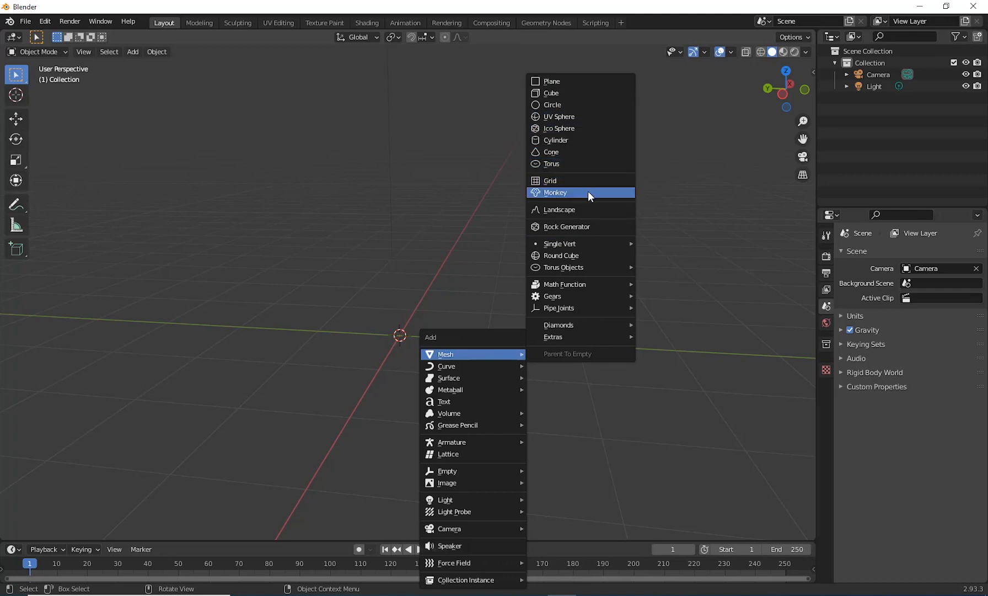
click(584, 117)
mouse_move(476, 261)
middle_down()
mouse_move(539, 253)
mouse_move(493, 252)
middle_up()
scroll(493, 252, up, 1)
shift+middle_drag(452, 342, 549, 266)
scroll(509, 297, up, 1)
scroll(540, 291, down, 2)
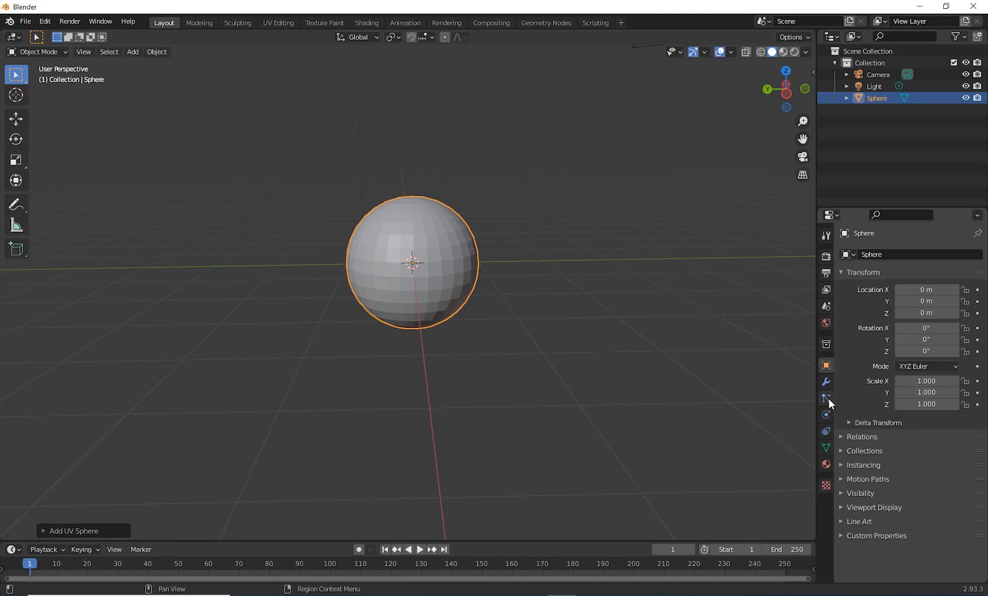
Add a particle system to the sphere.
click(826, 398)
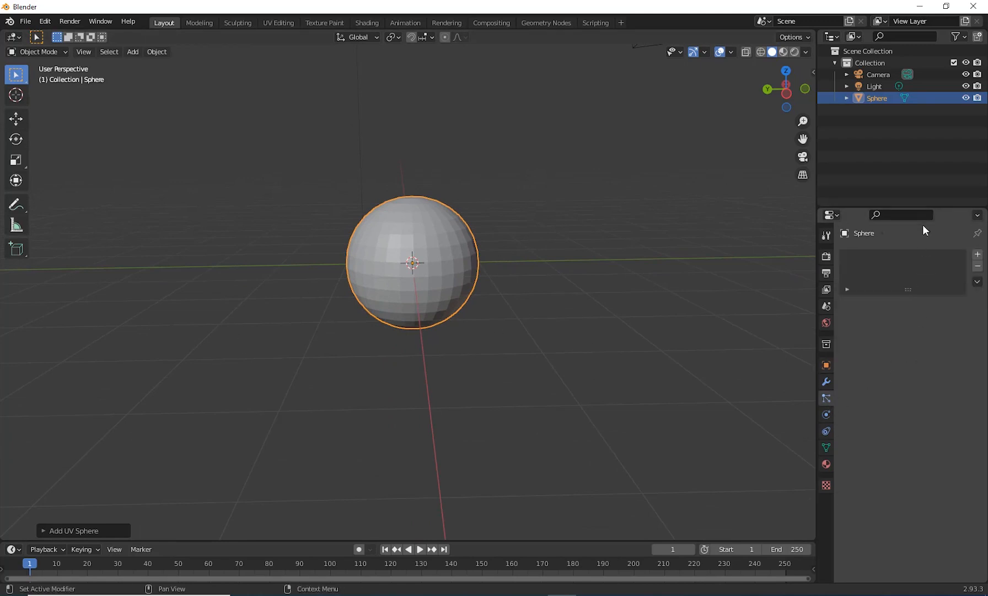
drag(923, 205, 924, 156)
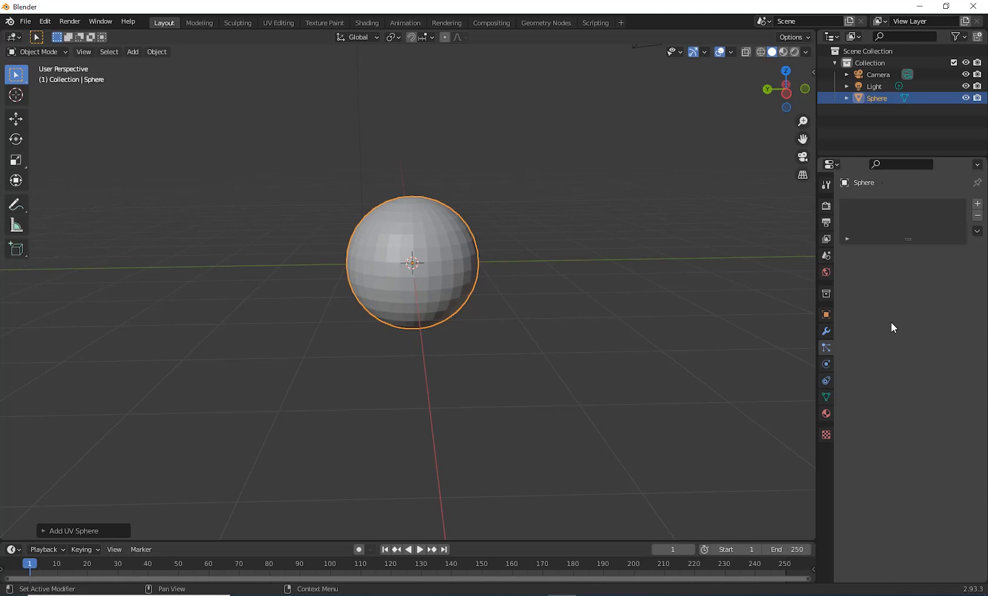
click(978, 203)
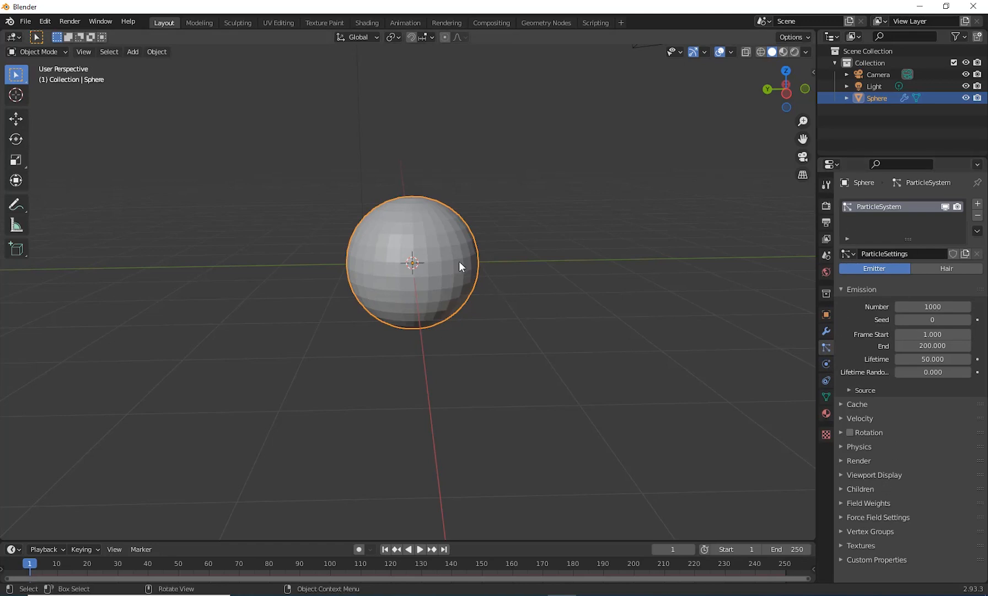
Play the animation to preview the particles emitted by the sphere, and pause it at frame 75.
middle_drag(600, 368, 571, 387)
scroll(565, 388, down, 2)
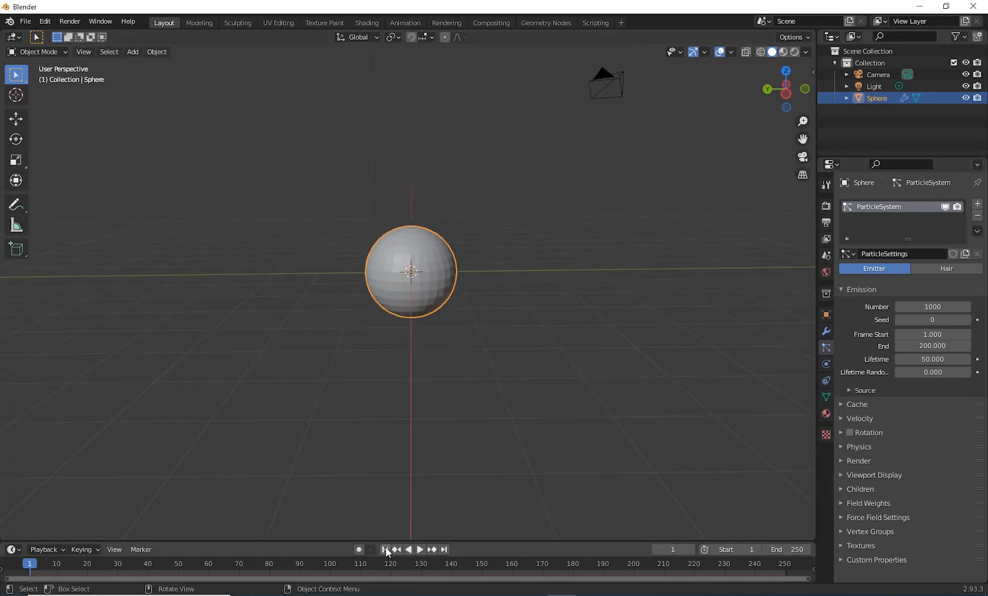
click(420, 549)
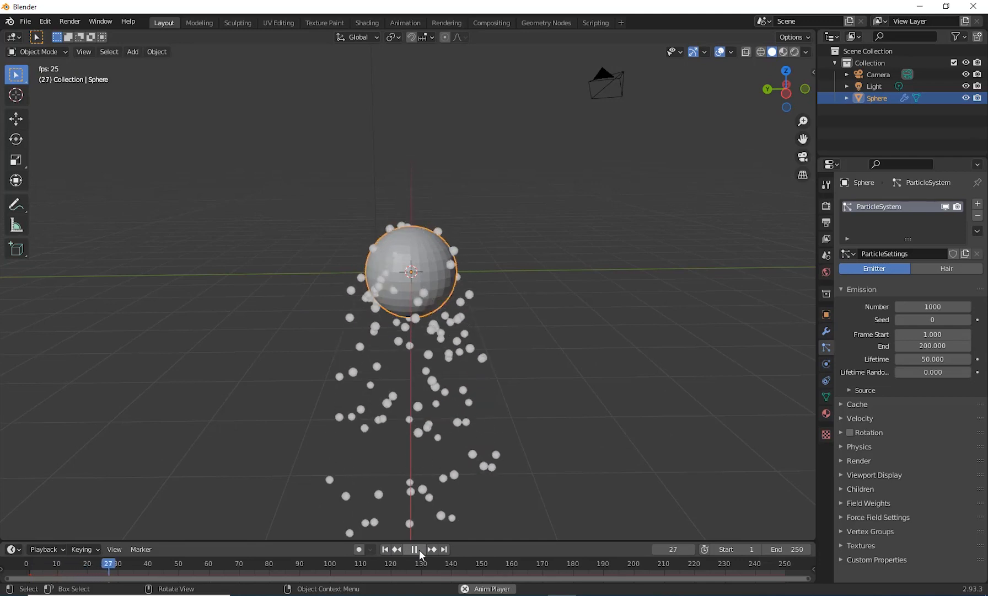
click(418, 548)
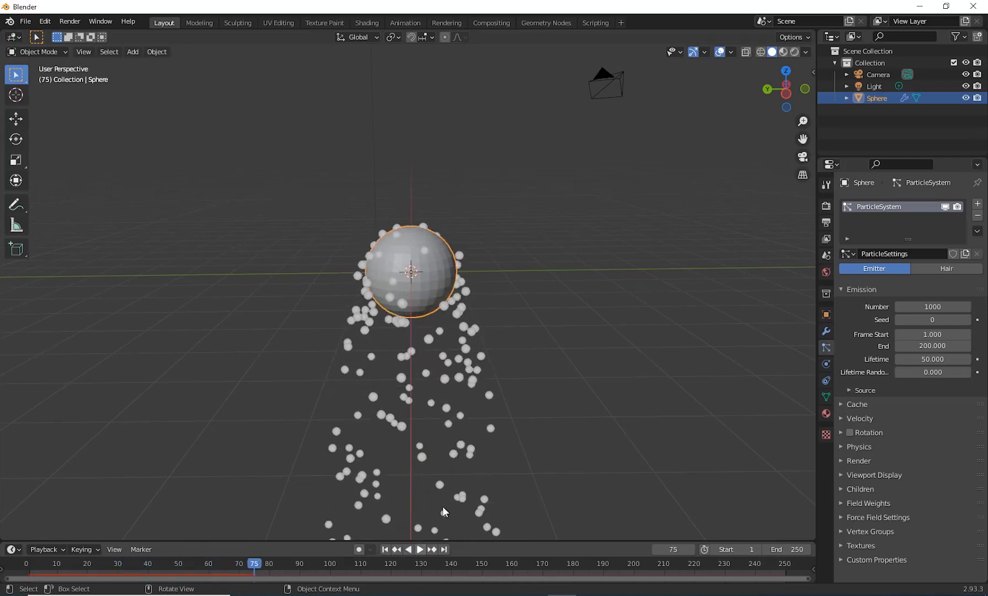
middle_drag(443, 506, 598, 394)
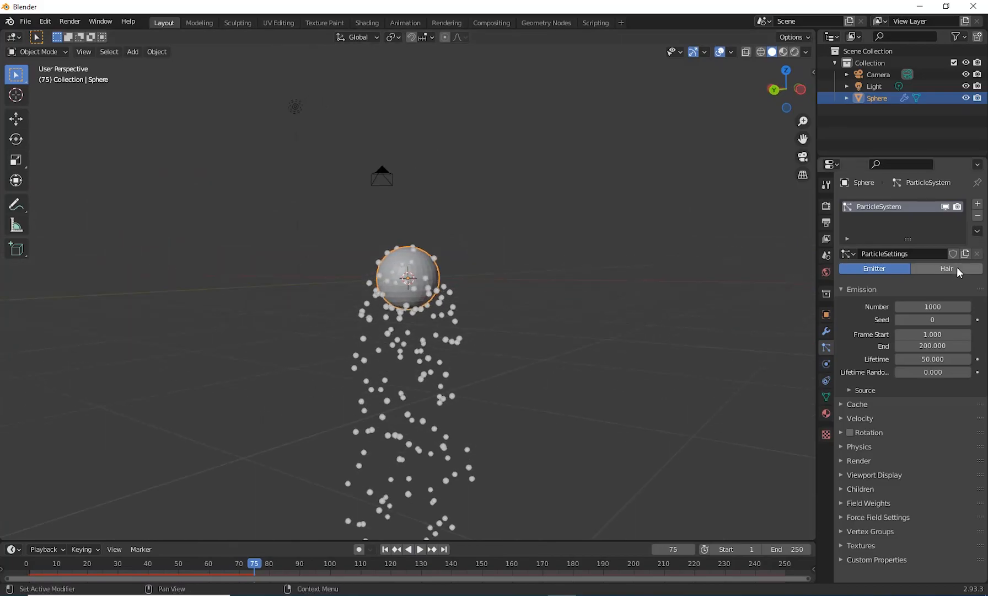
Switch the sphere's particle system to Hair and examine the strands around it from several angles.
click(957, 268)
middle_drag(563, 332, 508, 280)
scroll(522, 350, up, 7)
scroll(510, 280, down, 2)
shift+middle_drag(540, 316, 660, 340)
scroll(557, 351, up, 1)
mouse_move(565, 340)
middle_down()
mouse_move(585, 357)
mouse_move(578, 351)
middle_up()
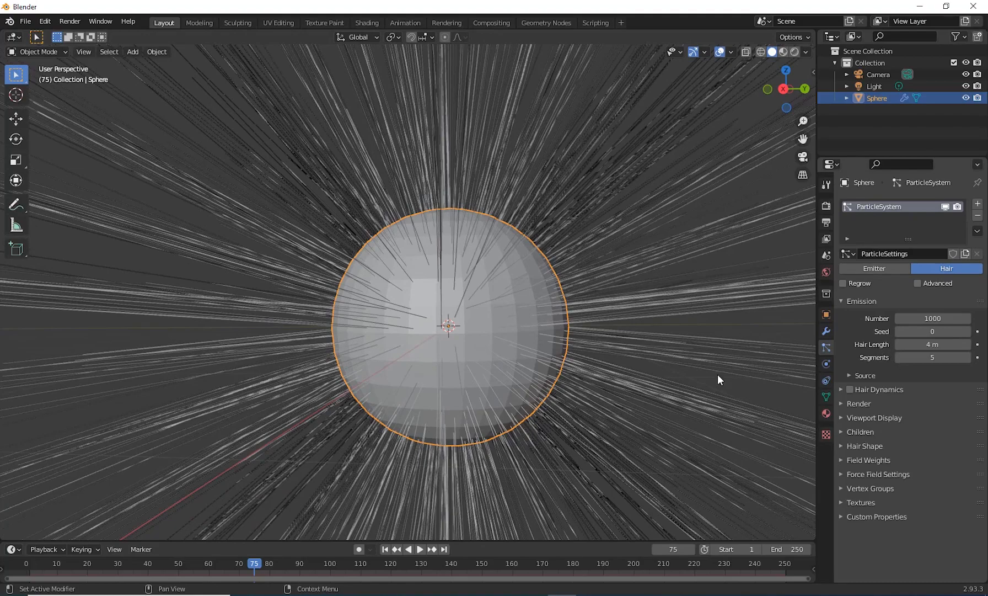
scroll(492, 332, down, 2)
middle_drag(492, 333, 547, 336)
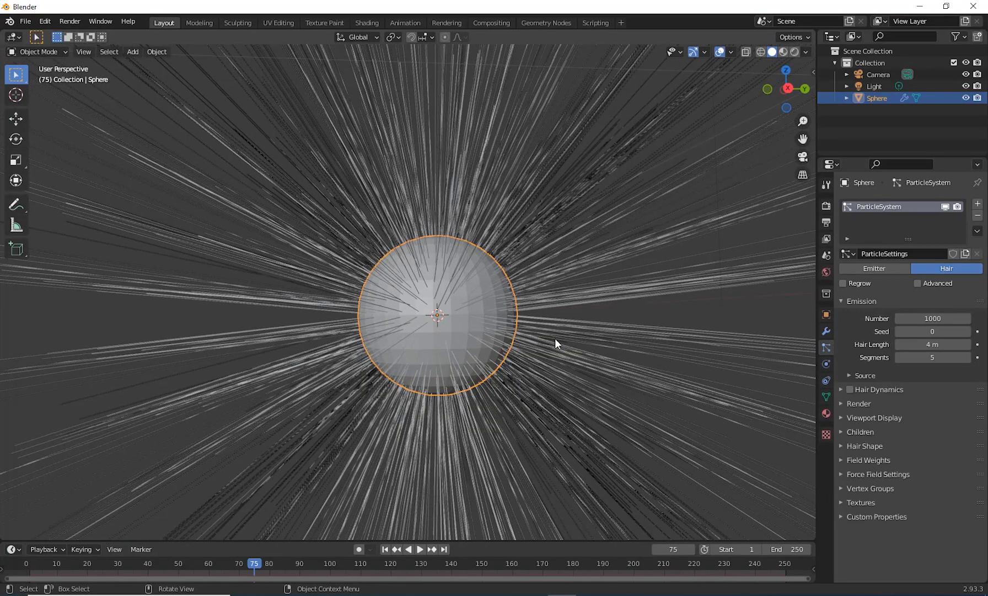
middle_drag(555, 339, 597, 343)
scroll(568, 340, up, 1)
scroll(566, 339, up, 3)
scroll(525, 338, down, 2)
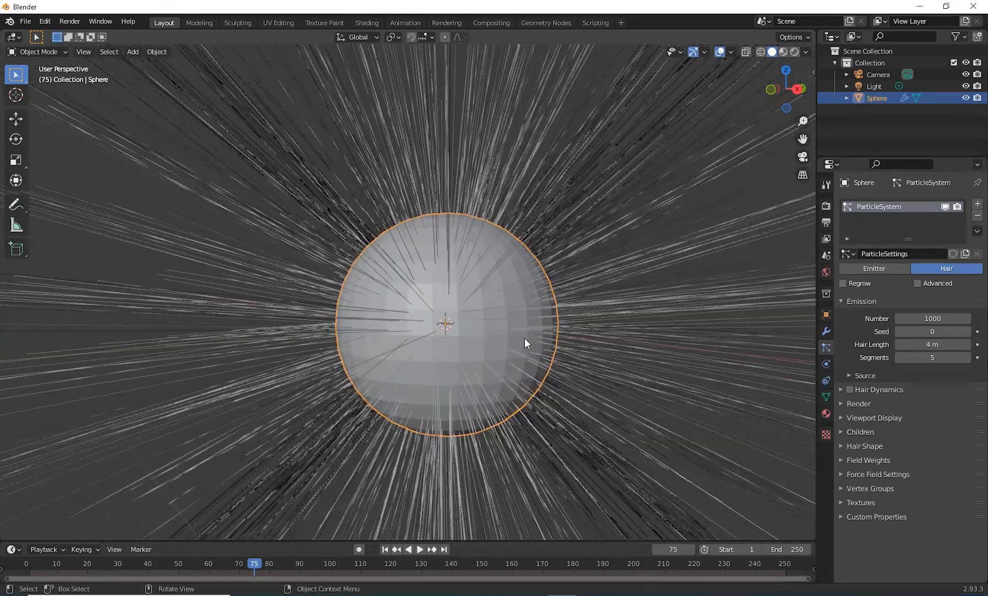
scroll(575, 336, down, 4)
Delete the sphere and add a plane mesh at the scene origin.
key(Delete)
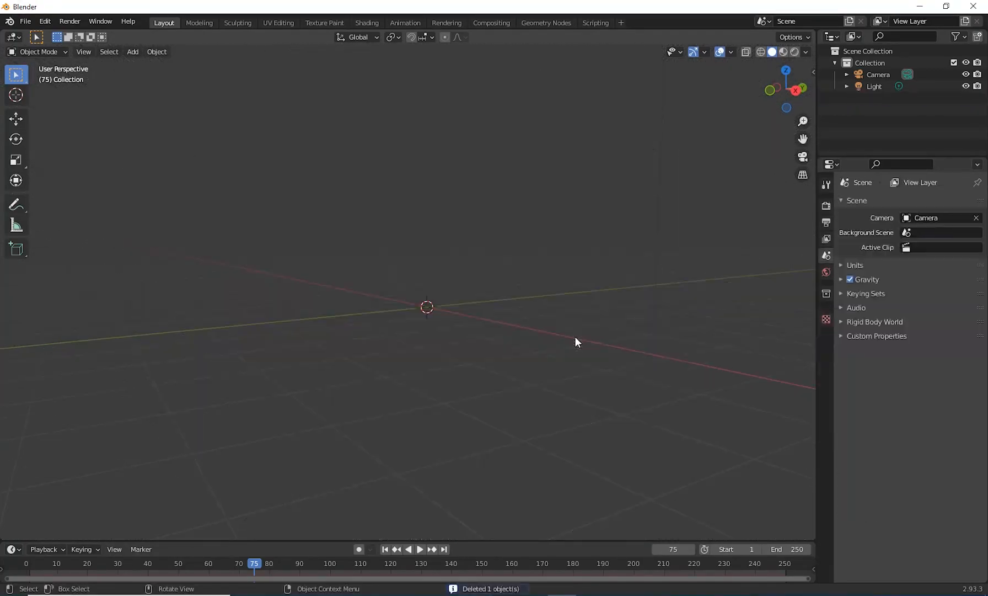
middle_drag(575, 338, 538, 363)
key(shift+a)
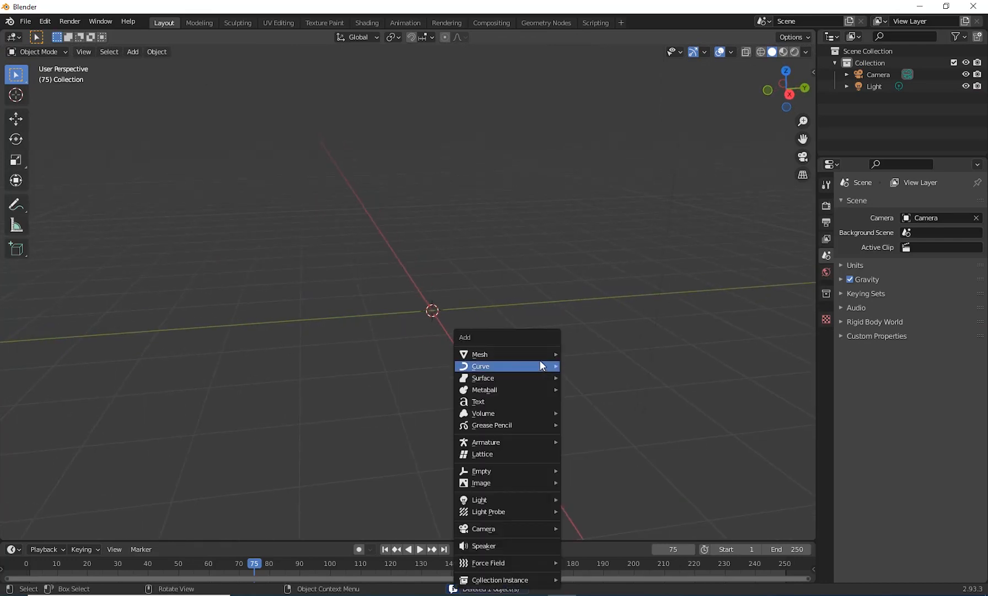
mouse_move(527, 356)
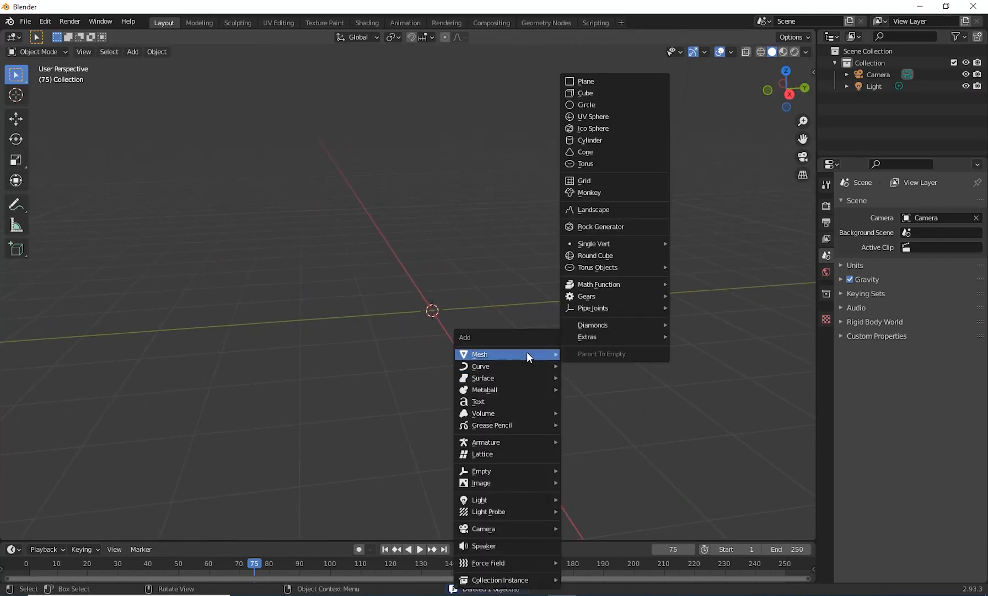
click(589, 85)
scroll(523, 382, up, 7)
mouse_move(532, 301)
middle_down()
mouse_move(574, 301)
mouse_move(543, 299)
middle_up()
Subdivide the whole plane once in Edit Mode.
key(Tab)
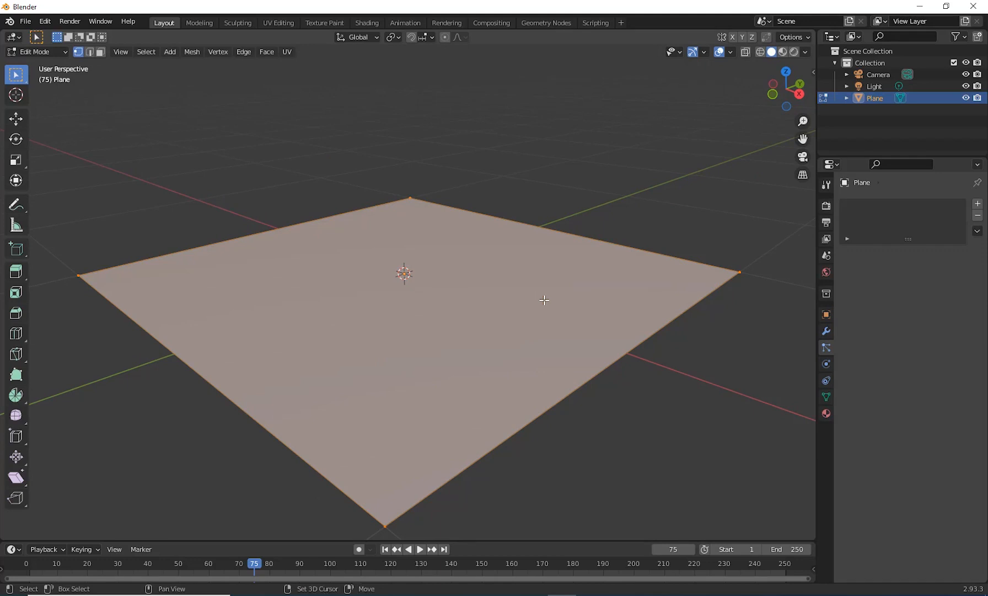
right_click(543, 299)
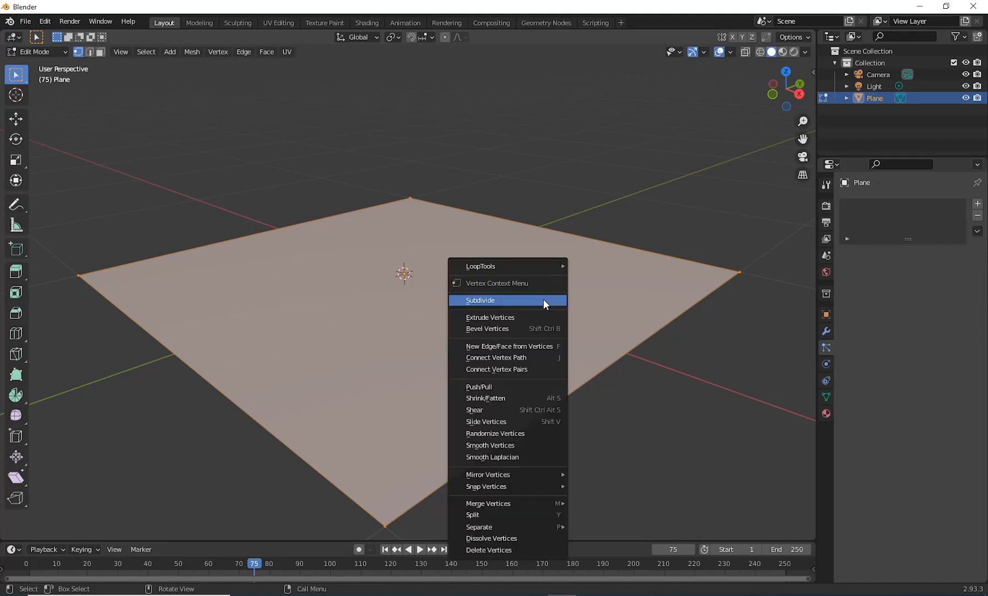
click(543, 298)
middle_drag(496, 333, 504, 334)
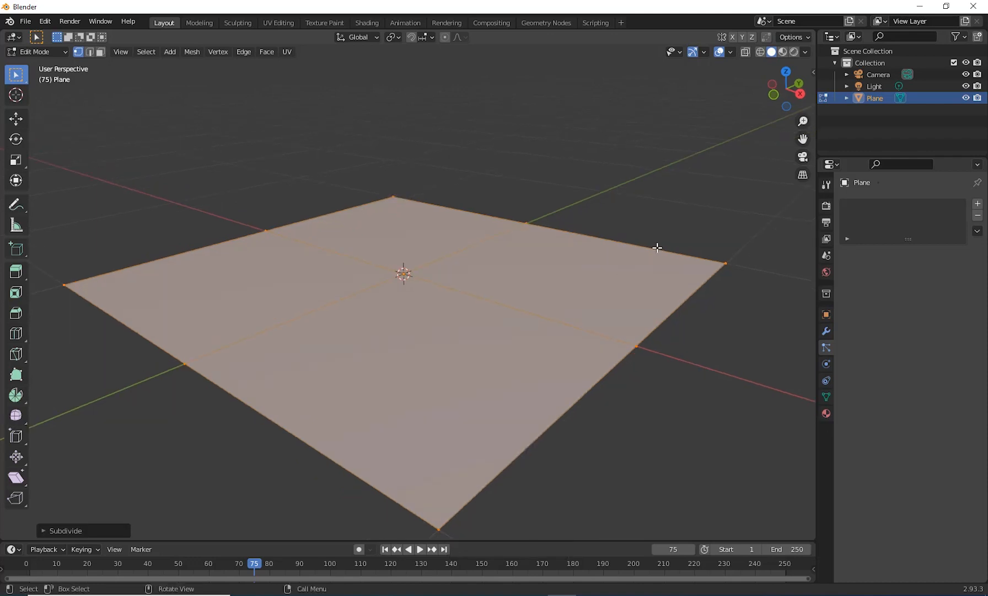
Start the Shortcut VUr on-screen key display from the viewport sidebar and hide the sidebar again.
middle_drag(656, 248, 662, 248)
key(n)
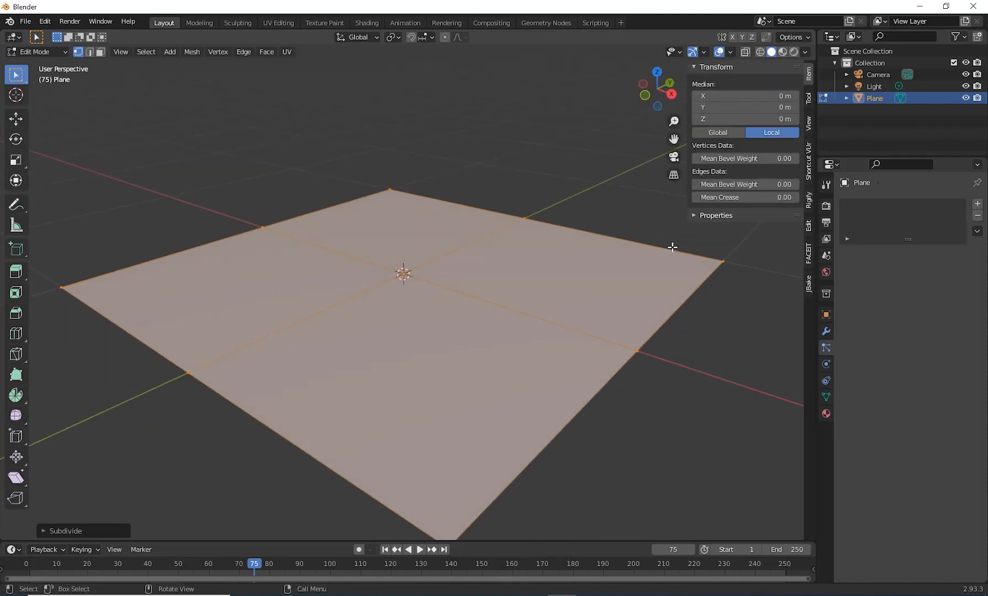
click(810, 175)
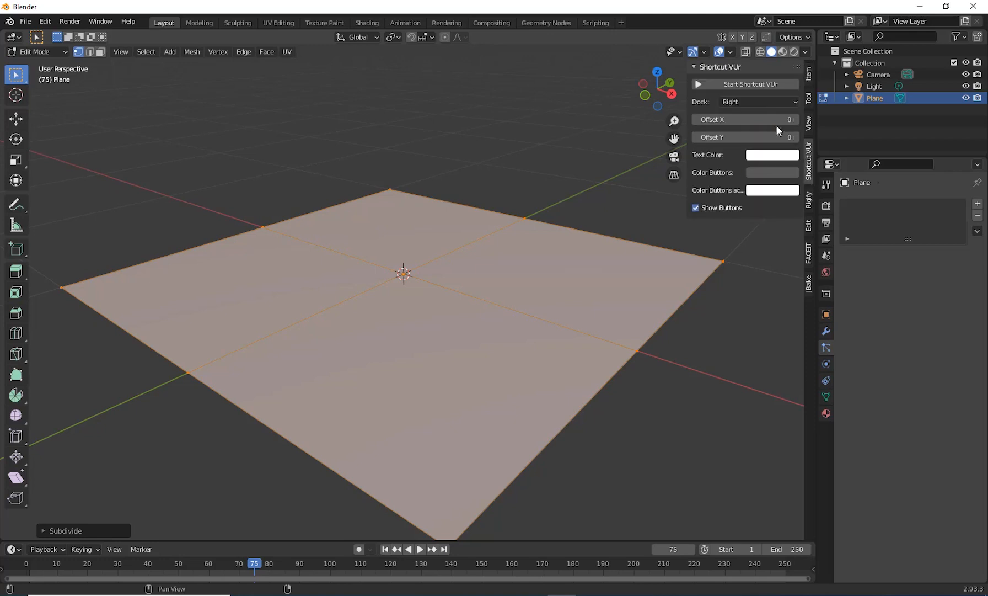
click(736, 81)
middle_drag(754, 389, 745, 378)
key(n)
Subdivide the plane again with the number of cuts set to 50.
middle_drag(692, 405, 654, 390)
scroll(692, 408, down, 1)
shift+middle_drag(655, 390, 658, 397)
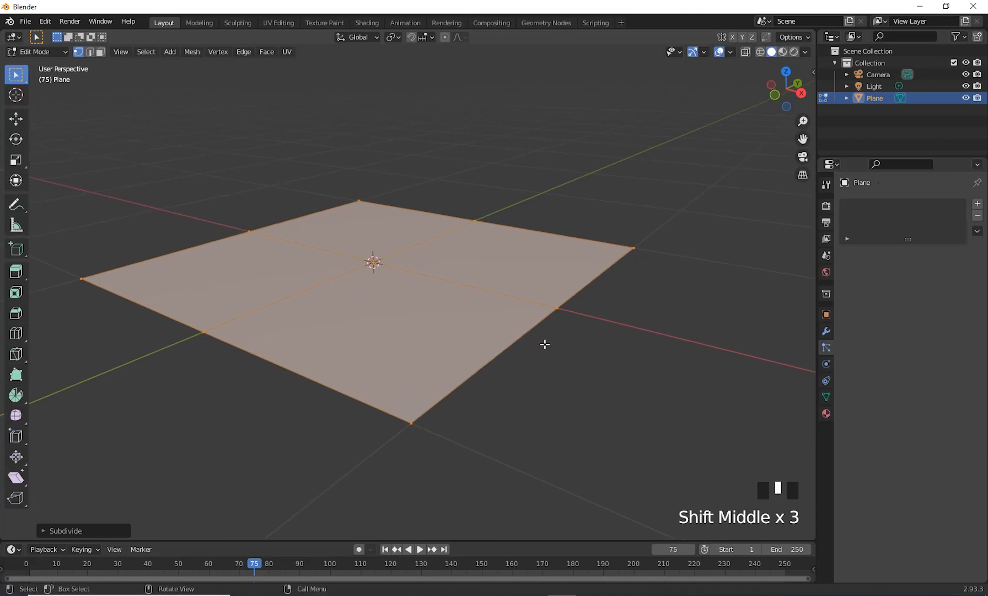
right_click(544, 344)
click(545, 328)
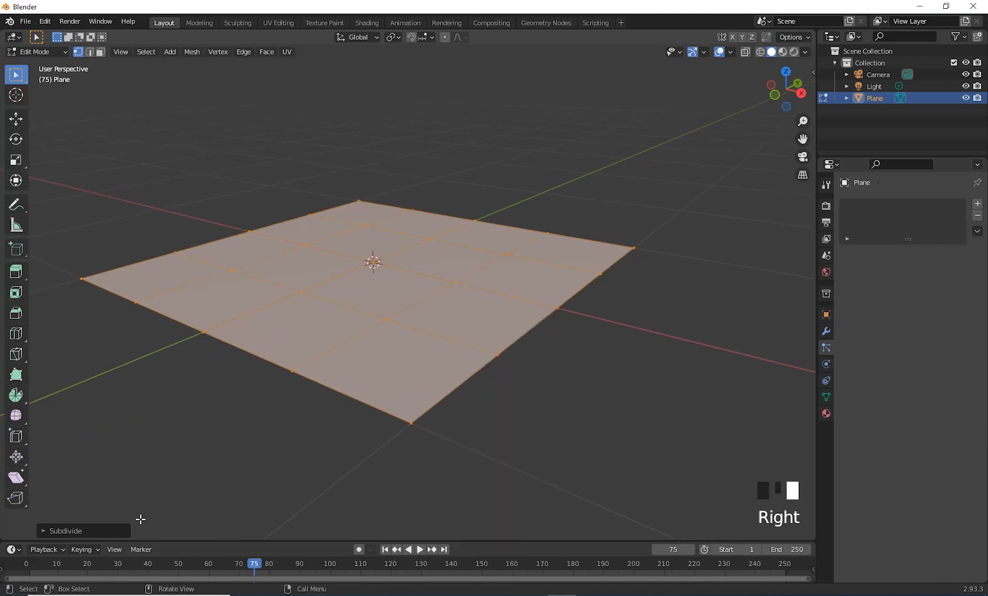
click(46, 532)
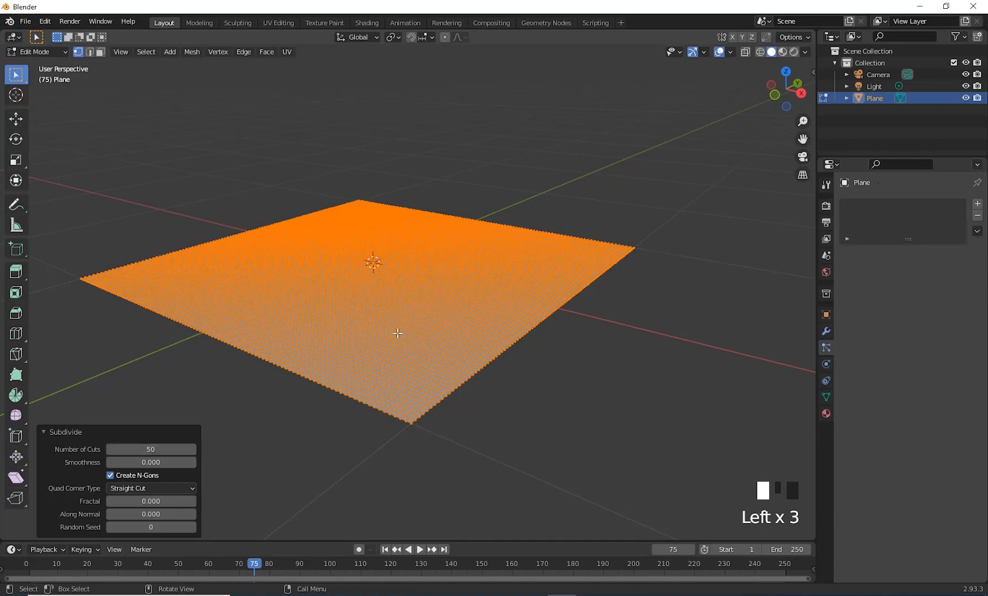
Raise one vertex of the plane about 0.11 m into a rounded hill, using smooth proportional editing with a size of about 0.42.
middle_drag(397, 334, 372, 355)
scroll(373, 355, up, 2)
shift+middle_drag(221, 292, 320, 258)
click(321, 258)
middle_drag(364, 301, 382, 304)
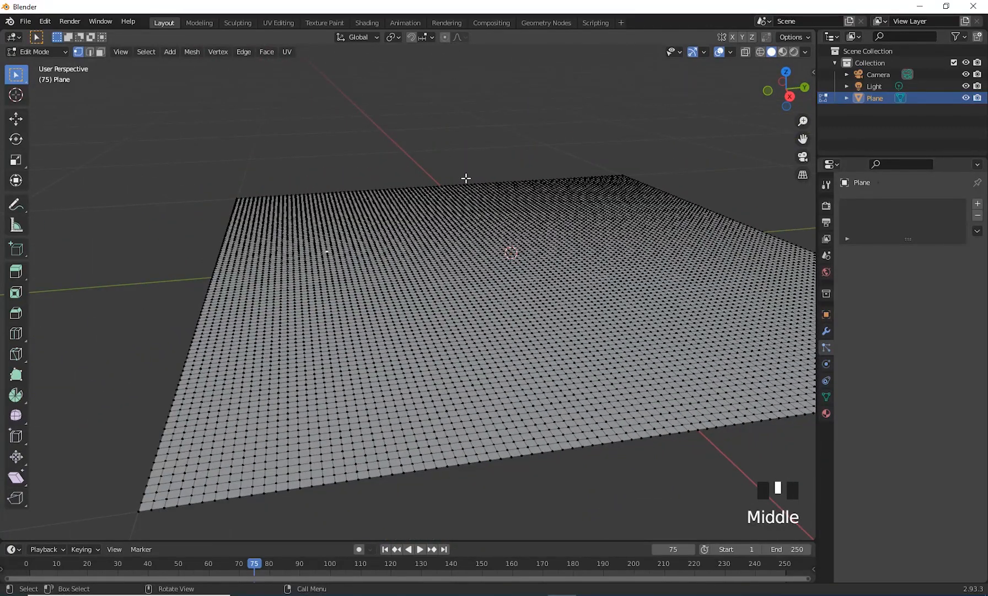
key(g)
scroll(465, 171, down, 3)
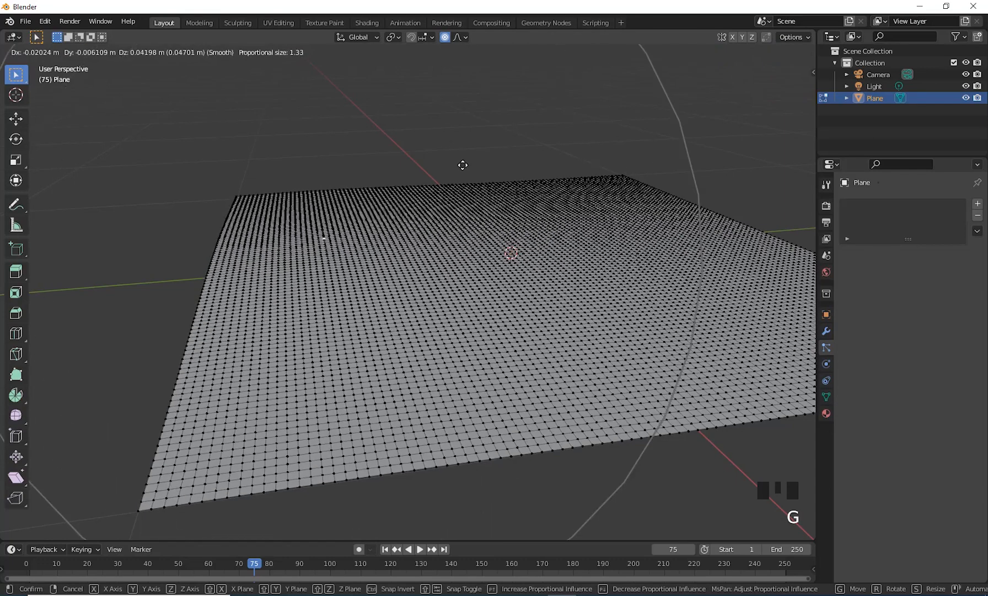
scroll(463, 166, up, 4)
scroll(462, 162, up, 4)
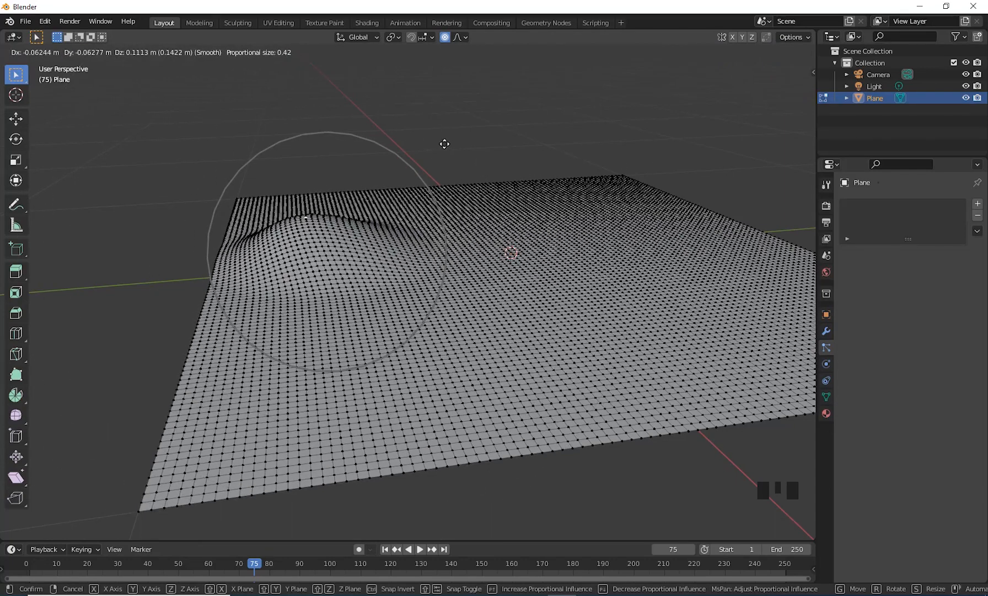
click(446, 144)
Pull up a second, taller hill beside the first by raising a vertex about 0.18 m with proportional editing.
click(466, 218)
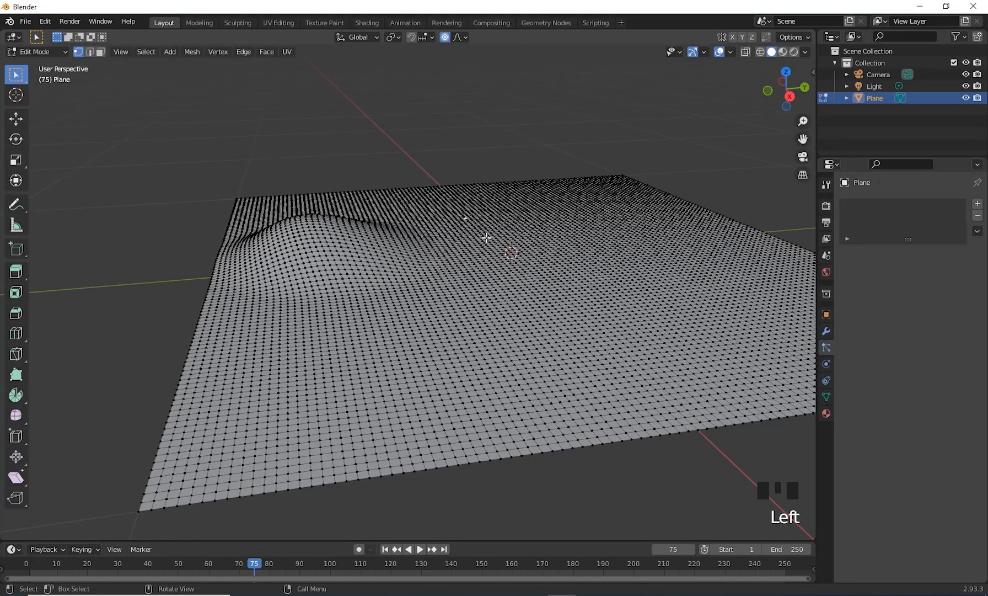
key(g)
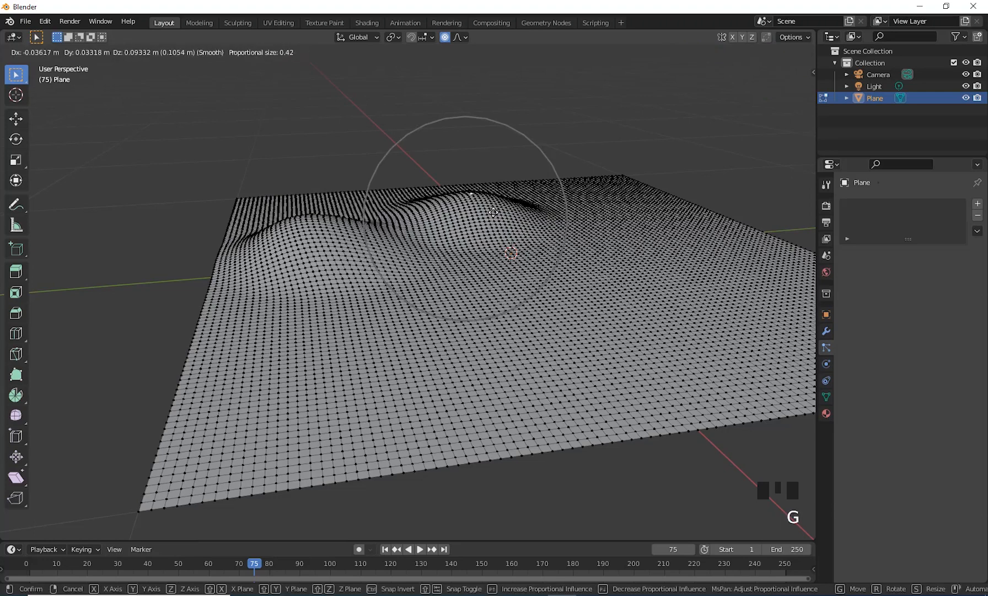
click(449, 189)
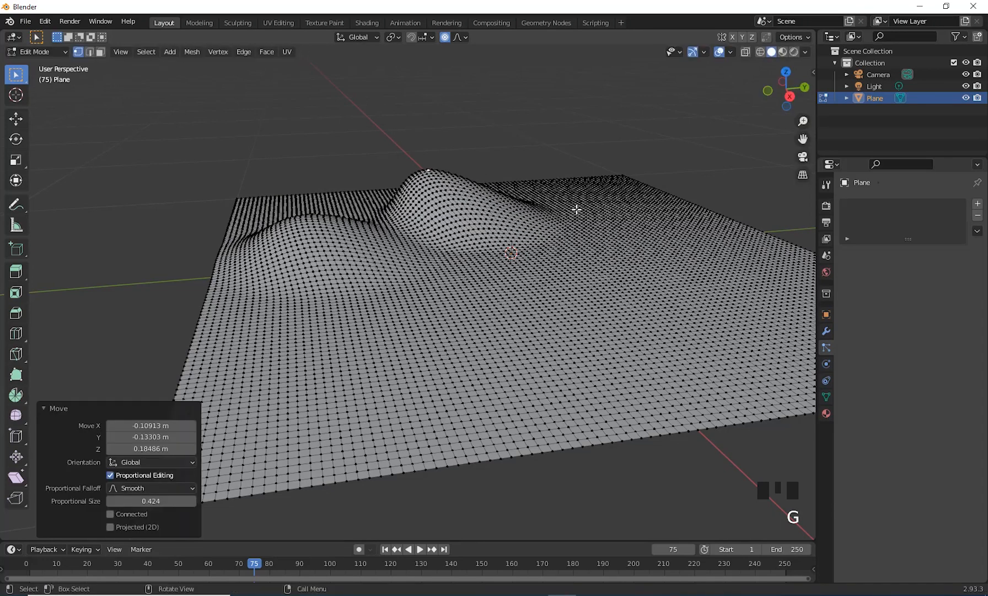
Select six scattered vertices on the flat area and lower them about 0.045 m with a proportional size of about 0.47.
click(582, 209)
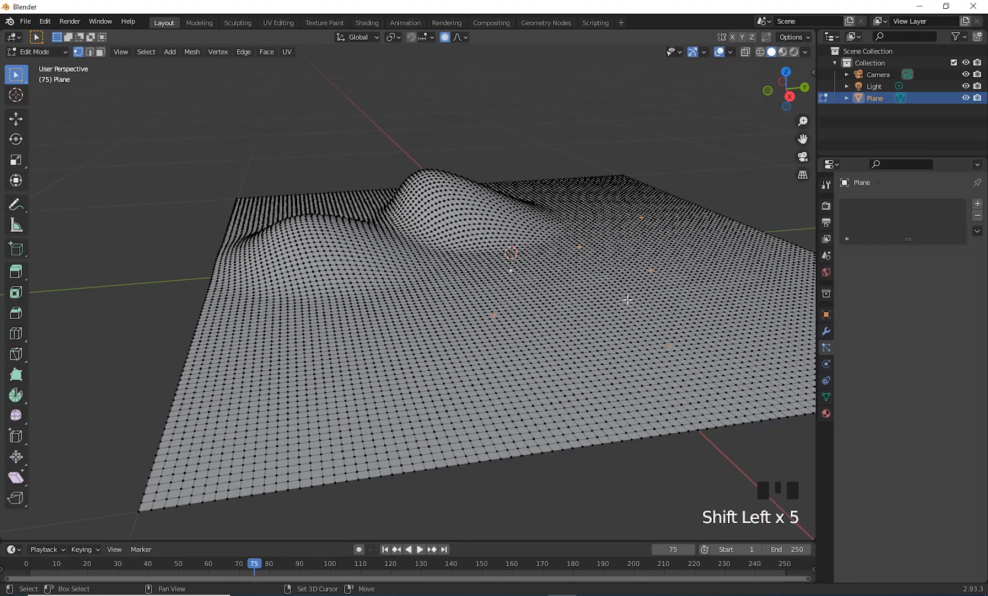
key(g)
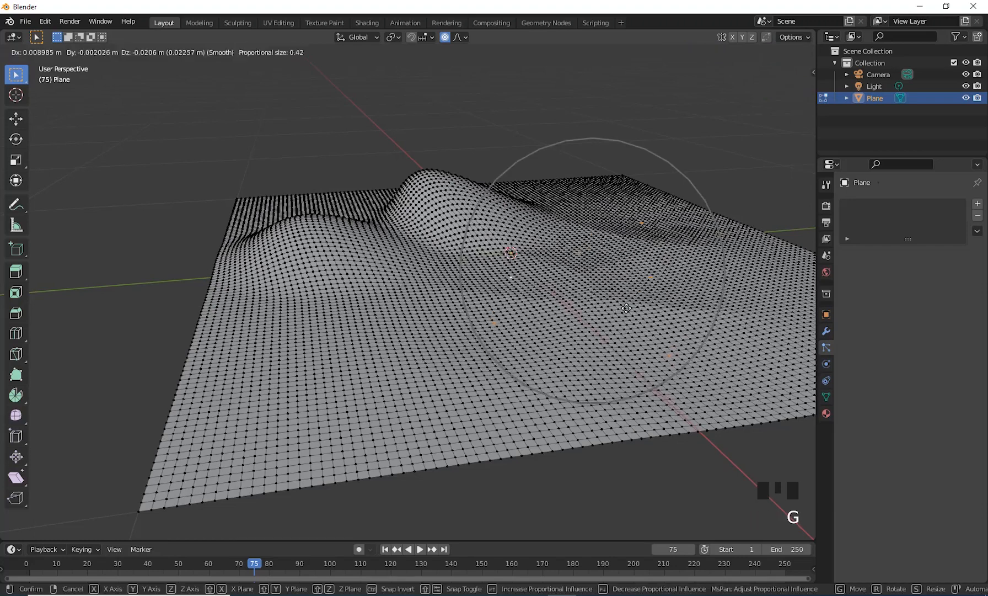
click(627, 315)
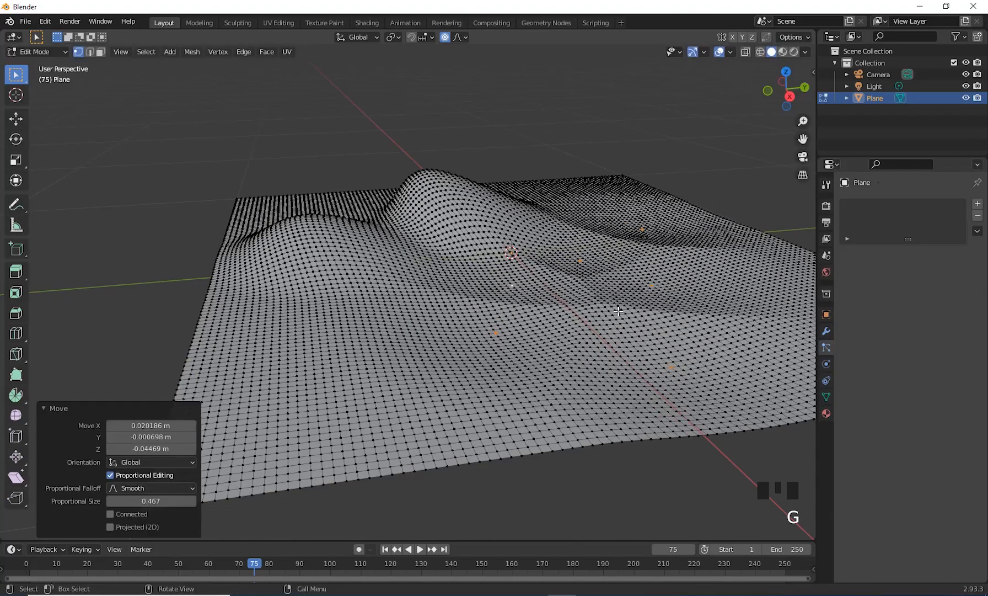
Return the hilly plane to Object Mode and apply Shade Smooth to it.
middle_drag(606, 308, 513, 297)
middle_drag(477, 281, 461, 247)
key(Tab)
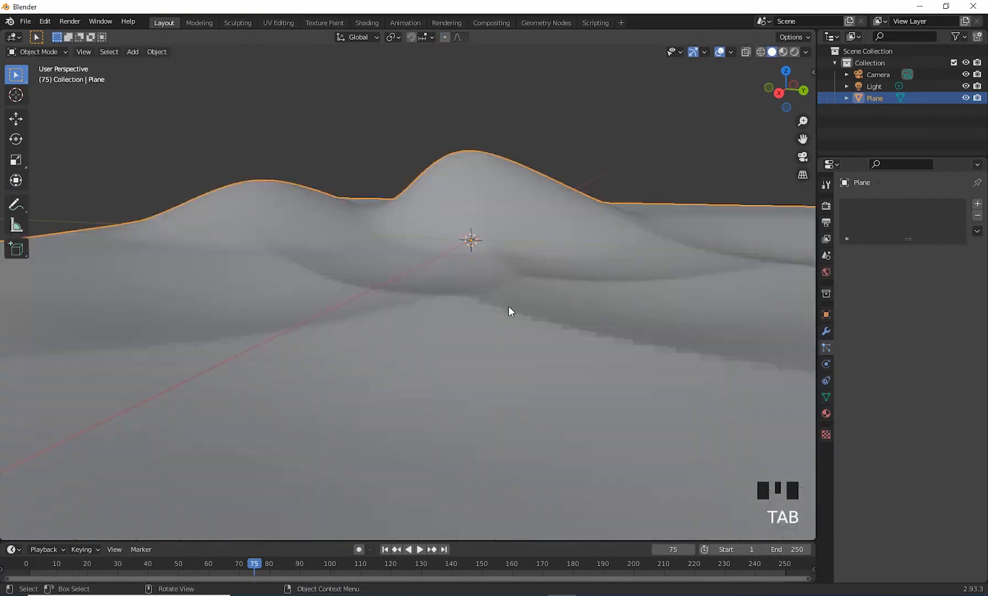
middle_drag(509, 306, 564, 378)
scroll(560, 364, down, 2)
right_click(550, 356)
click(508, 356)
scroll(547, 403, up, 2)
click(570, 329)
middle_drag(570, 329, 603, 364)
scroll(581, 372, up, 1)
Create a new material for the terrain plane and assign an Image Texture to its Base Color.
click(826, 413)
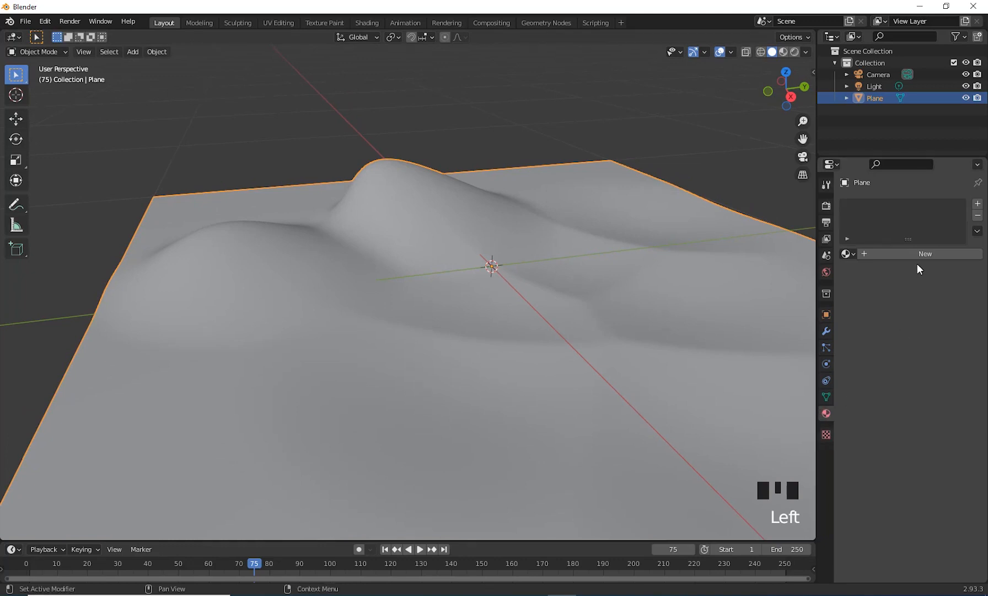
click(917, 253)
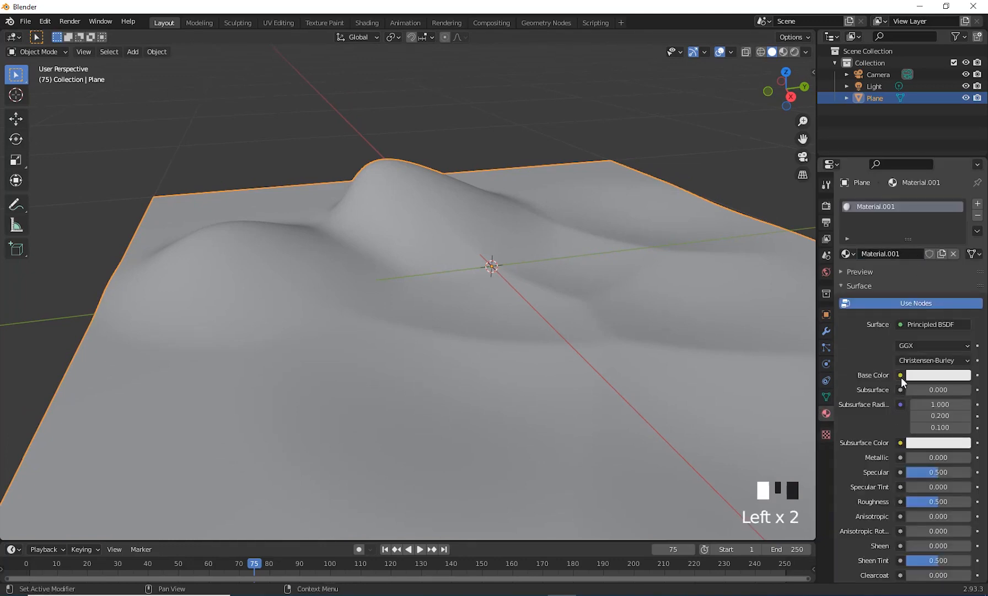
click(900, 376)
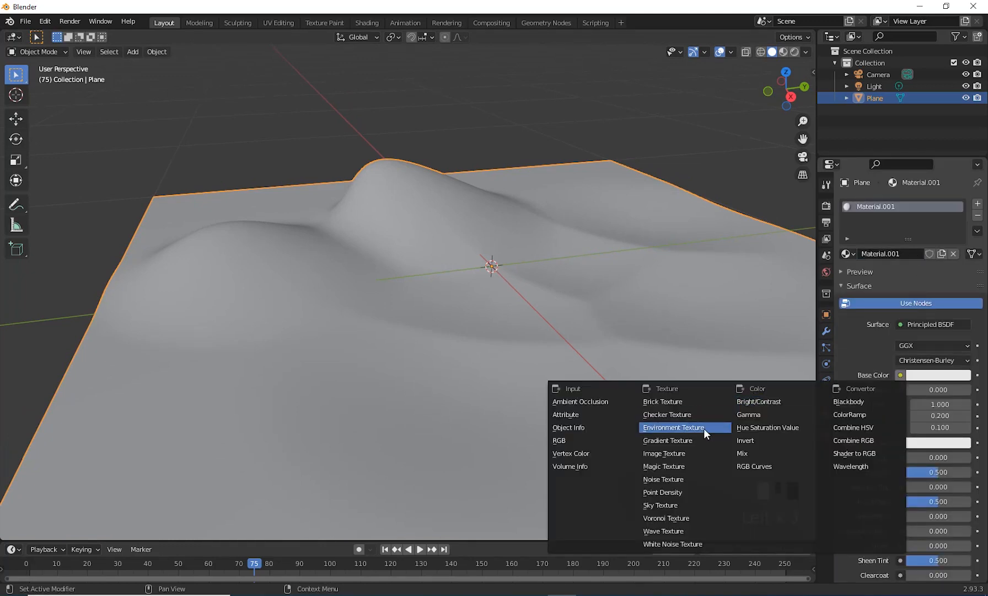
click(669, 452)
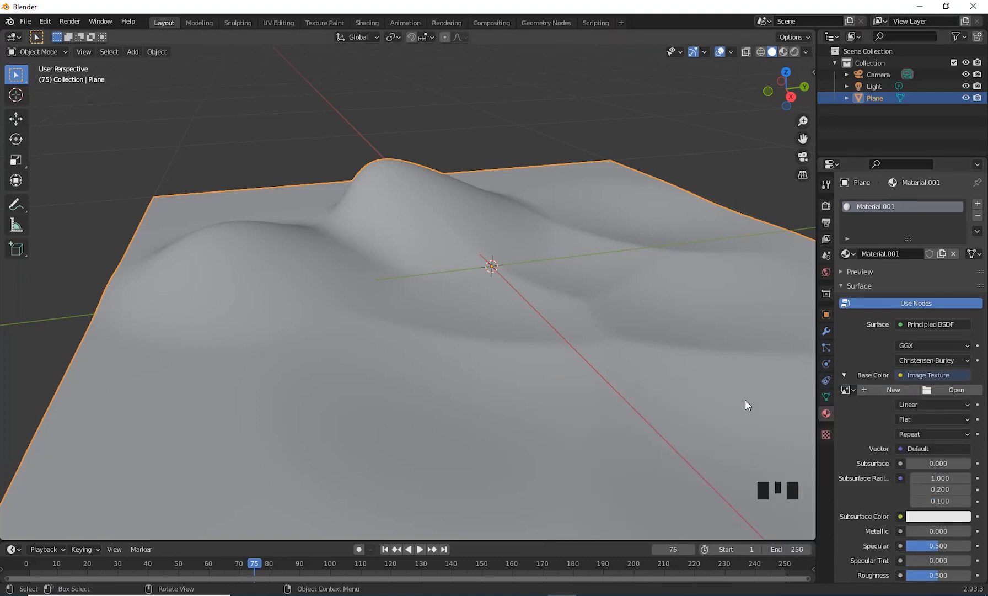
Load Grass image.jpg from the E:\Youtube Tutes\Textures folder as the terrain material's Base Color image.
click(968, 391)
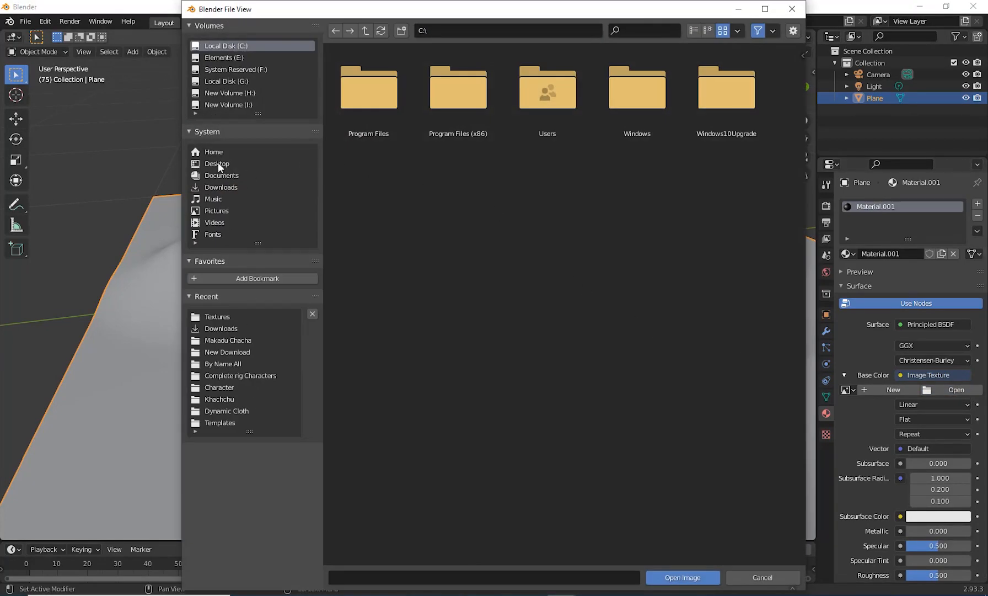
click(231, 57)
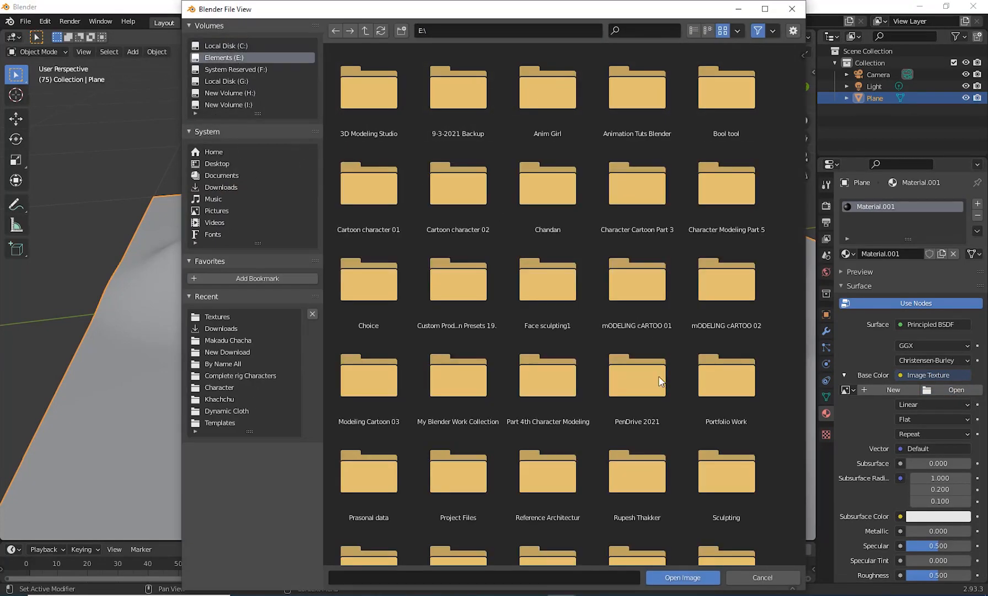
scroll(659, 375, down, 5)
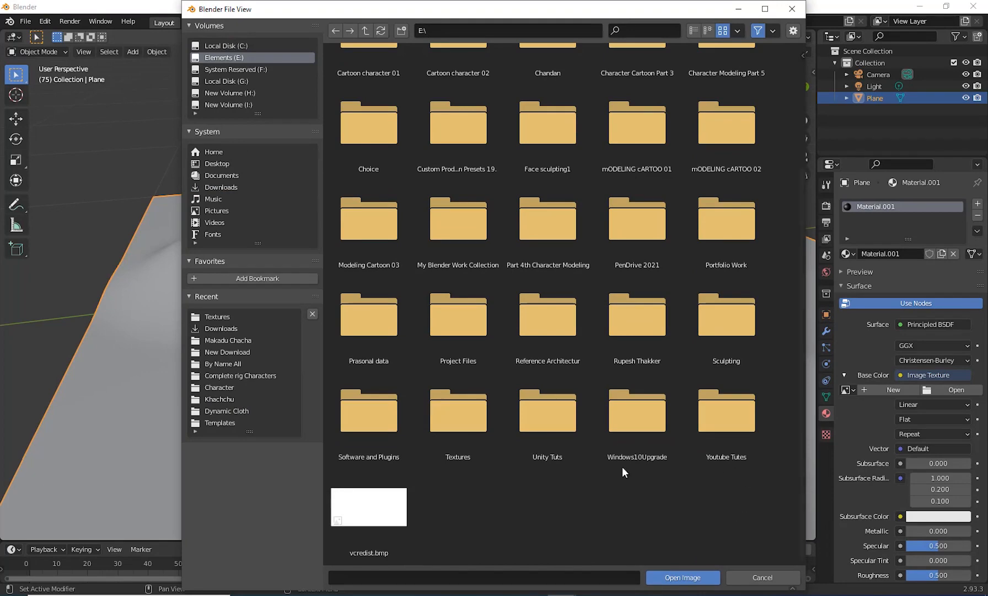
double_click(737, 410)
scroll(670, 451, down, 3)
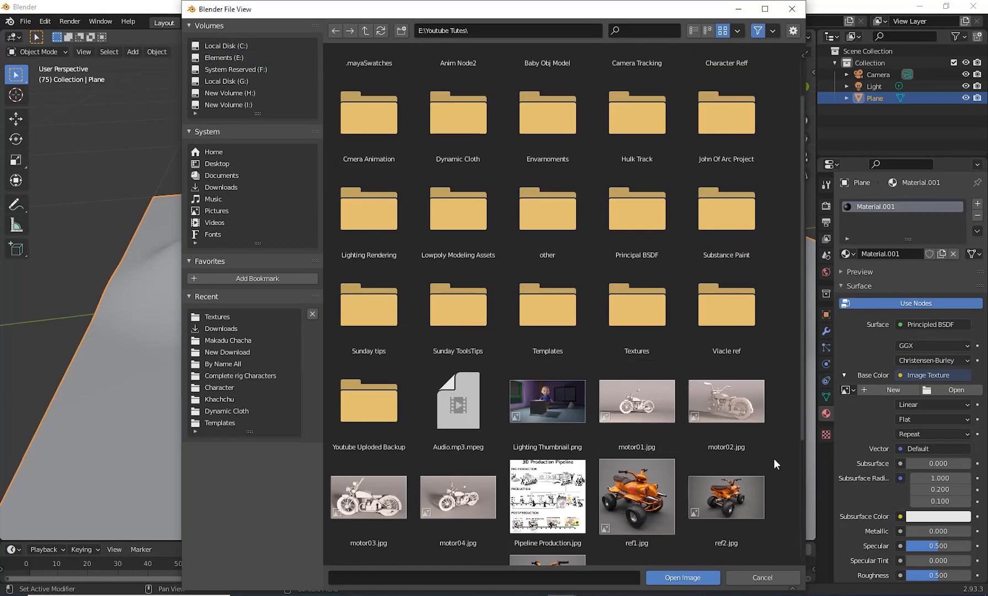
double_click(652, 325)
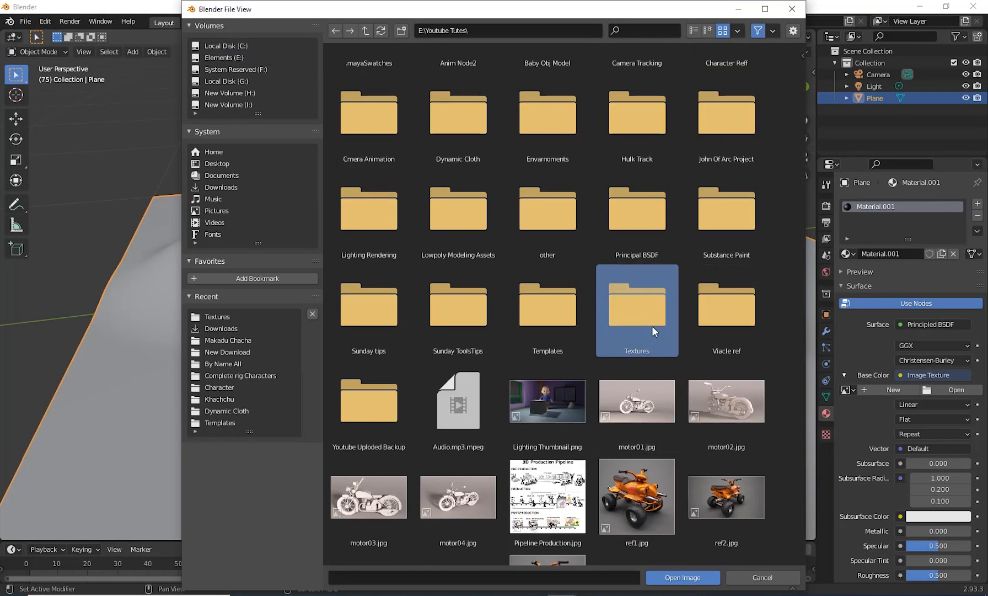
click(462, 204)
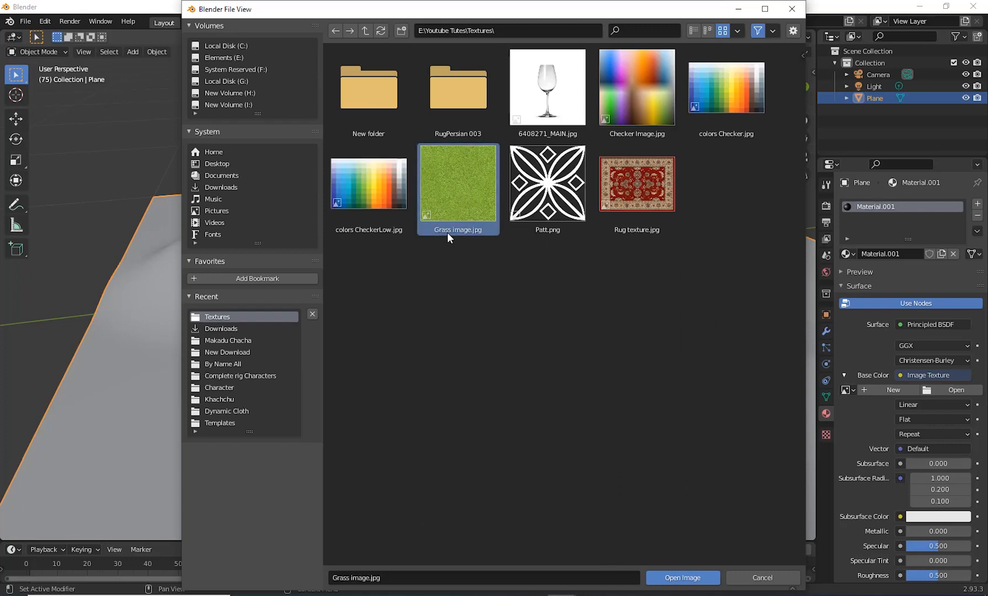
double_click(464, 187)
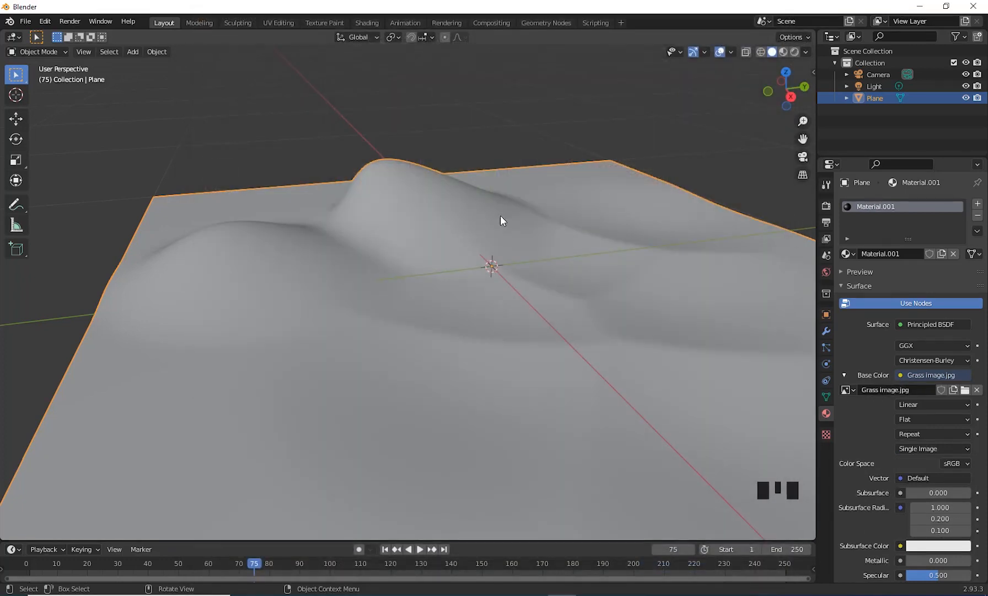
Show the terrain in Material Preview shading and examine the grass texture up close and from a distance.
middle_drag(653, 355, 775, 88)
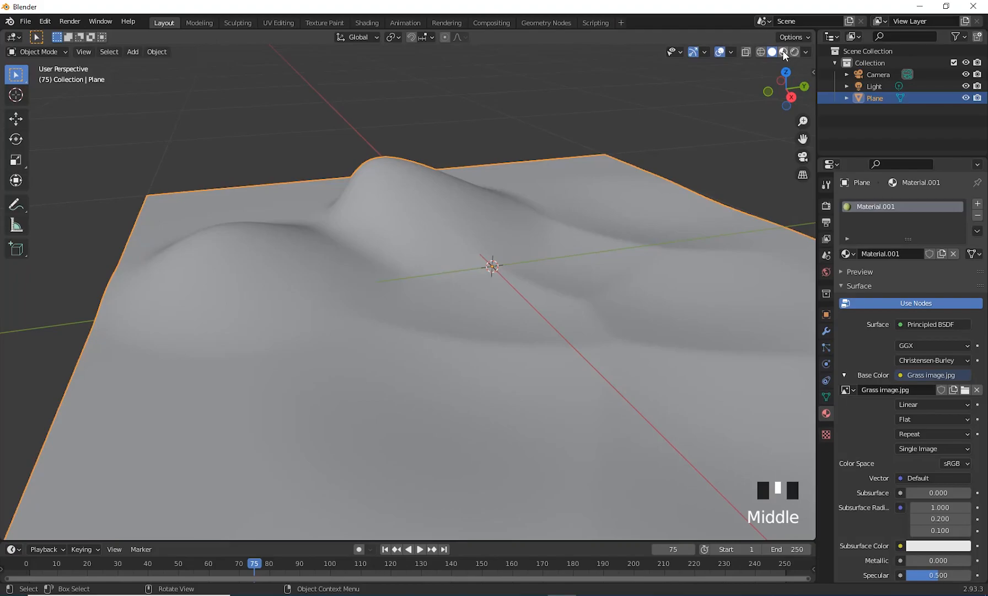
click(783, 51)
mouse_move(611, 309)
middle_down()
mouse_move(606, 358)
mouse_move(621, 366)
mouse_move(576, 437)
middle_up()
scroll(607, 359, up, 2)
scroll(621, 367, down, 3)
scroll(569, 401, up, 1)
scroll(567, 397, up, 3)
middle_drag(567, 397, 506, 339)
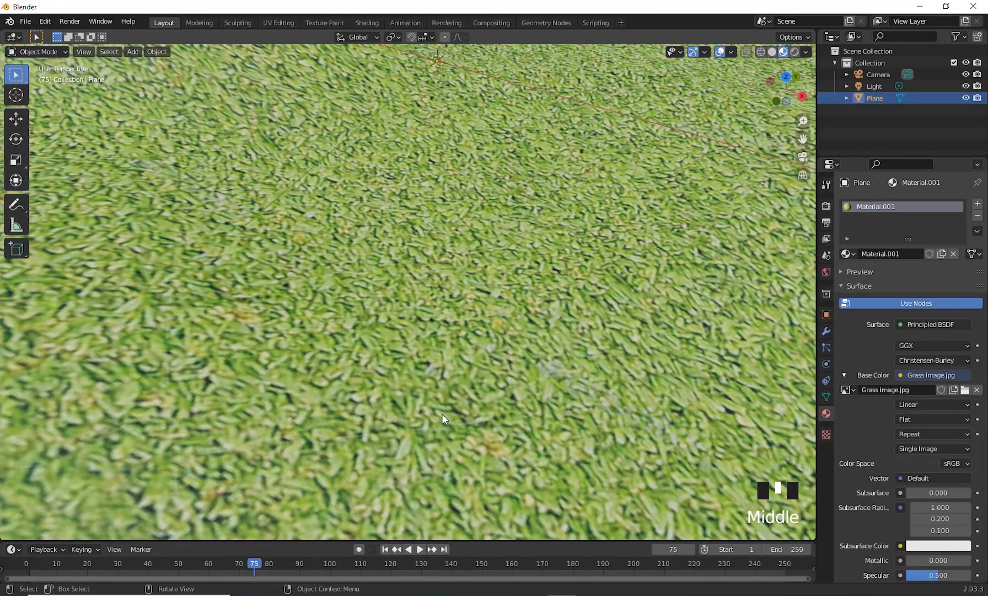
scroll(510, 409, down, 6)
middle_drag(516, 410, 538, 393)
scroll(544, 398, down, 2)
scroll(522, 419, up, 2)
Reduce the terrain material's Specular value to 0.
scroll(923, 478, down, 6)
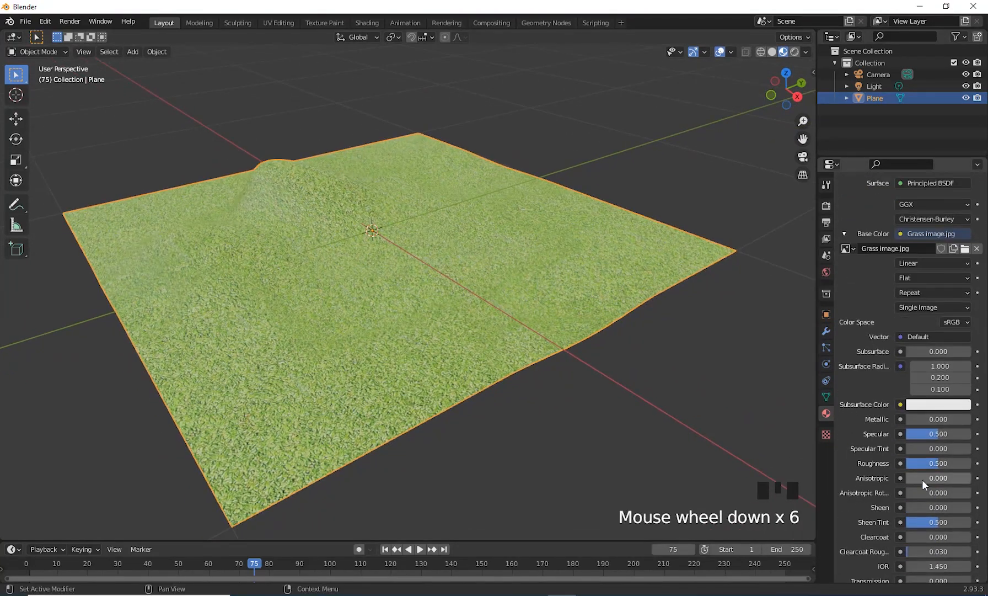
scroll(923, 479, down, 2)
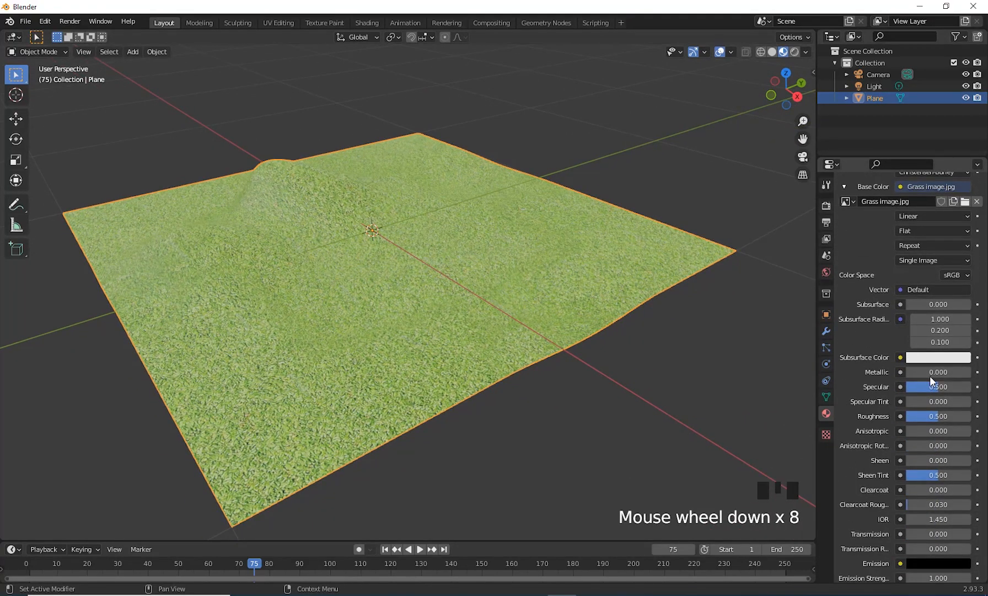
drag(939, 386, 931, 386)
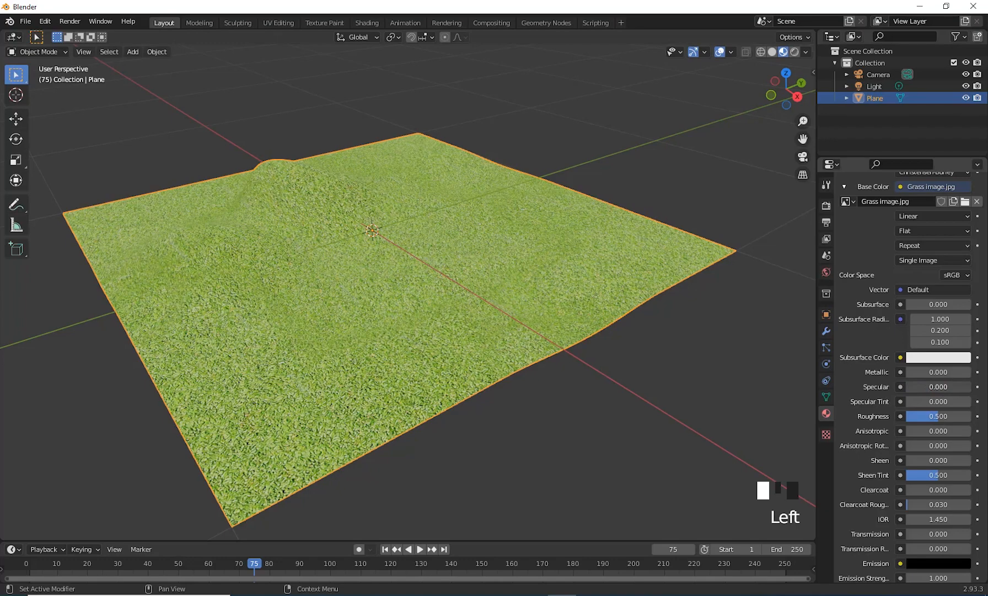
Switch the viewport to Rendered shading and frame the grass-textured terrain.
mouse_move(772, 375)
middle_down()
mouse_move(629, 320)
mouse_move(528, 322)
mouse_move(545, 364)
middle_up()
click(794, 51)
scroll(538, 317, down, 2)
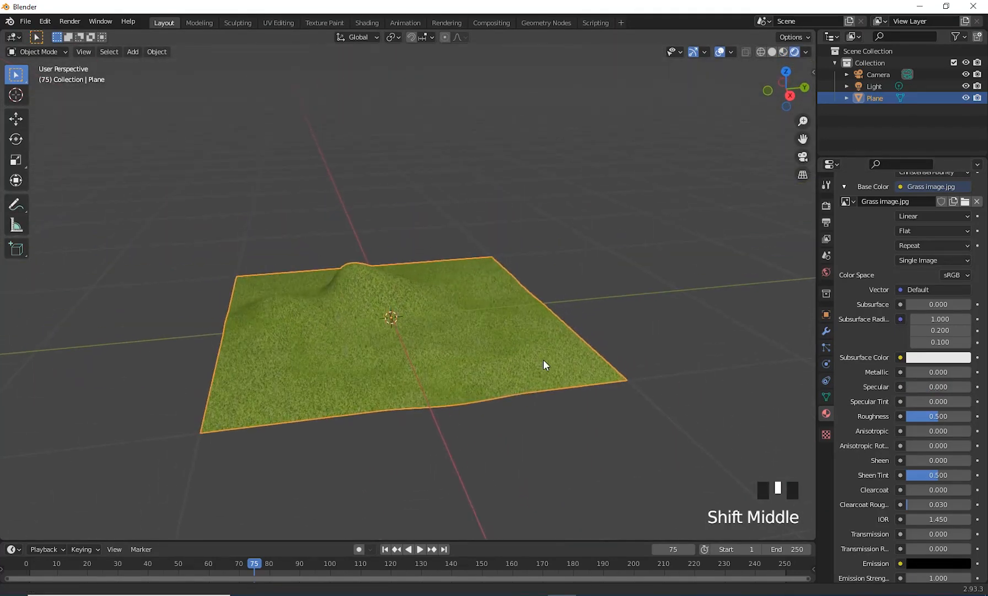
scroll(546, 386, up, 3)
shift+middle_drag(548, 399, 612, 374)
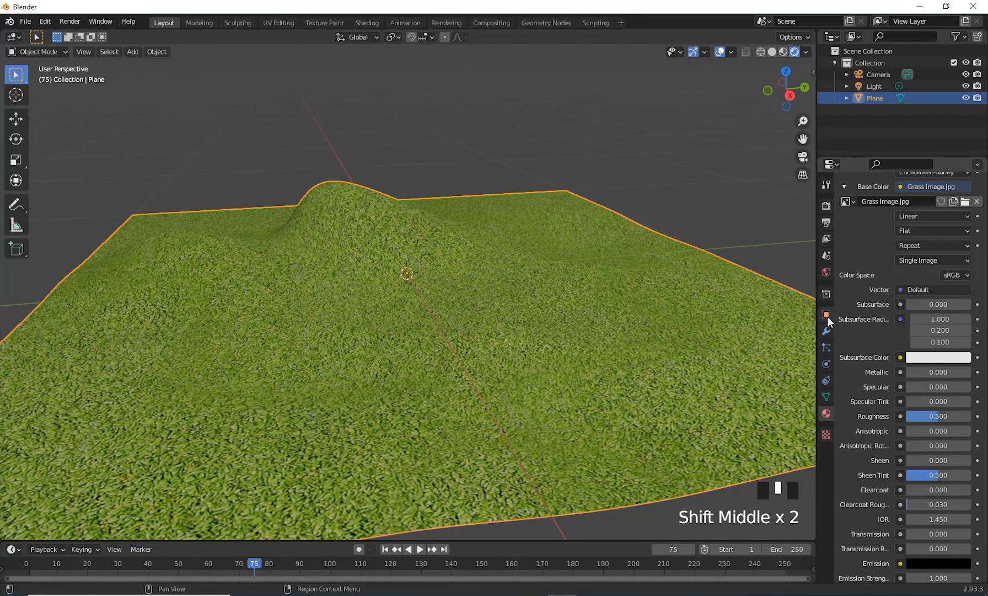
Add a particle system to the terrain plane and set its type to Hair.
click(827, 349)
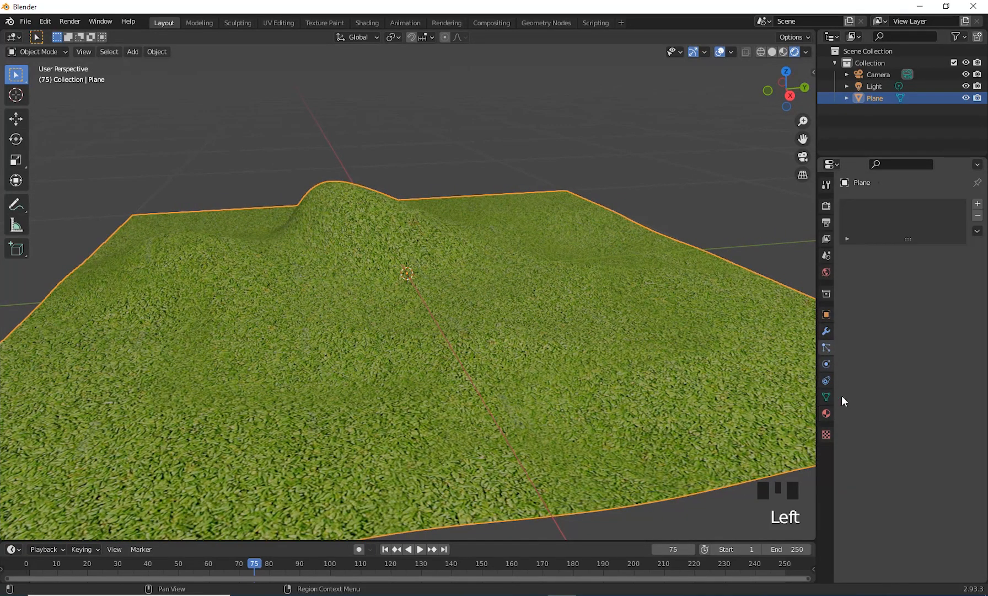
middle_drag(591, 373, 644, 400)
click(977, 204)
scroll(600, 395, up, 2)
click(939, 267)
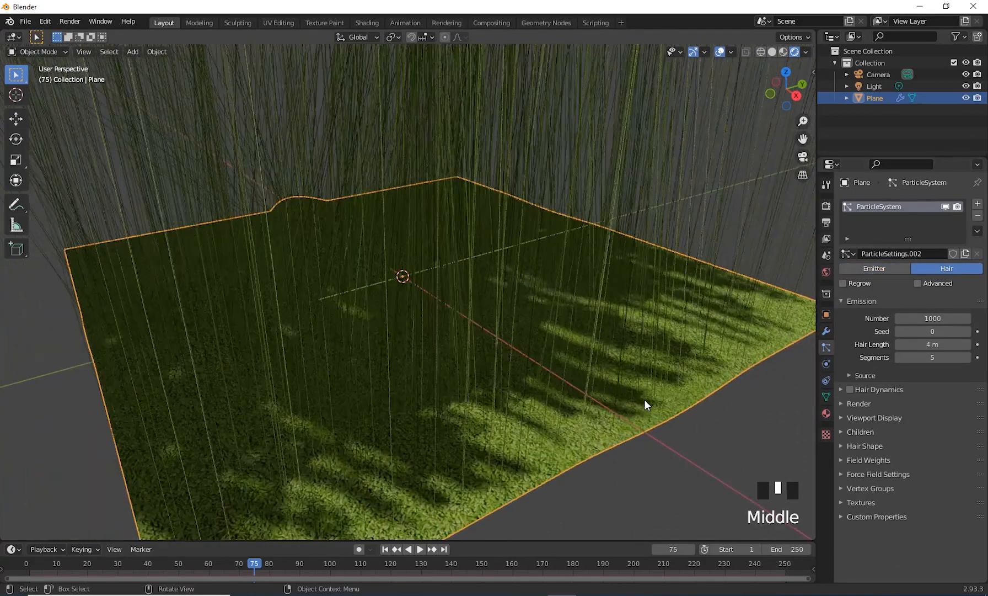
scroll(577, 389, down, 3)
shift+middle_drag(577, 390, 571, 517)
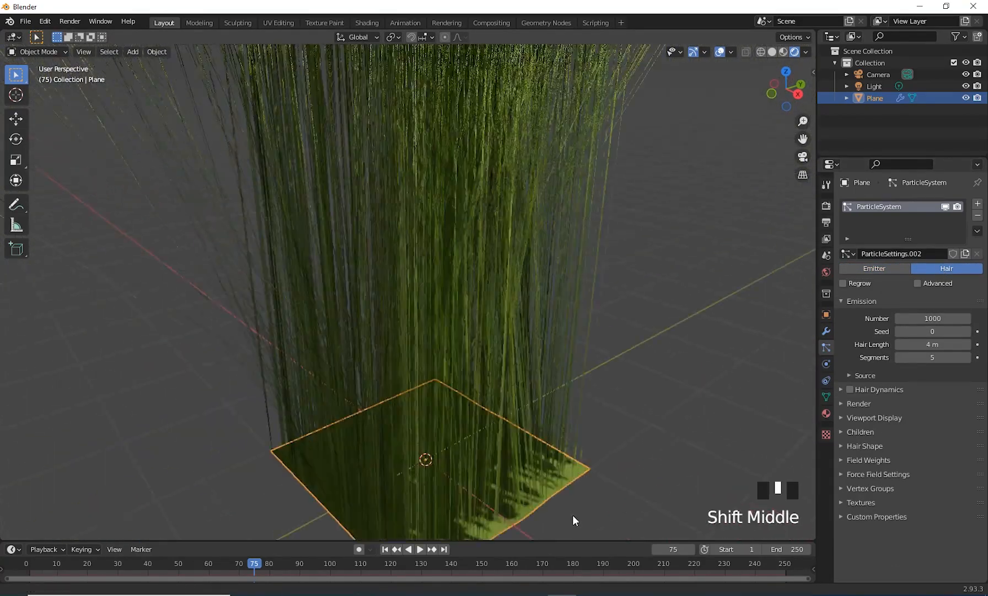
scroll(505, 282, down, 1)
scroll(505, 282, down, 2)
middle_drag(426, 172, 510, 290)
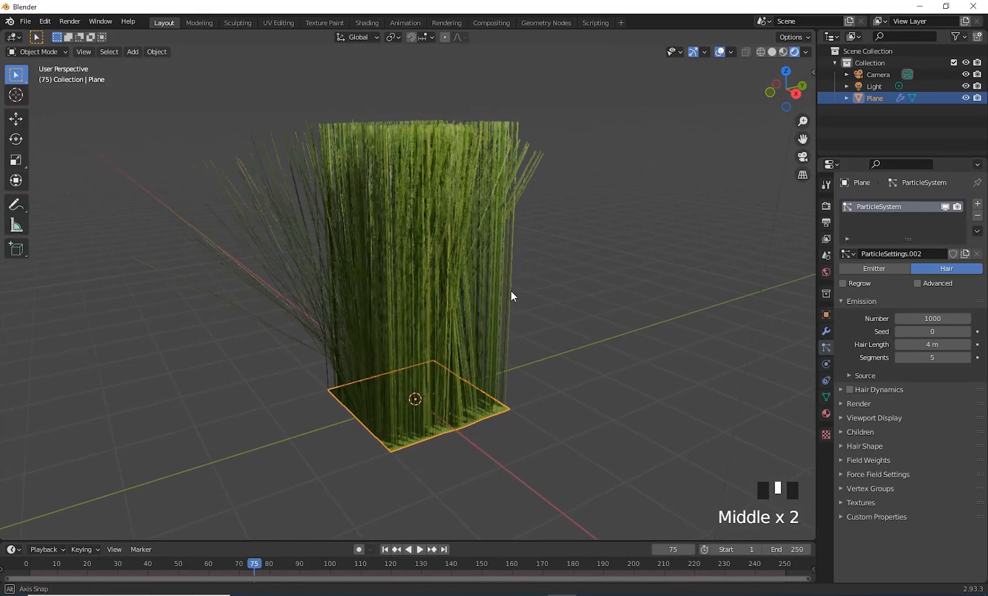
middle_drag(427, 390, 690, 386)
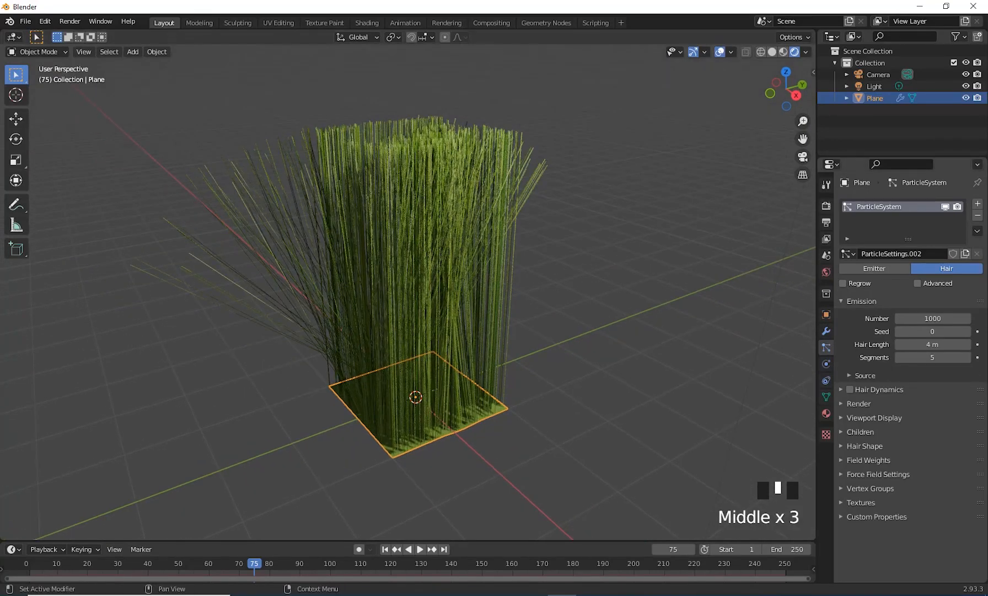
Set the Hair Length of the terrain's particle system to 0.1 m.
click(951, 346)
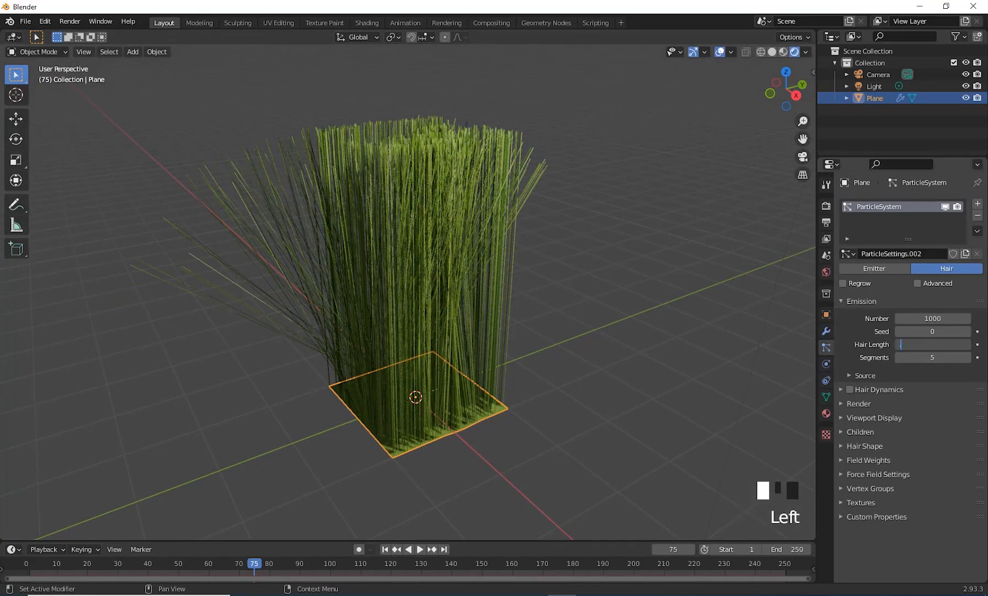
key(Return)
scroll(580, 342, up, 5)
shift+middle_drag(580, 342, 587, 441)
scroll(573, 465, down, 1)
scroll(561, 431, up, 2)
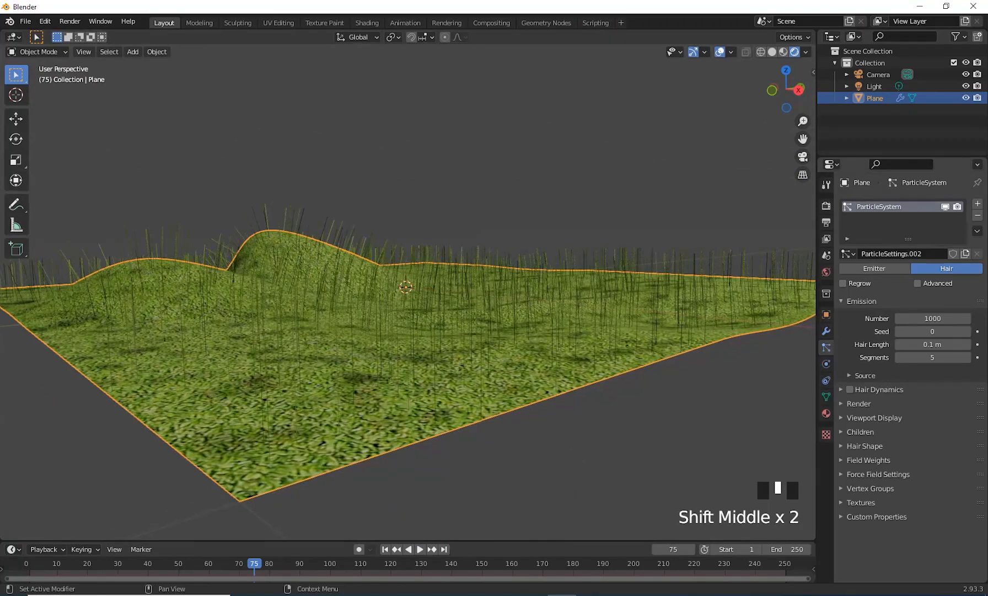
Shorten the grass strands by setting the Hair Length to 0.05 m.
click(941, 345)
key(BackSpace)
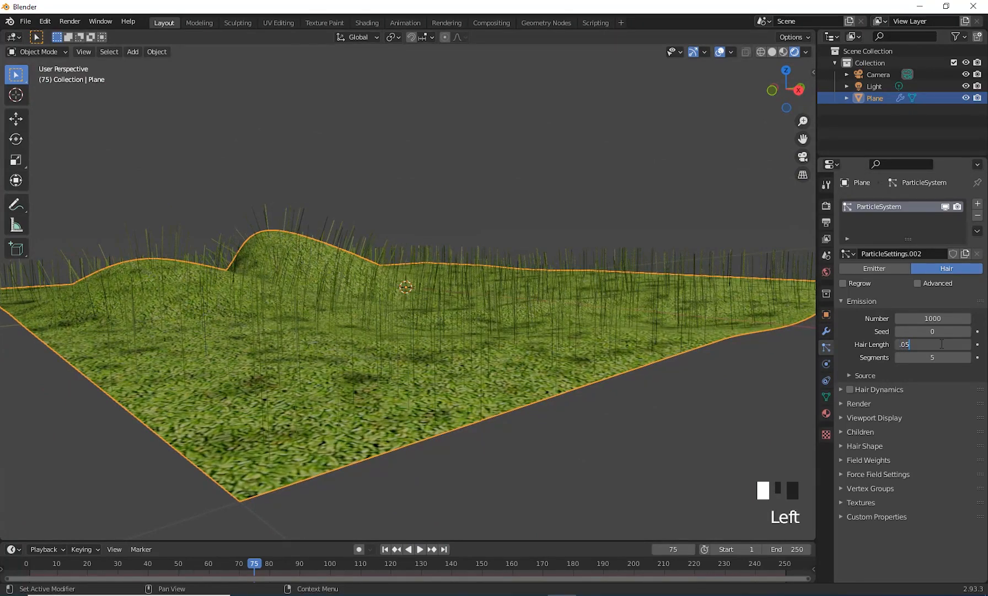
key(Return)
shift+middle_drag(650, 389, 650, 410)
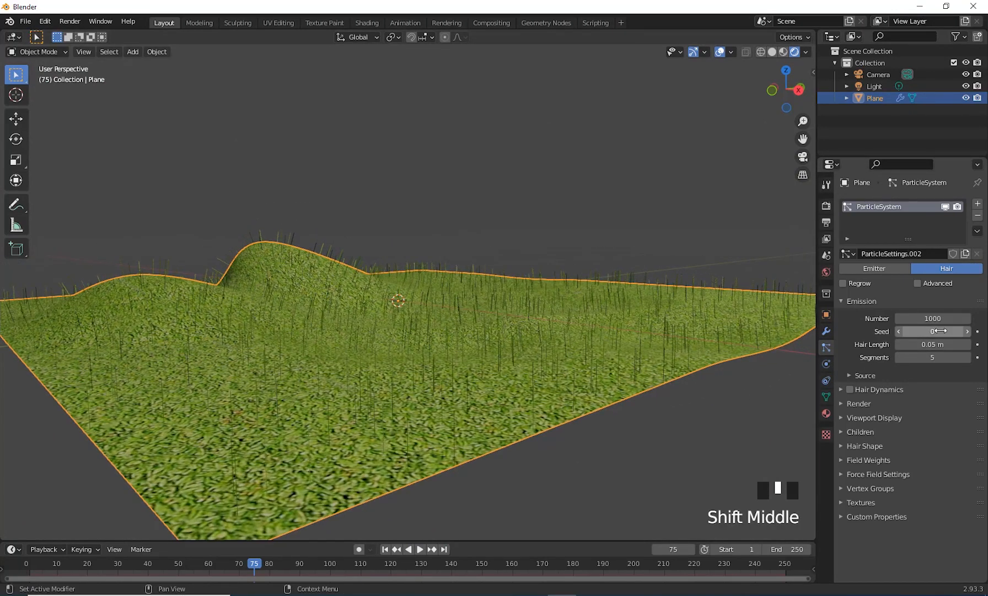
Set the number of emitted hair particles on the terrain to 100000.
click(932, 318)
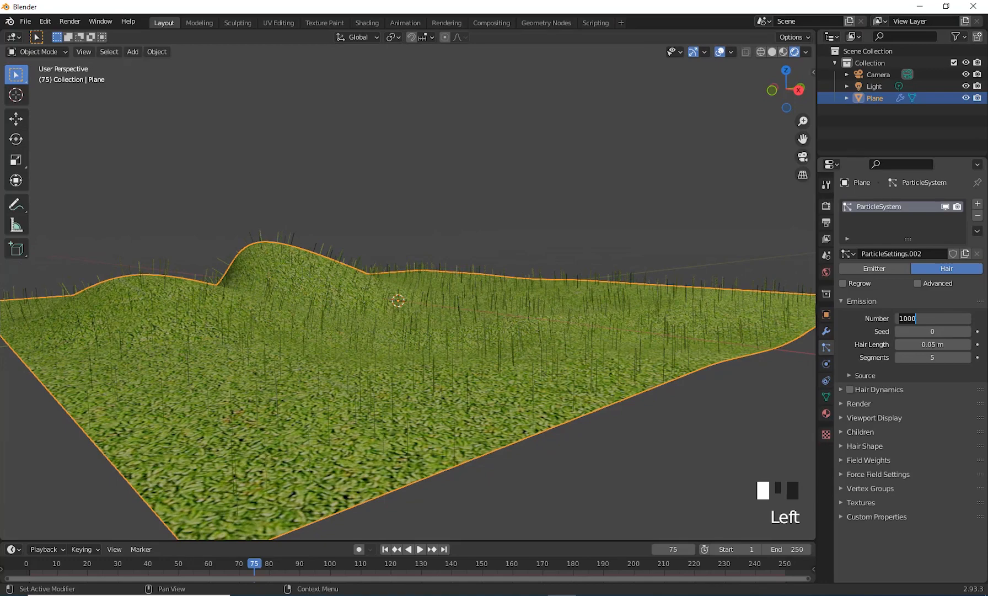
text(00)
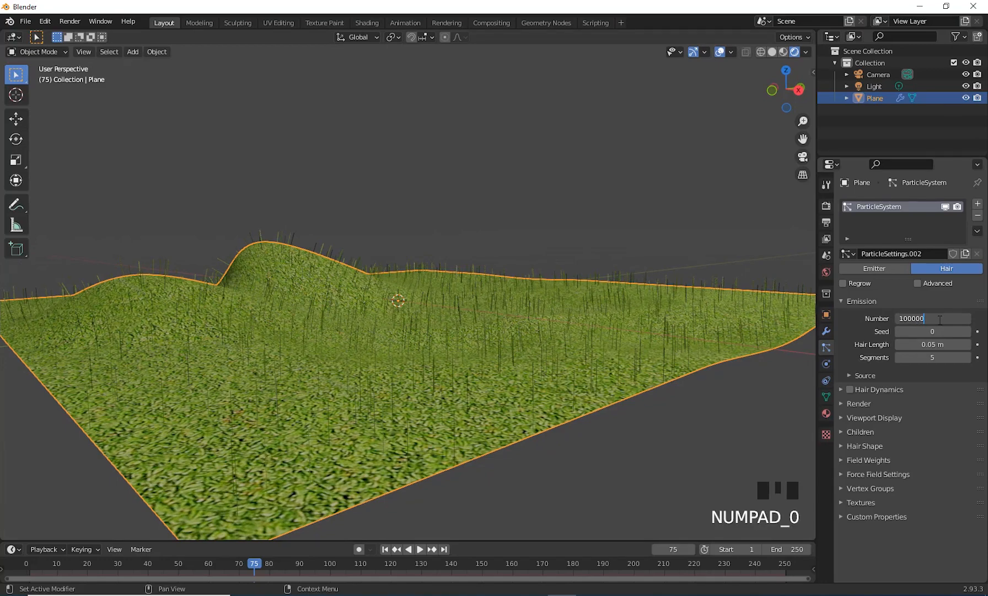
key(Return)
middle_click(558, 342)
scroll(561, 340, up, 2)
mouse_move(560, 340)
shift+middle_down()
mouse_move(571, 327)
mouse_move(589, 338)
mouse_move(551, 329)
shift+middle_up()
scroll(570, 331, up, 2)
Raise the hair particle number to 500000 and set the hair segments to 3.
click(949, 318)
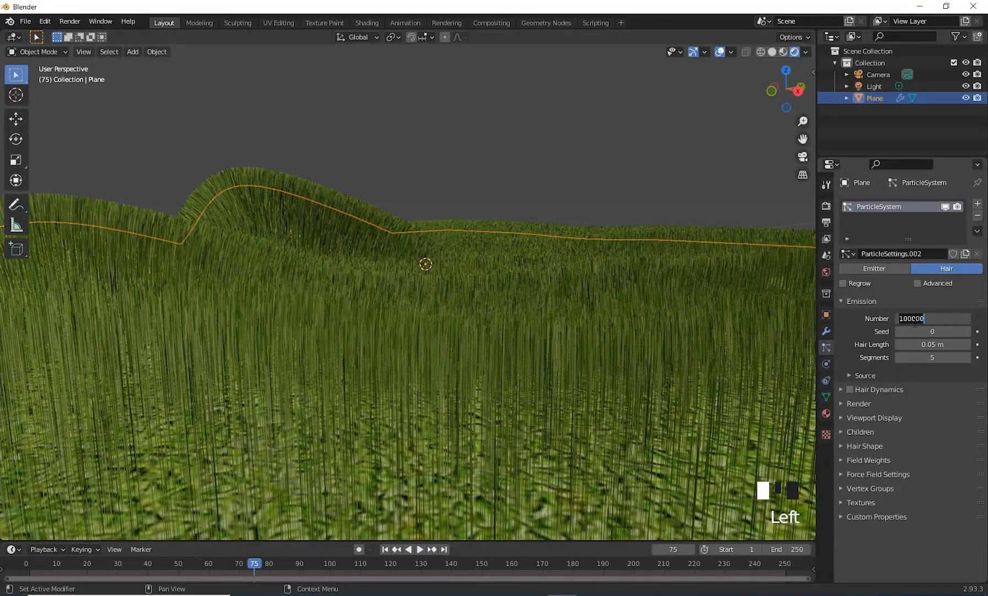
click(899, 318)
click(403, 424)
middle_drag(476, 399, 624, 408)
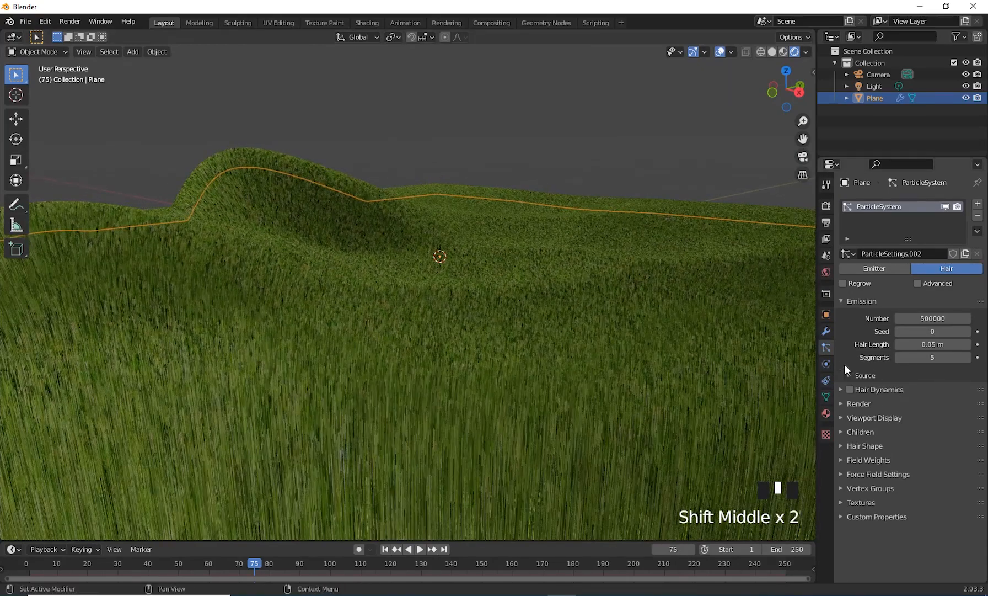
click(916, 361)
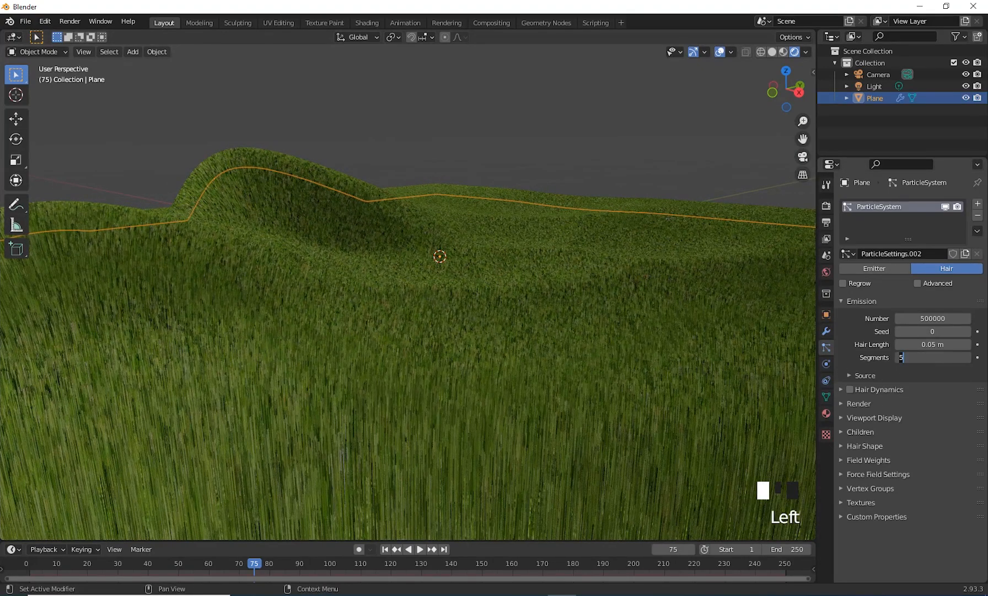
key(Return)
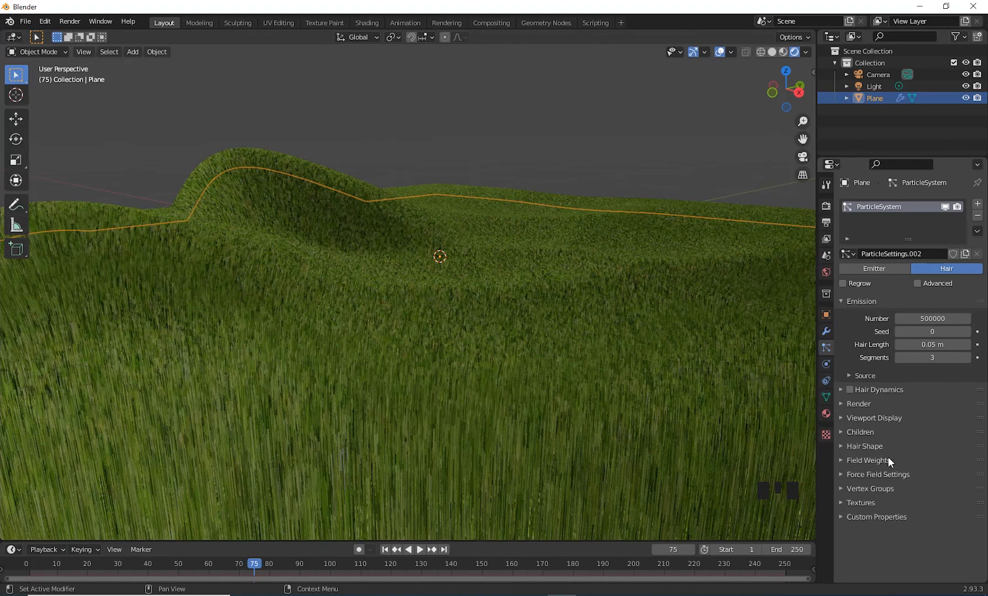
Review the hair system's Render settings, including its material and path options.
click(863, 404)
scroll(858, 444, down, 3)
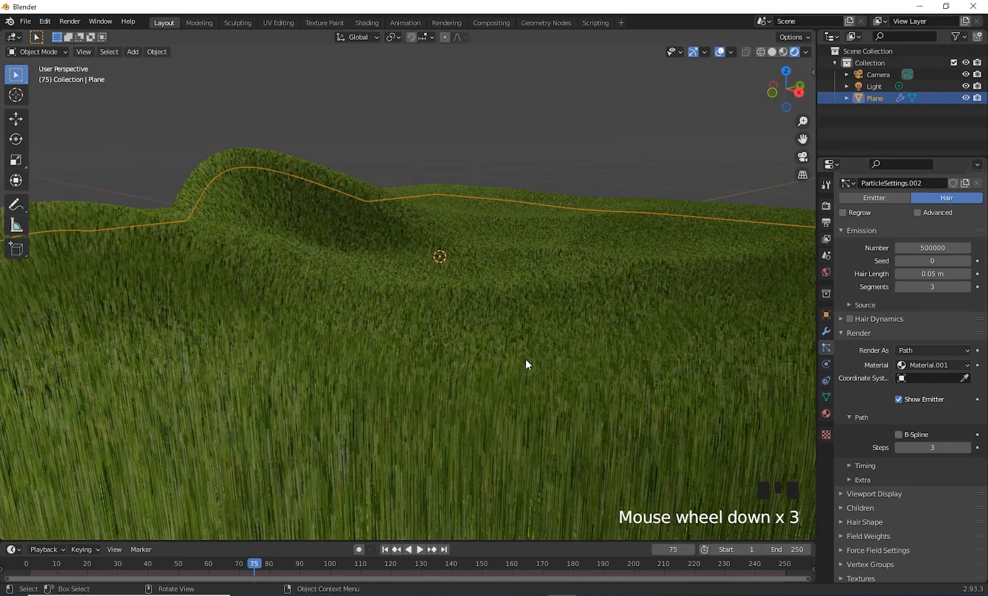
middle_drag(526, 358, 525, 356)
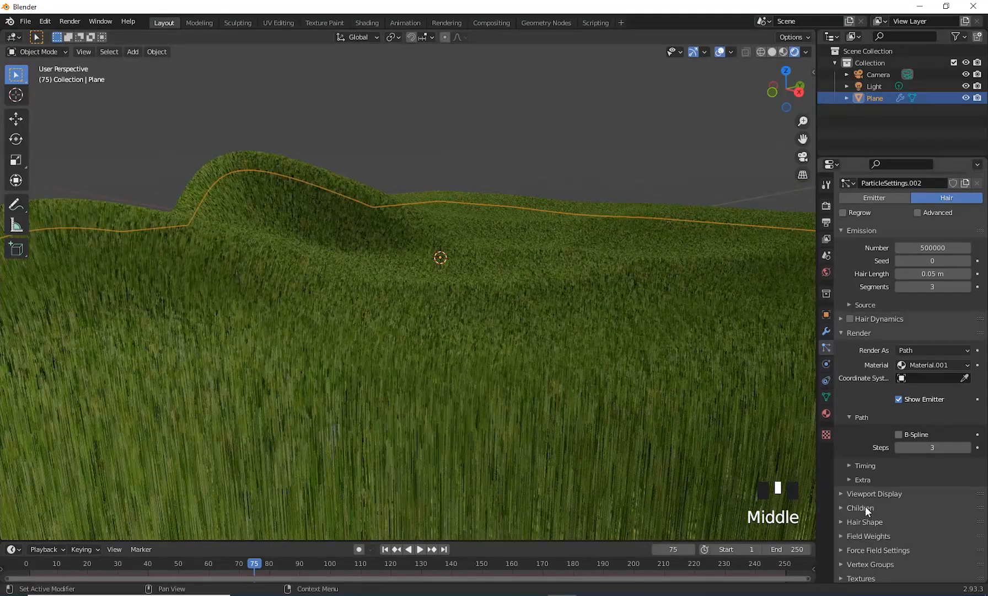
click(842, 332)
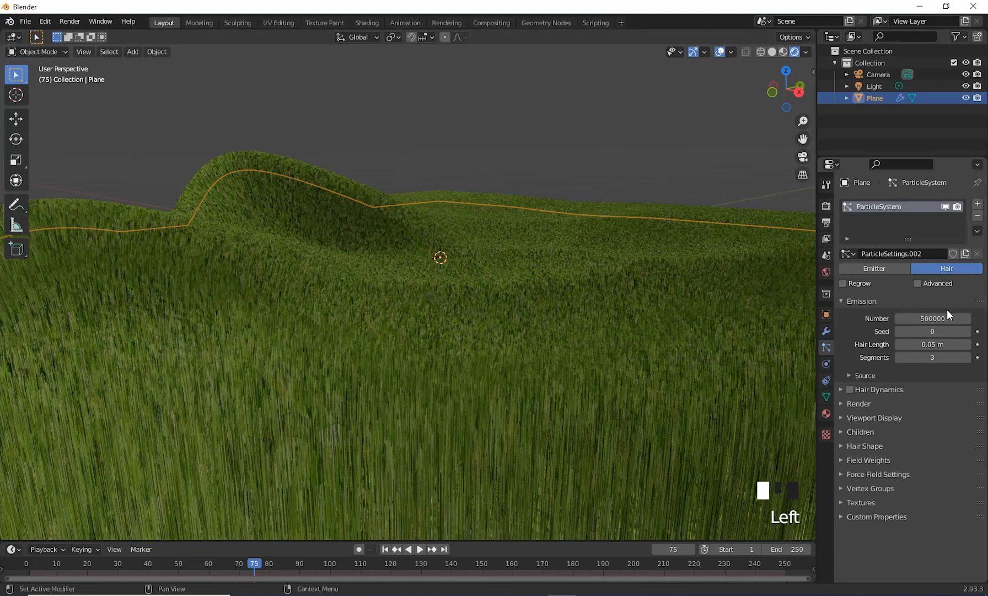
Enable the Advanced options of the hair system and expand its Physics settings with the Forces values.
click(918, 283)
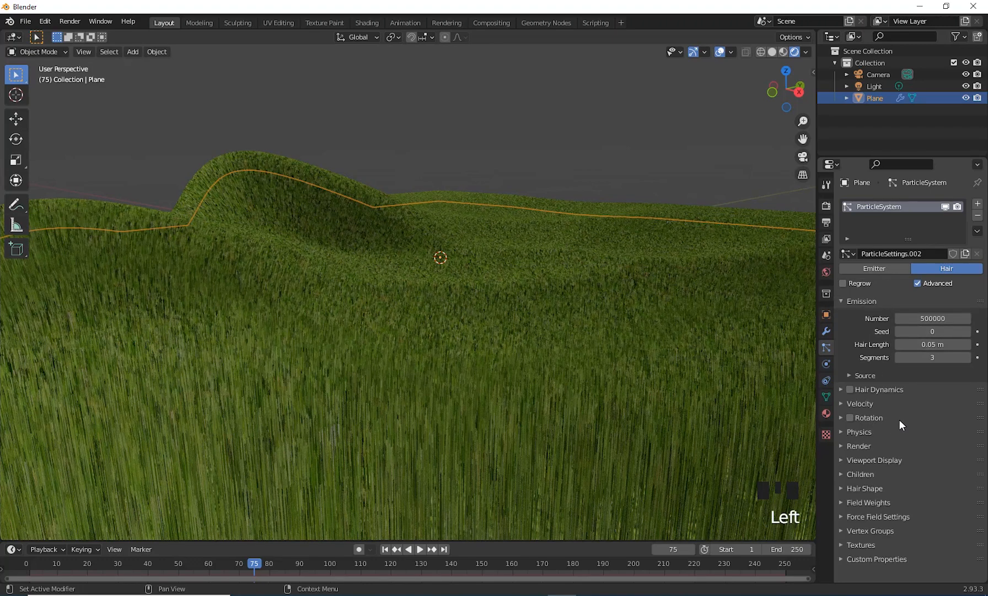
click(858, 431)
scroll(918, 408, down, 4)
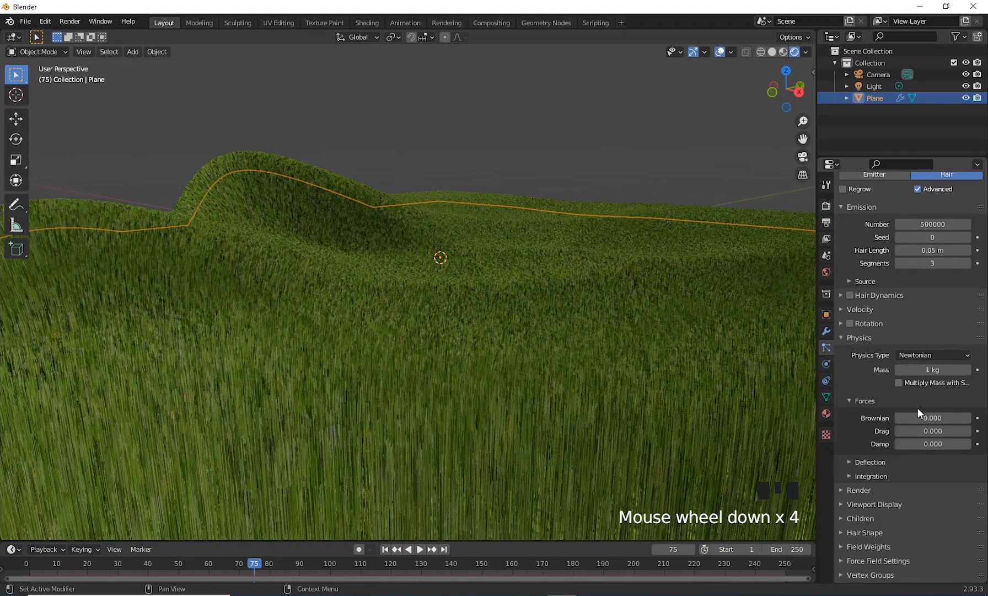
scroll(871, 363, down, 3)
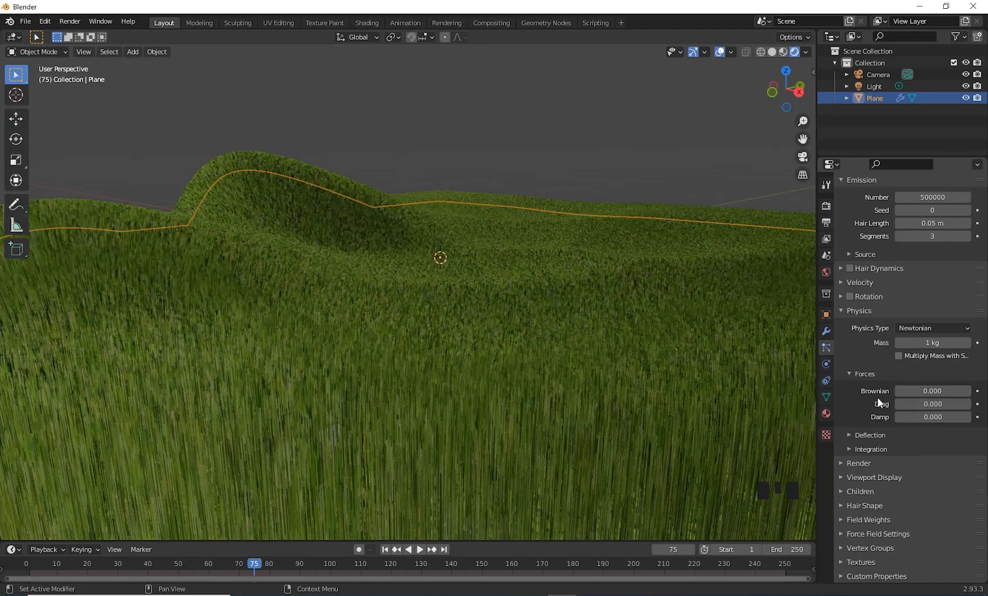
Set the Brownian force of the terrain's hair particles to 0.05.
click(925, 390)
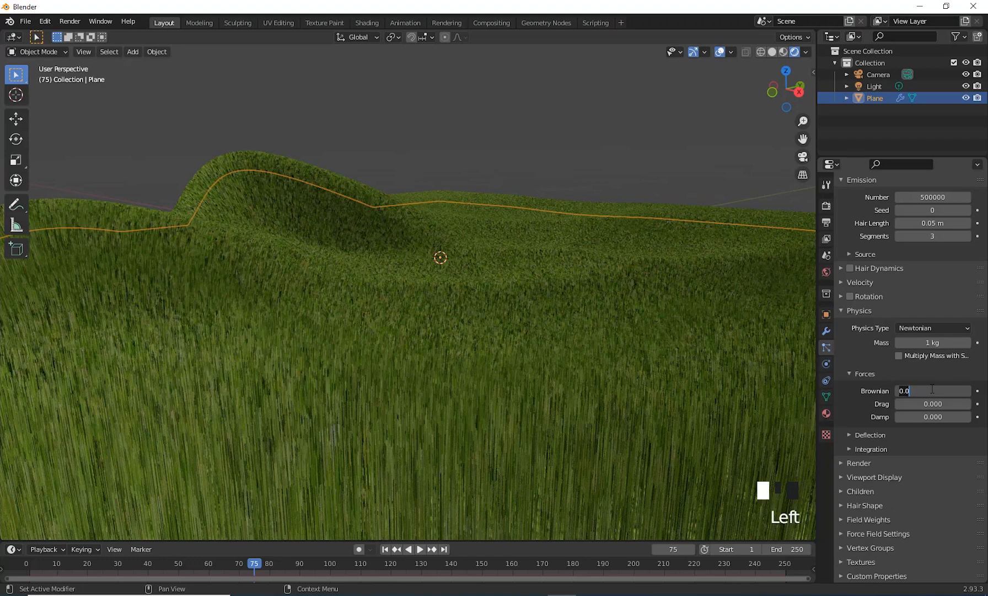
text(.05)
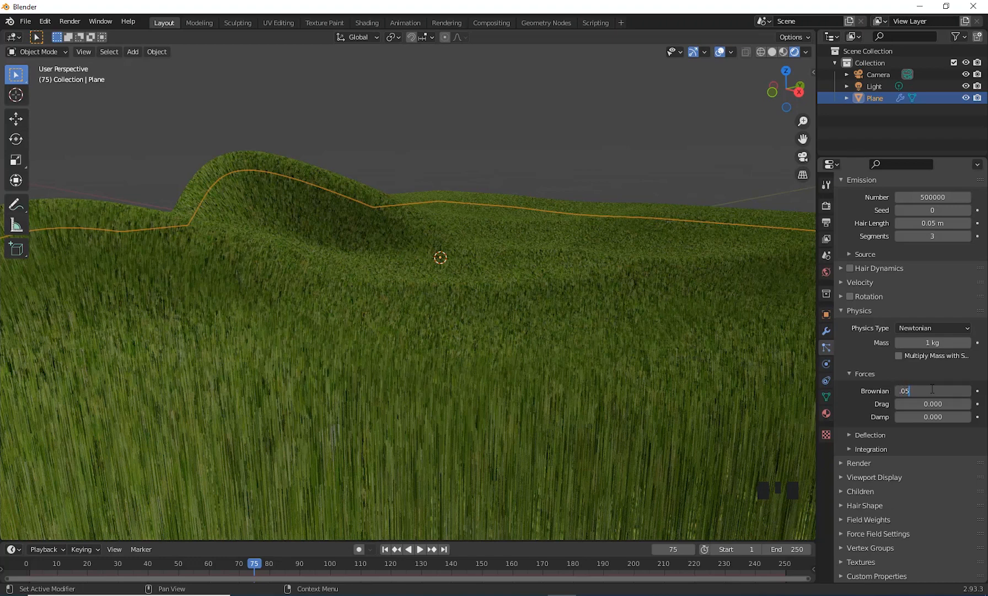
key(Return)
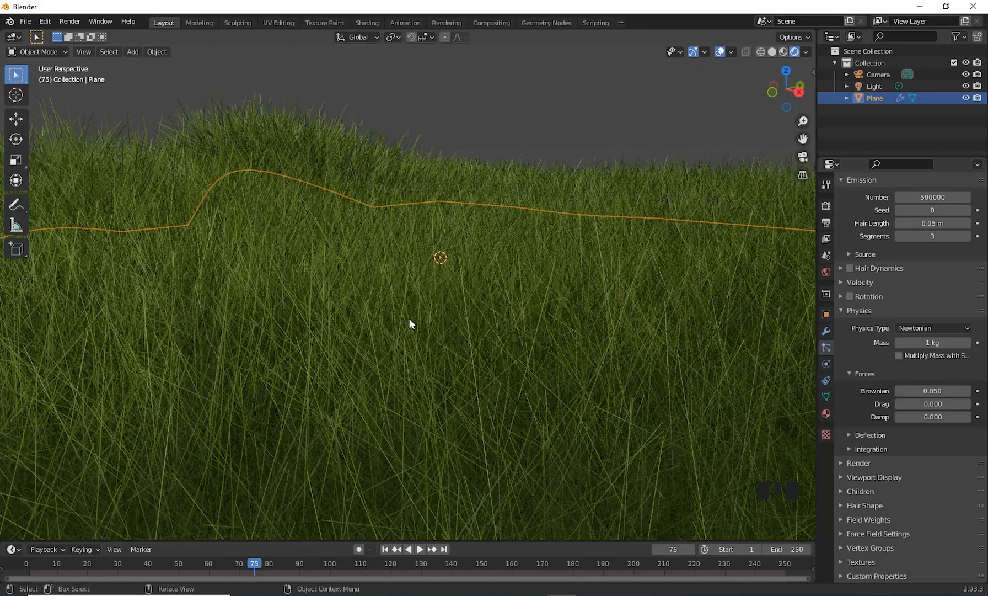
scroll(536, 344, down, 3)
middle_drag(536, 344, 616, 327)
scroll(615, 325, up, 2)
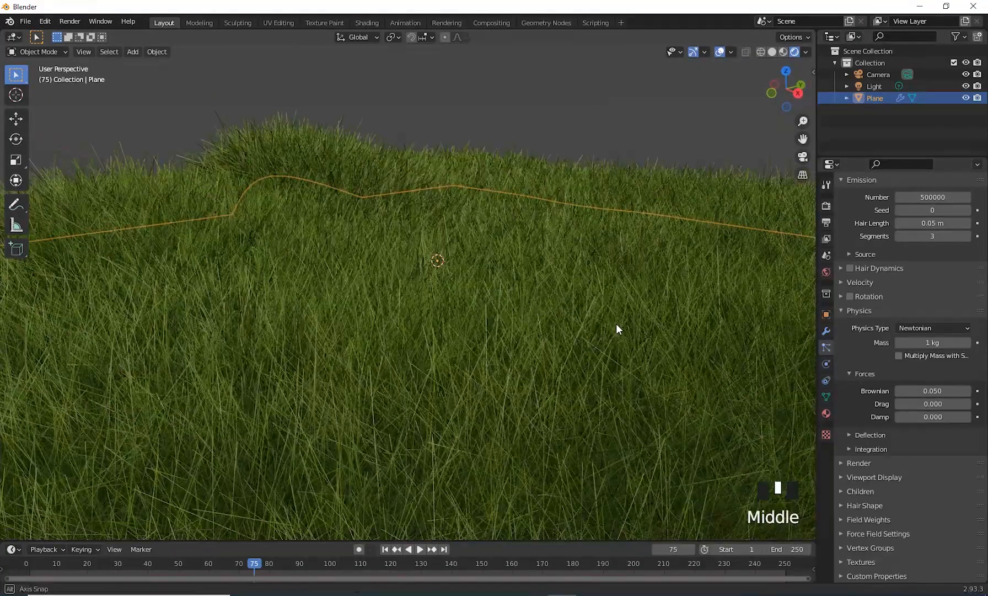
Set the Brownian force of the terrain's hair particles to 0.02.
double_click(934, 389)
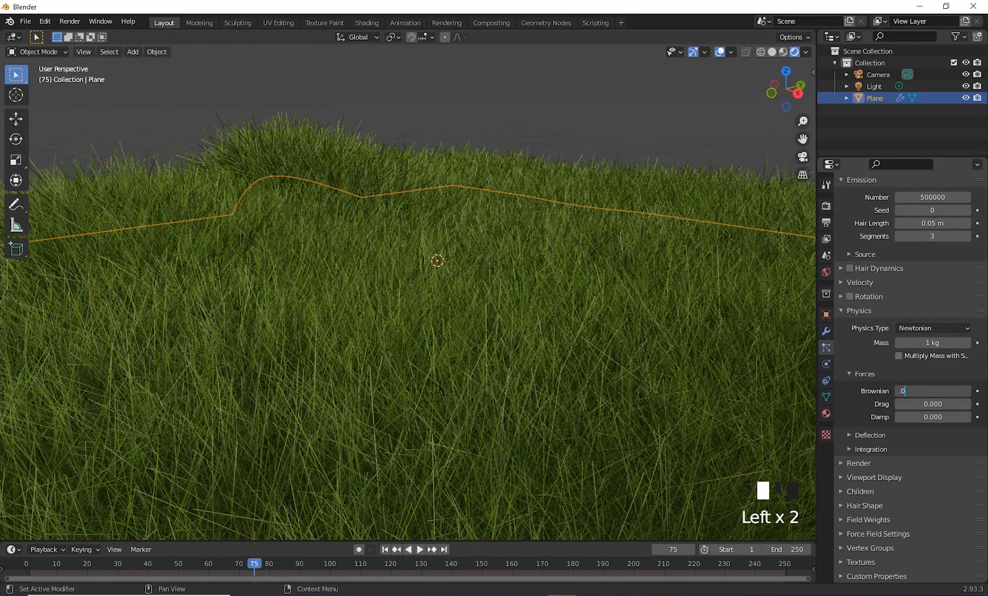
key(Return)
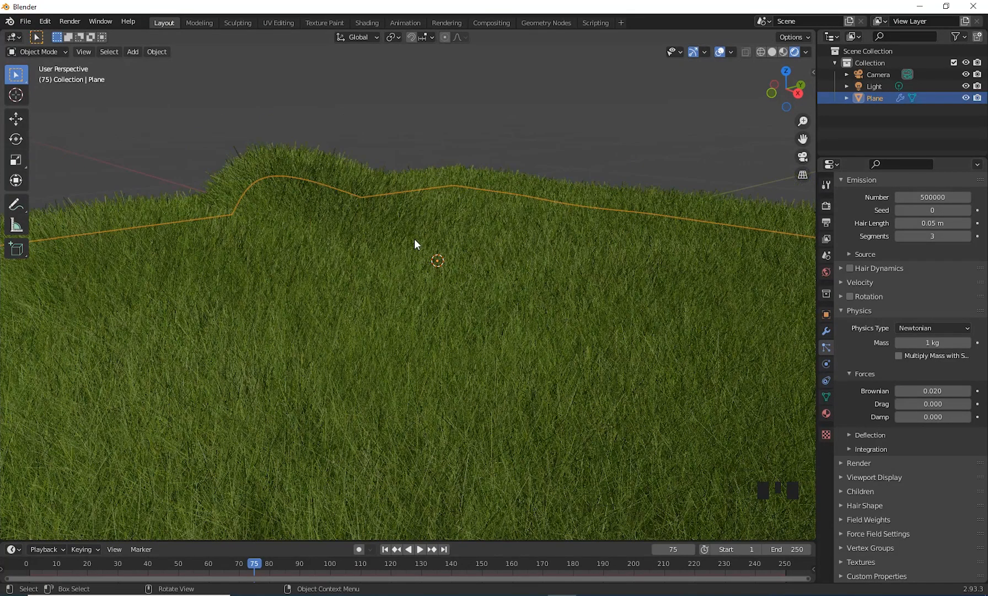
middle_drag(442, 279, 467, 281)
scroll(451, 262, down, 3)
scroll(451, 263, up, 3)
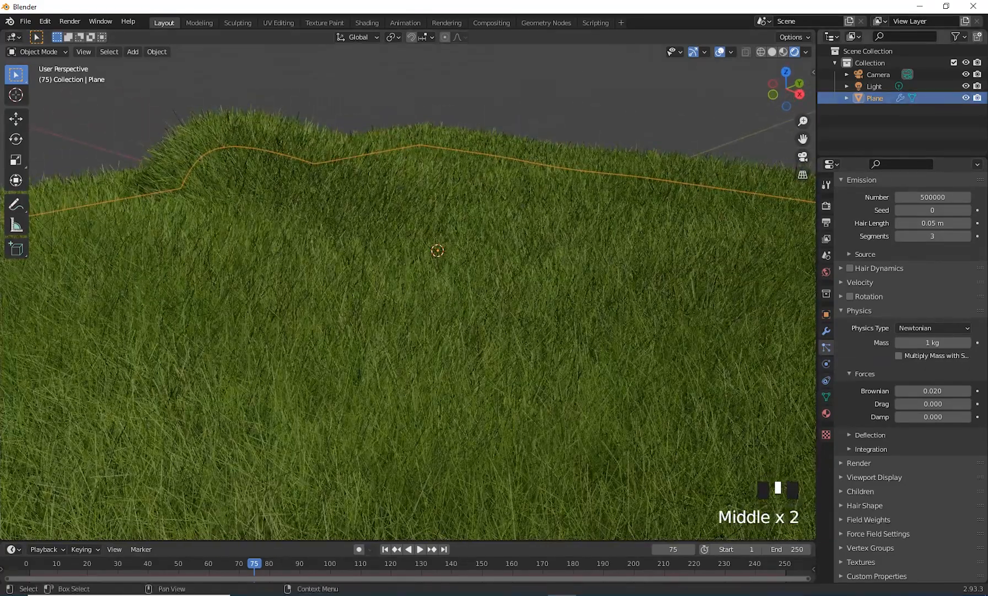
Move the light close above the grass terrain, by about -2.61 m in X, -2.23 m in Y and -4.02 m in Z.
click(907, 86)
scroll(534, 243, down, 4)
scroll(534, 248, down, 11)
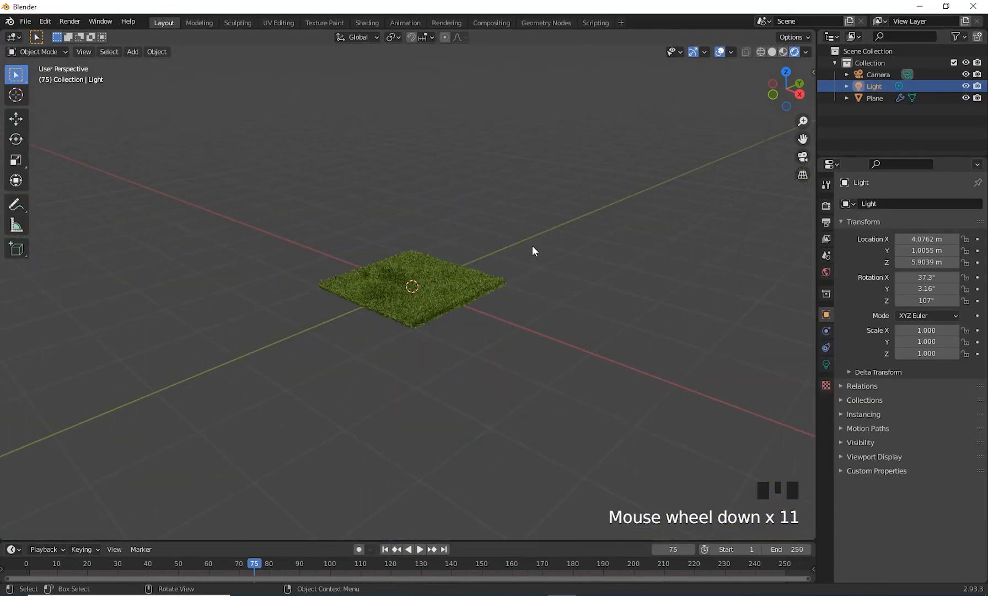
middle_drag(531, 251, 584, 227)
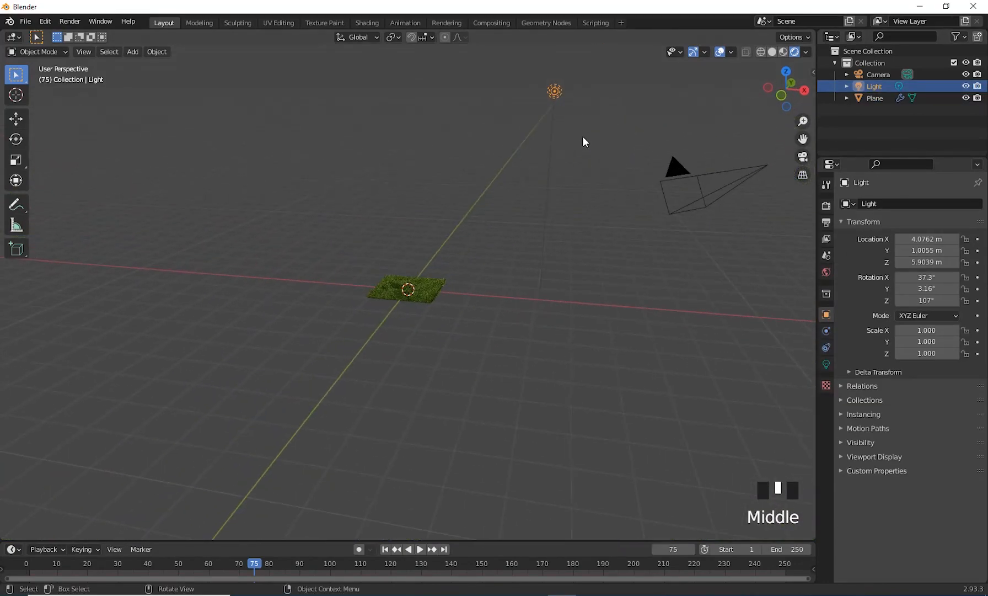
key(g)
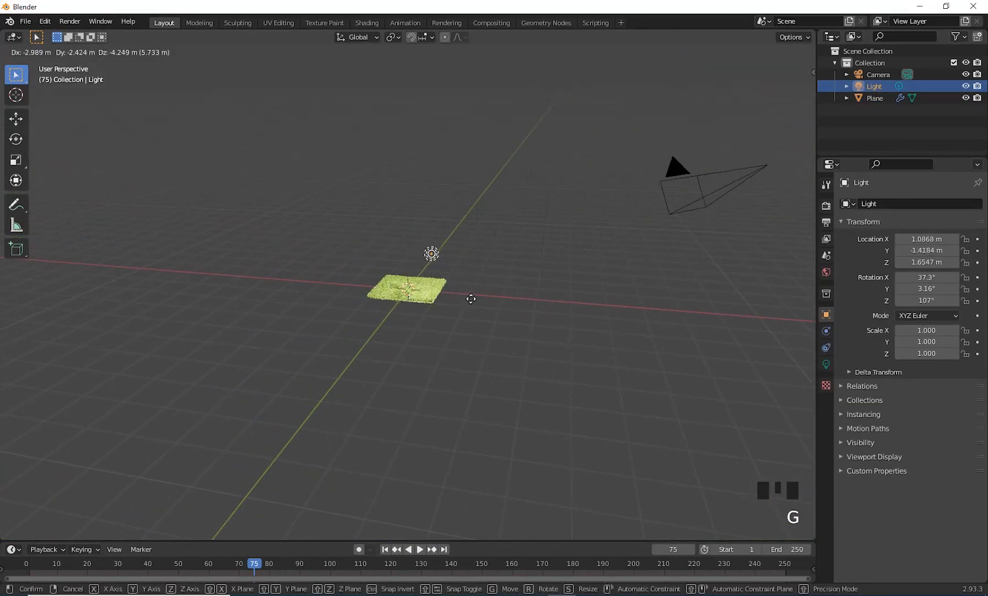
click(472, 291)
middle_drag(473, 290, 421, 282)
scroll(446, 290, up, 16)
shift+middle_drag(491, 294, 546, 281)
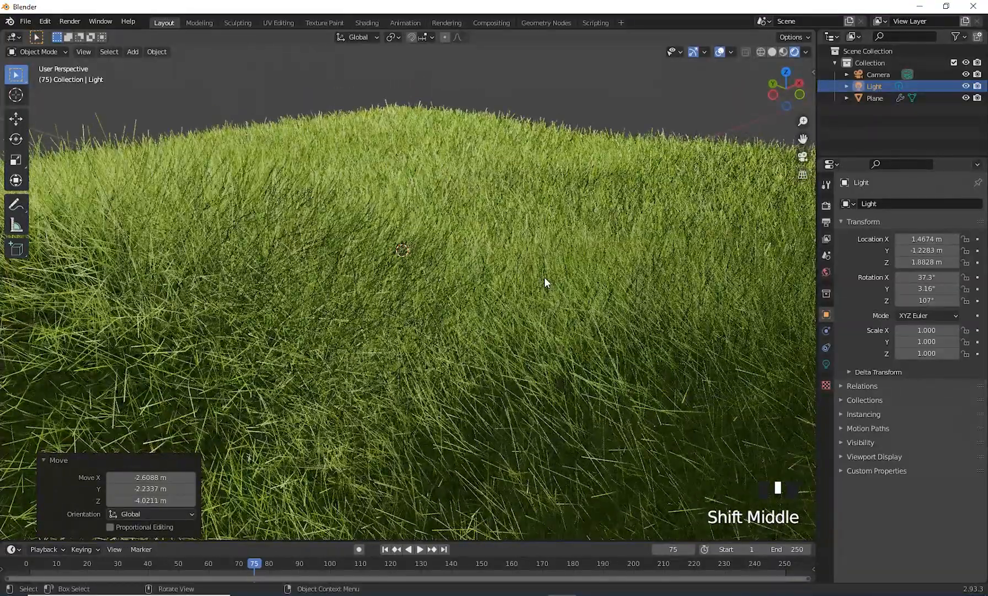
scroll(544, 283, down, 2)
middle_click(544, 283)
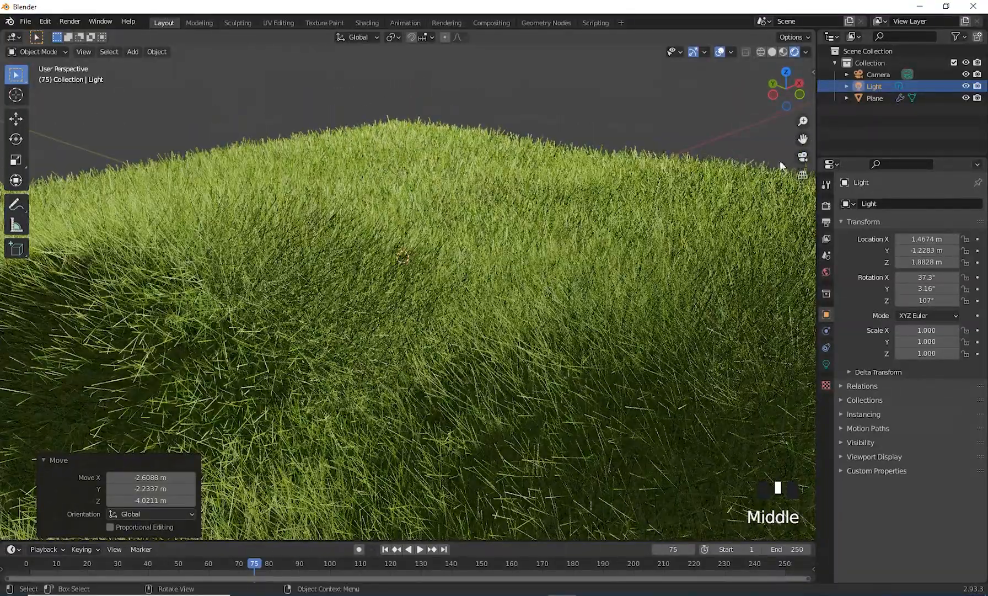
Enable Ambient Occlusion in the scene's Eevee render settings.
click(827, 206)
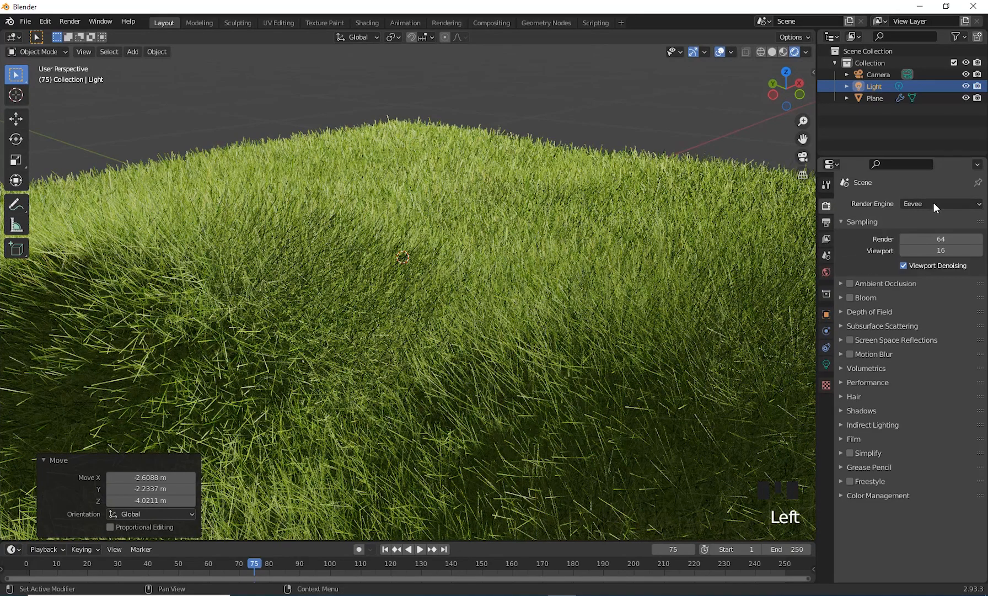
click(852, 283)
middle_drag(533, 290, 620, 295)
scroll(616, 290, up, 1)
middle_drag(587, 286, 563, 294)
scroll(586, 283, down, 2)
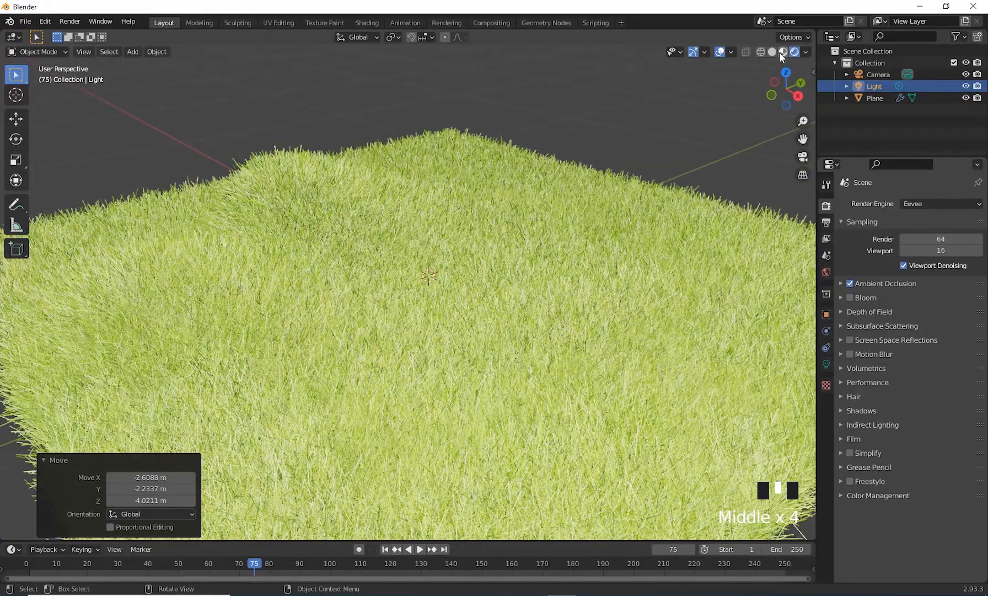
Compare the grass in material preview and solid shading, and return the viewport to rendered shading.
click(782, 52)
mouse_move(312, 282)
middle_down()
mouse_move(620, 351)
mouse_move(345, 333)
mouse_move(517, 344)
middle_up()
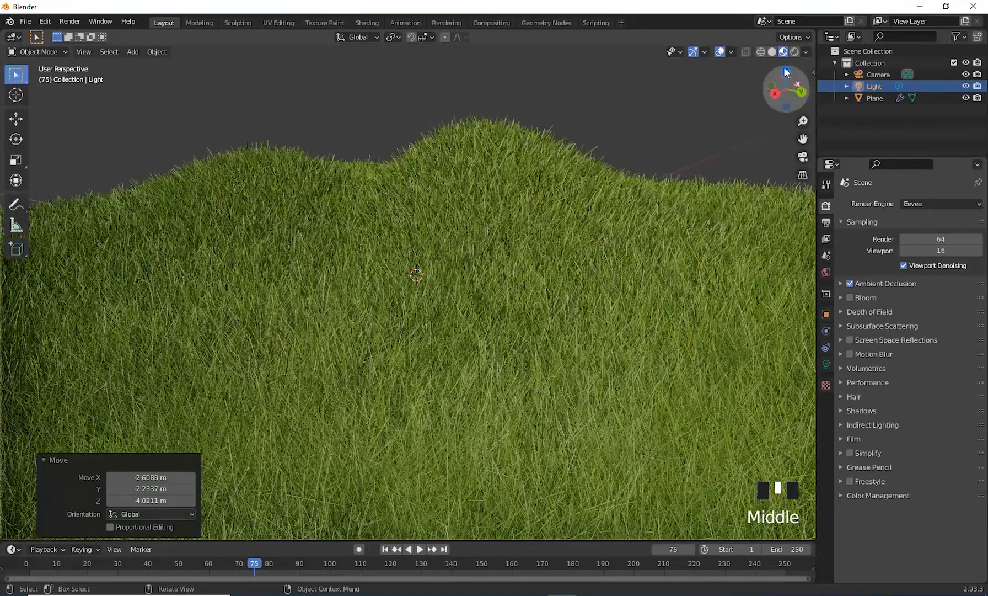
click(772, 52)
scroll(613, 285, down, 2)
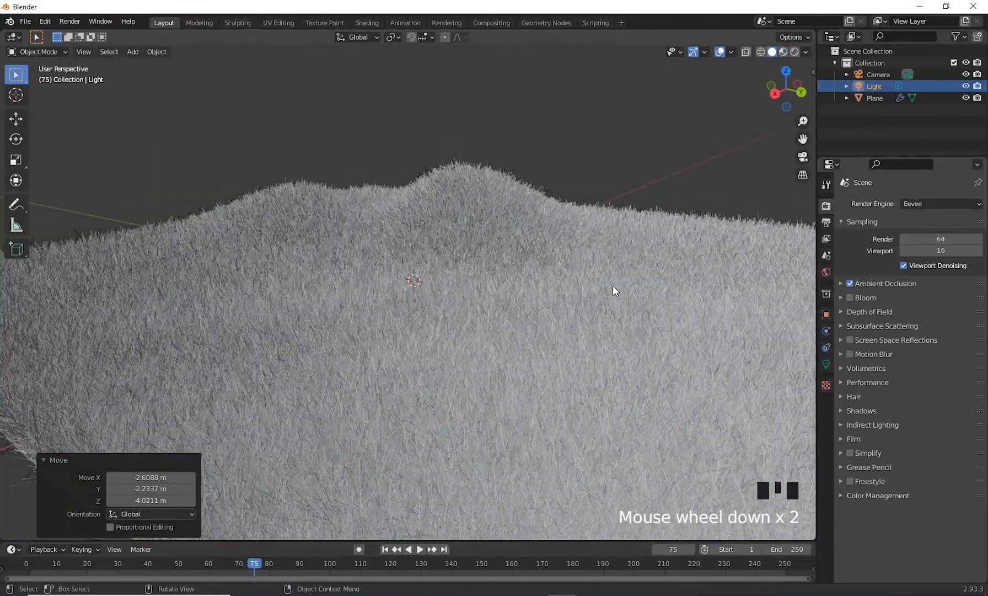
middle_drag(613, 285, 519, 299)
scroll(567, 331, up, 2)
middle_drag(567, 330, 472, 246)
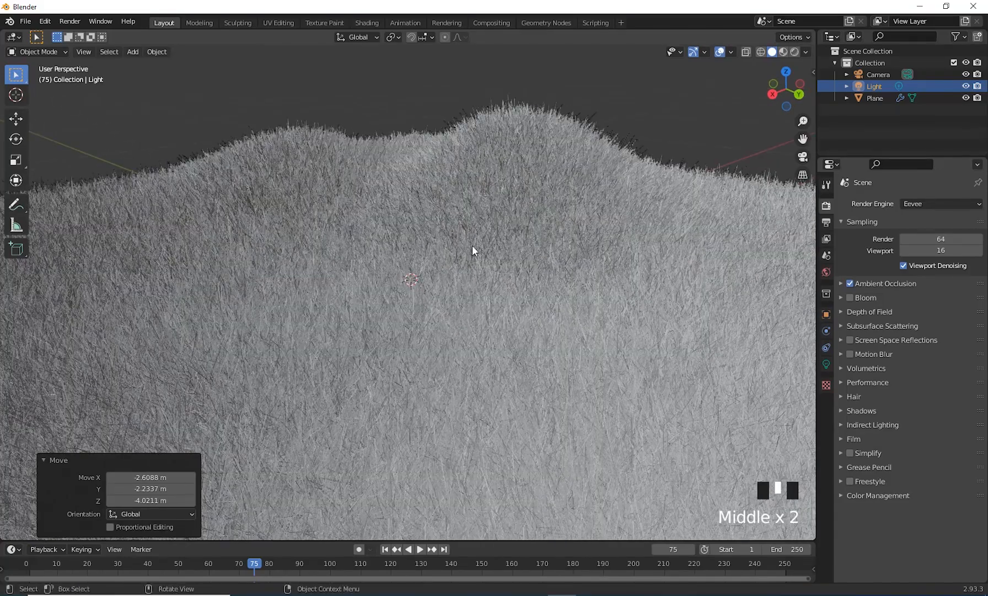
click(795, 51)
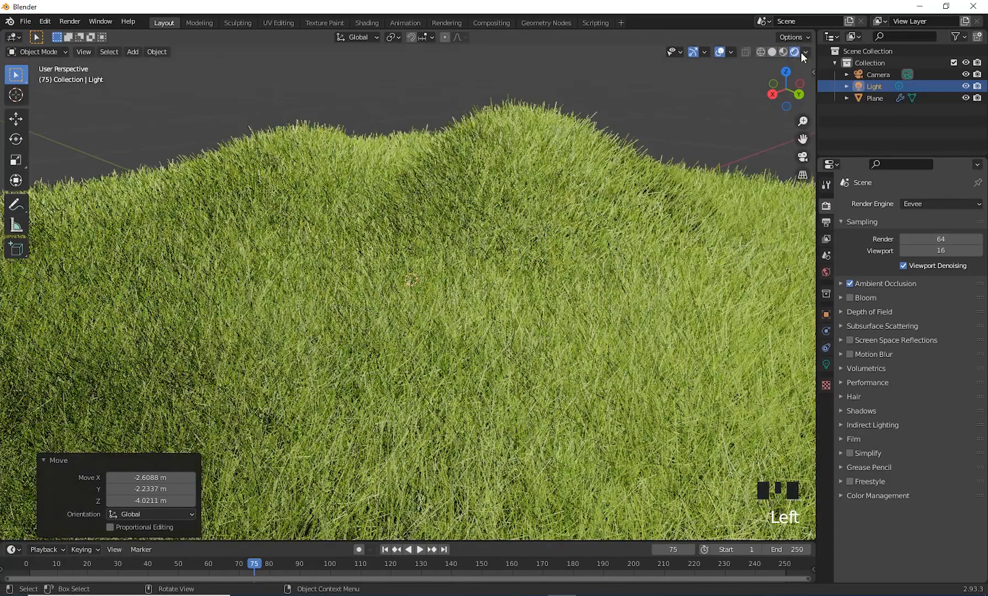
middle_drag(635, 203, 697, 112)
middle_drag(543, 359, 393, 327)
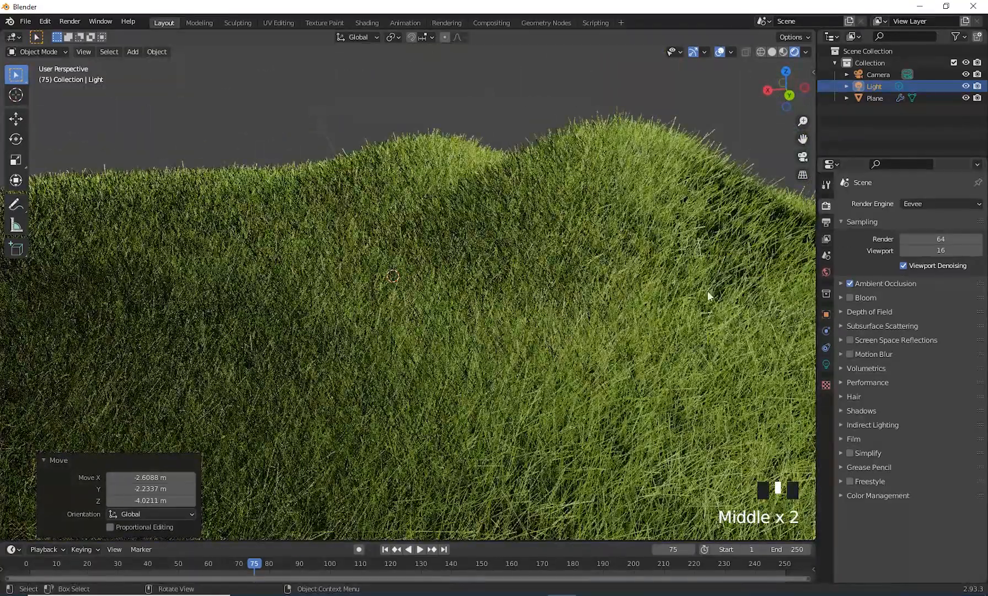
Switch the render engine to Cycles and inspect the grass in the rendered viewport.
middle_drag(706, 291, 945, 201)
click(946, 202)
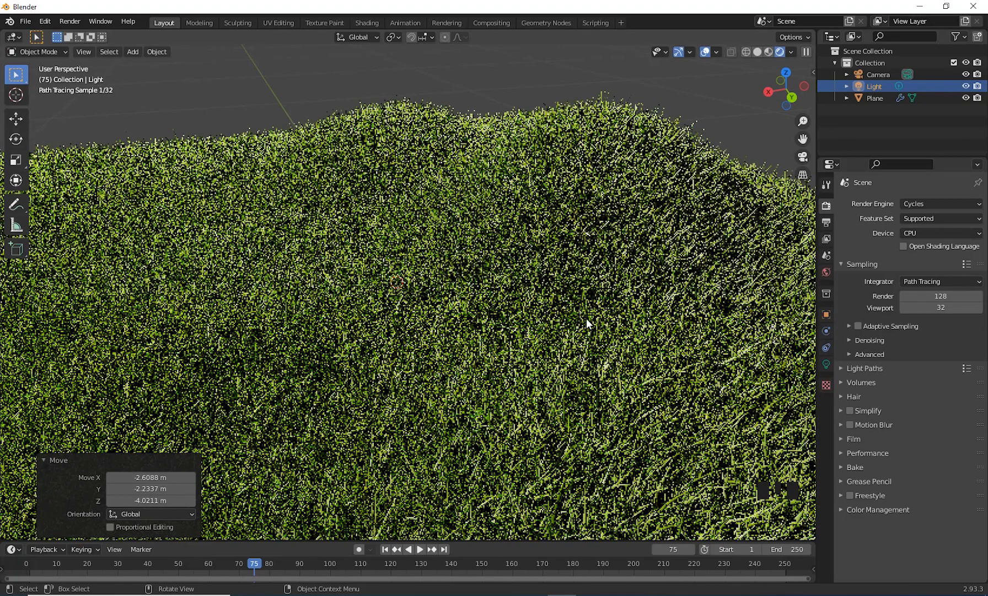
middle_drag(586, 318, 529, 304)
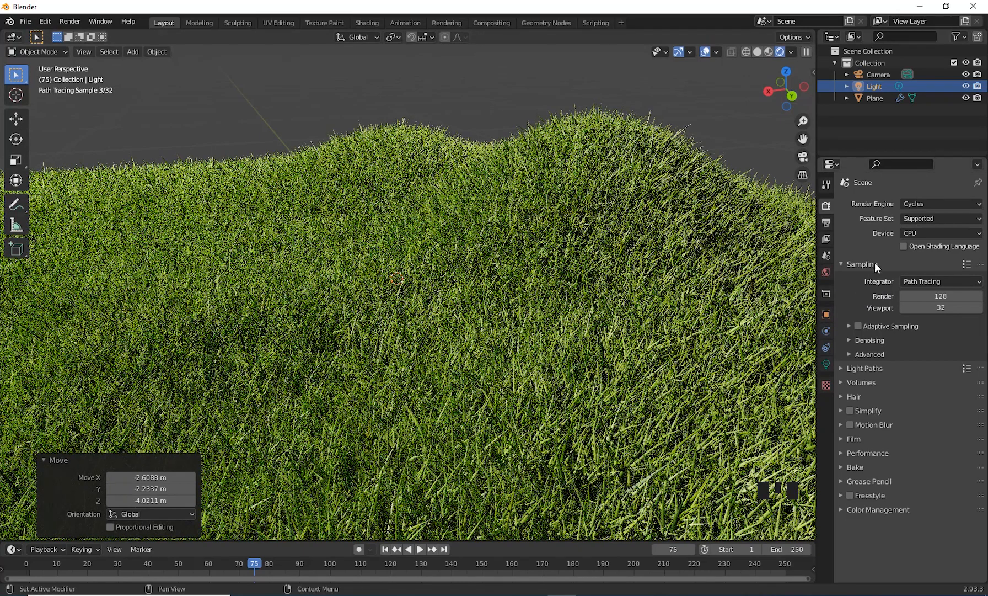
click(932, 202)
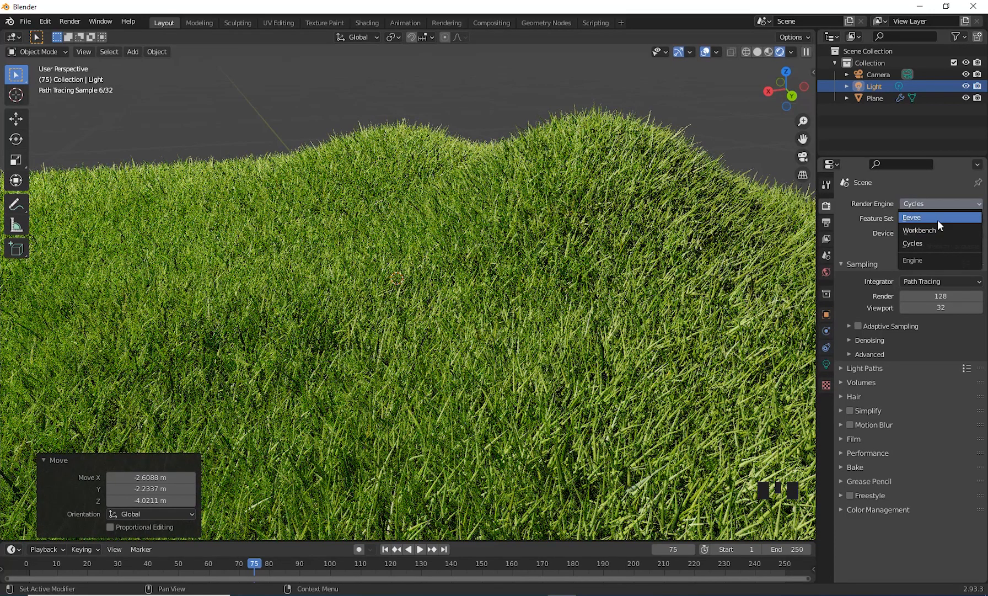
middle_drag(508, 340, 509, 334)
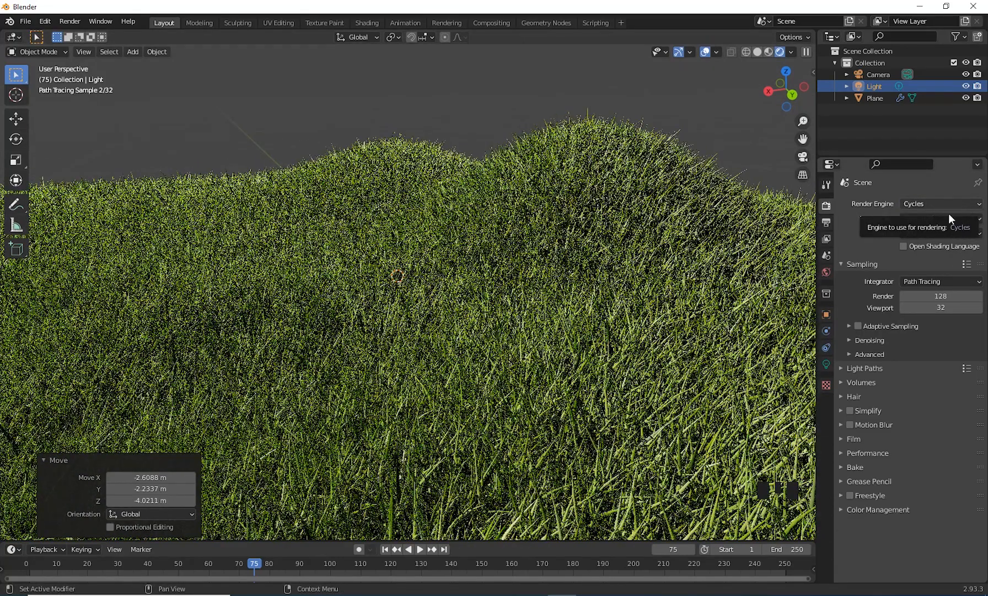
middle_drag(510, 368, 512, 361)
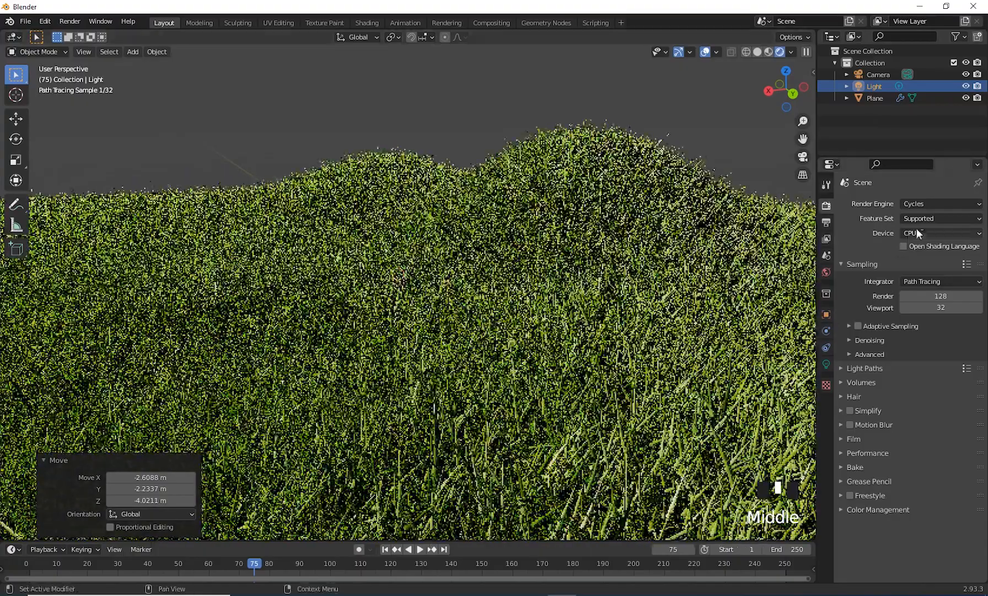
Switch the render engine back to Eevee and inspect the grass from other angles.
click(939, 205)
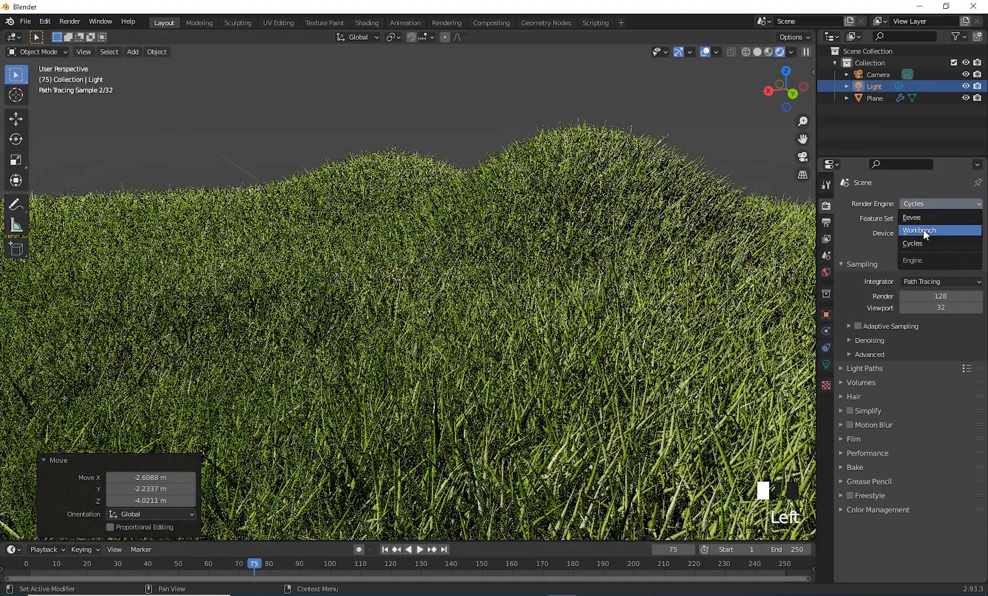
click(926, 218)
scroll(496, 373, down, 3)
middle_drag(496, 373, 483, 392)
scroll(483, 392, down, 2)
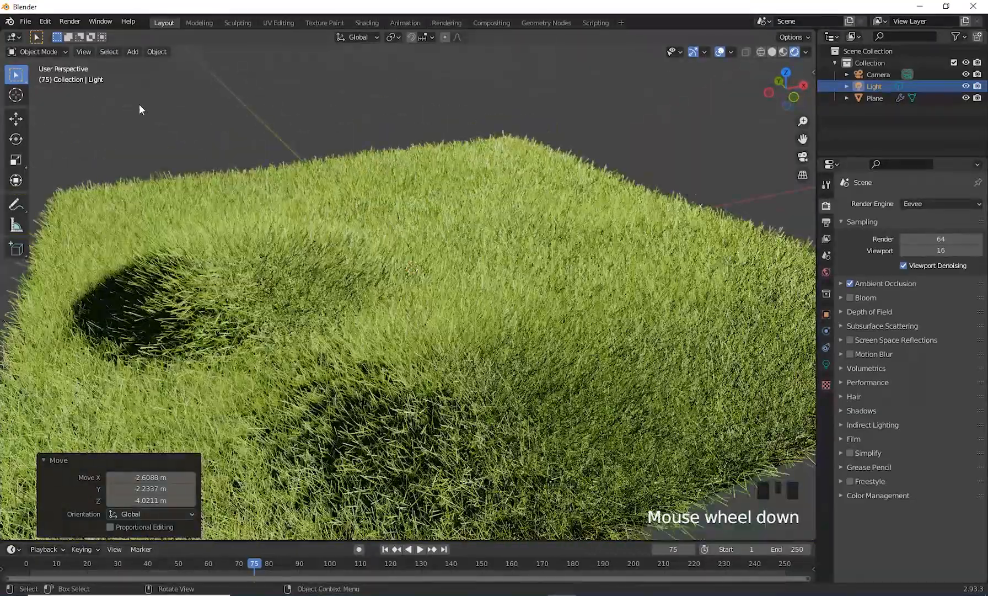
middle_drag(177, 161, 353, 275)
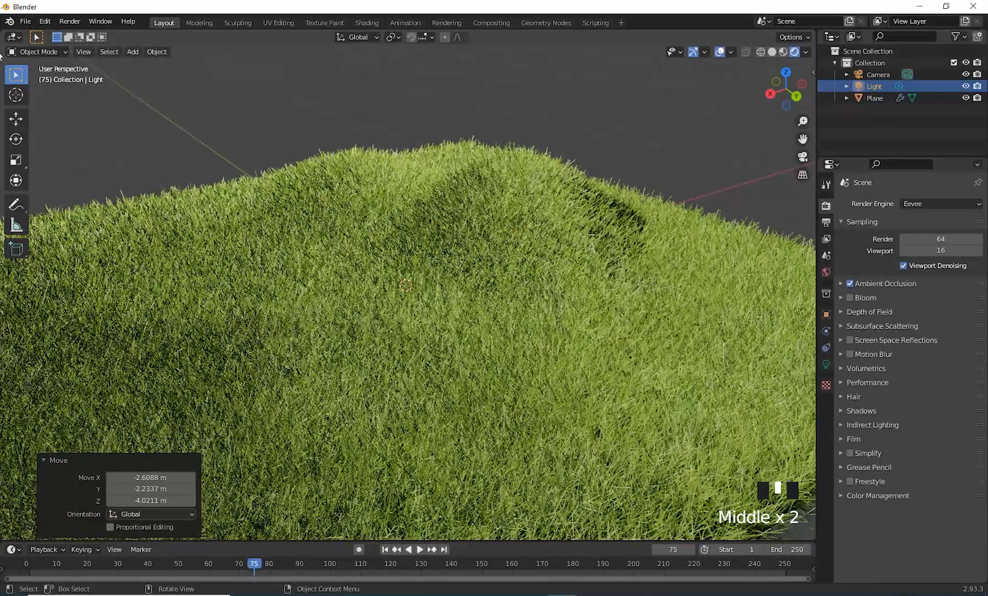
Save the scene as grass.blend in the Makadu Chacha folder.
click(26, 20)
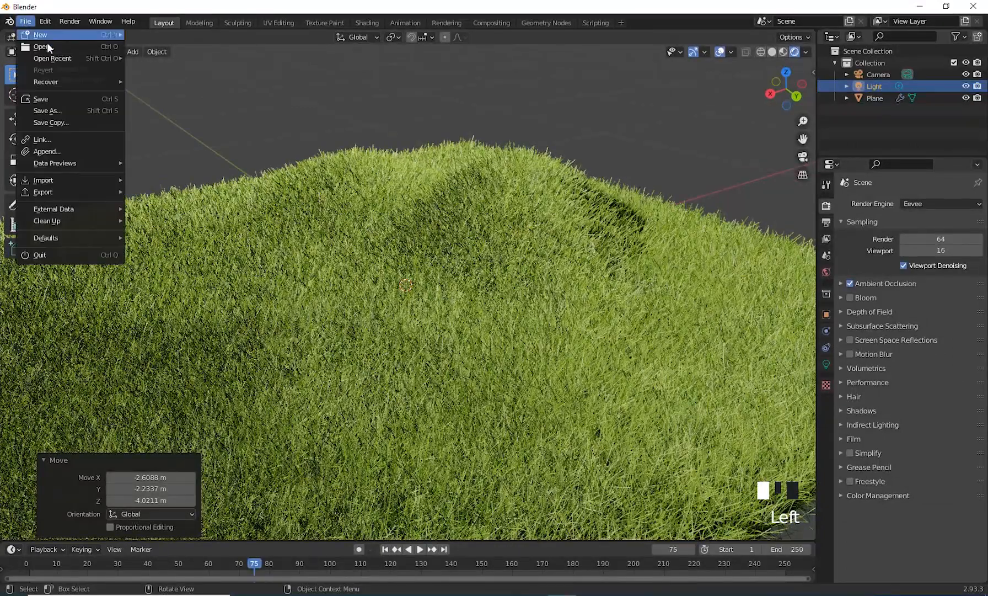
click(56, 98)
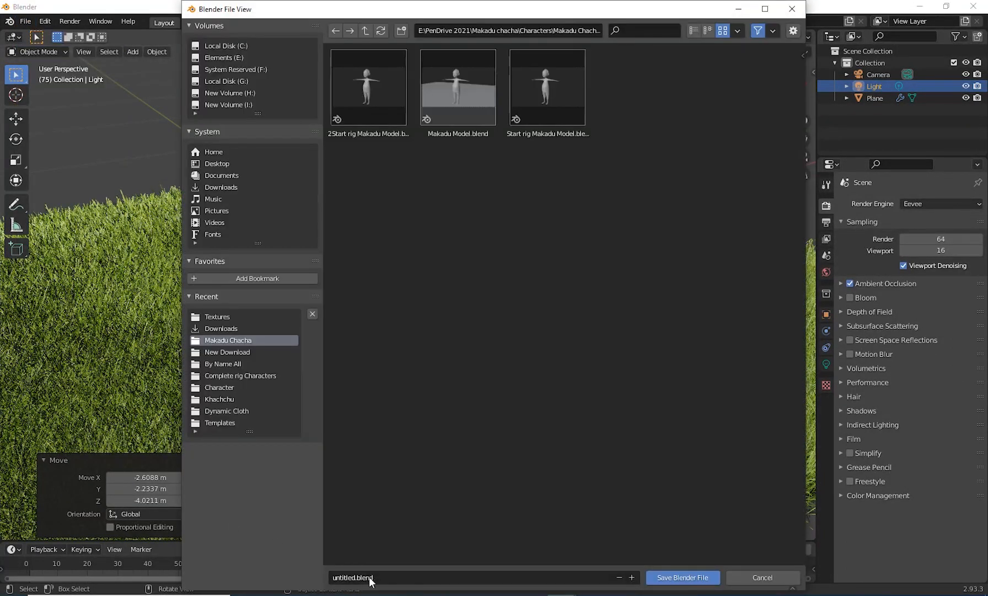
click(419, 574)
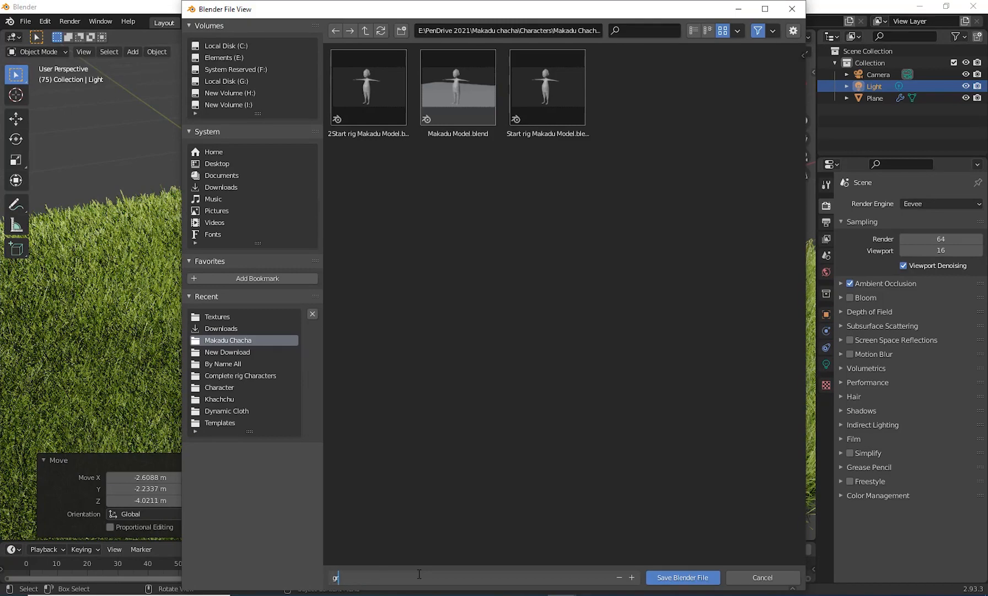
text(grass)
key(Return)
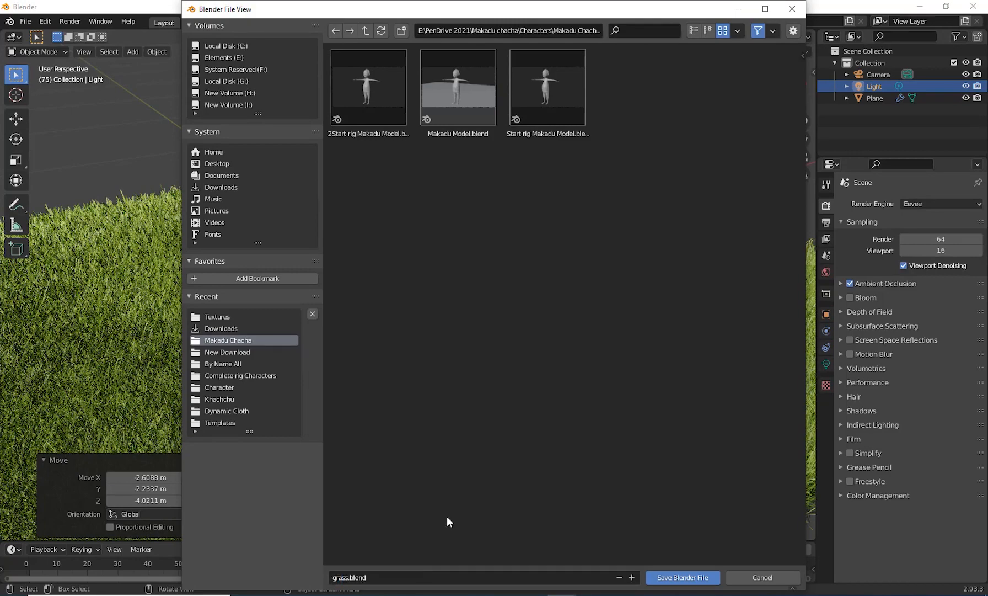
click(696, 576)
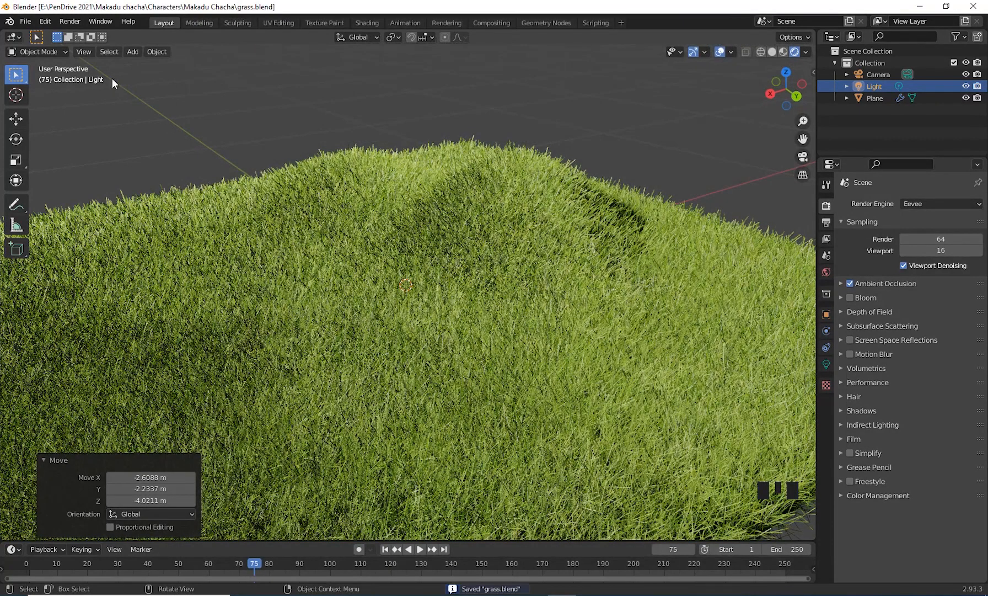
Create a new file with the General template.
click(26, 21)
mouse_move(38, 33)
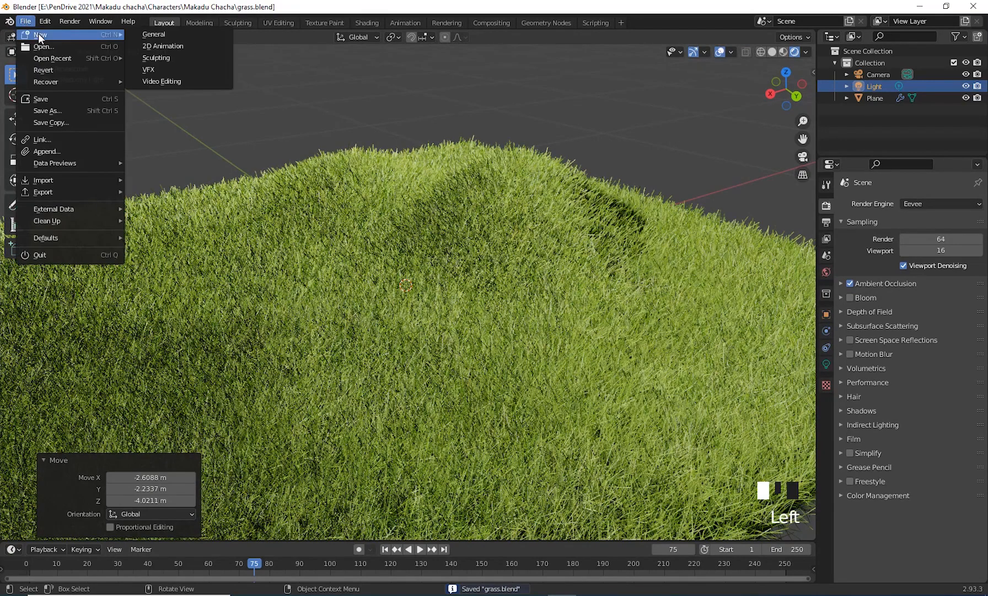
click(160, 35)
Delete the default camera, cube and light from the new scene.
middle_drag(410, 391, 550, 406)
middle_drag(519, 267, 593, 329)
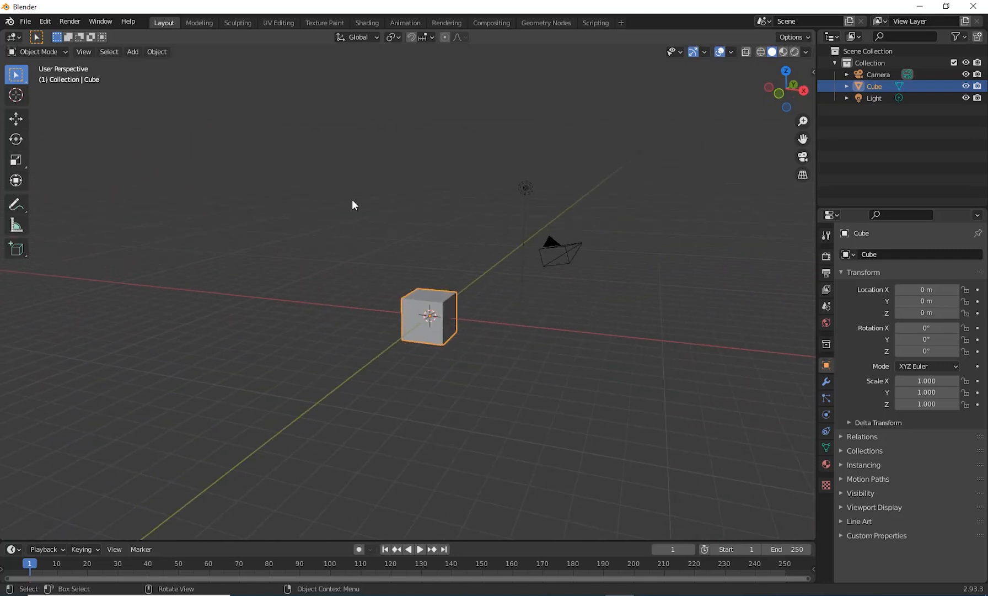
drag(338, 143, 658, 442)
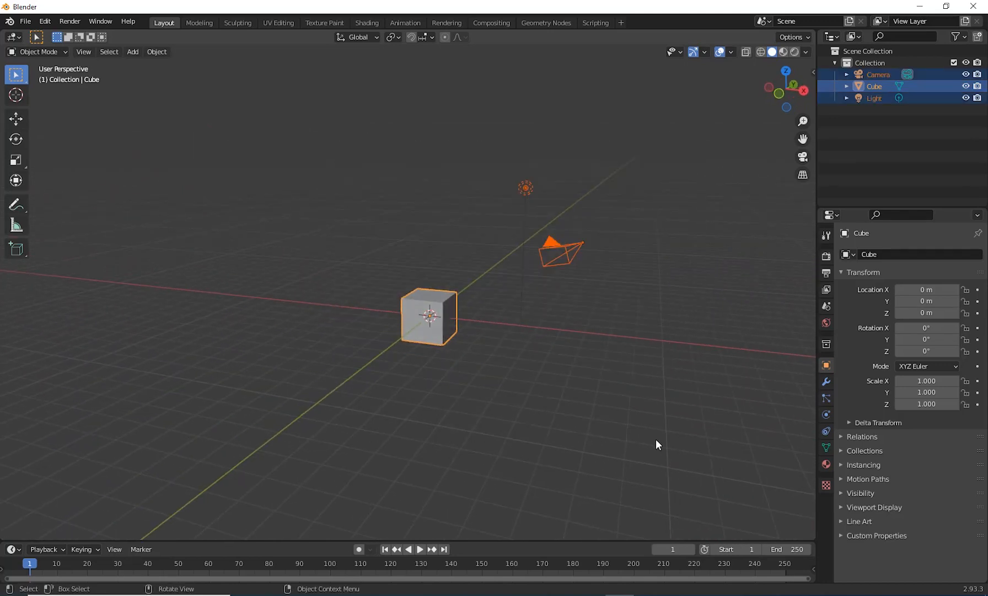
key(Delete)
middle_drag(596, 401, 526, 403)
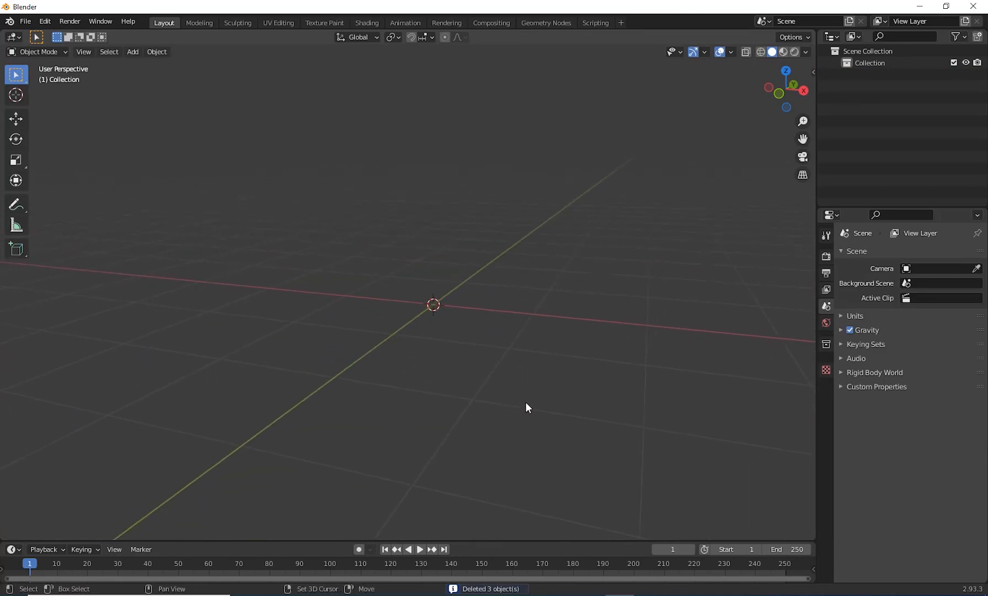
key(shift+a)
mouse_move(504, 354)
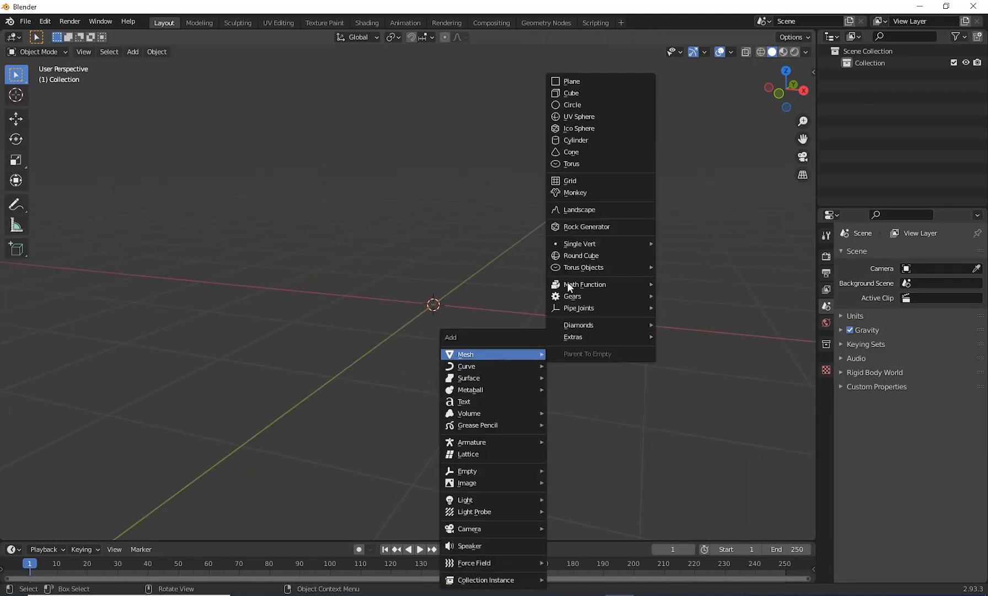
key(Escape)
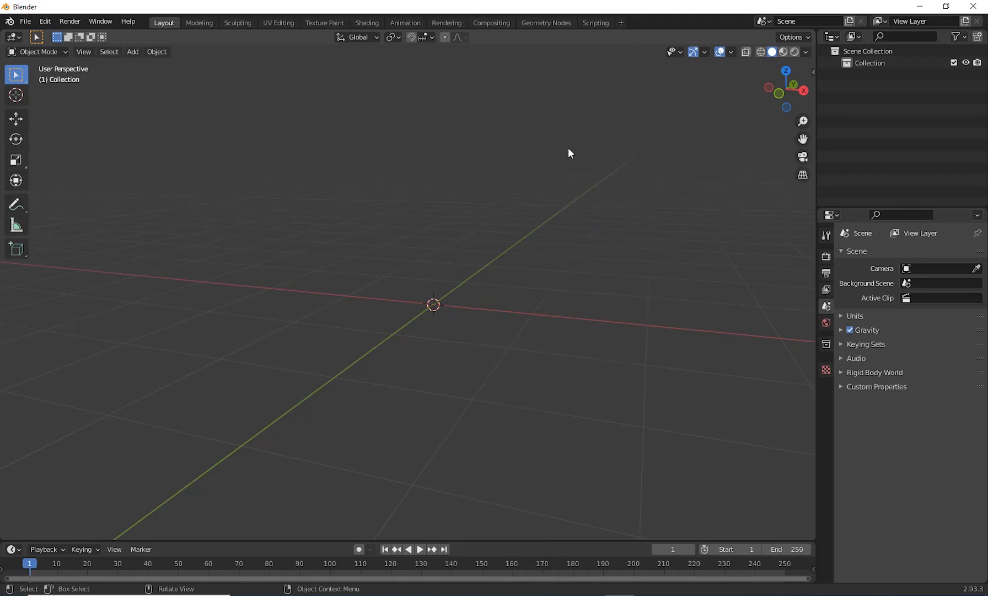
Add a UV sphere mesh at the scene origin.
key(shift+a)
mouse_move(572, 307)
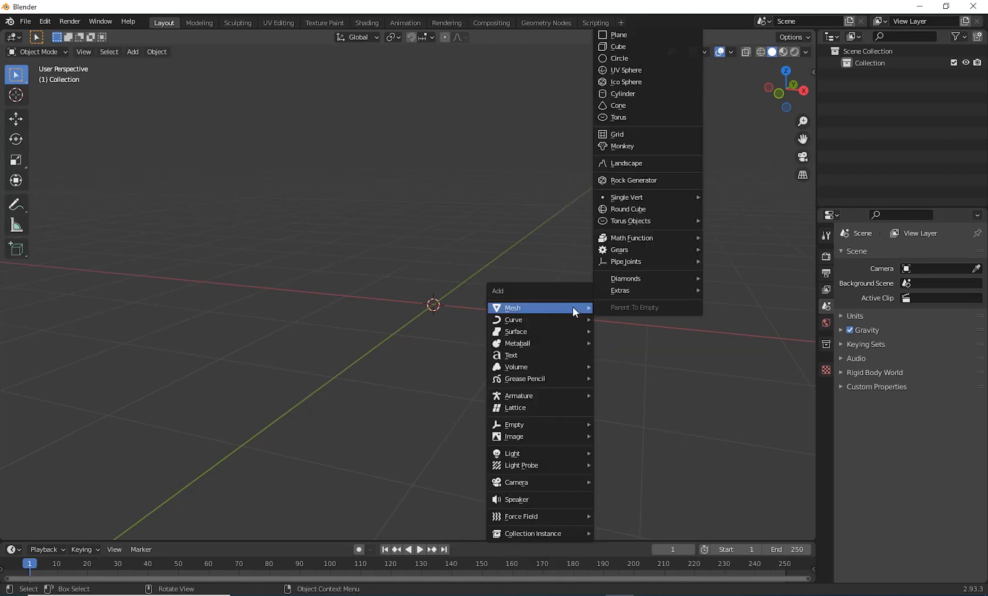
click(634, 74)
scroll(512, 363, down, 2)
middle_drag(521, 361, 535, 310)
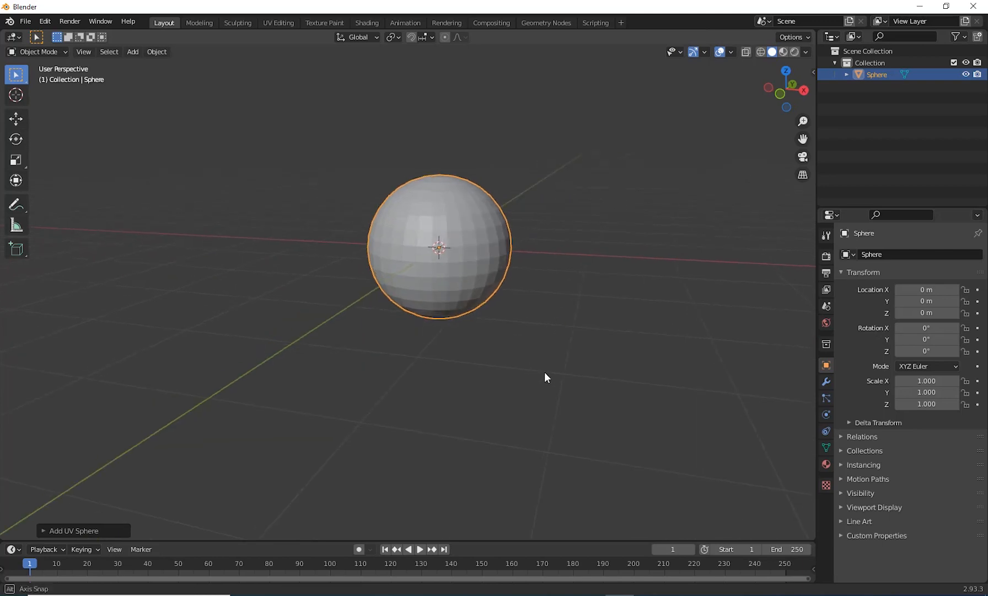
scroll(547, 372, up, 2)
shift+middle_drag(544, 366, 533, 429)
scroll(533, 428, up, 3)
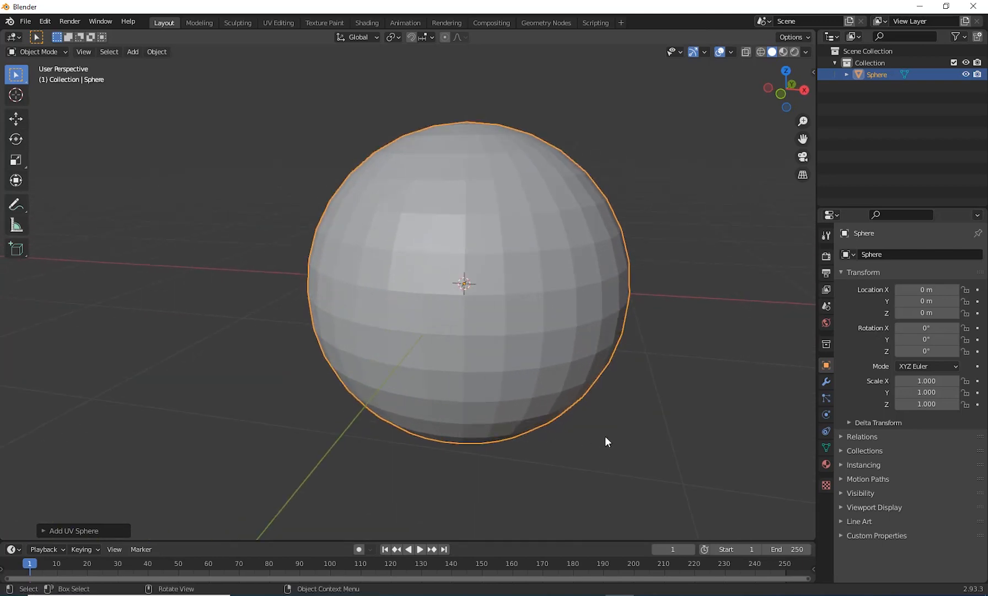
scroll(551, 425, down, 2)
shift+middle_drag(606, 435, 504, 381)
scroll(552, 425, down, 2)
middle_drag(503, 389, 524, 419)
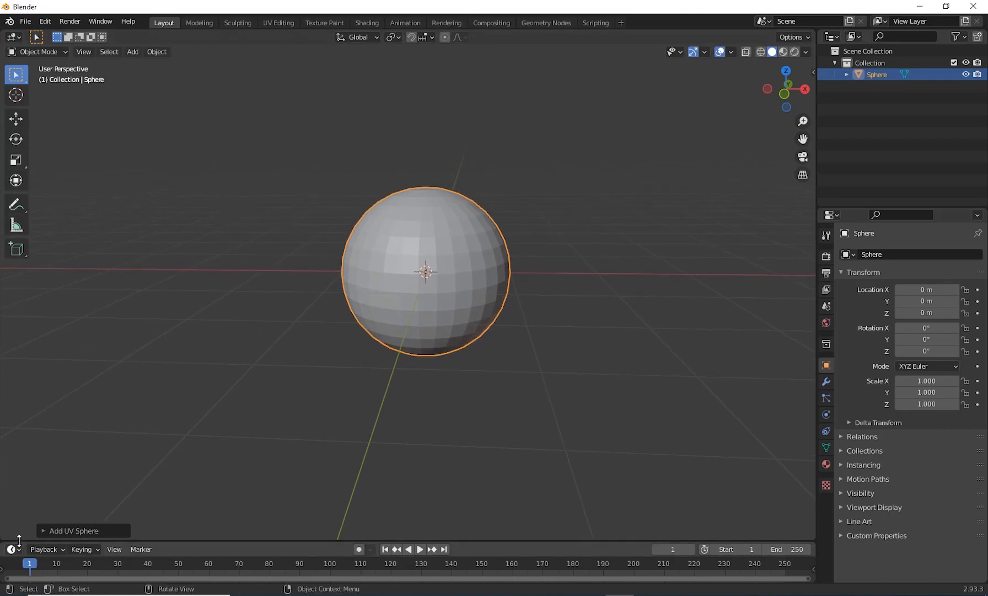
Reduce the new UV sphere's resolution to 15 segments and 6 rings.
click(46, 531)
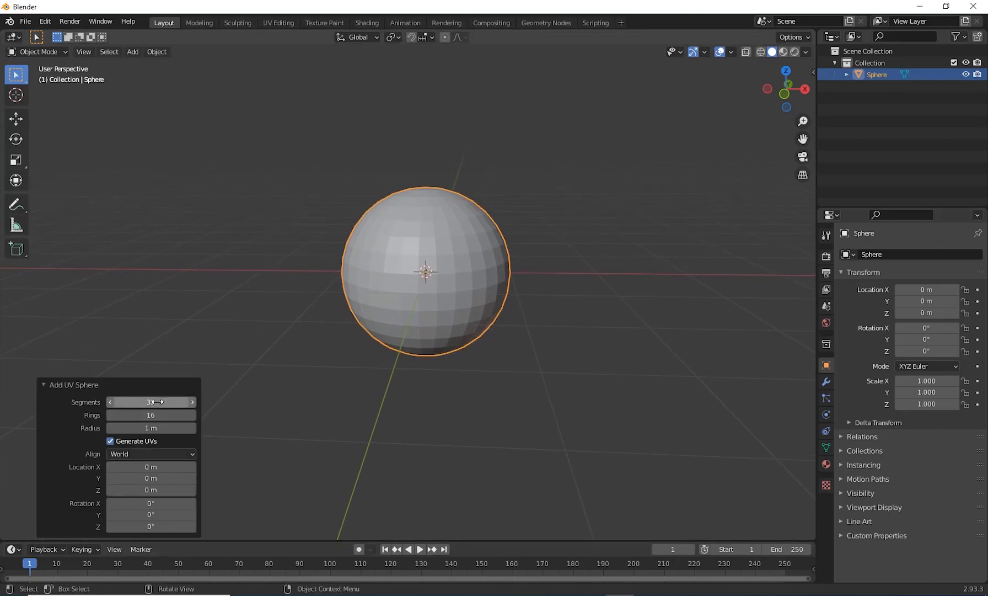
mouse_move(157, 402)
mouse_down()
mouse_move(136, 404)
mouse_move(153, 415)
mouse_up()
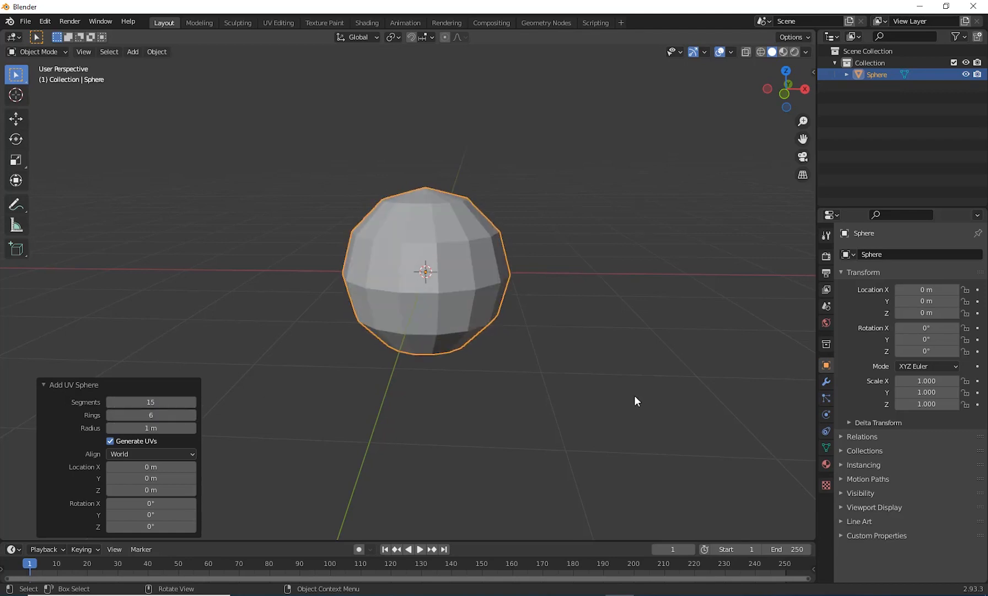
scroll(635, 396, down, 3)
middle_drag(634, 396, 609, 398)
click(529, 397)
scroll(515, 389, down, 4)
middle_drag(460, 345, 441, 327)
click(423, 297)
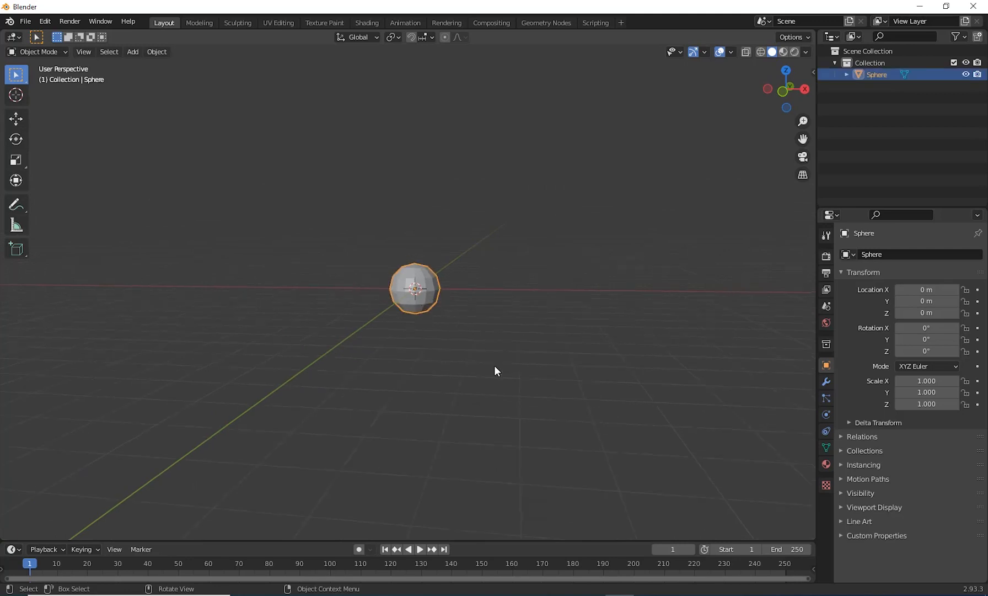
Add a particle system of type Emitter to the sphere.
scroll(505, 368, down, 3)
middle_drag(494, 366, 543, 365)
scroll(506, 369, up, 5)
click(826, 397)
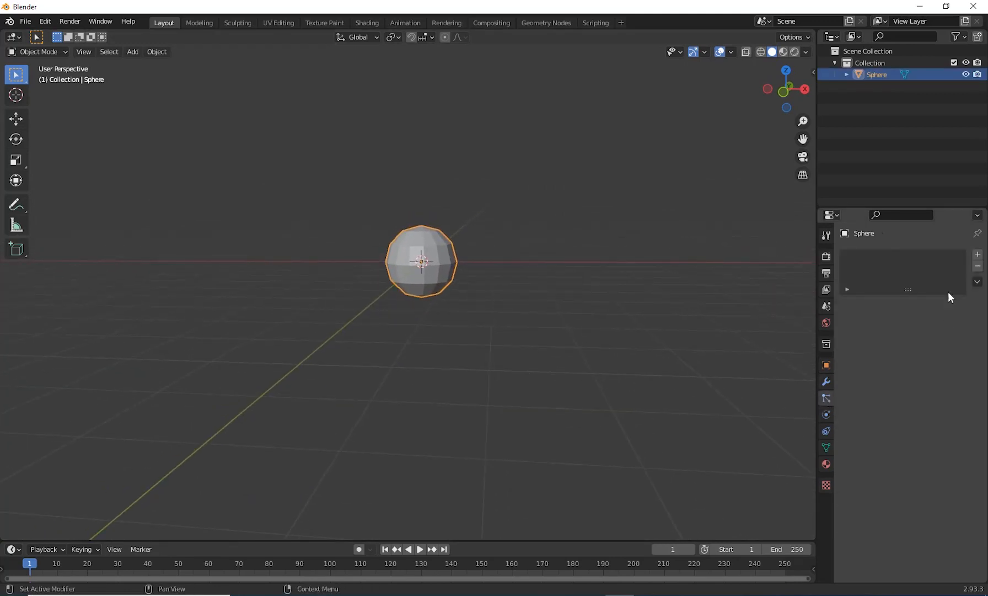
click(977, 256)
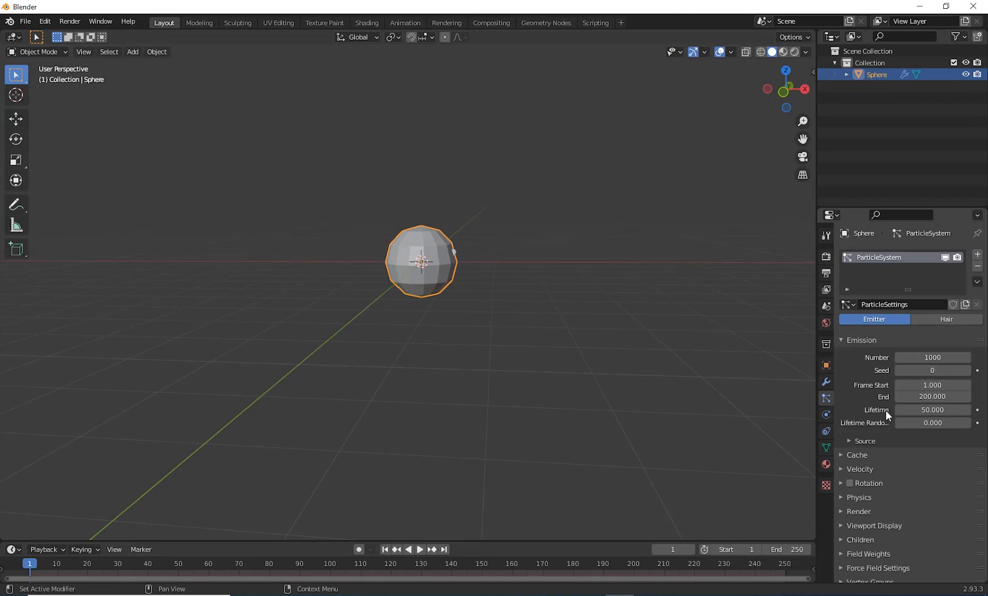
Play the animation to preview the sphere's default particle emission, stopping it to examine the falling particles.
middle_drag(580, 338, 546, 398)
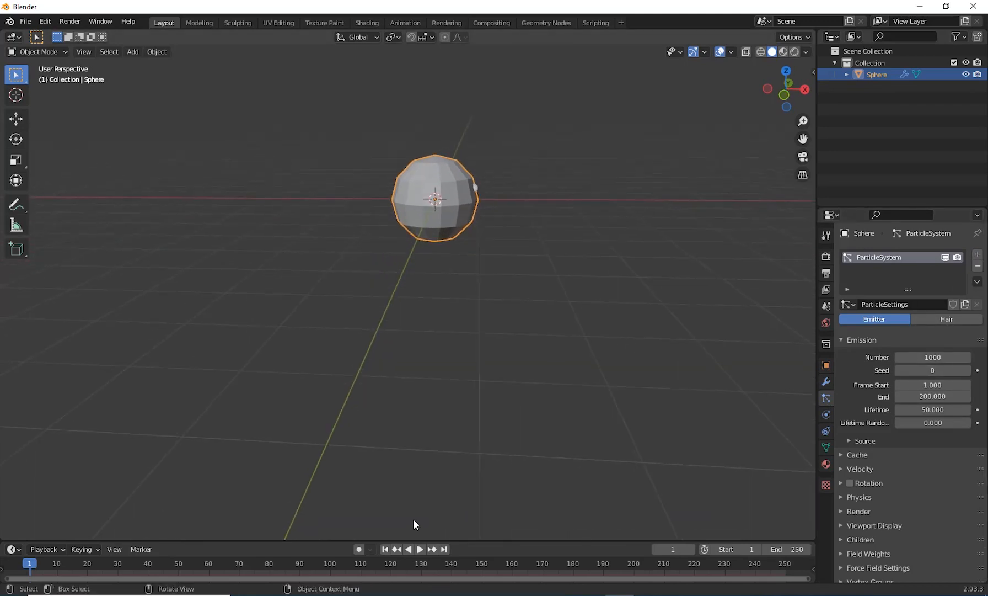
click(419, 550)
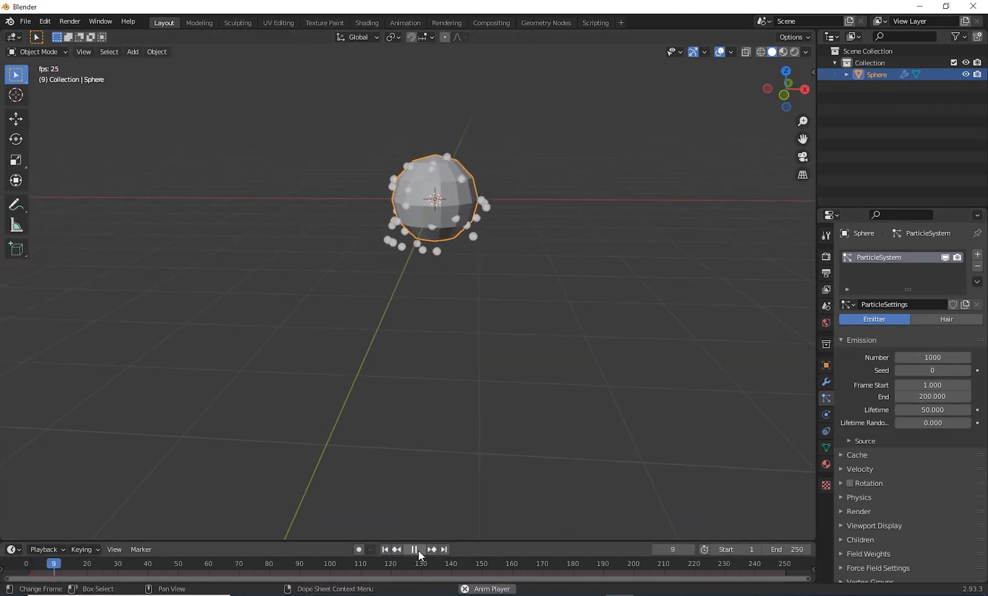
click(419, 550)
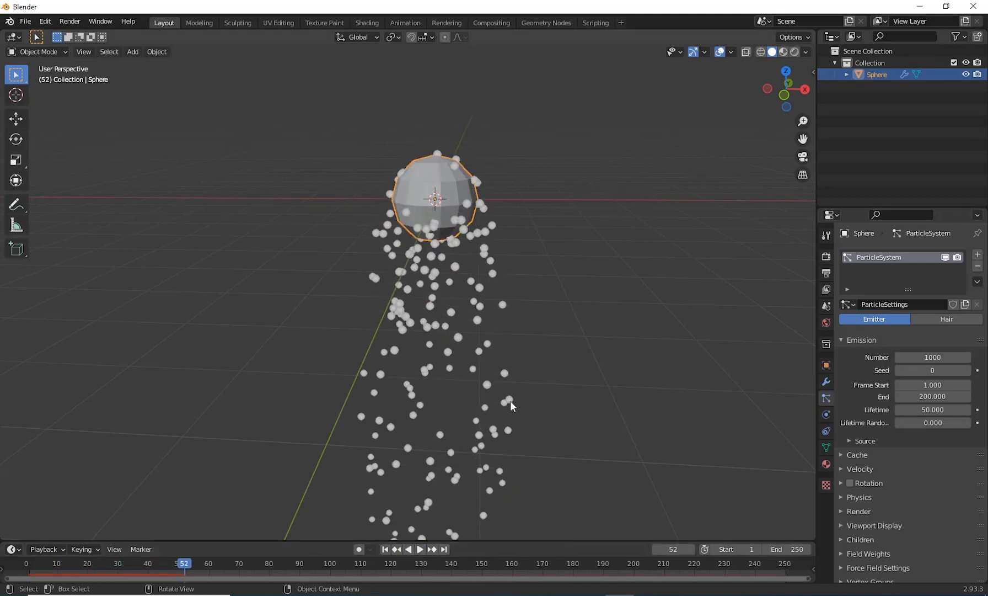
middle_drag(510, 401, 617, 419)
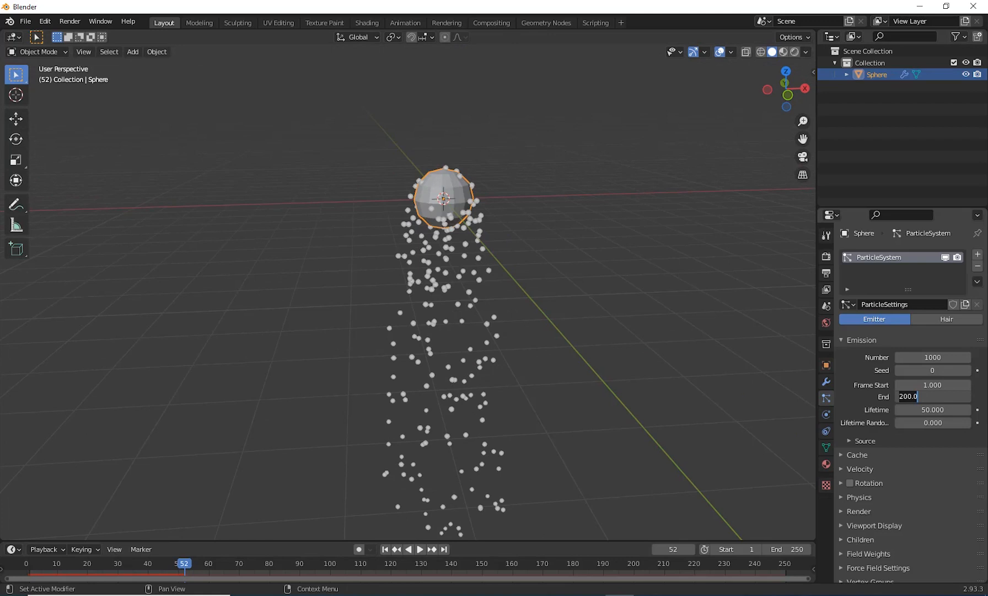
Set the particle emission's end frame to 0 and replay the animation from the first frame.
key(Return)
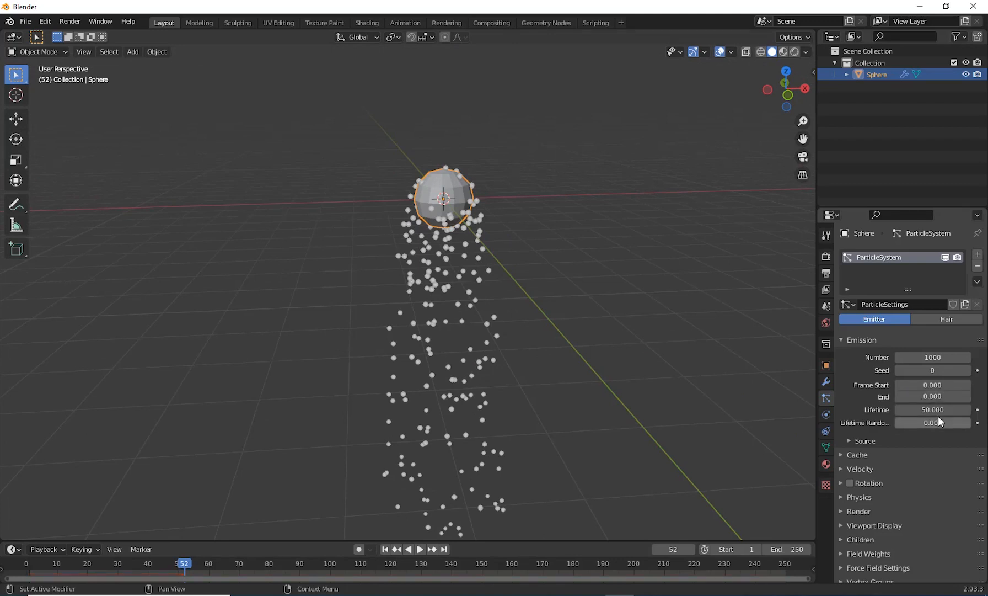
click(386, 549)
click(418, 549)
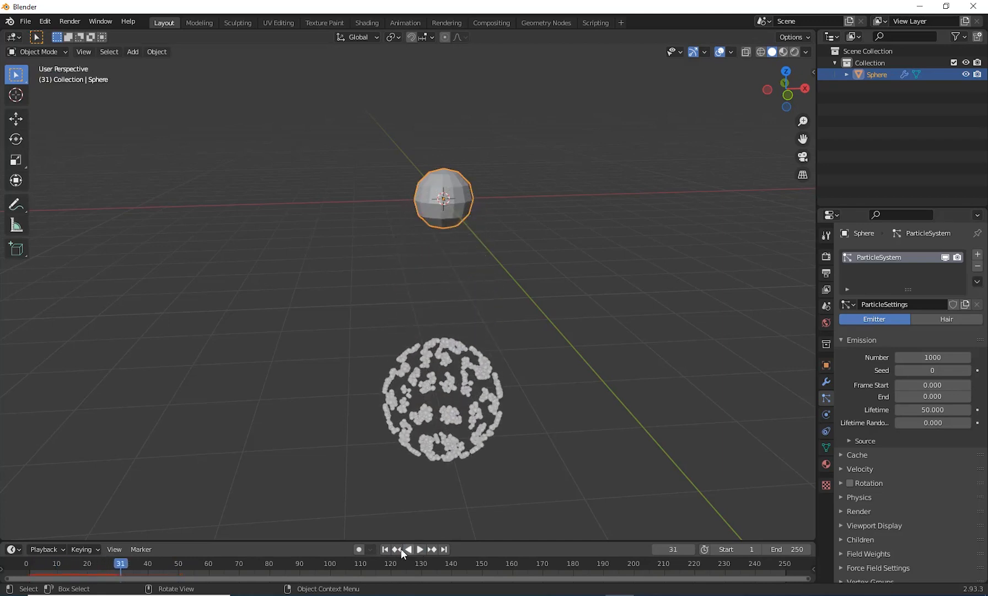
click(385, 549)
click(419, 549)
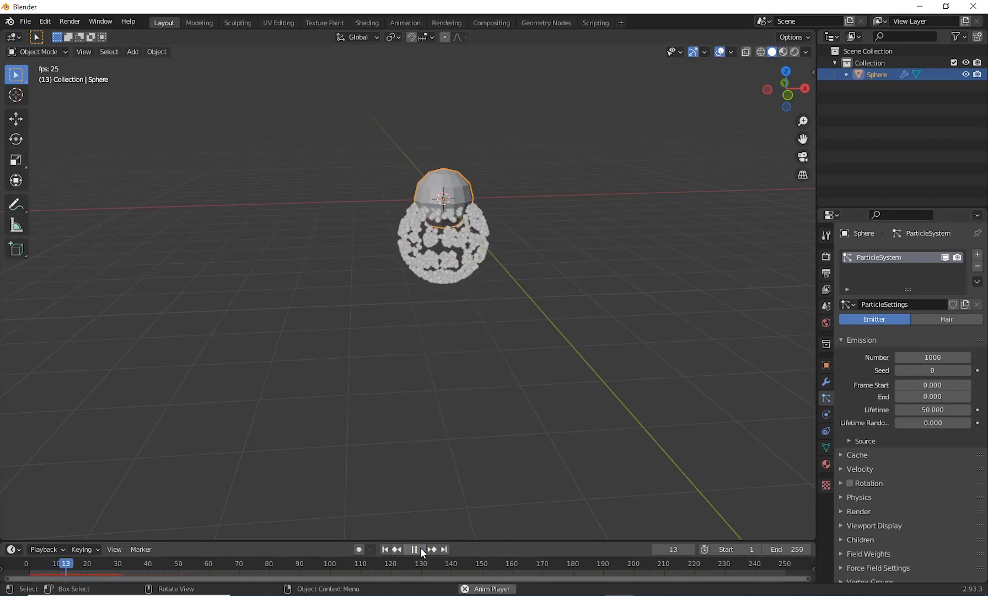
click(420, 549)
click(385, 548)
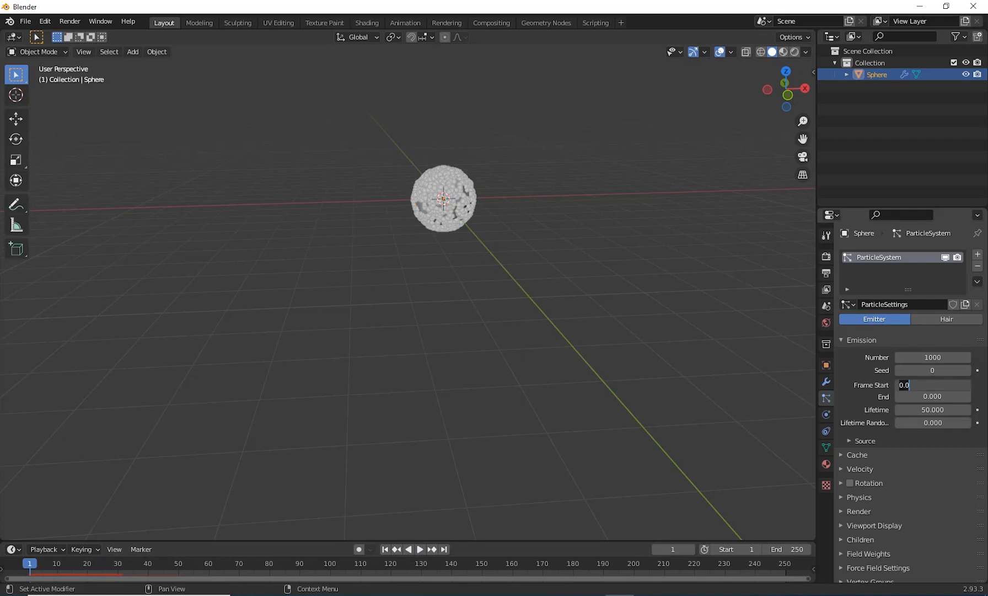
Set the particle emission's start frame to 10 and its end frame to 11.
text(10)
key(Return)
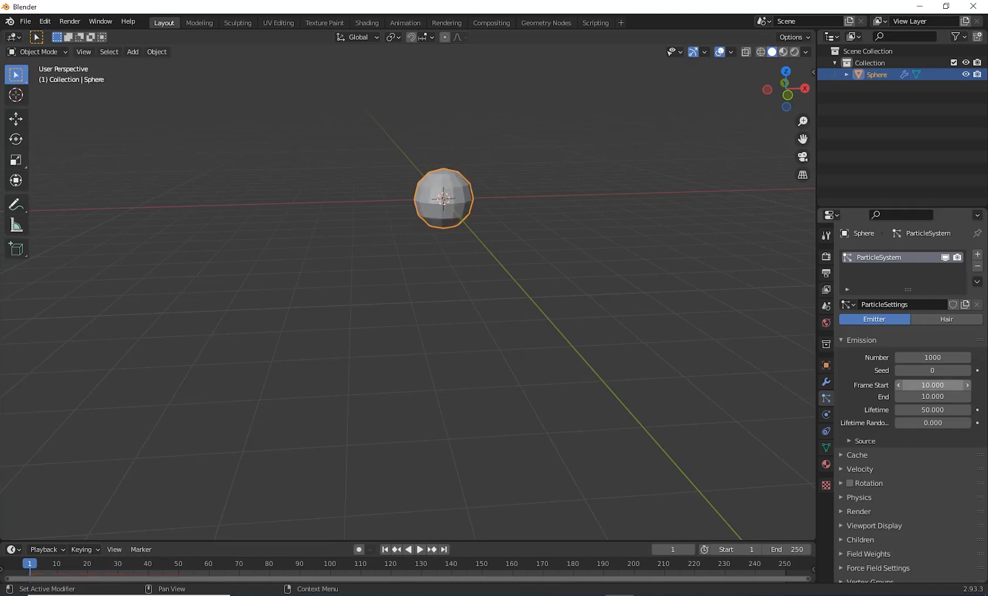
click(944, 396)
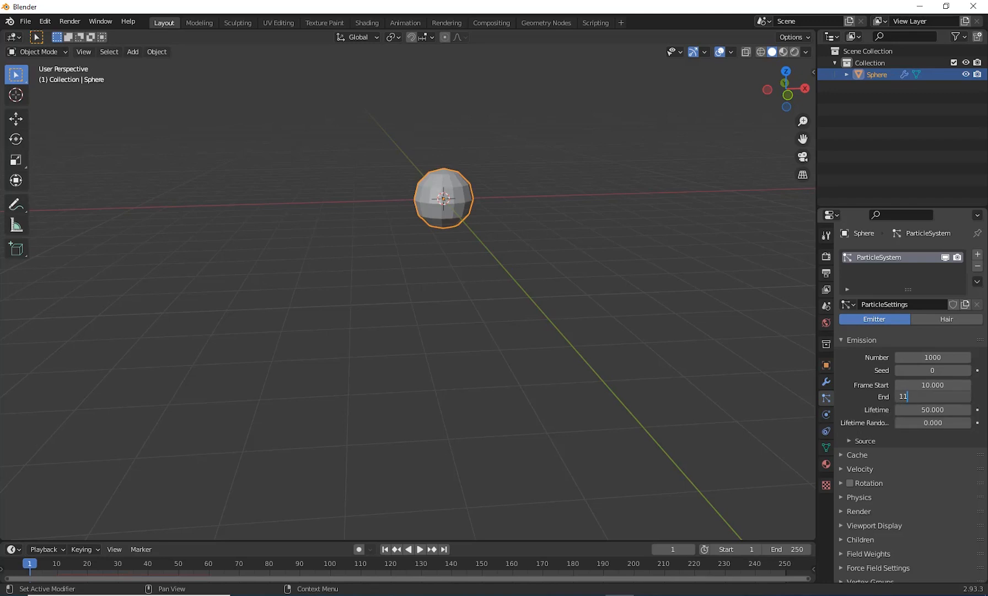
text(11)
key(Return)
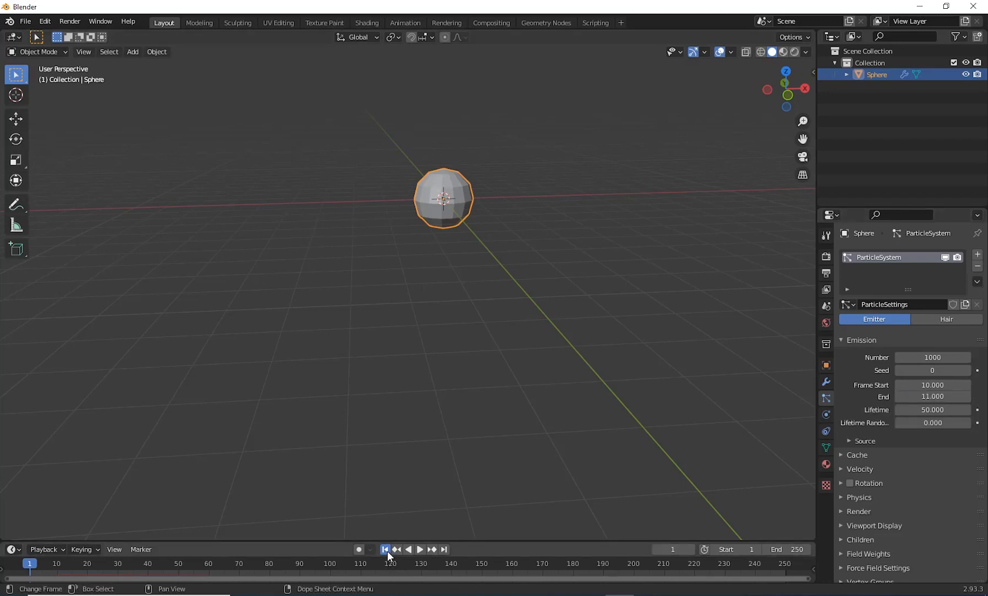
Play the short particle burst twice from the first frame and rewind the animation.
click(419, 549)
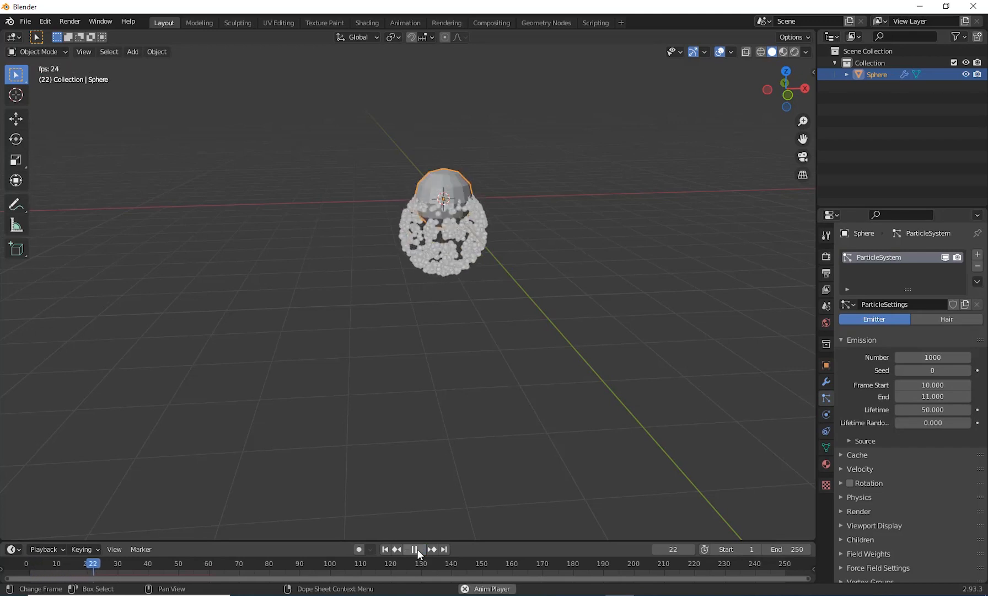
click(385, 549)
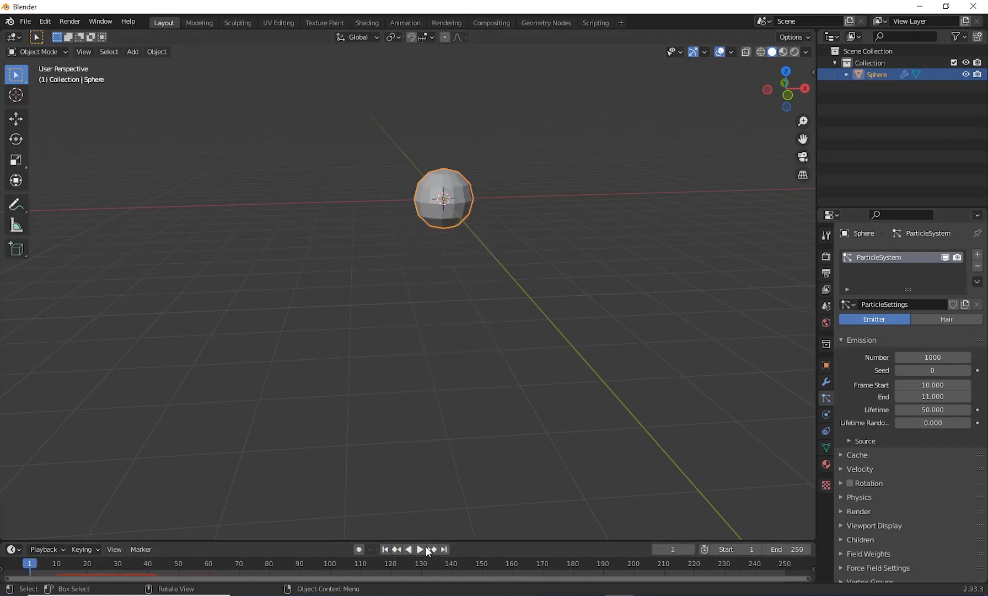
click(420, 549)
click(417, 550)
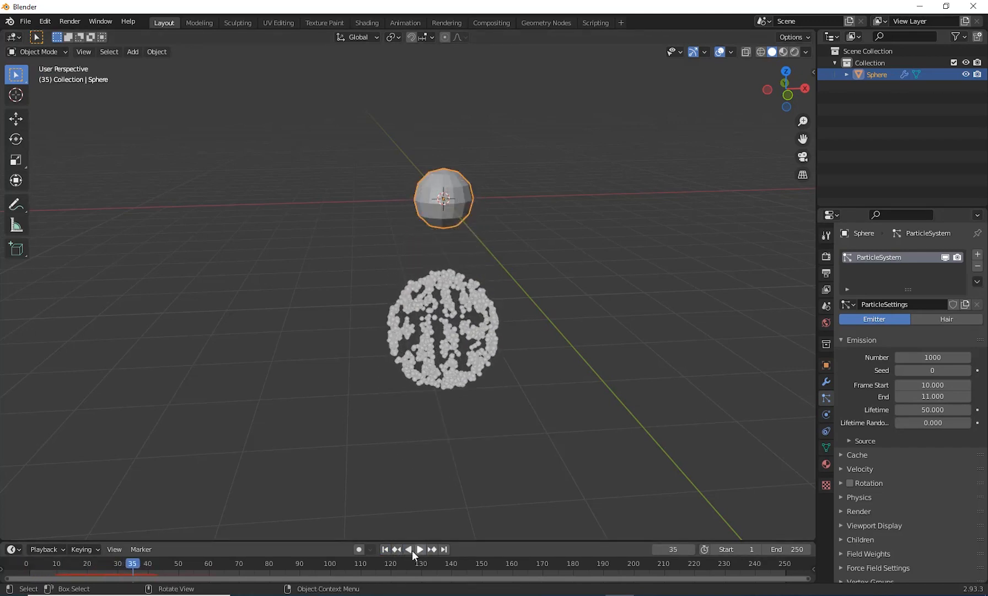
click(386, 549)
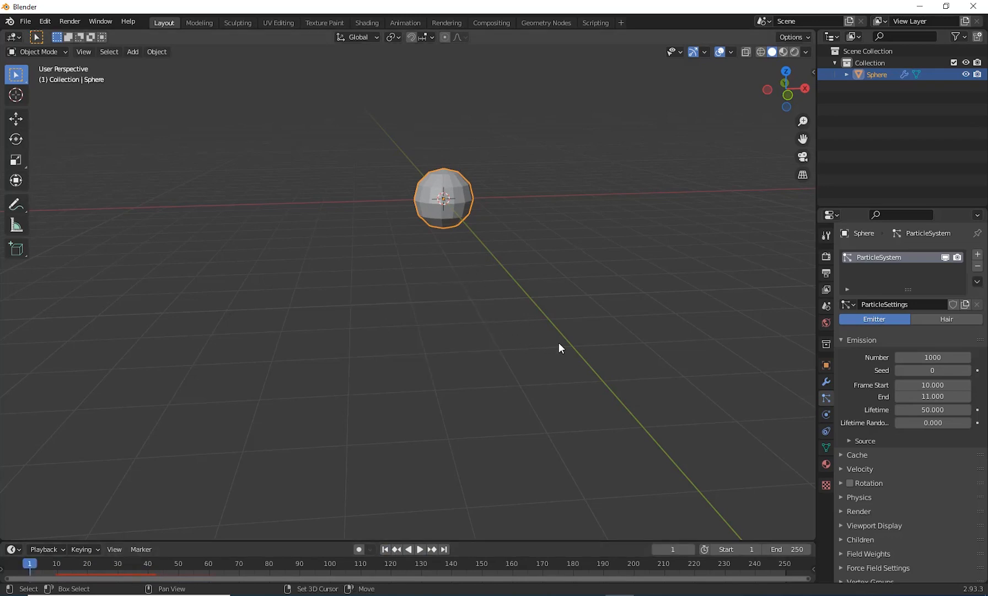
Set the particles' normal velocity to 10 m/s, preview the outward burst and rewind the animation to the first frame.
middle_drag(560, 346, 566, 371)
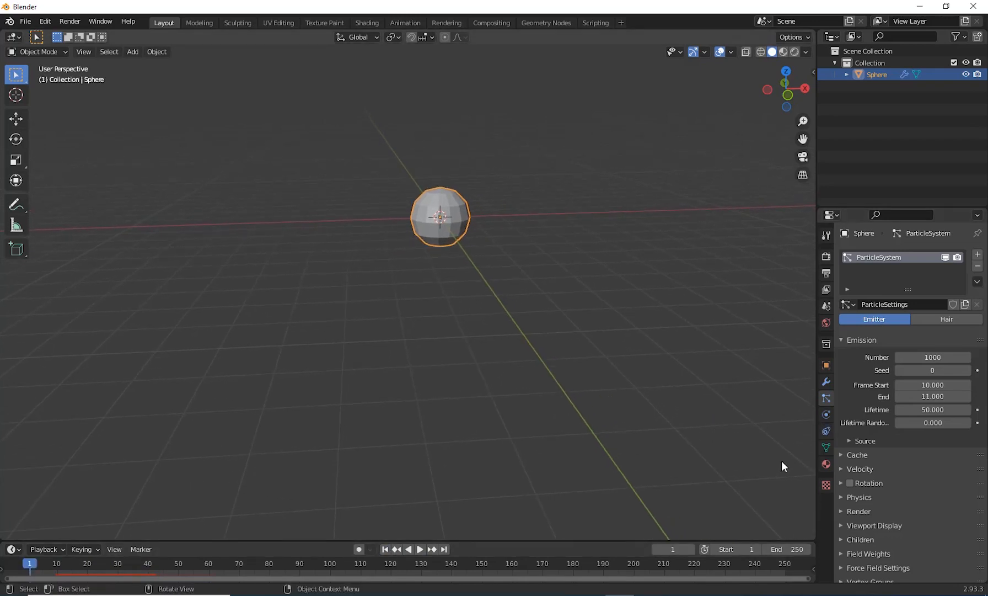
middle_drag(683, 386, 674, 470)
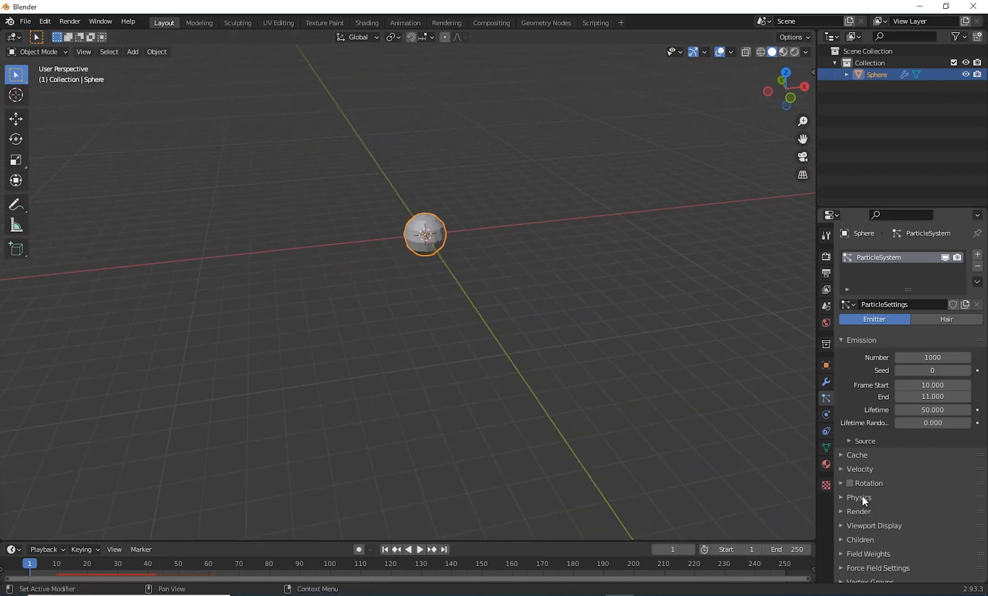
click(860, 469)
scroll(863, 482, down, 4)
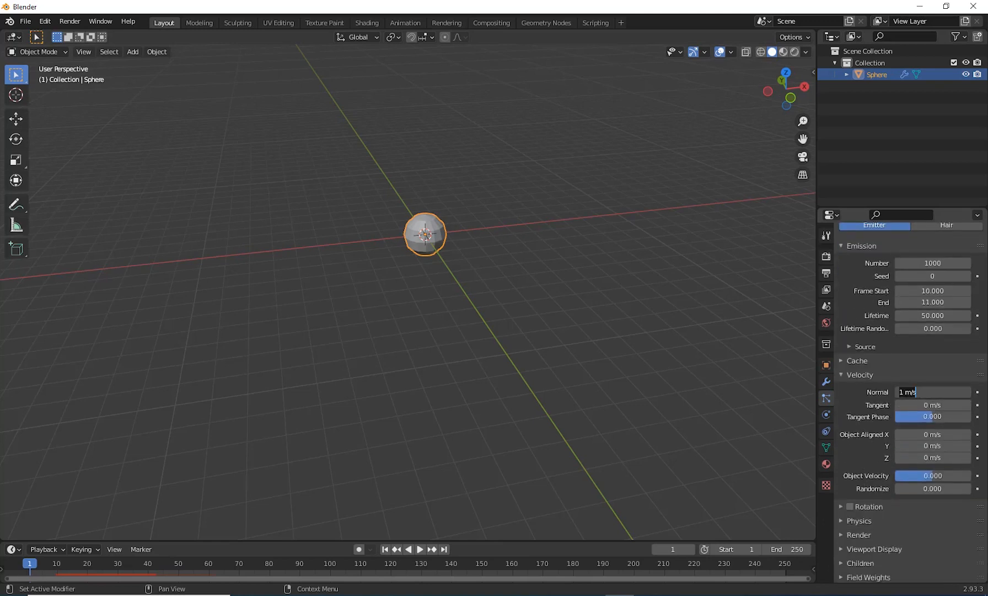
key(Return)
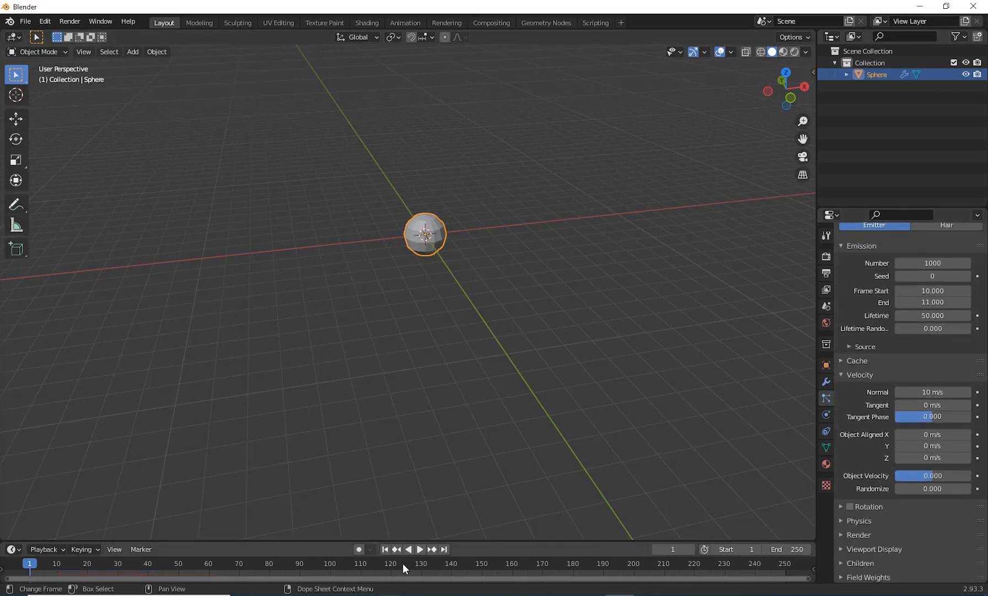
click(420, 549)
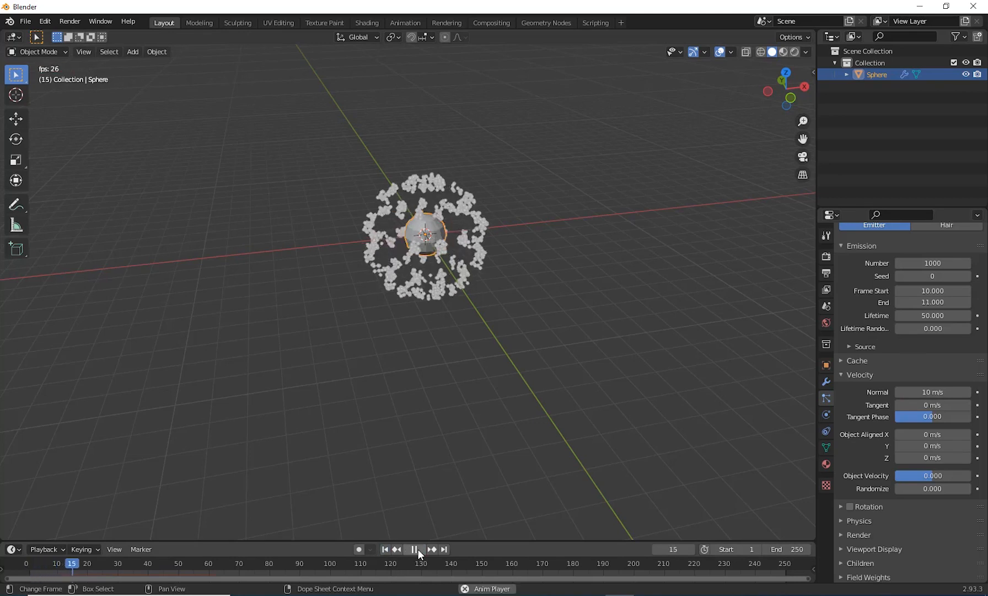
click(385, 549)
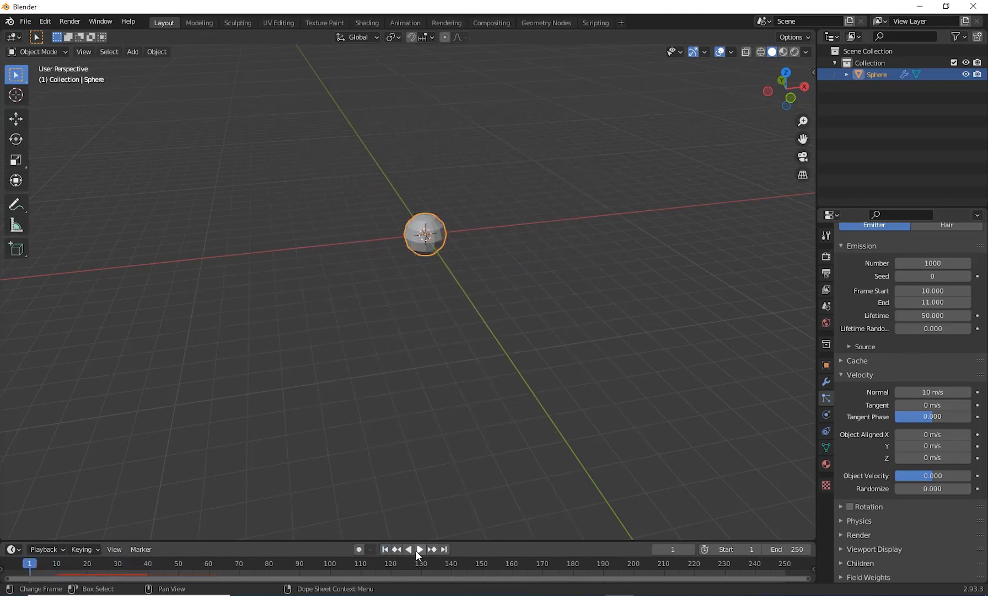
Play the particle burst from the first frame, rewind the animation and replay it once more.
click(417, 550)
click(414, 550)
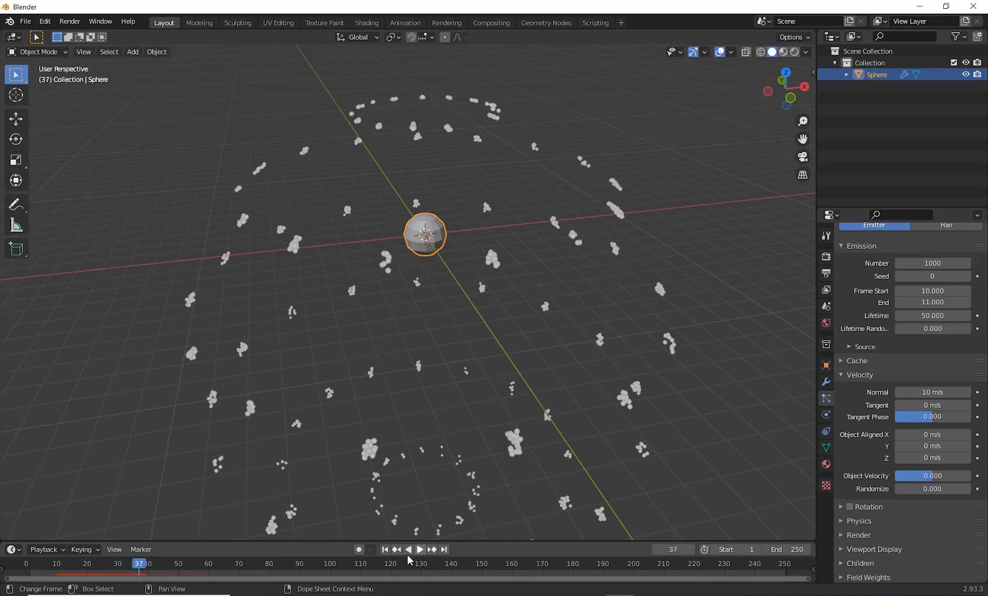
click(386, 549)
click(420, 549)
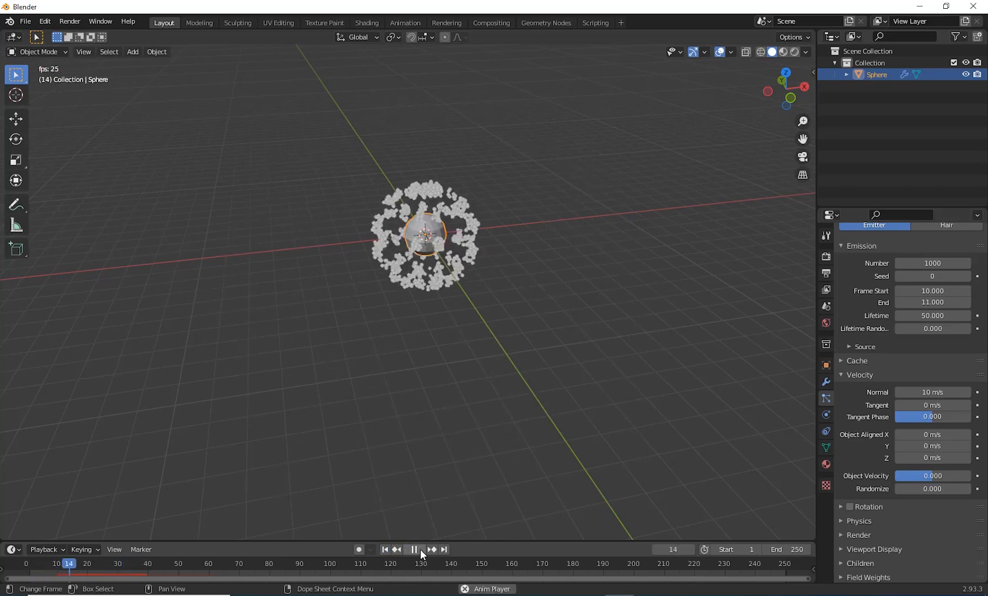
click(422, 550)
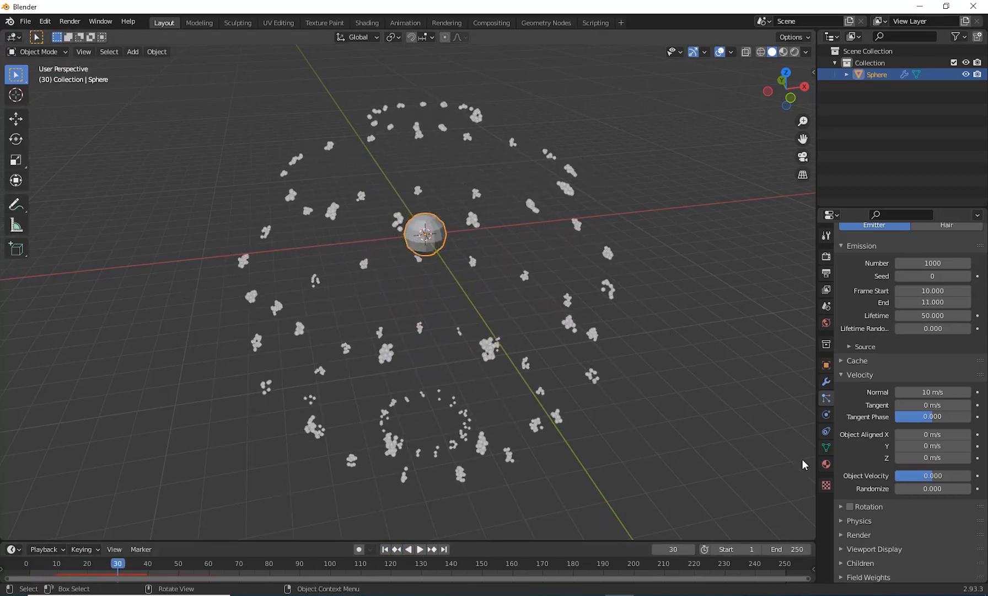
Expand the emission's source settings and examine the clustered particles around the sphere.
scroll(859, 443, down, 2)
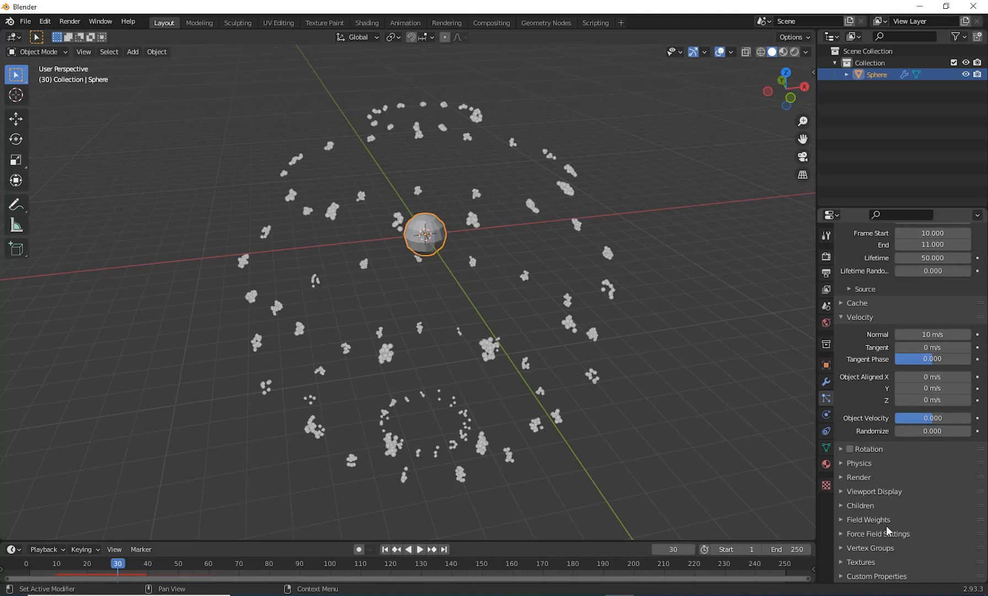
scroll(870, 459, up, 3)
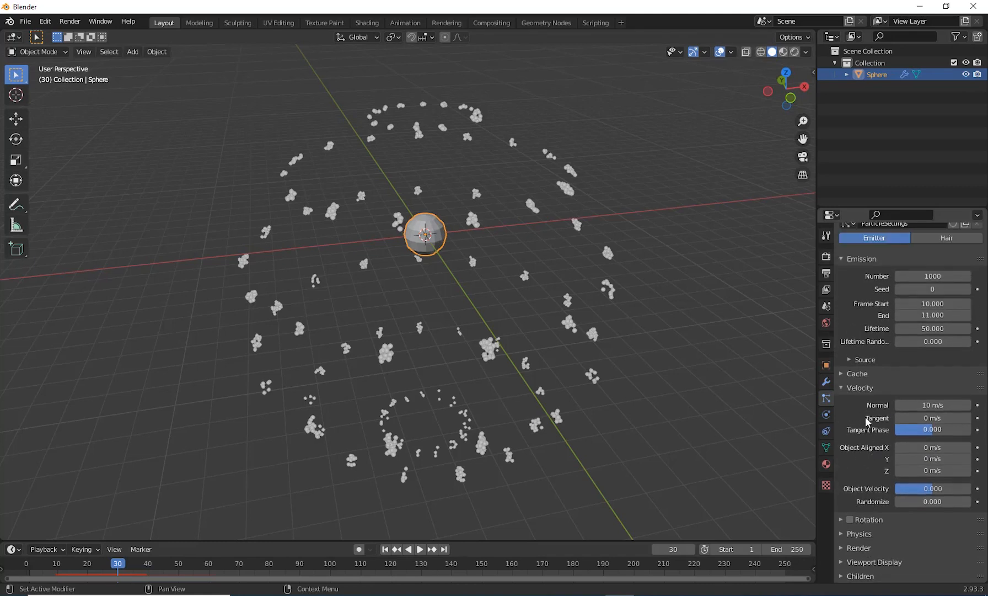
click(853, 359)
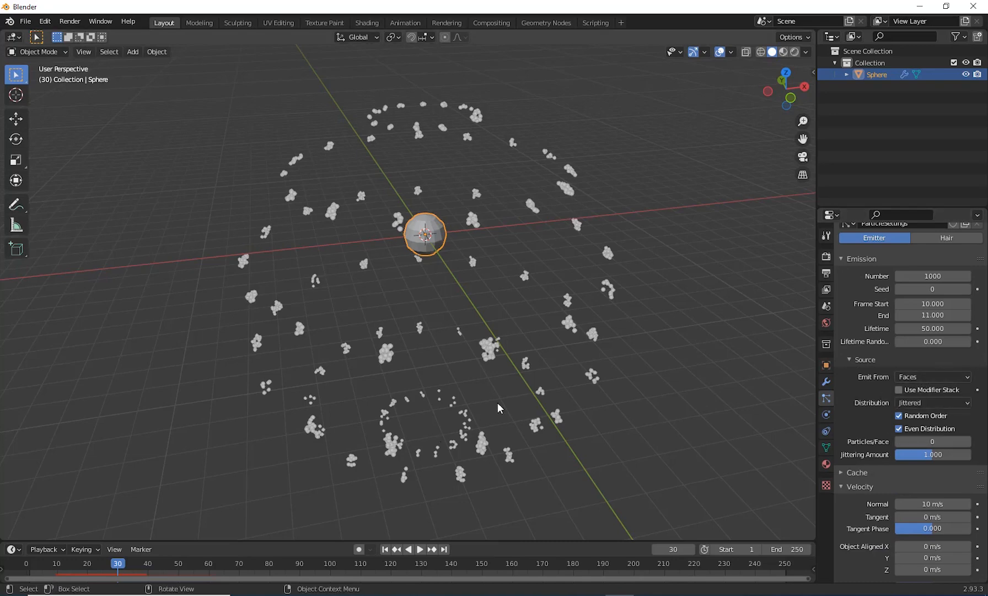
middle_drag(516, 441, 606, 437)
scroll(606, 437, down, 2)
scroll(606, 437, up, 6)
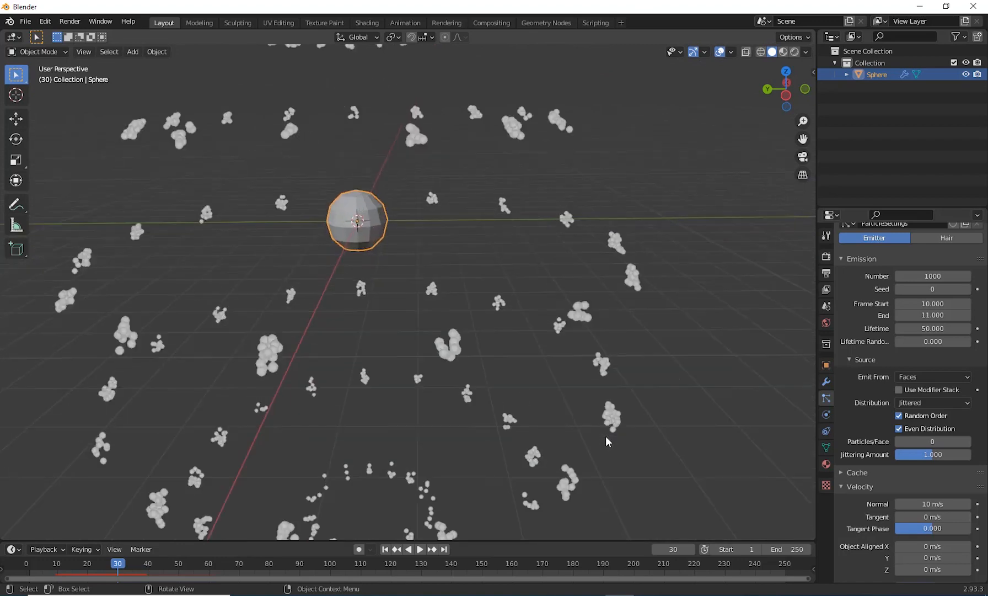
scroll(576, 436, down, 3)
middle_drag(500, 433, 487, 412)
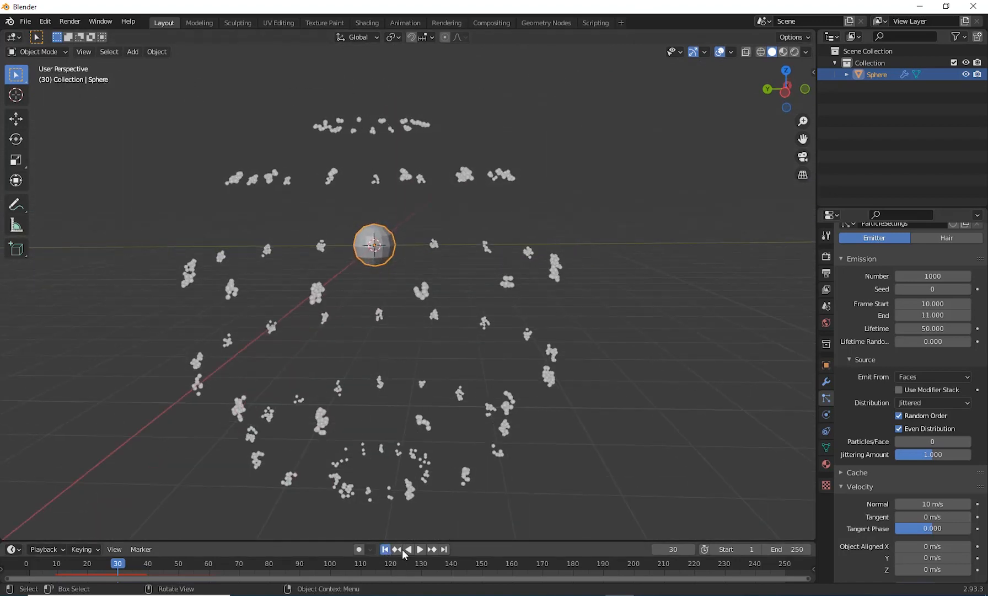
Replay the burst from the lower viewing angle and rewind the animation to the first frame.
click(419, 550)
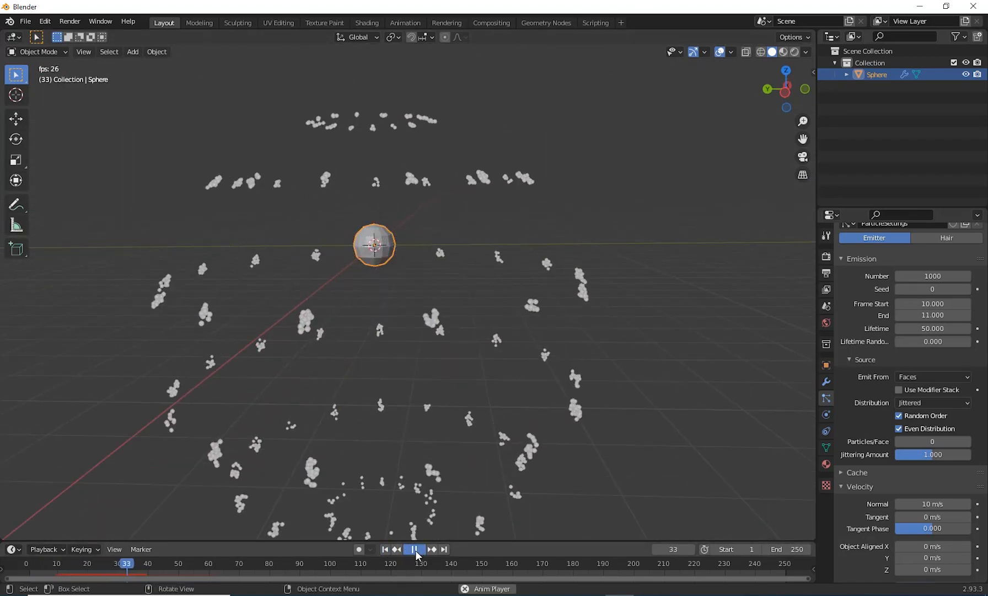
click(415, 549)
click(385, 549)
click(420, 551)
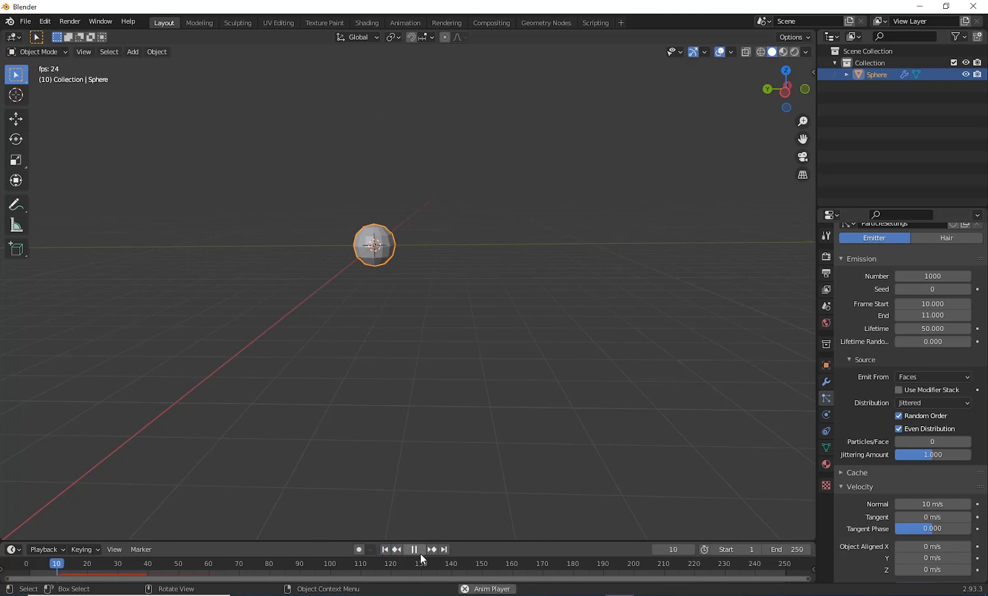
click(386, 550)
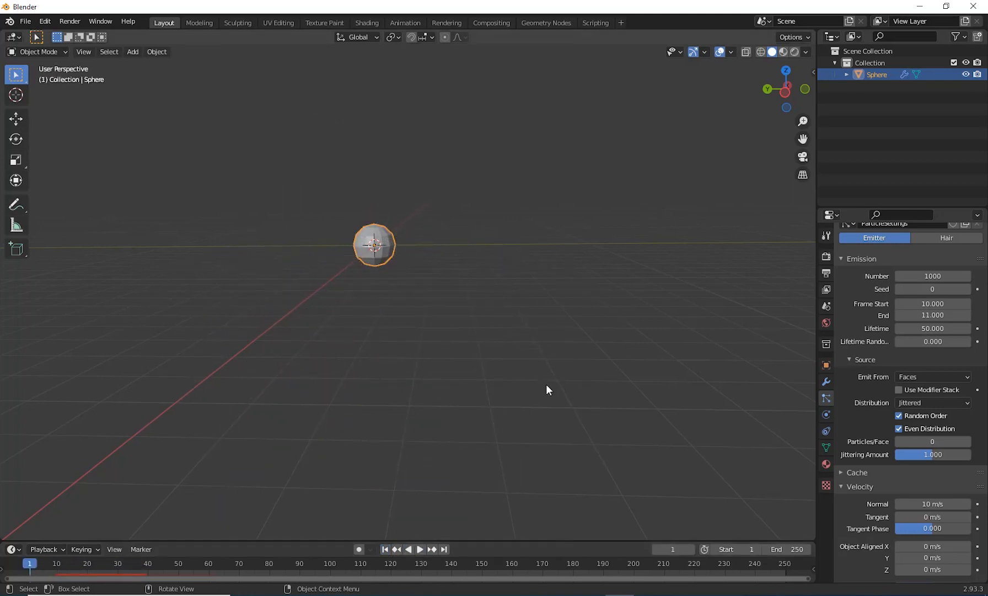
Add a plane mesh at the world origin, inside the sphere.
scroll(529, 358, down, 3)
scroll(529, 358, up, 7)
middle_drag(555, 339, 637, 398)
key(shift+a)
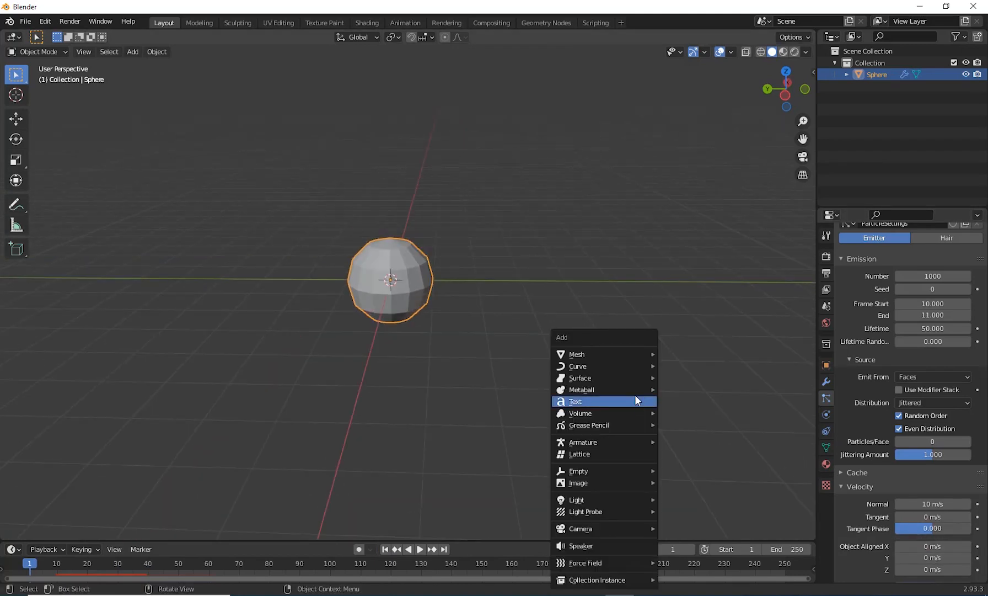
mouse_move(625, 356)
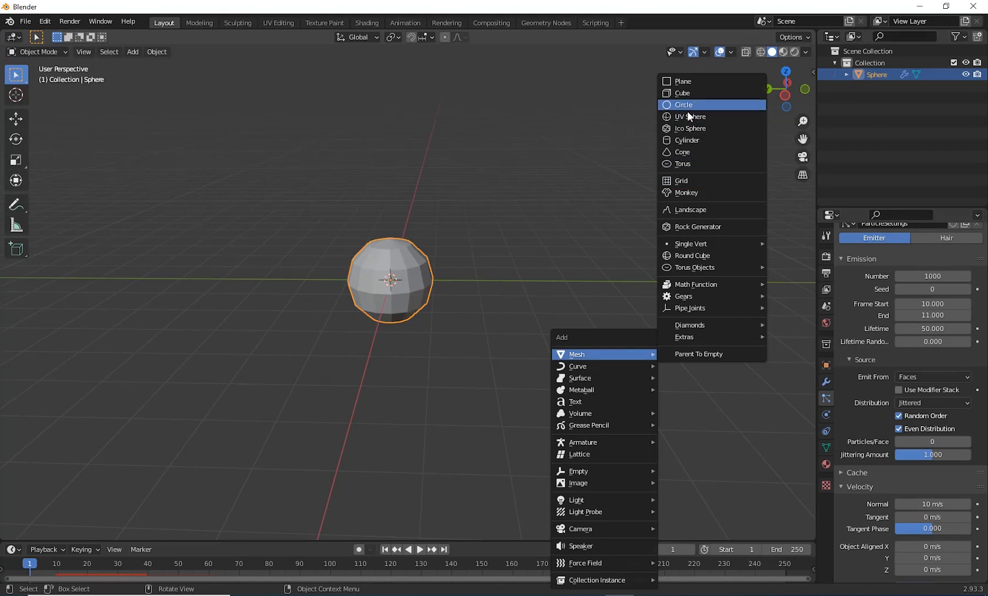
click(691, 80)
Move the plane away from the sphere by about -10 m in X, -5 m in Y and -1.7 m in Z.
middle_drag(577, 328, 528, 379)
scroll(565, 344, up, 3)
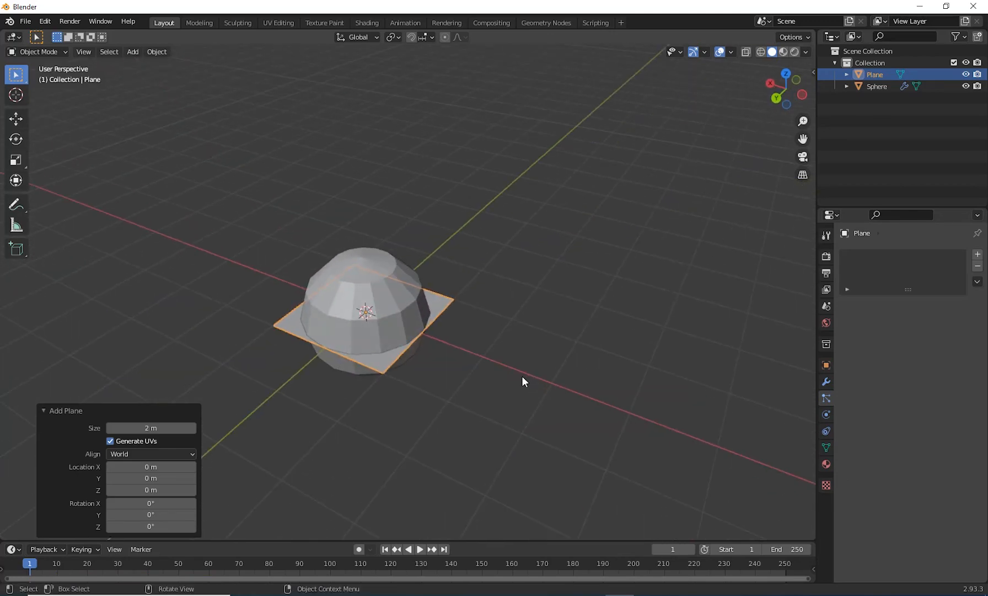
key(g)
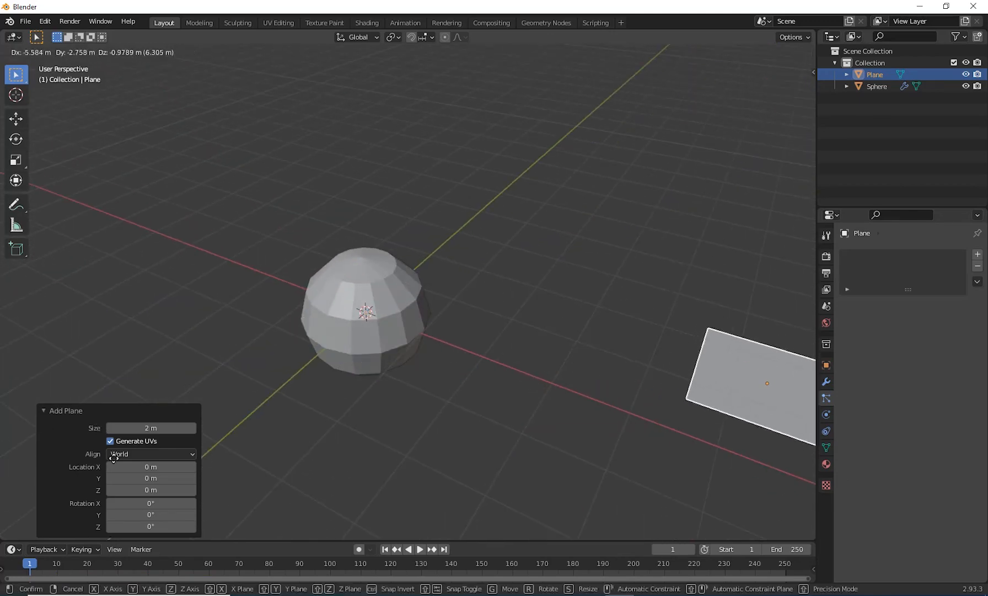
click(429, 497)
Play the burst from the first frame with the plane beside the sphere and stop at frame 26.
middle_drag(423, 456, 489, 432)
scroll(388, 411, up, 2)
middle_drag(243, 352, 533, 414)
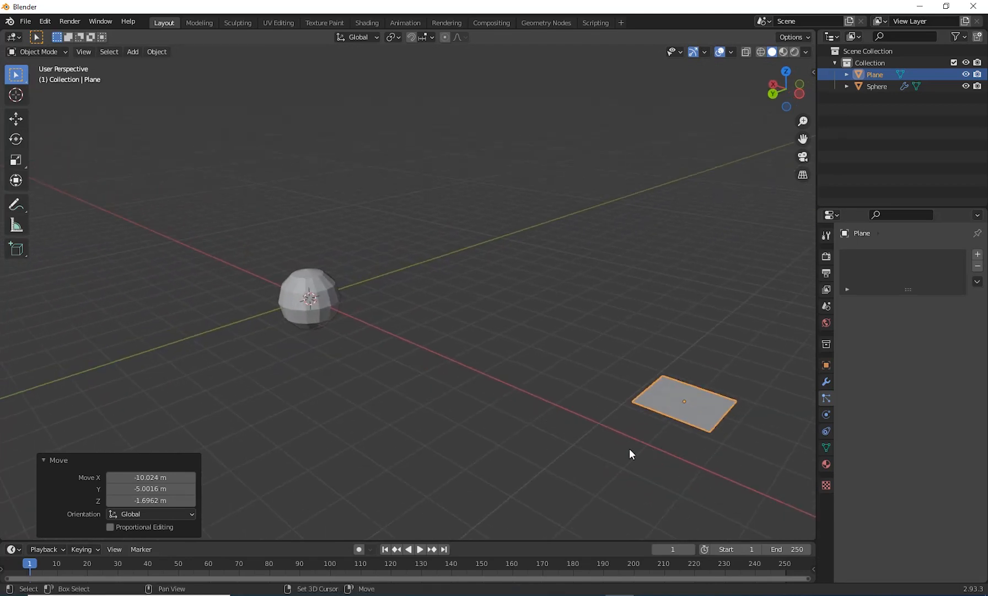
shift+middle_drag(629, 449, 627, 436)
click(385, 551)
click(421, 550)
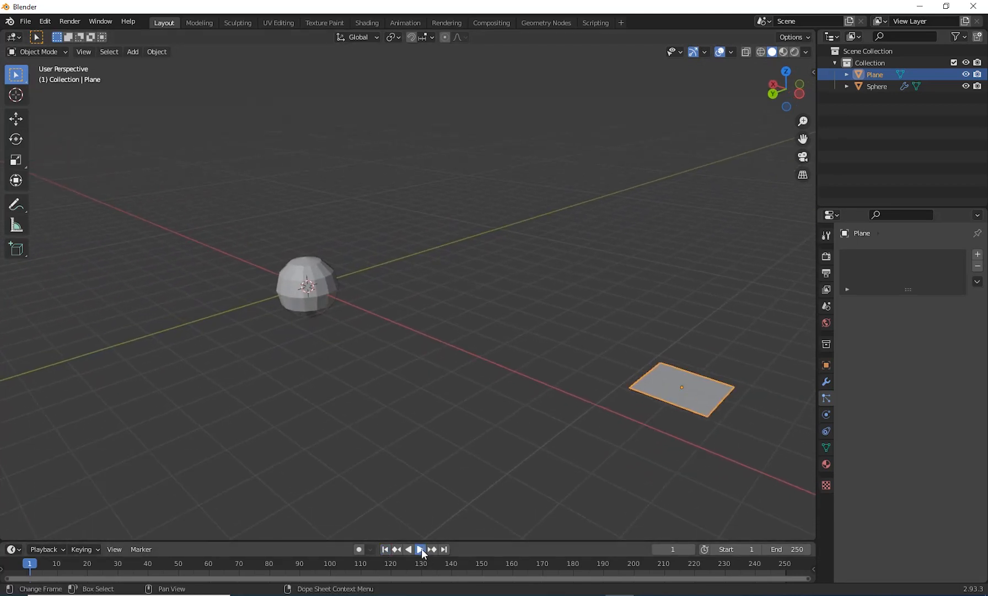
click(422, 550)
middle_drag(323, 331, 314, 341)
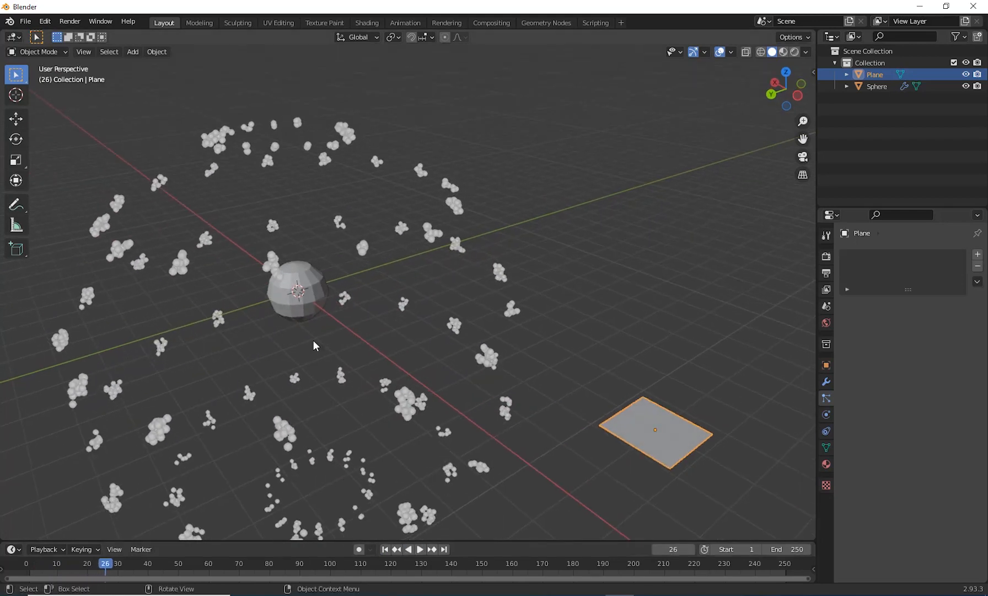
Select the sphere and set its particles to render as Object.
click(327, 315)
middle_drag(408, 404, 717, 407)
scroll(845, 459, down, 3)
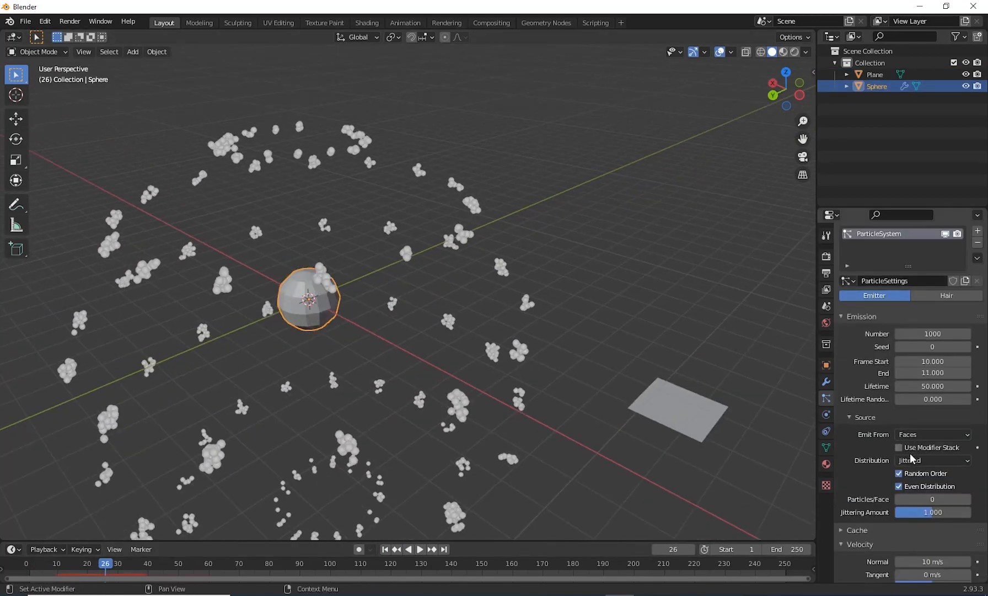
scroll(910, 458, down, 5)
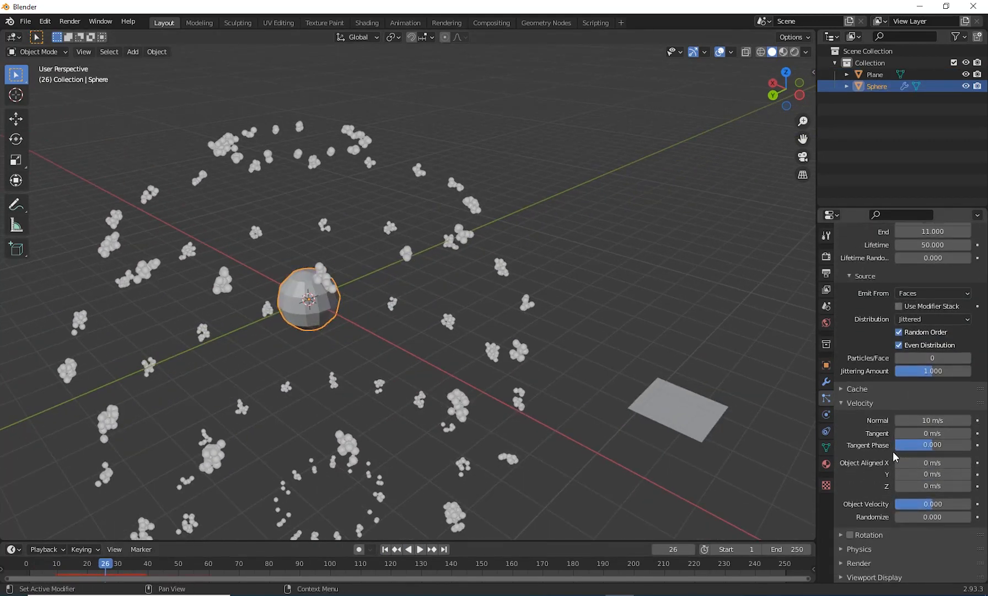
scroll(894, 456, down, 2)
click(860, 492)
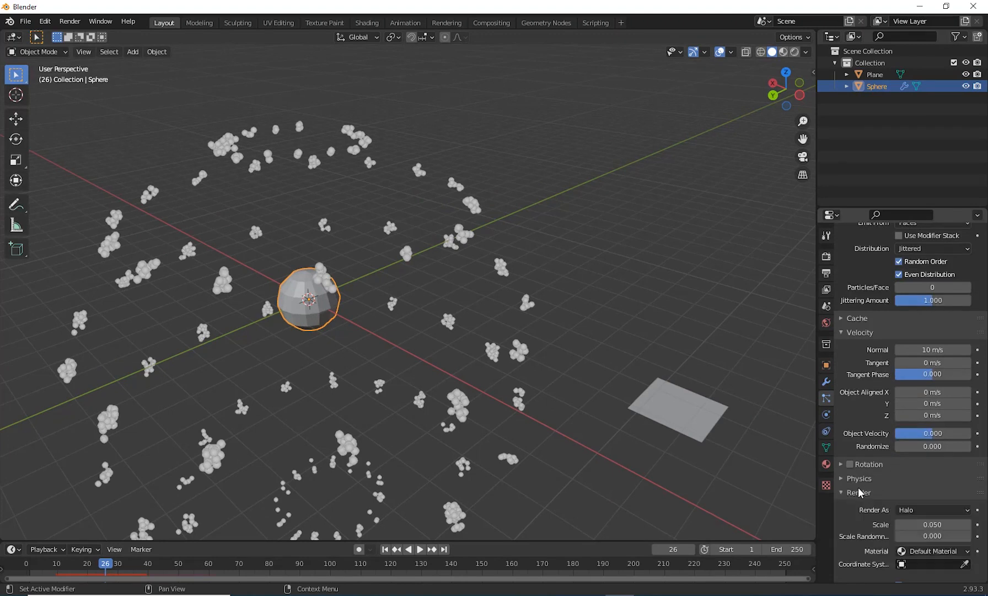
scroll(920, 476, down, 5)
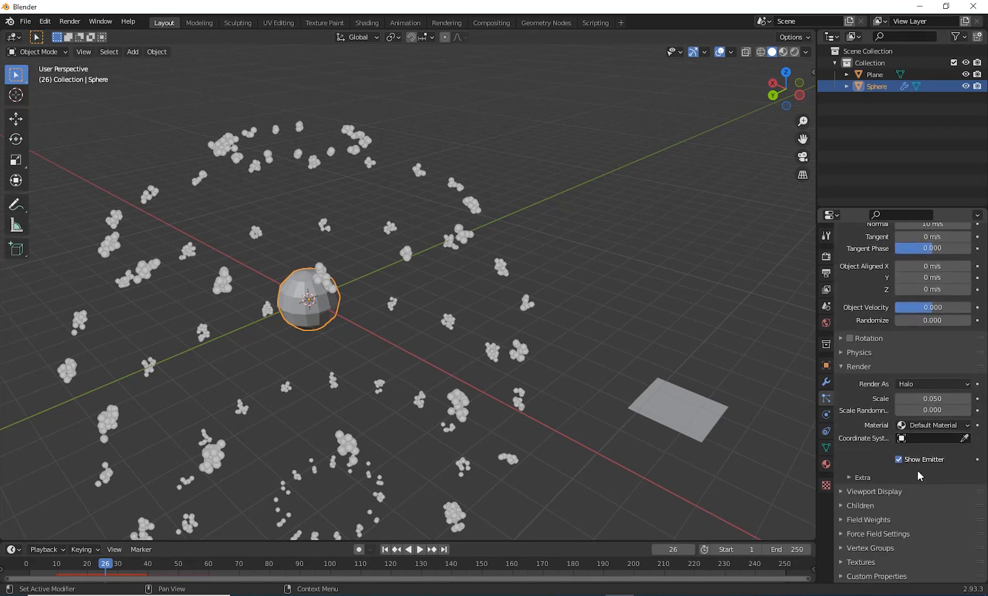
click(933, 384)
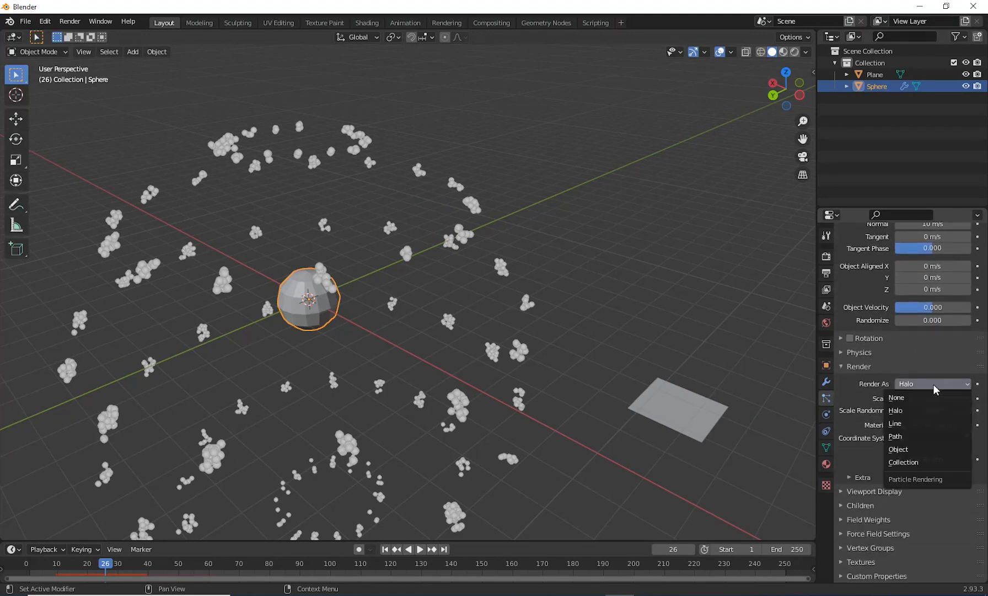
click(913, 447)
Pick the plane as the instance object for the sphere's particles.
middle_drag(434, 346, 827, 409)
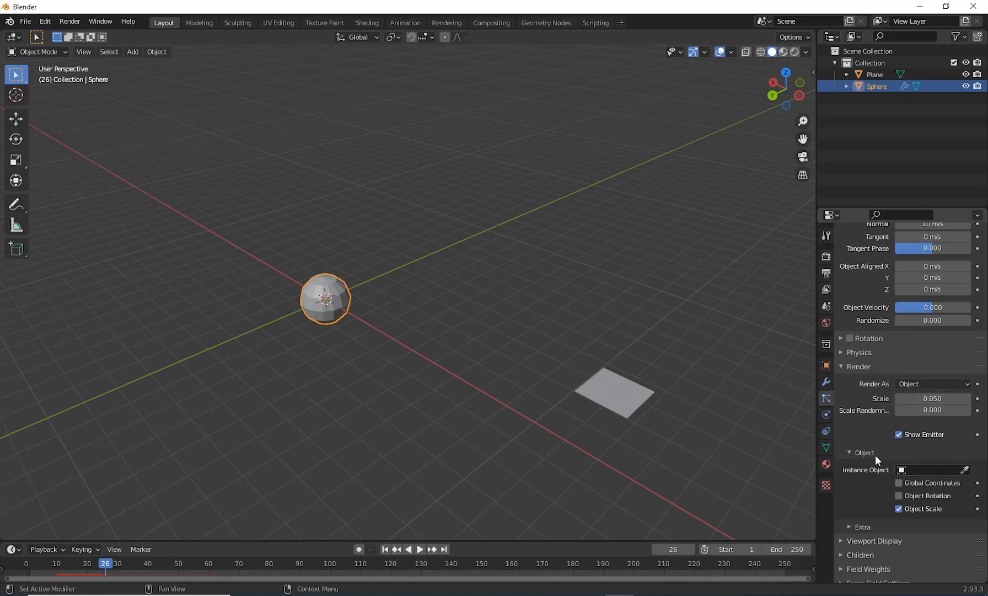
click(964, 471)
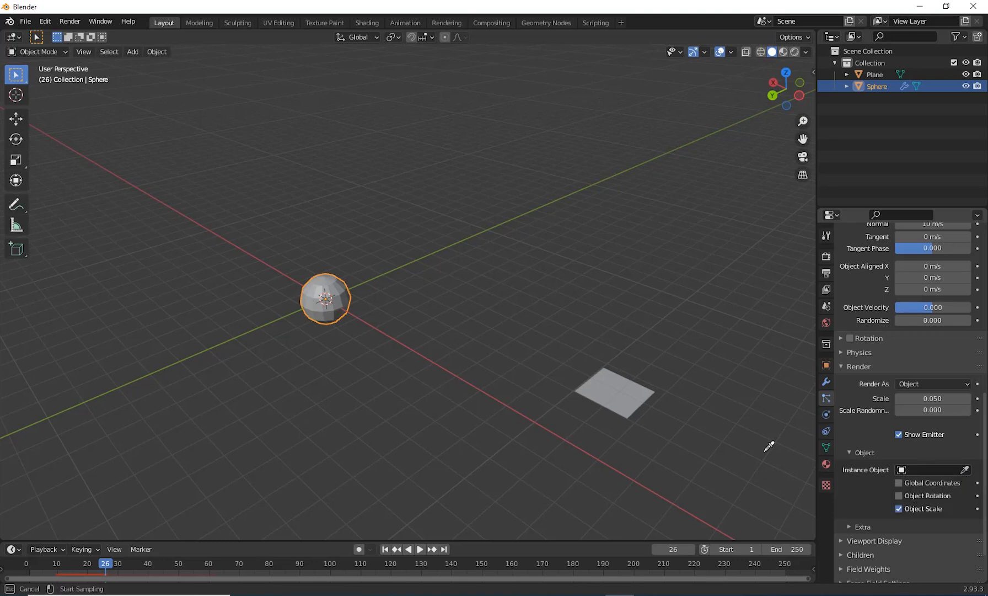
click(637, 389)
Examine the plane-shaped particles around the sphere, selecting the plane and reselecting the sphere for comparison.
scroll(553, 410, down, 2)
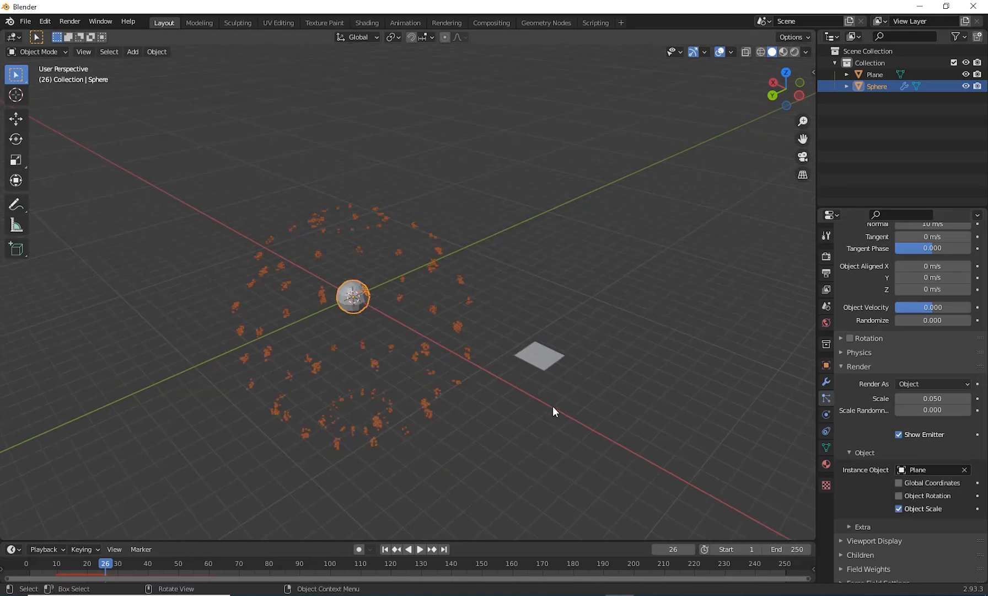
scroll(572, 405, up, 6)
middle_drag(571, 411, 353, 417)
scroll(611, 353, down, 6)
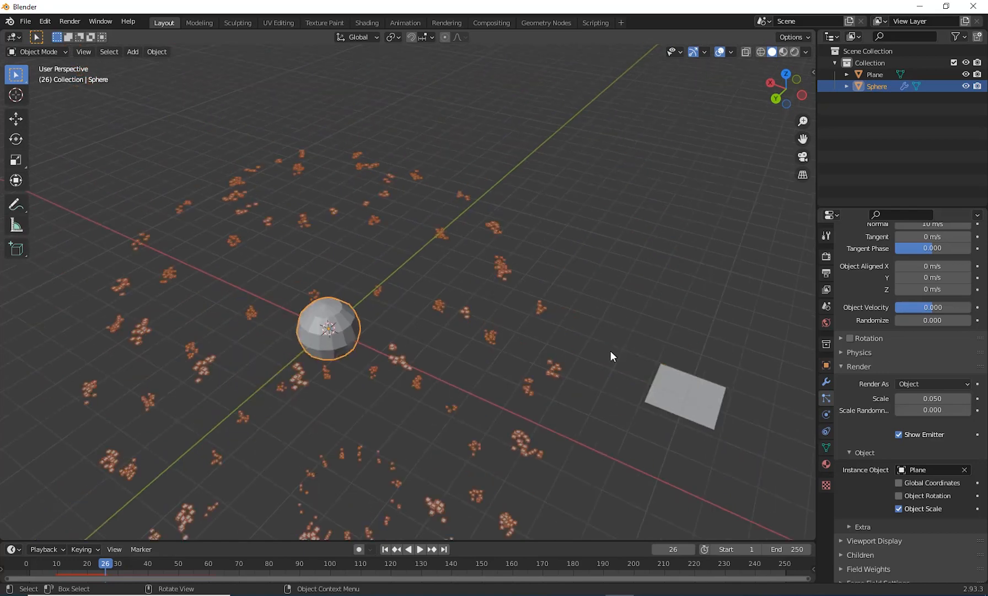
scroll(513, 340, up, 3)
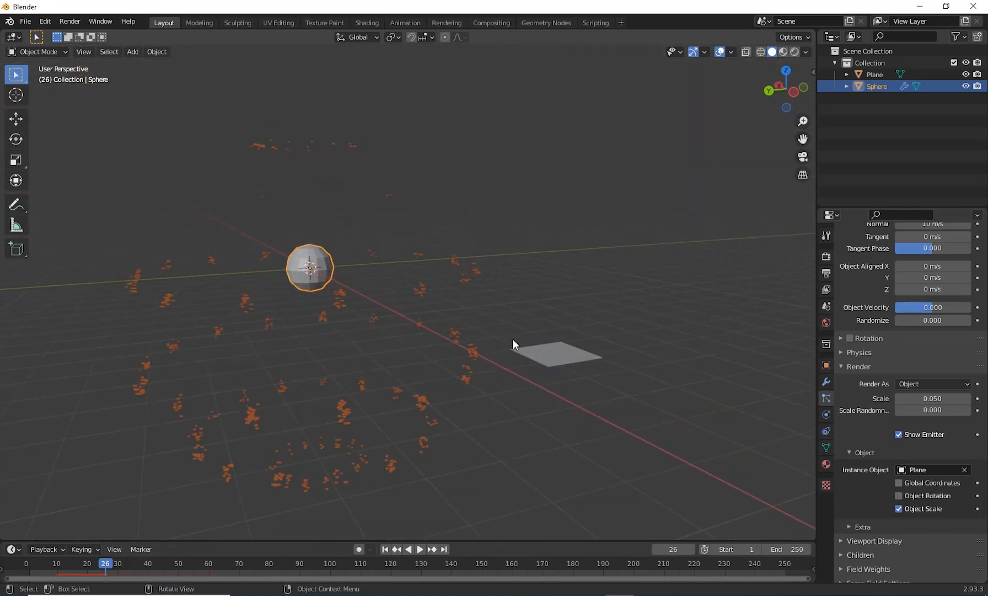
middle_drag(602, 405, 660, 399)
click(576, 390)
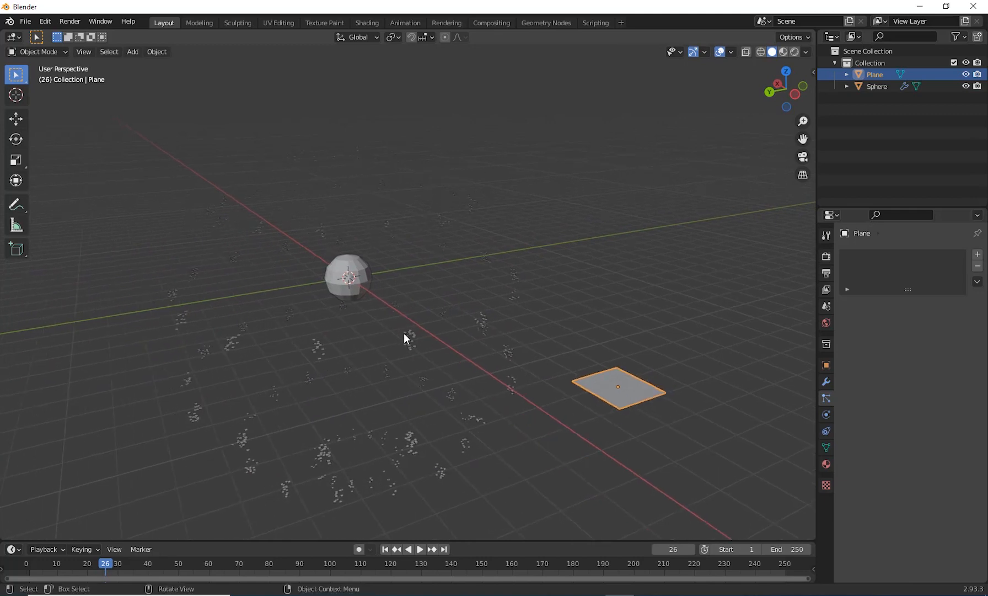
click(404, 332)
shift+middle_drag(584, 357, 575, 351)
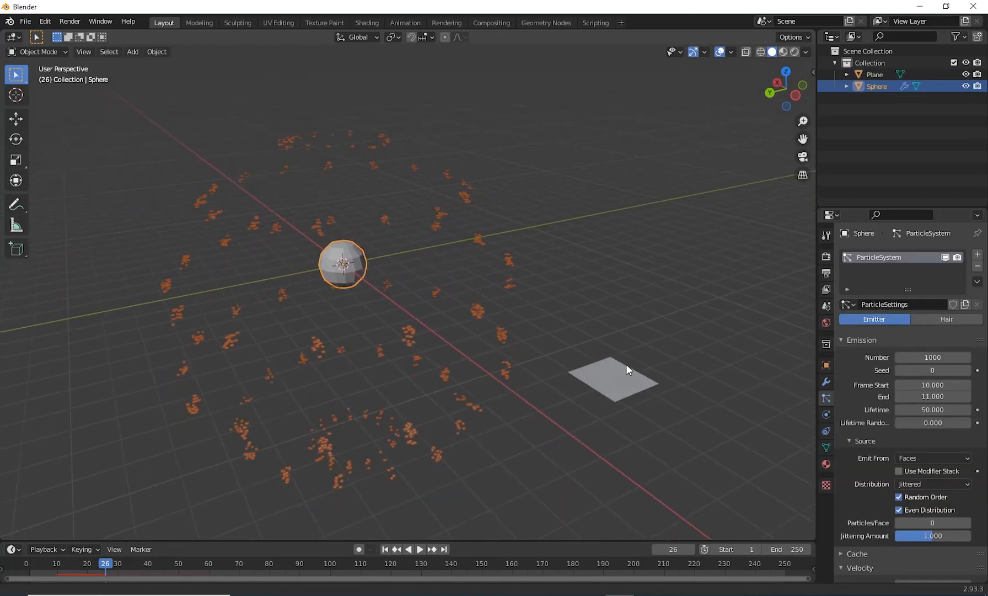
Set the particles' normal velocity to 13 m/s, object velocity to -0.092 and velocity randomize to 0.6, and enable rotation.
scroll(932, 397, down, 5)
click(949, 366)
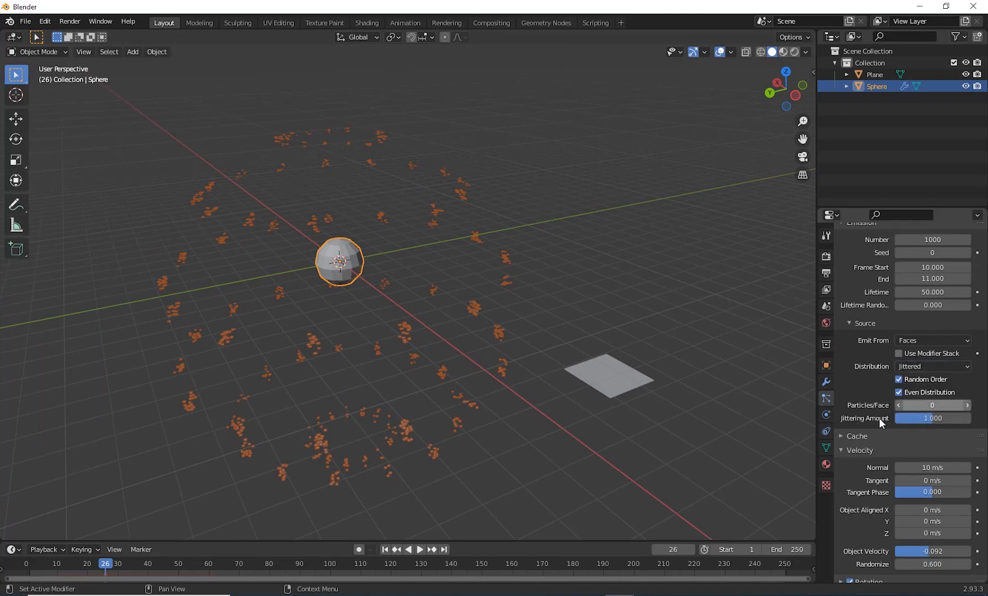
scroll(869, 446, down, 3)
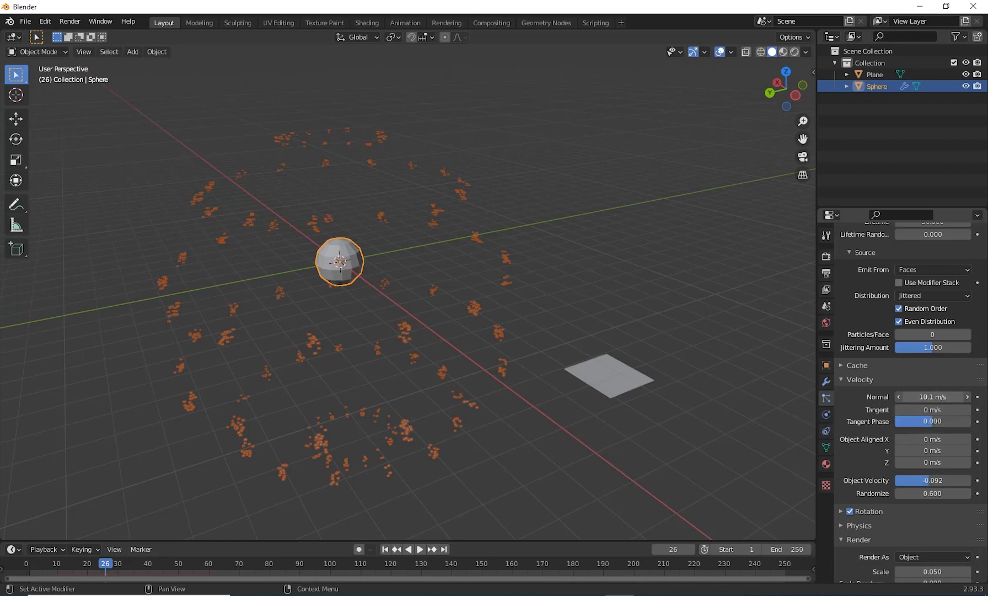
Play the burst of plane particles from the first frame, rewind the animation and start it again.
click(385, 549)
click(419, 549)
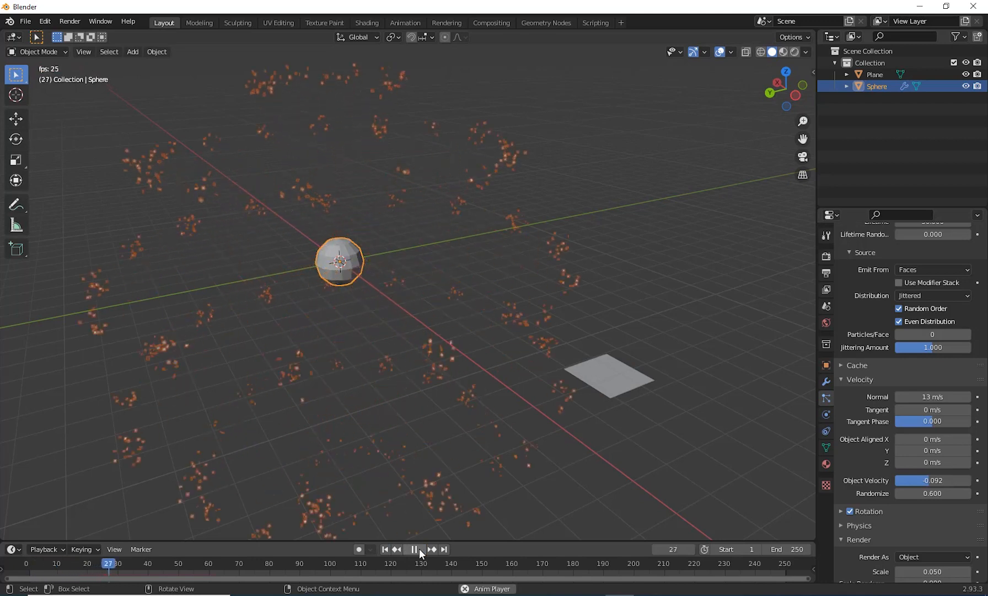
click(418, 549)
click(385, 549)
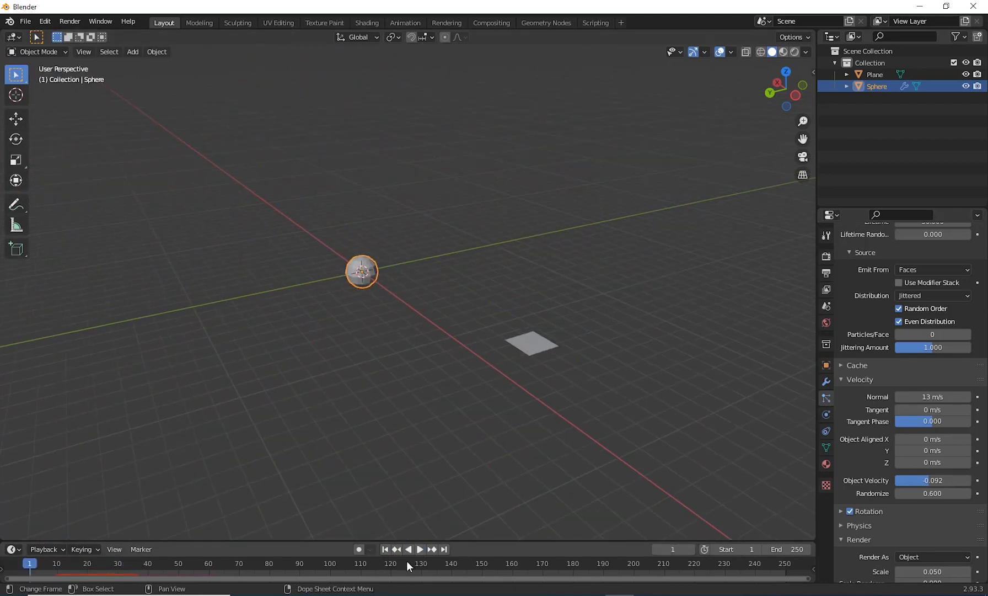
click(420, 549)
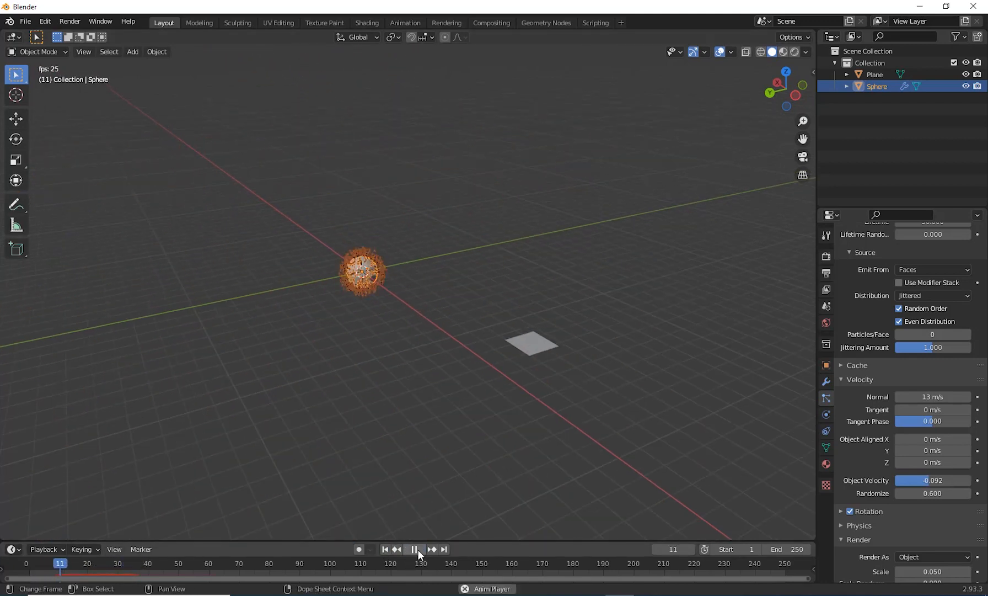
Set the particle emission's start frame to 6 with the end at 11, then play the burst and rewind it.
click(419, 549)
click(385, 549)
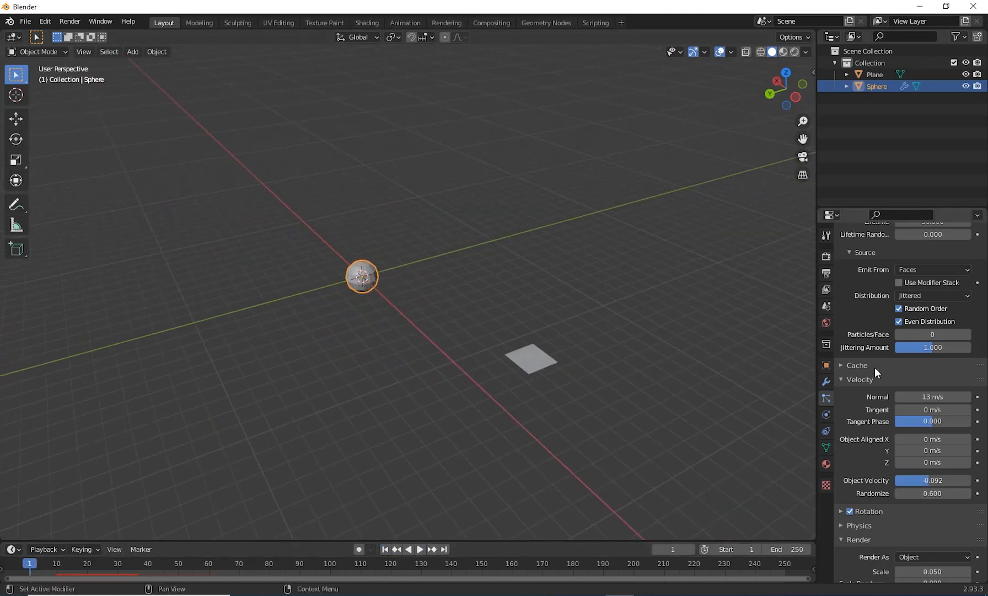
scroll(932, 386, up, 8)
click(949, 396)
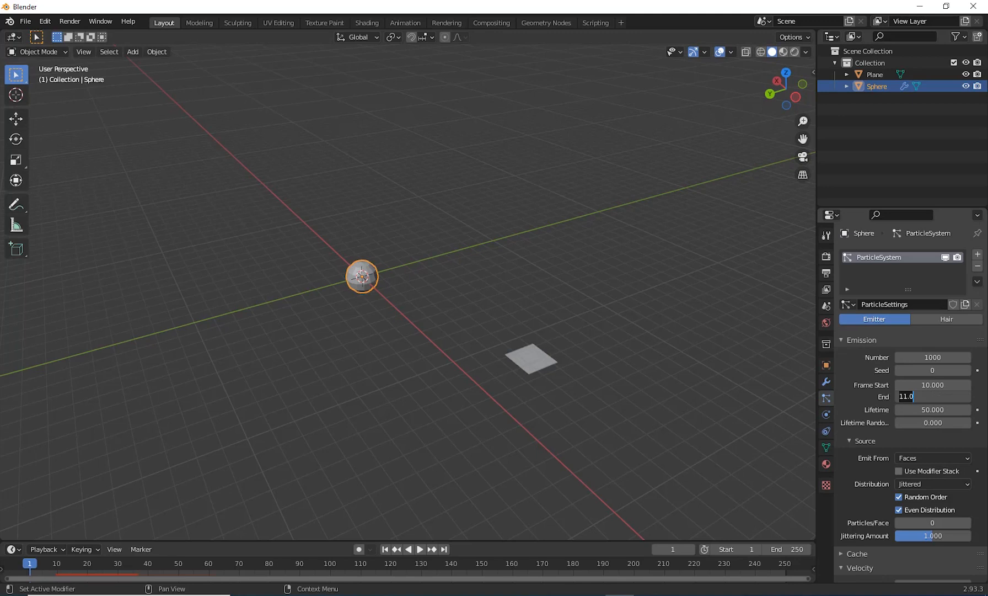
key(Return)
click(937, 384)
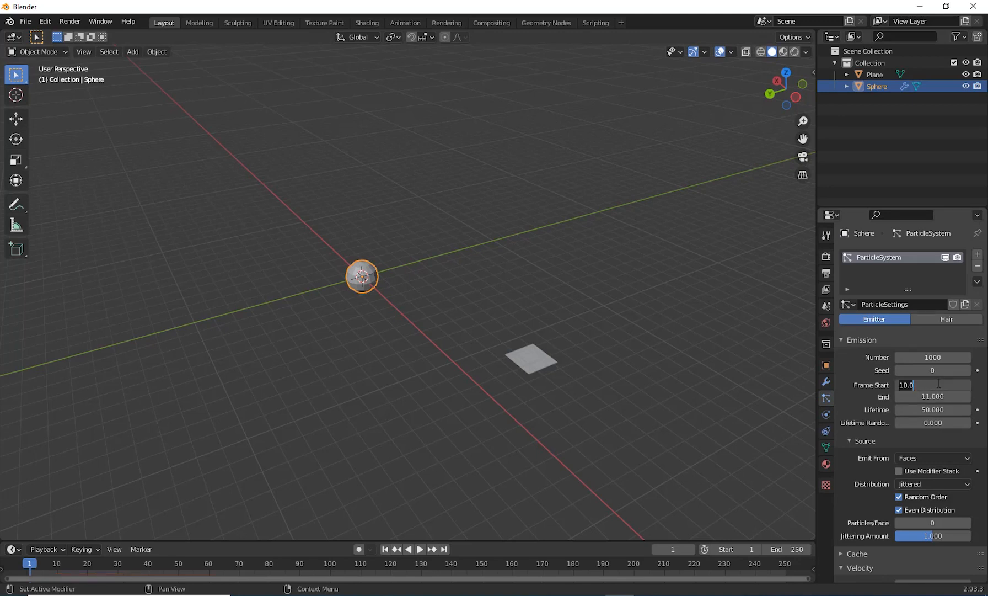
text(6)
key(Tab)
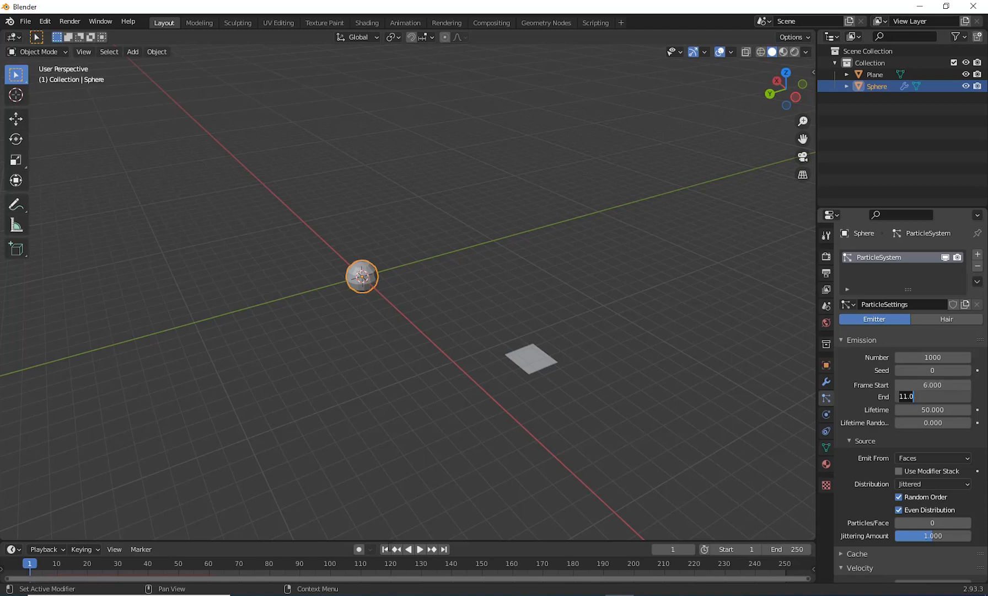
click(421, 549)
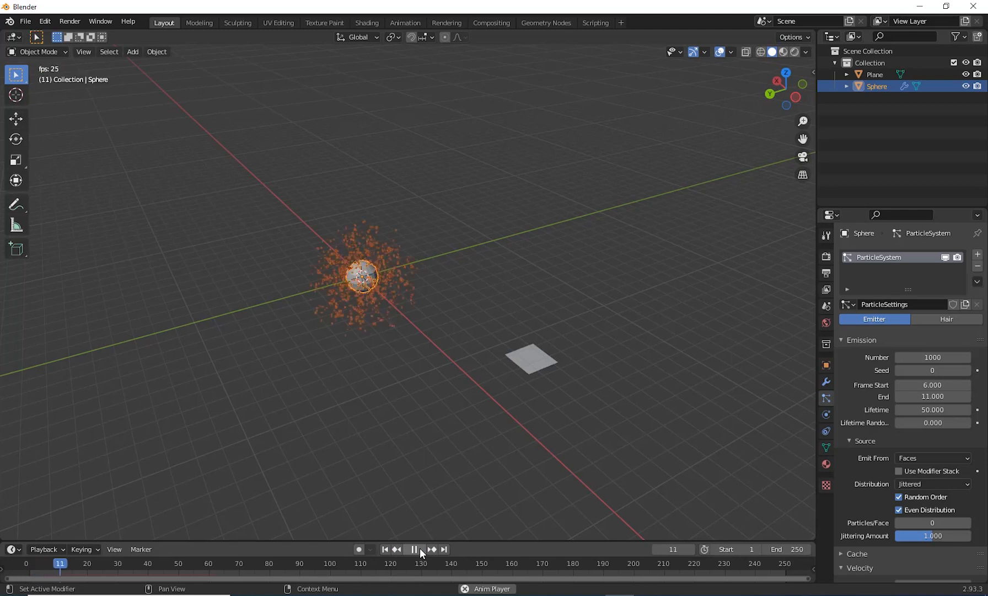
click(388, 550)
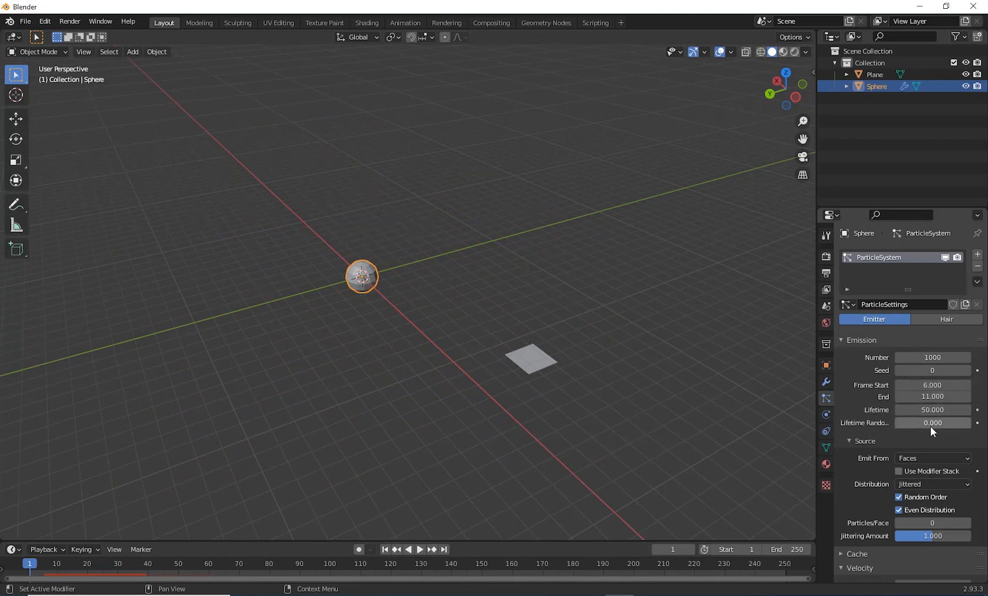
Set the particles' lifetime to 100 frames.
click(924, 411)
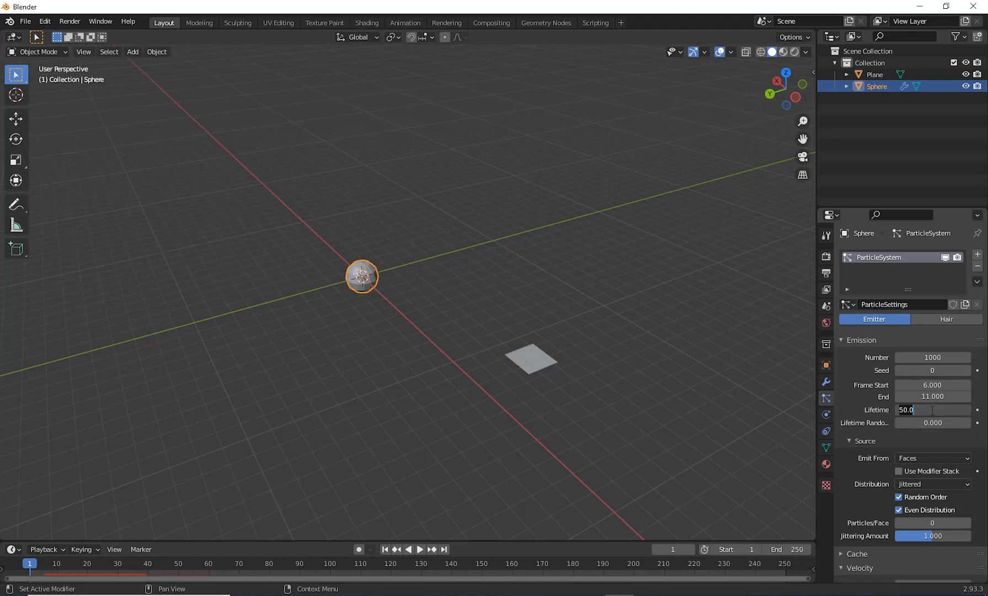
text(100)
key(Return)
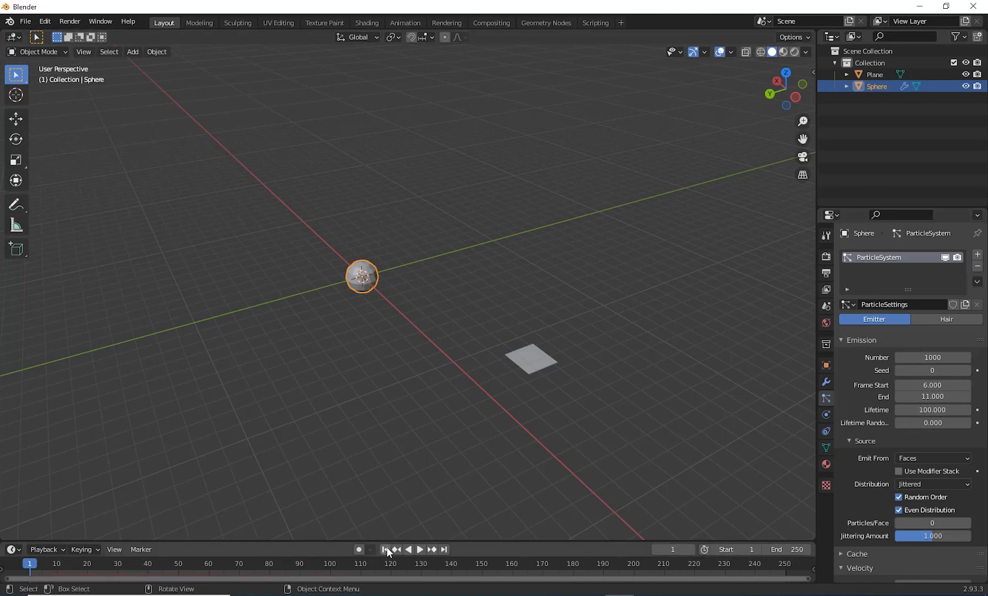
Play the burst repeatedly from the first frame and examine how far the longer-lived particles spread around the sphere.
click(420, 549)
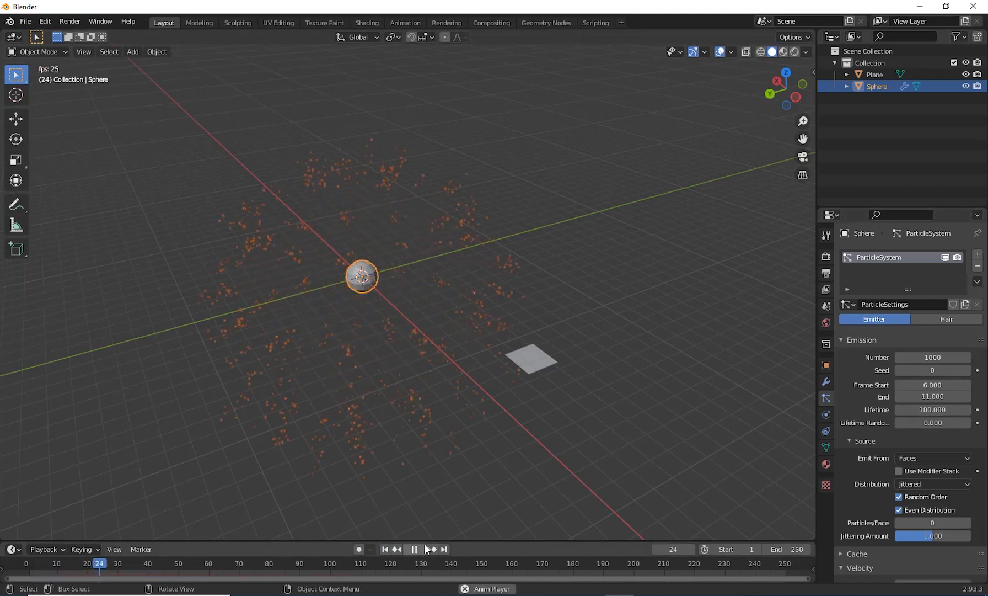
click(426, 548)
click(420, 549)
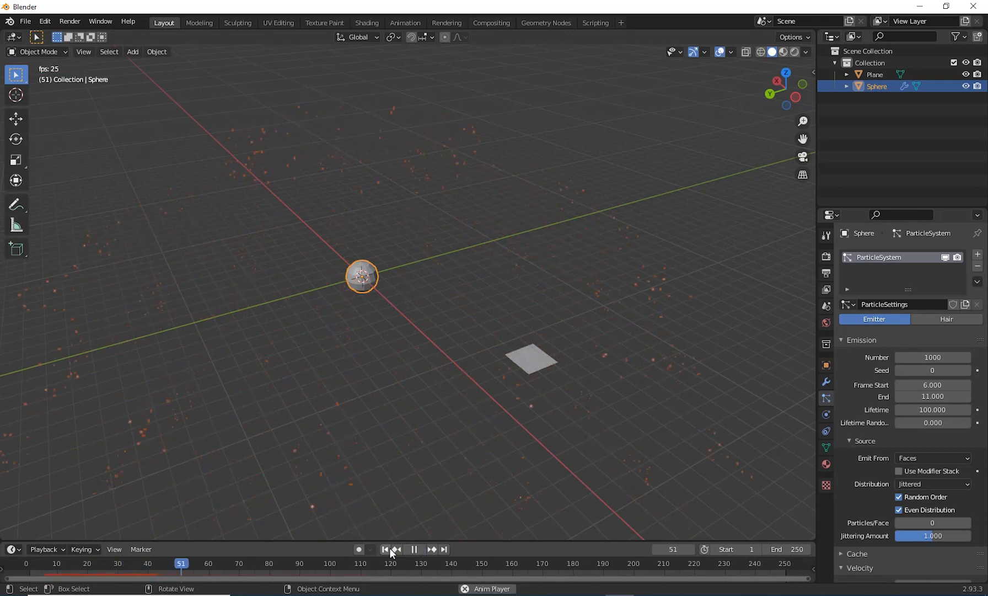
click(388, 549)
click(415, 550)
mouse_move(515, 372)
middle_down()
mouse_move(517, 359)
mouse_move(532, 375)
middle_up()
scroll(534, 374, up, 1)
middle_drag(534, 320, 647, 403)
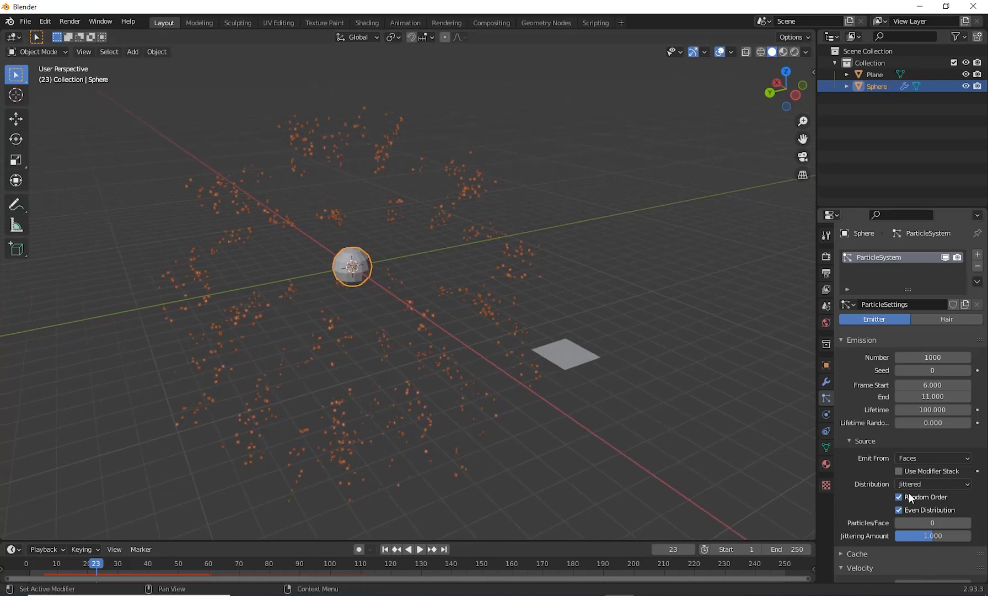
Set the particles' lifetime randomness to 1 and widen the properties editor to show the full setting names.
double_click(934, 425)
key(Return)
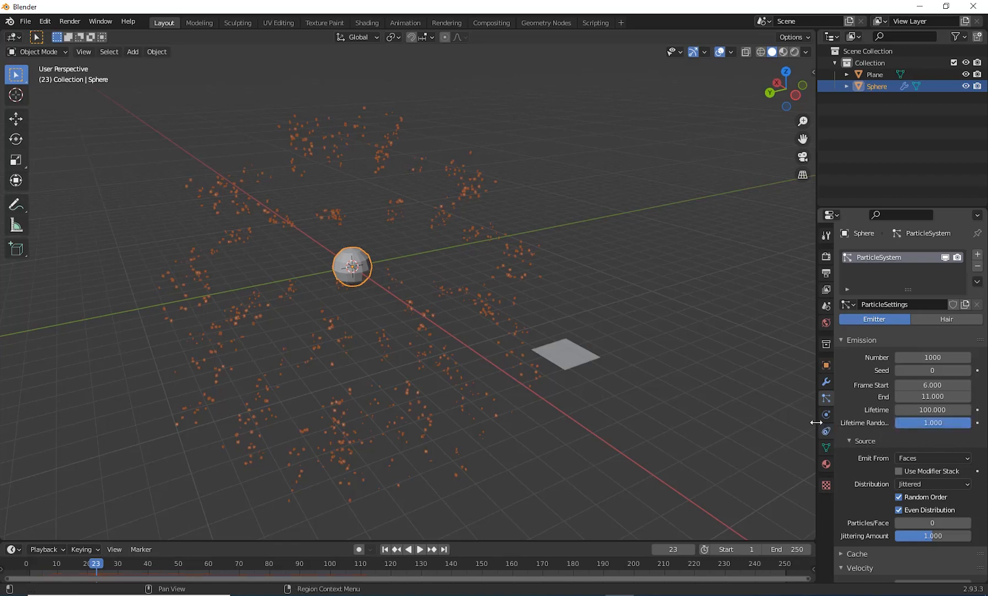
drag(815, 422, 746, 422)
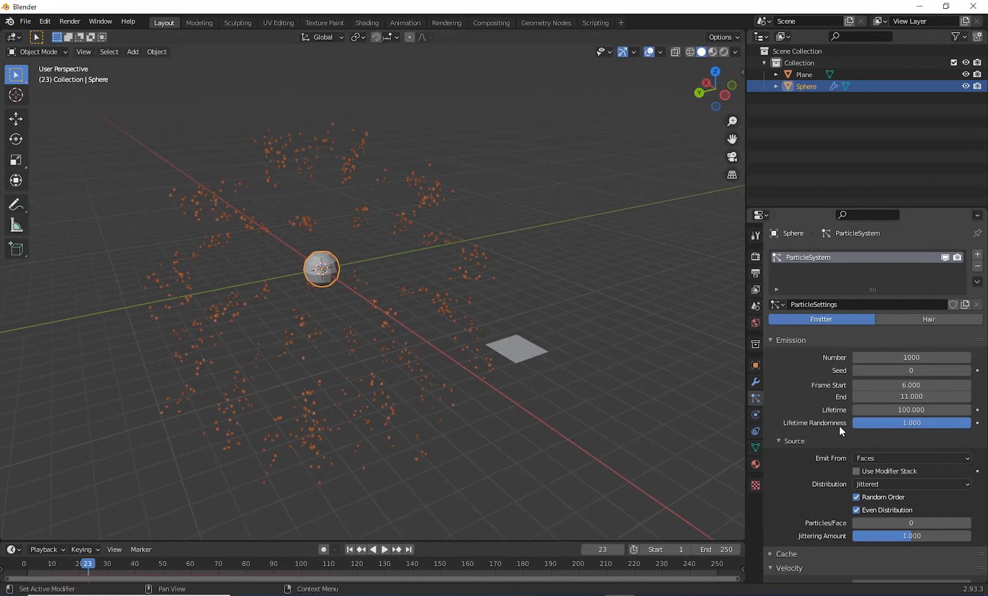
Continue the playback, rewind to the first frame and replay the burst to check the effect of the lifetime randomness.
click(383, 549)
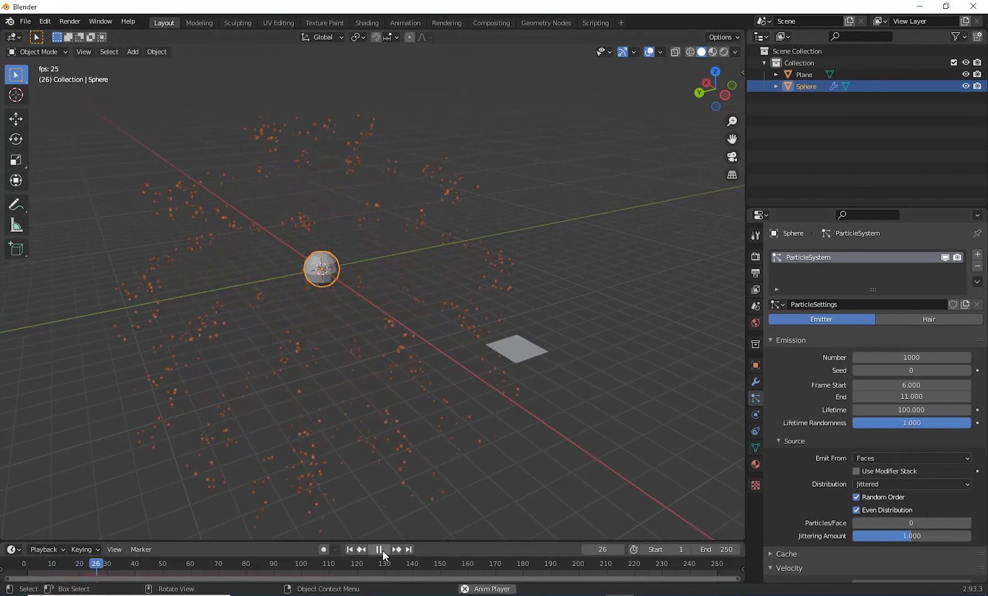
click(381, 550)
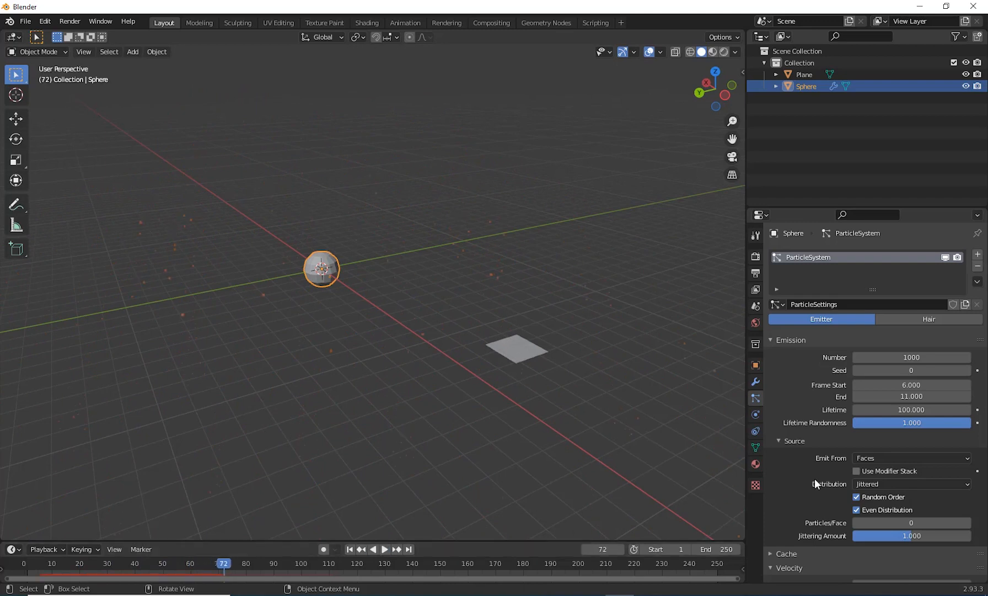
click(911, 422)
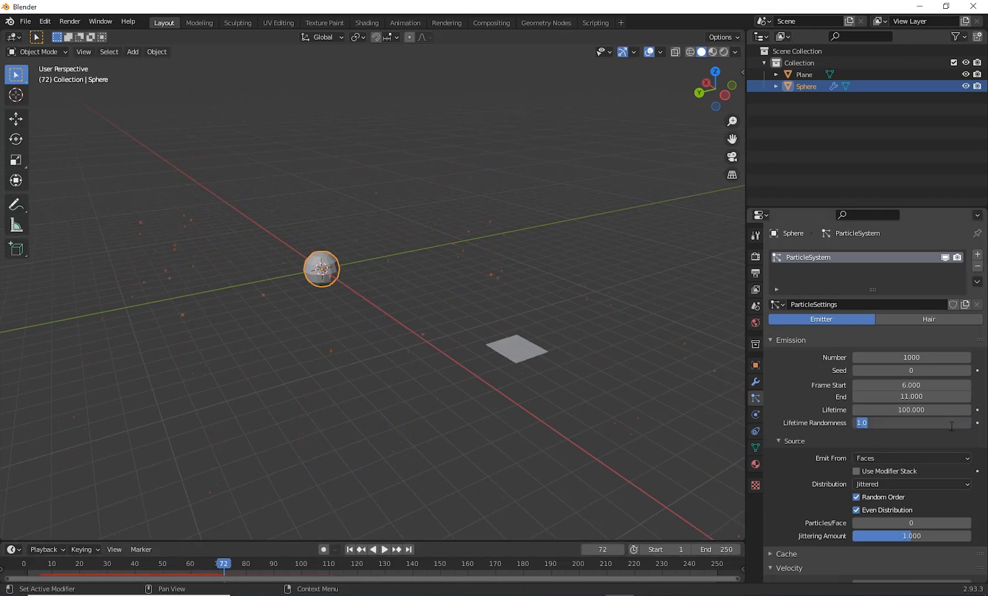
key(Return)
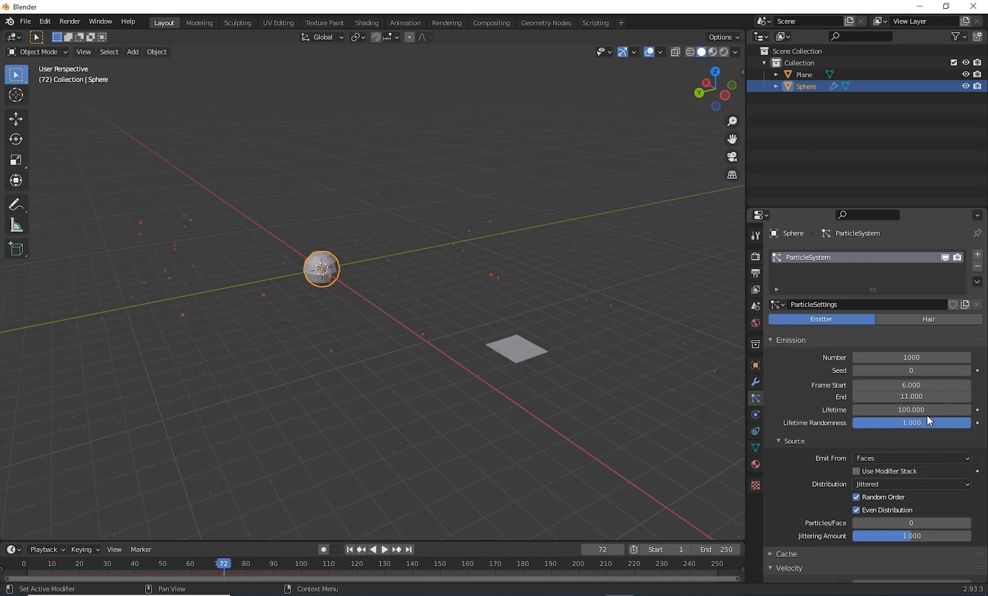
click(349, 550)
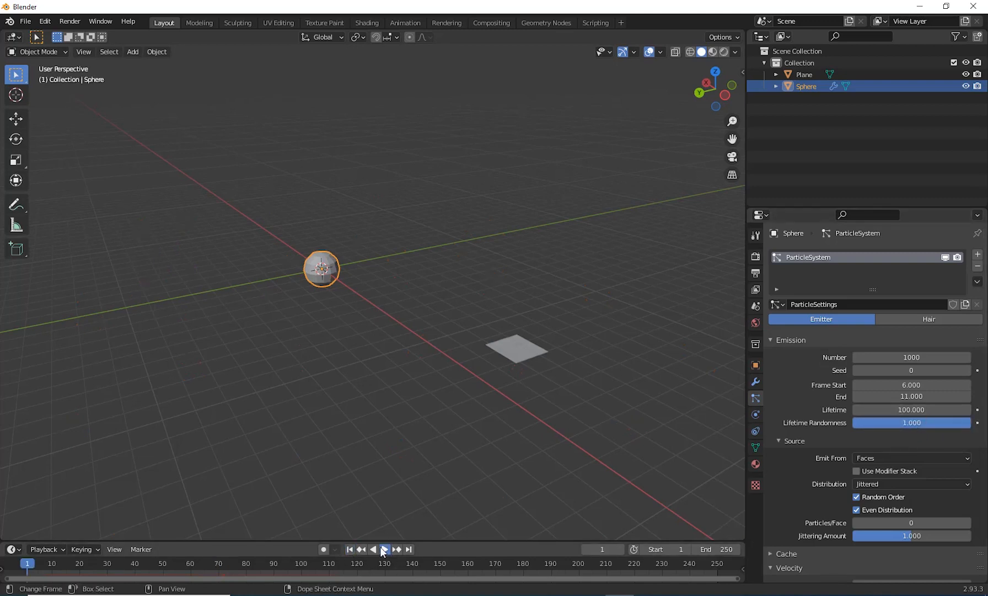
click(384, 550)
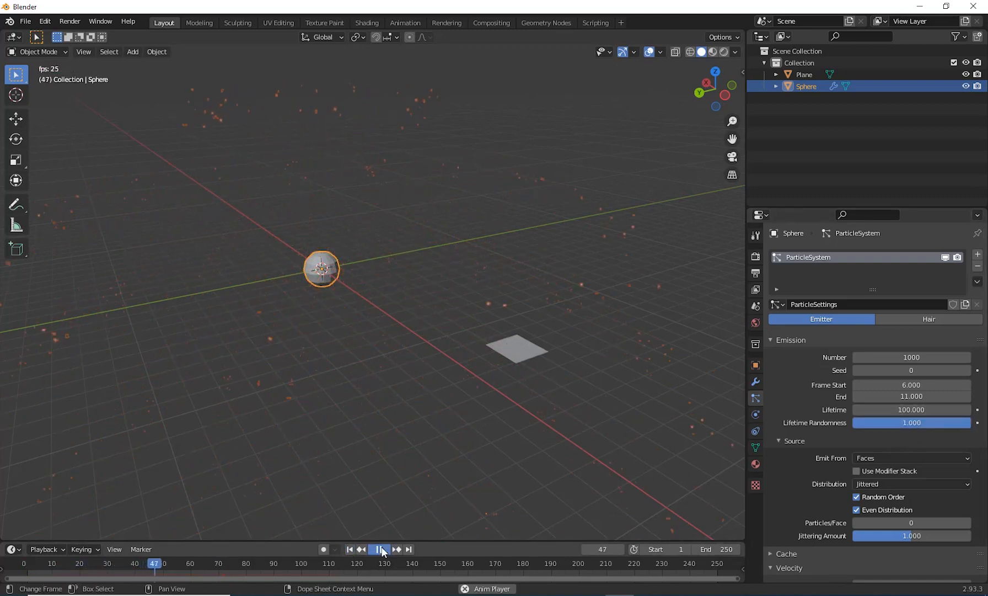
click(383, 550)
Rotate the plane about 95.3° in the view, trackball-rotate it about -2.86° and -36.1°, and deselect it.
middle_drag(387, 364, 577, 363)
click(488, 331)
key(r)
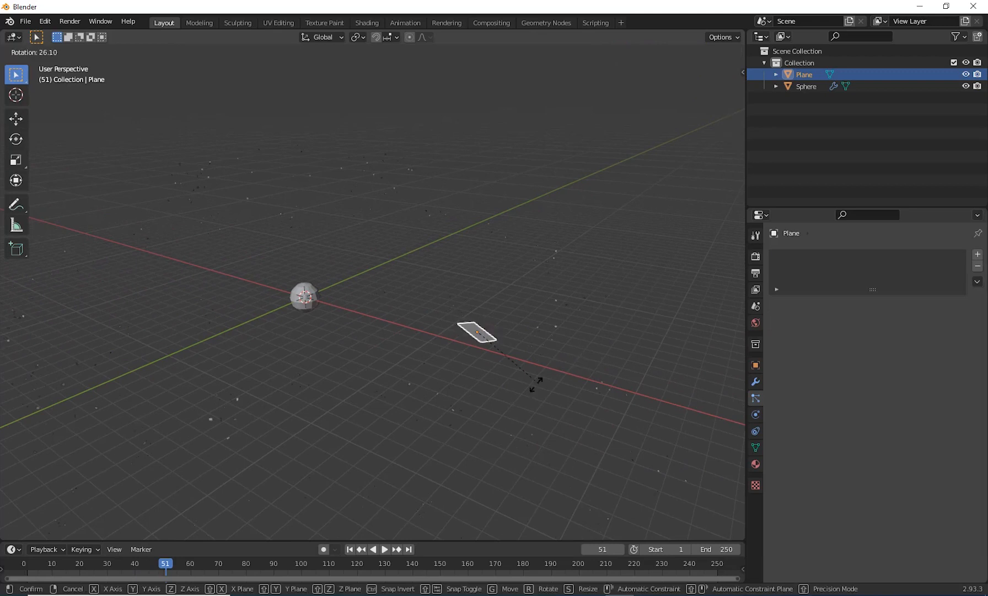
click(452, 407)
middle_drag(452, 407, 494, 347)
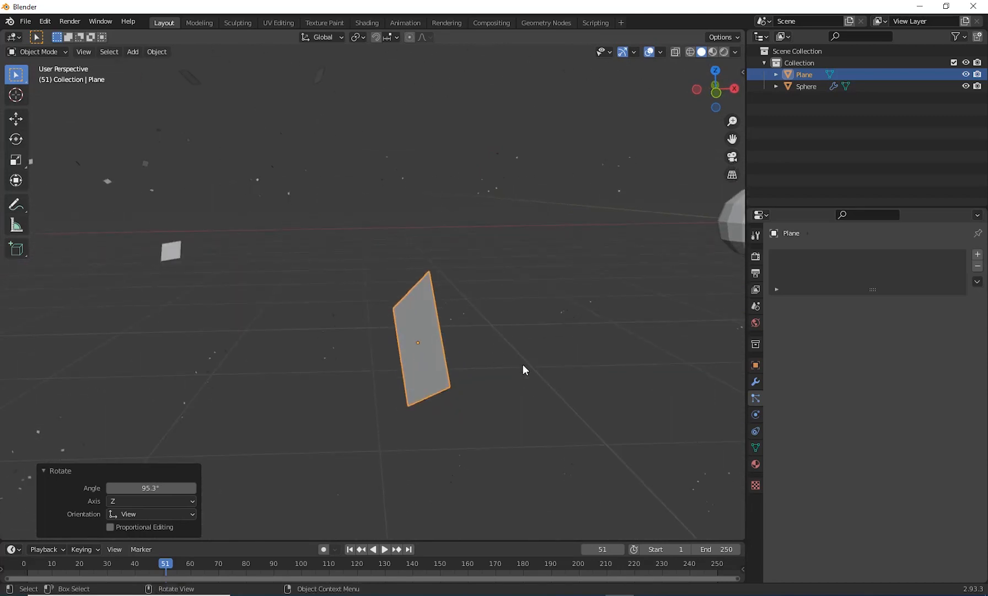
key(r)
key(r)
click(490, 361)
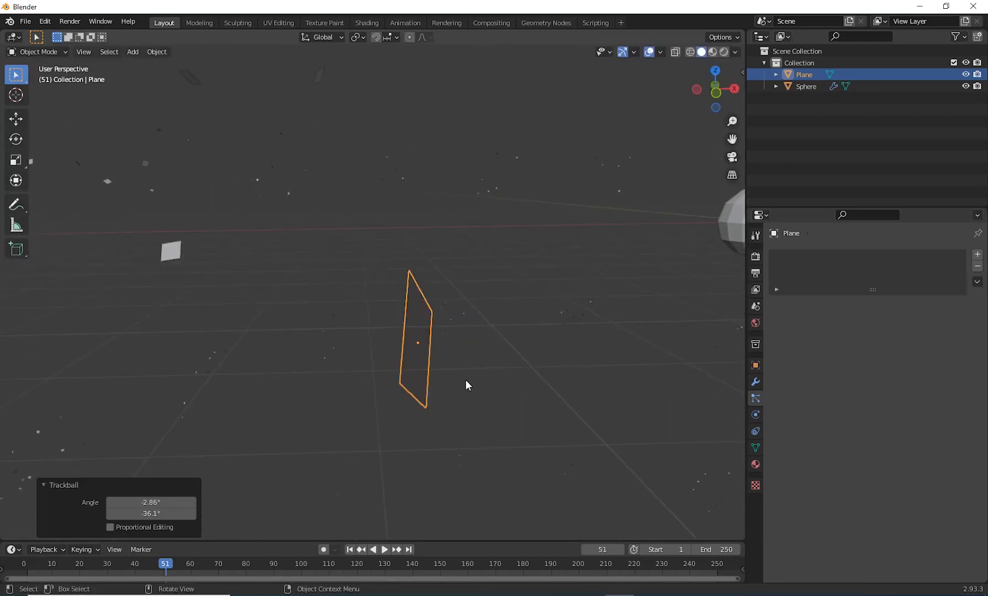
key(alt+a)
Replay the burst from the first frame with the rotated plane as particle shape, and rewind it.
middle_drag(521, 359, 606, 388)
click(349, 549)
click(385, 549)
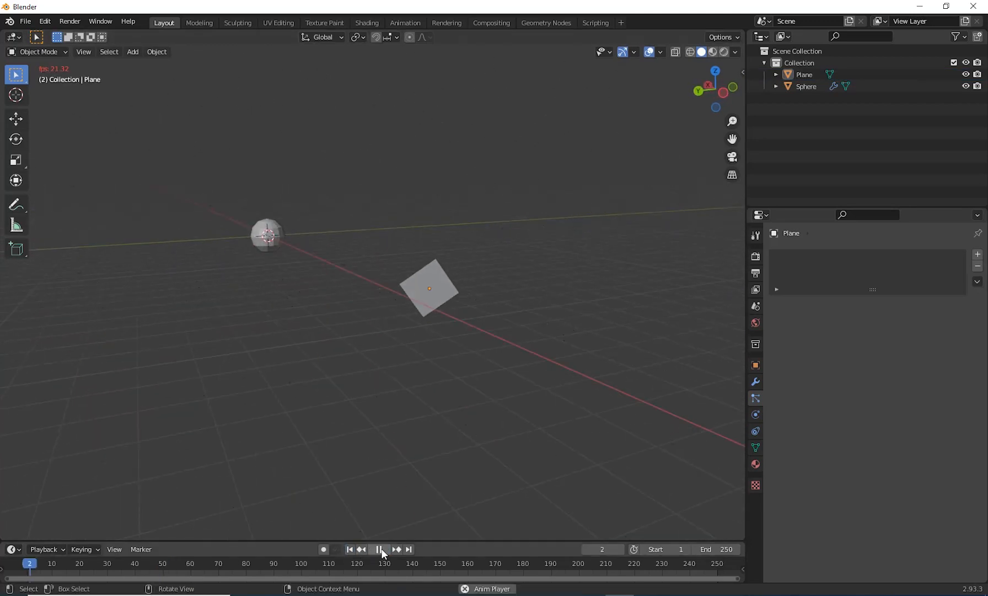
click(380, 550)
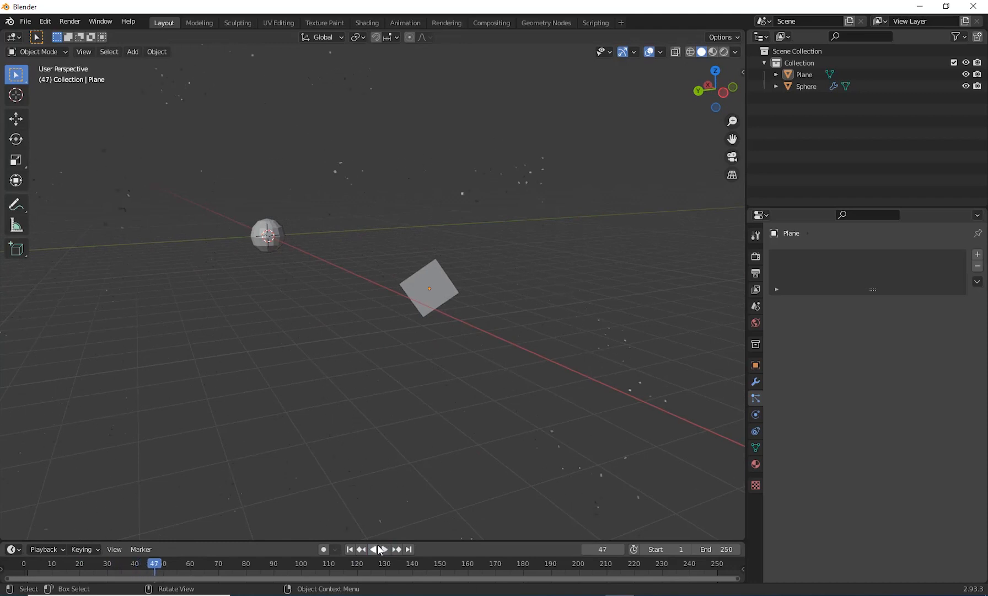
click(349, 549)
shift+middle_drag(320, 329, 369, 400)
scroll(430, 395, up, 1)
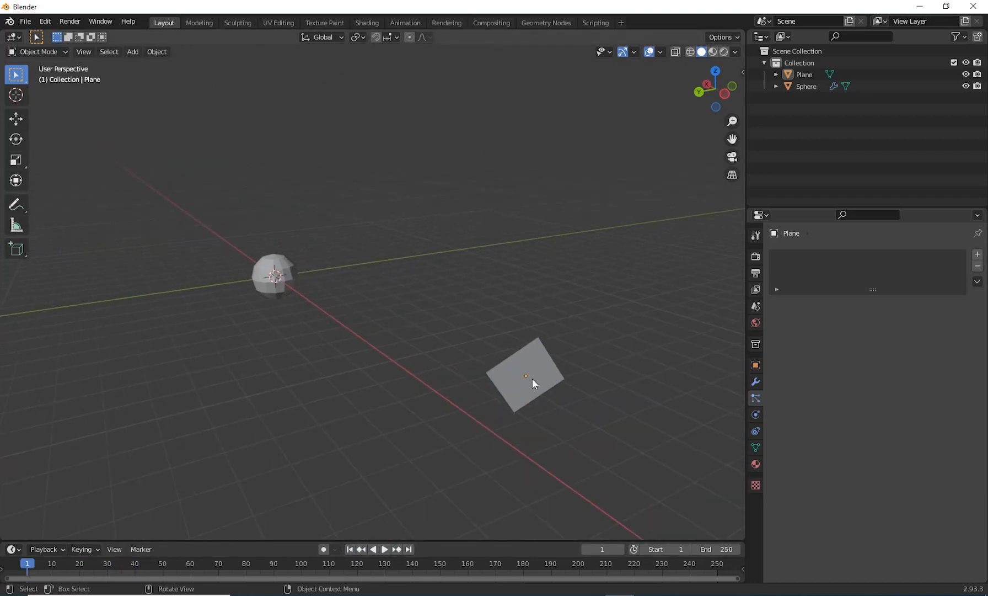
Select the plane, play the burst to frame 17 and examine the particles' orientation around the sphere.
click(532, 379)
middle_drag(485, 450, 450, 466)
click(386, 549)
click(386, 550)
scroll(477, 461, down, 3)
scroll(446, 441, up, 1)
shift+middle_drag(439, 410, 426, 442)
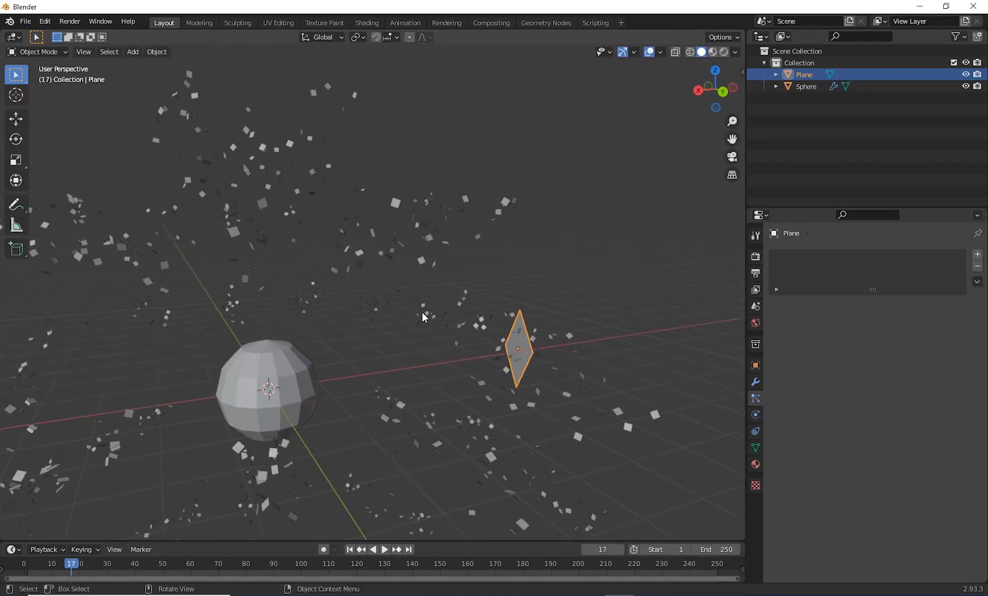
middle_drag(424, 317, 587, 404)
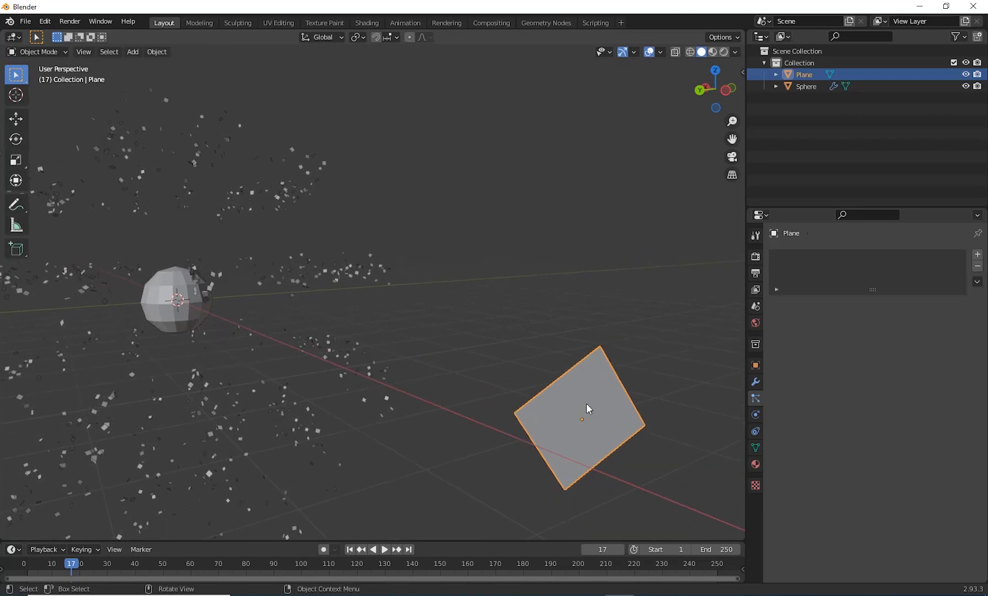
Duplicate the plane and place the copy about 3.4 m above the original.
key(shift+d)
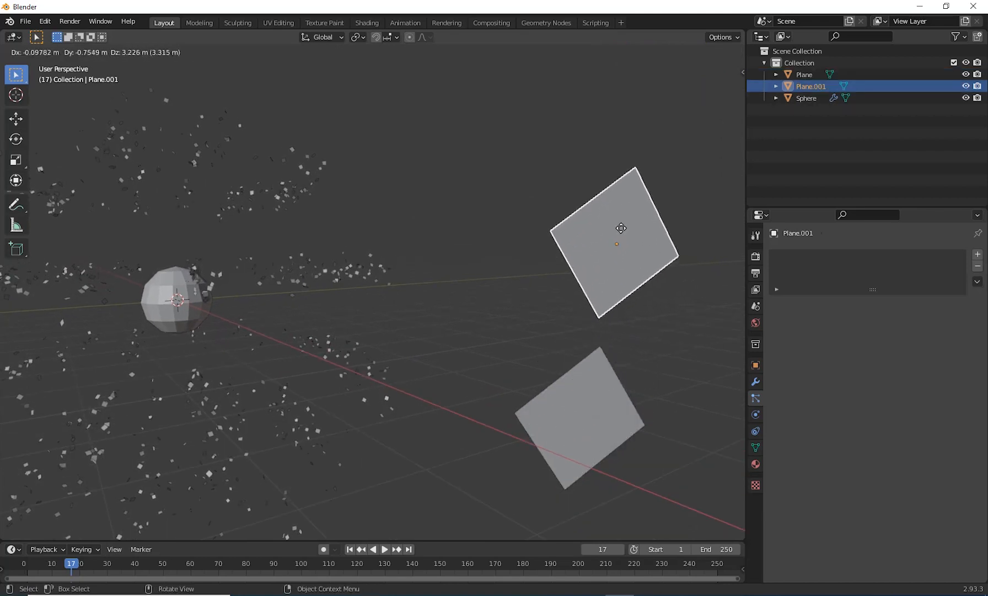
click(619, 227)
middle_drag(653, 338, 573, 411)
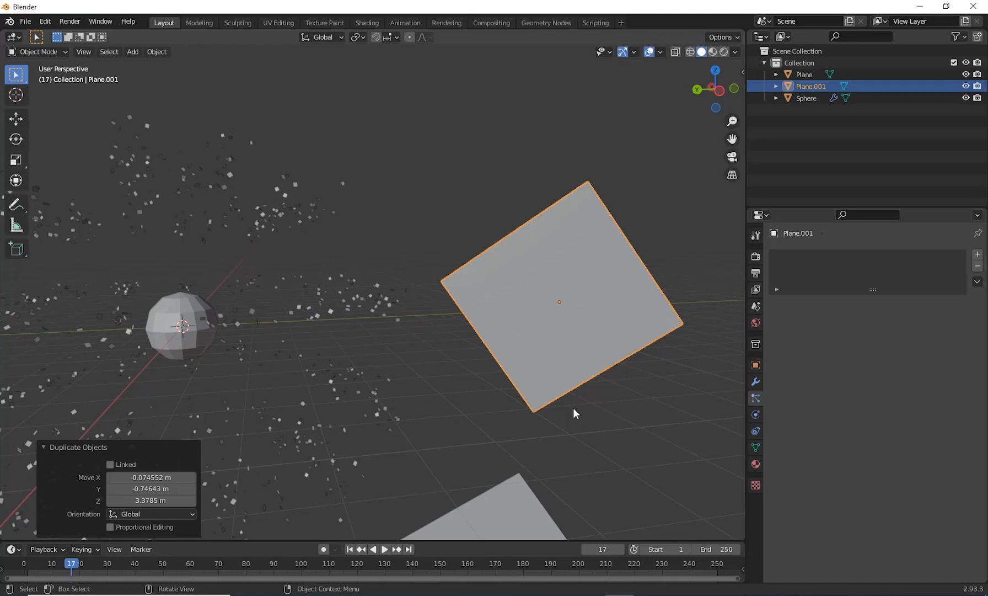
Enter Edit Mode on the duplicated plane and subdivide it with one cut.
key(Tab)
middle_drag(574, 412, 569, 402)
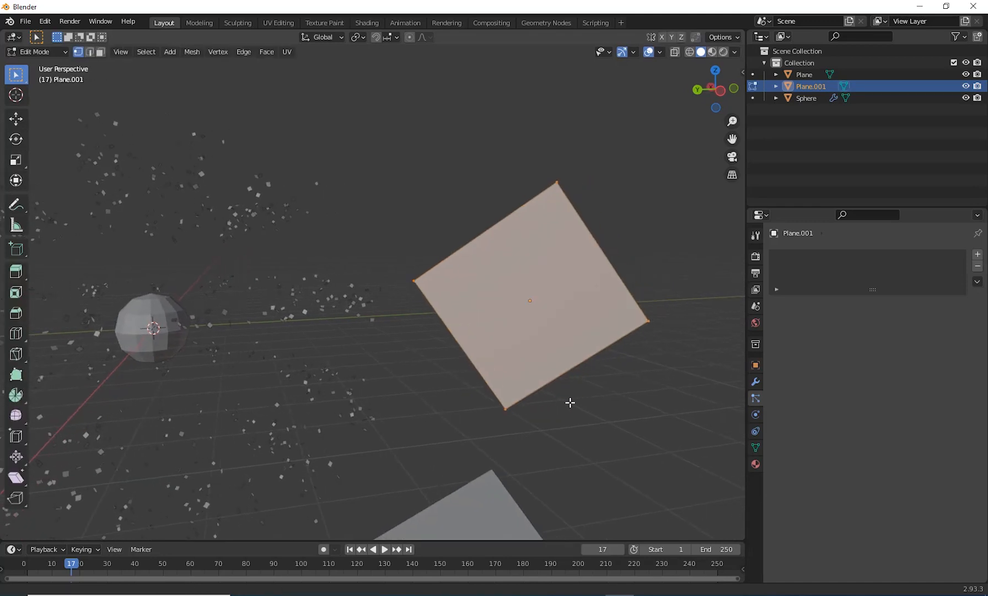
right_click(571, 311)
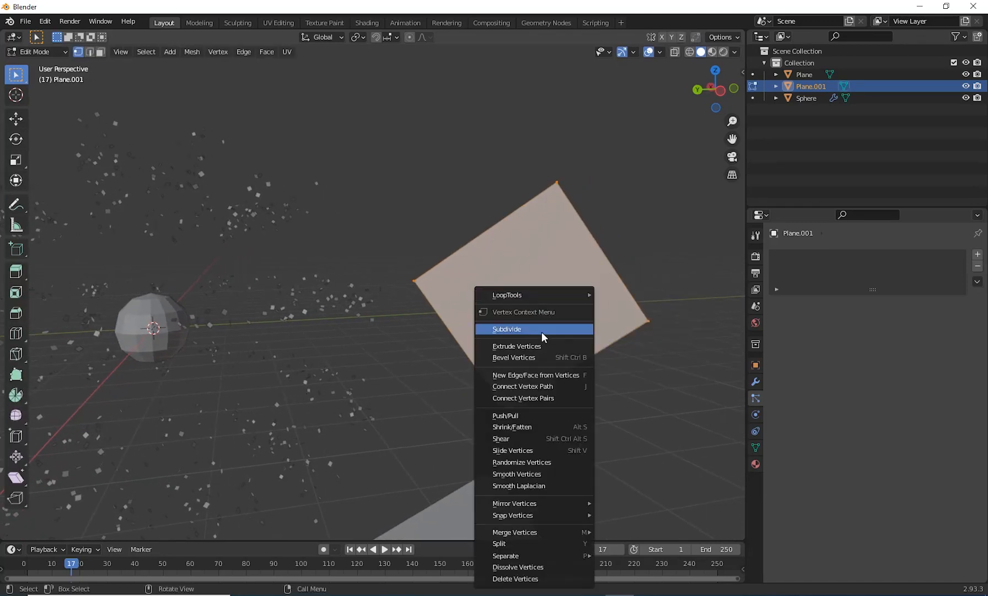
click(541, 331)
shift+middle_drag(575, 380, 556, 395)
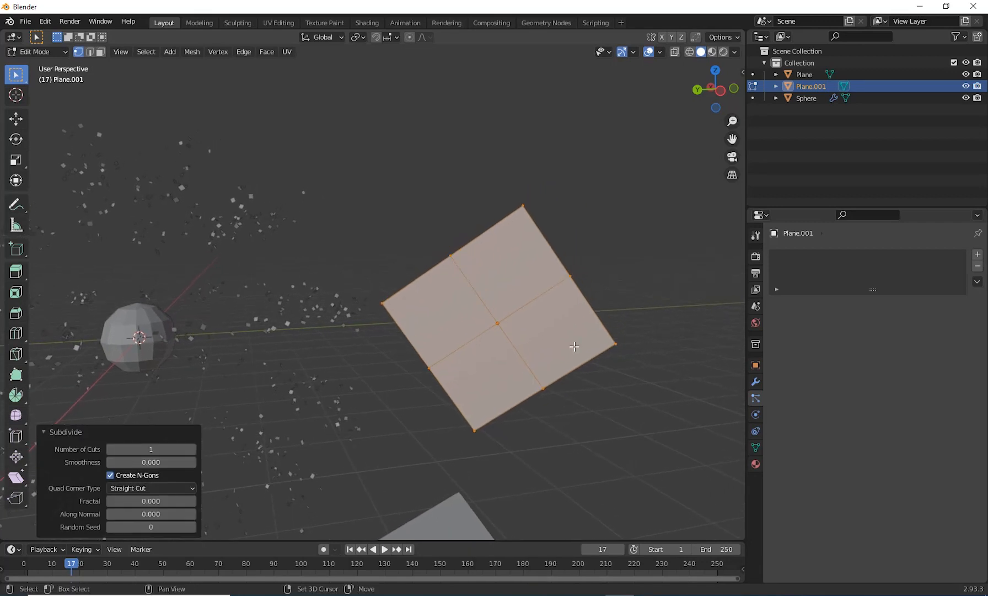
Select the duplicate's four corner vertices and scale them inward to form a four-pointed star.
click(522, 206)
shift+drag(515, 448, 451, 390)
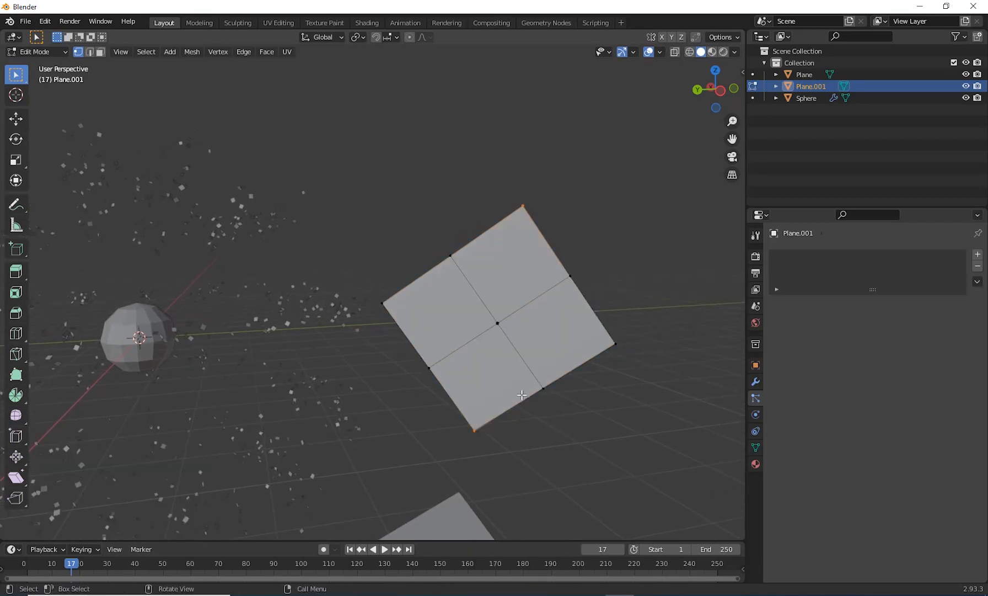
shift+drag(638, 363, 591, 323)
shift+click(384, 303)
key(s)
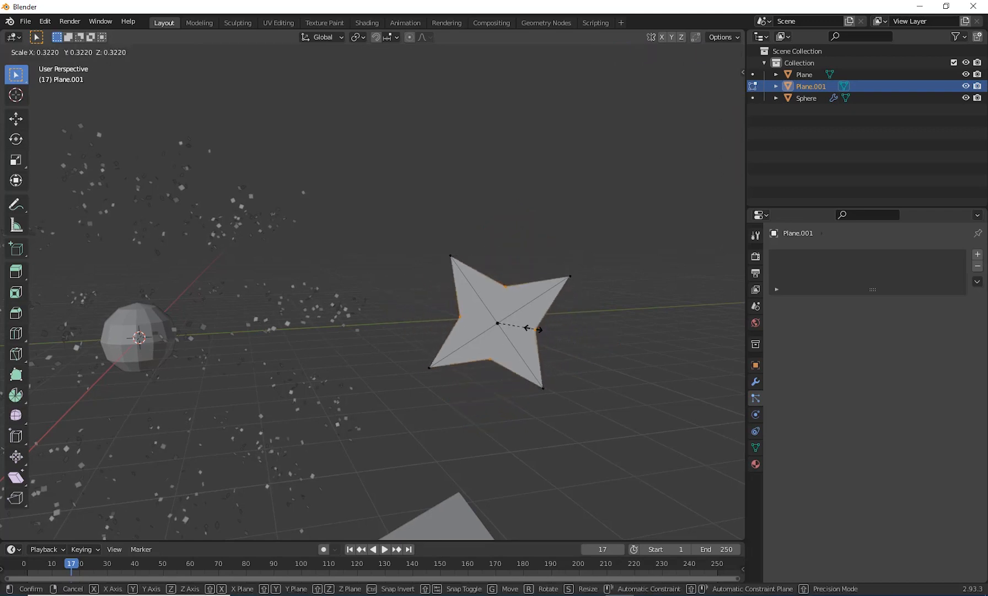
click(528, 325)
mouse_move(528, 325)
middle_down()
mouse_move(527, 397)
mouse_move(556, 400)
mouse_move(550, 412)
mouse_move(528, 333)
middle_up()
Select all vertices of the star, rescale the whole shape and clear the vertex selection.
drag(445, 248, 630, 406)
key(s)
click(633, 400)
middle_drag(633, 399, 563, 390)
click(498, 367)
shift+middle_drag(498, 367, 514, 353)
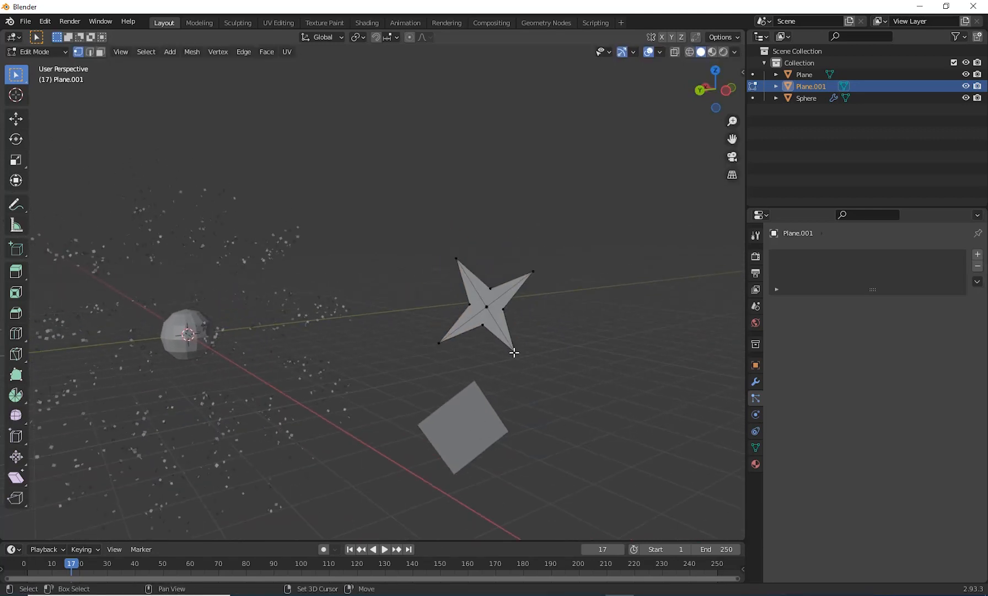
Return to Object Mode, duplicate the four-pointed star and place the copy about 4.7 m from it, beside the square plane.
key(Tab)
click(587, 388)
click(506, 350)
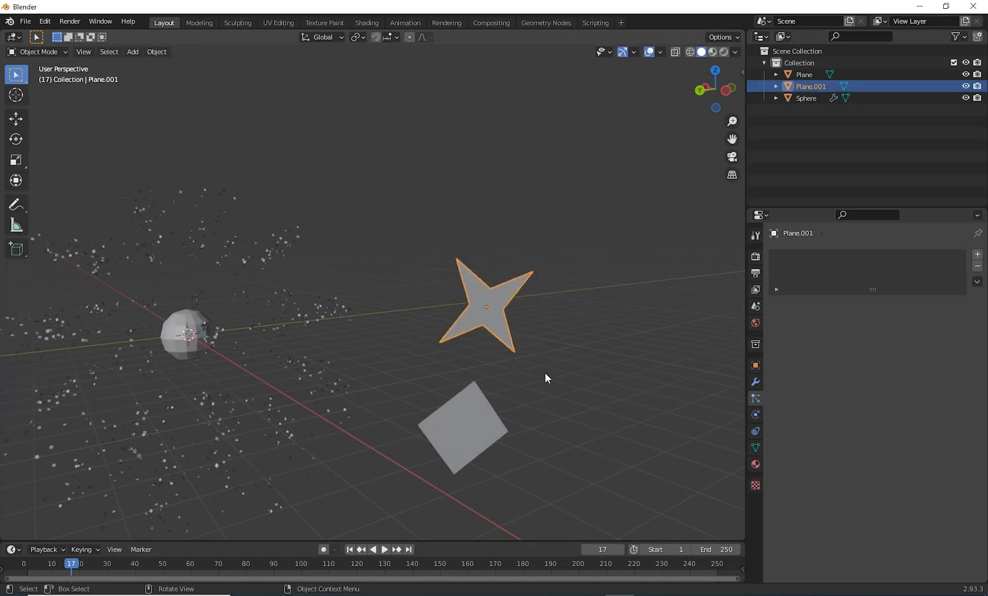
key(shift+d)
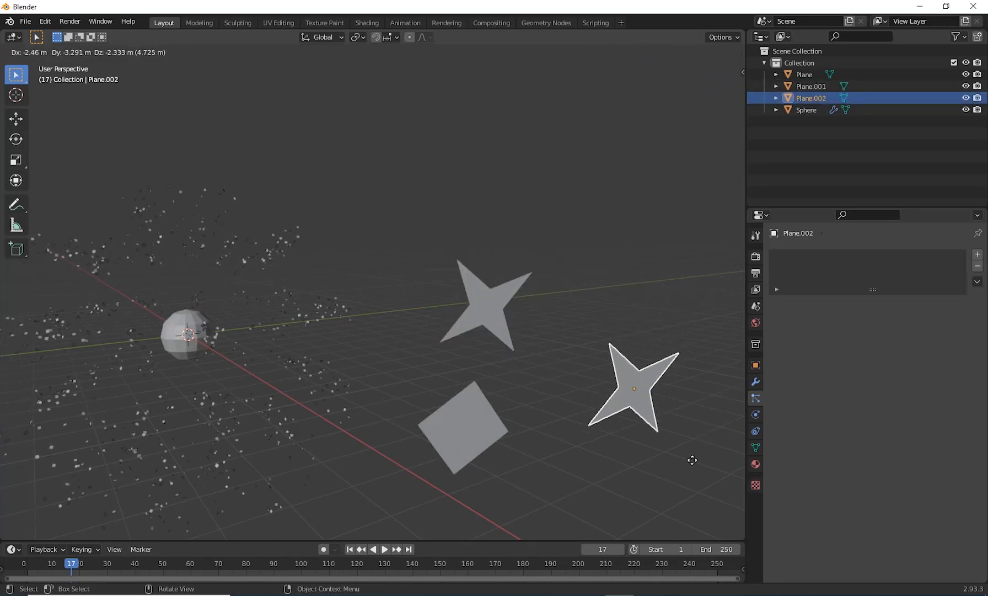
click(691, 460)
shift+middle_drag(690, 460, 546, 419)
scroll(570, 434, up, 1)
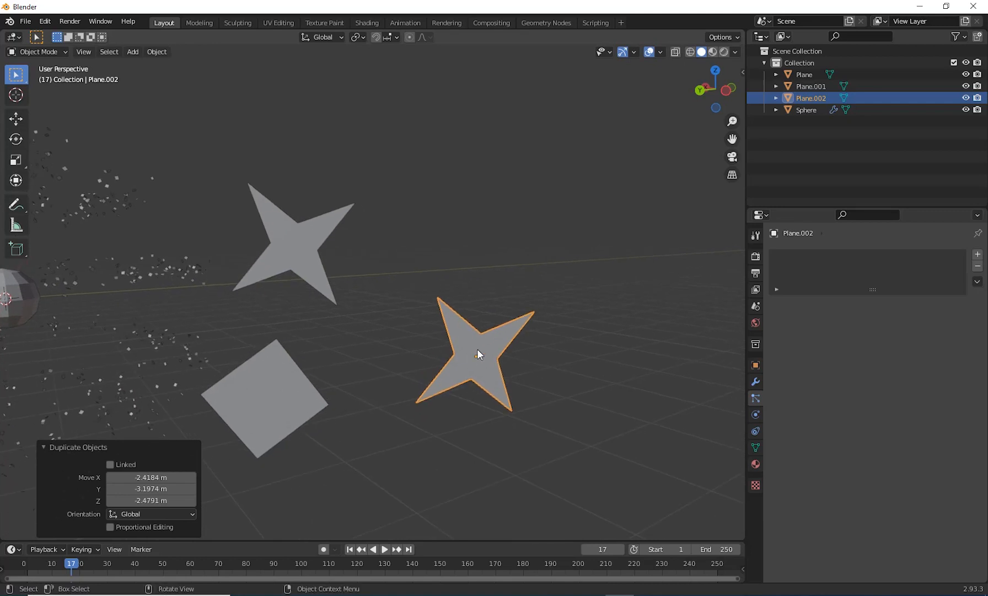
In Edit Mode on the star copy, move three of its inner vertices outward to straighten the edges between the points.
key(Tab)
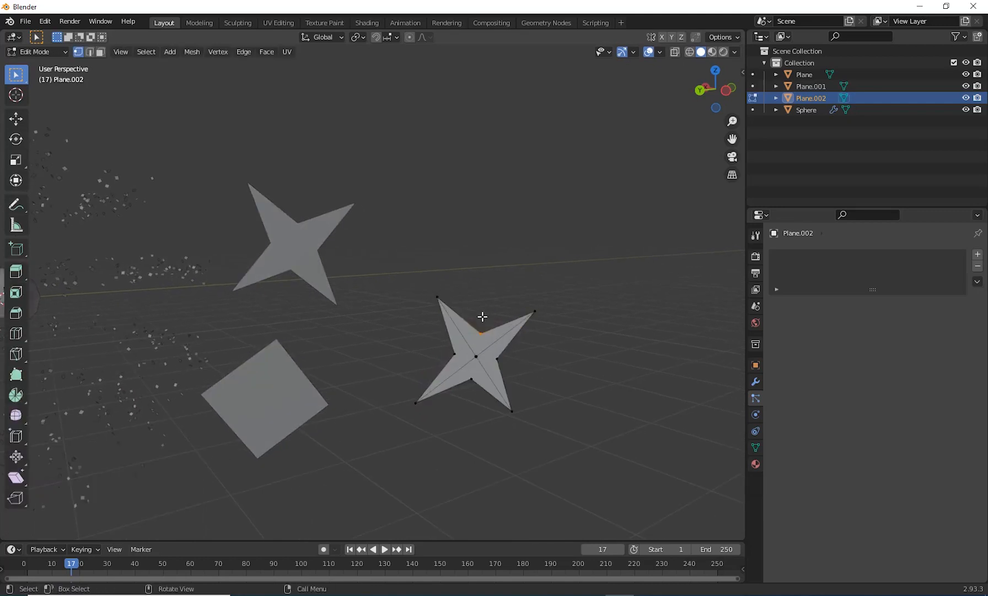
key(g)
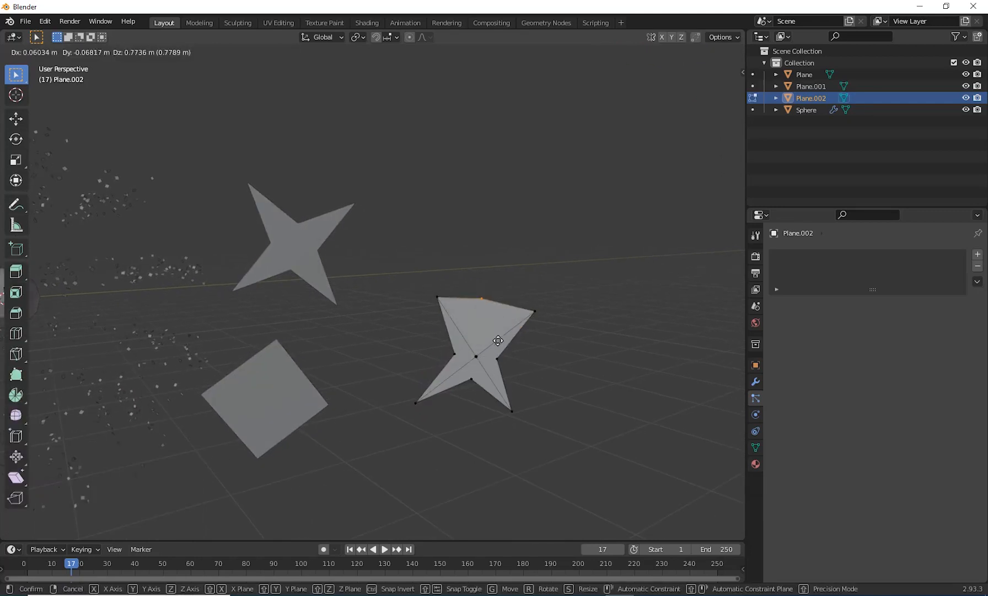
click(499, 342)
click(497, 359)
key(g)
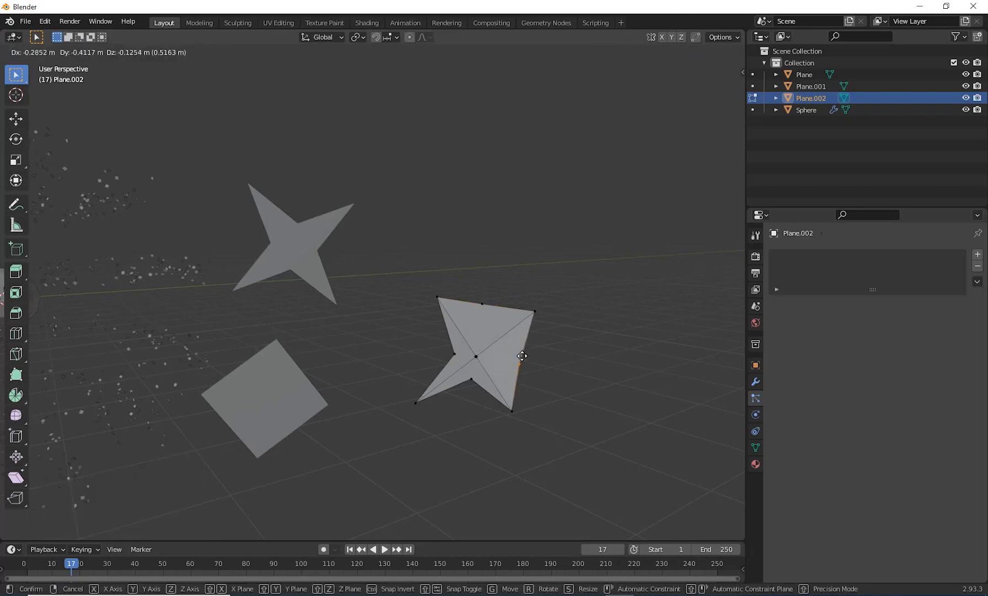
click(518, 364)
drag(465, 360, 440, 337)
key(g)
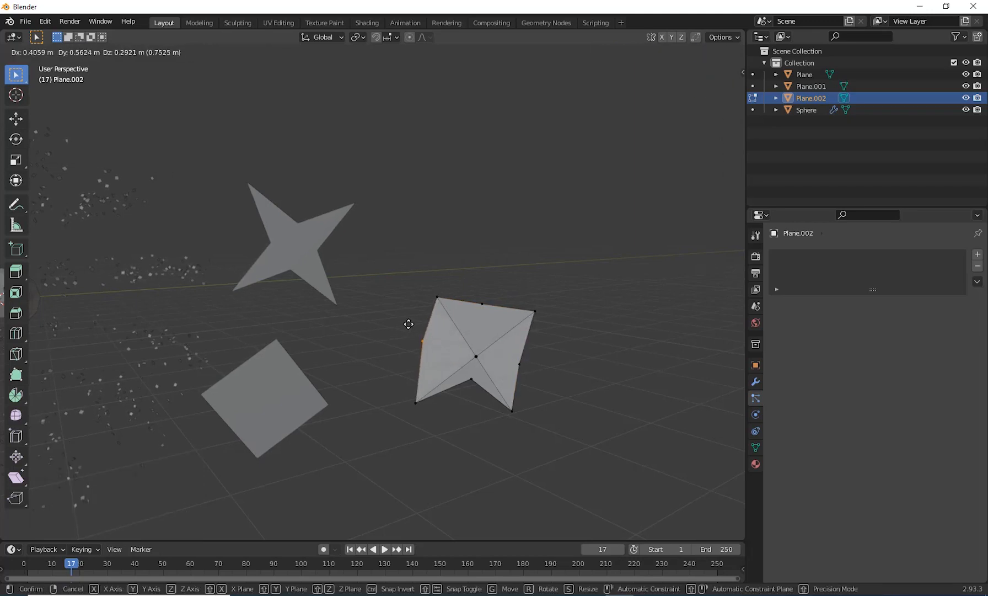
click(412, 326)
Move the copy's lower-left corner vertex in next to the center and nudge the right edge's middle vertex slightly outward.
click(416, 402)
key(g)
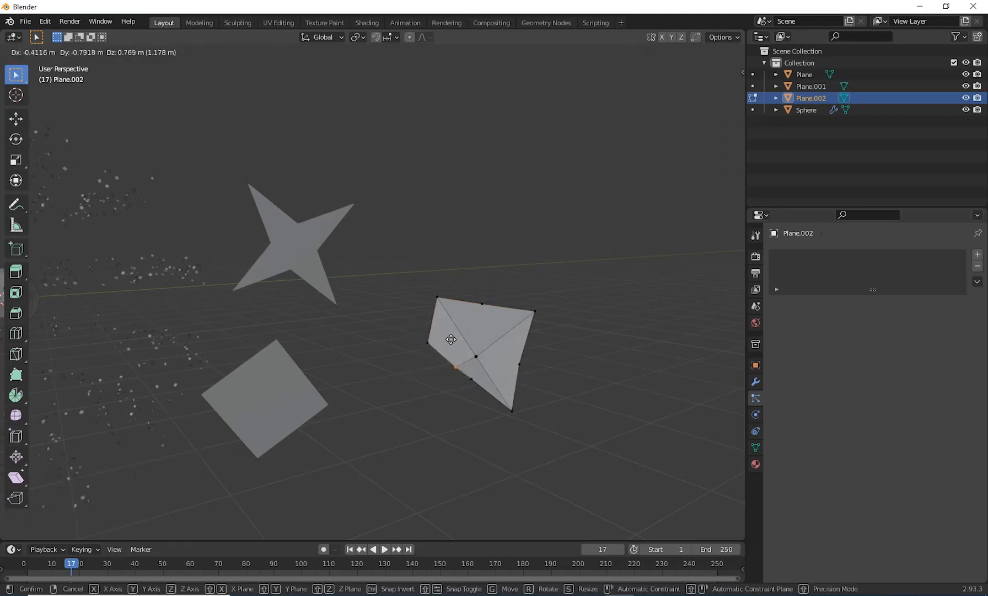
click(472, 357)
drag(458, 395, 481, 377)
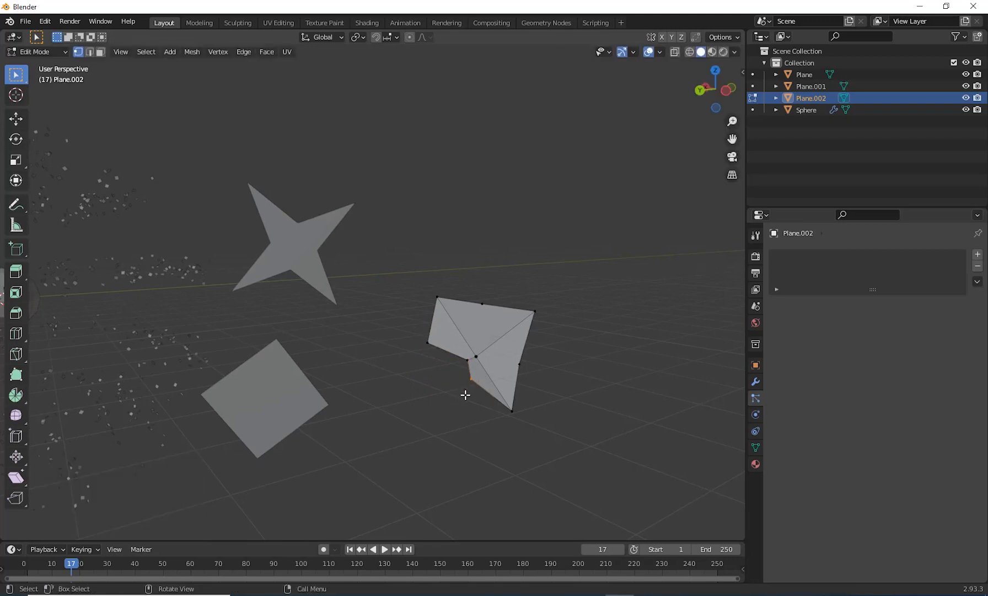
drag(545, 380, 525, 363)
key(g)
click(535, 376)
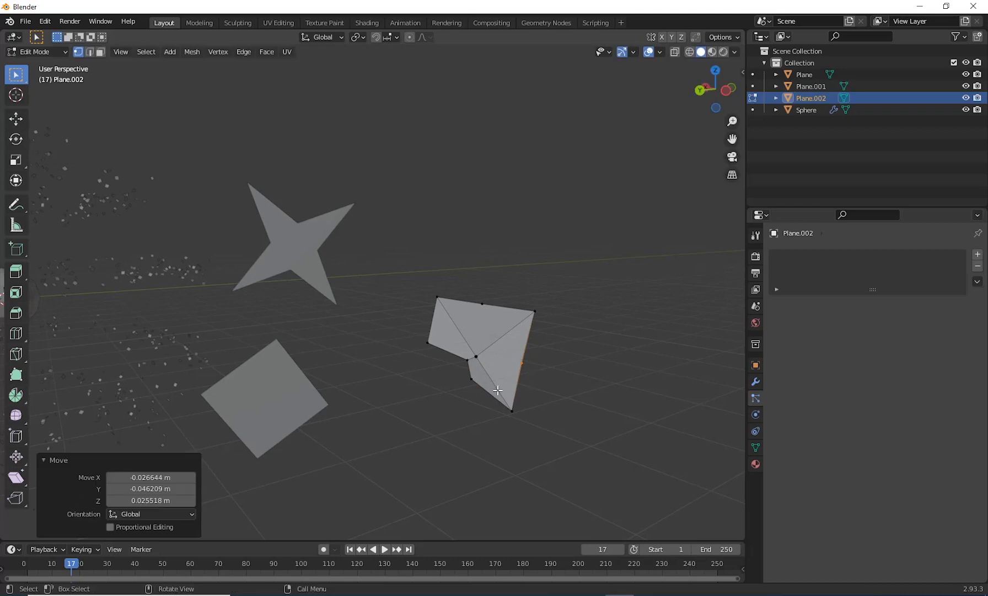
Delete the two leftover faces at the copy's lower-left side to form a triangle.
key(3)
click(481, 380)
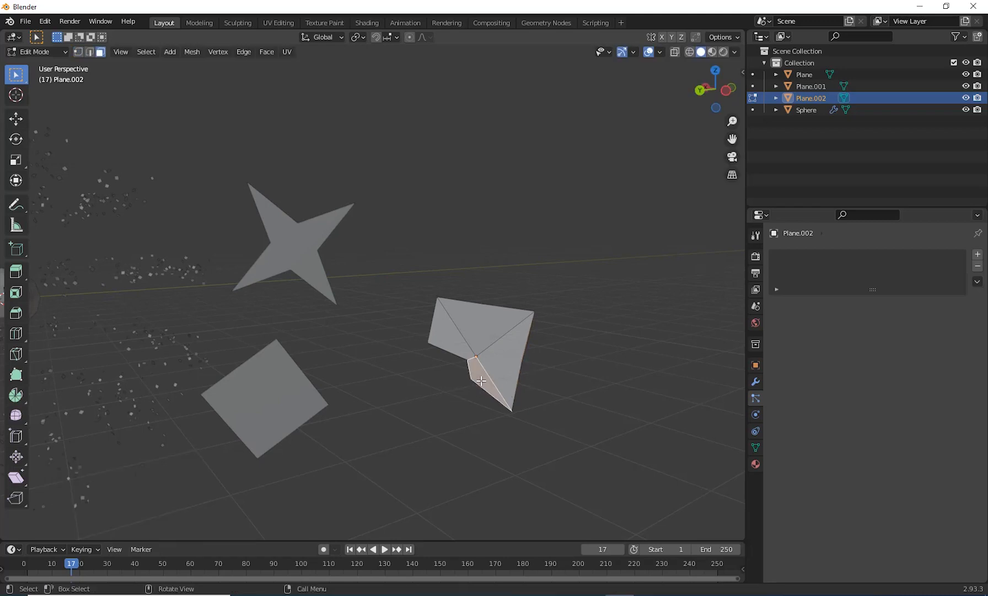
shift+click(451, 346)
key(x)
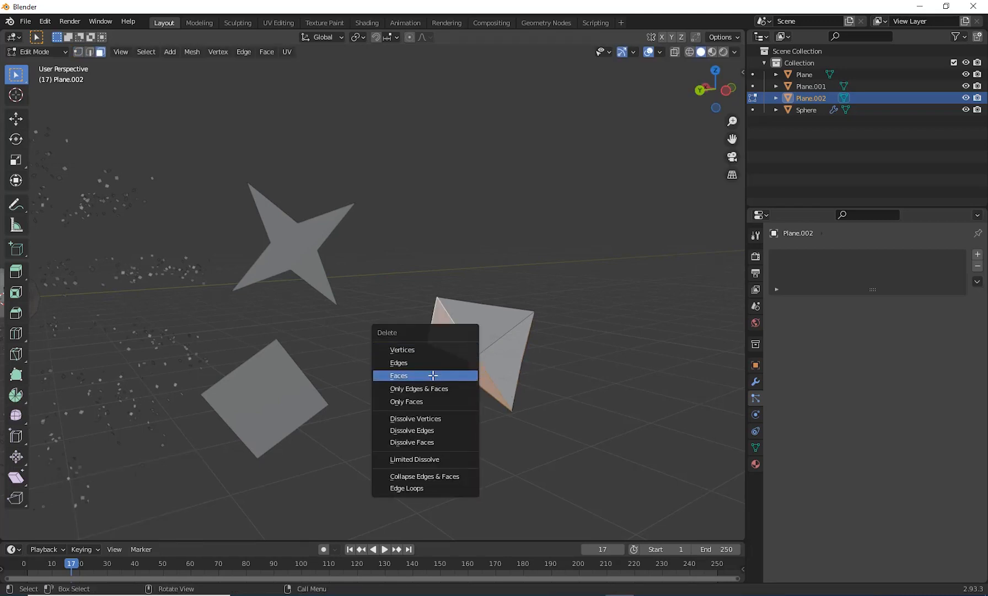
click(435, 376)
scroll(553, 423, down, 3)
middle_drag(504, 405, 558, 390)
scroll(514, 409, up, 3)
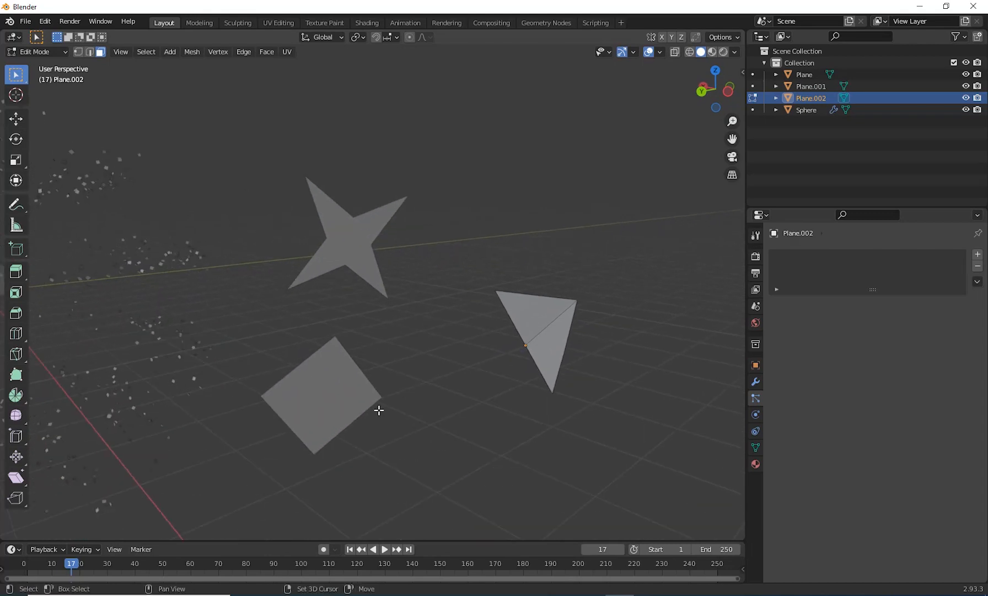
shift+middle_drag(379, 408, 385, 441)
scroll(474, 467, down, 2)
middle_drag(474, 468, 475, 406)
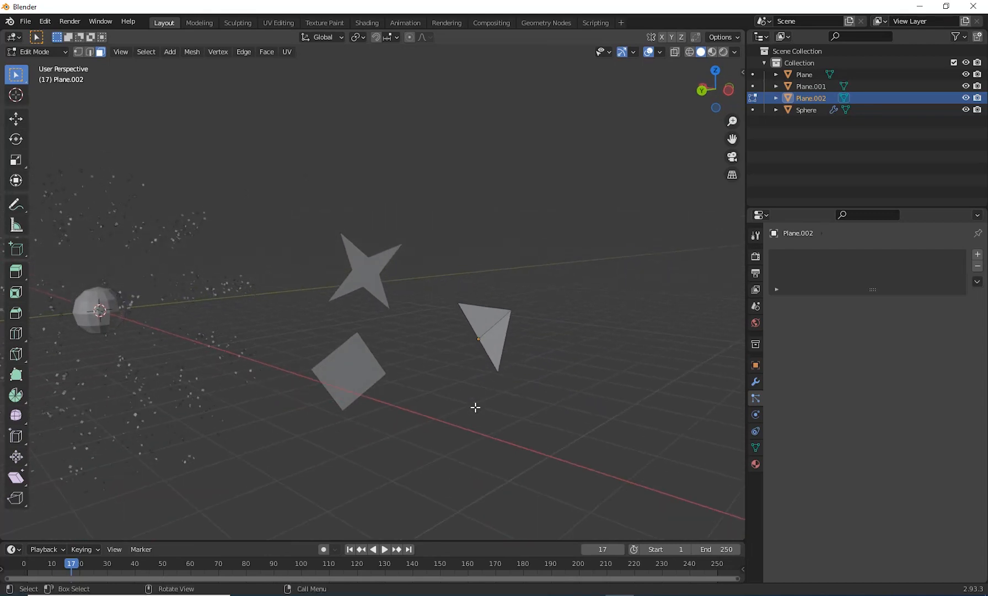
Return to Object Mode and select the original square plane.
key(Tab)
click(554, 417)
middle_drag(420, 423, 400, 411)
click(399, 407)
scroll(441, 418, down, 1)
middle_drag(469, 418, 485, 429)
shift+middle_drag(419, 306, 437, 317)
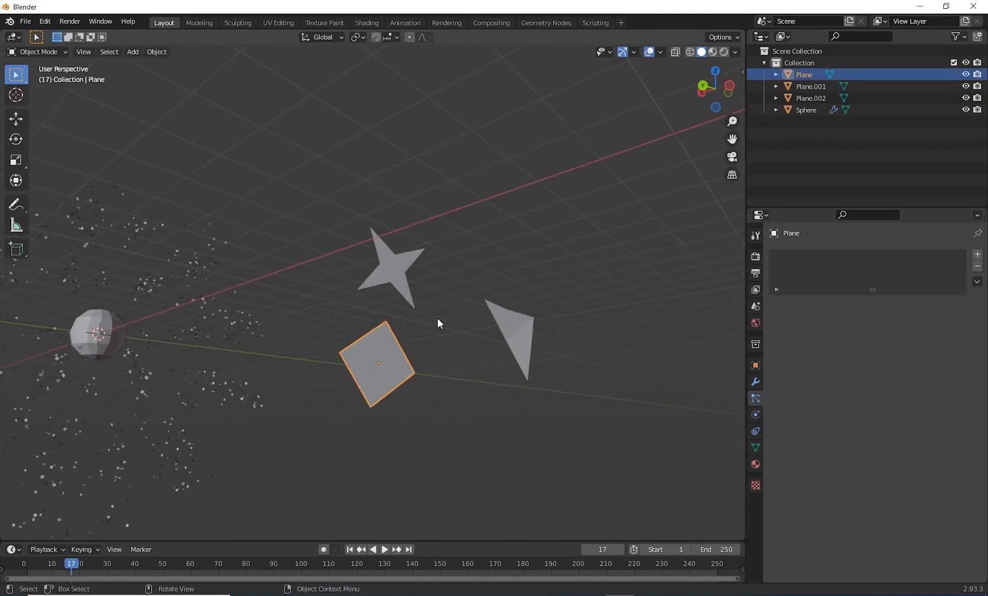
shift+middle_drag(453, 379, 499, 346)
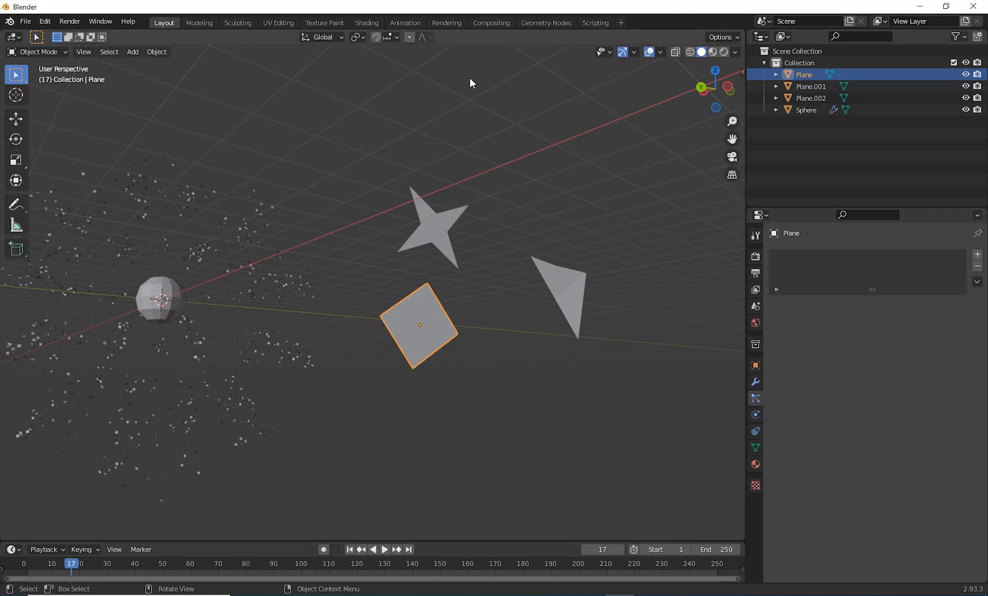
click(378, 38)
middle_drag(487, 348, 480, 328)
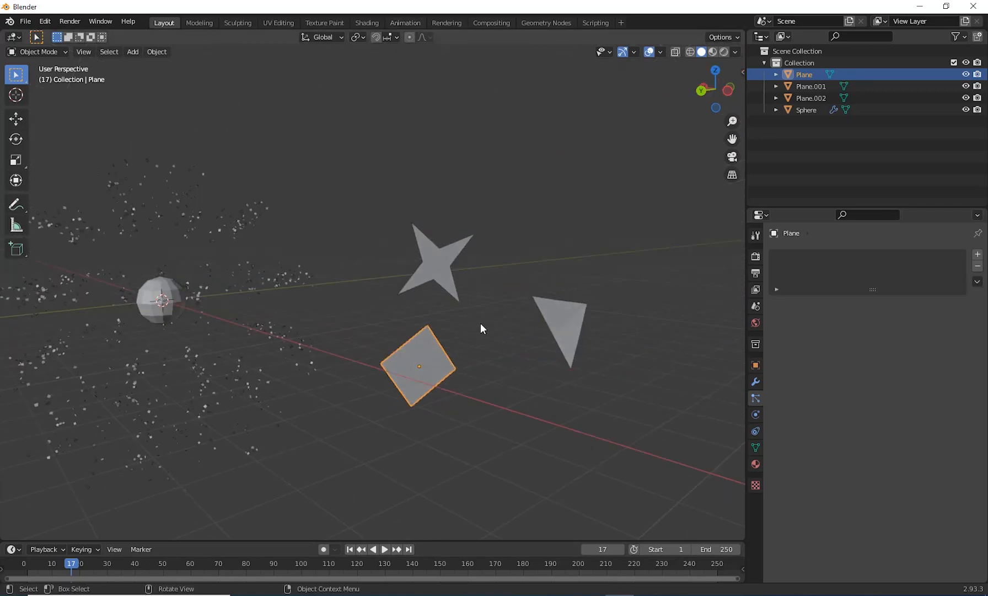
Switch to the Shading workspace and create a new material for the square plane.
click(367, 22)
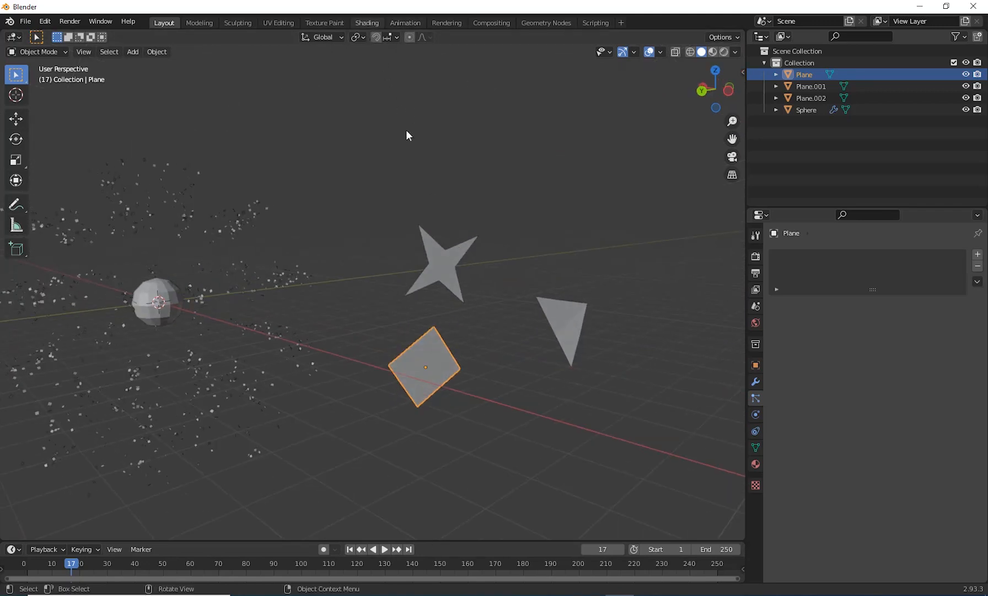
scroll(555, 226, up, 2)
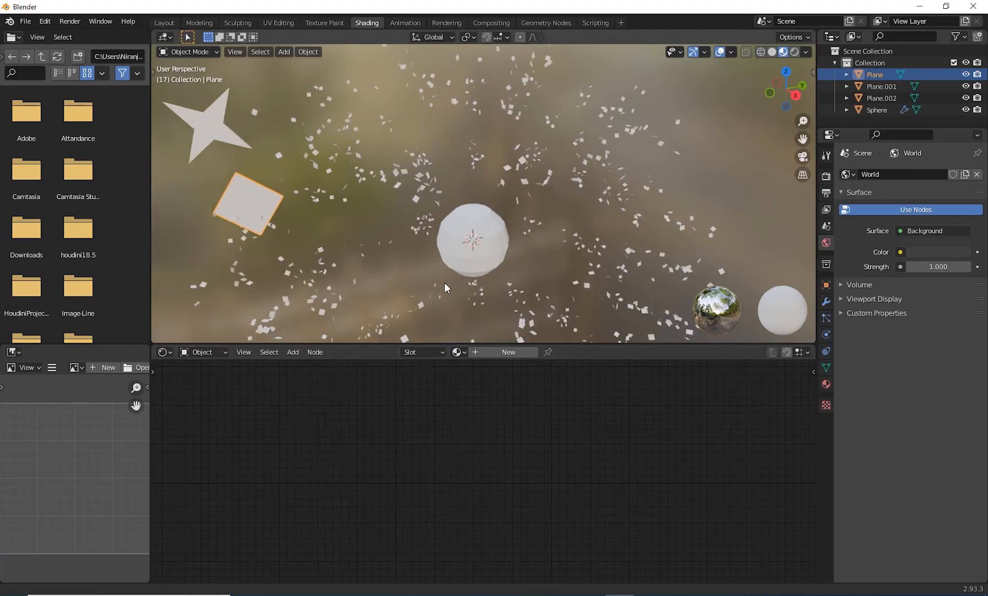
shift+middle_drag(445, 283, 752, 315)
middle_drag(544, 265, 557, 267)
scroll(450, 244, up, 2)
shift+middle_drag(449, 243, 499, 265)
scroll(552, 290, up, 1)
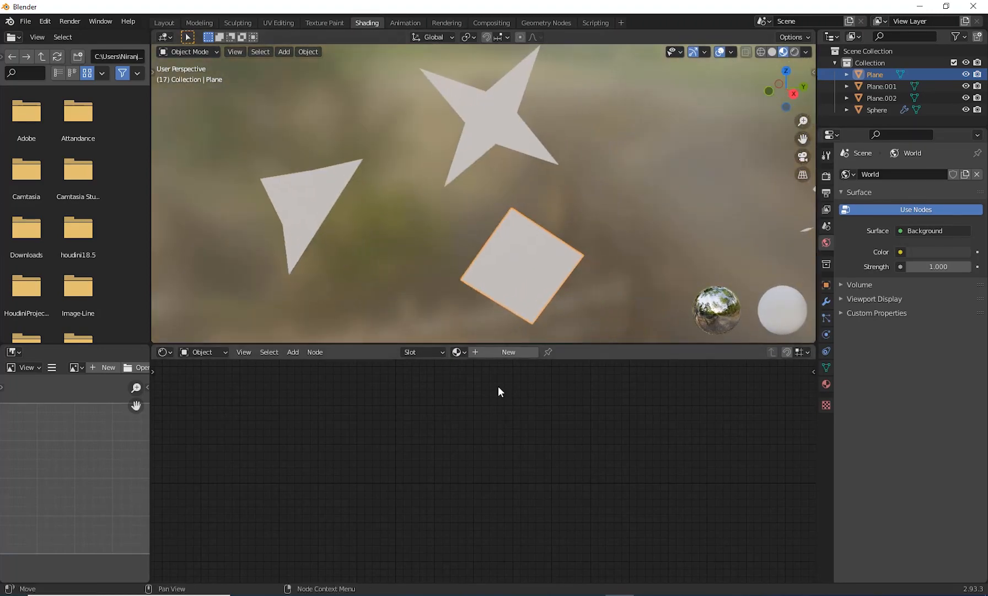
click(493, 353)
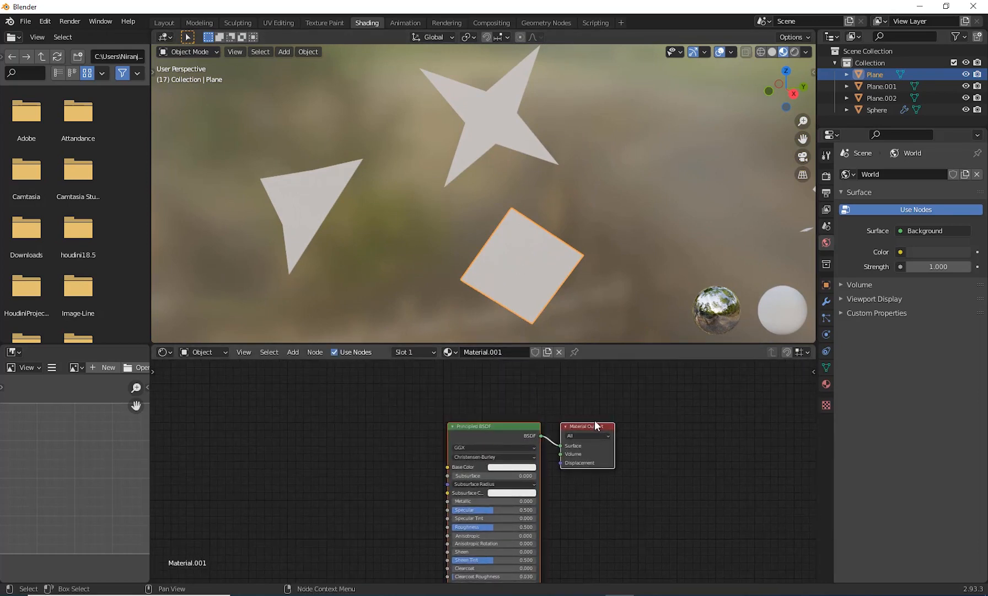
Delete the Principled BSDF node from the plane's material and reposition the Material Output node.
drag(616, 429, 649, 411)
drag(506, 423, 493, 440)
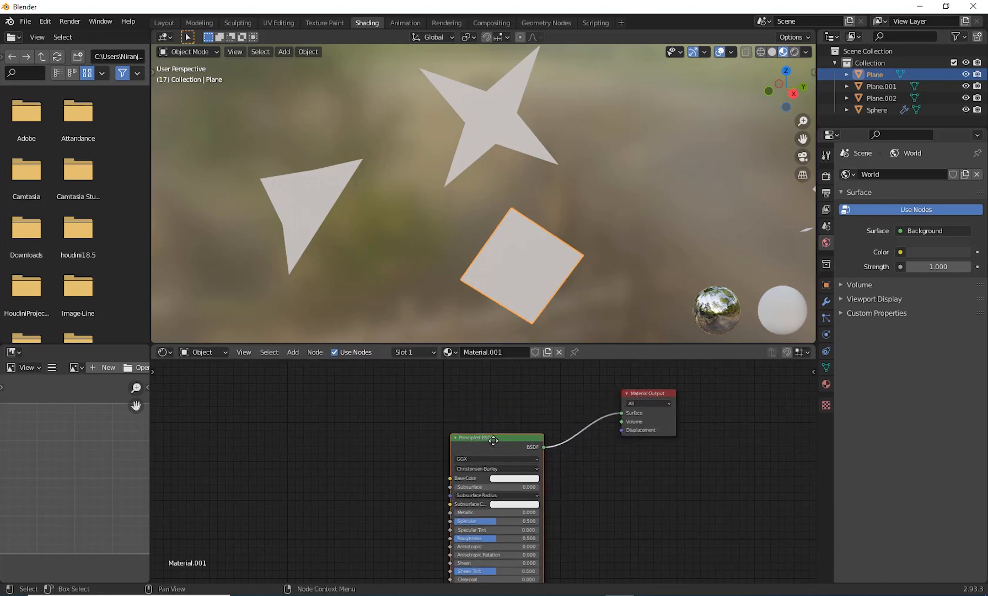
key(x)
drag(655, 394, 623, 438)
scroll(560, 445, up, 5)
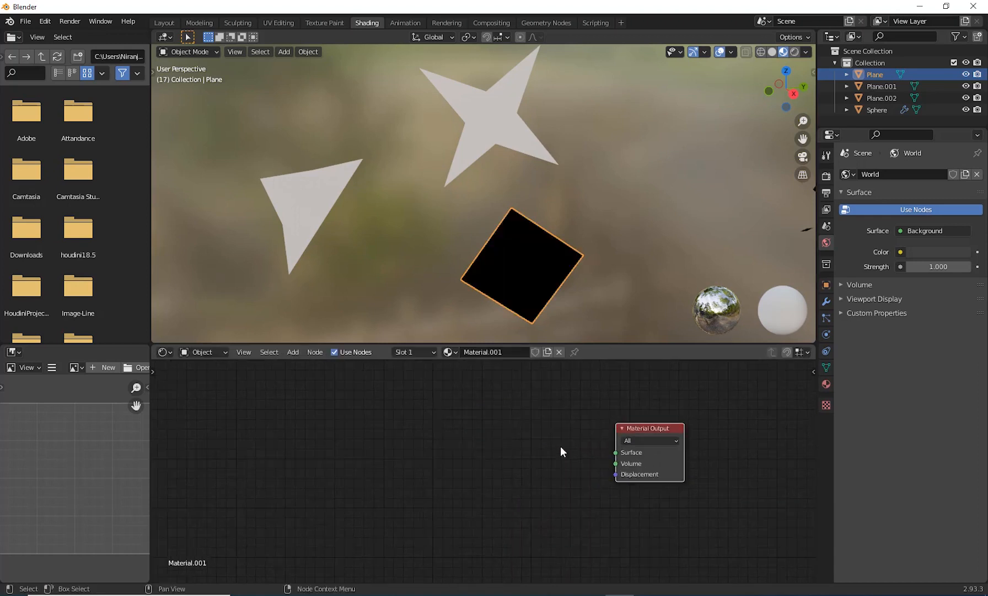
middle_drag(501, 469, 411, 467)
Add an Emission shader with strength 4.8 and connect it to the Material Output's Surface input.
key(shift+a)
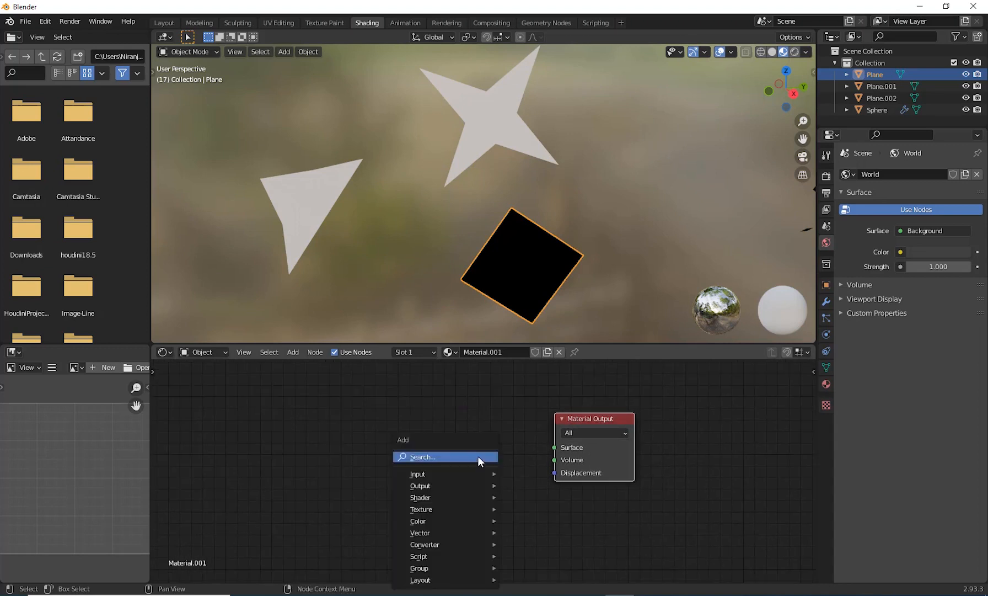
click(467, 457)
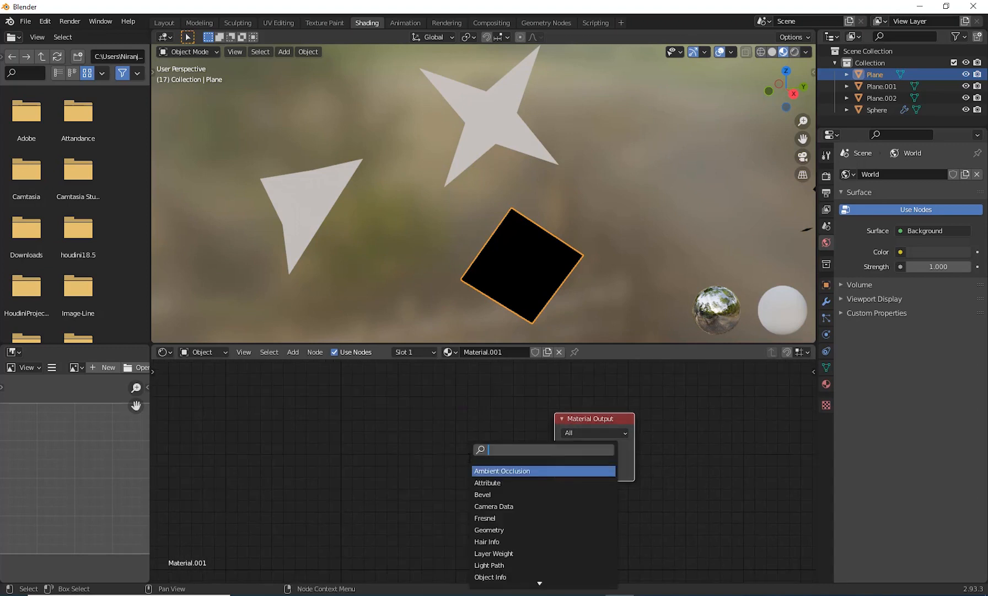
text(emis)
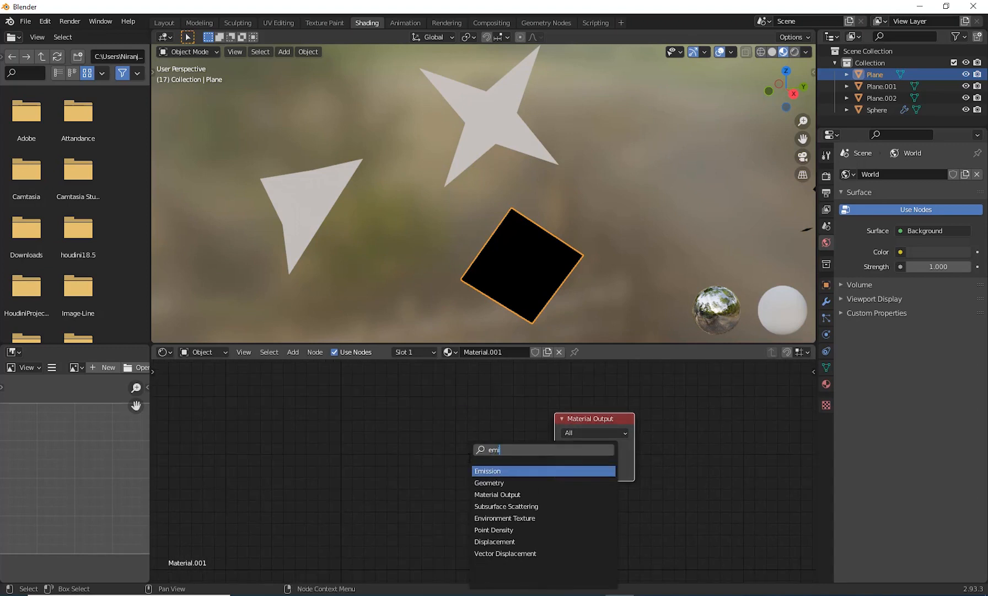
click(488, 470)
drag(455, 442, 554, 447)
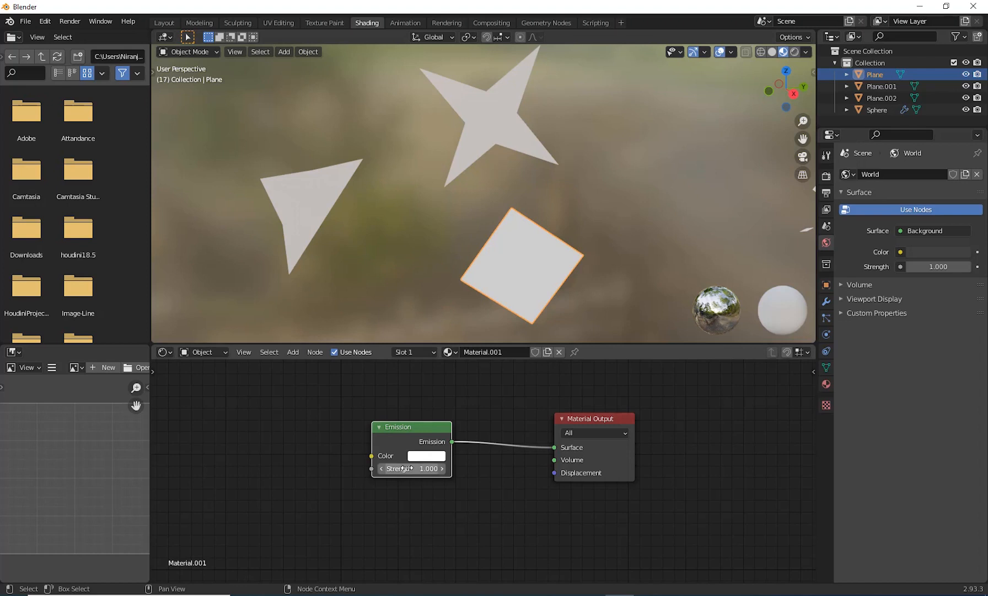
drag(407, 468, 486, 468)
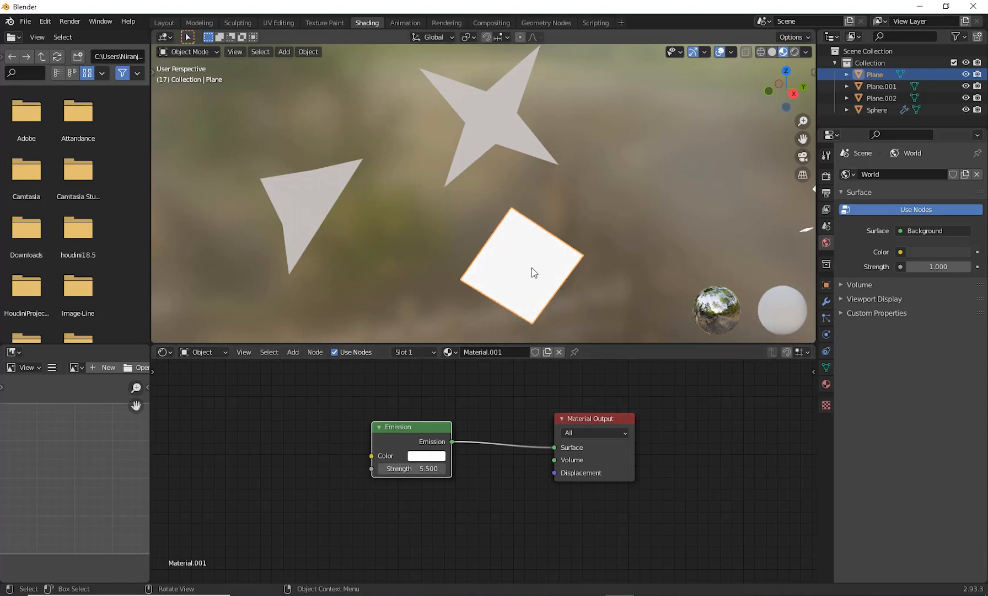
drag(418, 468, 407, 468)
Enable Bloom in the Eevee render settings and switch the viewport to Rendered shading.
click(825, 175)
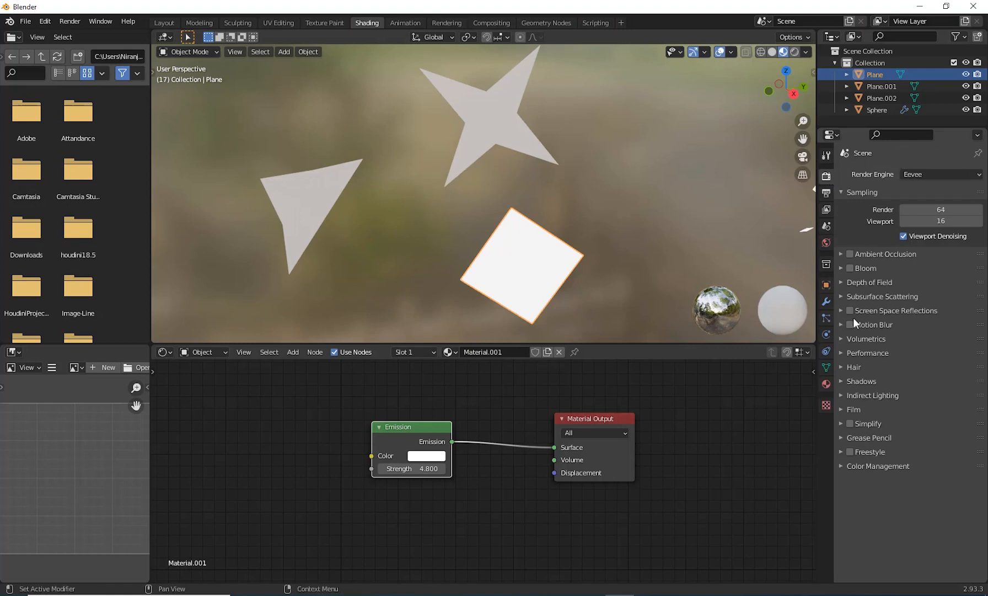
click(850, 268)
mouse_move(612, 276)
middle_down()
mouse_move(575, 270)
mouse_move(586, 291)
mouse_move(636, 280)
middle_up()
click(795, 51)
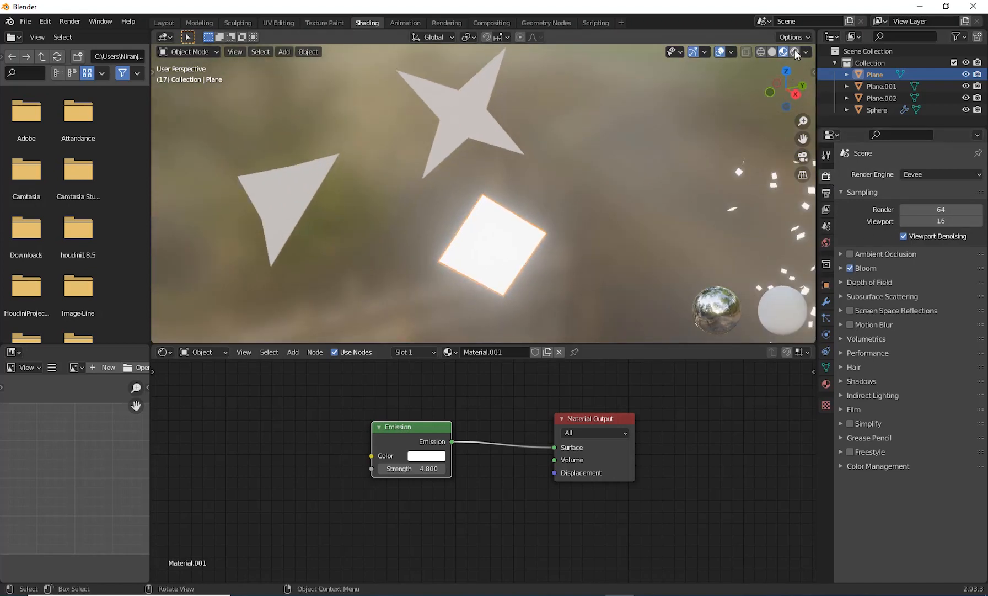
middle_drag(650, 221, 552, 260)
Enlarge the 3D viewport's share of the workspace and reposition the Emission node in the node editor.
drag(505, 344, 505, 413)
scroll(539, 552, up, 2)
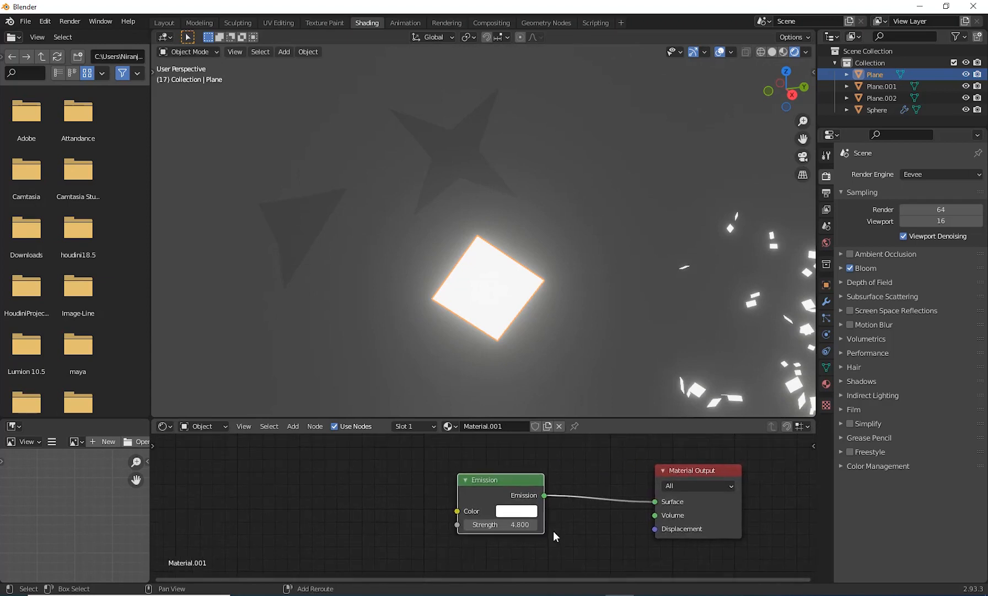
middle_drag(579, 533, 612, 516)
drag(543, 461, 531, 483)
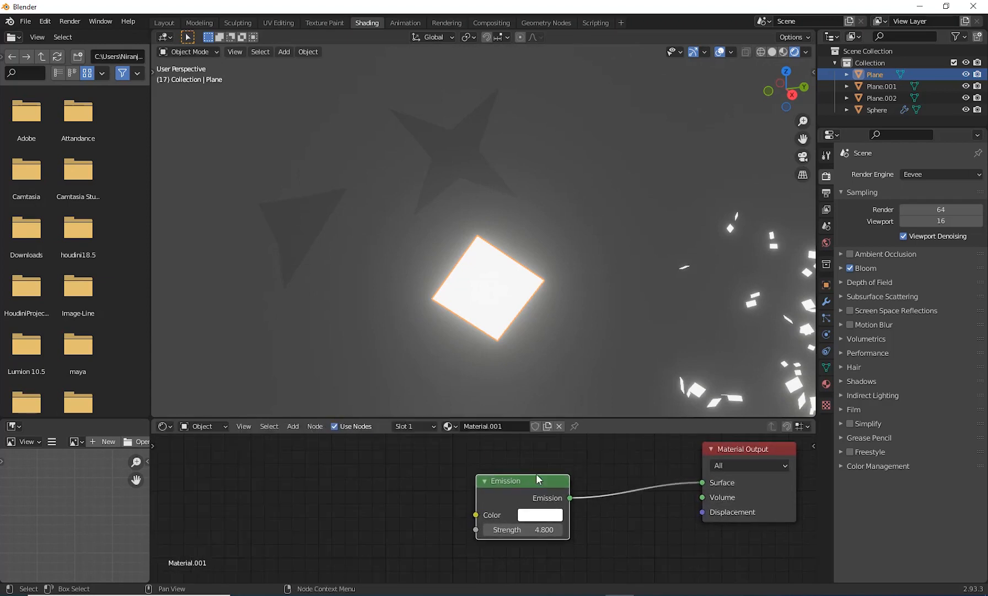
middle_drag(644, 552, 650, 551)
drag(522, 487, 527, 475)
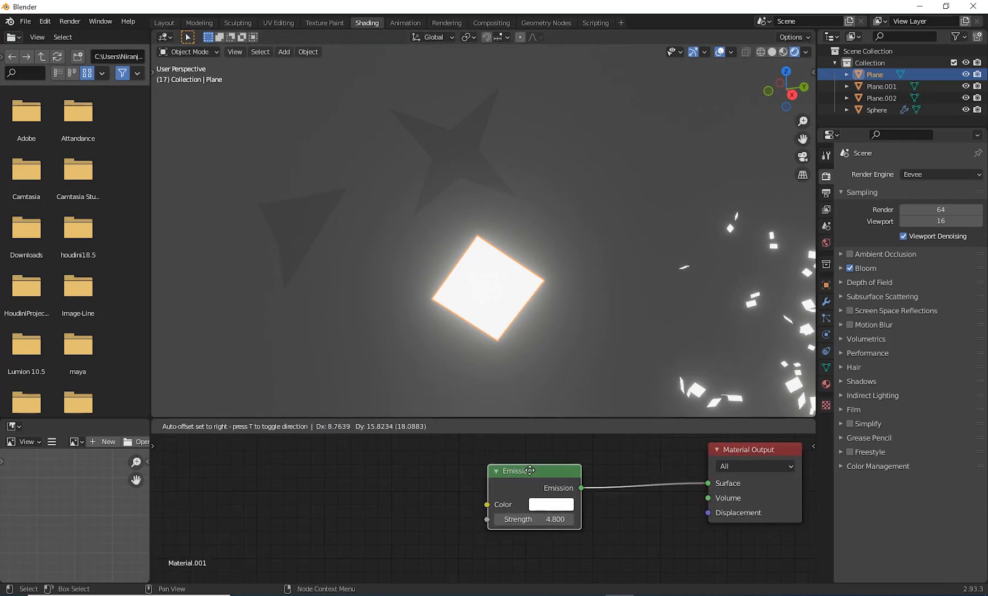
Add a ColorRamp node to the plane's material and place it beside the Emission node's input side.
mouse_move(382, 456)
middle_down()
mouse_move(370, 467)
mouse_move(398, 463)
middle_up()
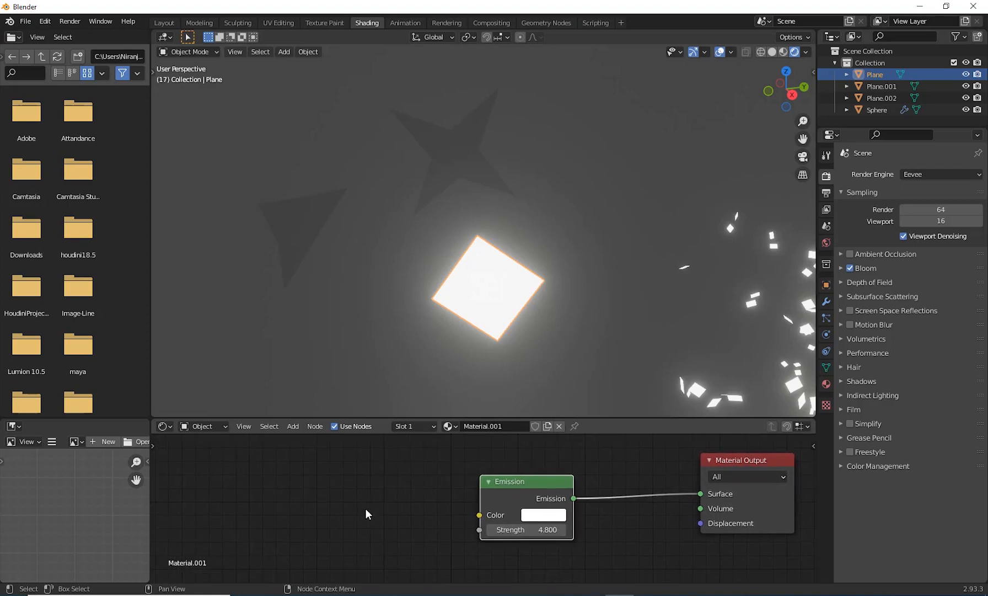
key(shift+a)
click(345, 453)
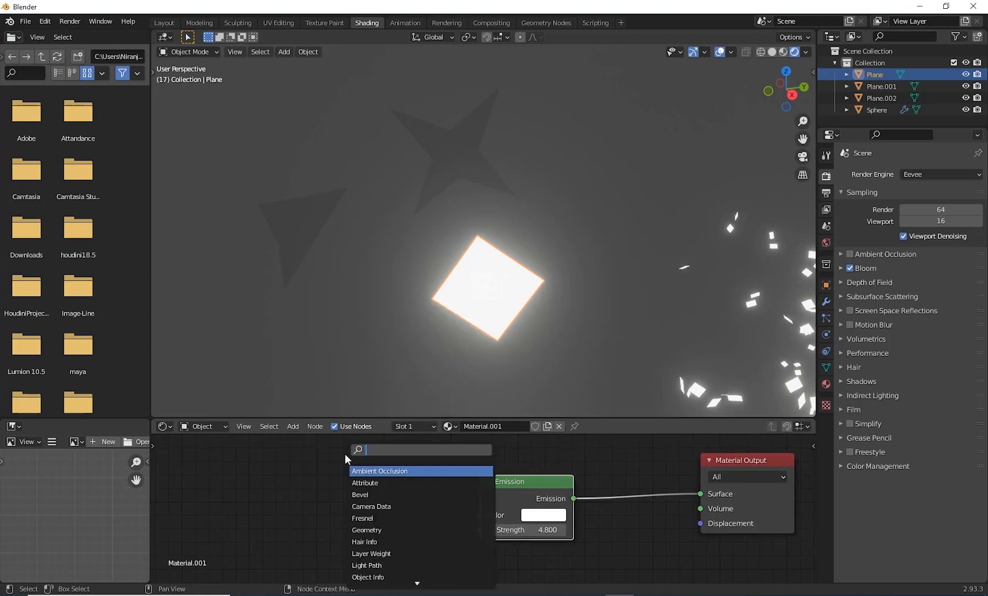
text(ram)
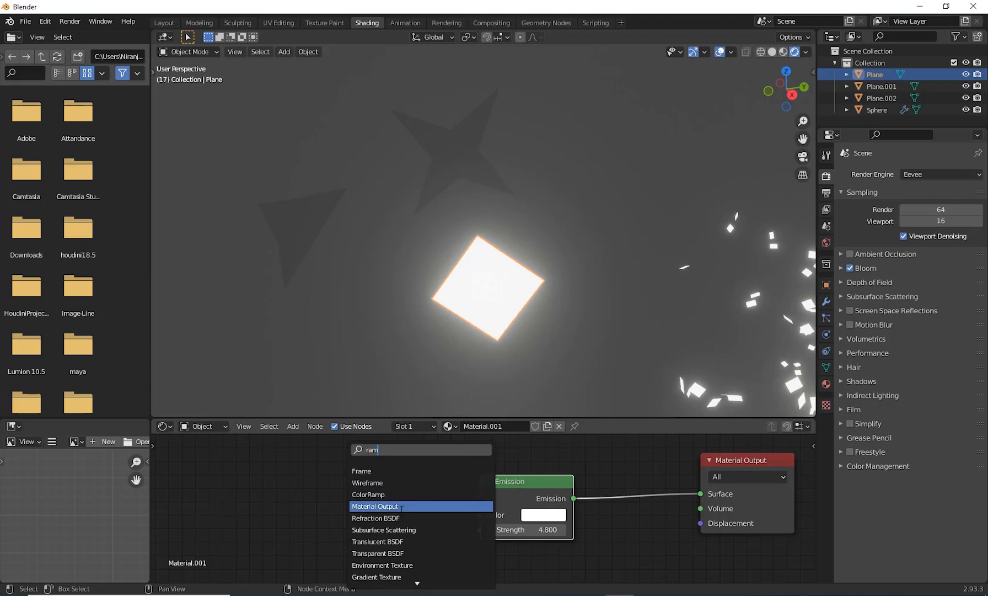
click(381, 494)
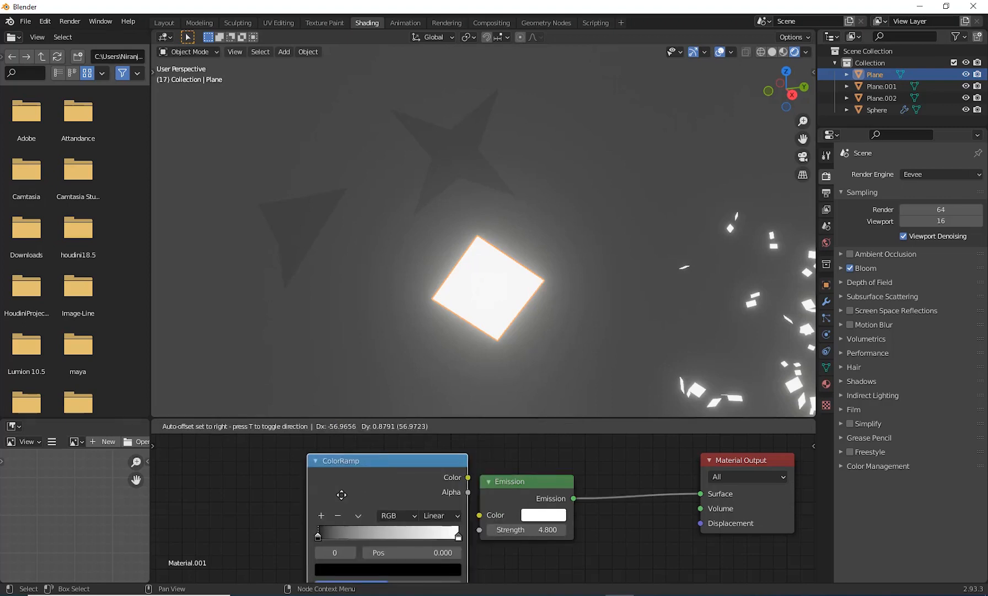
click(303, 485)
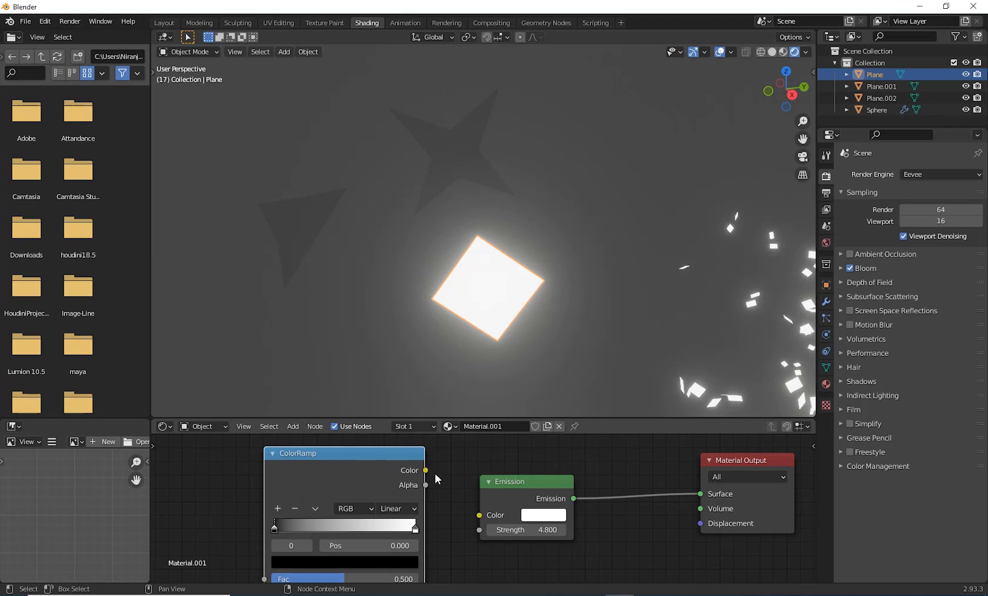
Connect the ColorRamp's Color output to the Emission node's Color input and set the emission strength to 16.7.
drag(426, 470, 359, 536)
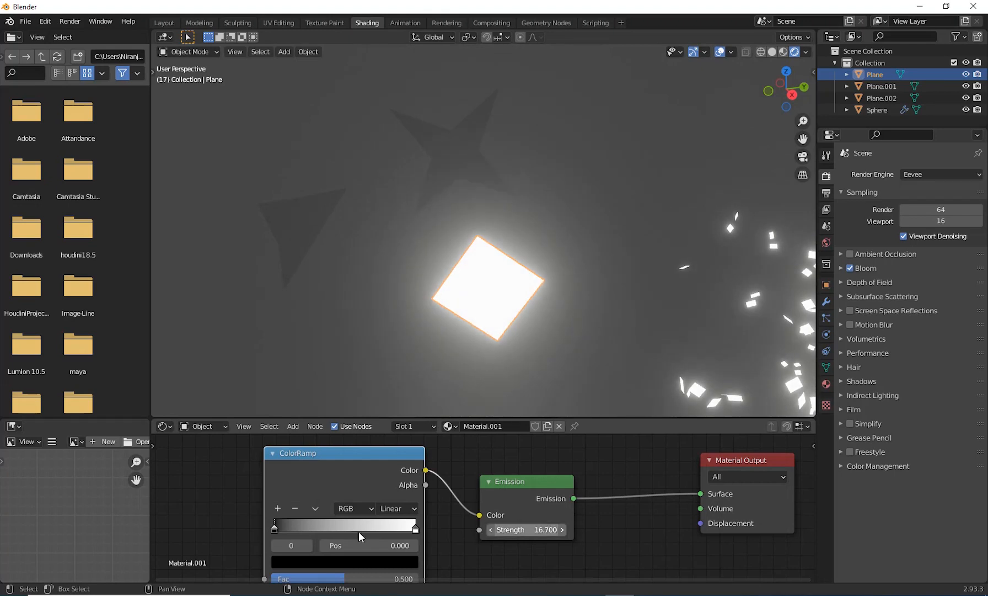
scroll(505, 544, down, 3)
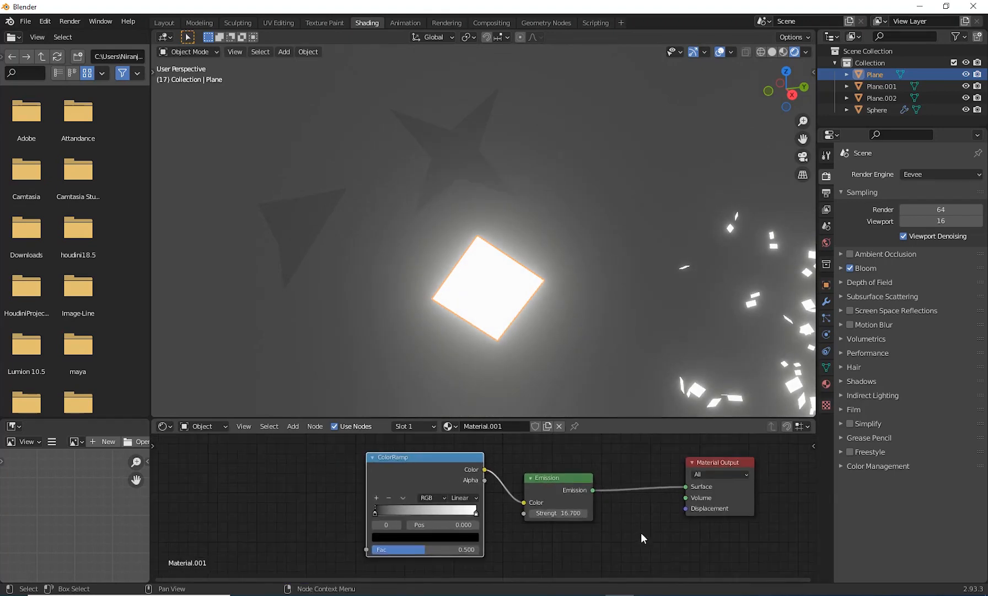
scroll(642, 538, up, 1)
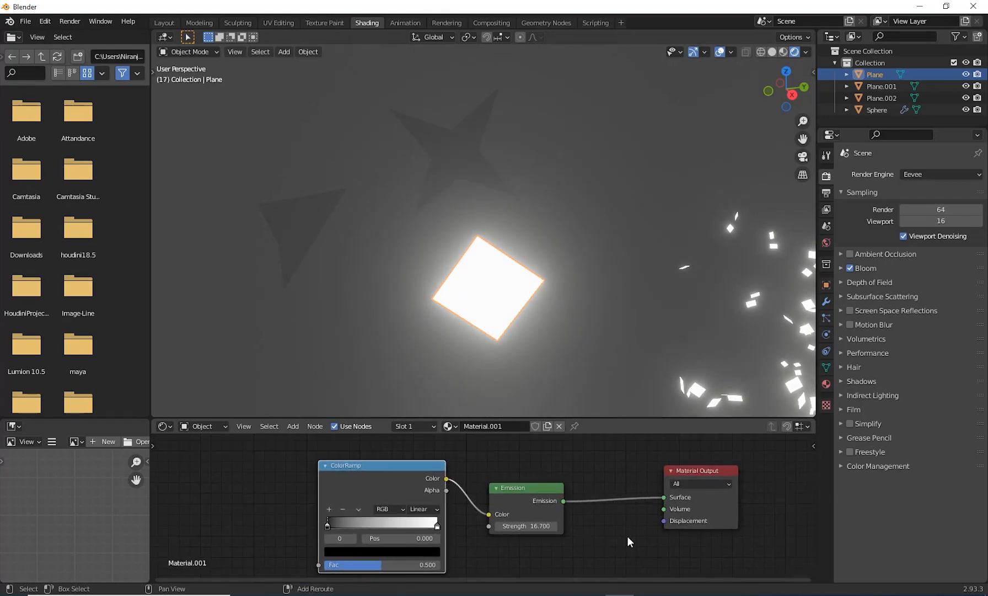
Set the Bloom threshold to 1.229 and lower the Bloom radius to about 4.2.
click(840, 267)
click(931, 285)
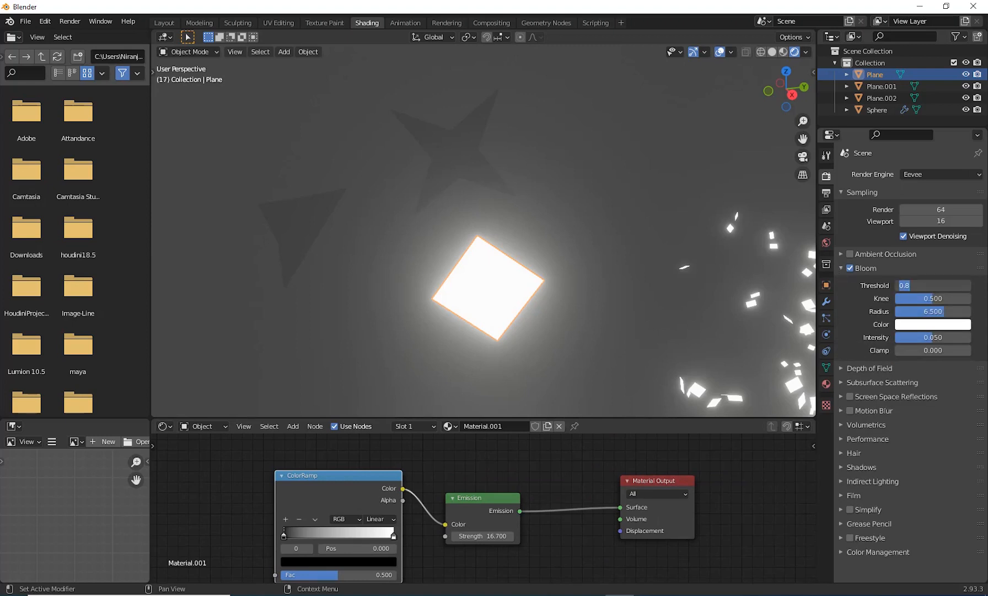
key(Return)
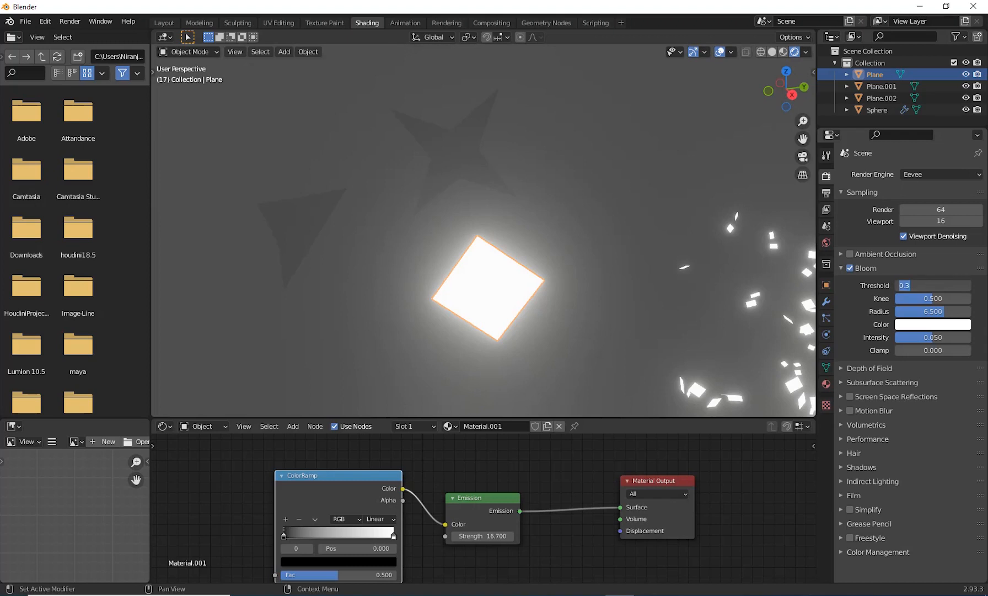
key(Return)
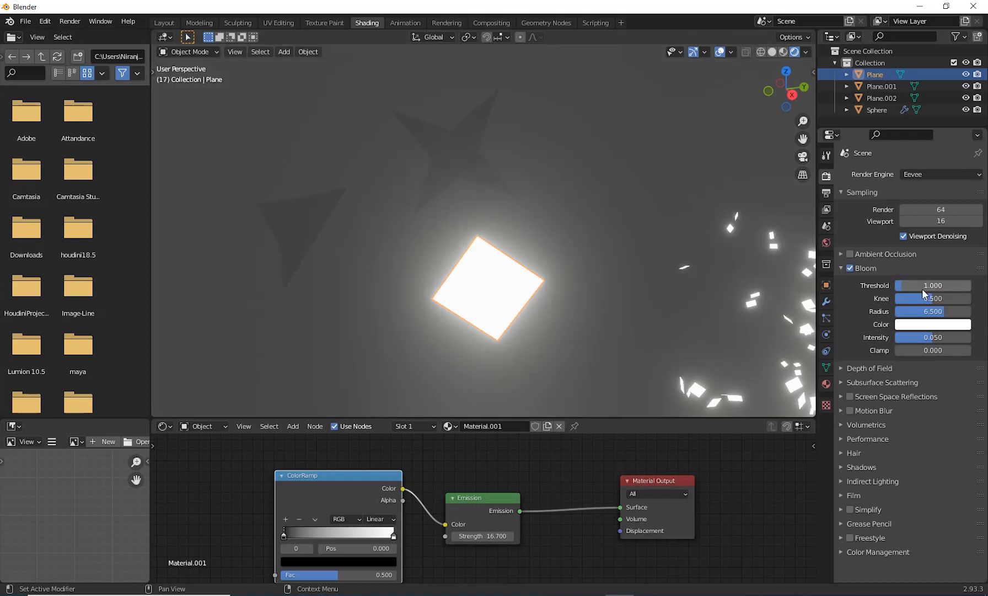
drag(925, 293, 940, 312)
key(ctrl+z)
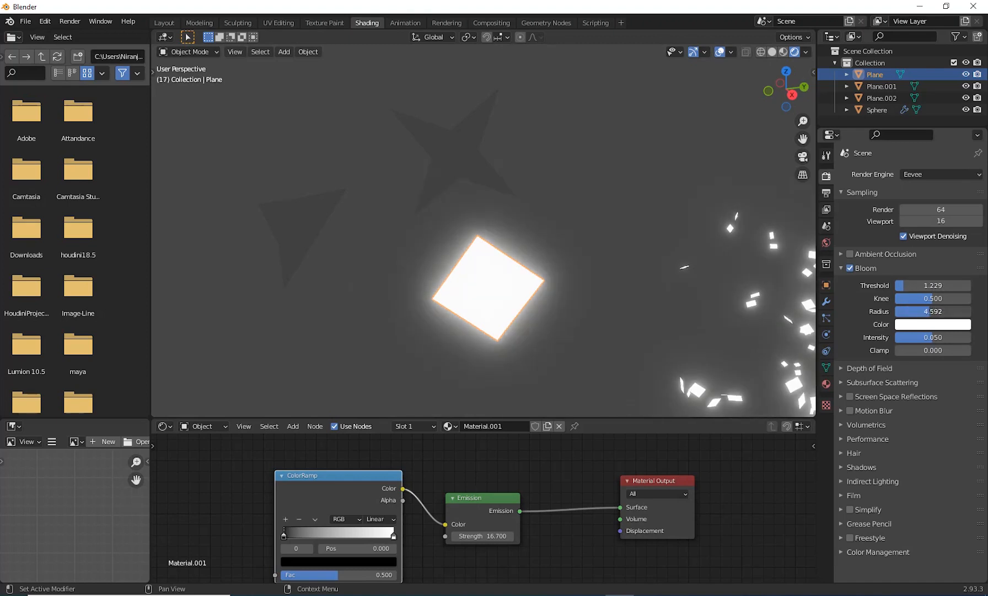
Reduce the Bloom radius further to 3.905 and raise the Bloom intensity to 0.094.
scroll(666, 304, down, 5)
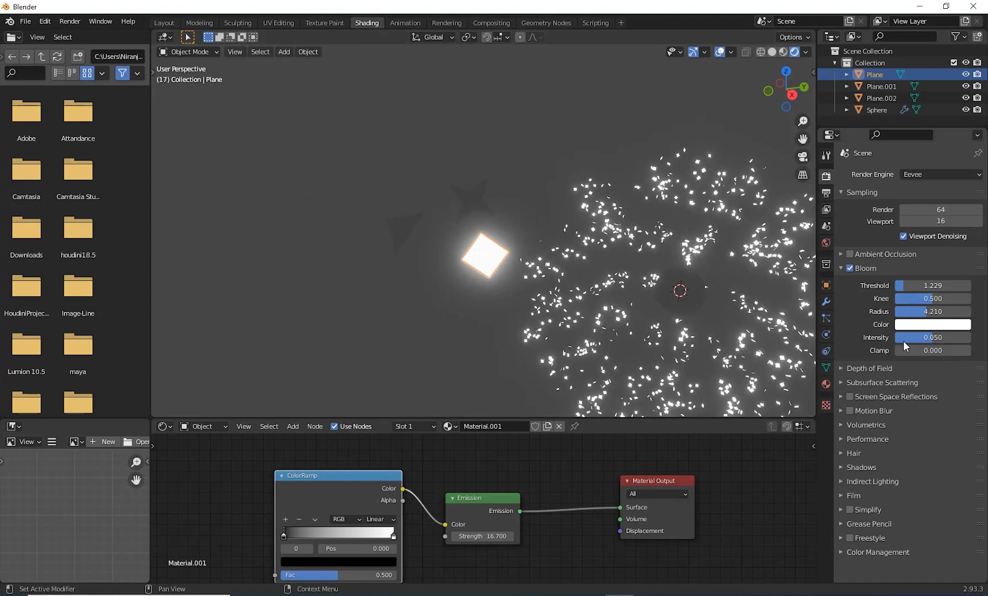
drag(925, 313, 916, 312)
scroll(579, 213, up, 4)
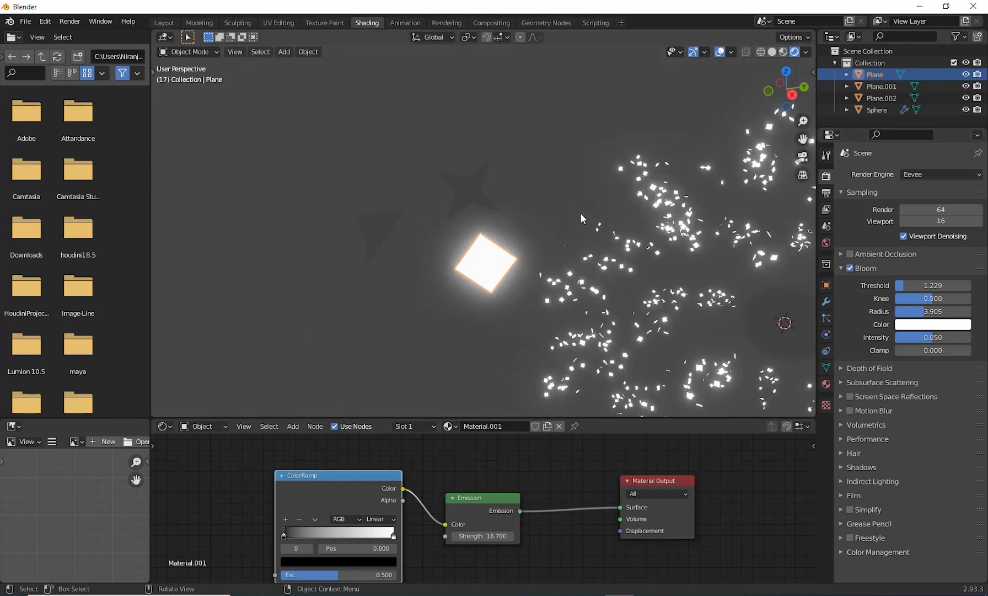
shift+middle_drag(586, 269, 604, 257)
scroll(608, 281, up, 2)
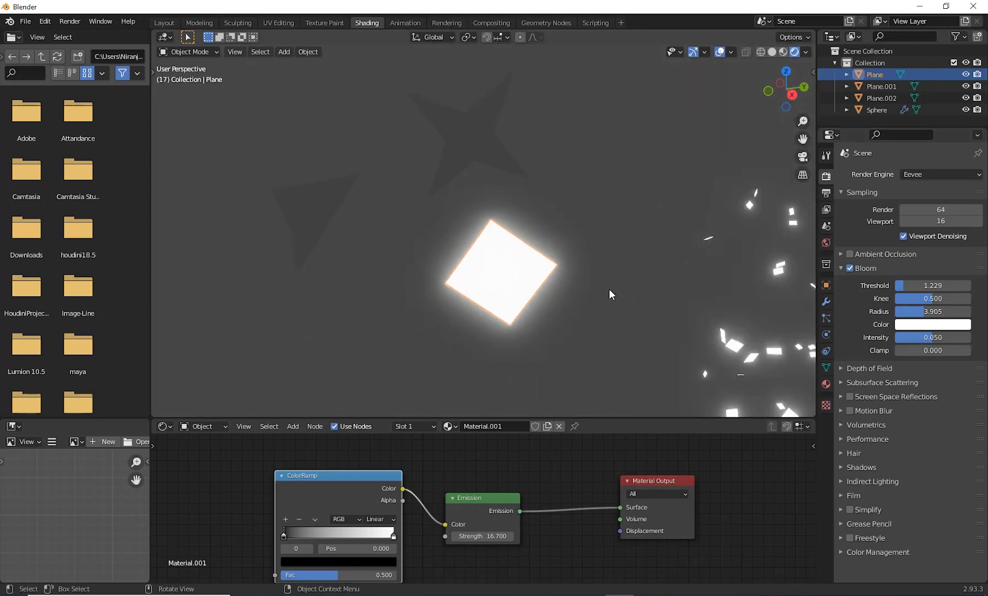
shift+middle_drag(613, 307, 634, 305)
drag(932, 337, 942, 337)
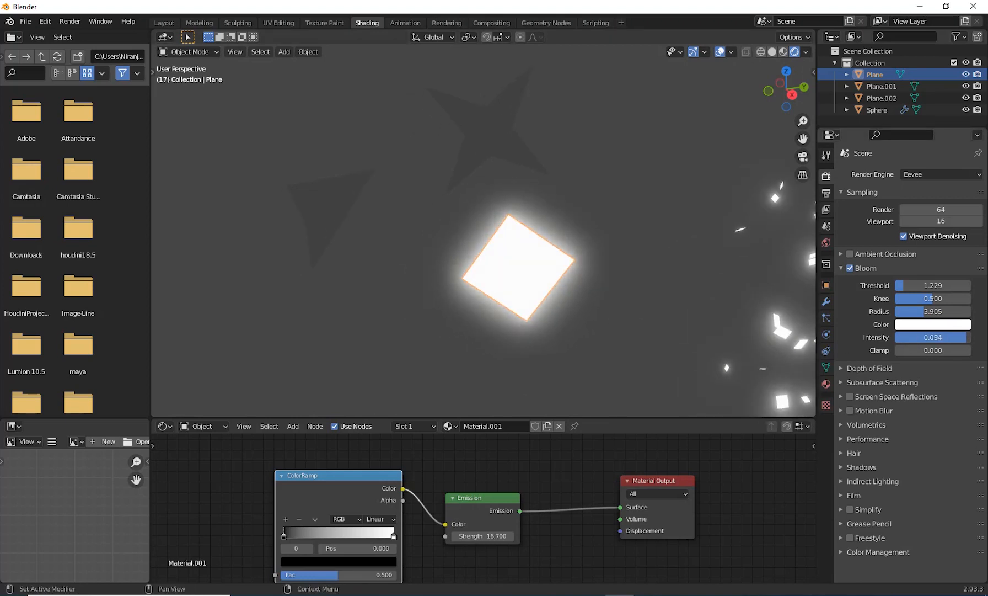
scroll(525, 307, down, 1)
shift+middle_drag(518, 320, 524, 333)
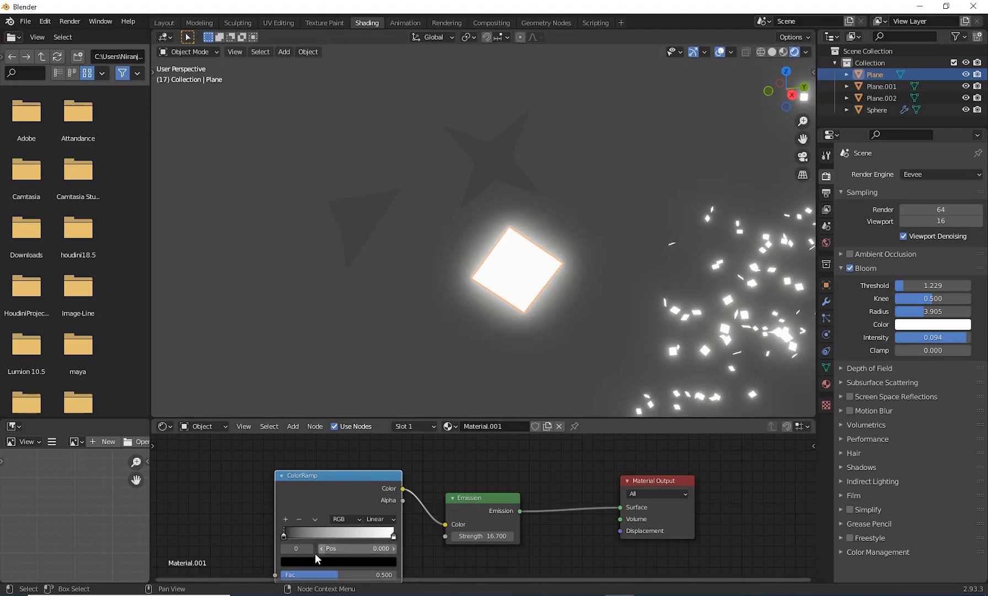
Enlarge the node editor and try sliding the ColorRamp's black stop, leaving it at position 0.
drag(284, 534, 305, 535)
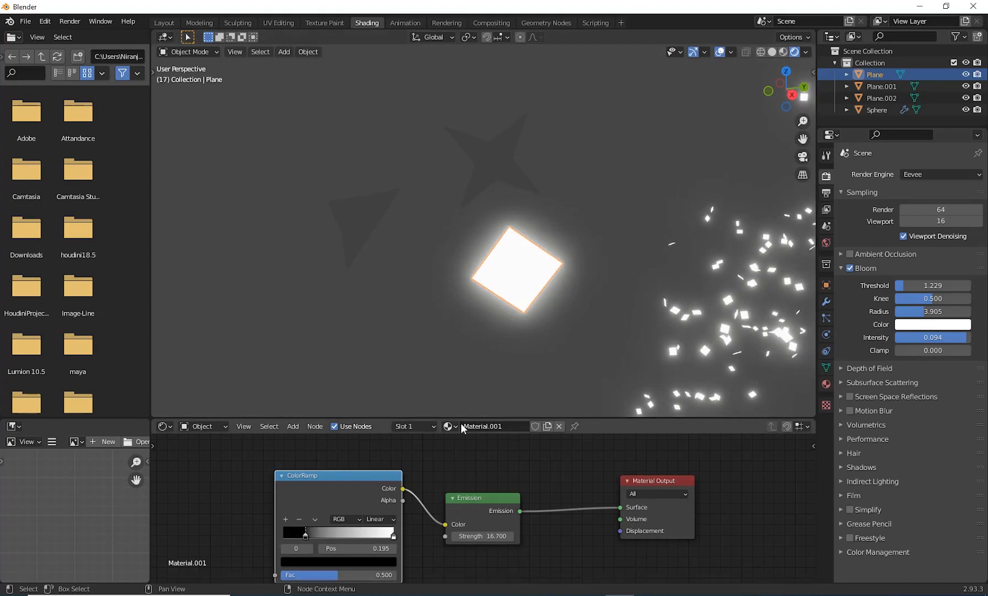
drag(466, 417, 469, 368)
middle_drag(468, 441, 610, 411)
scroll(584, 428, up, 1)
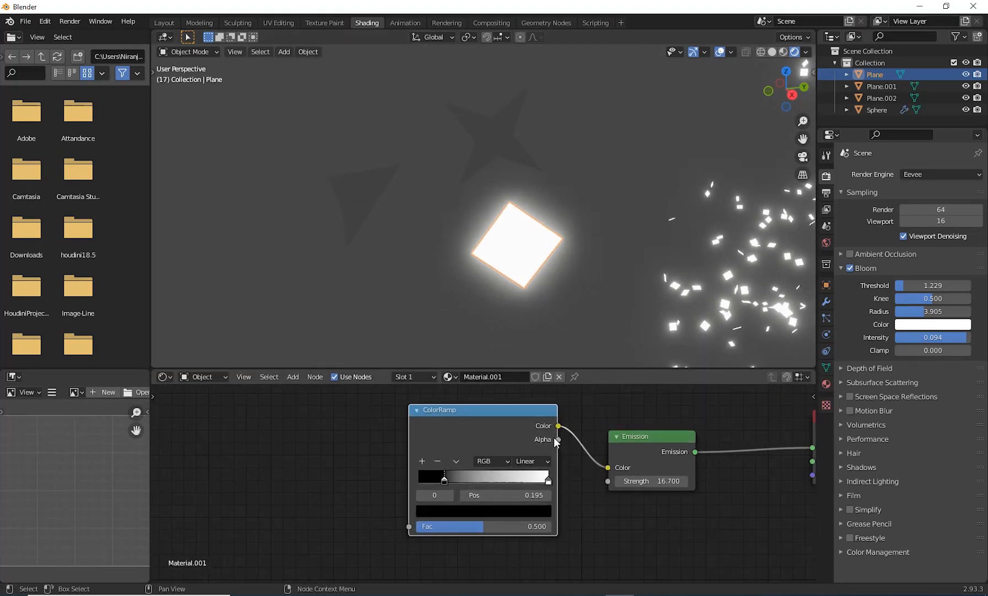
middle_drag(558, 447, 504, 458)
drag(389, 489, 343, 502)
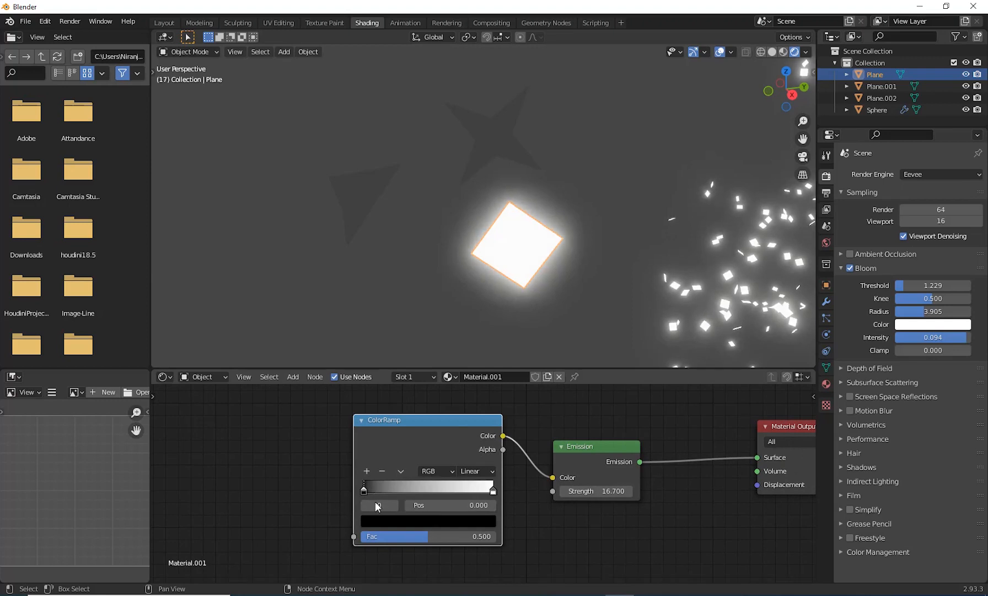
Change the ColorRamp's first stop from black to saturated pink at full brightness and add a stop at position 0.350.
click(415, 519)
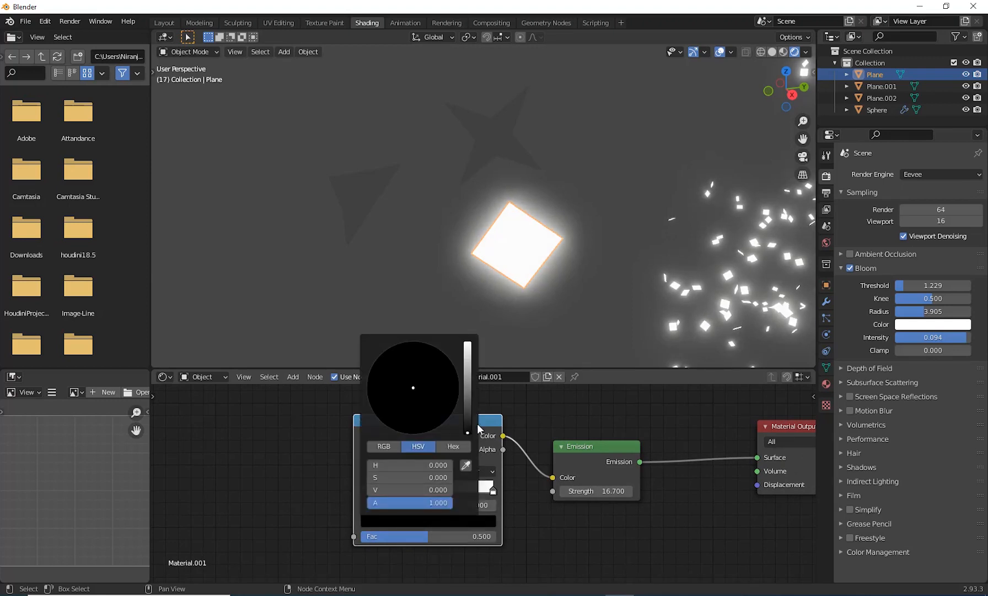
click(467, 343)
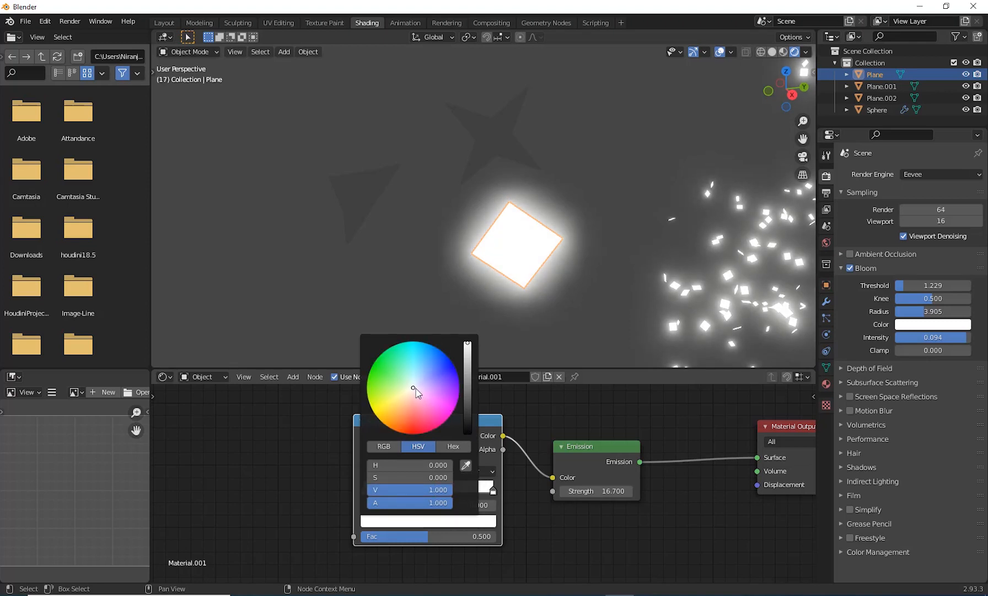
drag(417, 388, 444, 423)
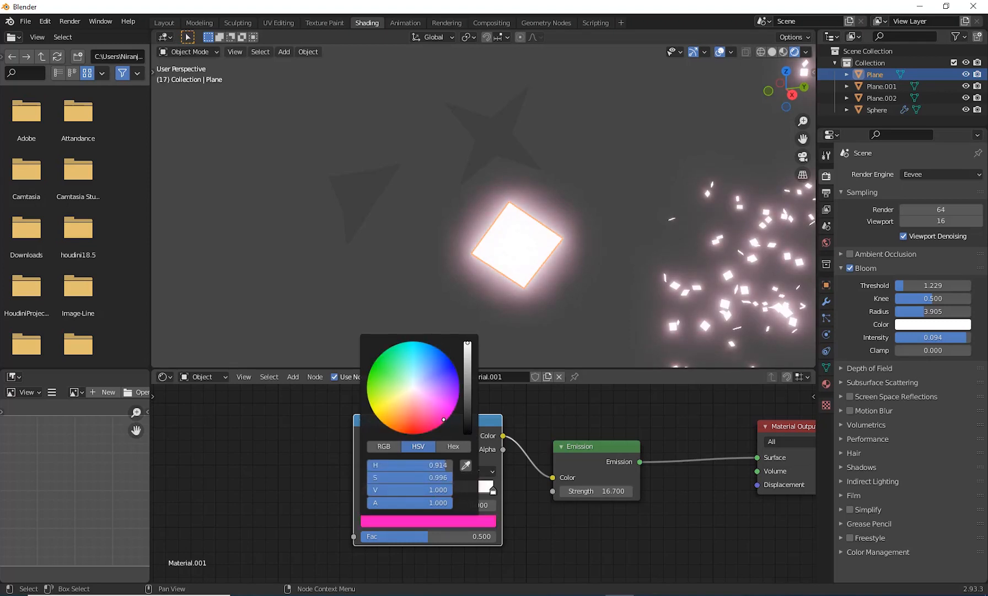
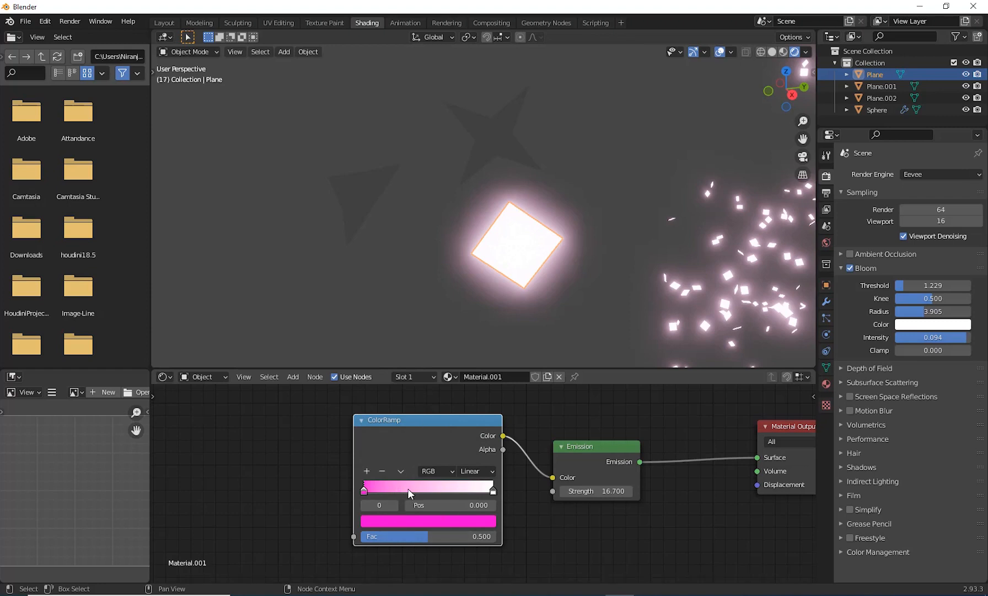
key(ctrl)
ctrl+click(407, 488)
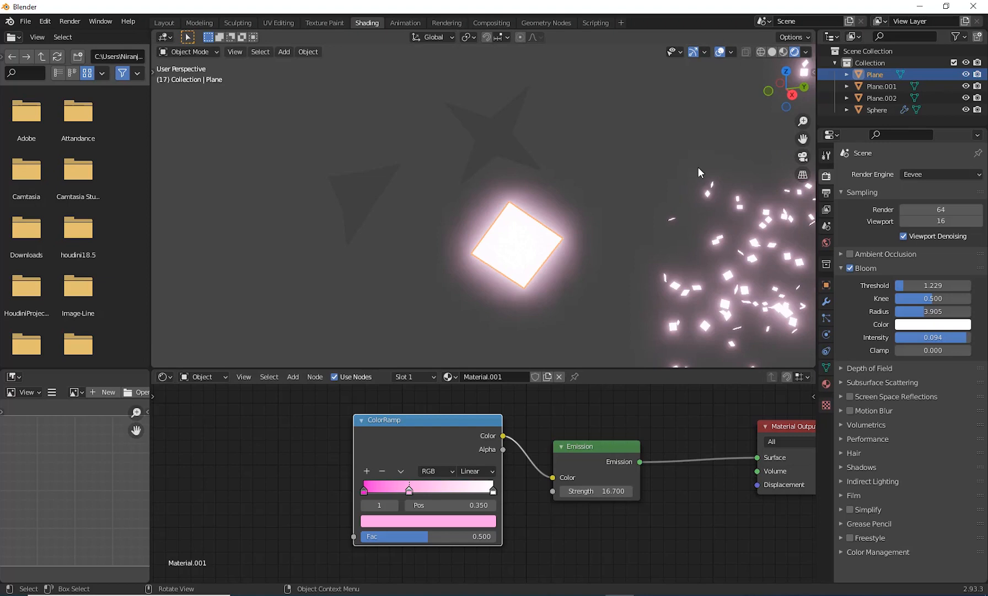
Start the Shortcut VUr on-screen key display for the 3D viewport.
key(n)
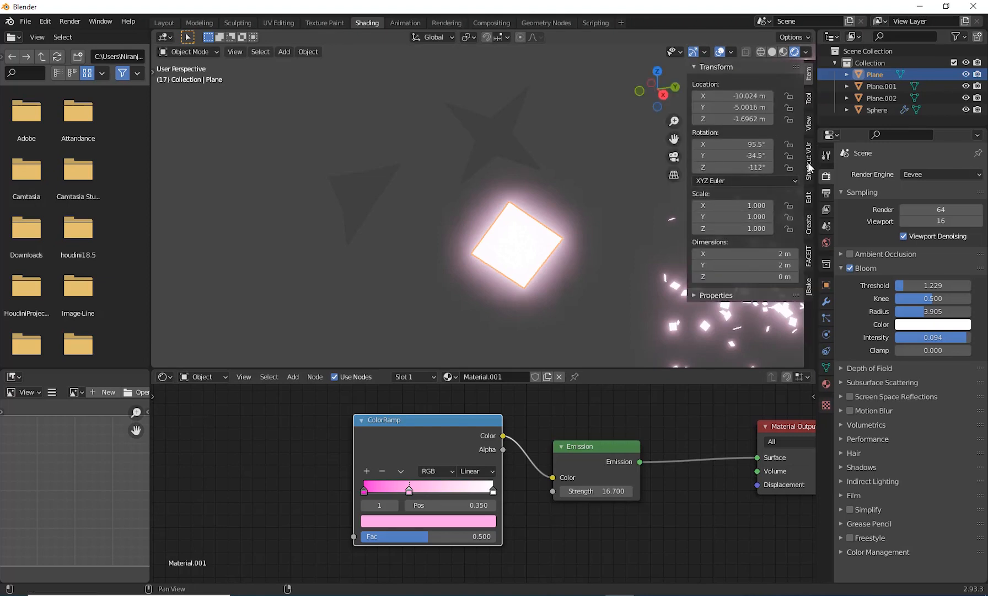
click(809, 168)
click(744, 84)
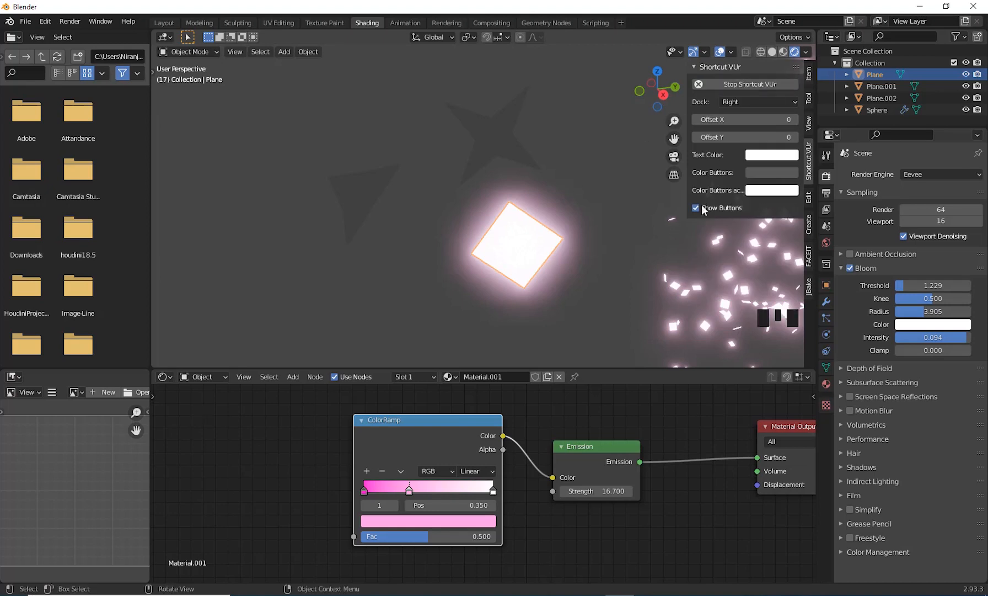
key(n)
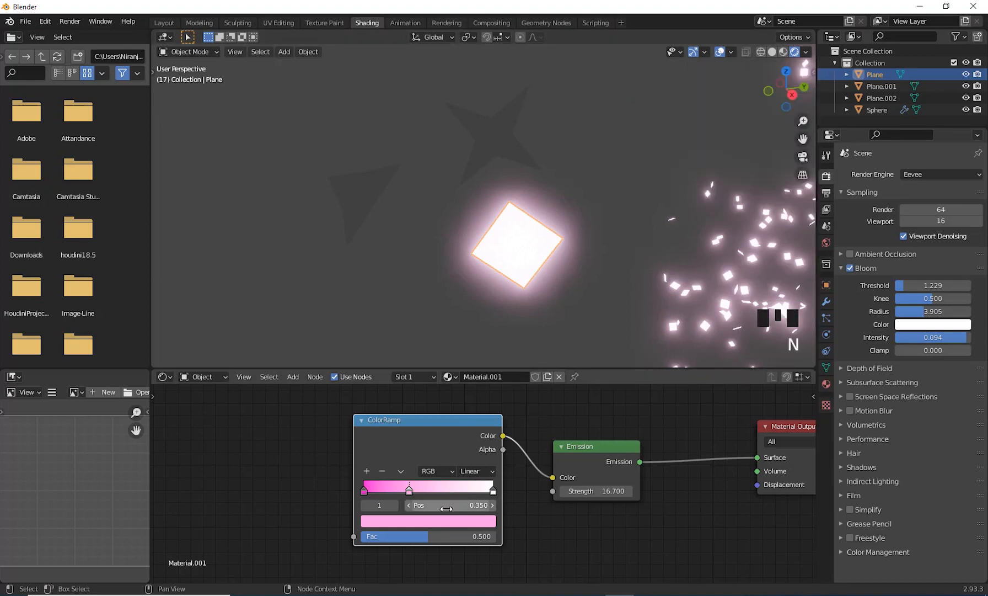
Move the ColorRamp's middle stop to position 0.218 and color it bright green.
drag(409, 490, 397, 495)
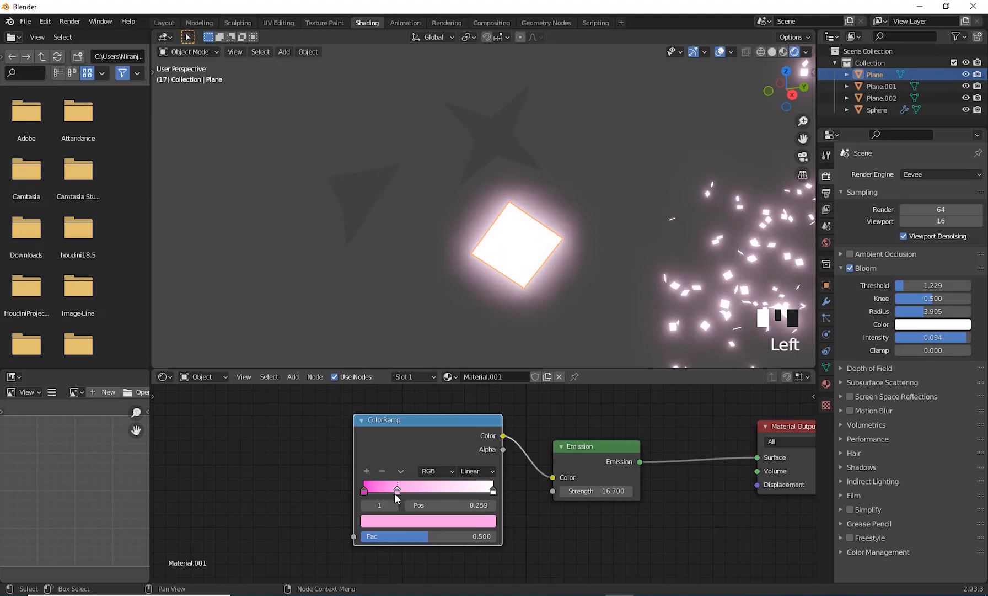
click(395, 491)
click(390, 524)
click(390, 524)
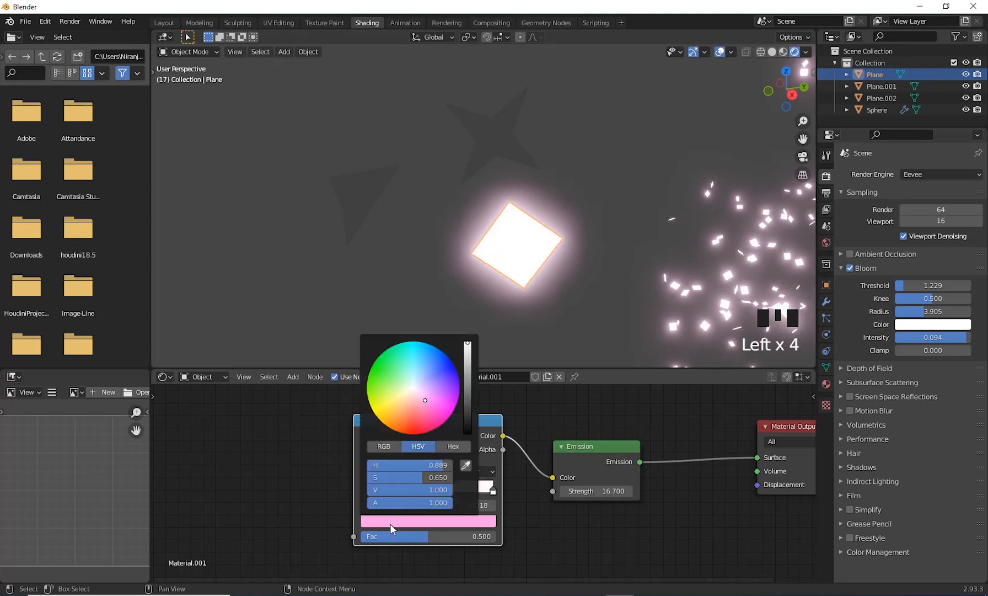
drag(388, 394, 381, 370)
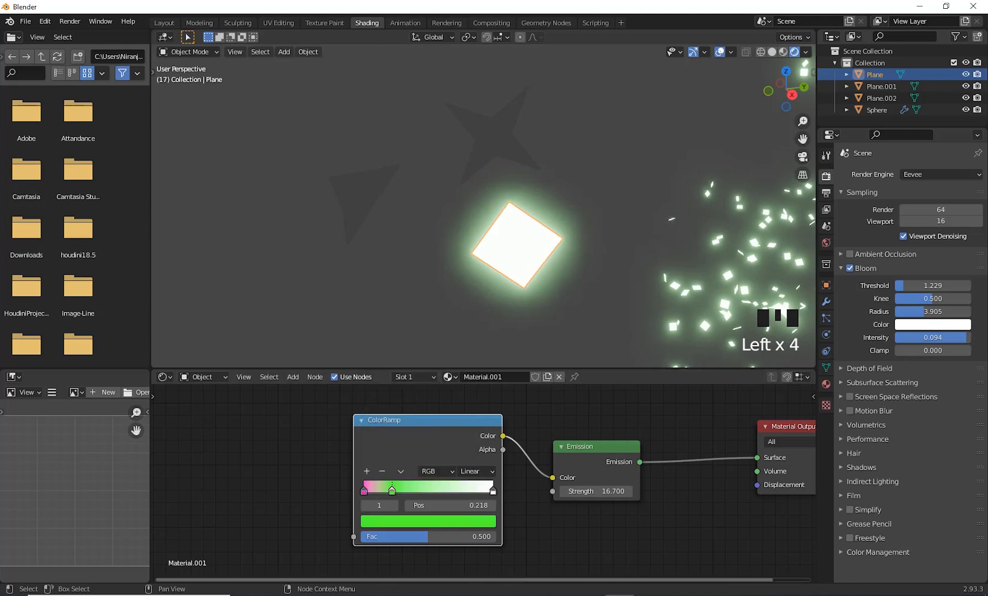
Add a ColorRamp stop at position 0.436 and color it saturated blue.
ctrl+click(420, 489)
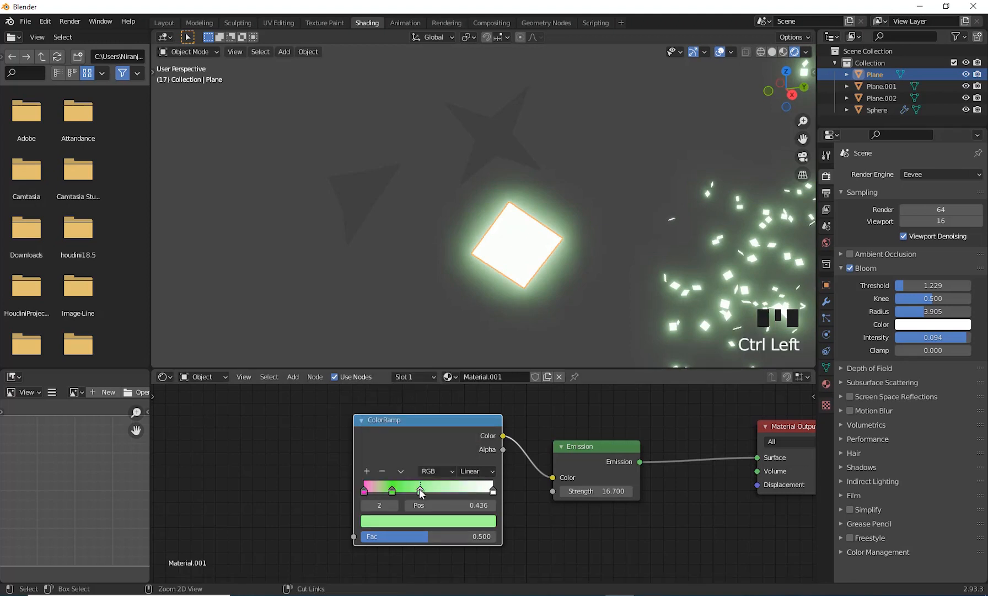
click(412, 523)
drag(440, 384, 440, 349)
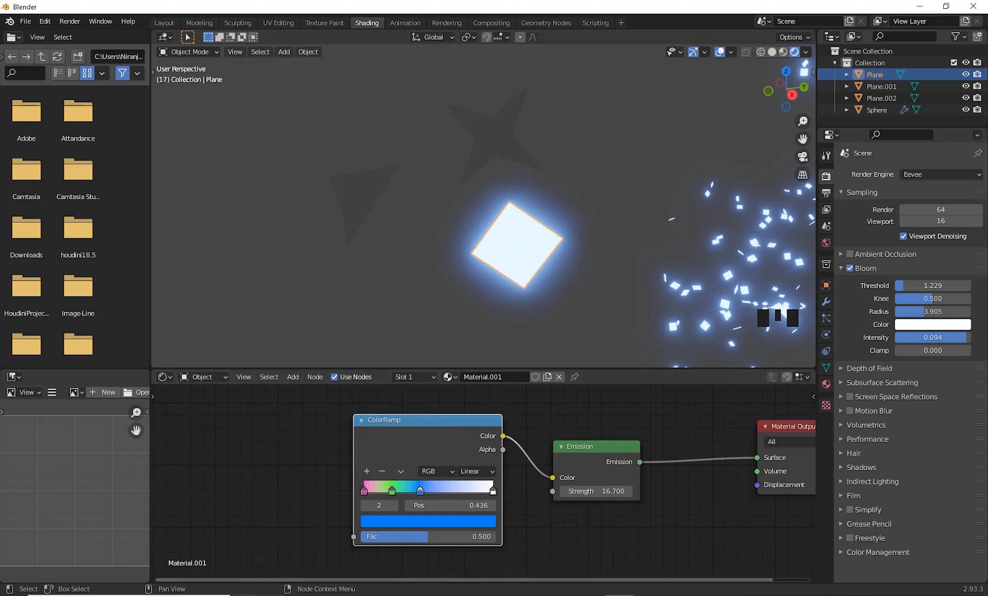
Add a ColorRamp stop at position 0.691 and open its color for editing.
ctrl+click(454, 489)
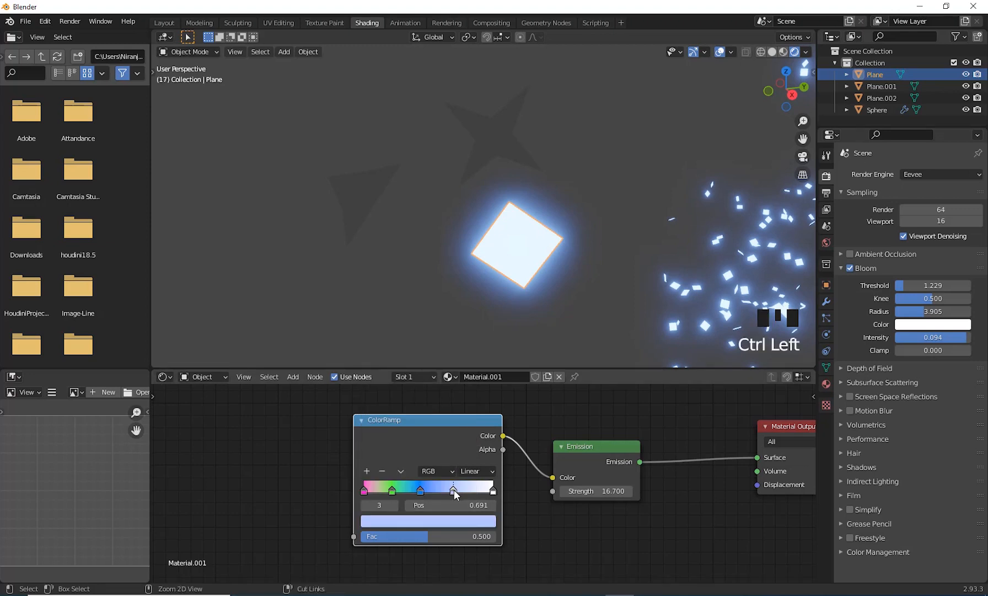
click(422, 524)
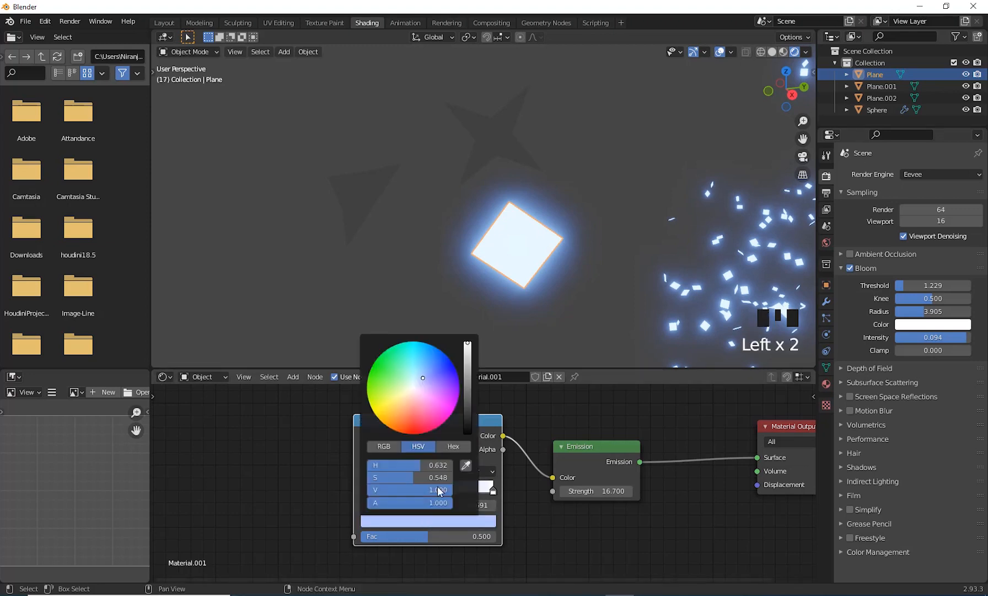
Colour the ColorRamp's stop 3 red at position 0.745 and make the end stop at 1.000 orange-yellow.
drag(420, 399, 413, 436)
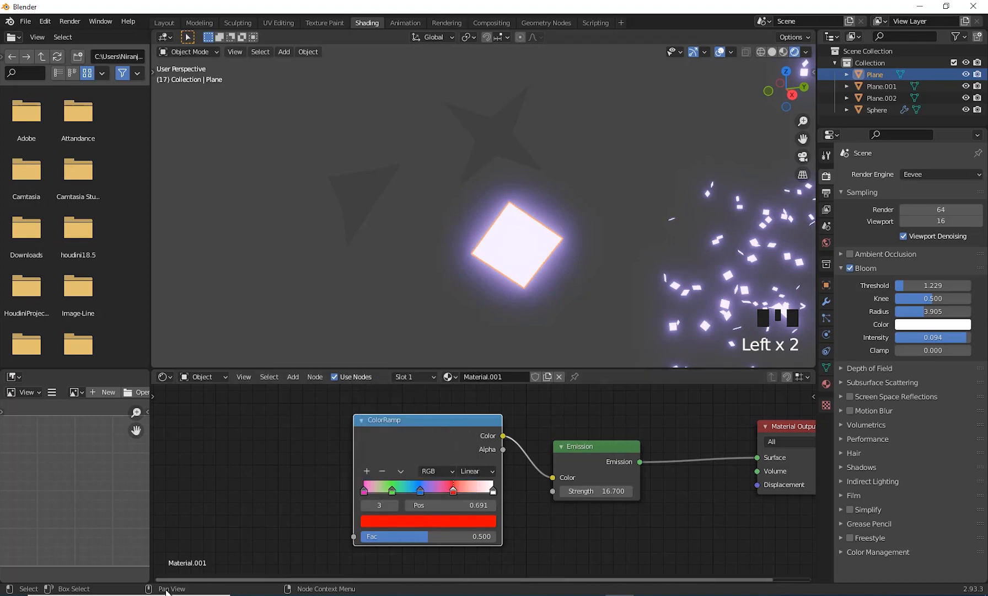
drag(454, 488, 463, 492)
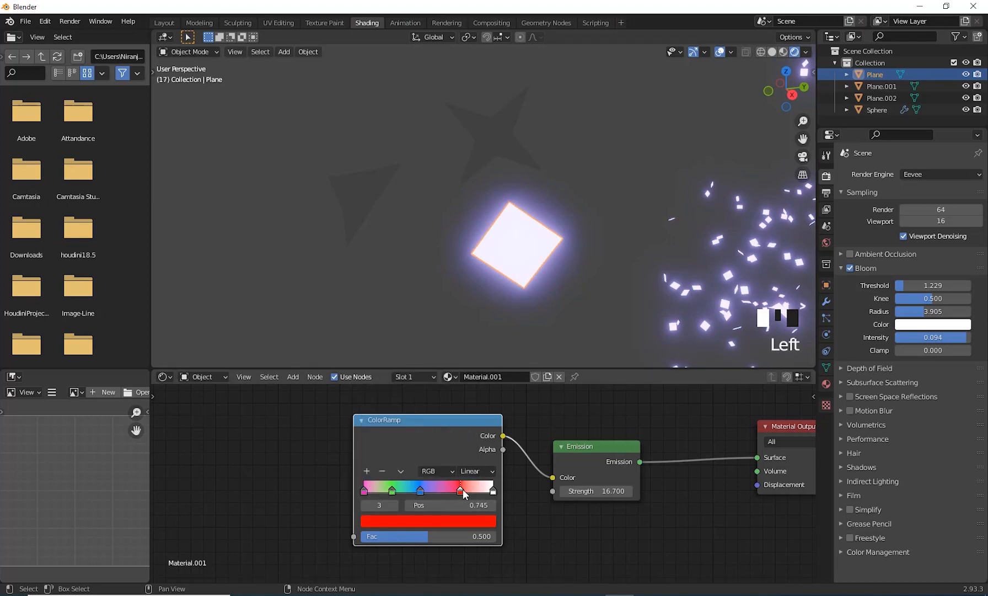
click(493, 490)
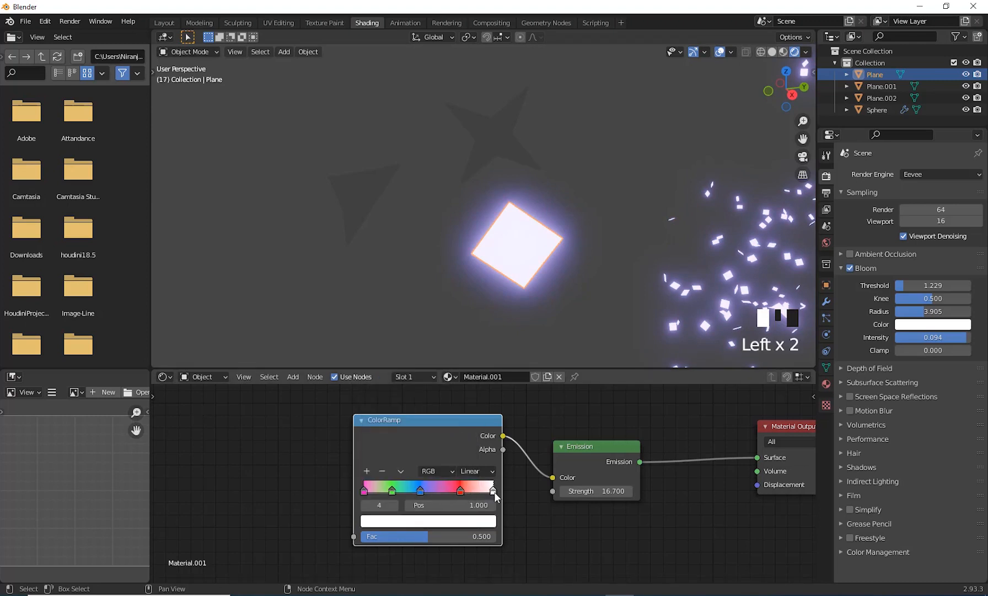
click(443, 521)
drag(424, 393, 381, 421)
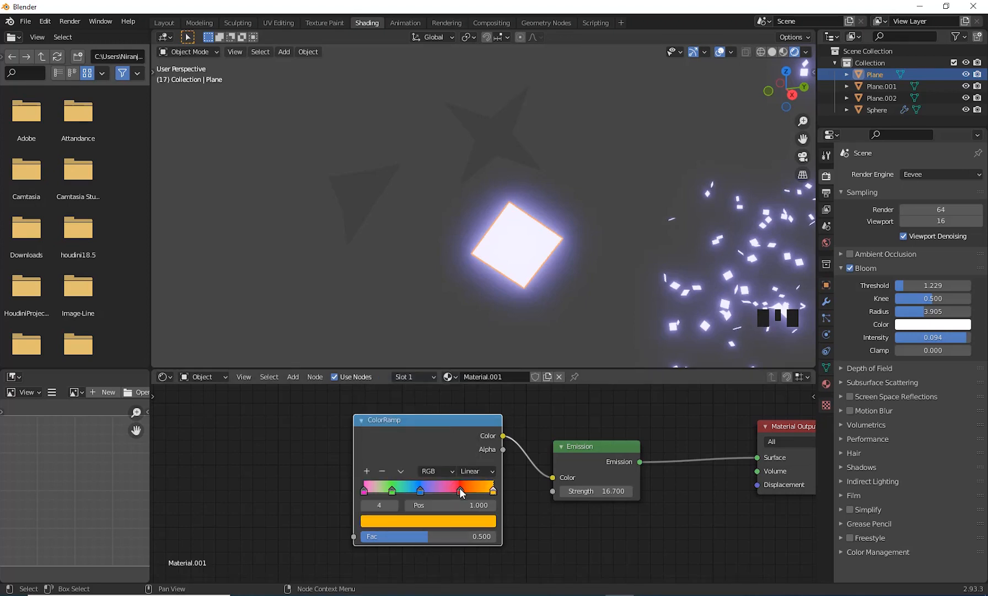
Fine-tune the ColorRamp's inner stops, placing the green one at position 0.200, and widen the node.
click(460, 489)
click(420, 490)
click(387, 491)
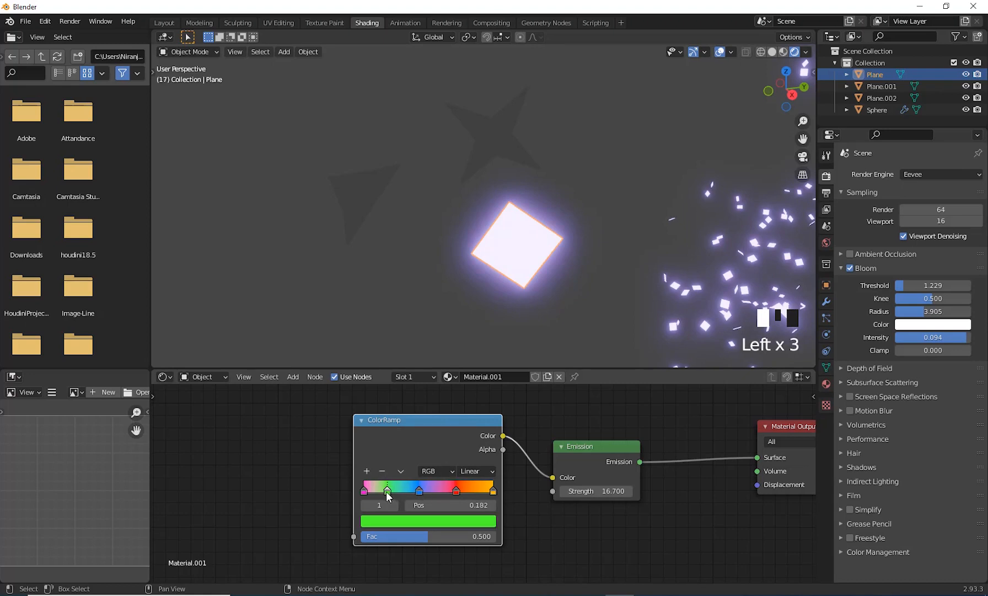
drag(392, 494, 184, 488)
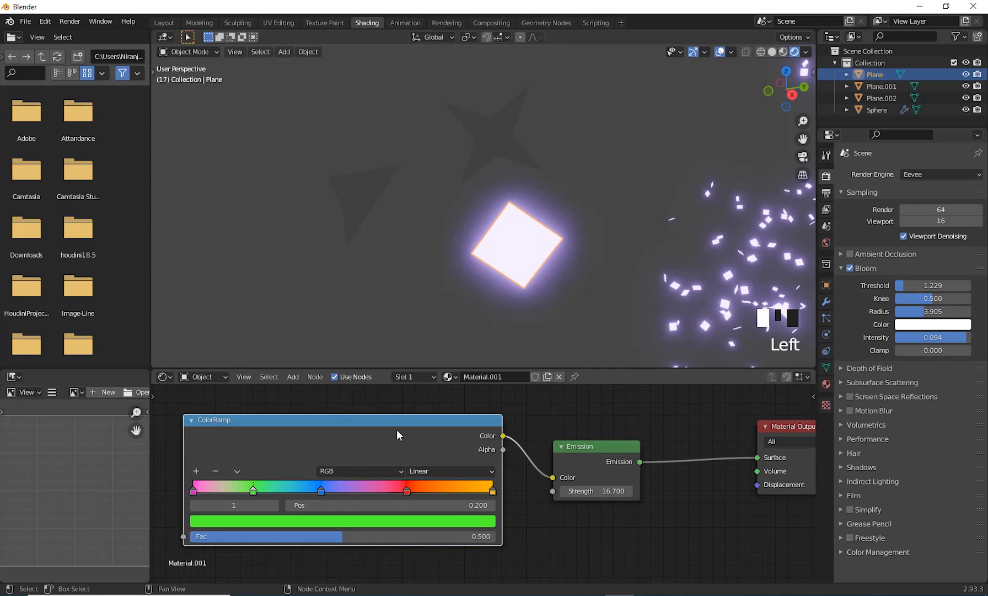
drag(397, 429, 425, 429)
Set the ColorRamp's Fac to 0.650 so the square and its particles glow pink.
mouse_move(367, 536)
mouse_down()
mouse_move(220, 536)
mouse_move(489, 536)
mouse_move(381, 536)
mouse_up()
scroll(665, 265, down, 2)
shift+middle_drag(655, 280, 580, 279)
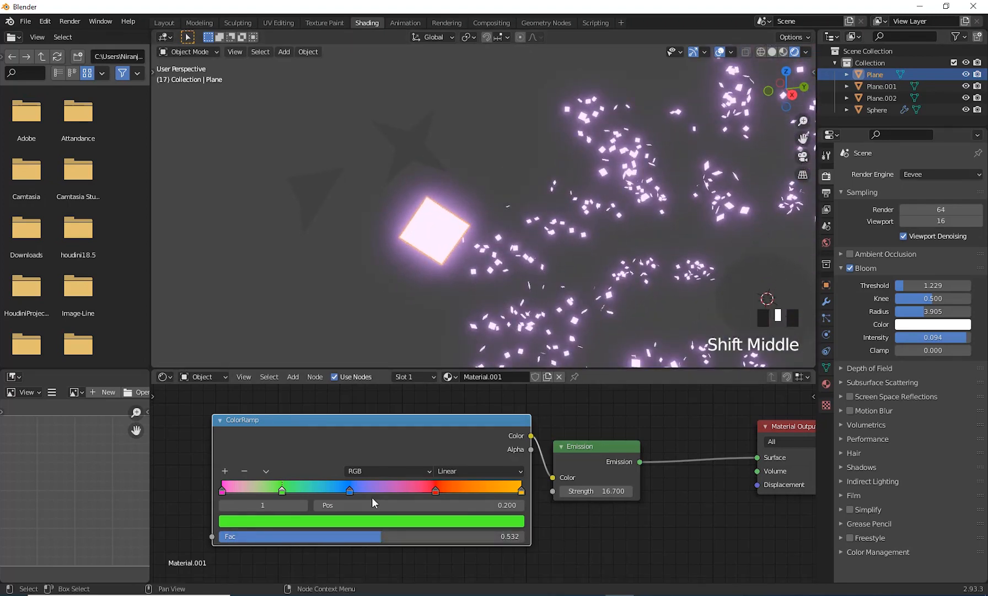
drag(362, 536, 417, 536)
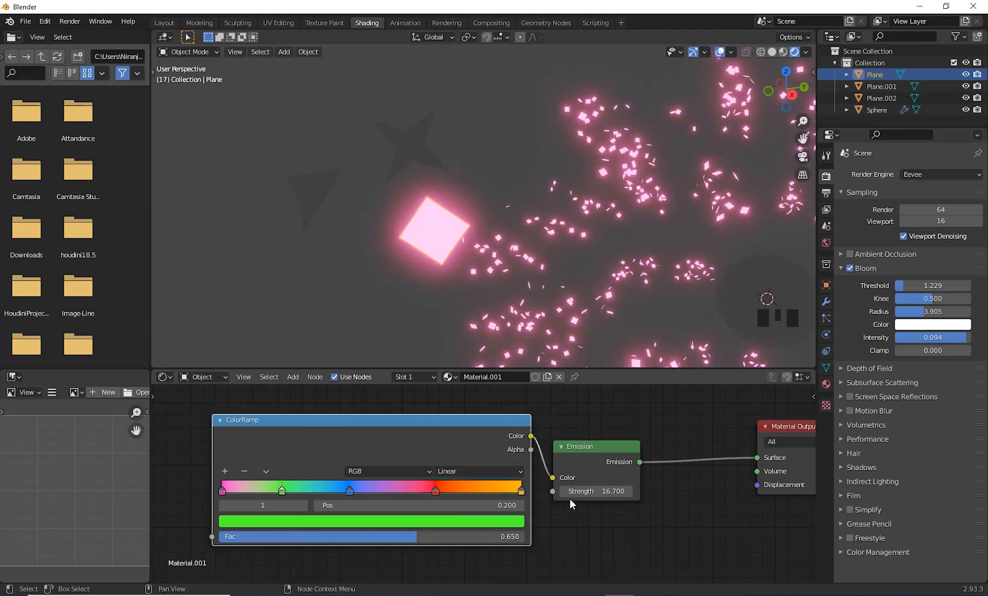
Rename the square plane's material to Material.Rect.
shift+middle_drag(569, 498, 640, 425)
scroll(518, 468, up, 2)
click(509, 376)
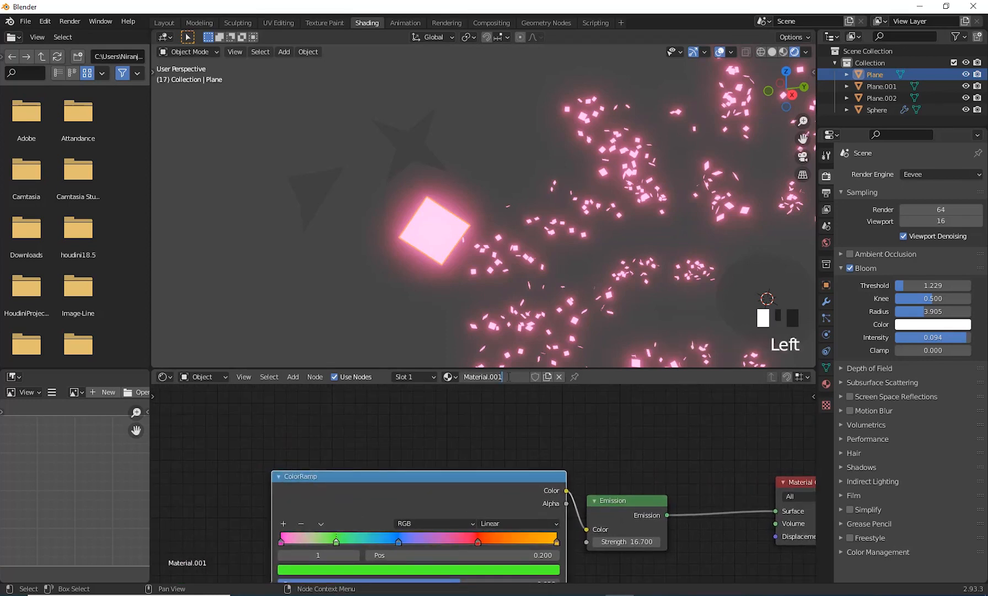
key(BackSpace)
key(BackSpace)
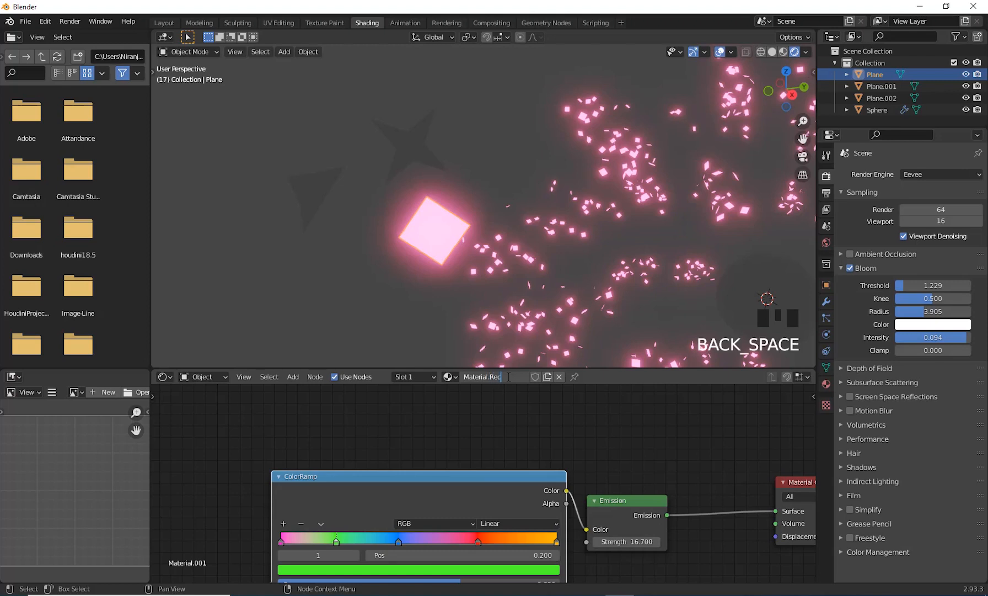
key(Return)
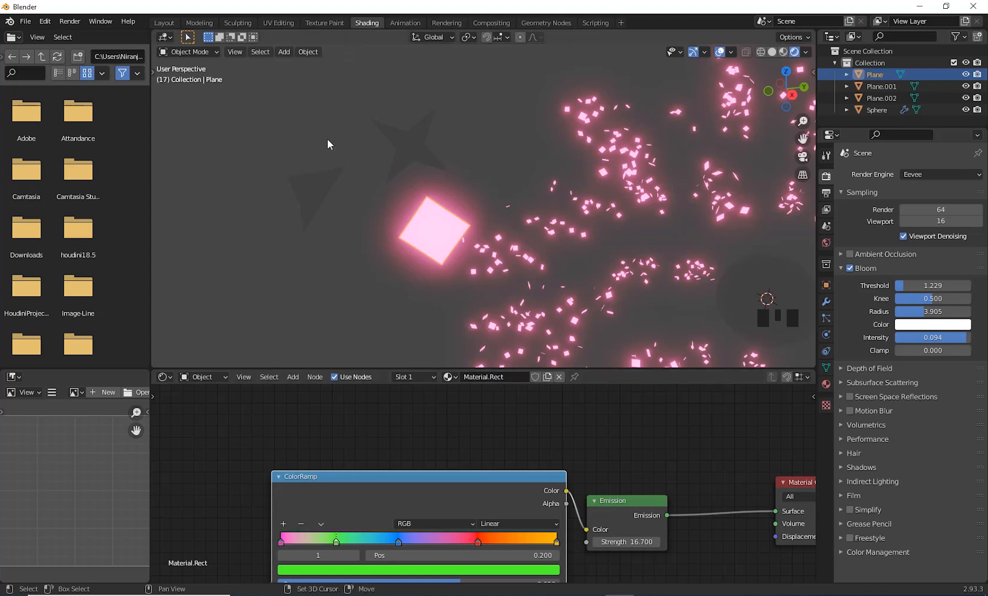
Create a new material for the four-pointed star and delete its Principled BSDF node.
shift+middle_drag(331, 146, 444, 165)
click(436, 154)
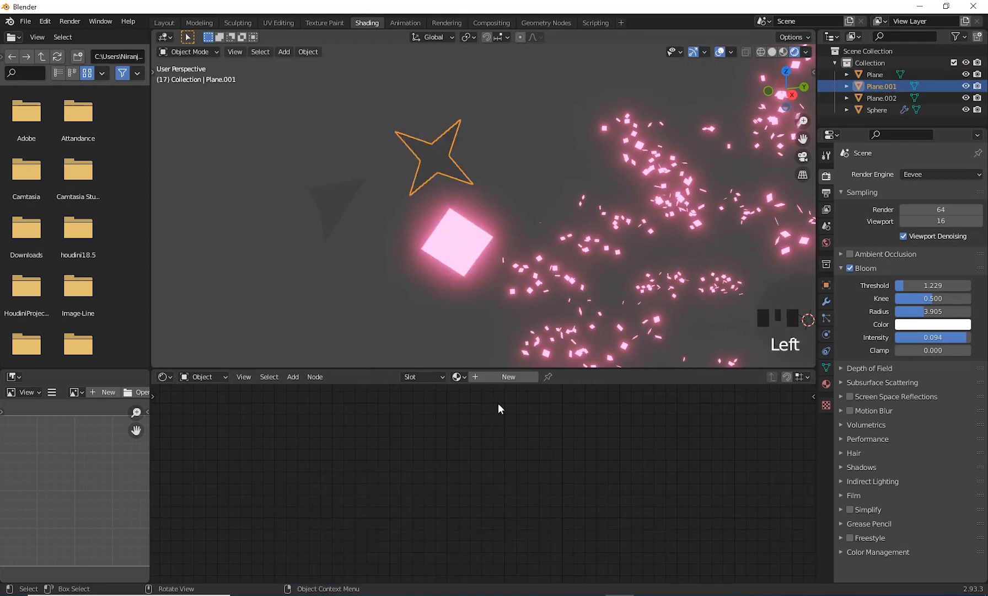
click(508, 377)
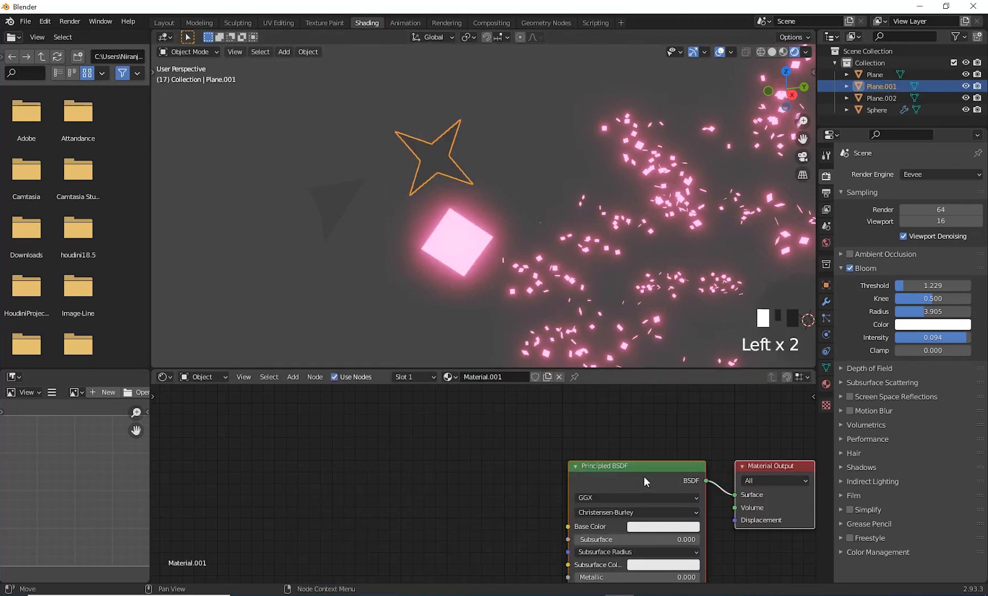
drag(643, 468, 456, 427)
drag(592, 432, 663, 436)
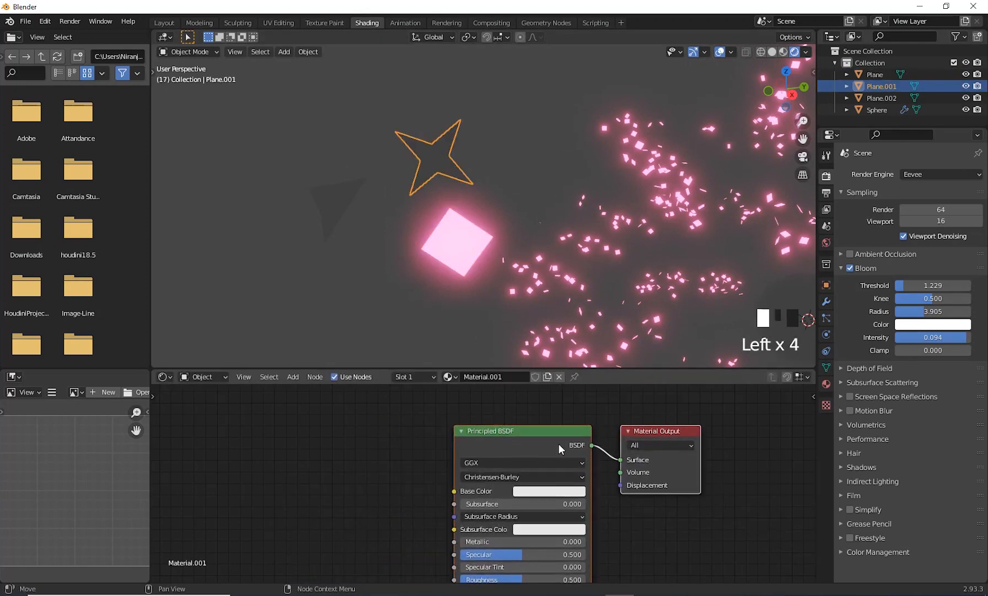
scroll(606, 507, down, 3)
shift+middle_drag(606, 507, 660, 488)
drag(579, 421, 563, 431)
click(679, 492)
drag(652, 429, 629, 458)
click(568, 428)
key(Delete)
Add an Emission shader to the star's material and connect it to the Material Output's Surface.
key(shift+a)
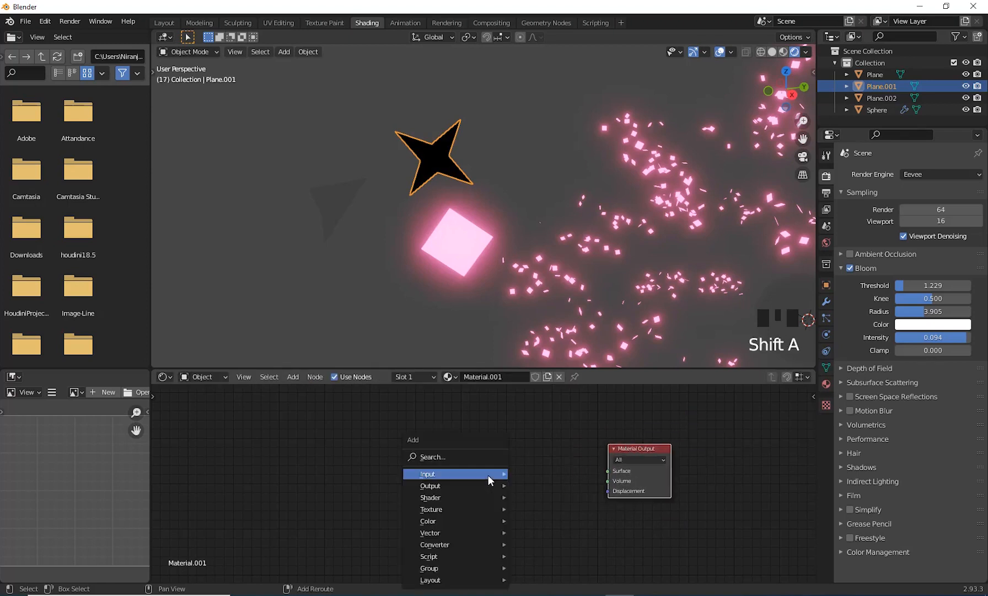
click(482, 455)
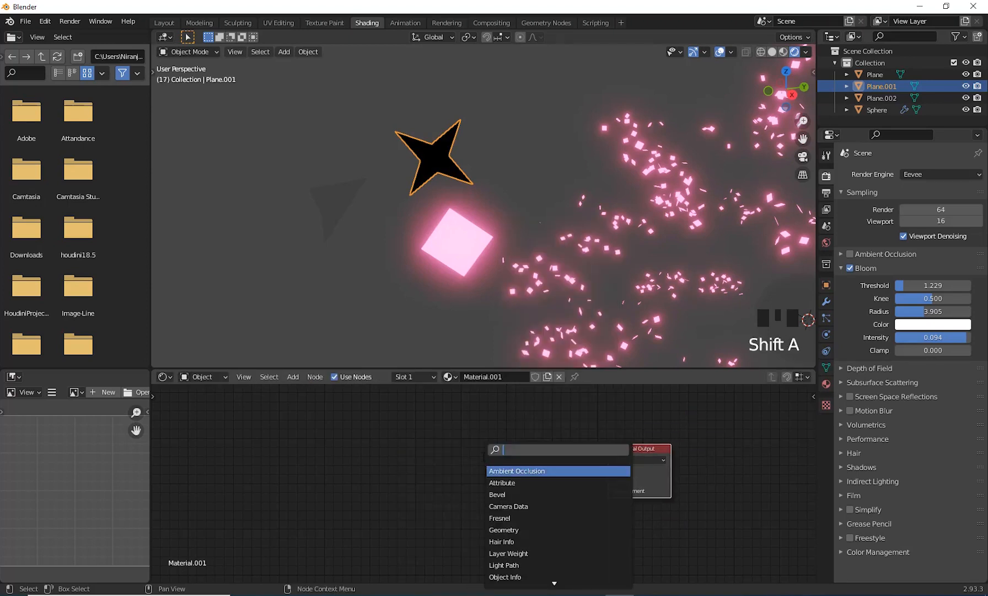
text(em)
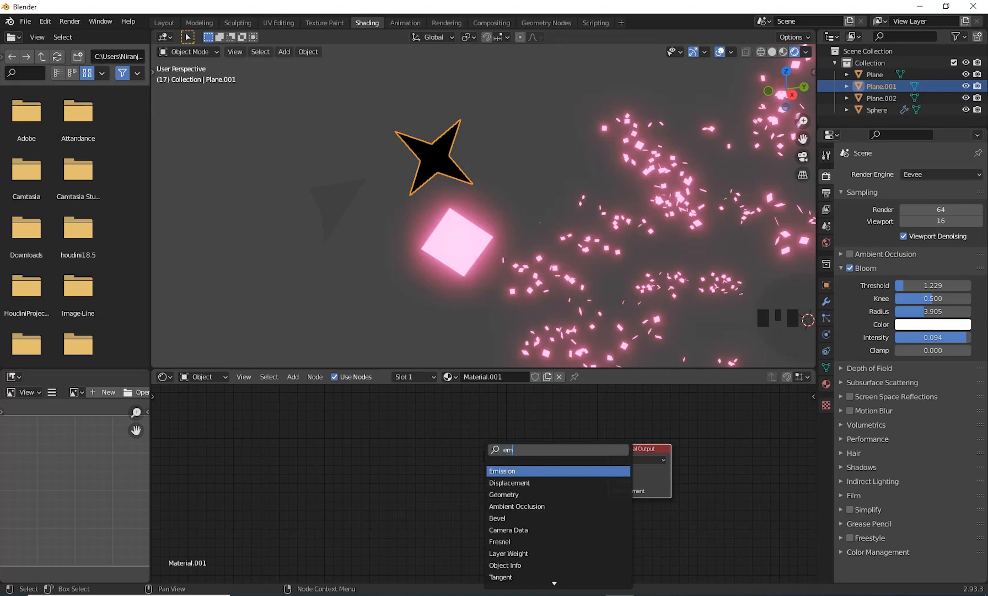
text(is)
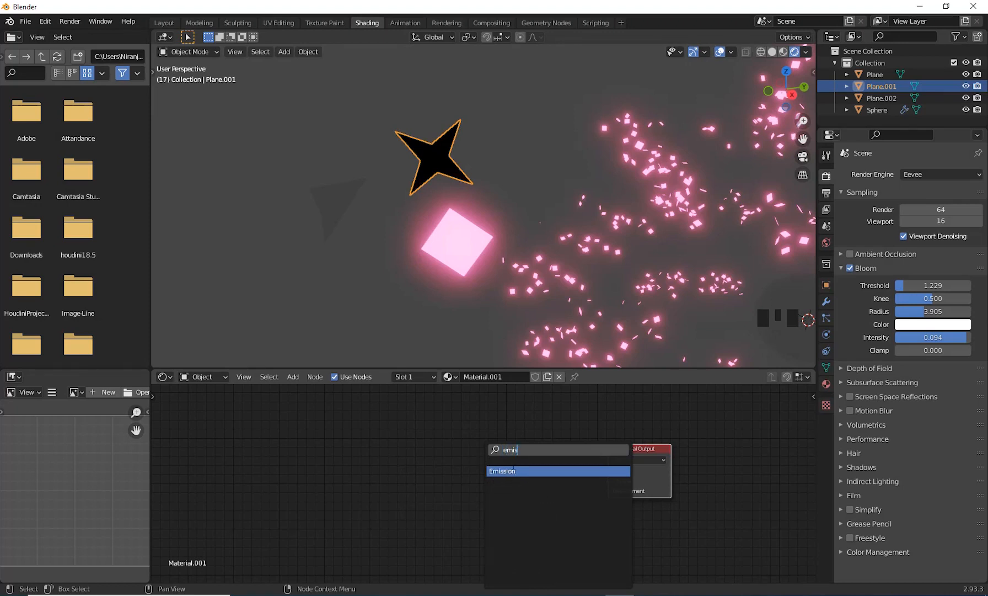
click(514, 470)
click(490, 485)
drag(502, 484, 607, 470)
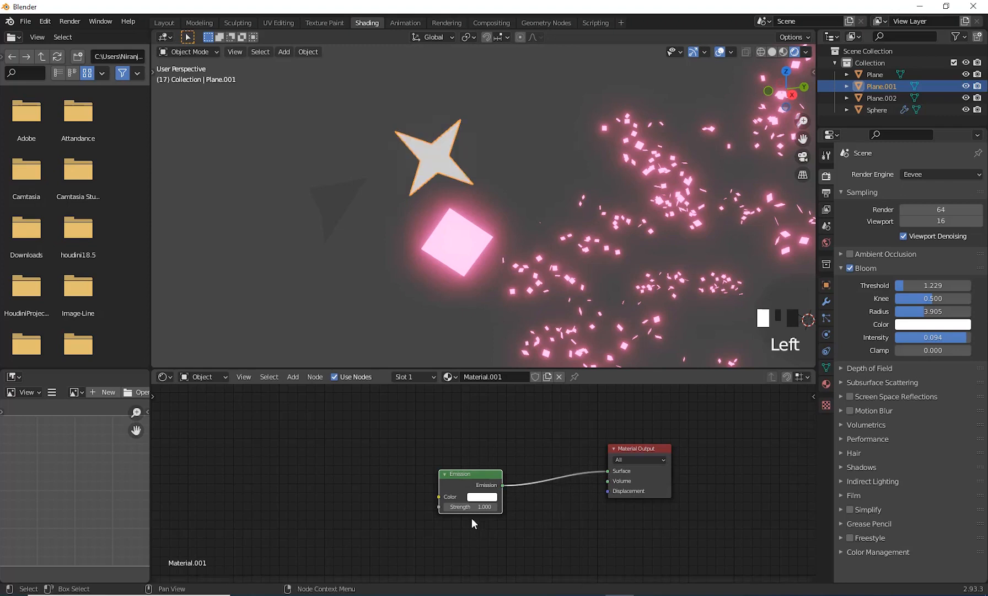
Set the star's Emission strength to 14.300 and tint its colour a very pale pink.
drag(469, 506, 472, 499)
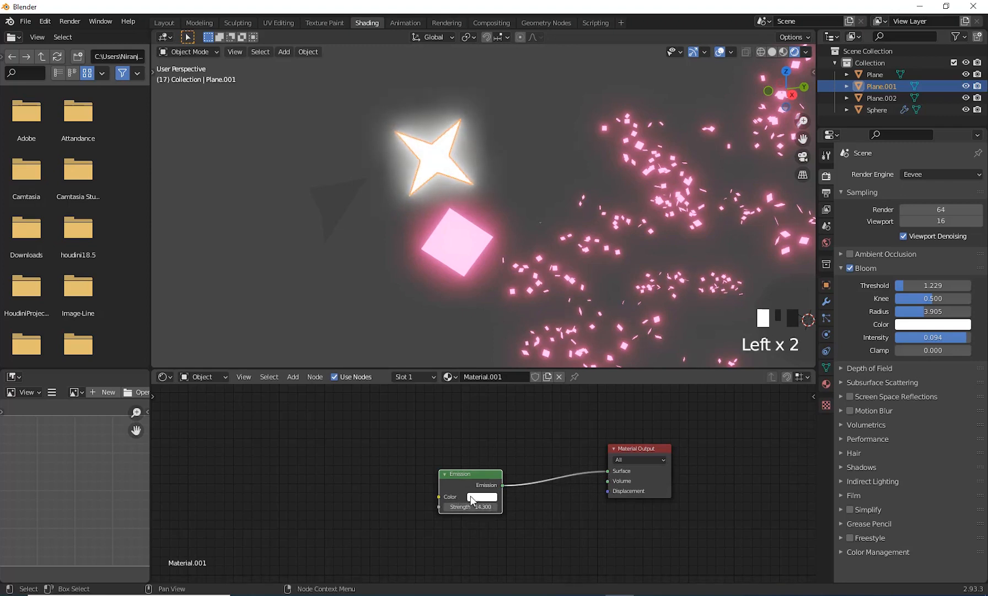
click(480, 498)
mouse_move(506, 399)
mouse_down()
mouse_move(519, 385)
mouse_move(506, 400)
mouse_up()
scroll(595, 504, up, 7)
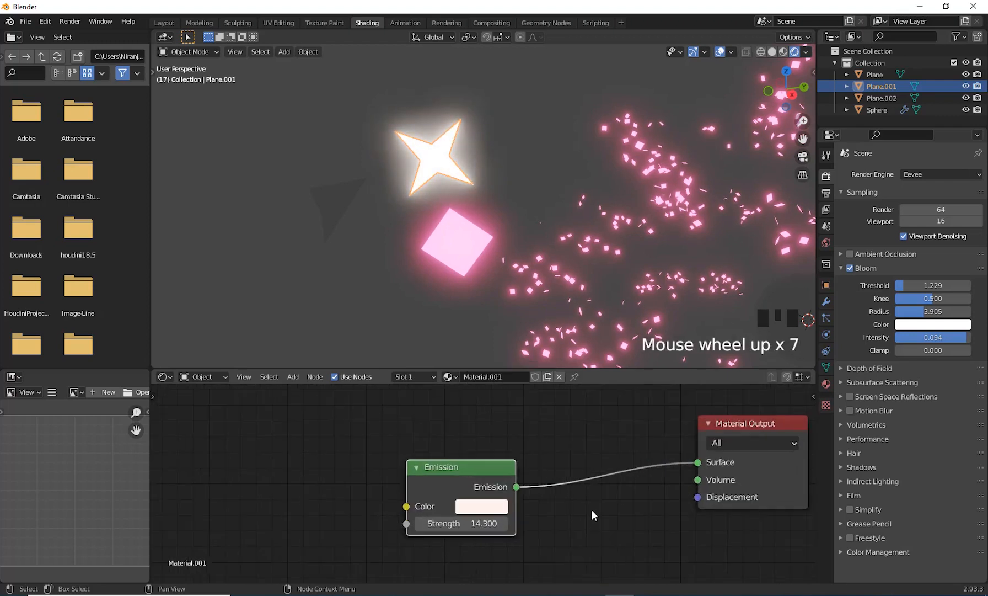
Add a ColorRamp node to the star's material and connect its Color output to the Emission's Color.
shift+middle_drag(494, 469, 649, 463)
click(430, 469)
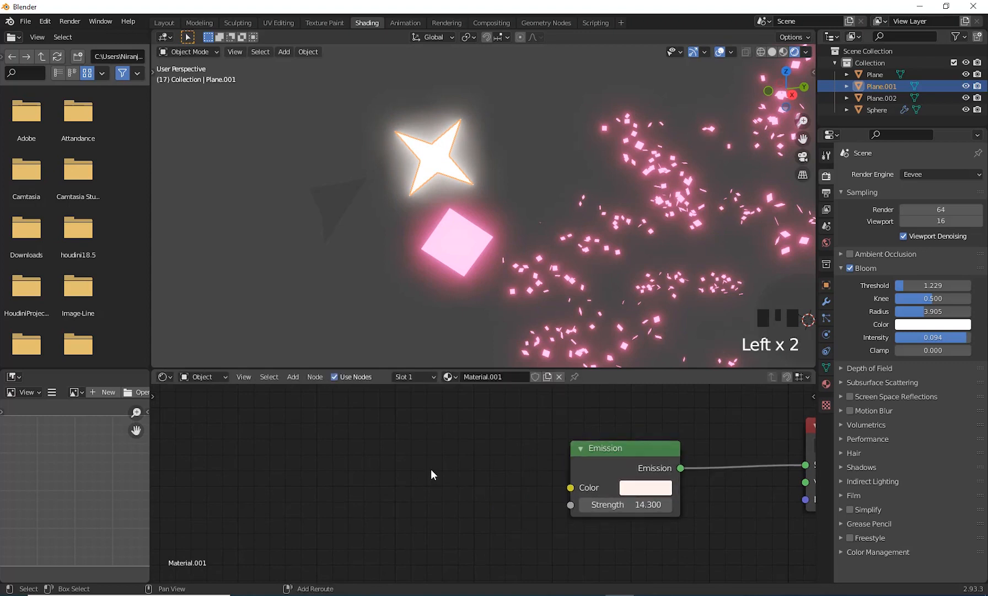
key(shift+a)
click(428, 456)
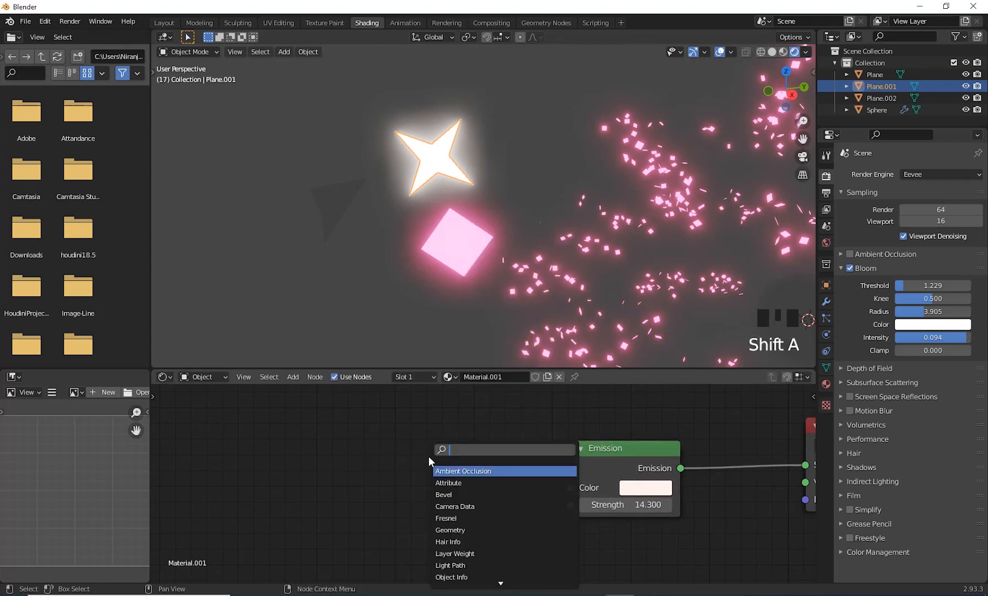
text(ram)
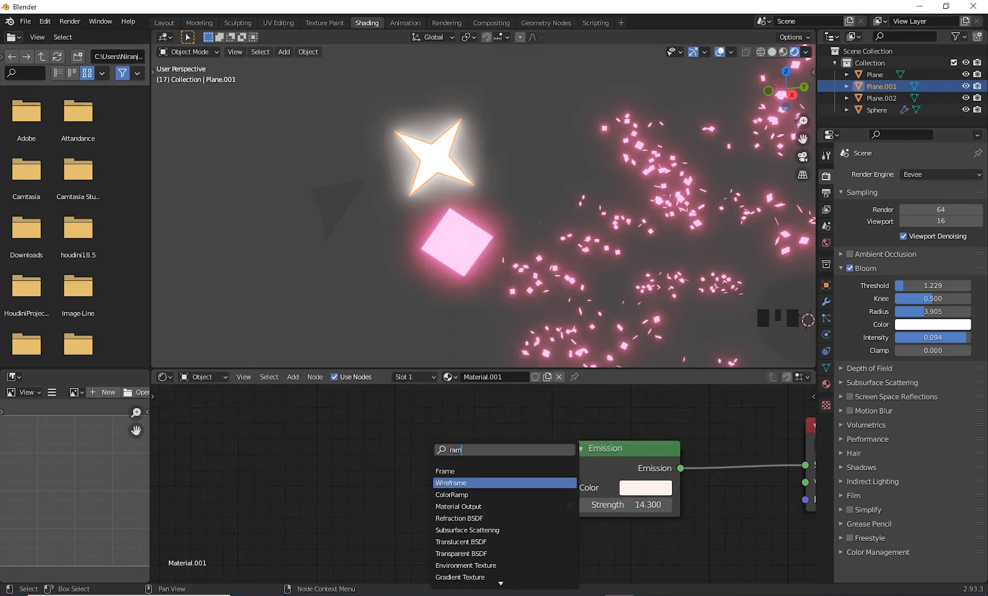
click(451, 494)
click(355, 465)
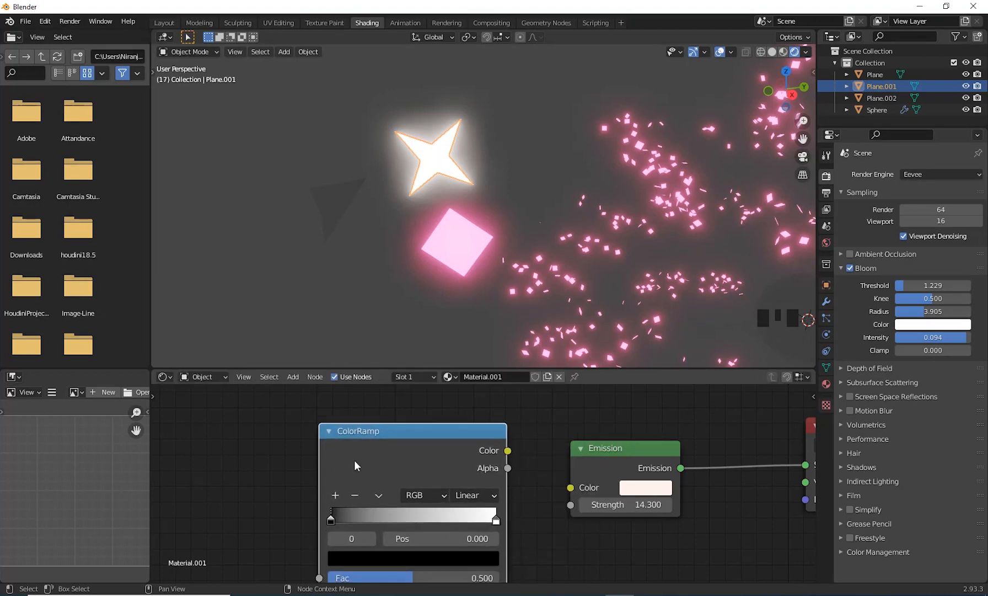
drag(508, 450, 571, 487)
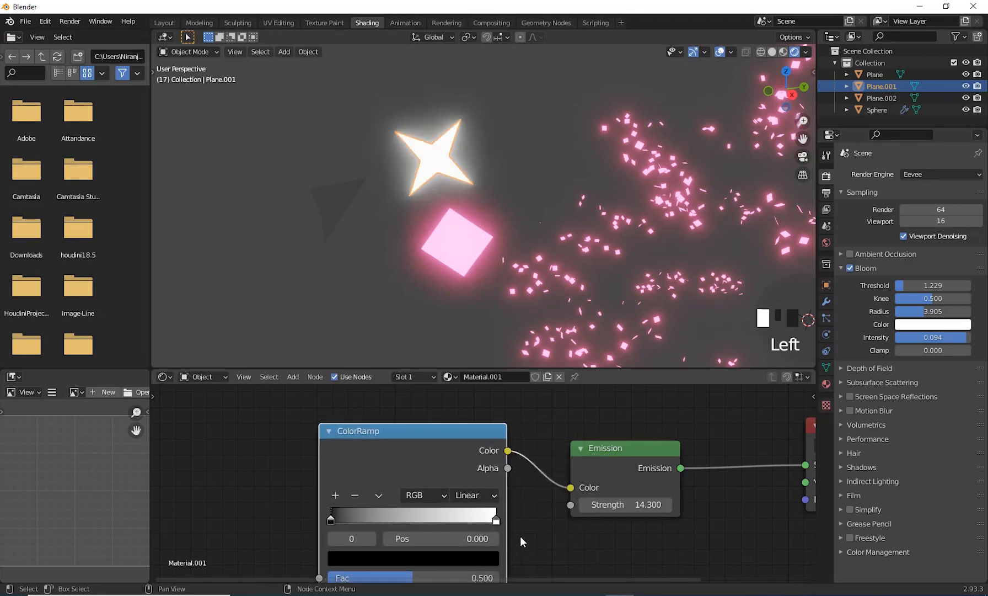
Change the star ColorRamp's first stop from black to a saturated blue at full brightness.
click(332, 524)
drag(385, 431, 395, 410)
scroll(406, 488, down, 2)
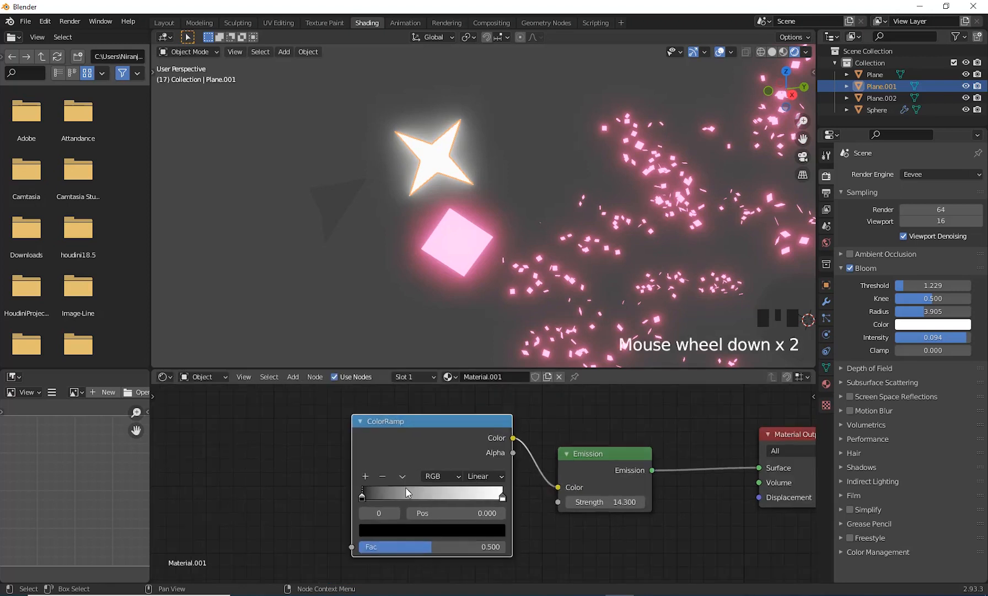
click(361, 495)
click(388, 531)
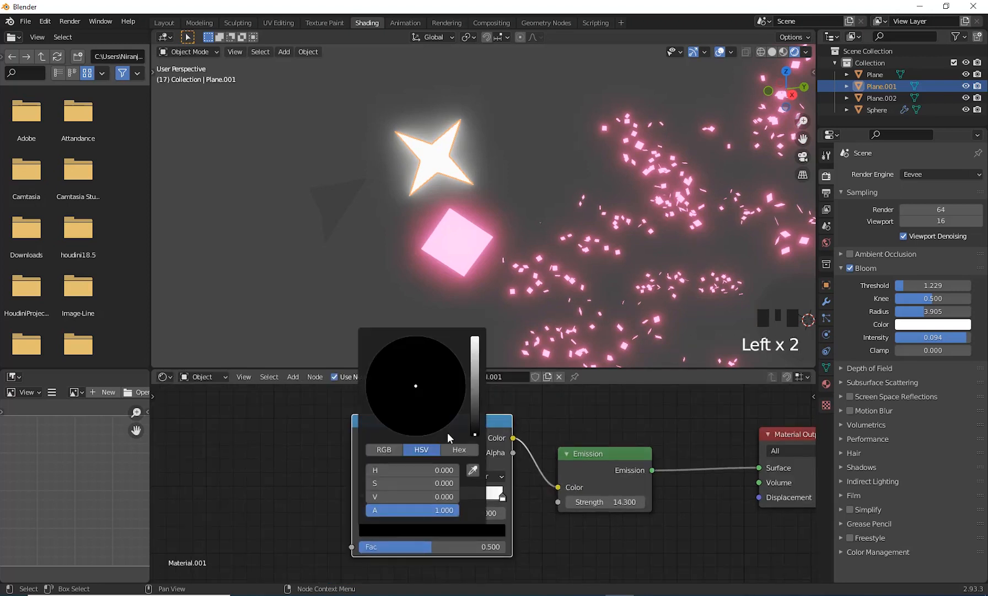
click(477, 339)
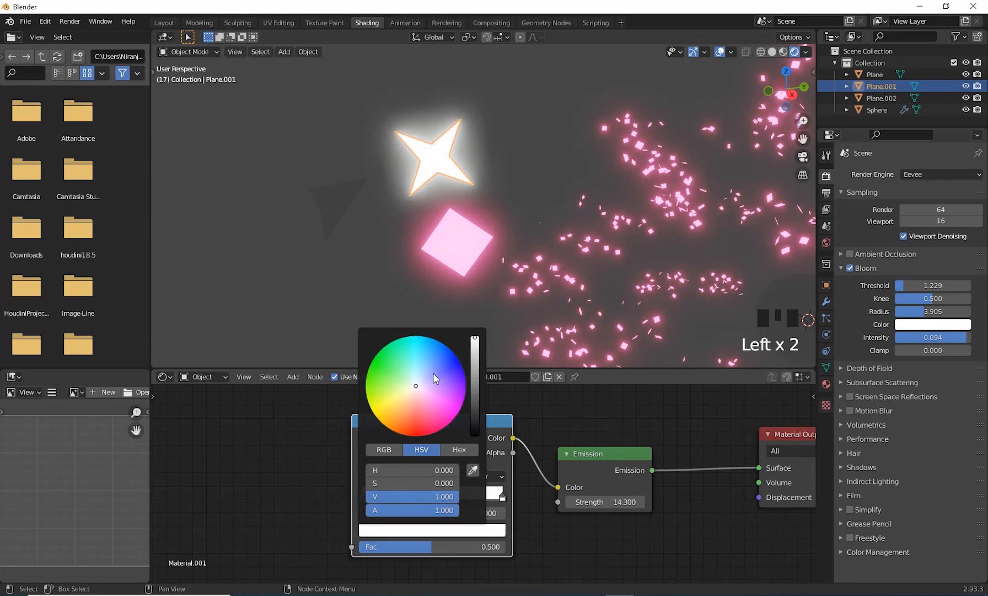
drag(436, 378, 455, 354)
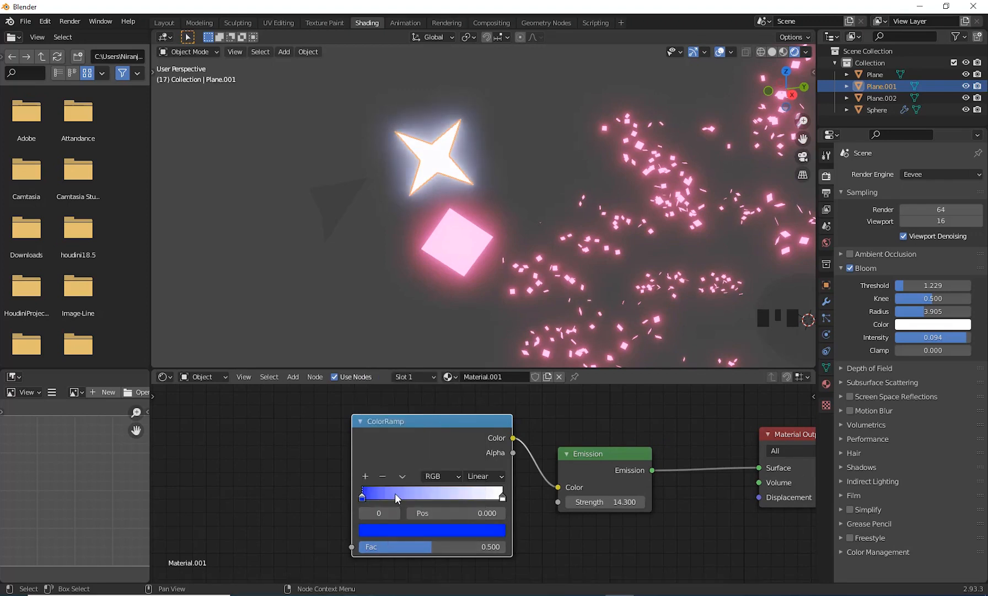
Add a stop at position 0.236 on the star's ColorRamp and colour it red.
click(394, 494)
ctrl+click(394, 493)
click(378, 530)
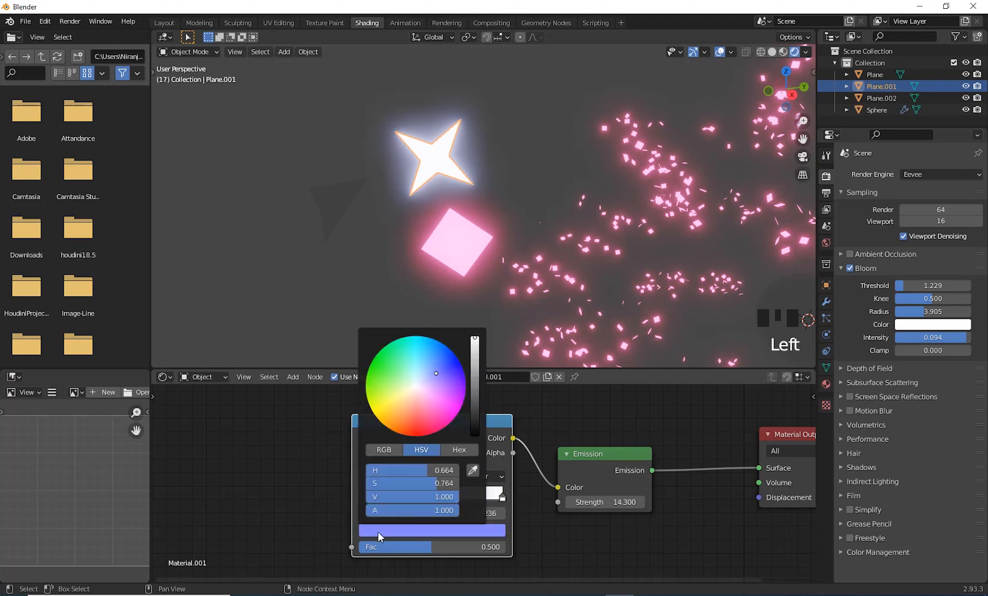
drag(436, 373, 414, 436)
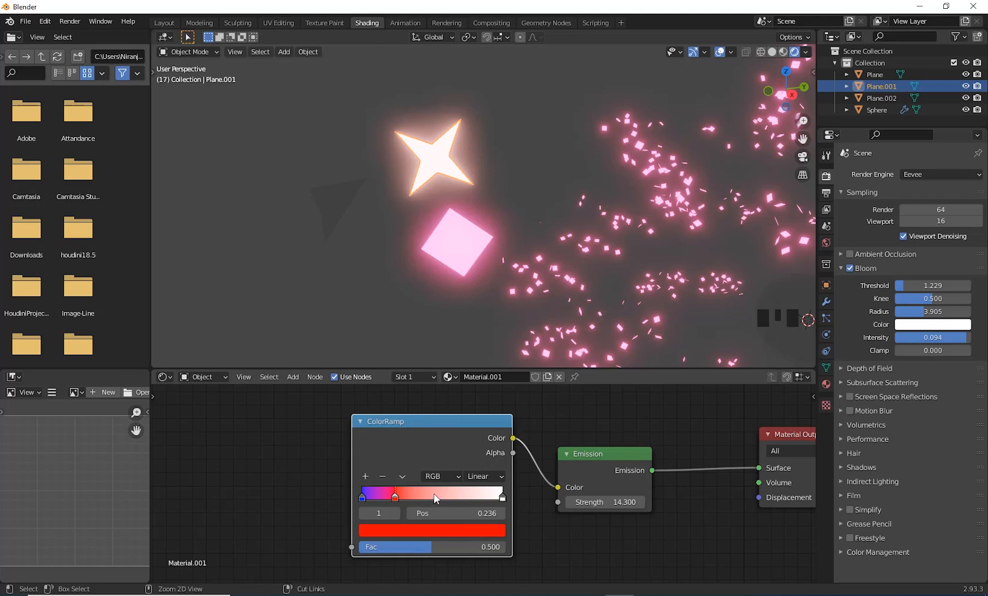
Add a stop at position 0.509 on the star's ColorRamp and colour it cyan.
ctrl+click(434, 496)
click(413, 529)
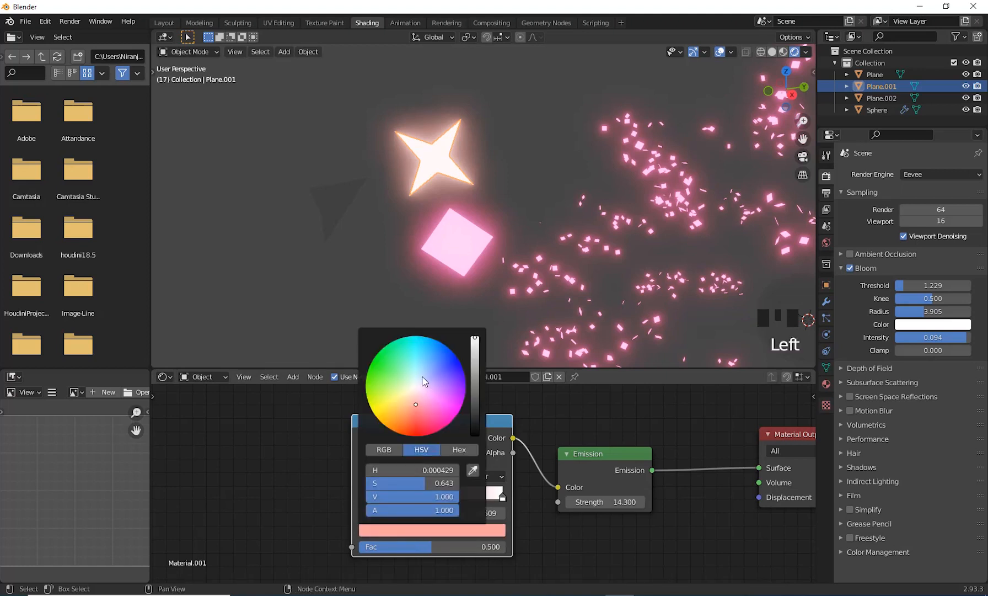
drag(423, 346, 416, 335)
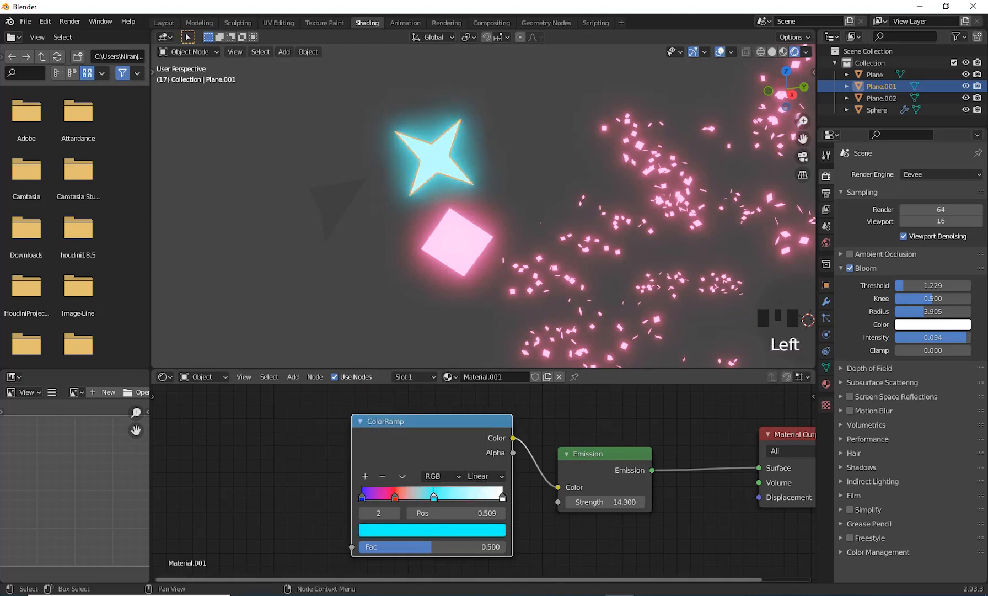
click(468, 496)
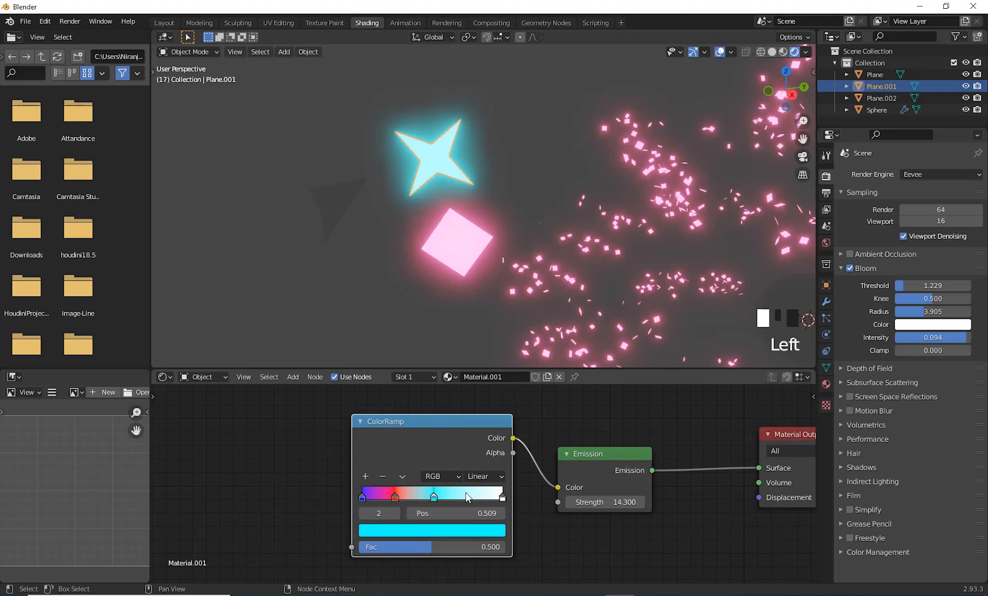
Add a purple stop at position 0.755 on the star's ColorRamp and set the ramp's Fac to 0.000.
ctrl+click(466, 496)
click(465, 531)
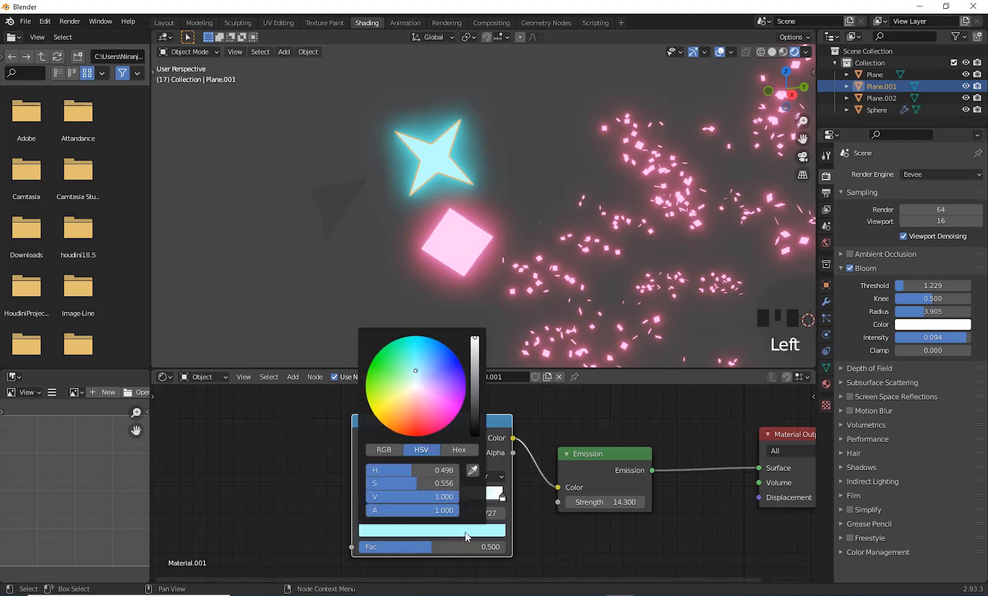
drag(426, 387, 463, 391)
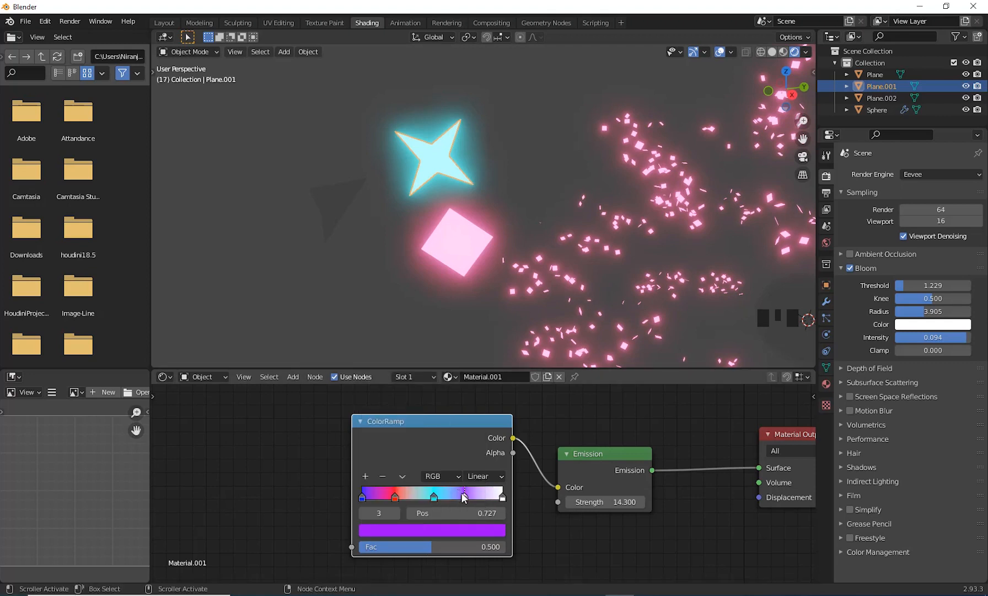
mouse_move(467, 497)
mouse_down()
mouse_move(477, 499)
mouse_move(468, 499)
mouse_up()
drag(428, 548, 359, 549)
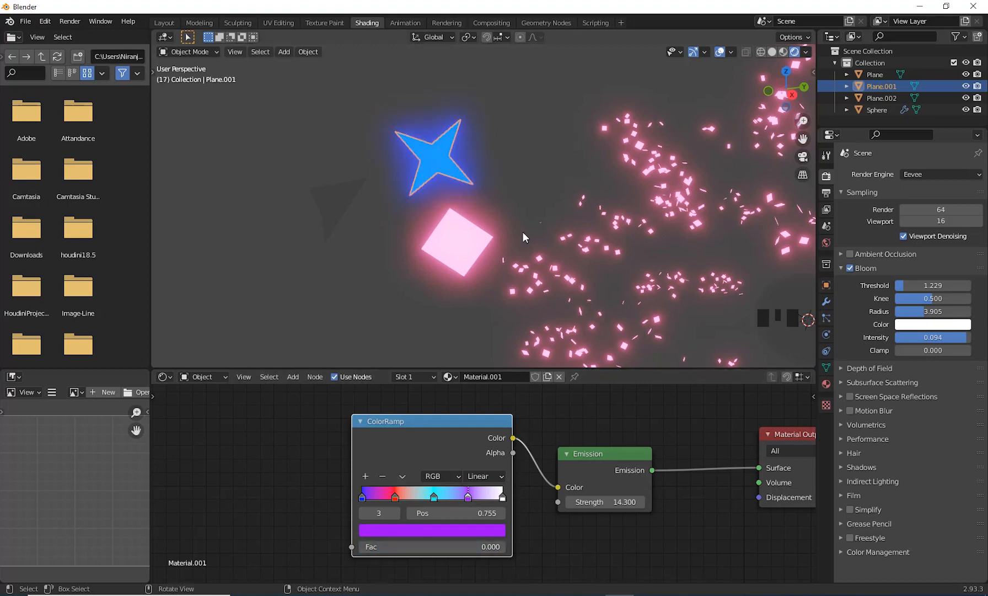
Rename the star's material as Material.Srar.
middle_drag(523, 232, 527, 240)
shift+middle_drag(440, 205, 498, 325)
scroll(505, 333, down, 5)
scroll(491, 338, down, 2)
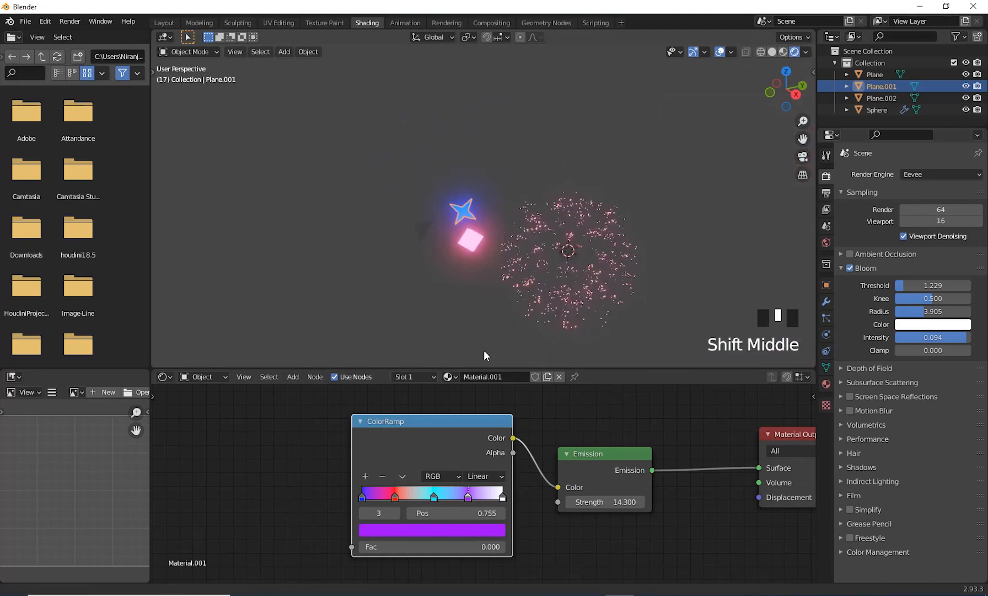
click(482, 376)
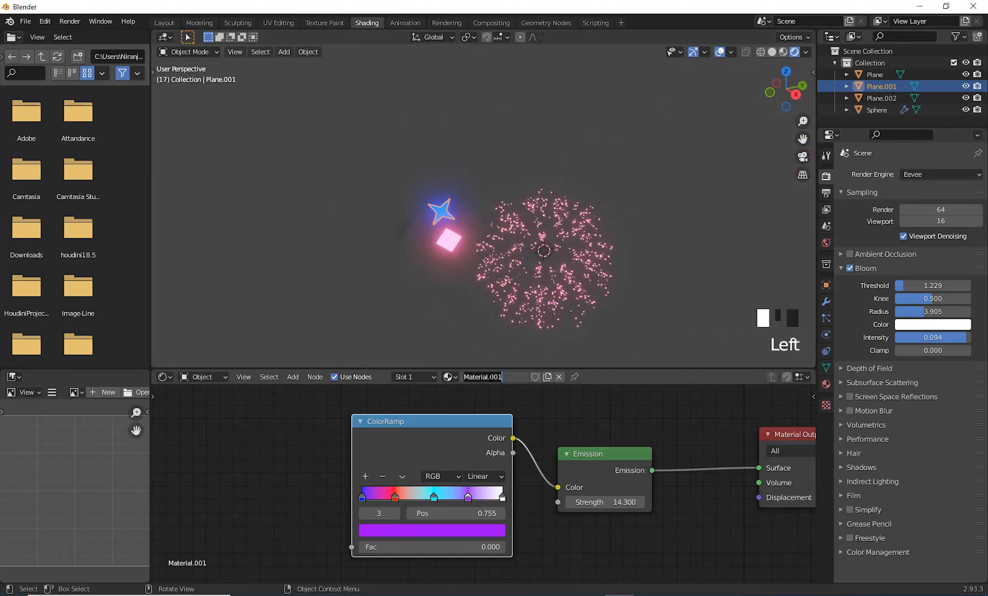
drag(490, 376, 537, 377)
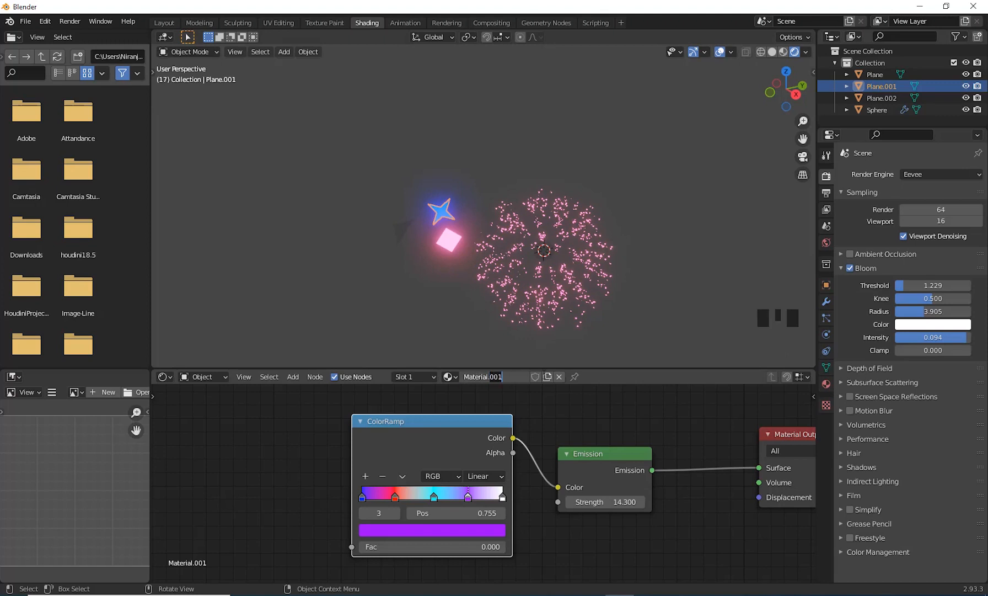
text(Srar)
key(Return)
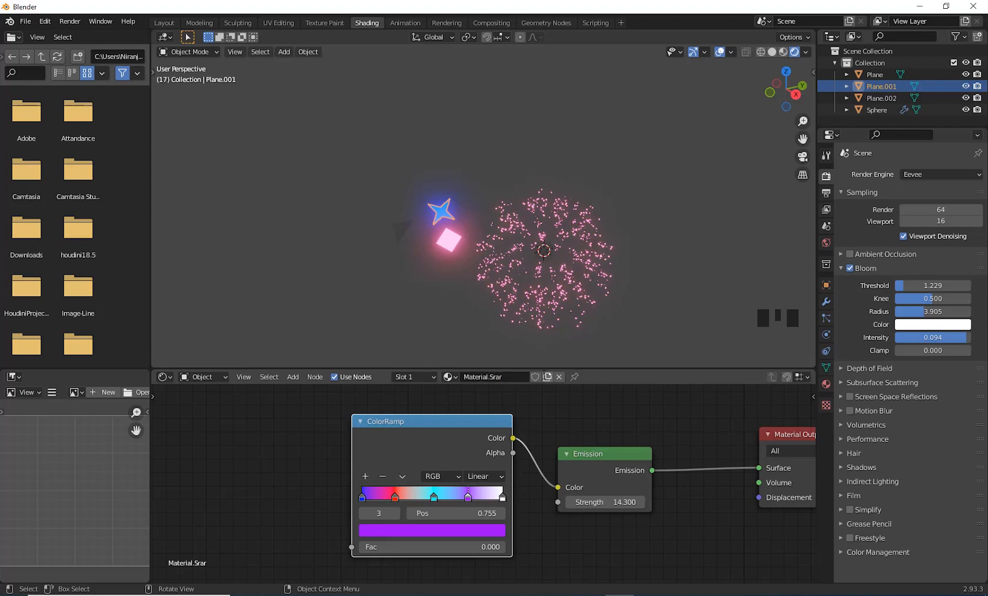
Assign the existing Material.Srar to the triangle plane.
click(404, 234)
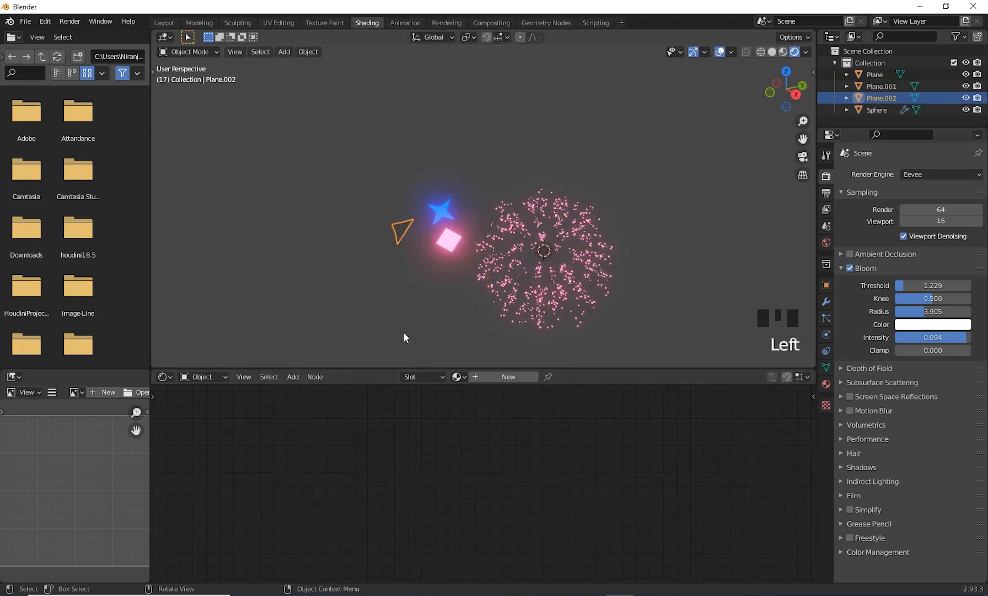
click(462, 379)
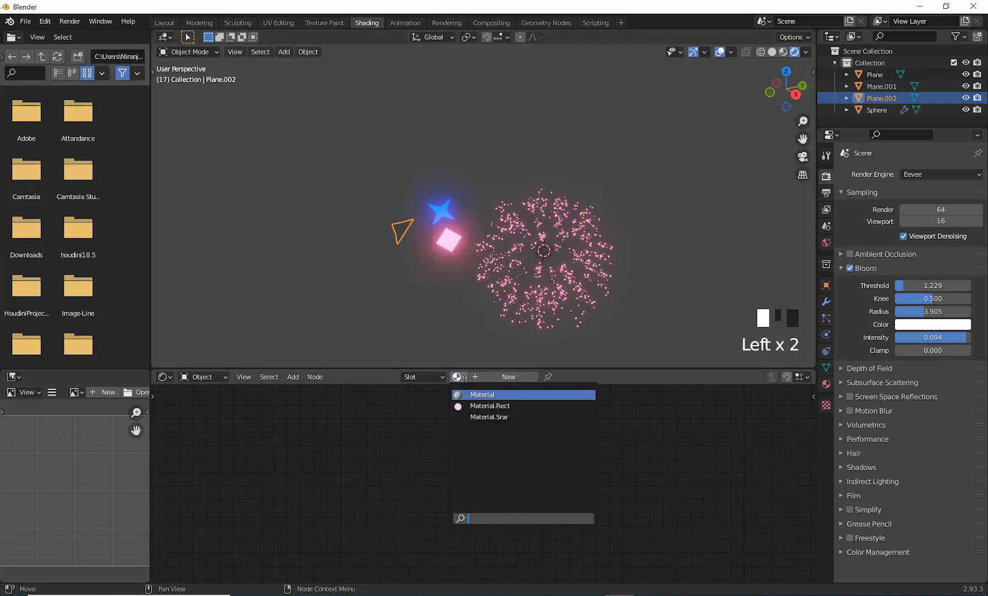
click(503, 418)
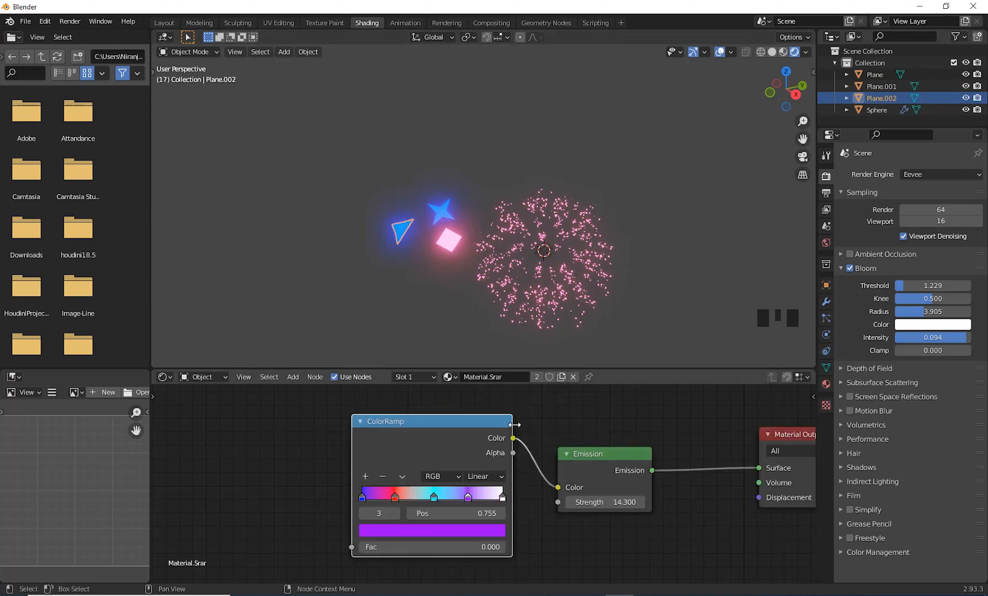
click(506, 377)
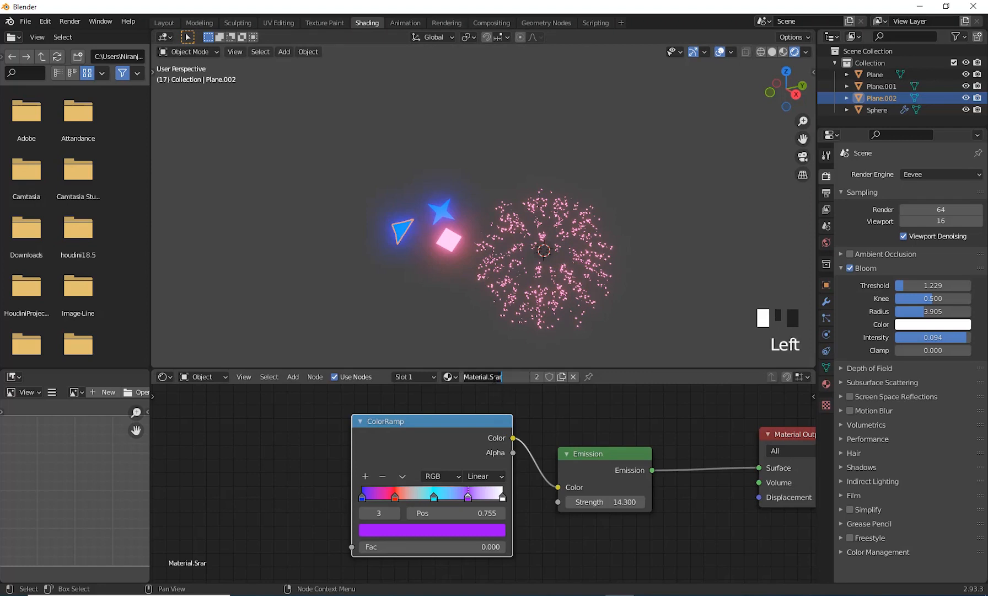
drag(490, 378, 514, 380)
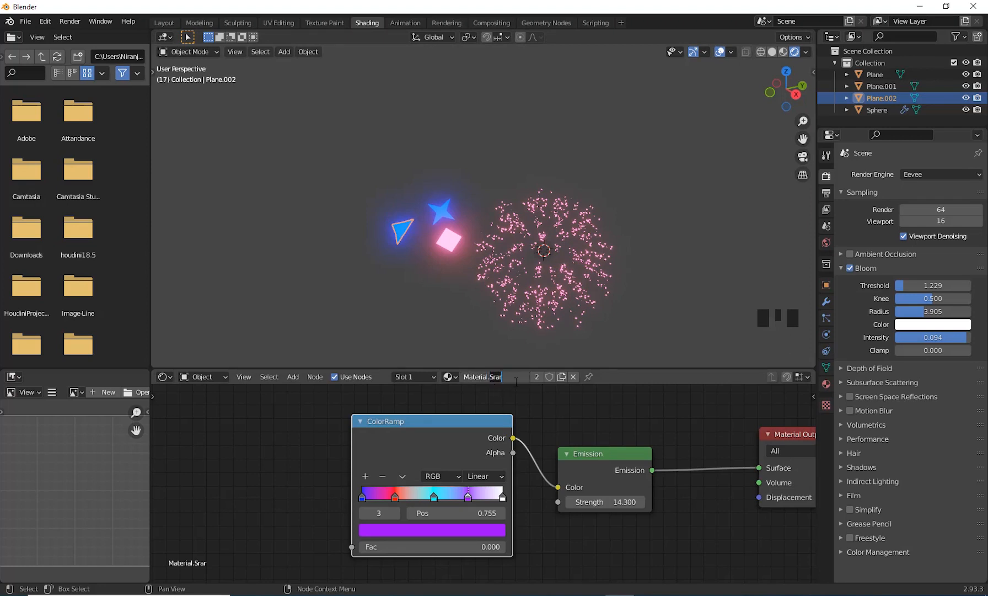
click(542, 400)
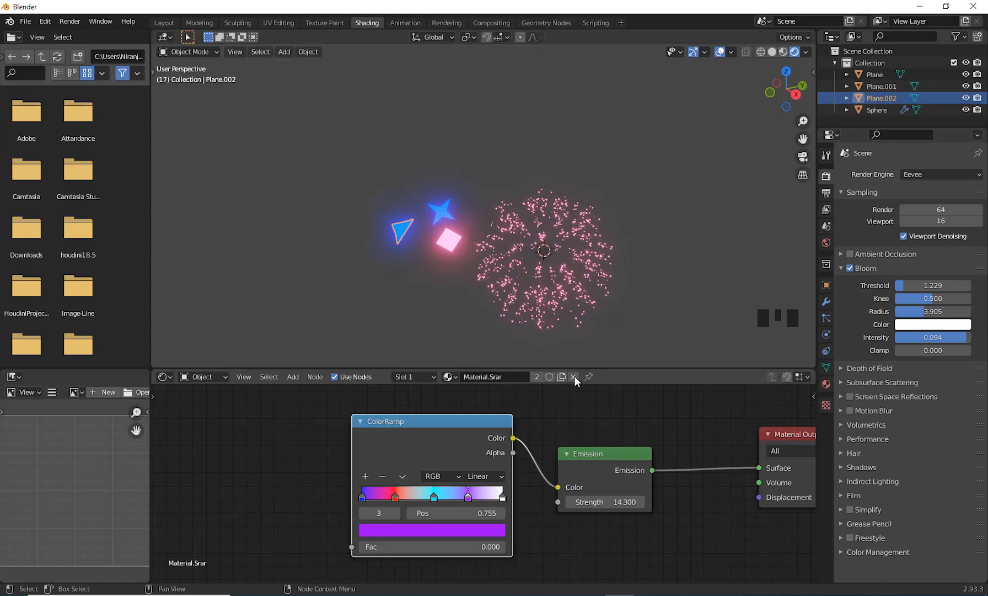
Add a second Material Output node beside the existing one in Material.Srar.
scroll(580, 431, down, 2)
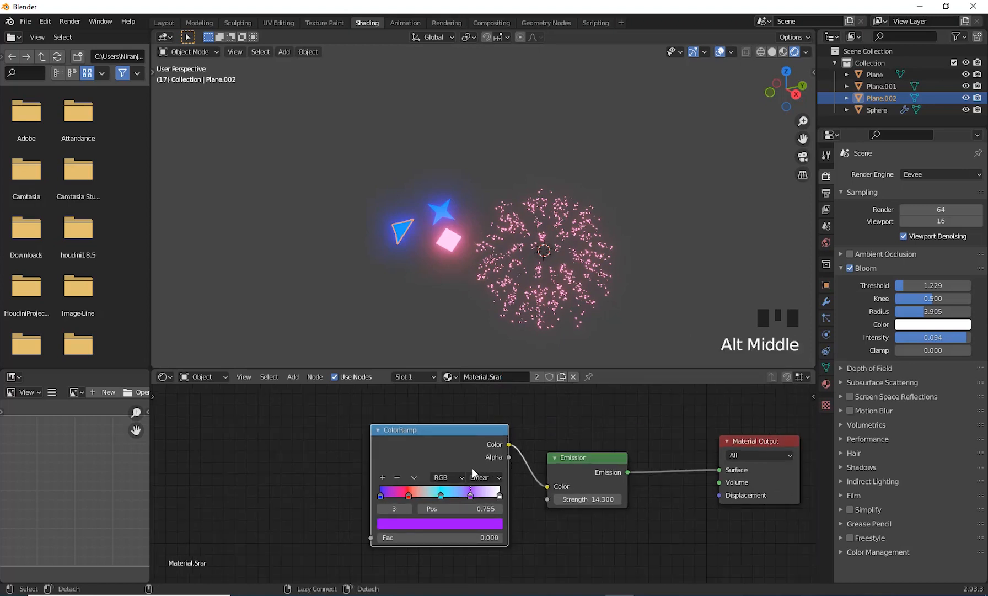
shift+middle_drag(526, 460, 451, 459)
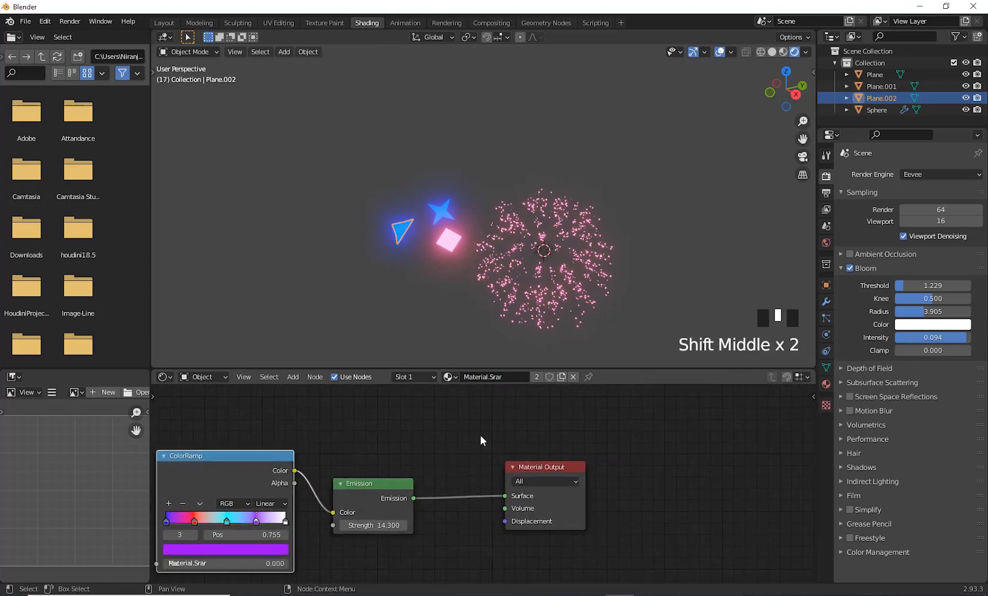
drag(467, 418, 464, 547)
shift+middle_drag(614, 514, 533, 511)
click(551, 469)
scroll(545, 472, down, 3)
scroll(559, 498, up, 3)
click(546, 494)
key(shift+a)
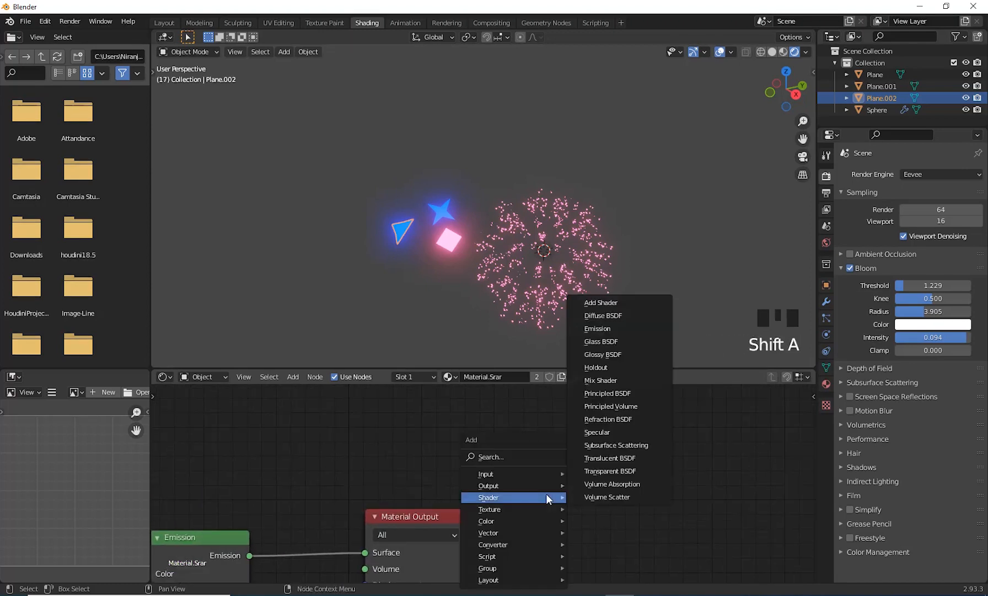
mouse_move(515, 485)
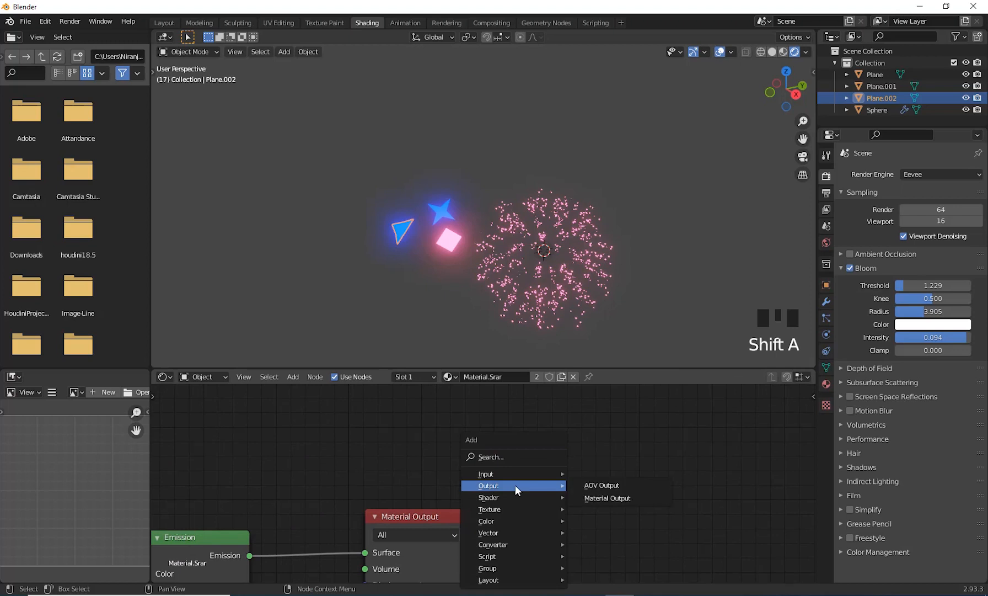
click(632, 499)
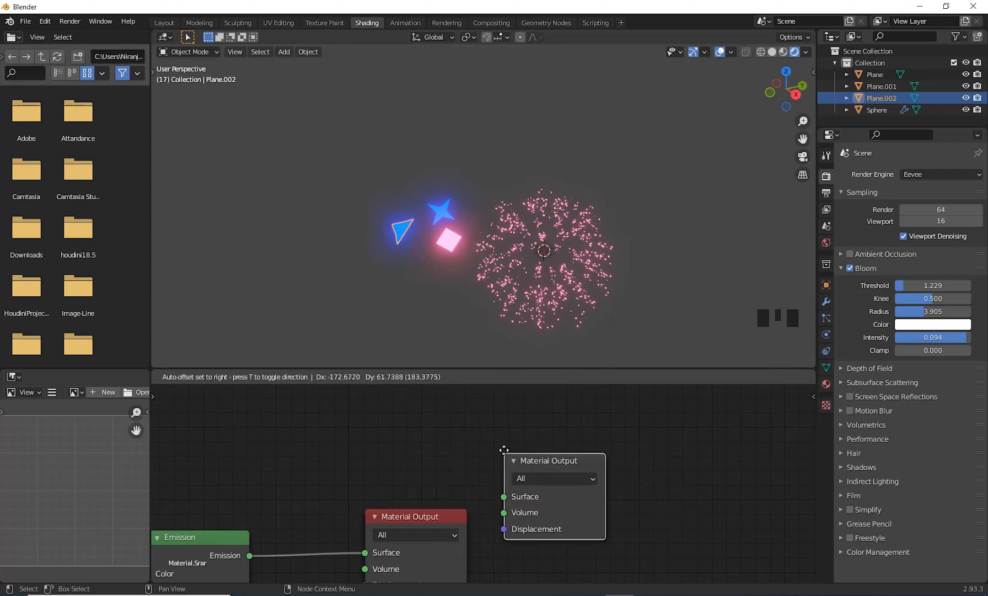
click(512, 454)
Move the original Material Output node aside and connect the Emission output to the new Material Output's Surface.
scroll(470, 487, down, 2)
shift+middle_drag(452, 490, 493, 477)
drag(494, 477, 530, 543)
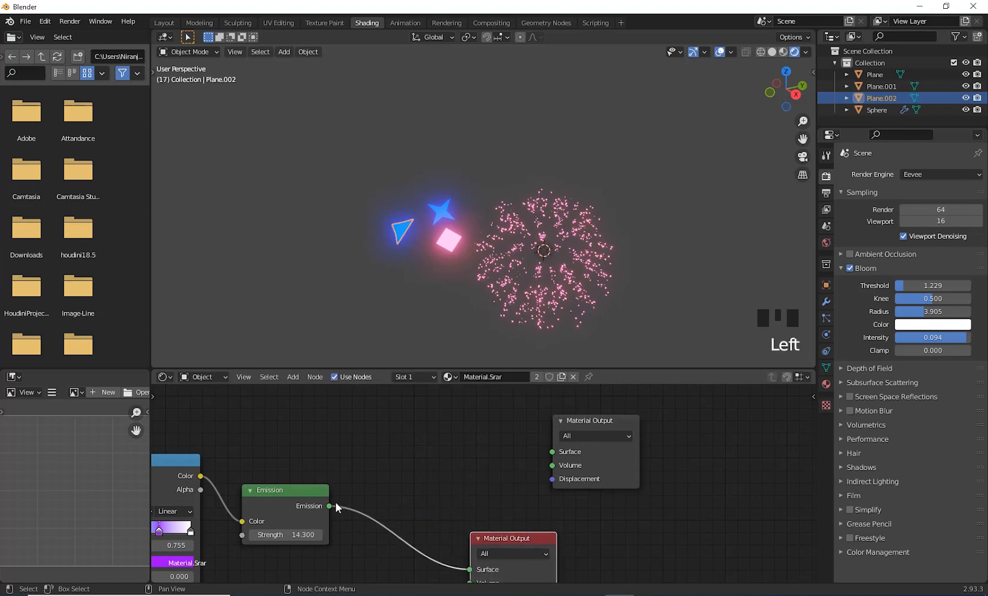
drag(329, 506, 552, 451)
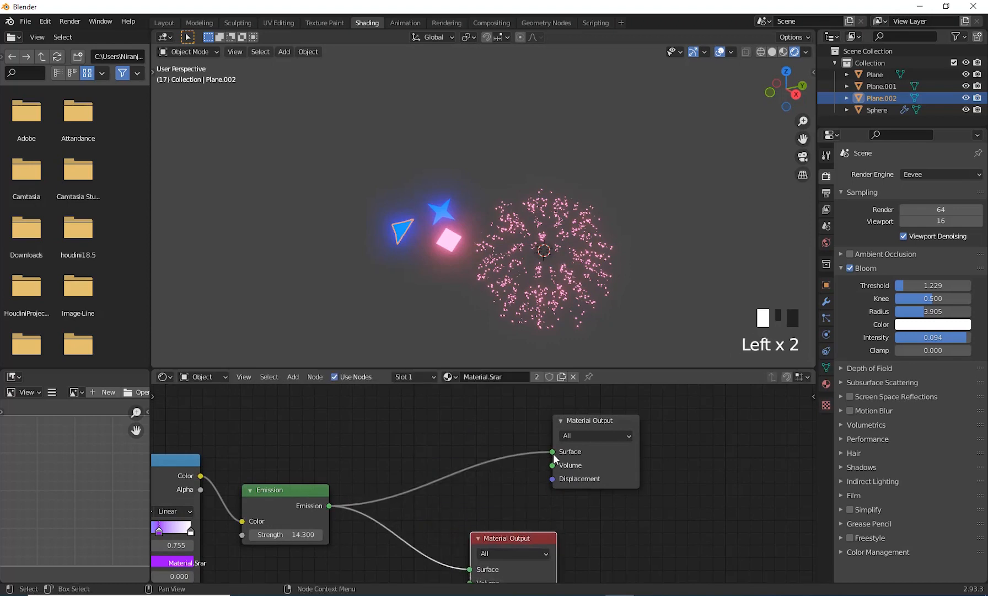
shift+middle_drag(466, 498, 448, 502)
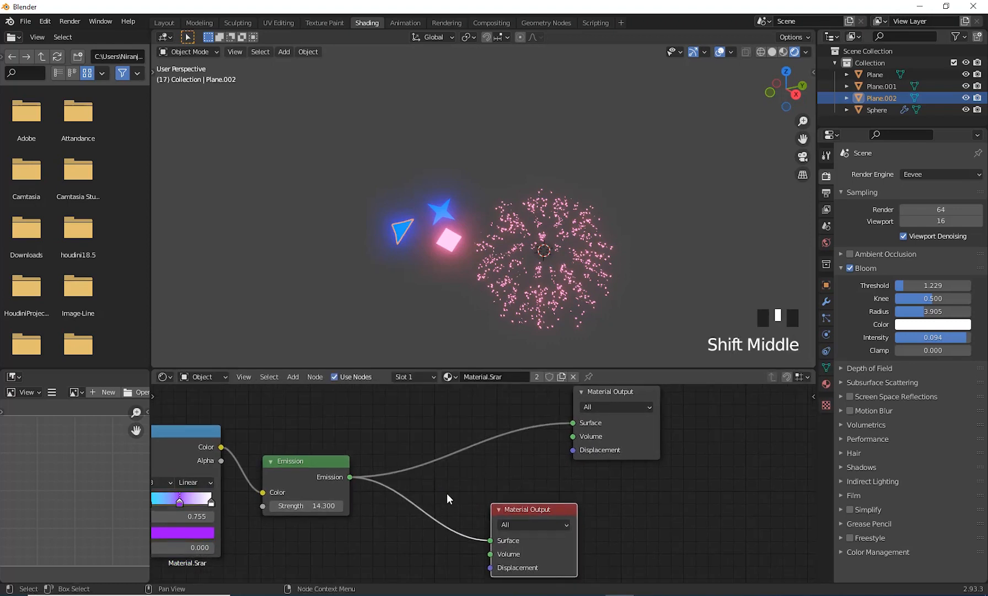
Cut the Emission link to the original Material Output, reposition that node, and reconnect the Emission to its Surface.
ctrl+right_drag(447, 493, 433, 573)
drag(529, 513, 561, 503)
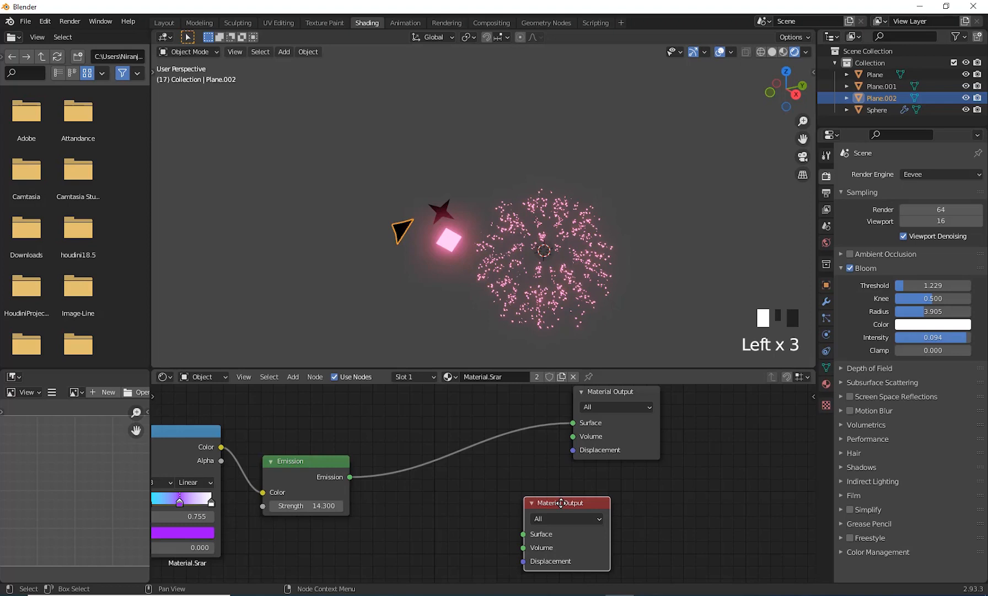
drag(562, 508, 485, 496)
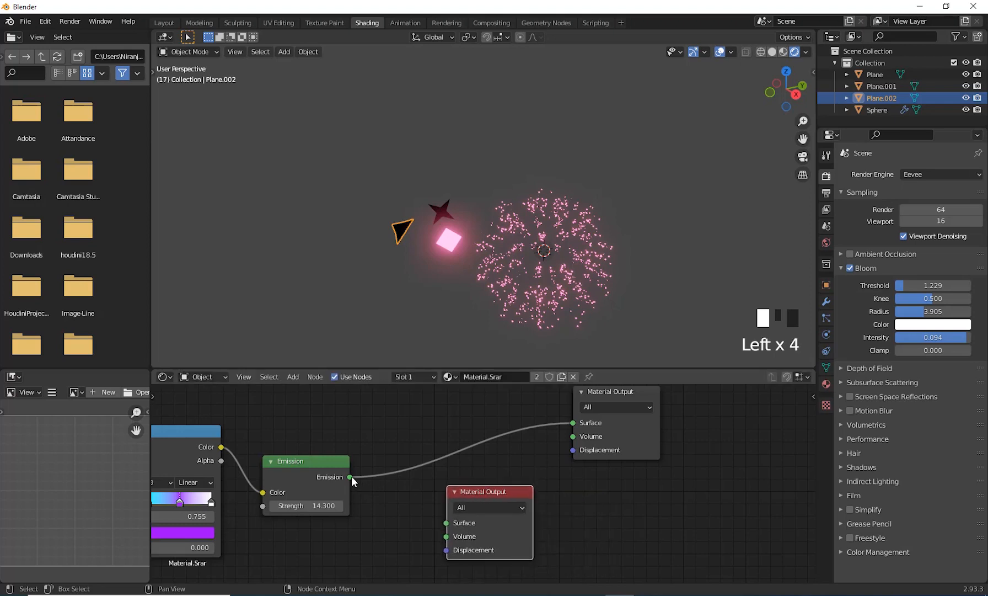
drag(350, 476, 446, 522)
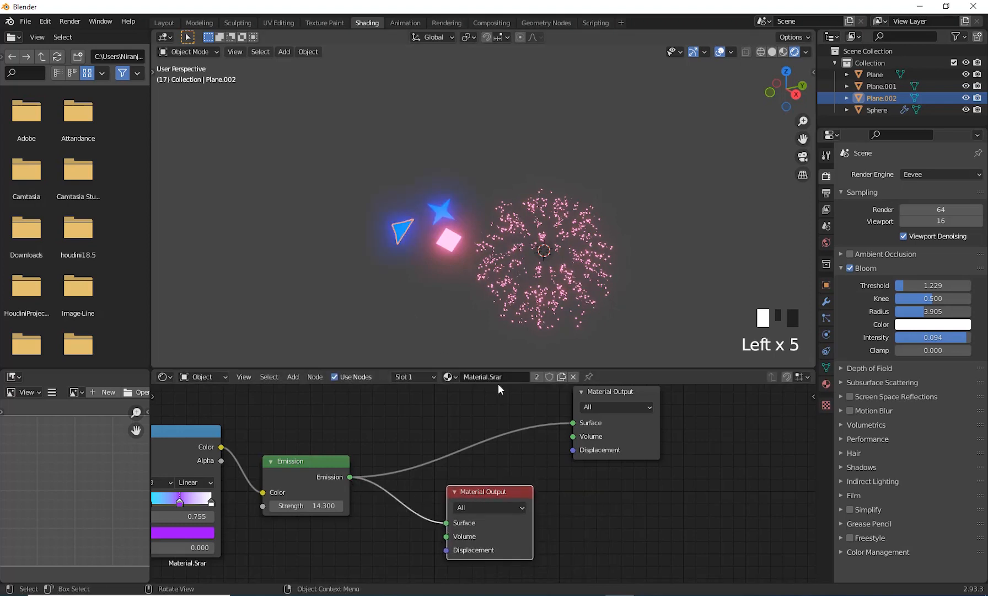
Cut the Emission link to the added Material Output and delete that extra node.
shift+middle_drag(667, 486, 595, 503)
click(521, 477)
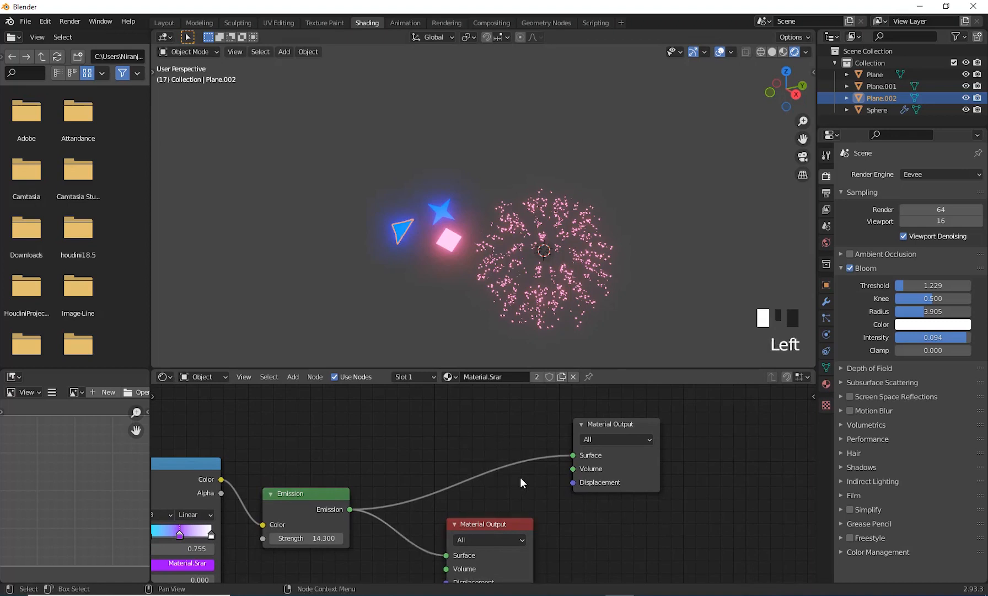
ctrl+right_drag(460, 428, 535, 489)
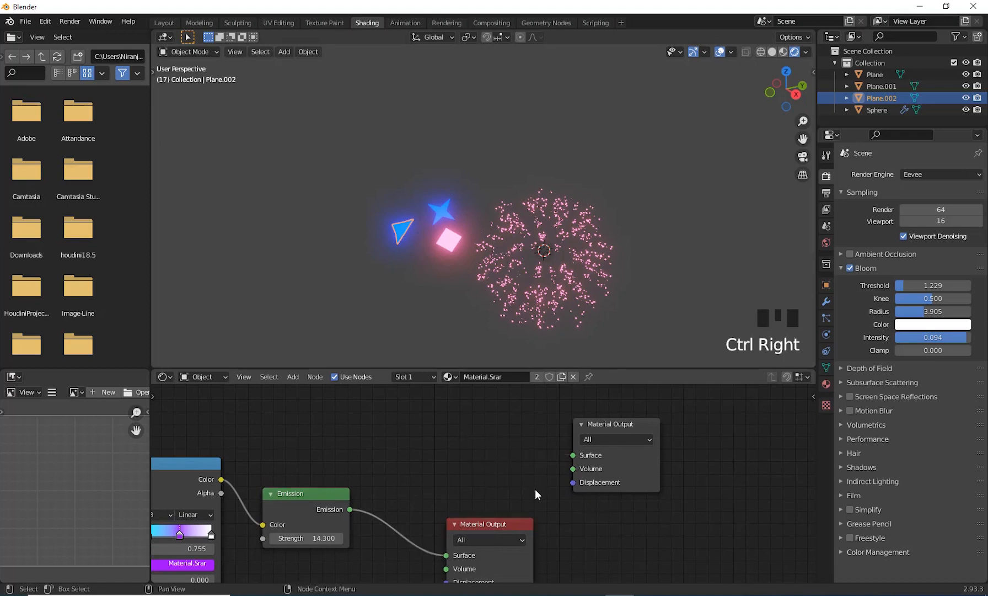
click(600, 429)
key(Delete)
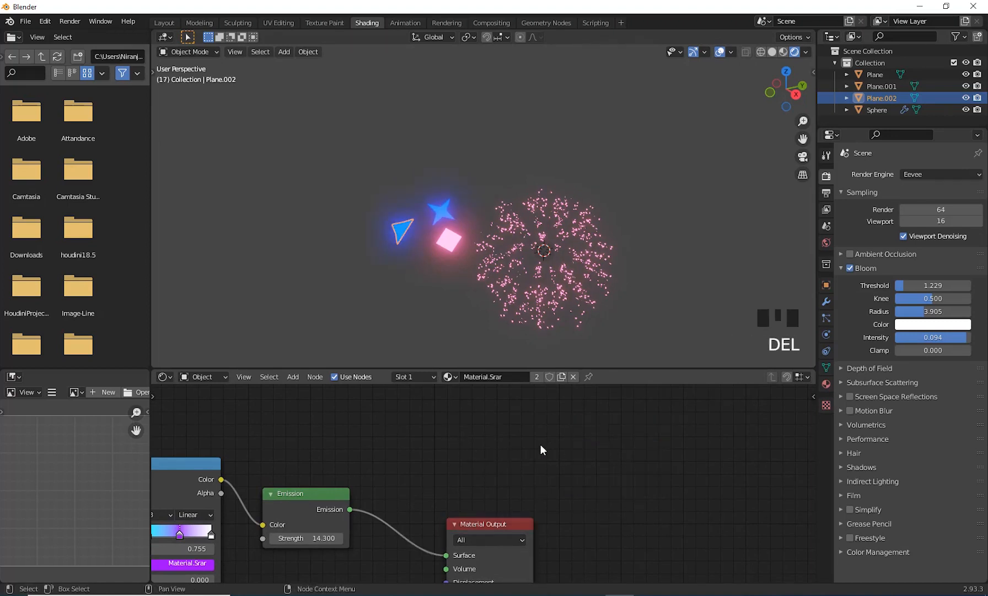
Unlink Material.Srar from the triangle plane.
click(399, 231)
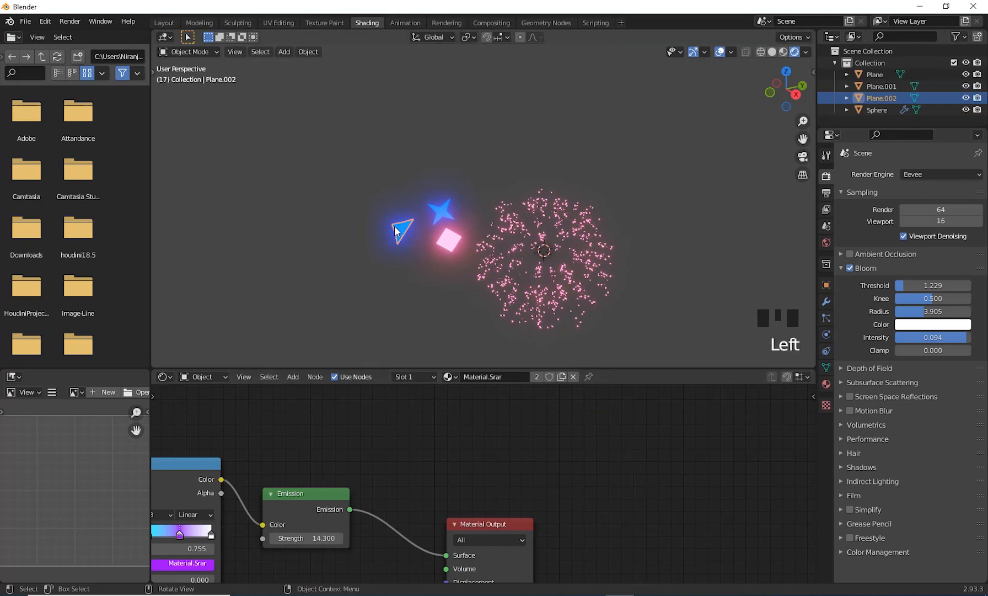
click(574, 376)
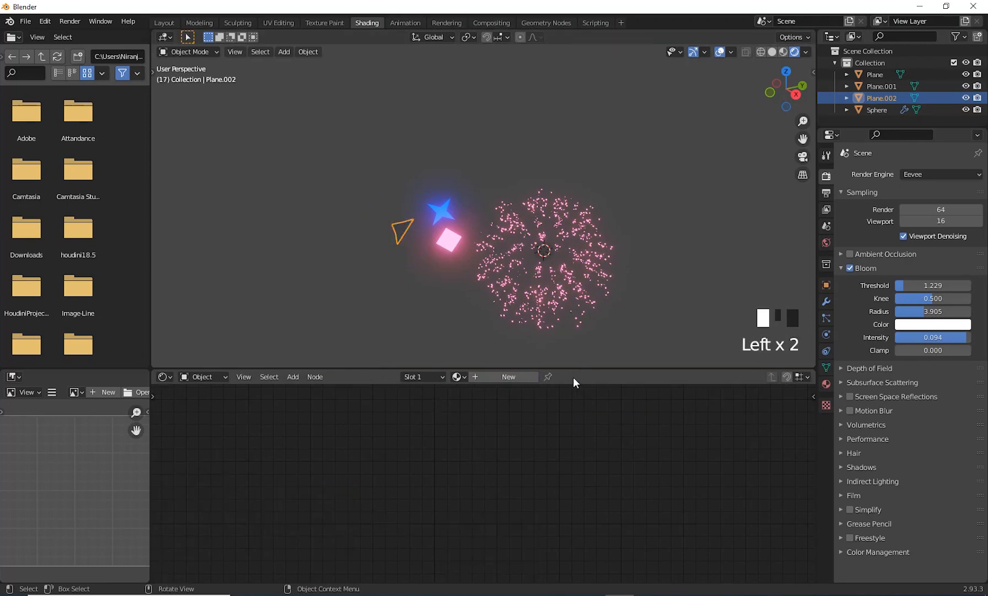
Create a new material with the default Principled BSDF on the triangle plane and unlink it again.
click(495, 375)
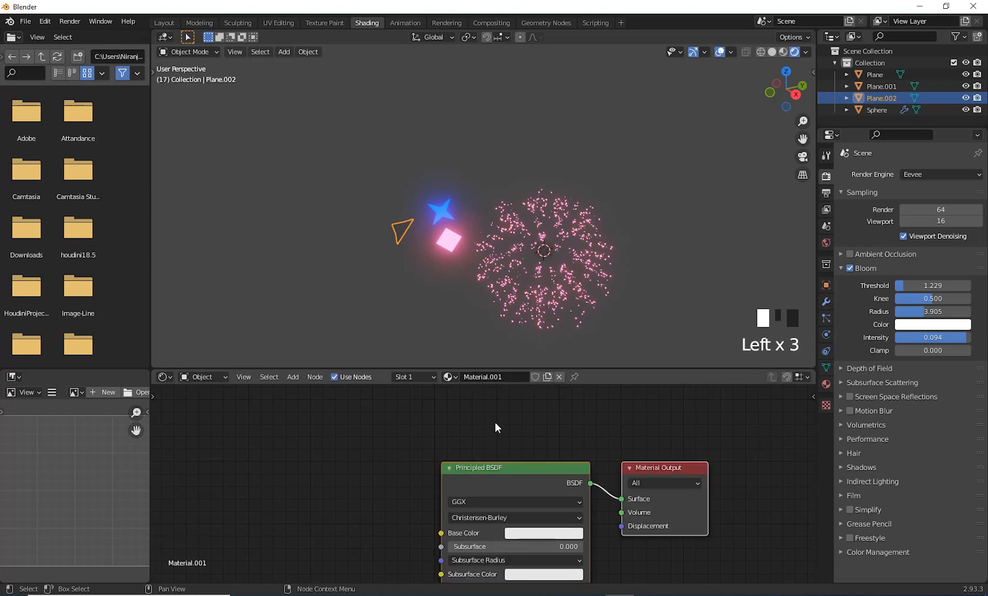
scroll(500, 436, up, 2)
shift+middle_drag(501, 441, 450, 463)
scroll(441, 419, down, 1)
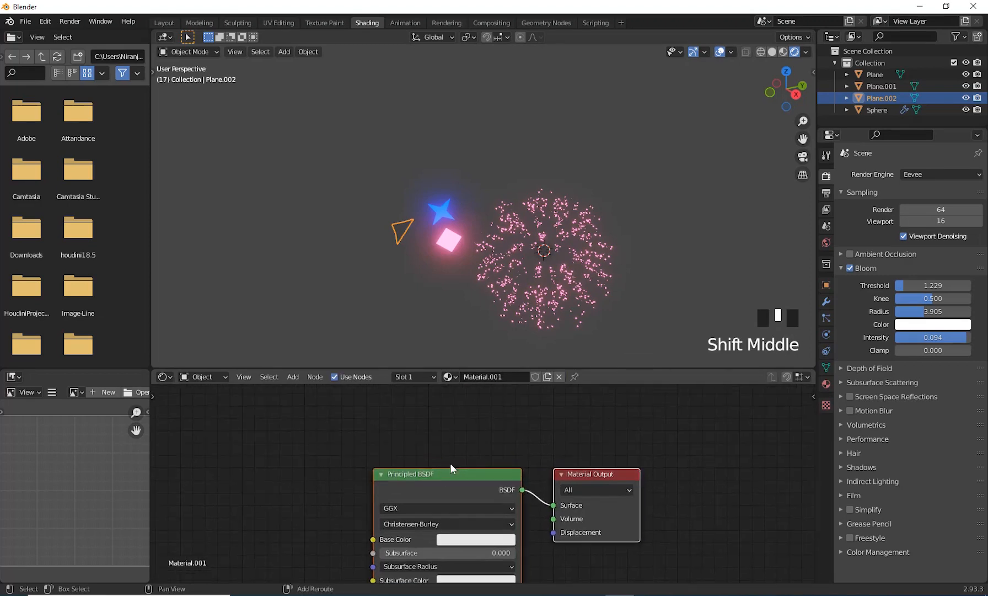
click(558, 376)
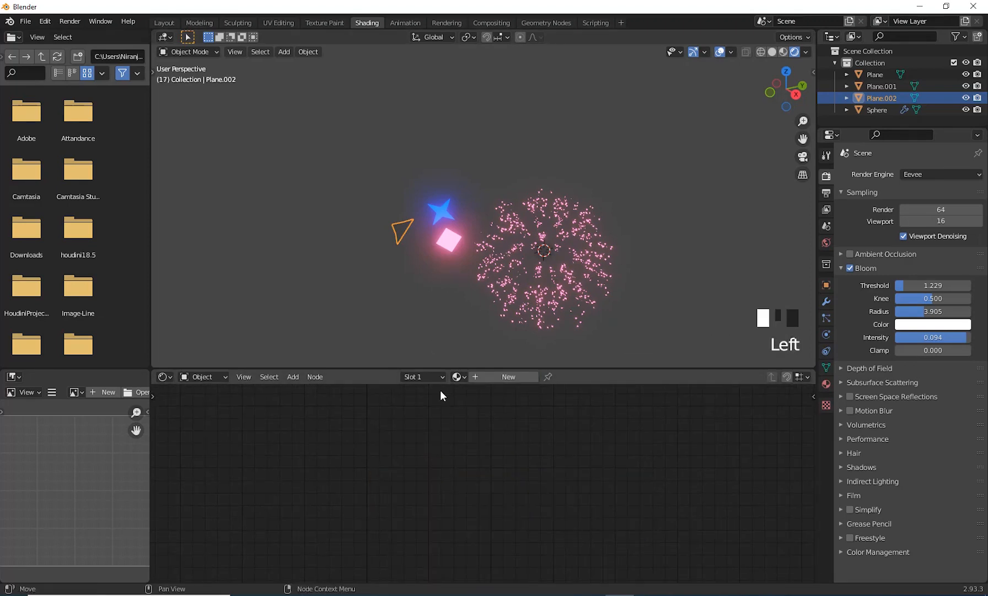
Enlarge the 3D viewport by shrinking the node editor, and select the triangle plane facing the view.
drag(441, 369, 444, 514)
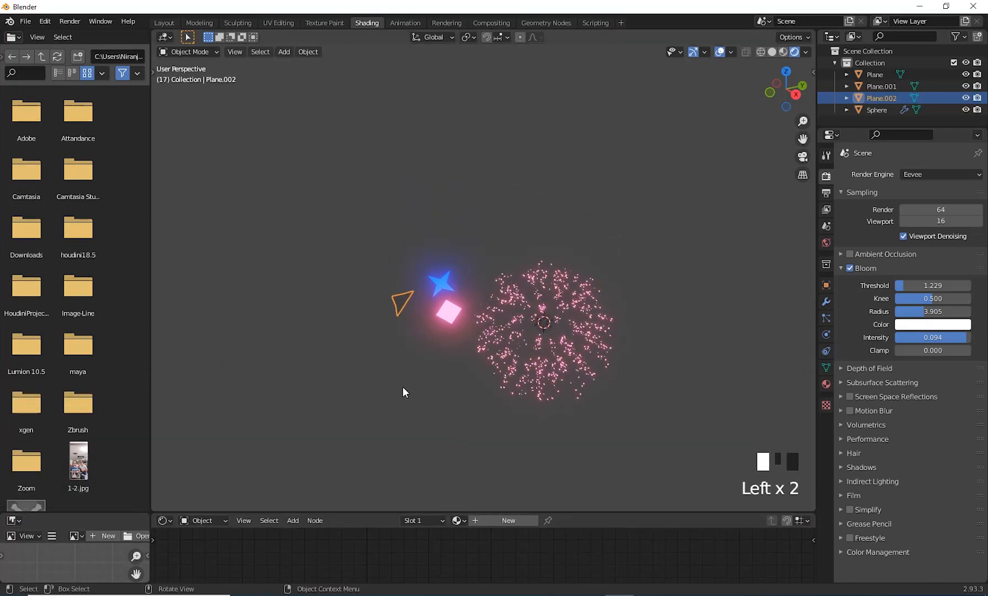
scroll(414, 395, up, 3)
middle_drag(425, 405, 468, 413)
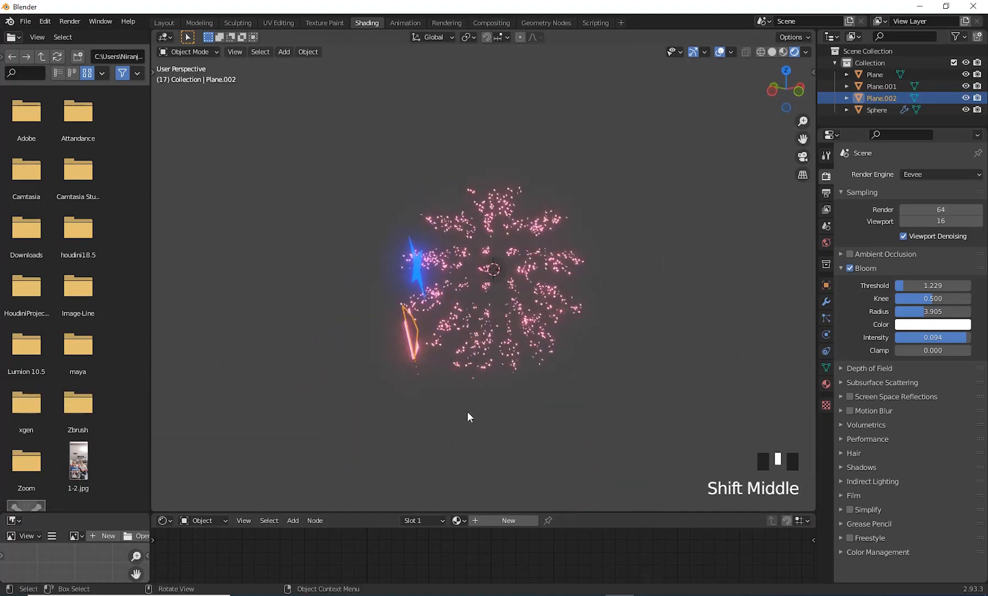
scroll(589, 414, up, 3)
middle_drag(589, 414, 579, 375)
click(591, 332)
click(591, 332)
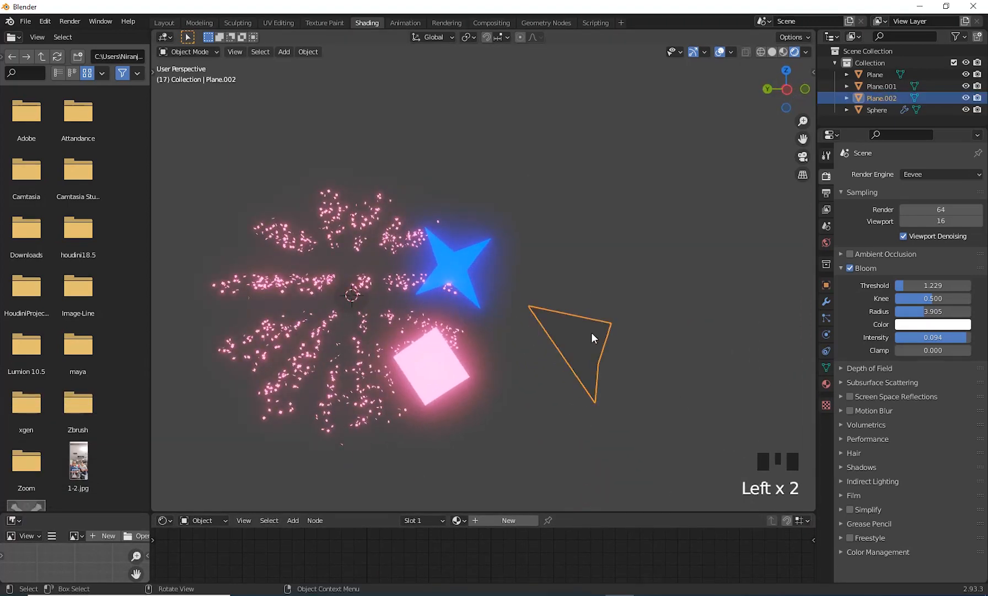
Create a new material on the triangle plane with an Emission surface and set its strength to 15.500.
click(830, 386)
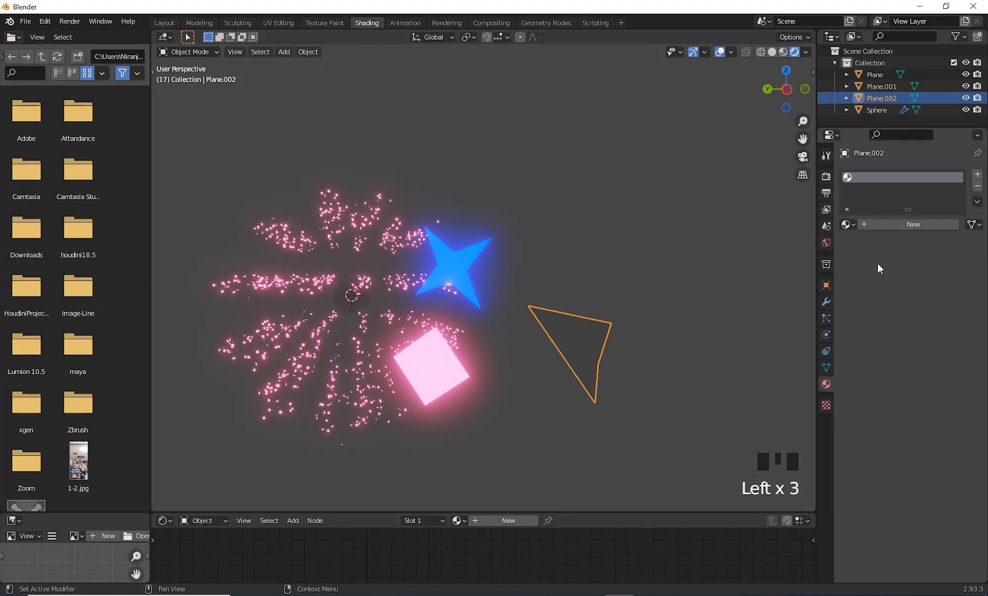
click(882, 224)
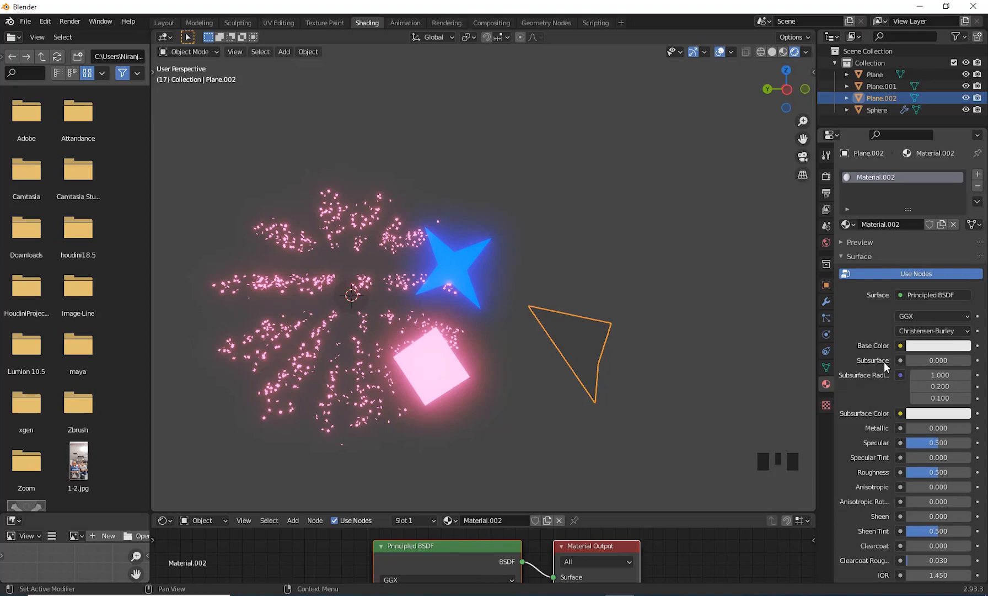
click(900, 296)
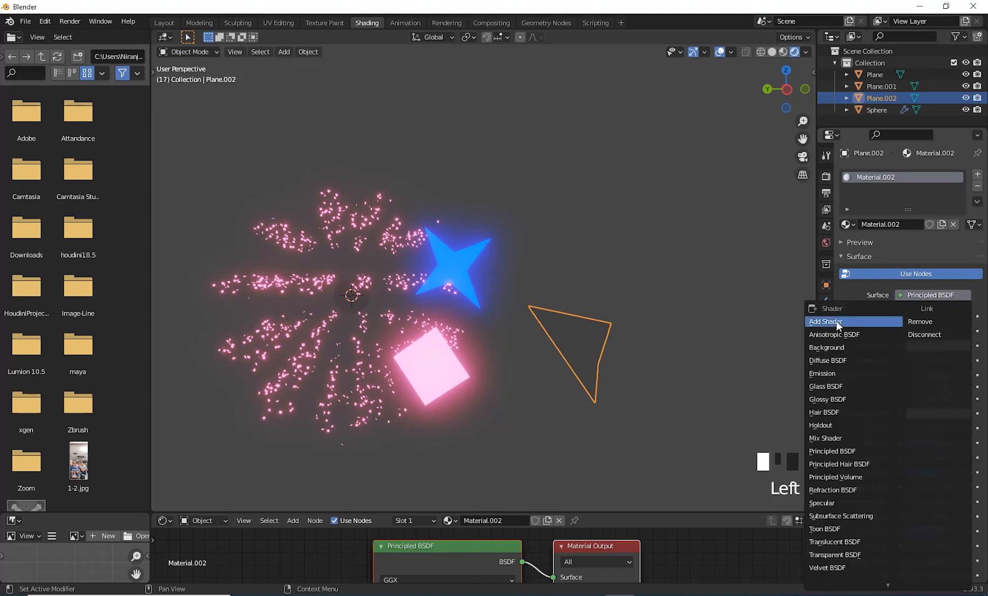
click(824, 373)
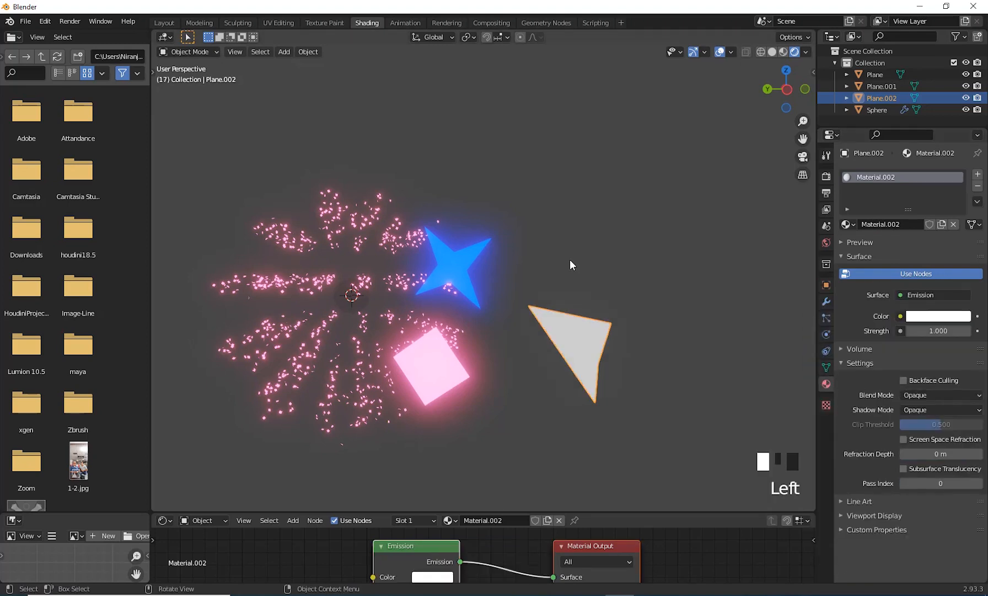
drag(940, 331, 969, 331)
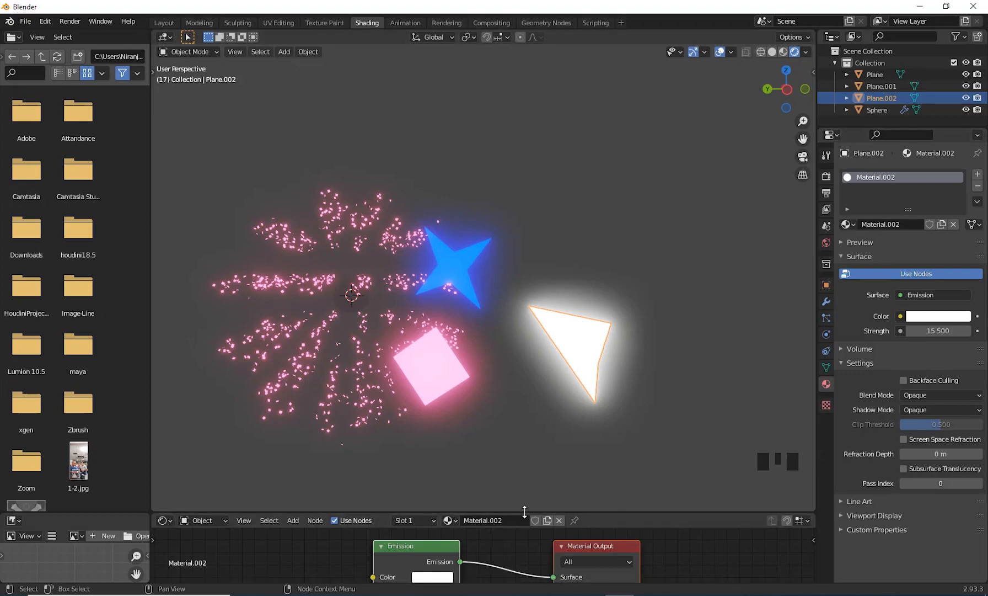
Enlarge the node editor and feed the triangle's Emission color from a ColorRamp.
drag(520, 518, 524, 335)
shift+middle_drag(525, 424, 561, 468)
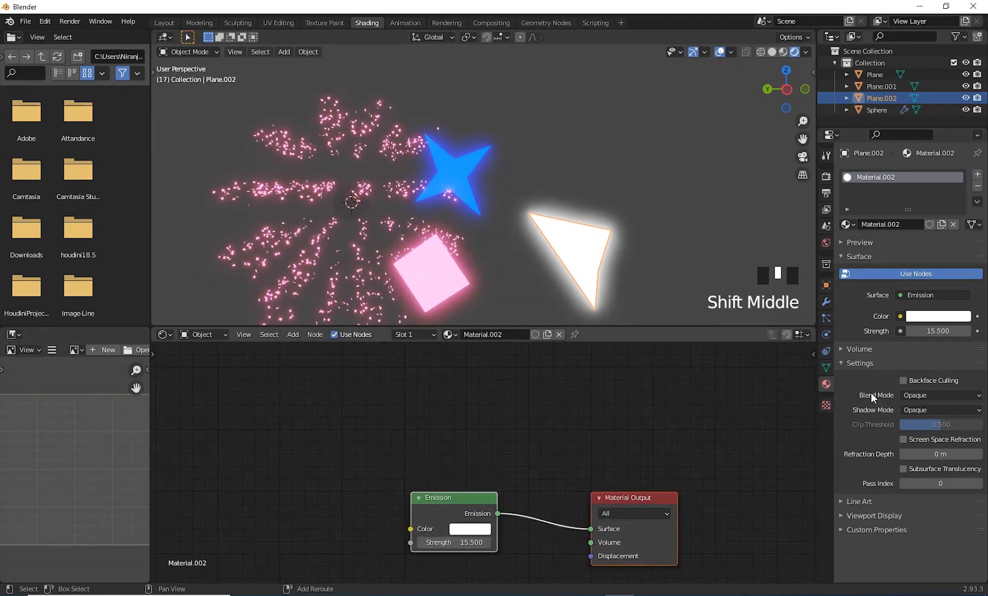
click(901, 316)
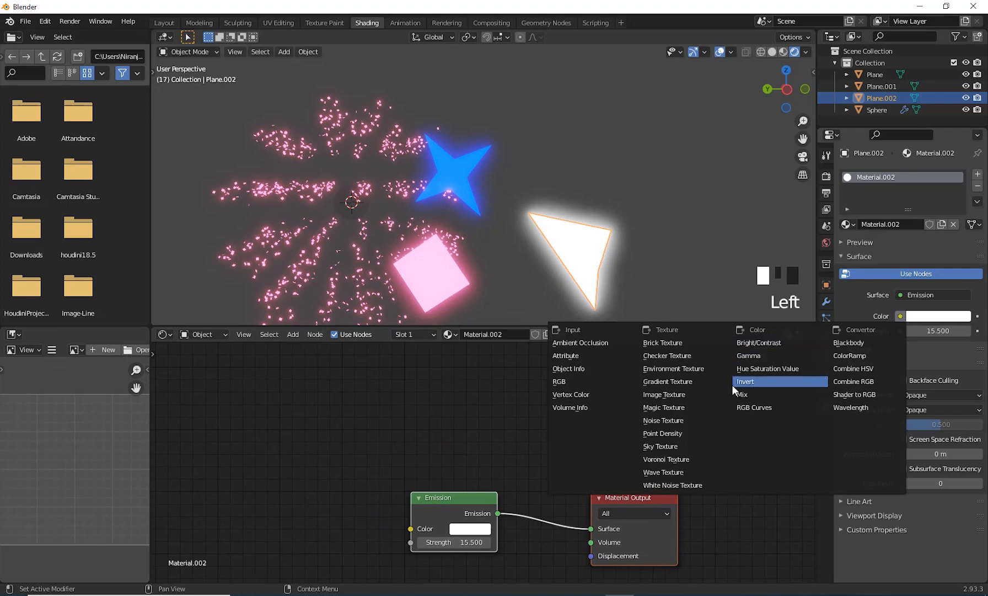
click(852, 355)
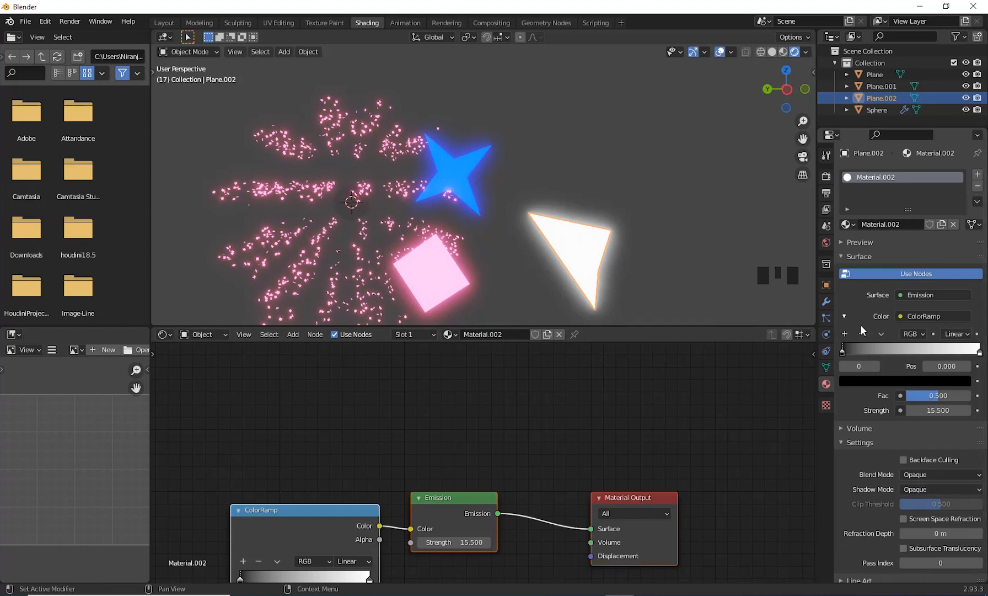
Change the first color stop of the triangle's ColorRamp to bright green.
click(842, 349)
click(872, 380)
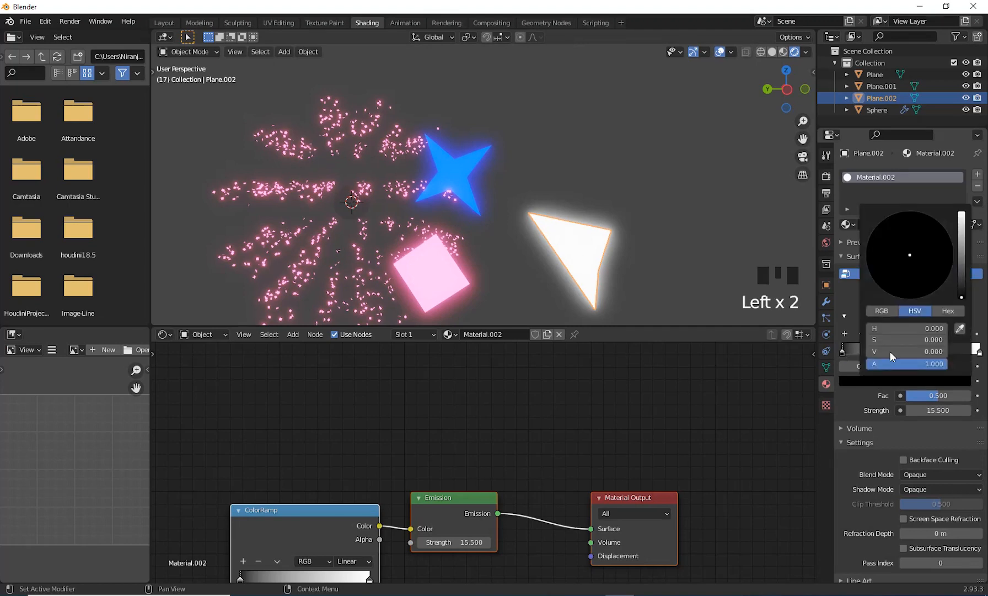
drag(959, 290, 961, 214)
drag(918, 252, 879, 223)
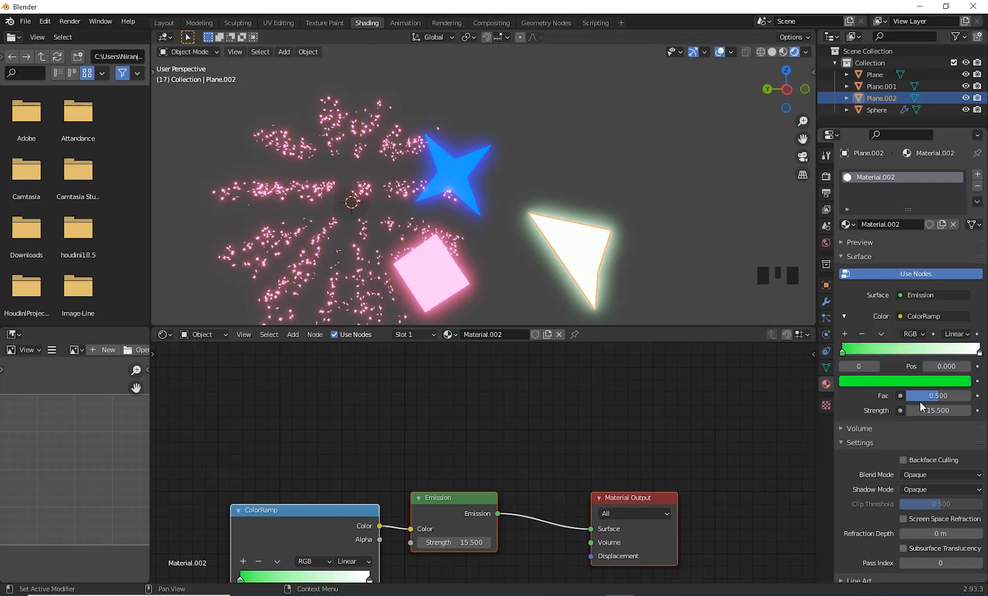
Add a color stop at position 0.228 on the ramp and make it red.
ctrl+click(874, 350)
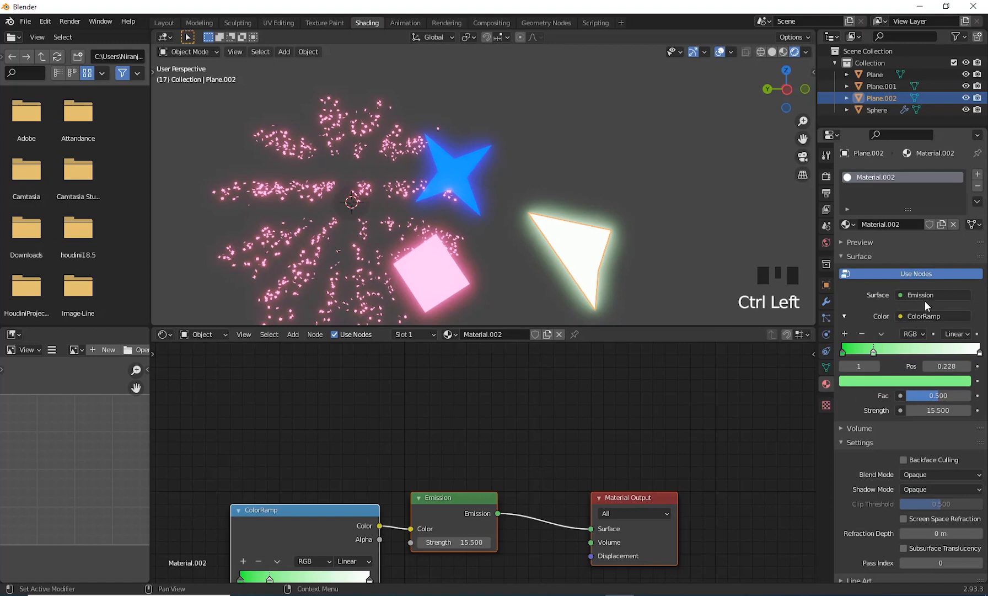
click(876, 380)
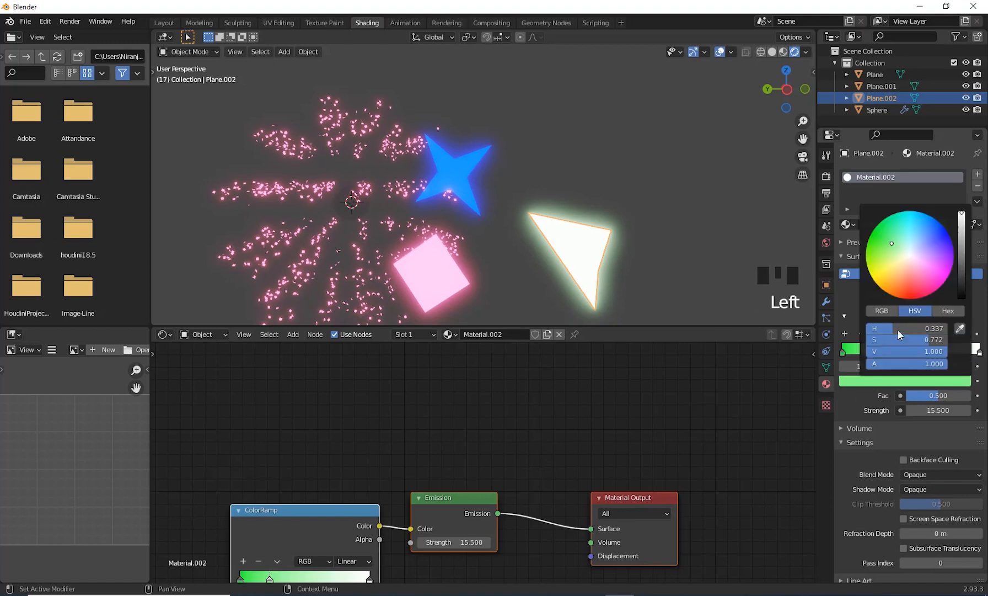
drag(892, 243, 913, 298)
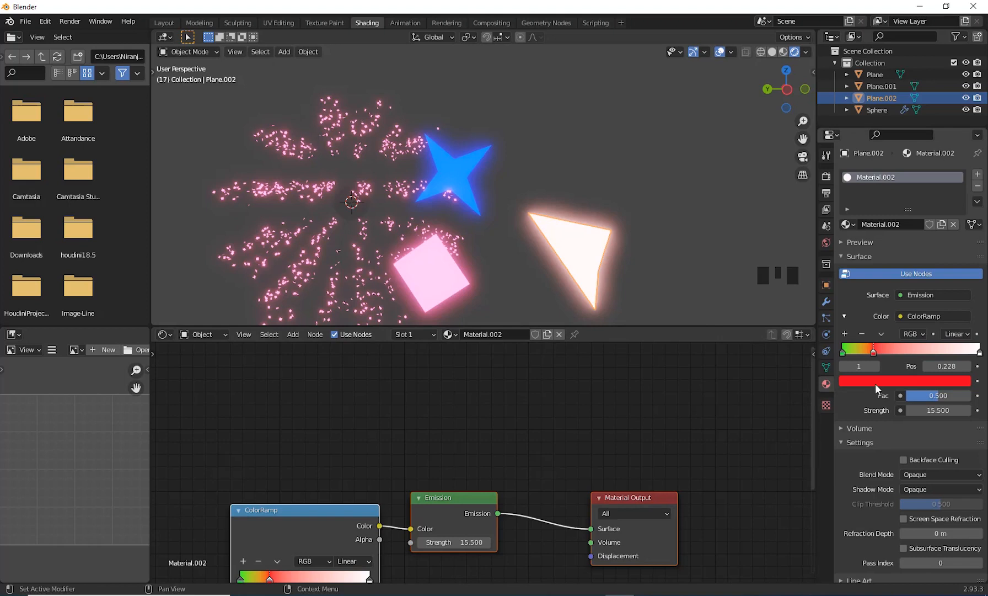
Add three more stops across the pale part of the ramp and color the one at 0.793 light blue.
ctrl+click(905, 348)
ctrl+click(932, 349)
ctrl+click(953, 351)
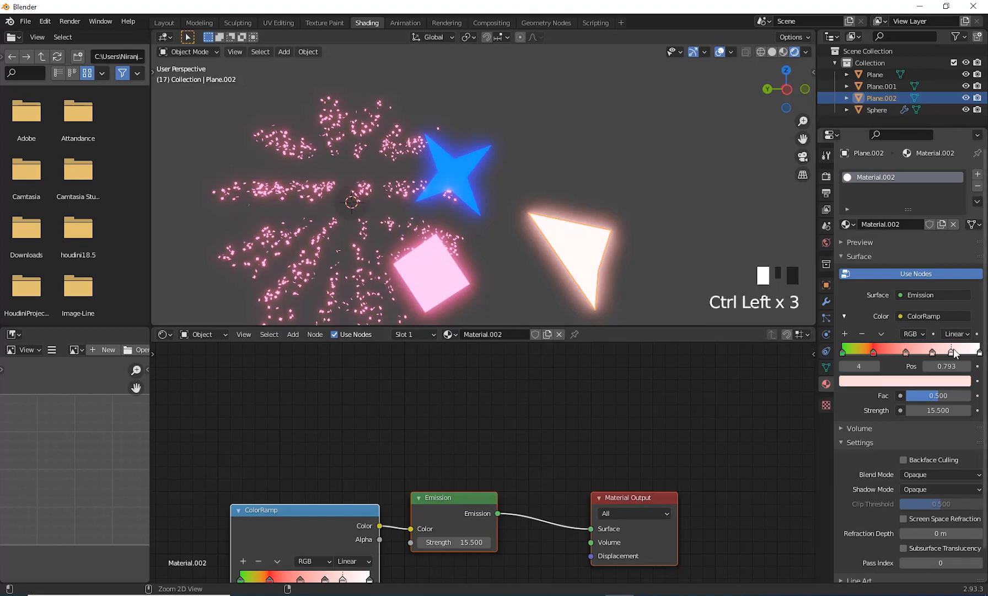
click(905, 353)
click(894, 382)
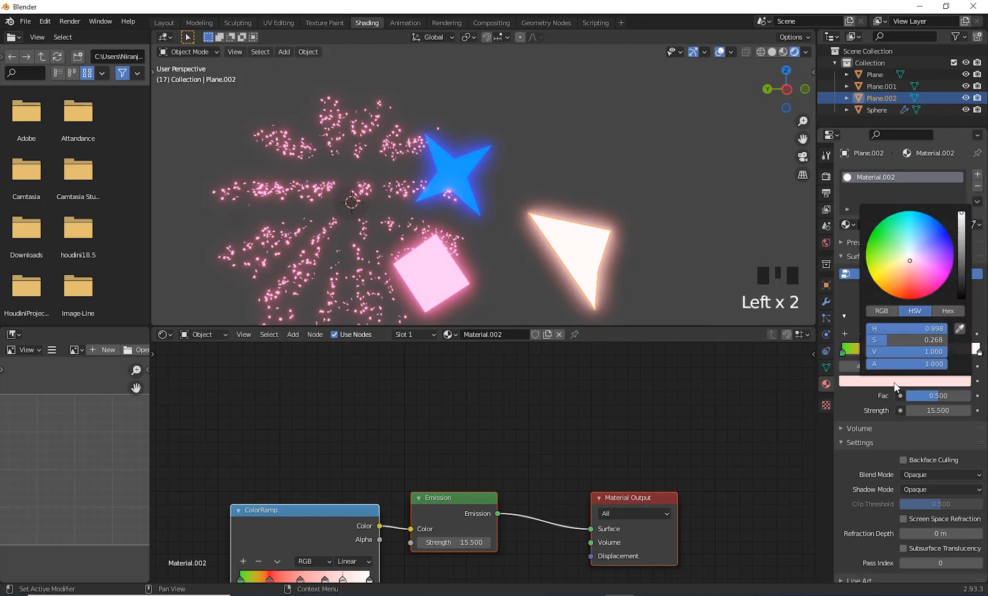
drag(913, 262, 926, 213)
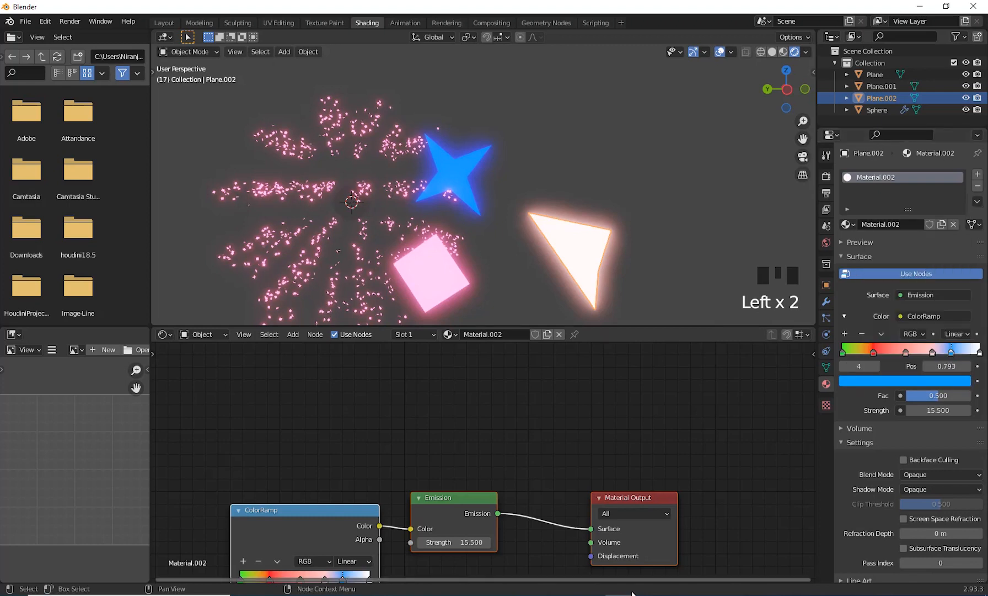
Color the ramp stop at position 0.463 golden yellow.
click(905, 352)
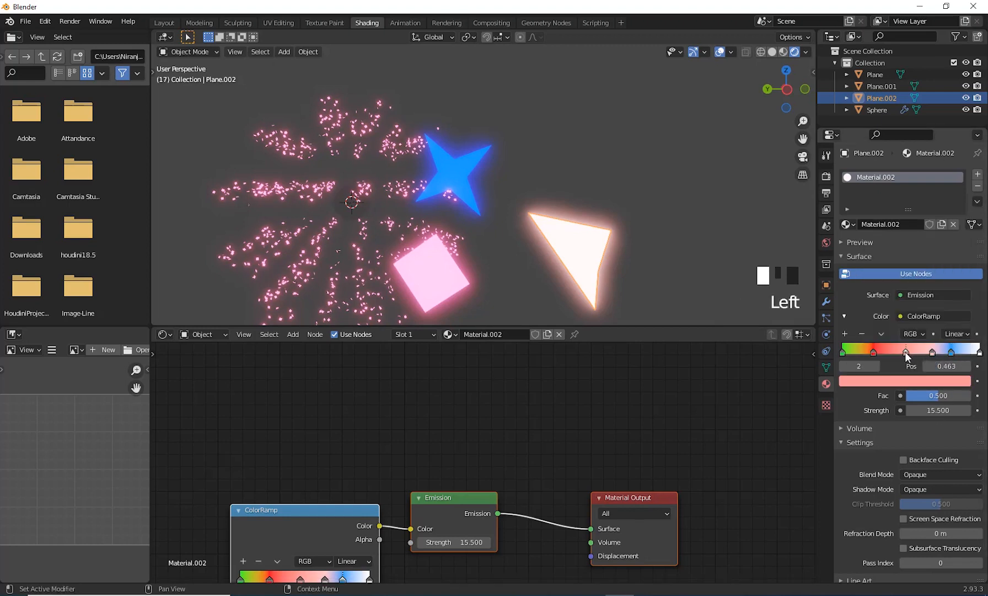
ctrl+click(903, 382)
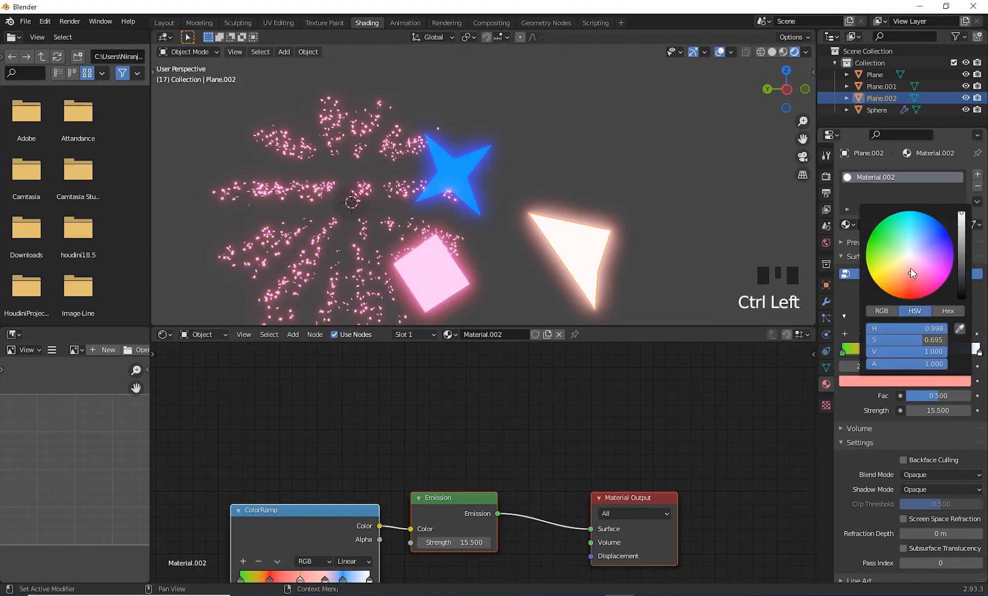
drag(912, 272, 871, 286)
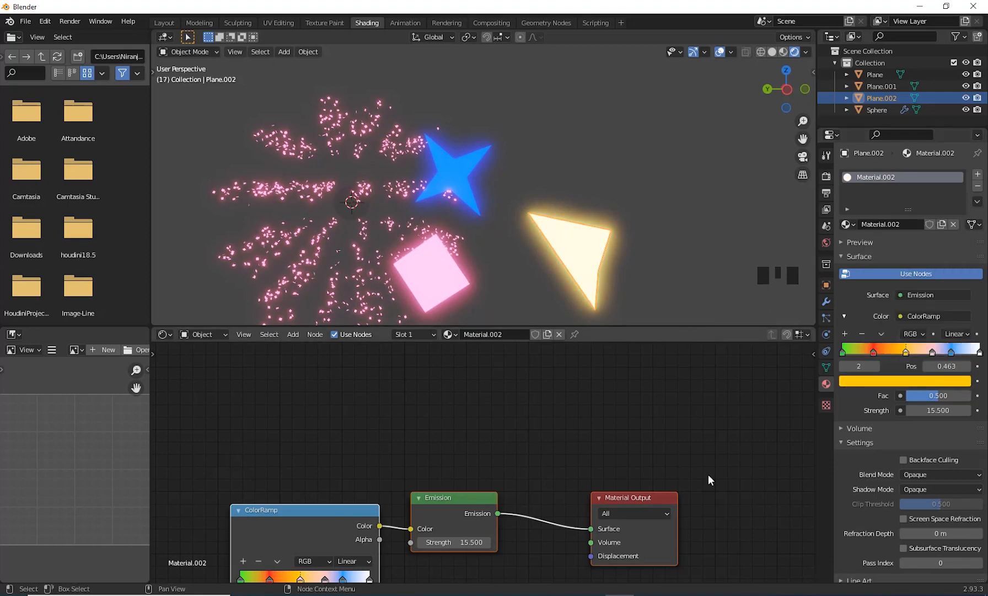
Move the remaining pale pink stop to 0.622 and color it deep blue, and shift the yellow stop to 0.443.
click(931, 353)
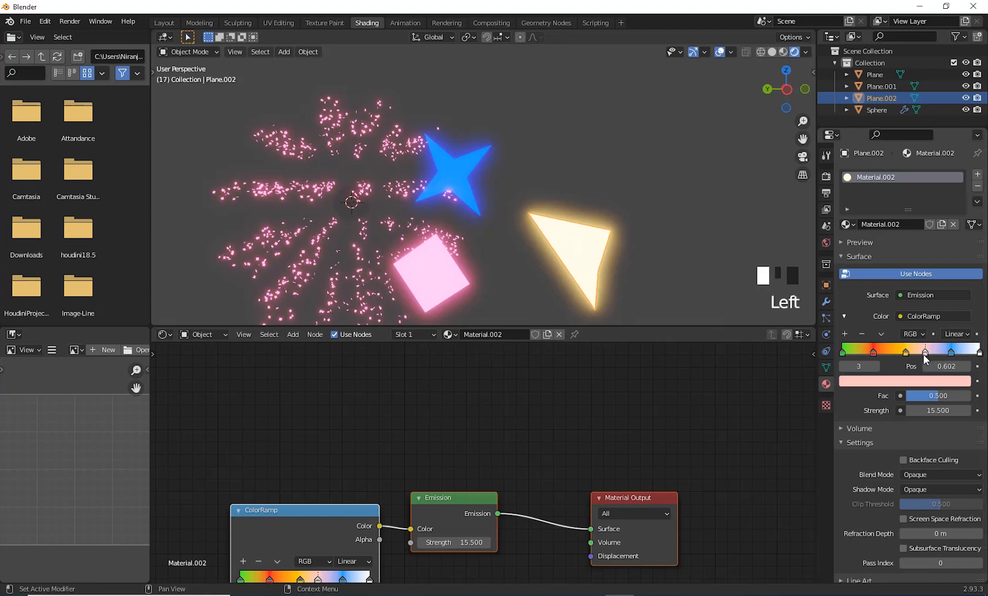
click(902, 382)
drag(907, 267, 946, 228)
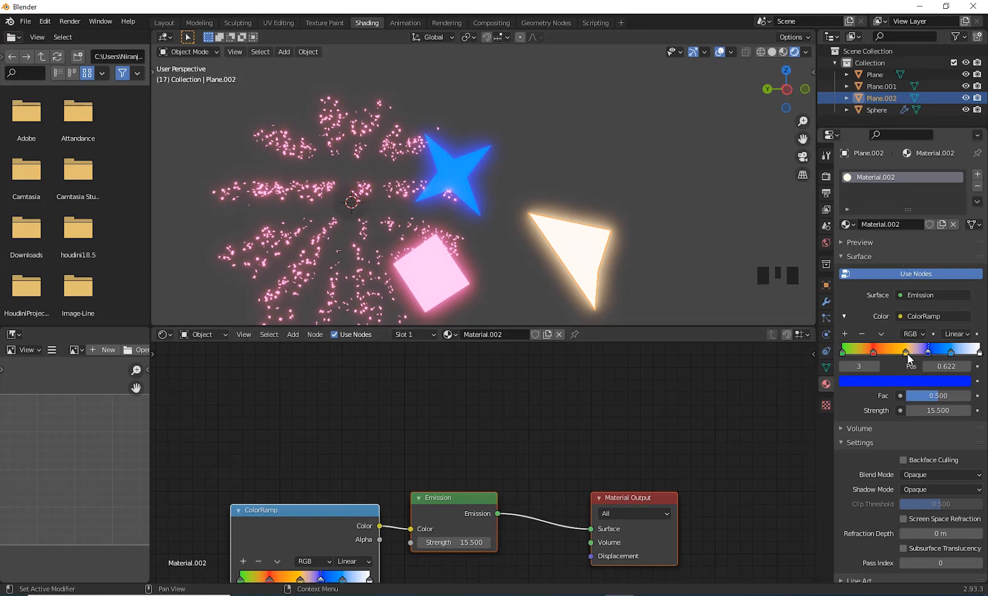
click(904, 352)
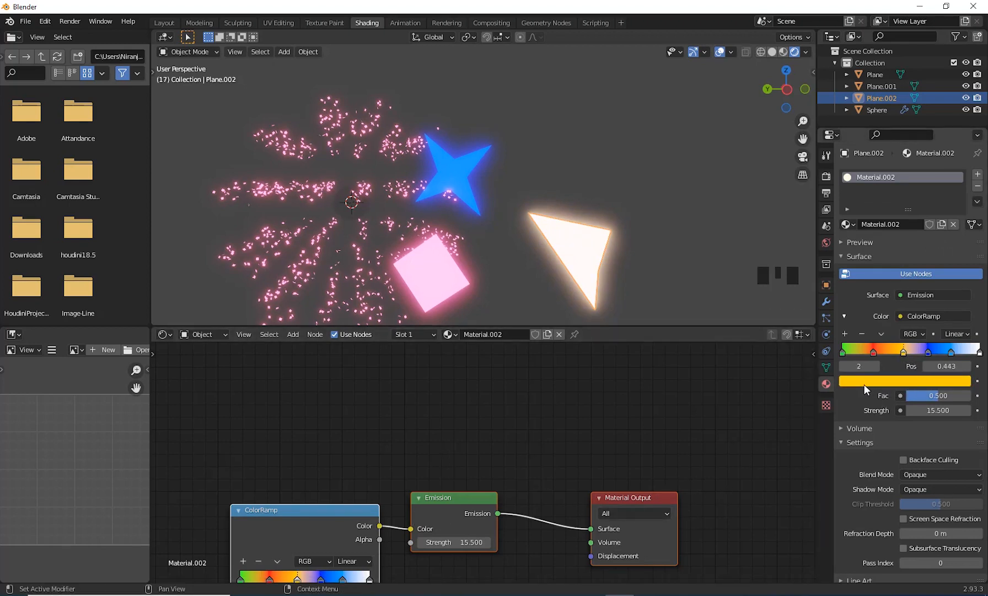
Test the ColorRamp's Fac at 0.860 and 0.510 to preview the triangle's glow color.
drag(934, 396, 962, 396)
shift+middle_drag(520, 447, 588, 490)
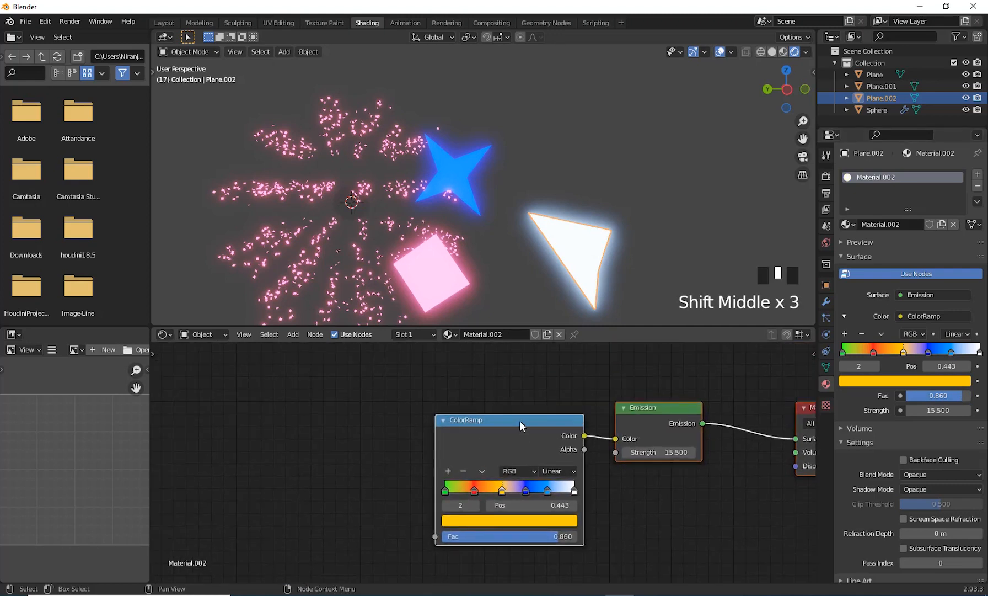
drag(520, 420, 518, 405)
shift+middle_drag(591, 496, 581, 500)
shift+middle_drag(596, 536, 588, 535)
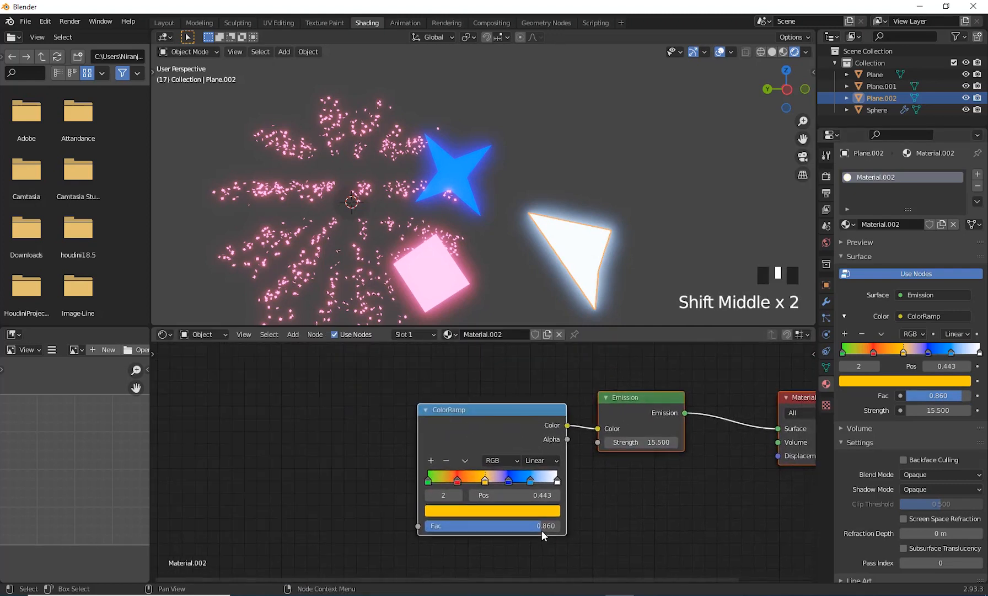
drag(552, 527, 493, 526)
Add a Value node before the ColorRamp, connect it to the ramp's Fac input and move it slightly closer.
shift+middle_drag(313, 485, 331, 496)
shift+middle_drag(330, 496, 337, 519)
click(298, 474)
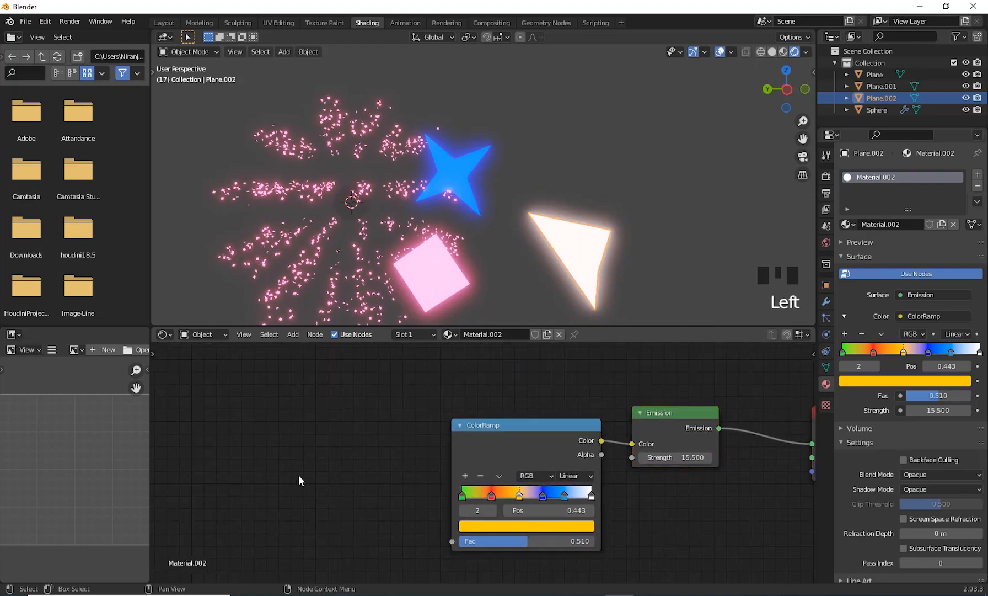
key(shift+a)
mouse_move(297, 473)
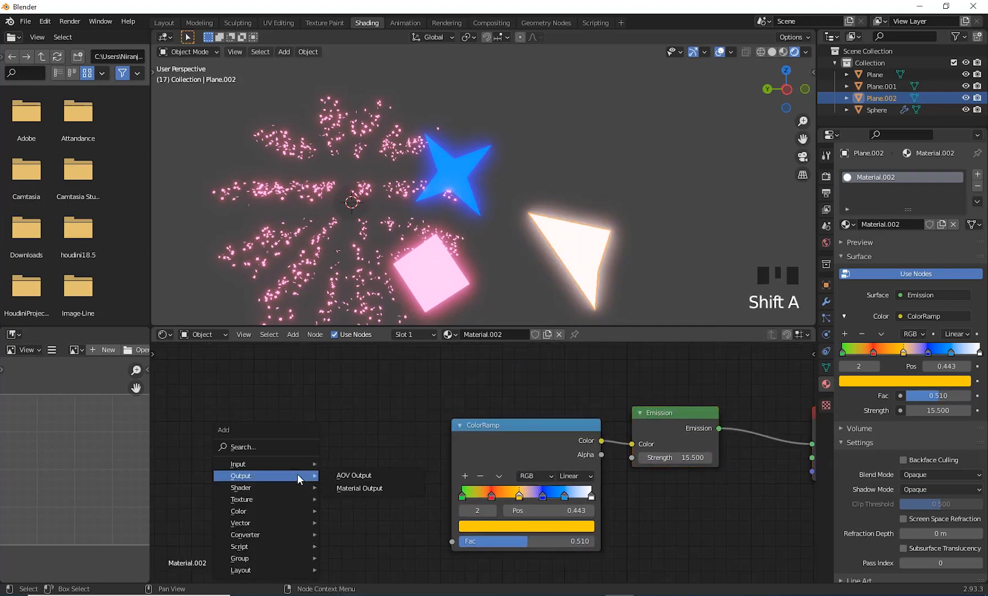
click(284, 446)
text(valu)
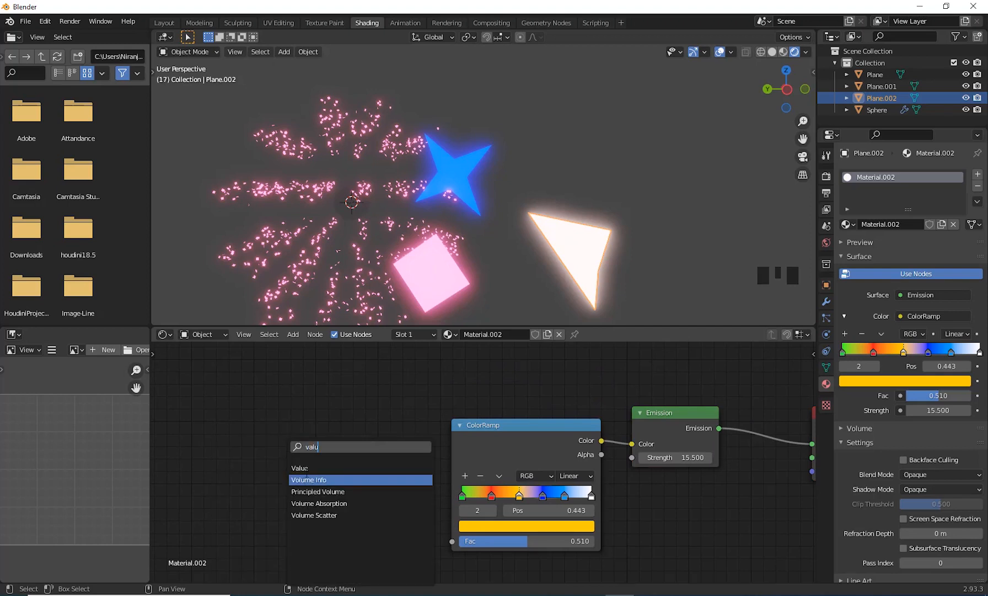
click(299, 469)
click(247, 491)
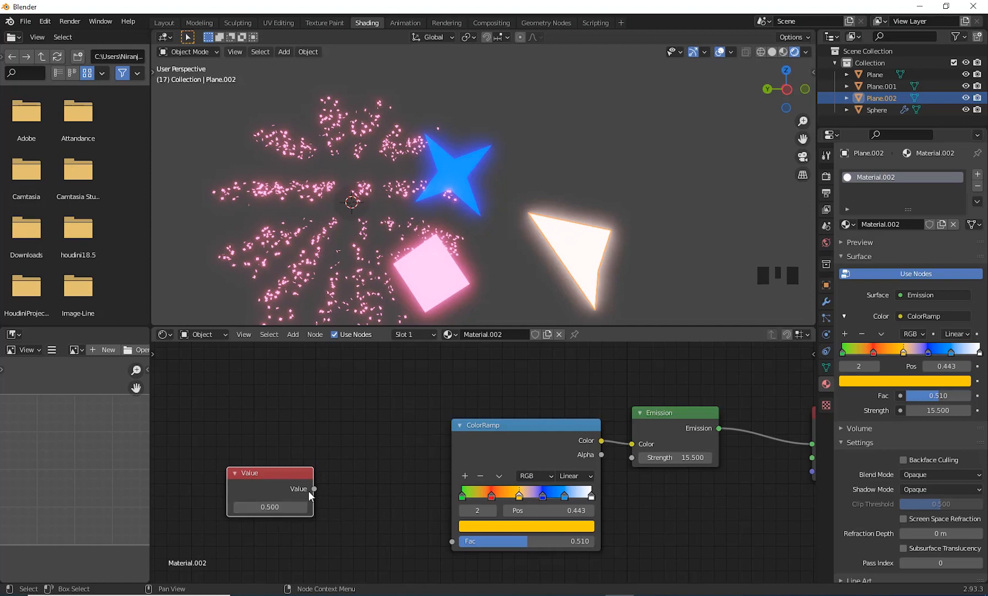
drag(315, 488, 450, 541)
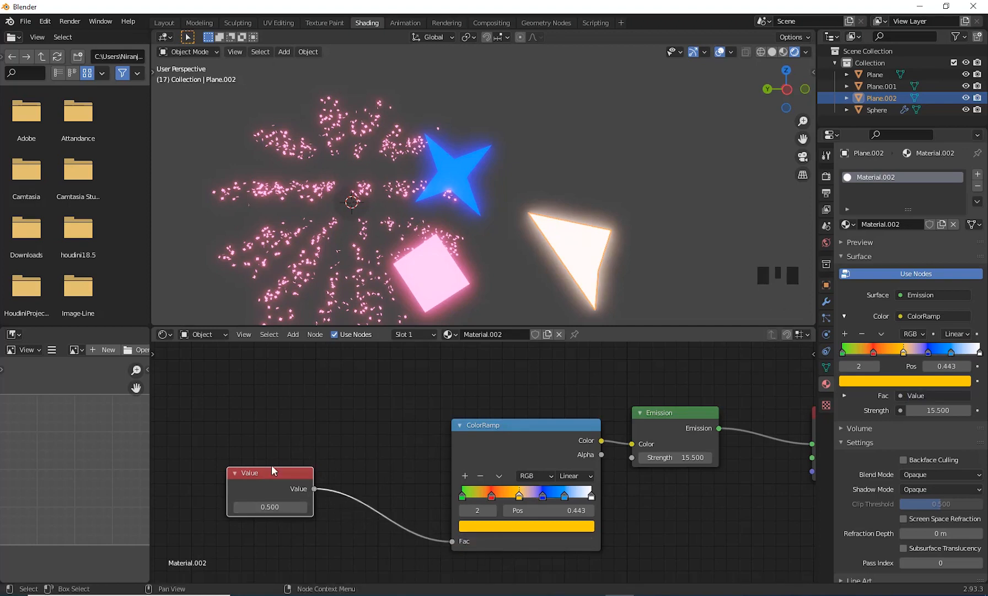
drag(276, 471, 306, 481)
Try a value of -10.400 in the Value node and reset it to 0.
drag(298, 517, 224, 517)
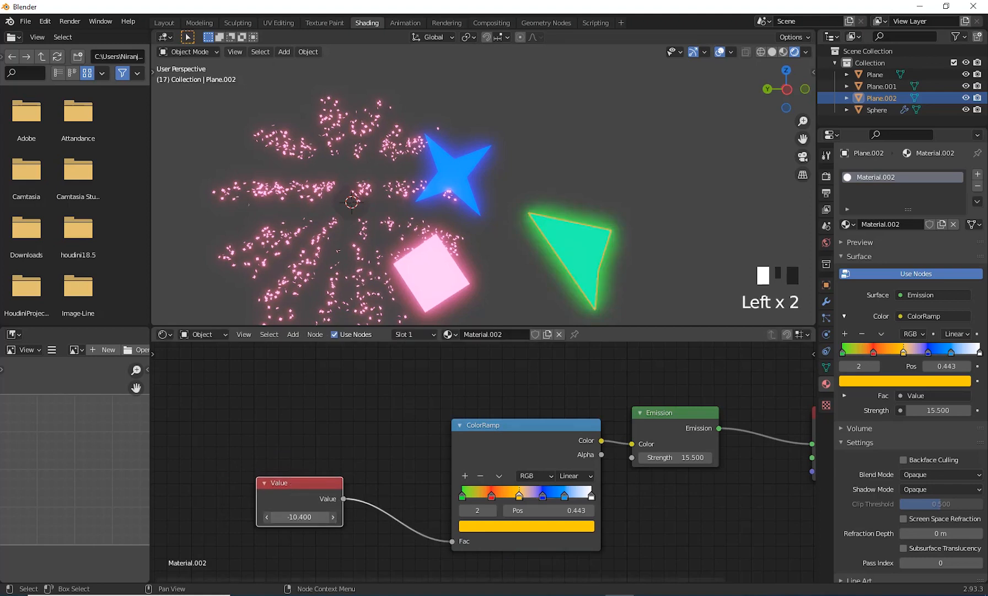
click(316, 519)
text(0)
key(Return)
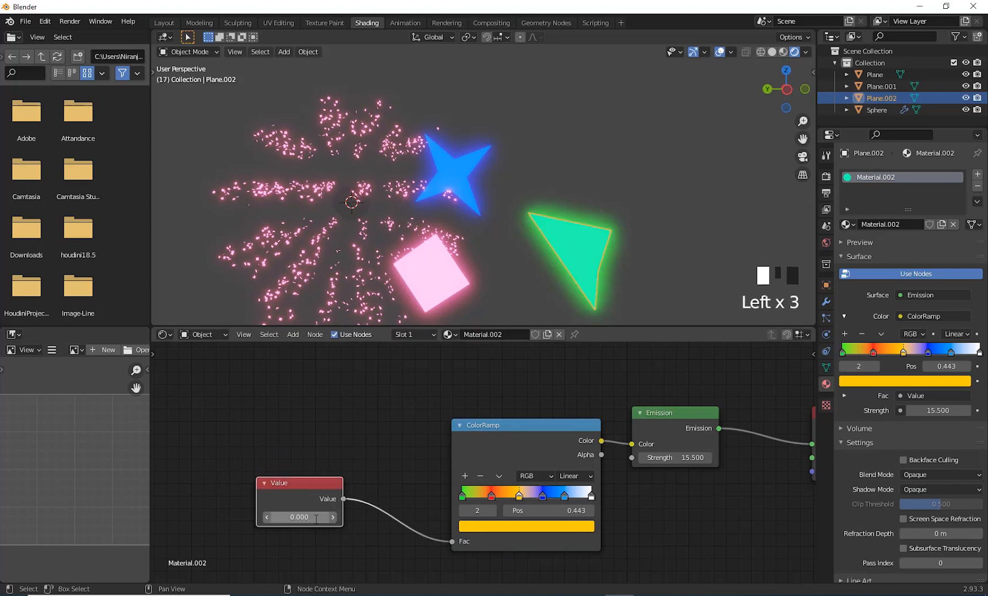
Raise the Value node in increments of 0.1 up to 0.800 to cycle the triangle through the ramp colors.
click(333, 516)
click(333, 517)
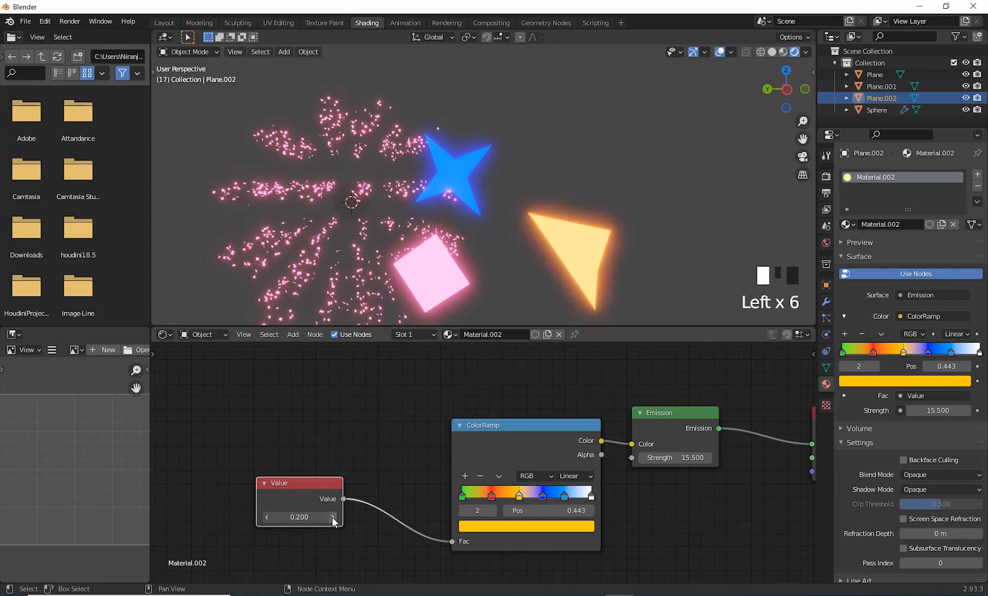
click(333, 517)
click(333, 517)
click(334, 517)
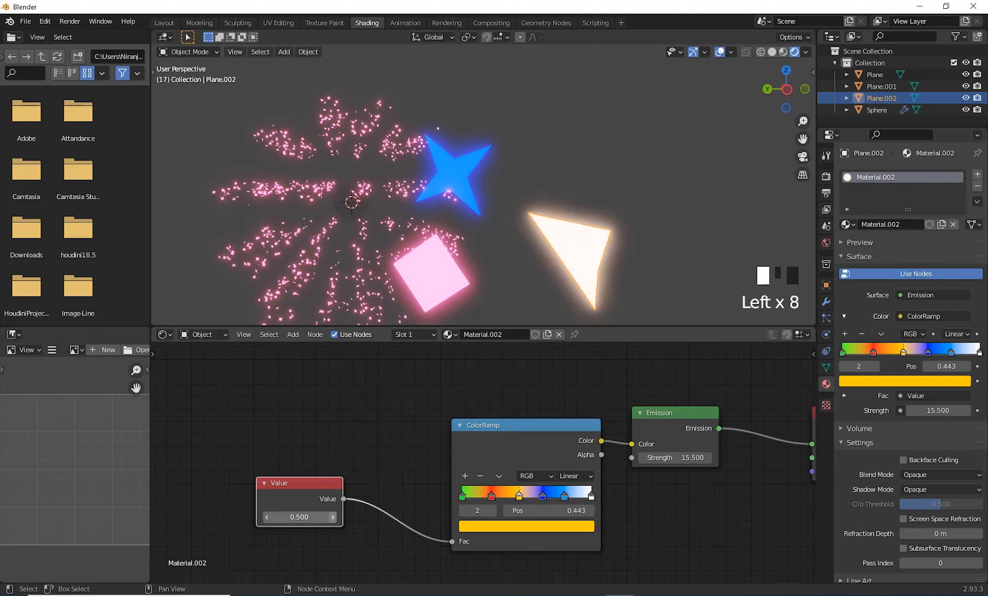
click(333, 517)
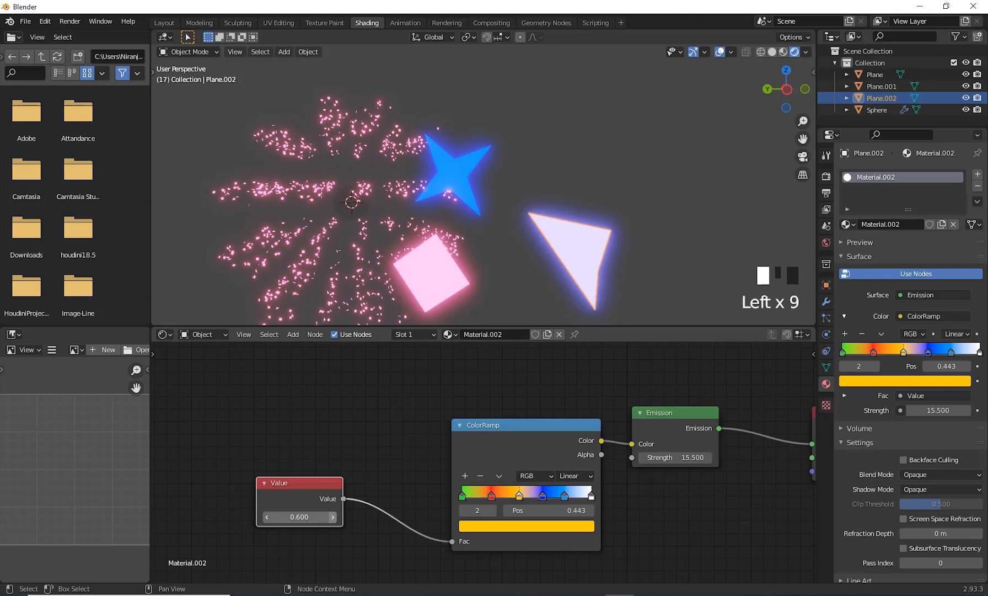
click(333, 517)
click(333, 517)
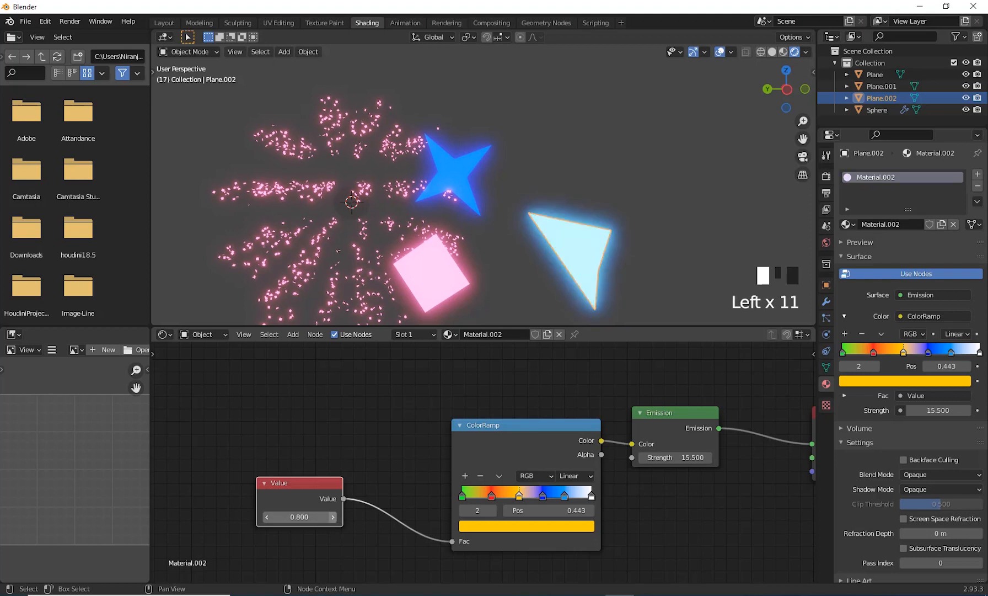
Raise the triangle's Value node in 0.1 increments to 1.000 to test the last ramp colors.
click(335, 517)
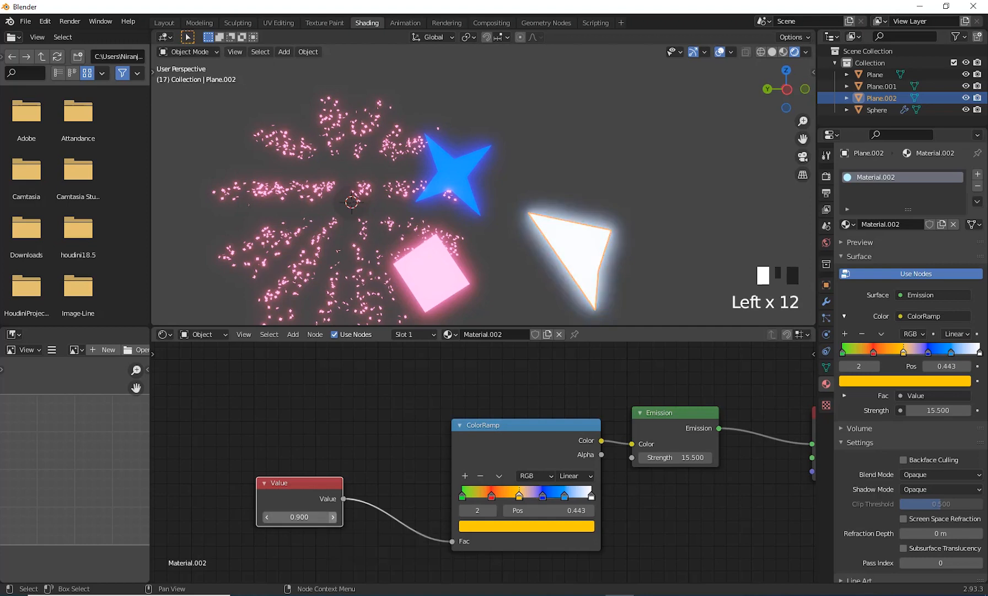
click(333, 517)
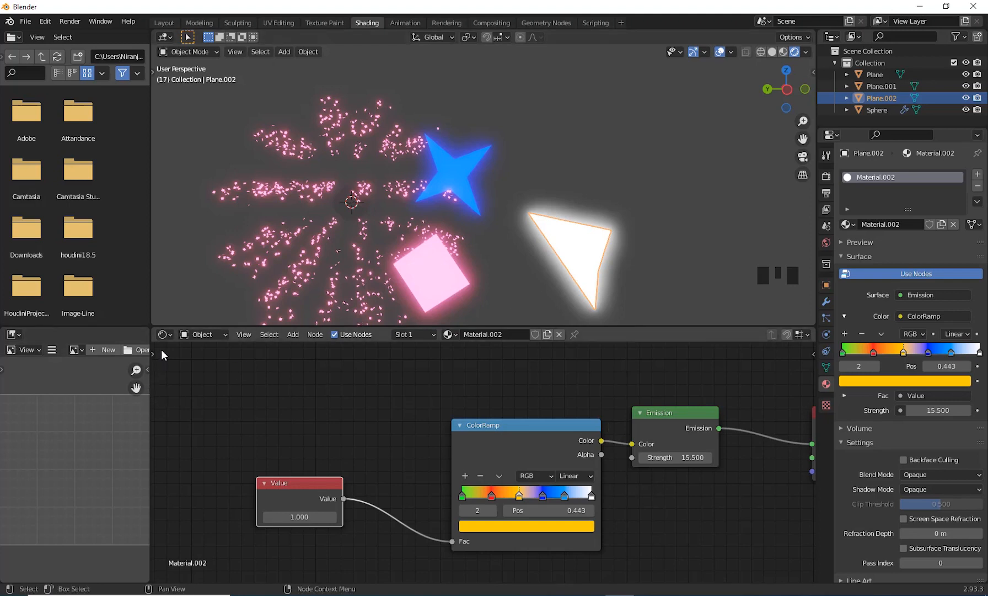
Change the image editor area to a Timeline and widen it enough to show the whole frame range.
click(13, 335)
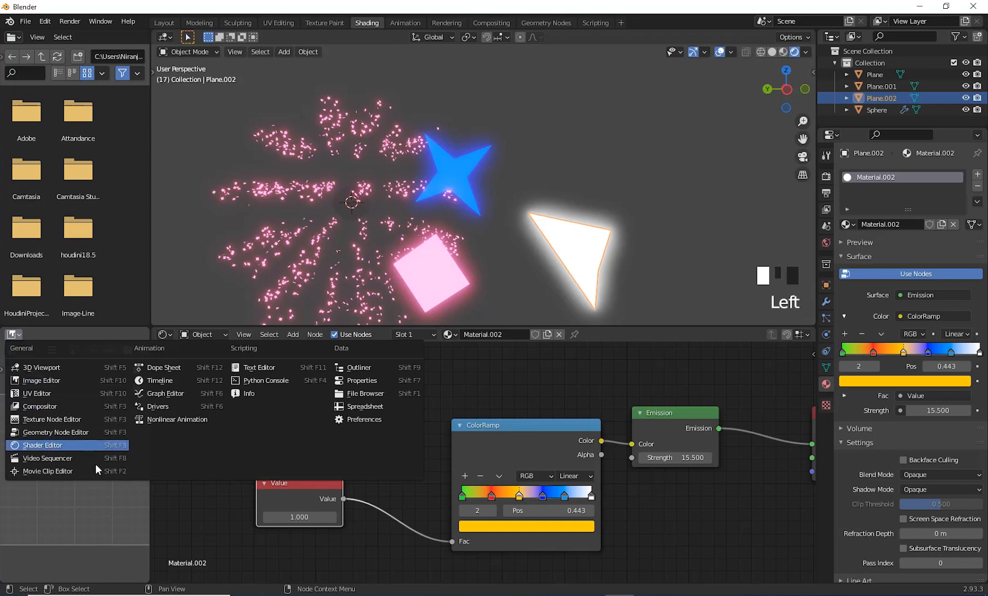
click(175, 381)
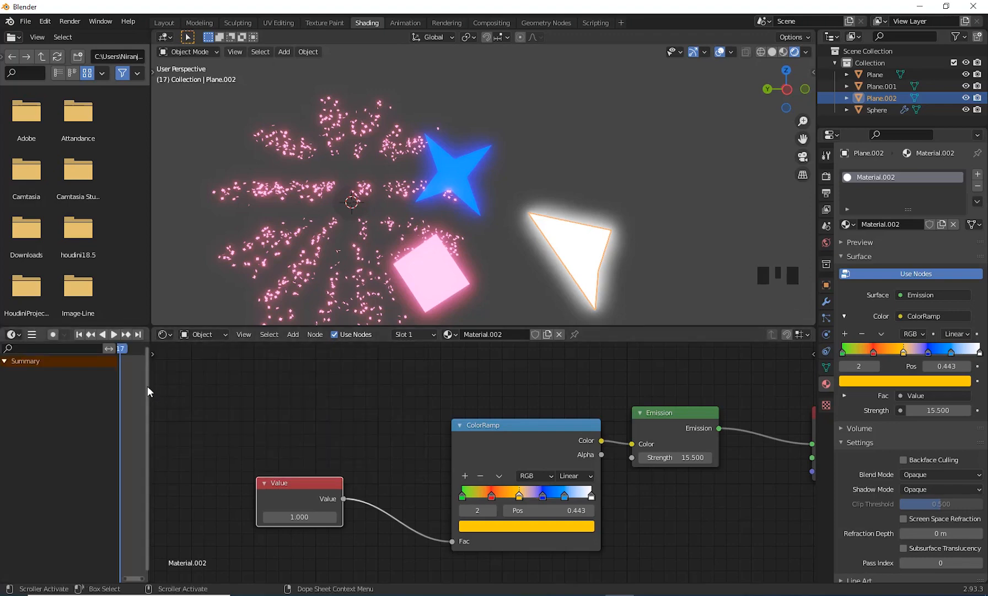
drag(147, 385, 450, 386)
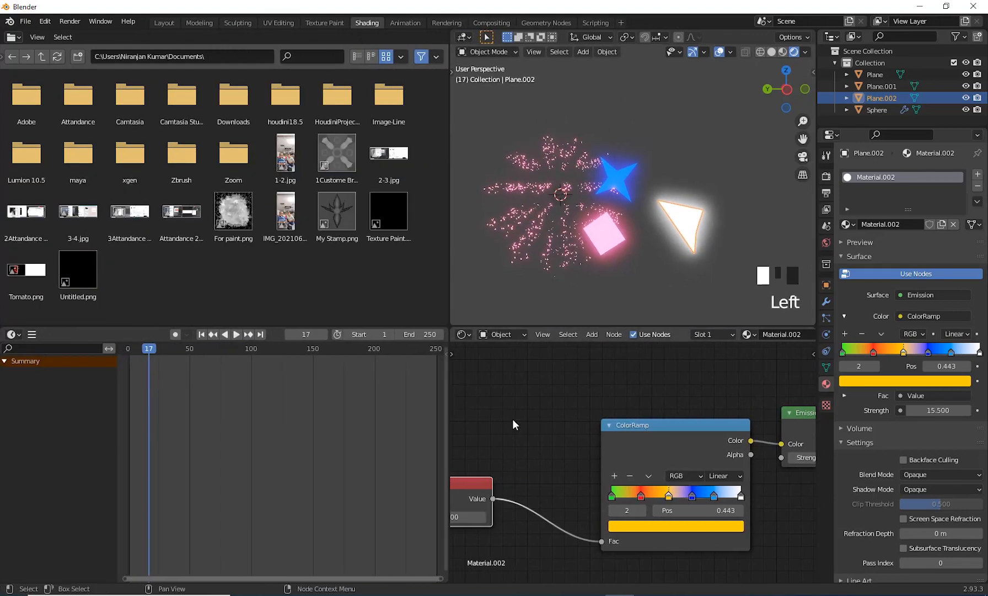
shift+middle_drag(574, 435, 787, 408)
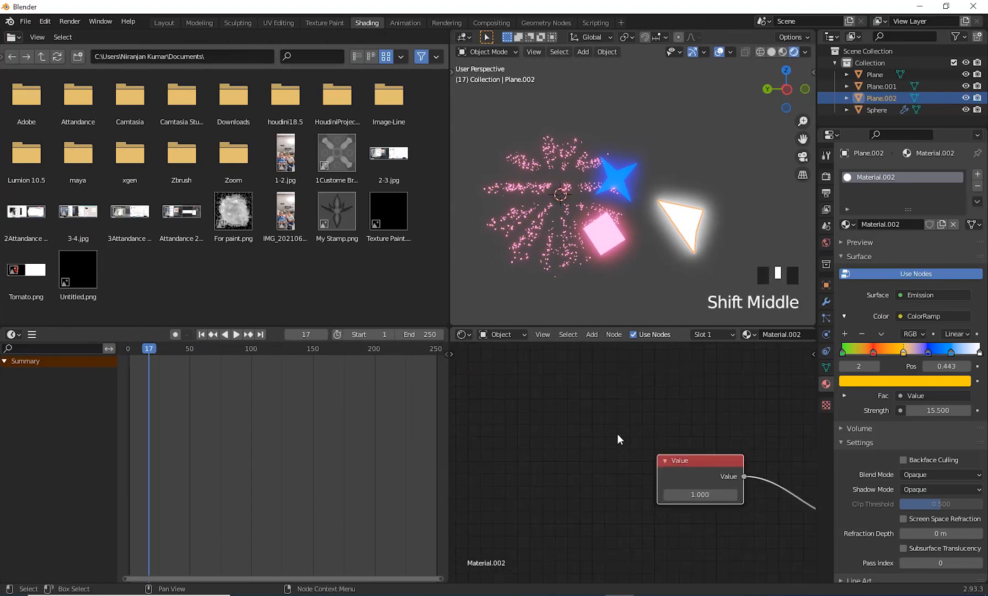
shift+middle_drag(617, 462, 637, 470)
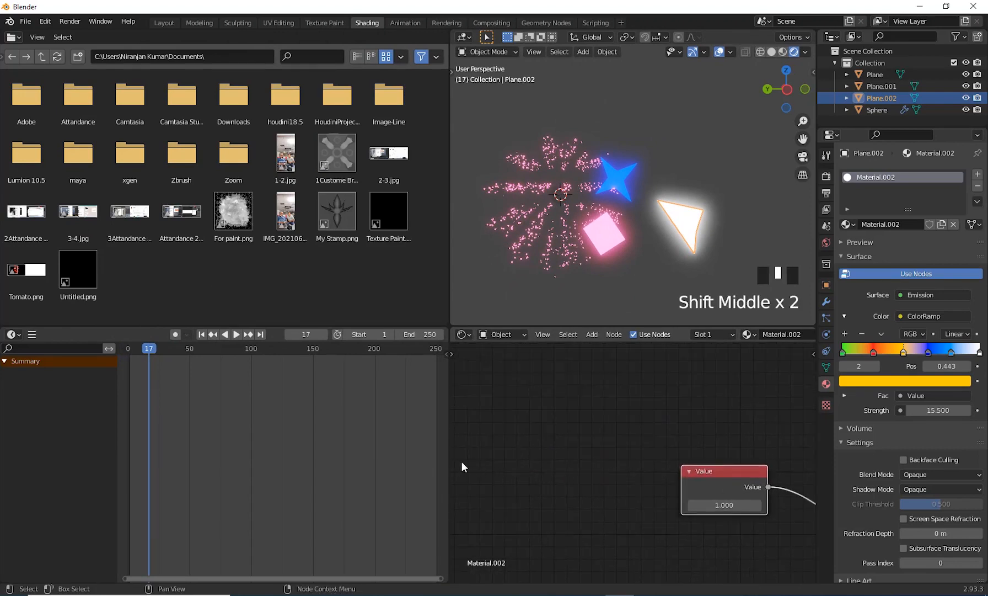
drag(451, 465, 626, 466)
shift+middle_drag(699, 495, 634, 472)
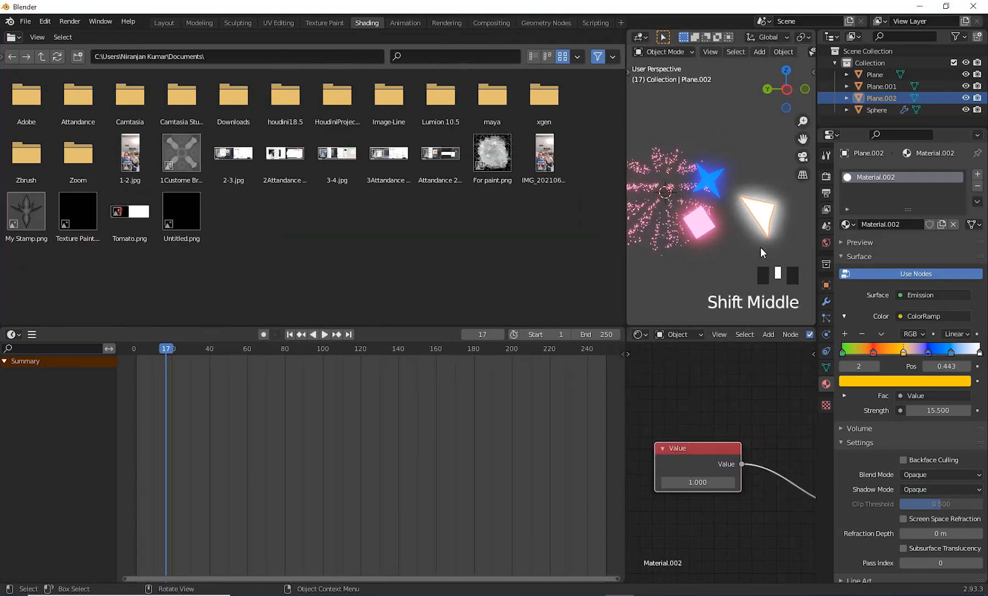
drag(626, 244, 480, 251)
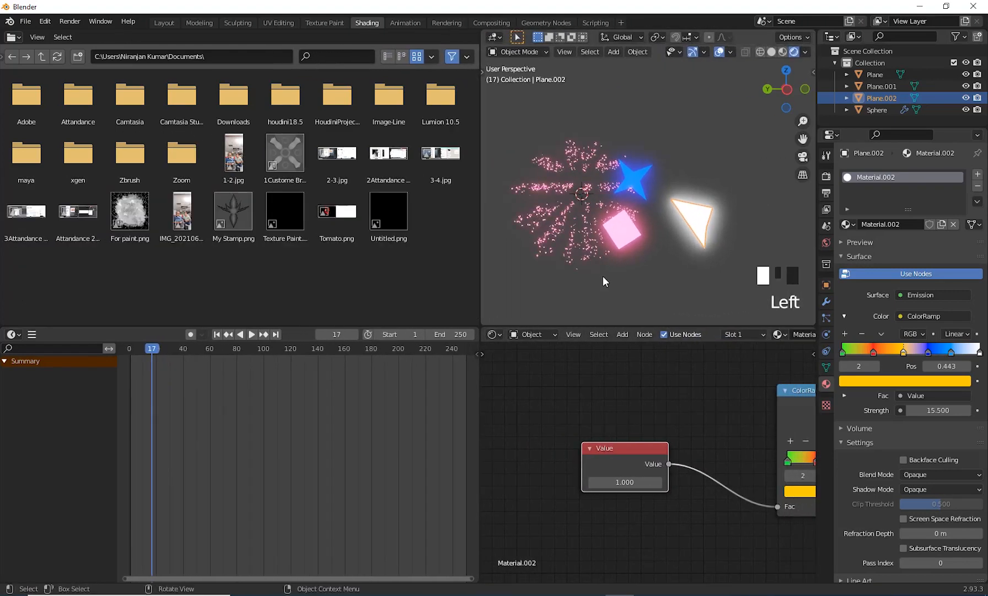
middle_click(604, 275)
Play the particle animation from frame 1 and stop playback.
click(217, 335)
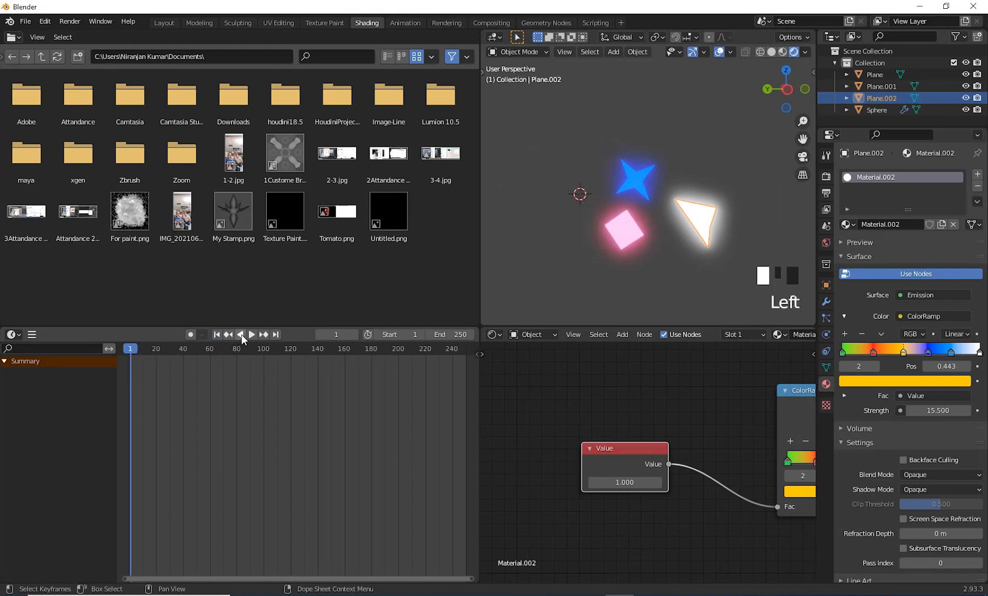
click(253, 333)
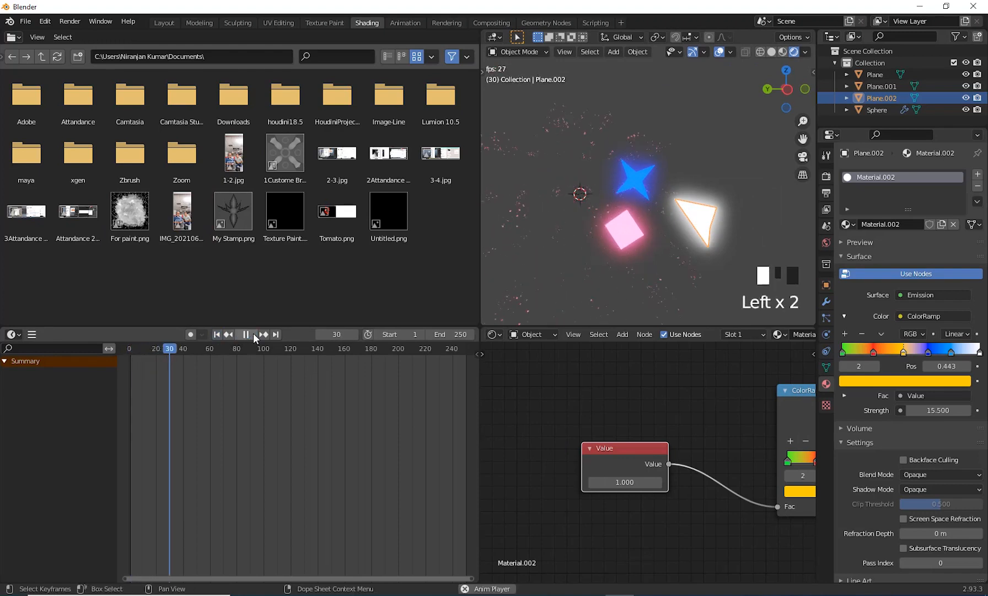
click(253, 333)
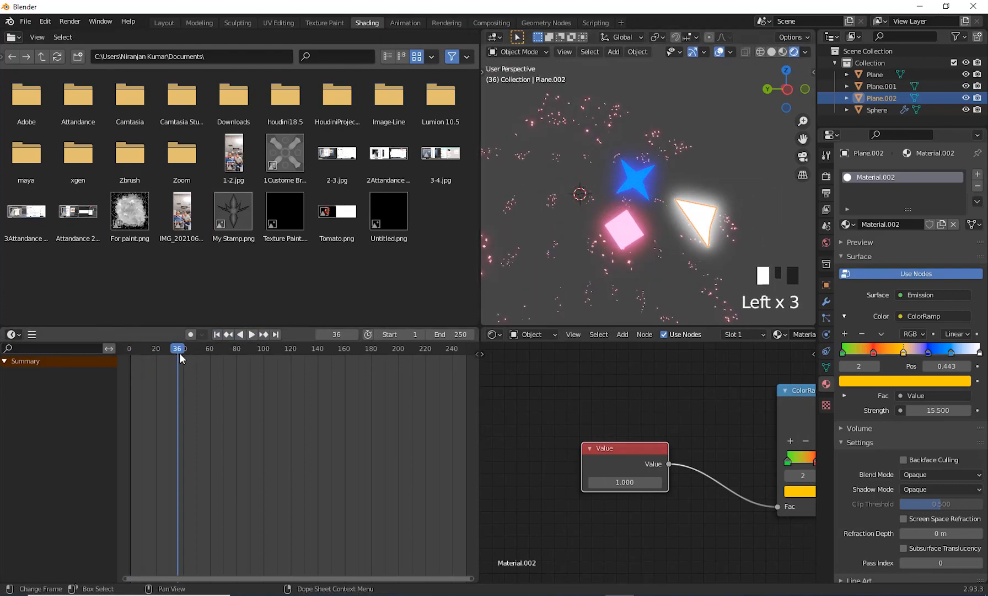
Move the playhead to frame 6 and set the triangle's Value node to 0.
drag(182, 353, 134, 349)
drag(141, 352, 137, 359)
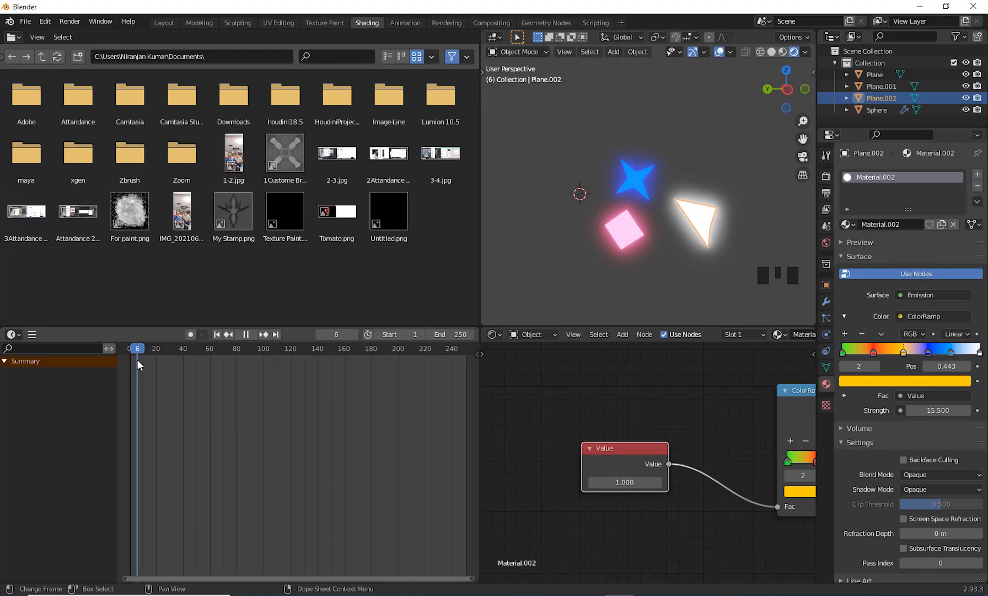
drag(136, 359, 137, 358)
click(623, 482)
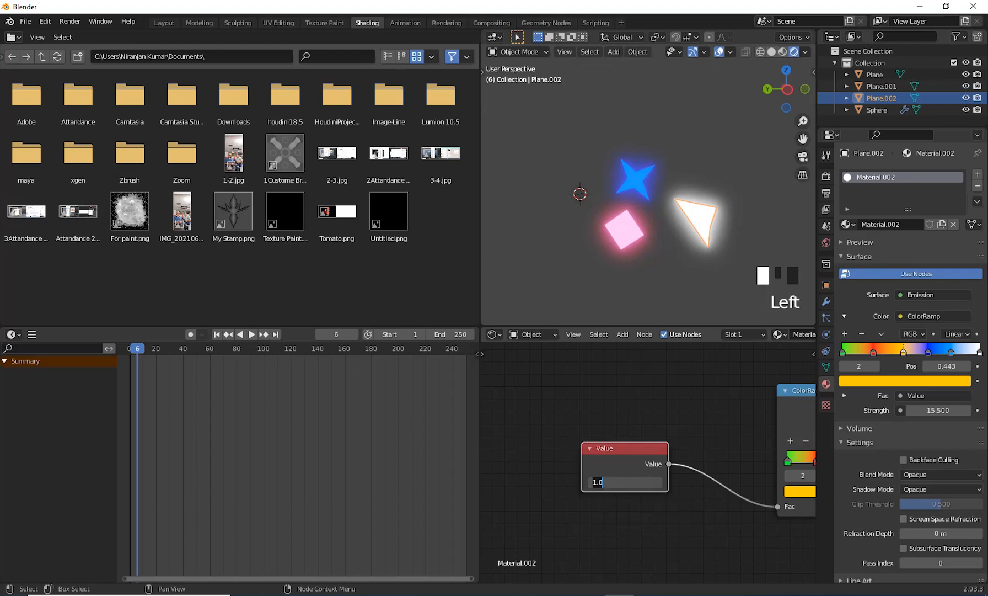
text(0)
key(Return)
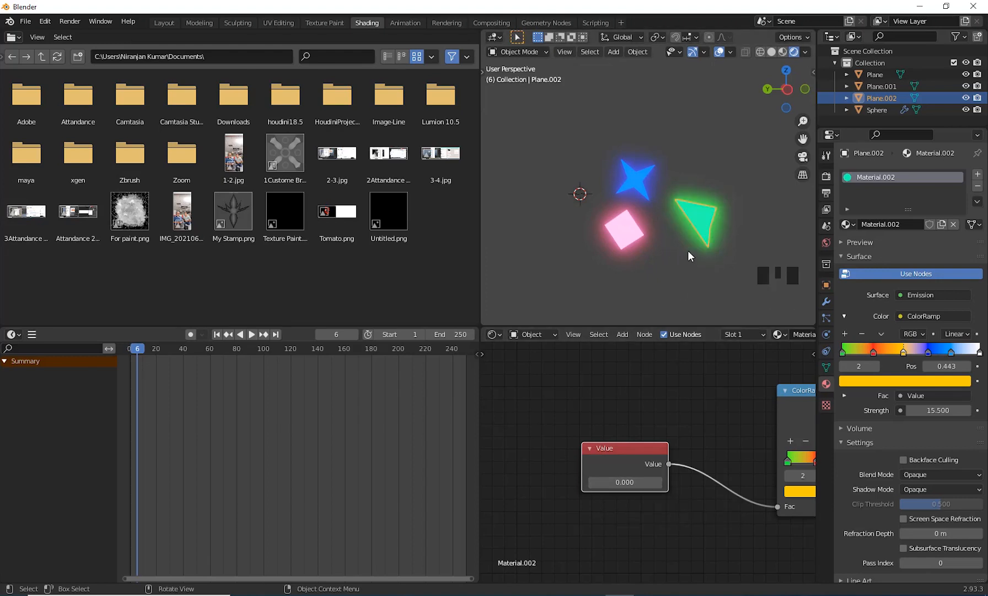
Add a Value node to the square's material and connect it to the ColorRamp's Fac input.
click(631, 234)
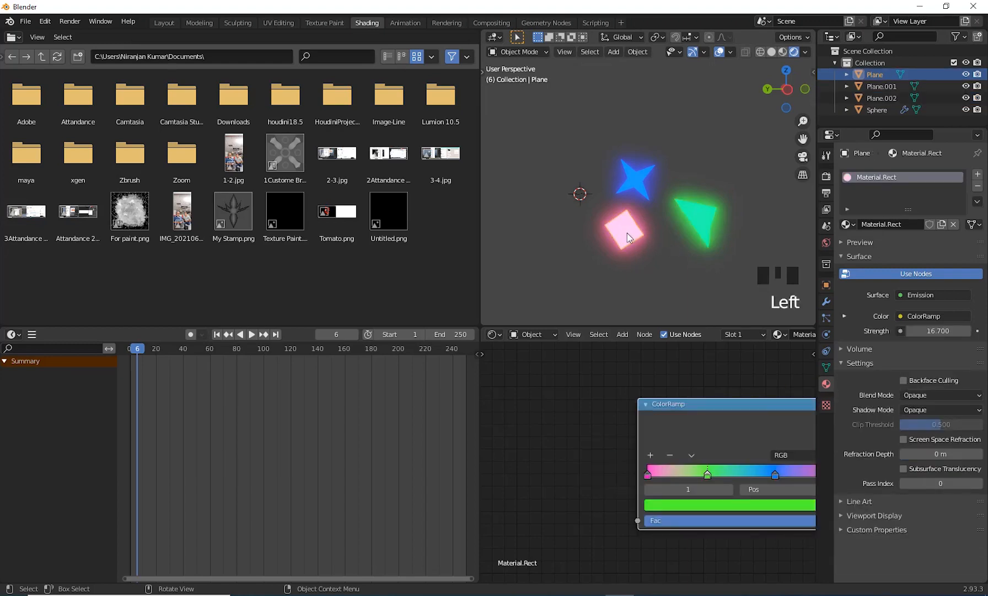
scroll(664, 376, down, 2)
shift+middle_drag(673, 401, 708, 415)
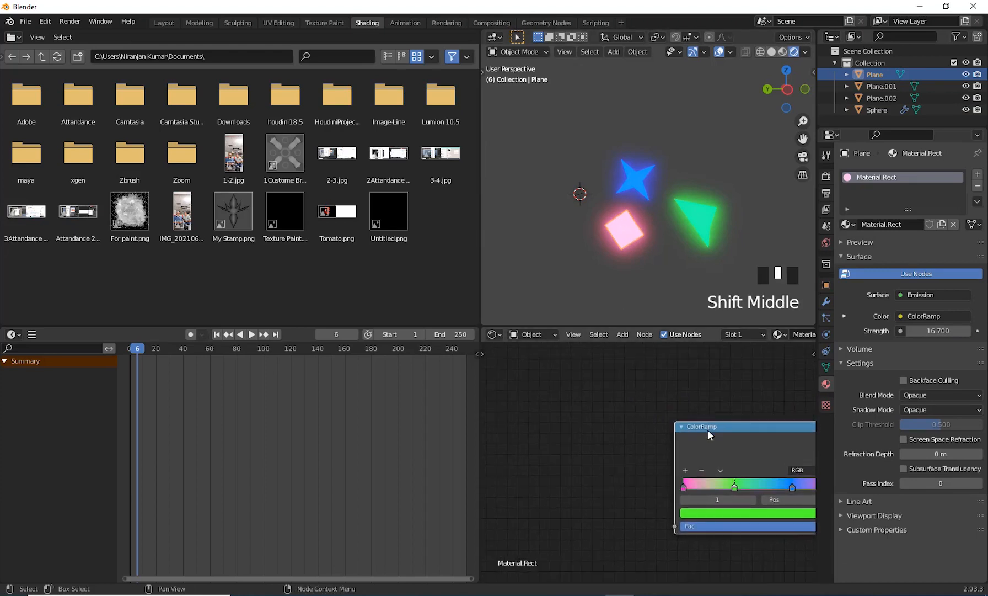
shift+middle_drag(643, 397, 648, 402)
key(shift+a)
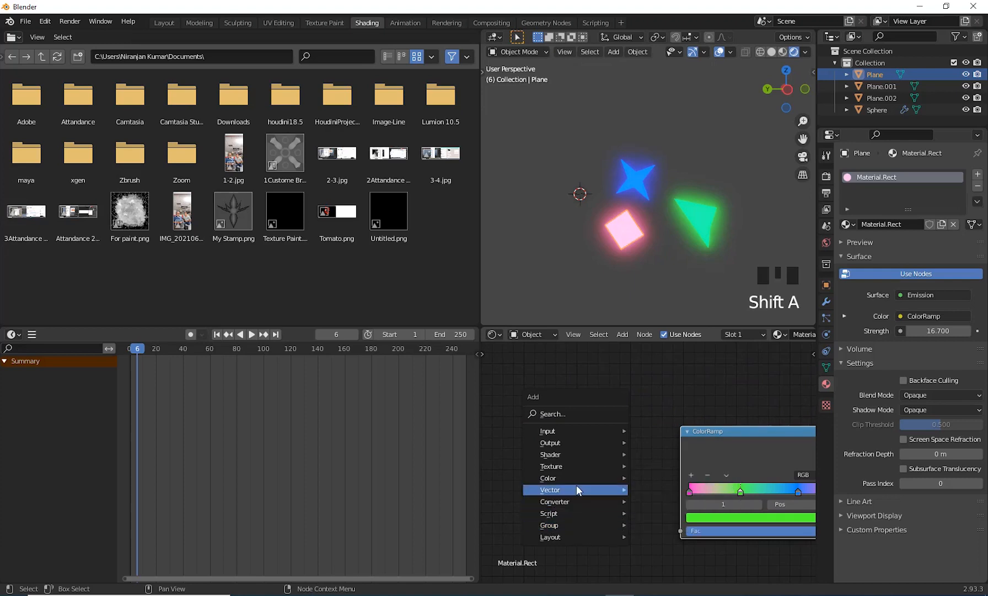
mouse_move(578, 428)
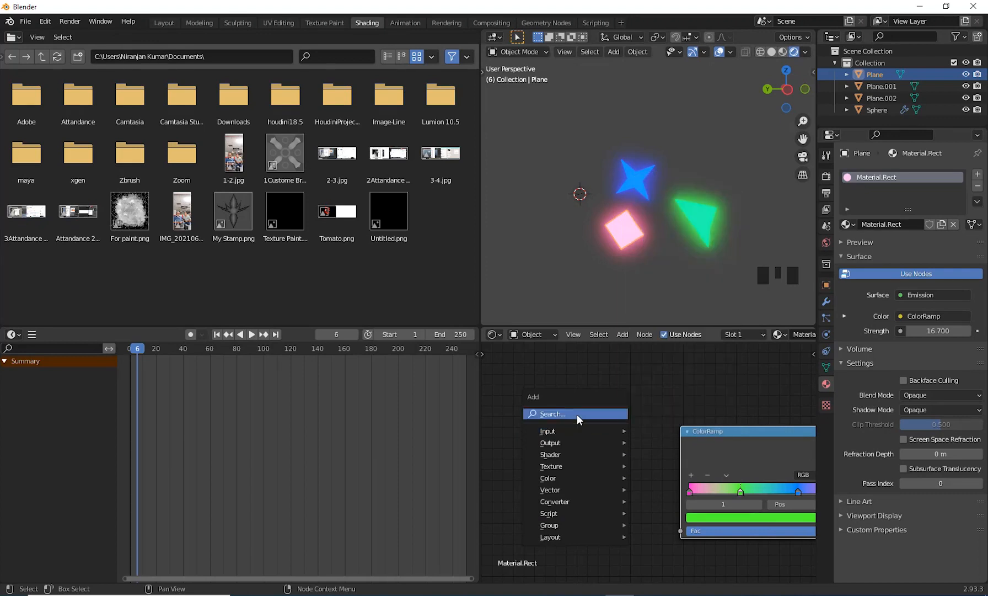
click(576, 414)
text(valu)
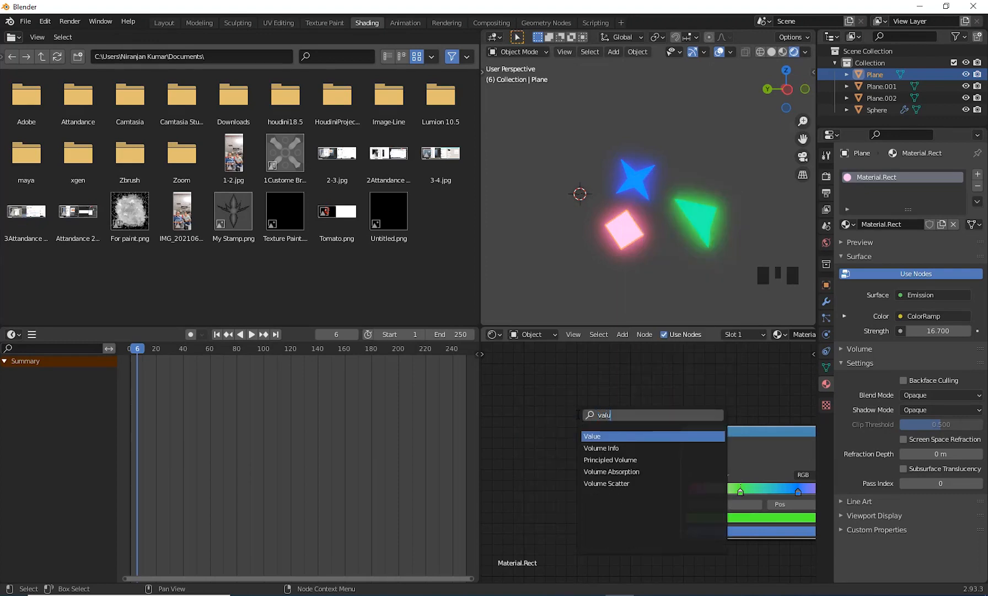
click(587, 436)
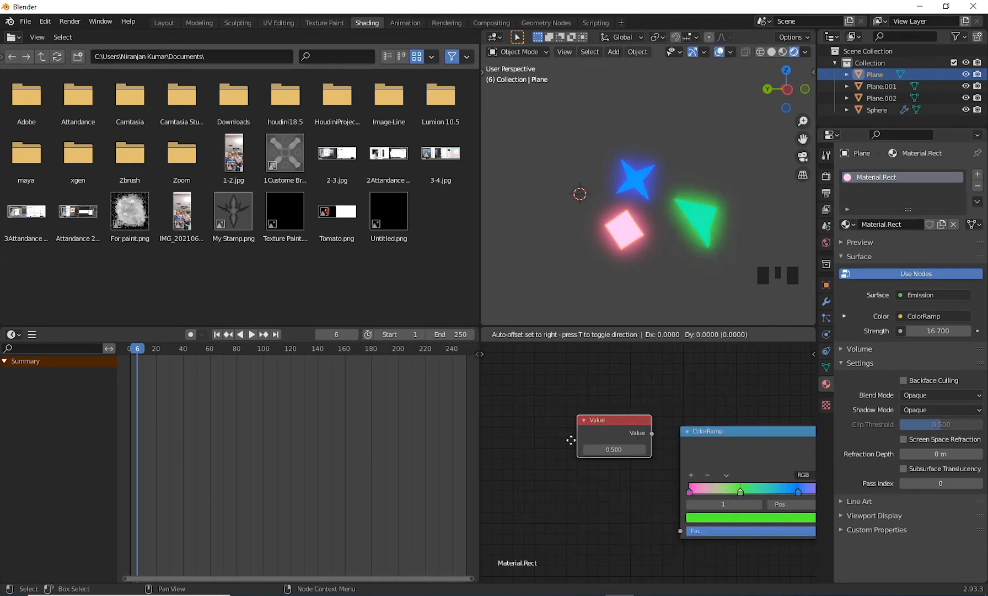
click(597, 484)
drag(602, 481, 681, 530)
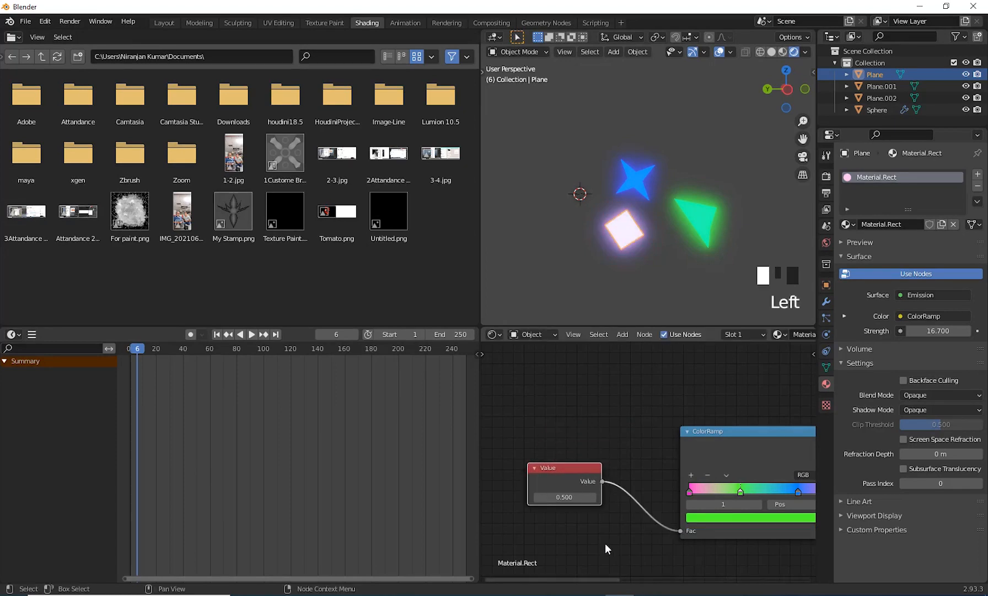
Try -0.500 in the square's Value node and reset it to 0.
drag(566, 497, 530, 497)
click(579, 486)
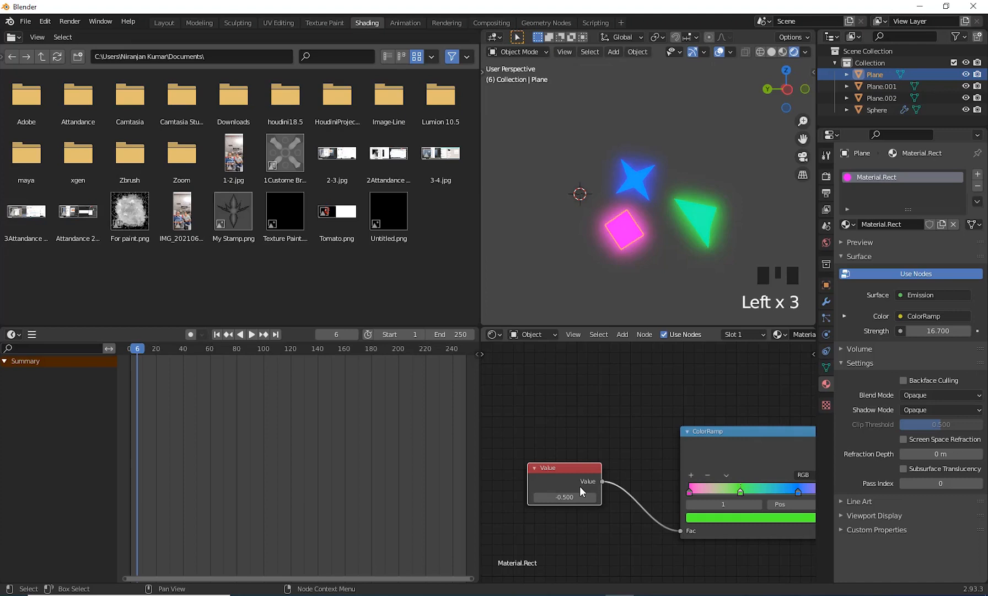
double_click(561, 497)
text(0)
key(Return)
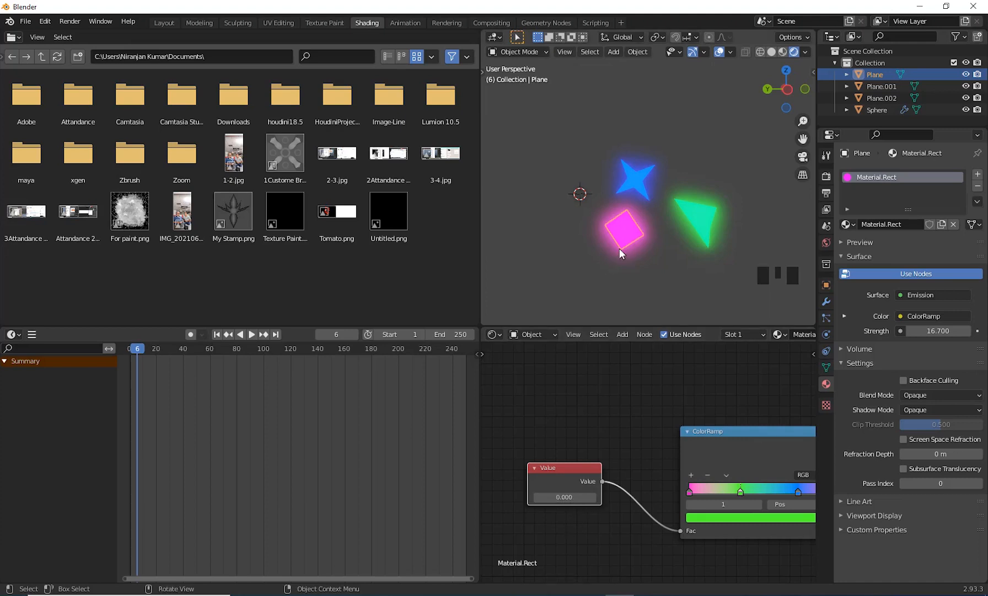
Raise the square's Value node in 0.1 increments up to 1.100 to cycle through its ramp colors.
click(594, 497)
click(595, 497)
click(594, 496)
click(594, 497)
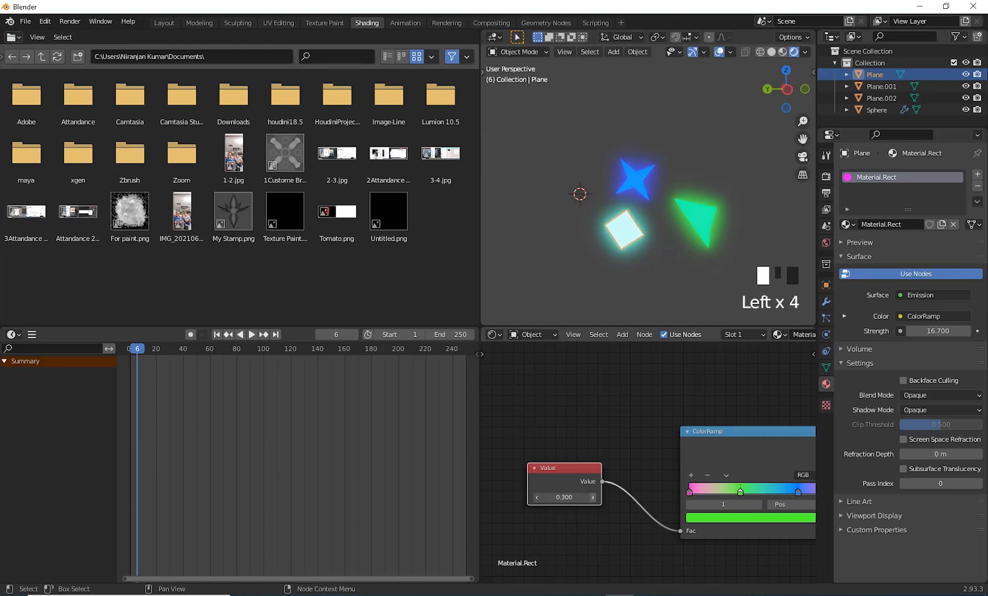
click(594, 497)
click(594, 497)
shift+middle_drag(620, 406, 572, 406)
scroll(655, 432, down, 2)
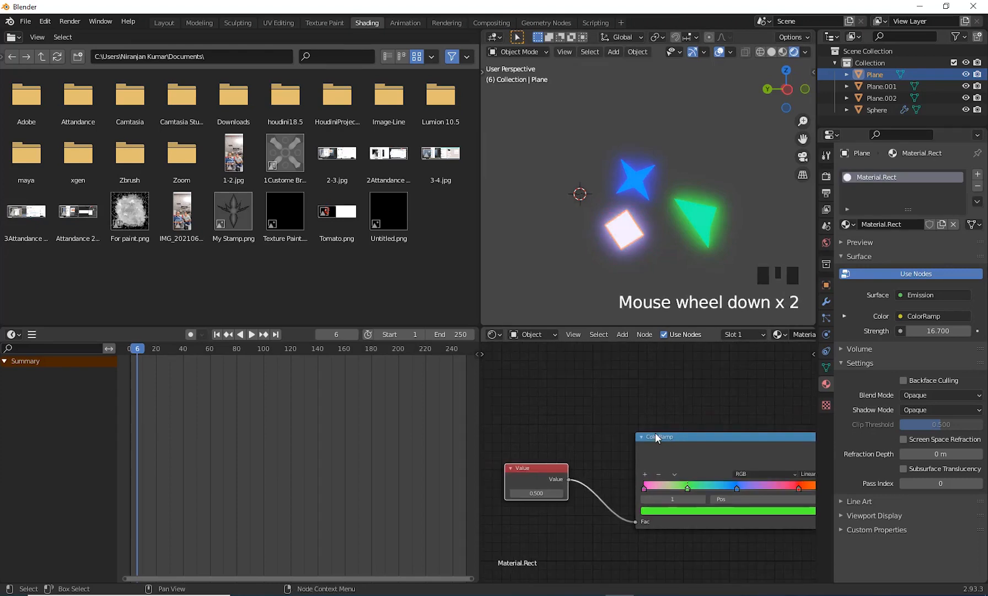
shift+middle_drag(655, 433, 666, 489)
scroll(645, 441, down, 2)
click(541, 467)
click(541, 467)
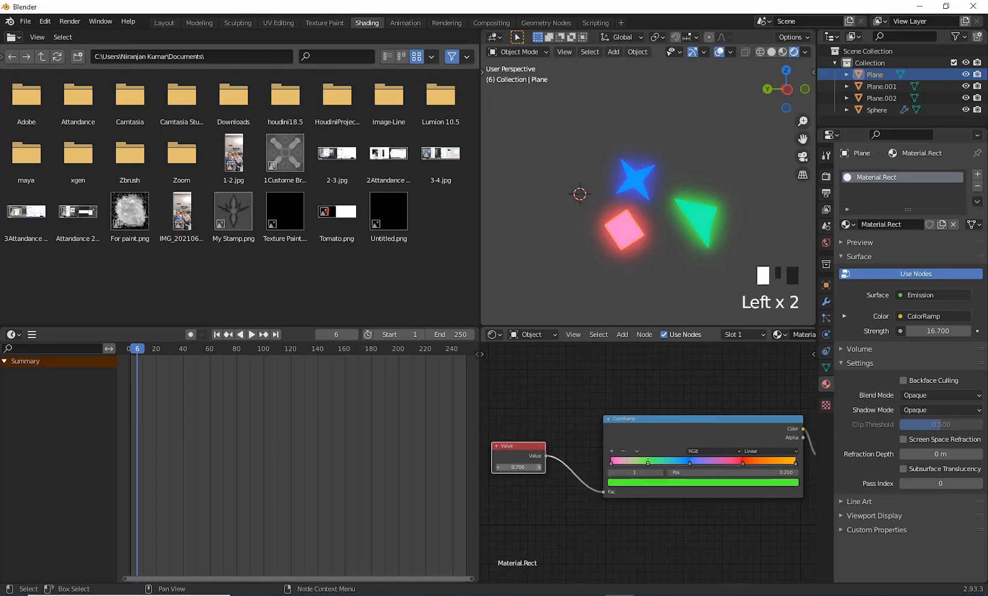
click(541, 467)
click(540, 466)
click(540, 467)
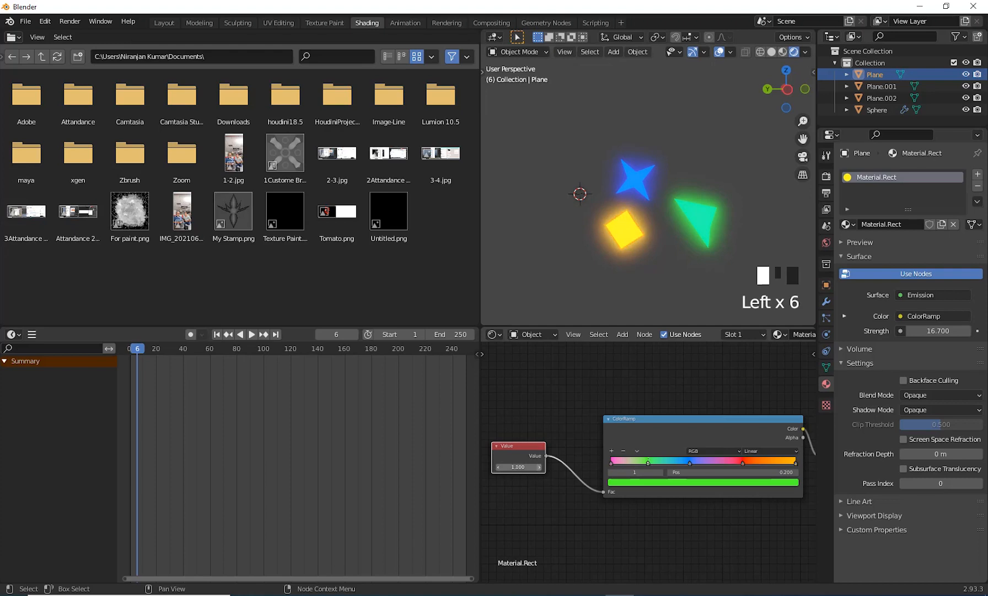
Return the square's Value node to 1.000 and test values beyond it in 0.1 increments.
click(499, 467)
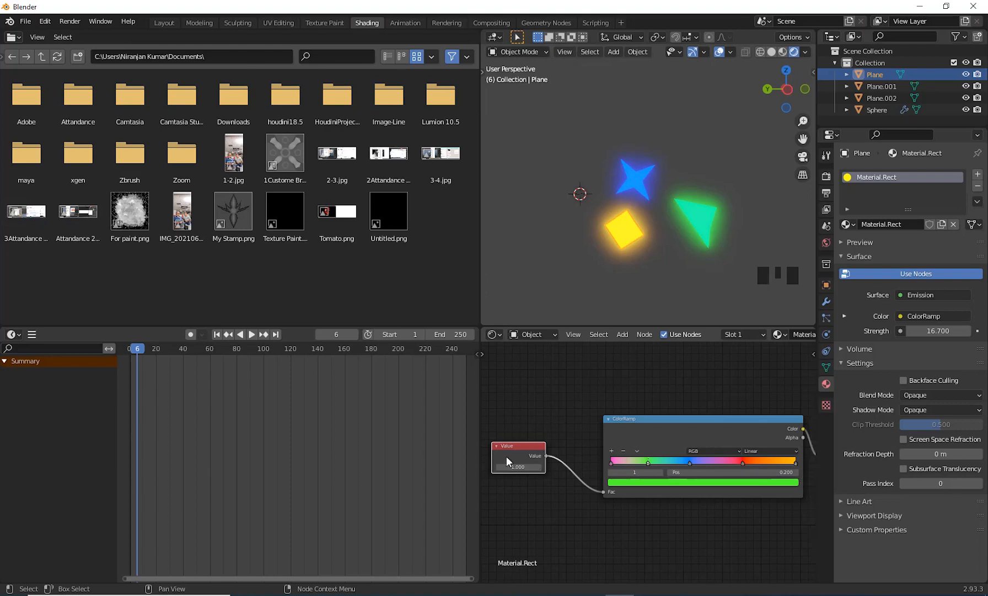
click(539, 467)
click(539, 467)
click(539, 467)
click(540, 466)
click(539, 467)
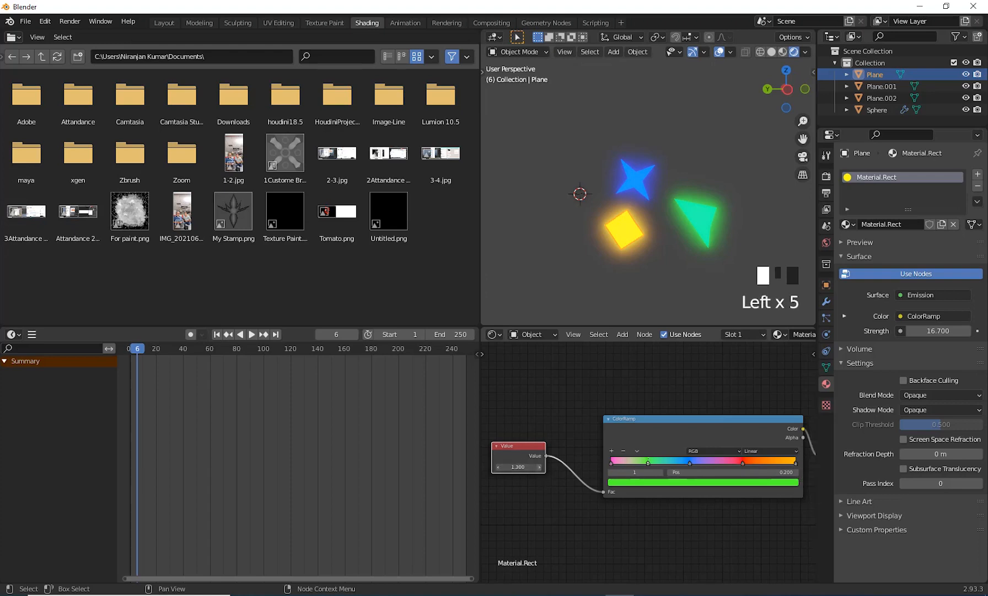
click(539, 466)
click(539, 467)
click(539, 467)
click(539, 467)
click(539, 467)
Set the square's Value node to 0 and insert a keyframe on it at frame 6.
click(540, 467)
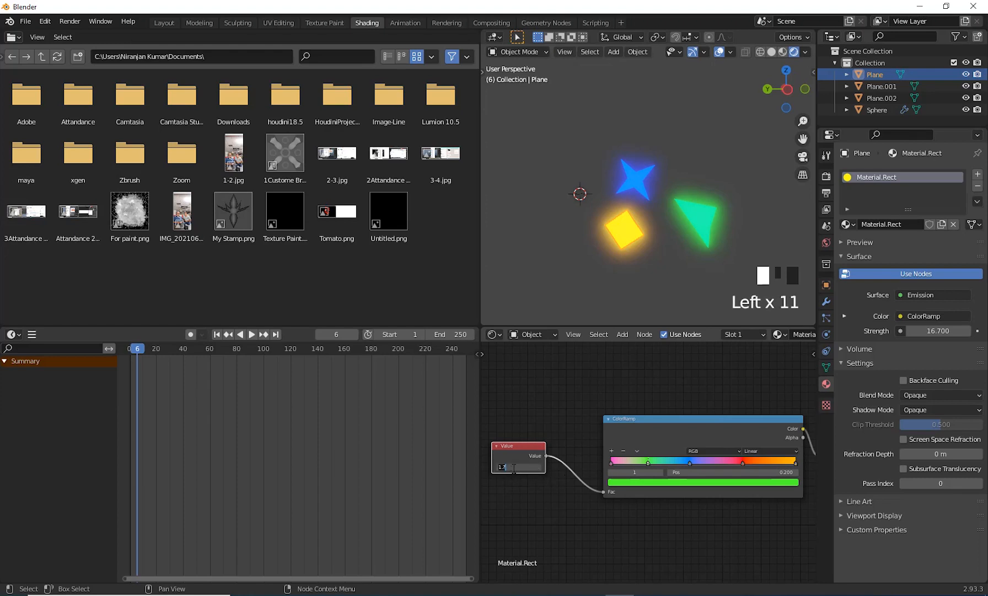
key(Return)
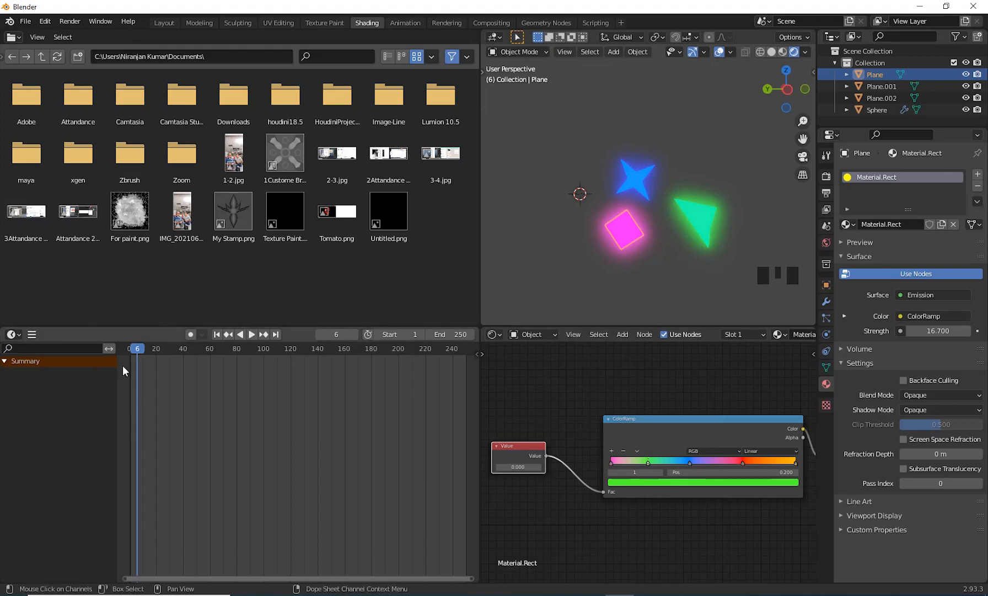
right_click(505, 467)
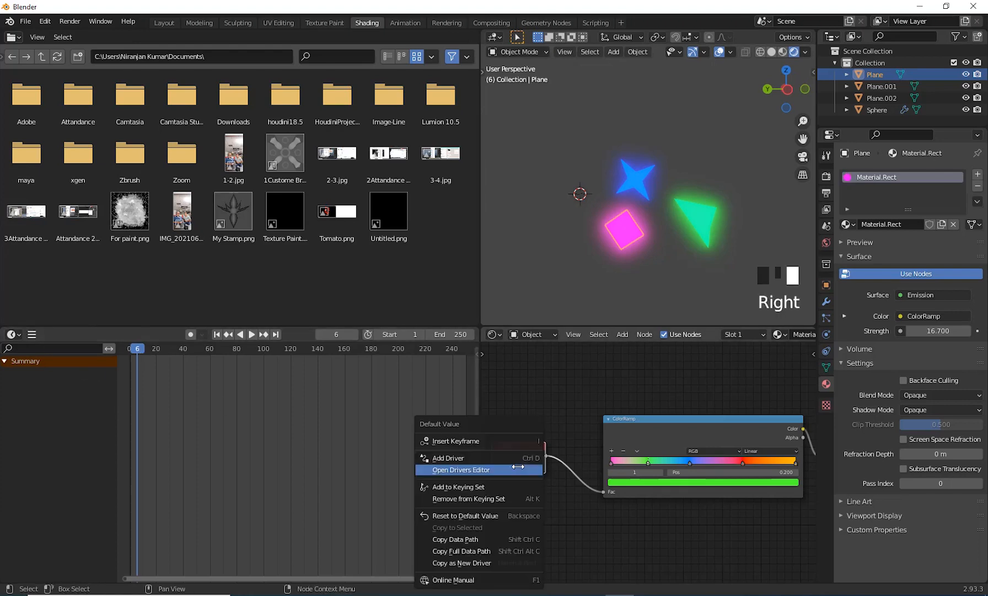
click(483, 443)
scroll(537, 420, up, 4)
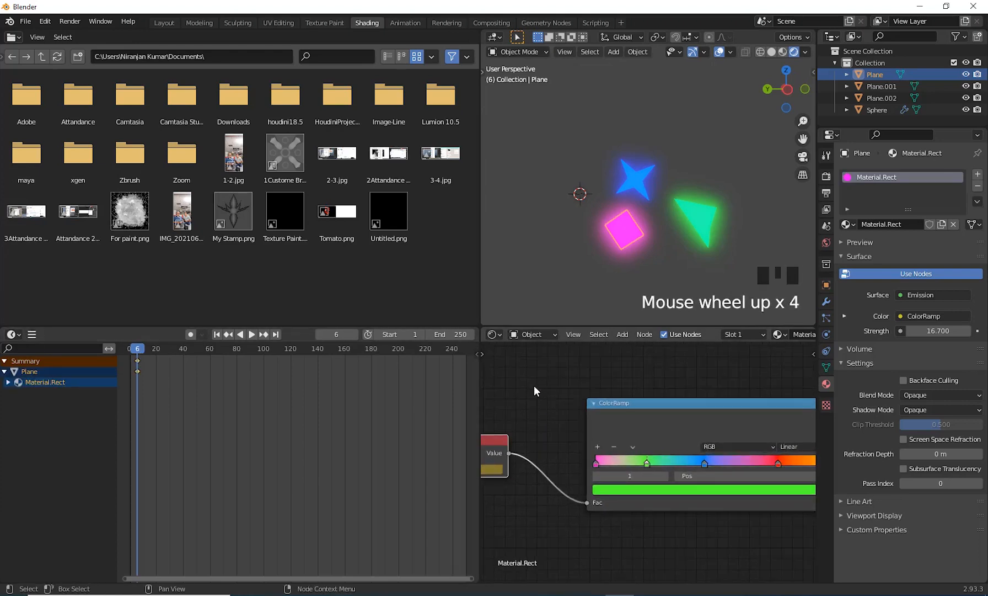
shift+middle_drag(533, 386, 622, 405)
scroll(628, 393, up, 3)
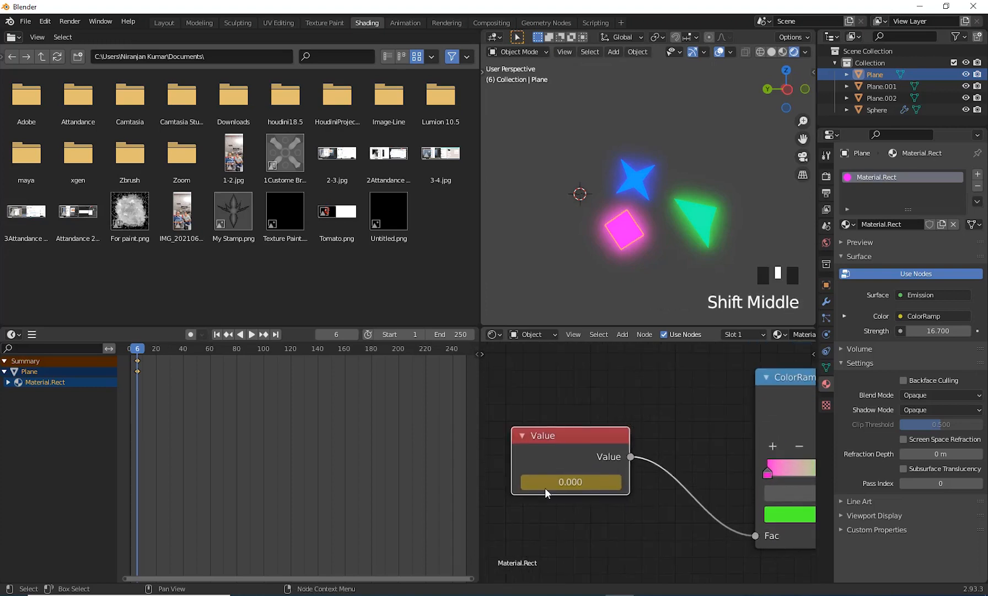
Set the square's Value node to 1.100 at frame 120 and insert a keyframe on it.
drag(136, 348, 290, 406)
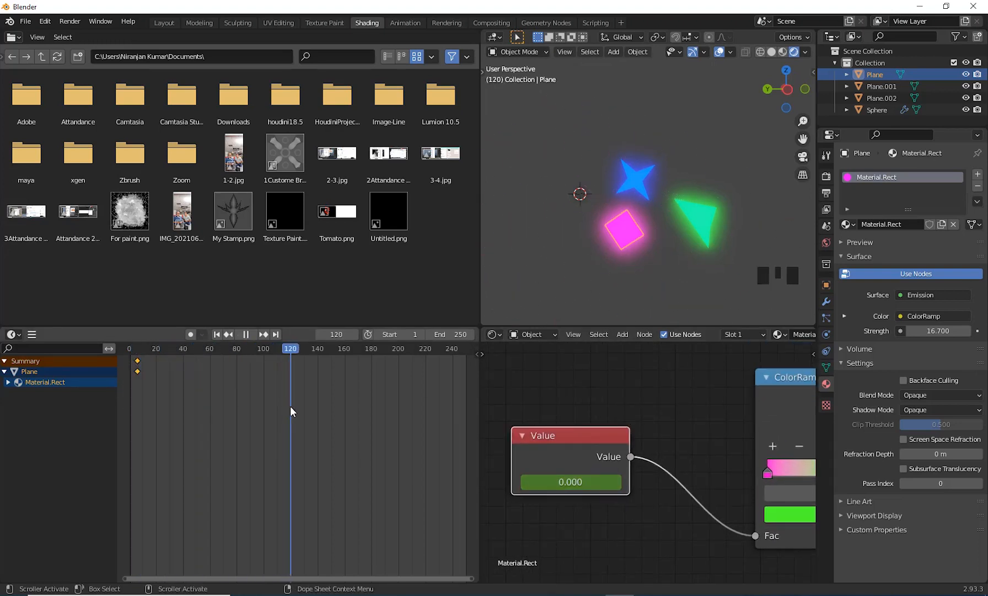
click(549, 482)
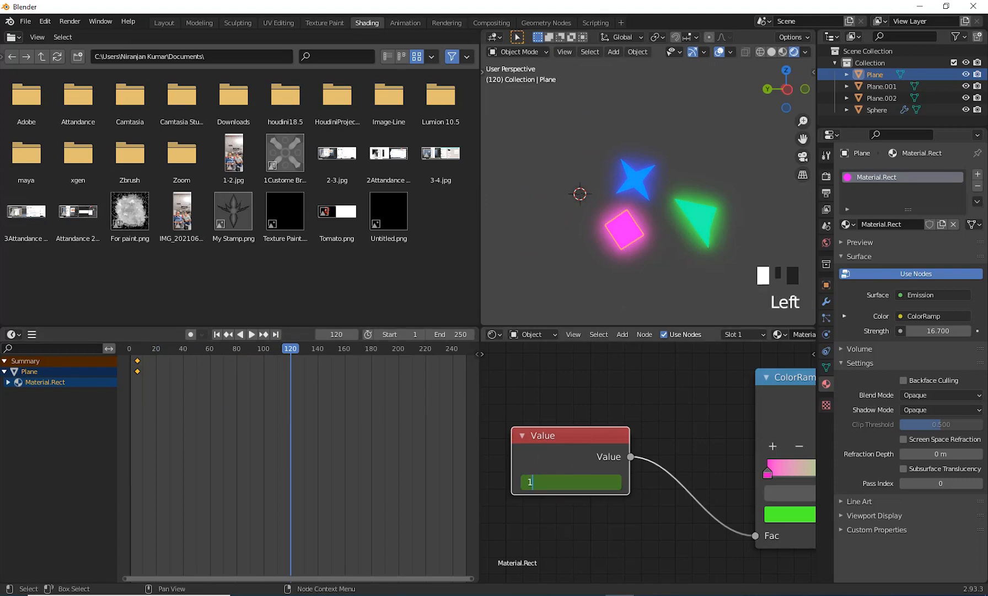
key(Return)
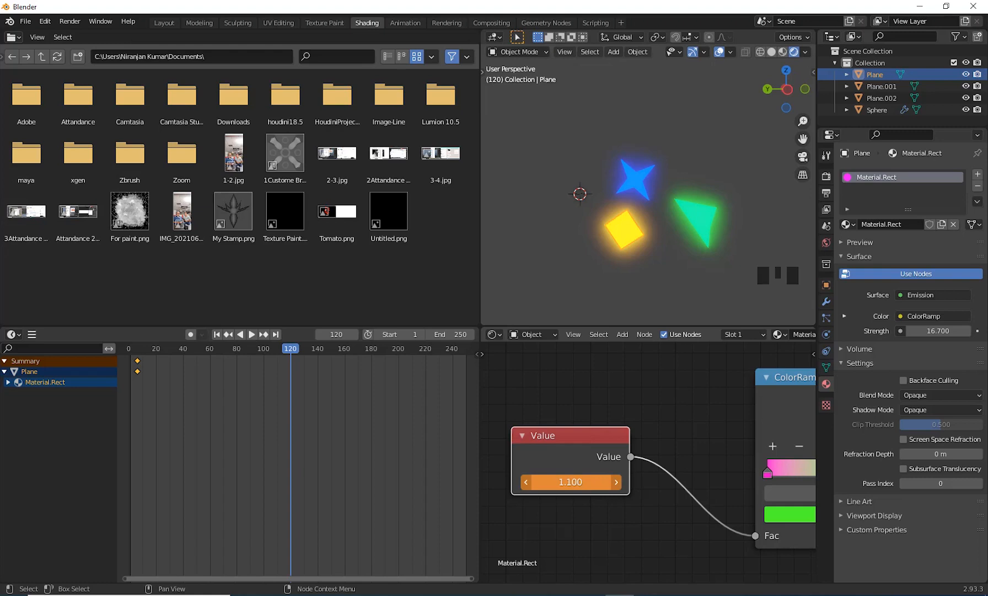
right_click(552, 482)
click(486, 458)
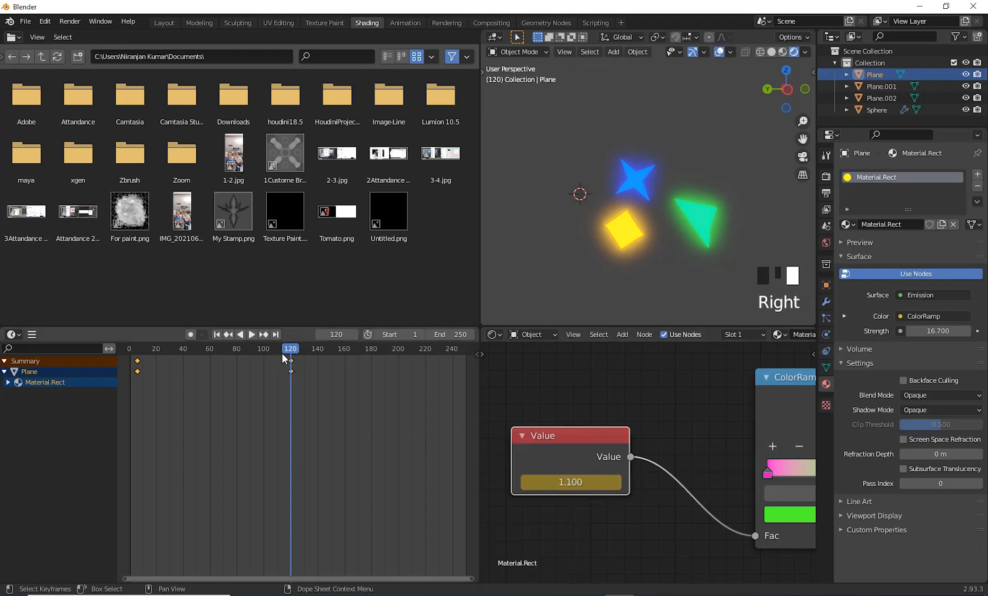
Play back the square's color animation from frame 6, pausing at intervals, and return to the first frame.
drag(281, 352, 137, 397)
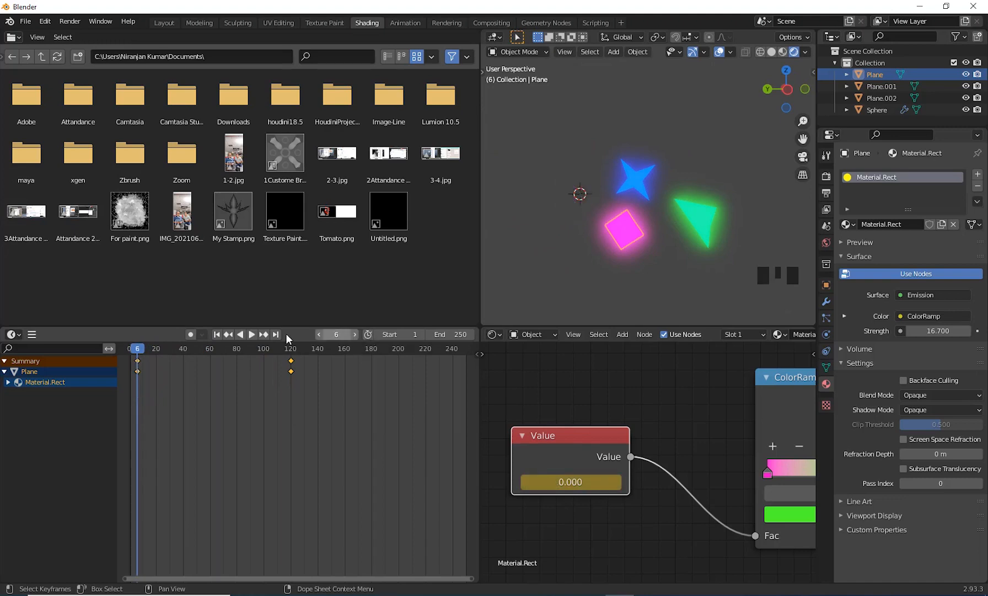
click(248, 335)
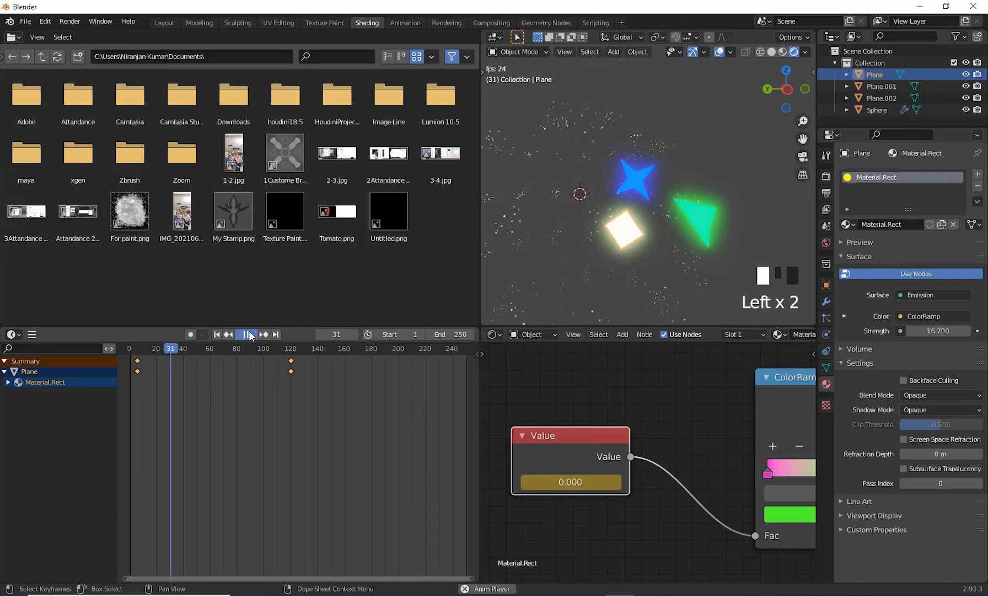
click(249, 335)
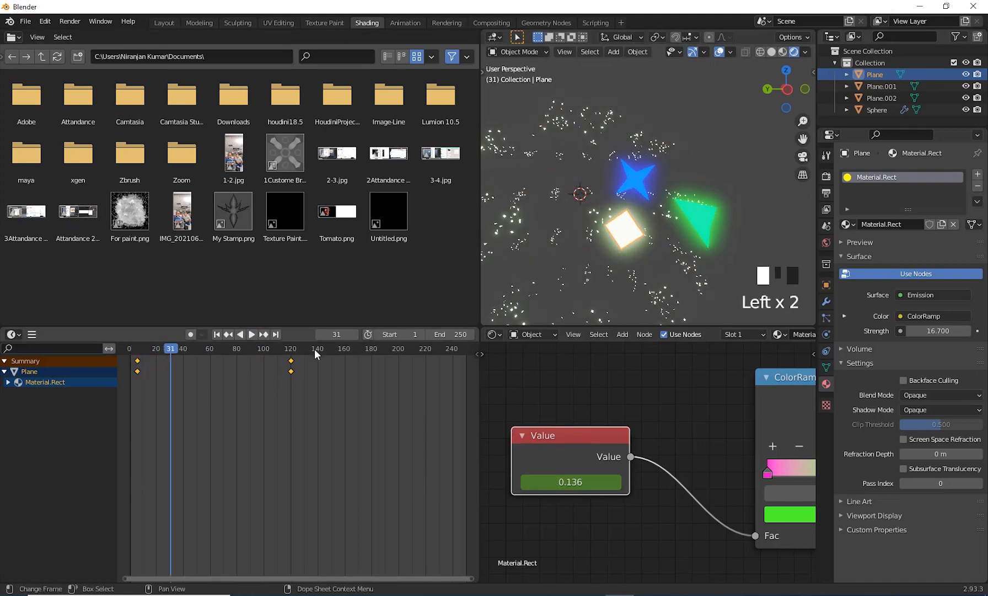
click(252, 334)
click(252, 334)
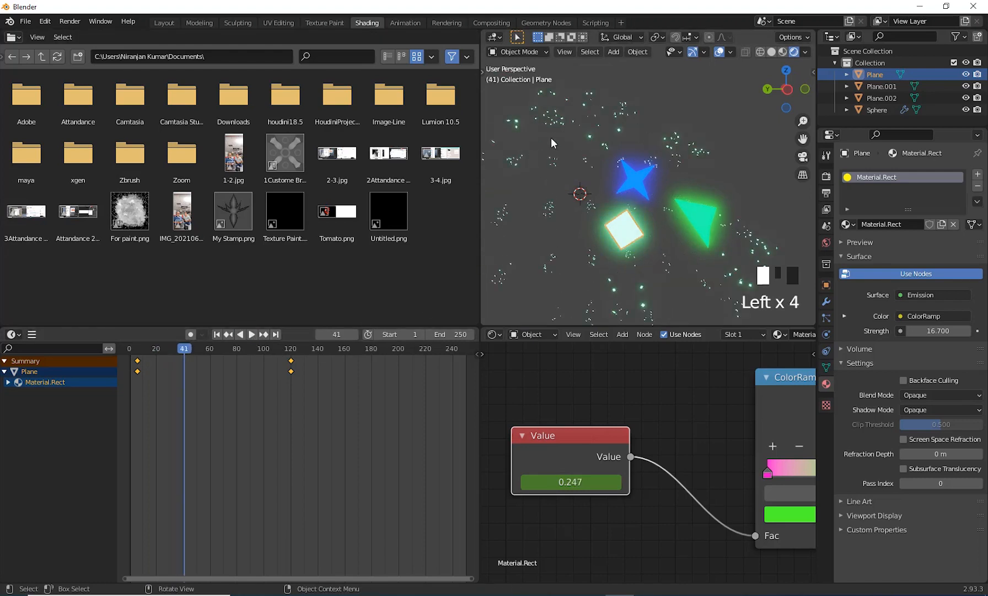
click(252, 334)
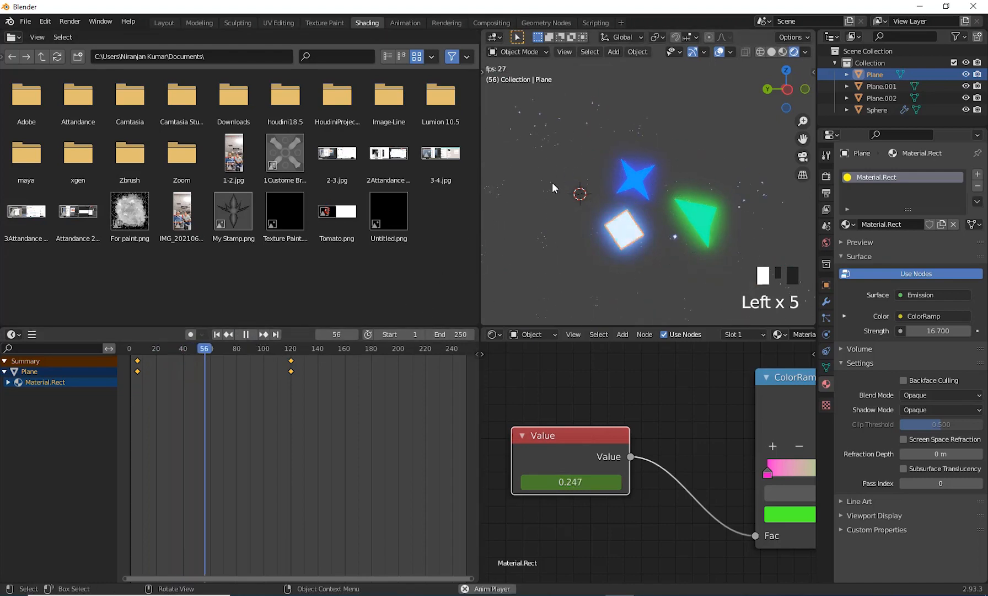
click(246, 334)
click(216, 334)
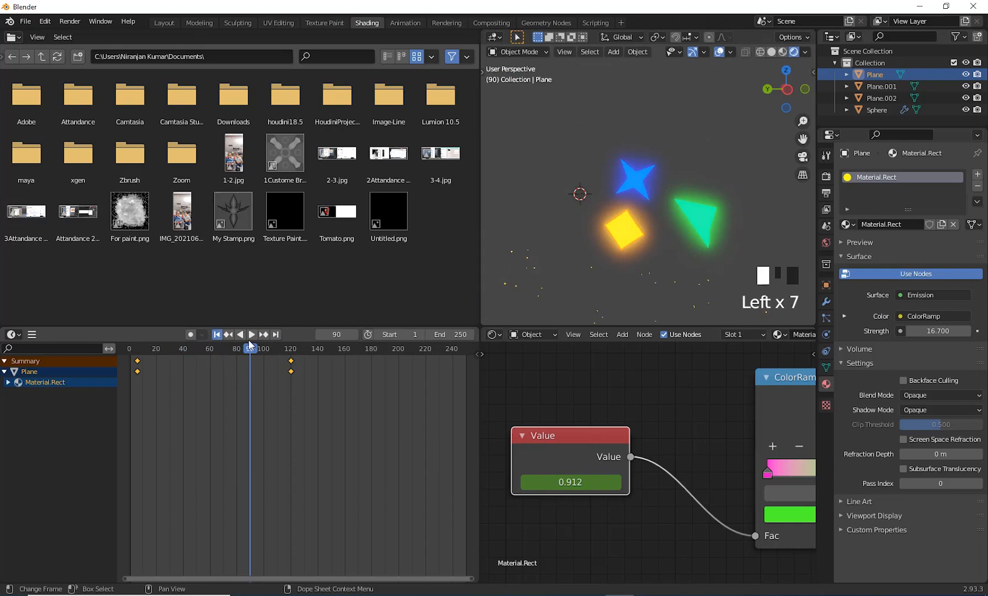
Widen the 3D viewport and node editor by narrowing the file browser and timeline areas.
scroll(665, 266, down, 3)
scroll(665, 266, down, 1)
scroll(680, 431, down, 11)
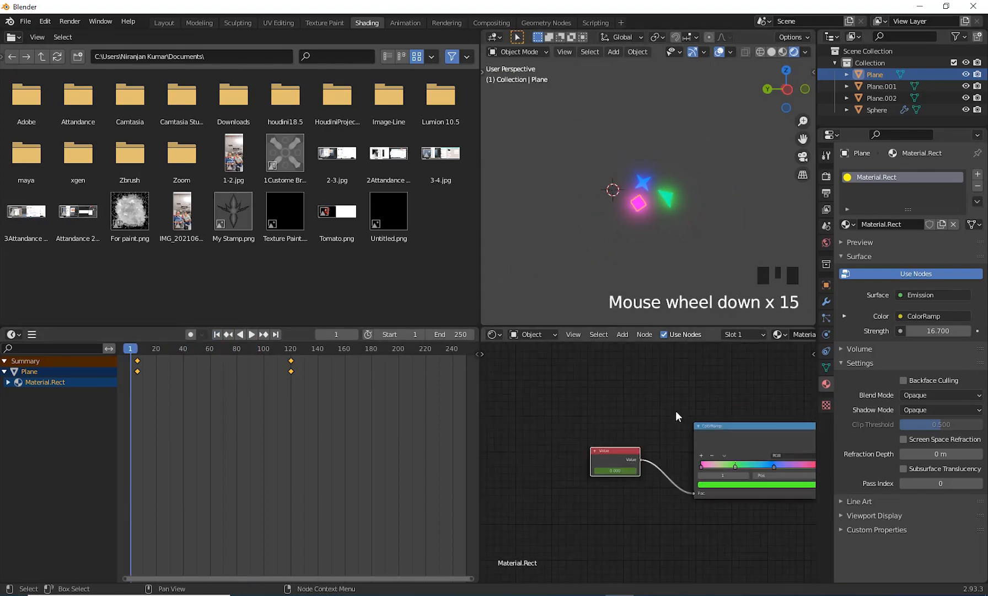
mouse_move(676, 409)
shift+middle_down()
mouse_move(629, 450)
mouse_move(661, 422)
shift+middle_up()
scroll(643, 437, up, 3)
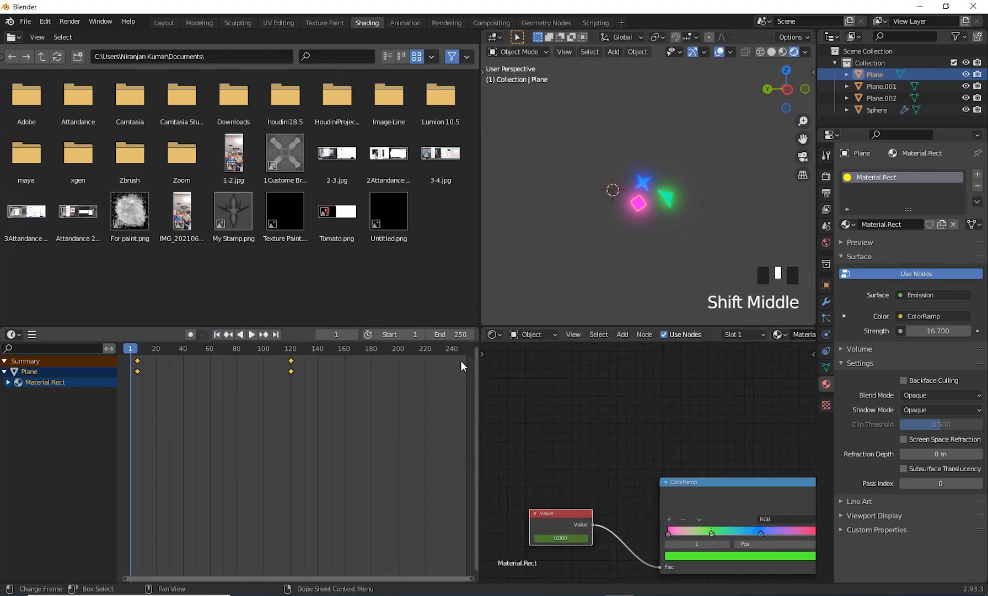
drag(481, 373, 254, 404)
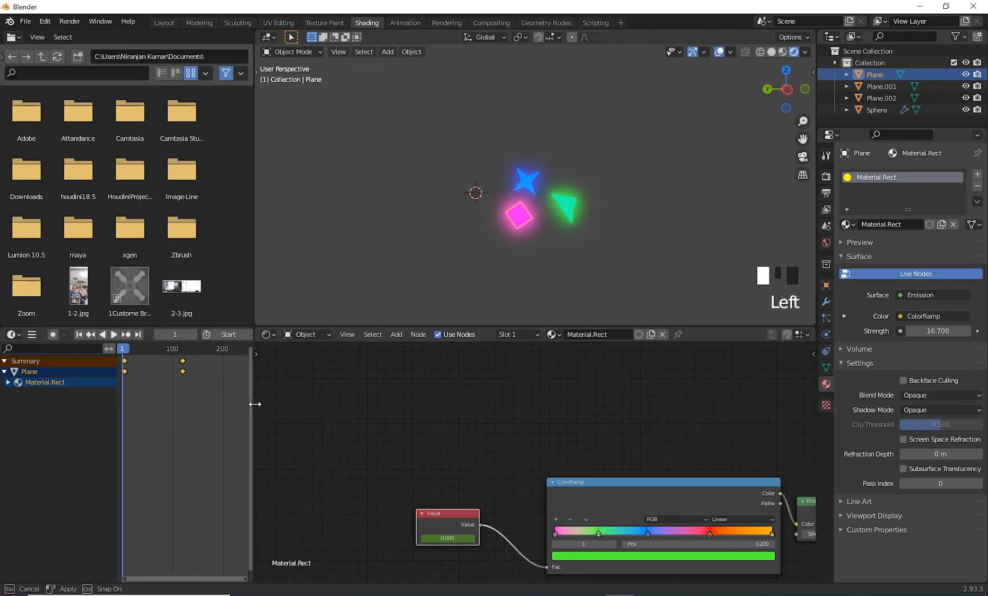
Rotate the star freely with trackball rotation so that it tilts out of its original plane.
middle_drag(544, 243, 629, 218)
shift+middle_drag(576, 278, 571, 294)
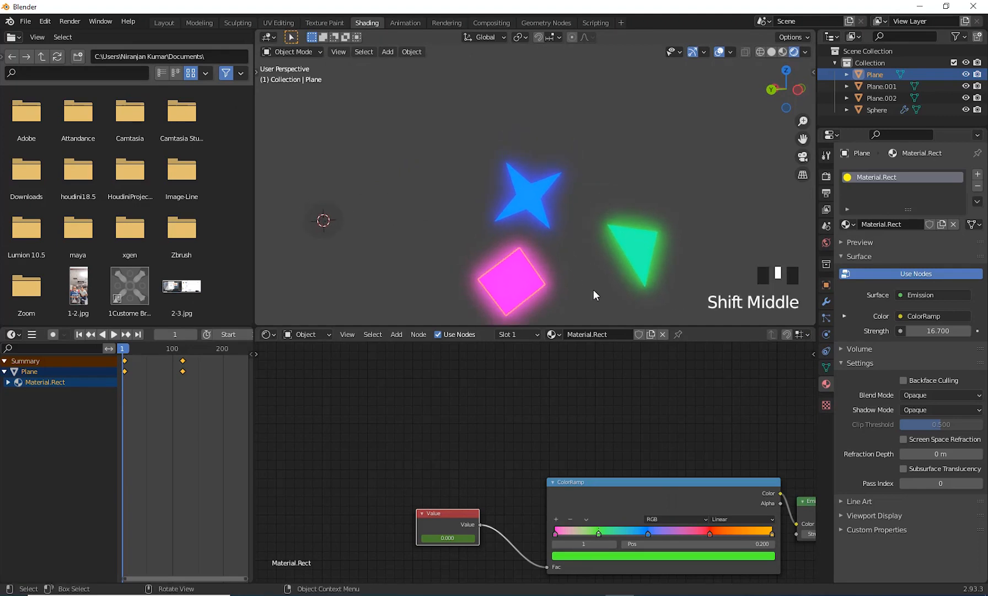
click(532, 188)
key(r)
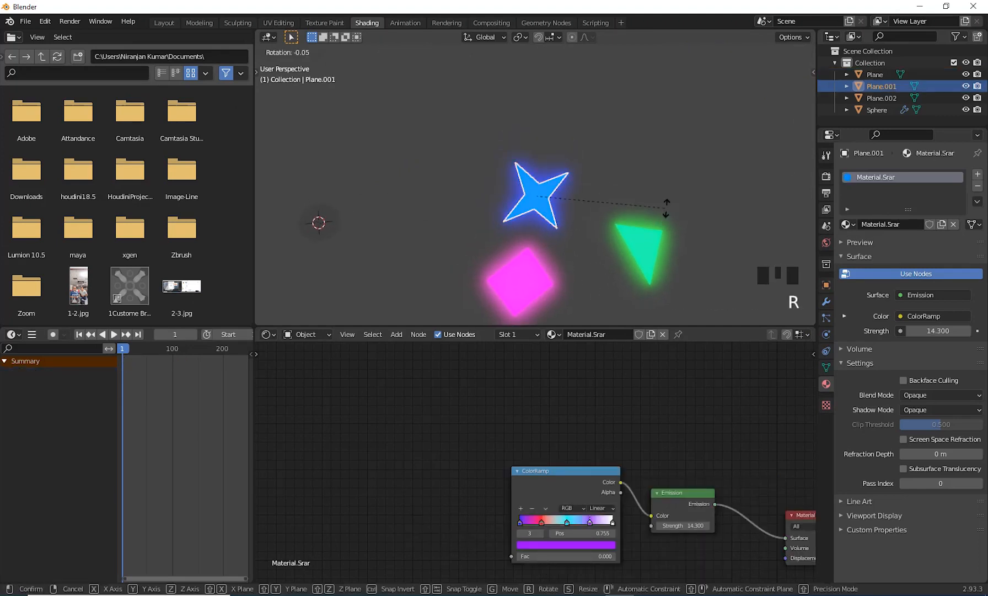
key(r)
key(r)
key(r)
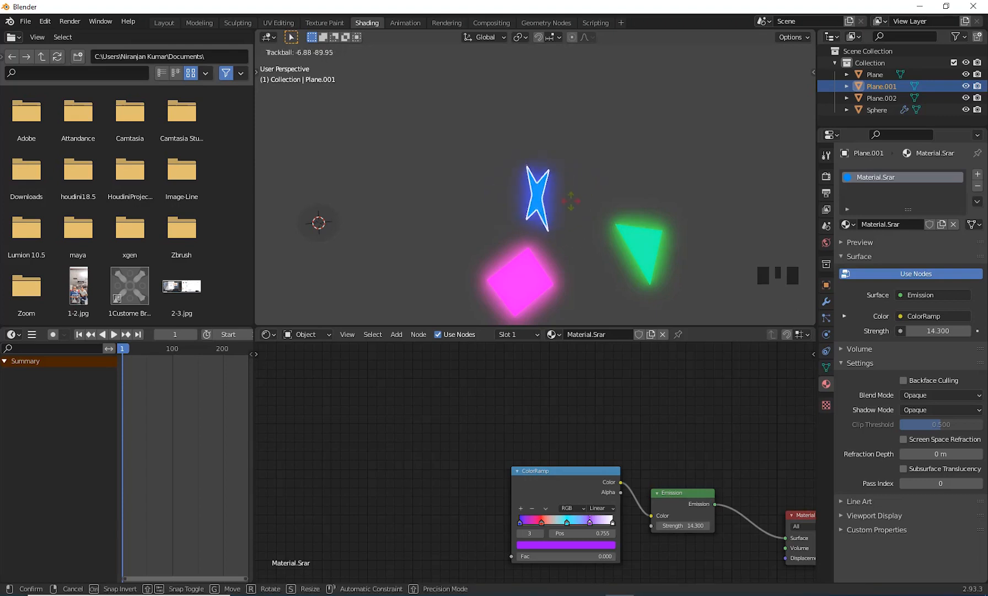
click(611, 242)
Tilt the triangle with trackball rotation until it is nearly edge-on, and rotate it further to lie almost flat.
click(645, 244)
key(r)
key(r)
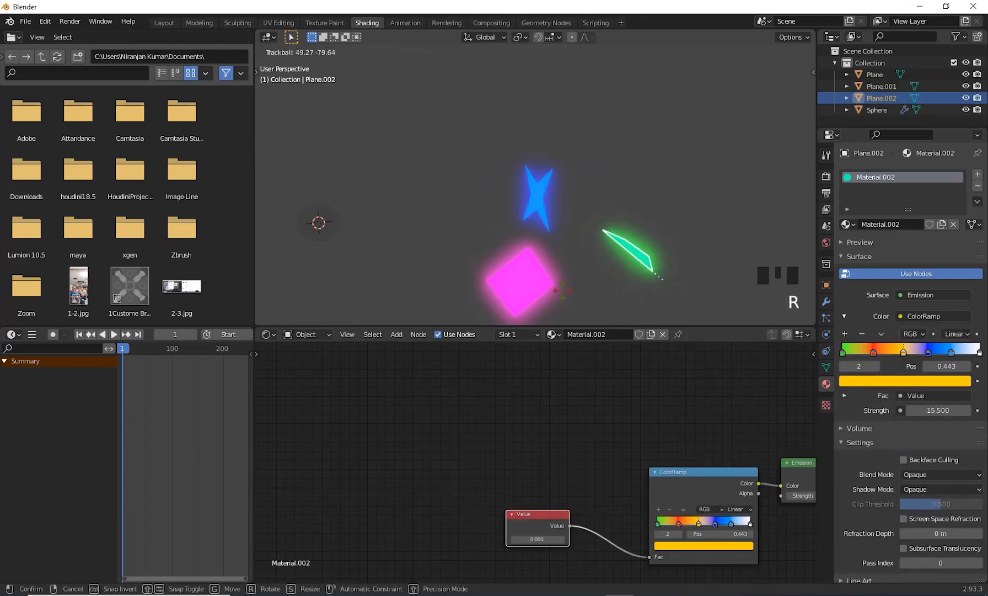
click(624, 287)
key(r)
key(r)
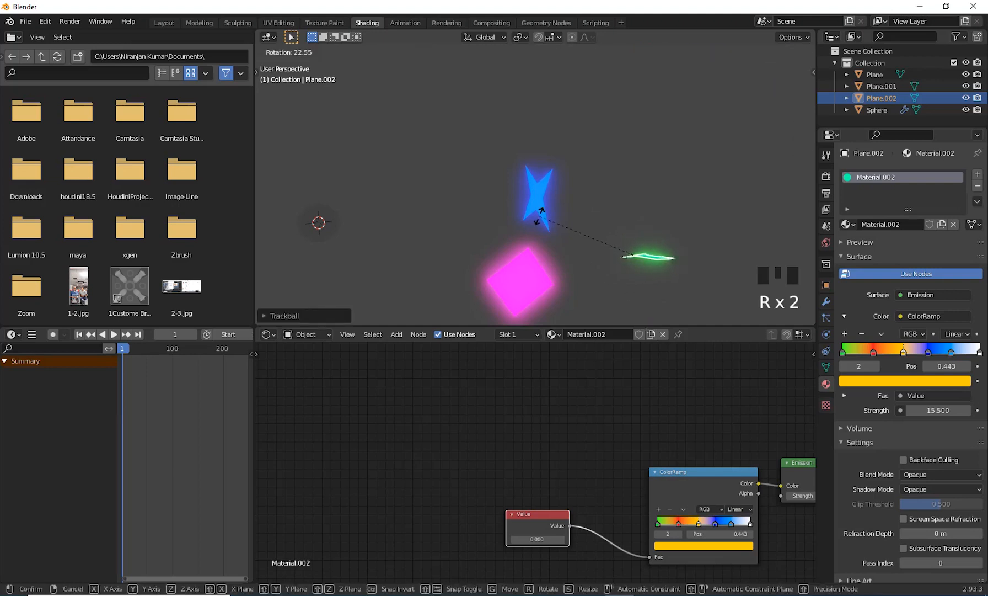
click(540, 224)
Rotate the star and the square in the view plane to give each a different orientation.
click(540, 223)
key(r)
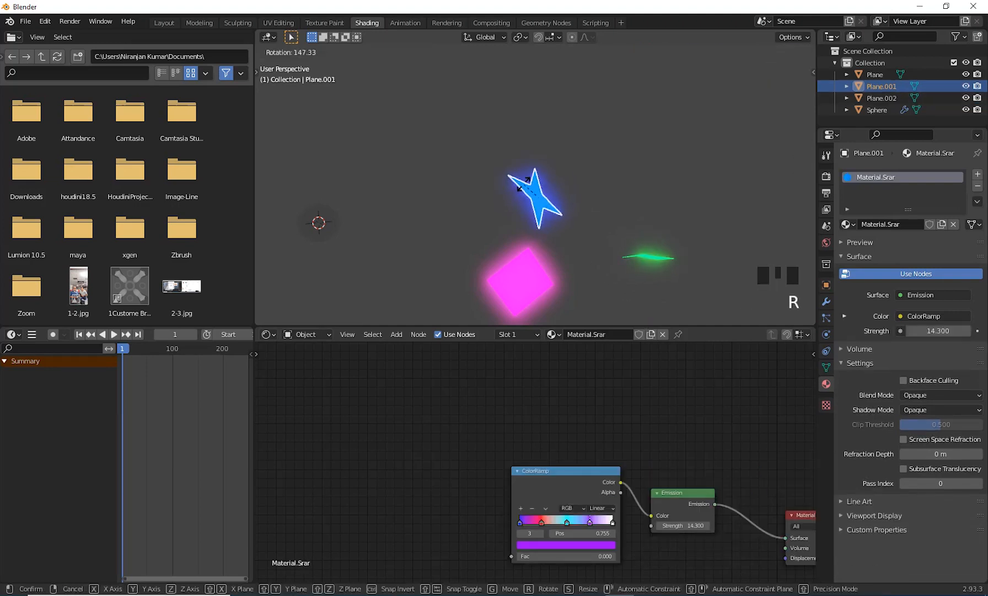
click(528, 196)
click(505, 282)
key(r)
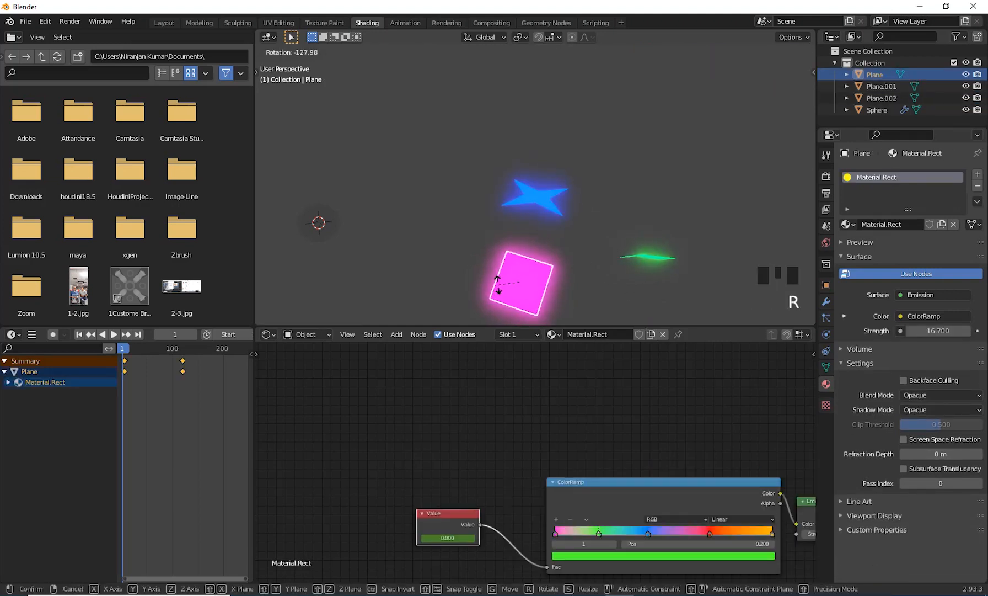
click(492, 283)
Switch the viewport to solid shading and select the square, star and triangle together.
scroll(643, 246, down, 2)
middle_drag(642, 244, 627, 269)
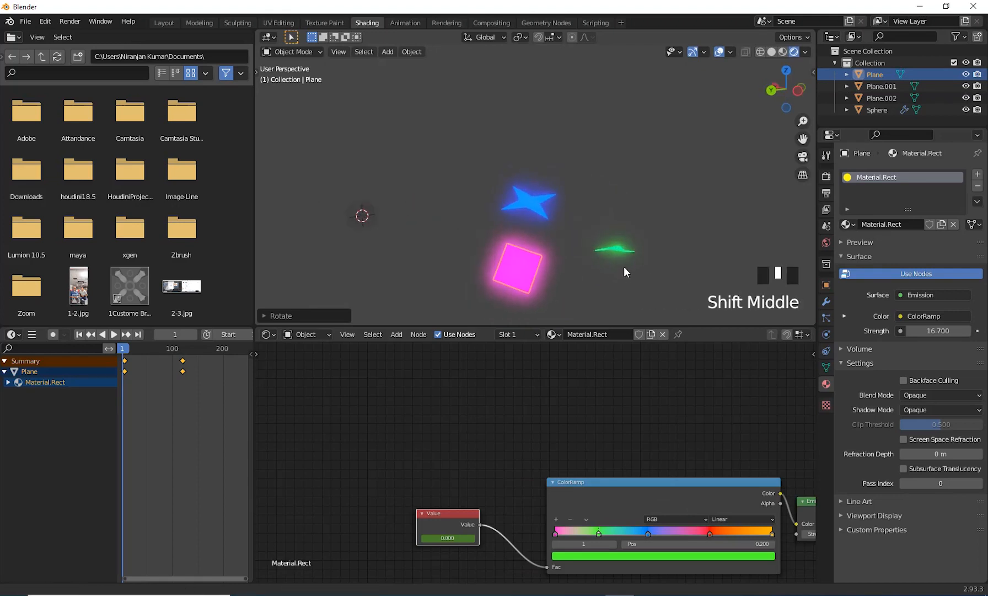
drag(476, 161, 663, 293)
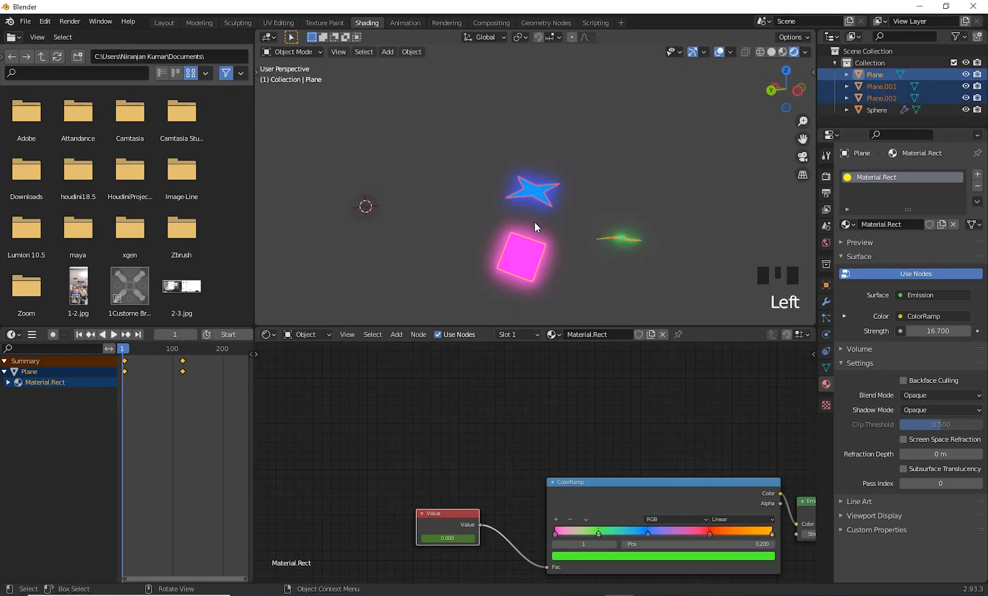
click(768, 51)
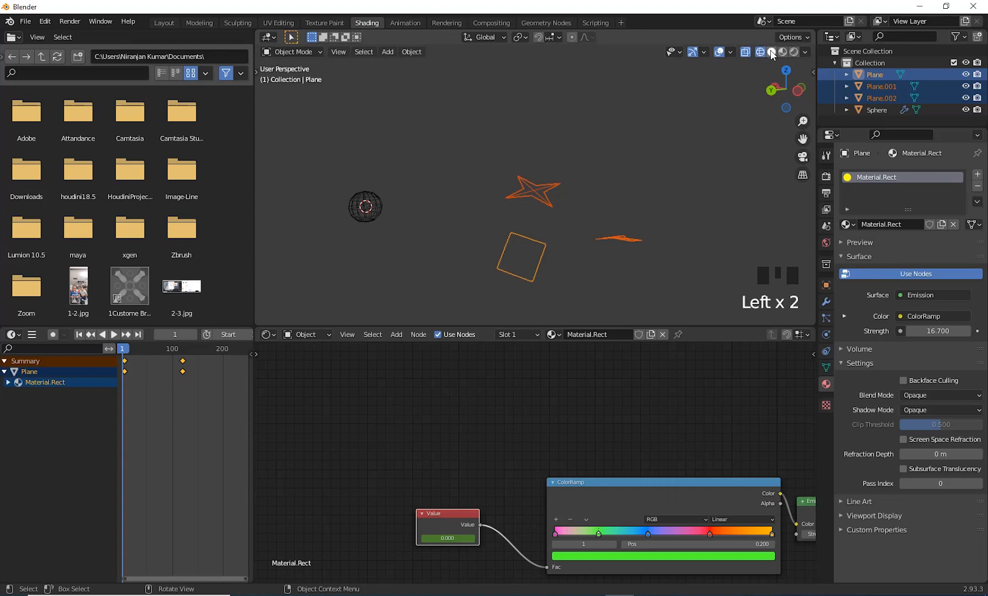
click(772, 52)
mouse_move(633, 195)
middle_down()
mouse_move(640, 234)
mouse_move(620, 227)
middle_up()
click(433, 133)
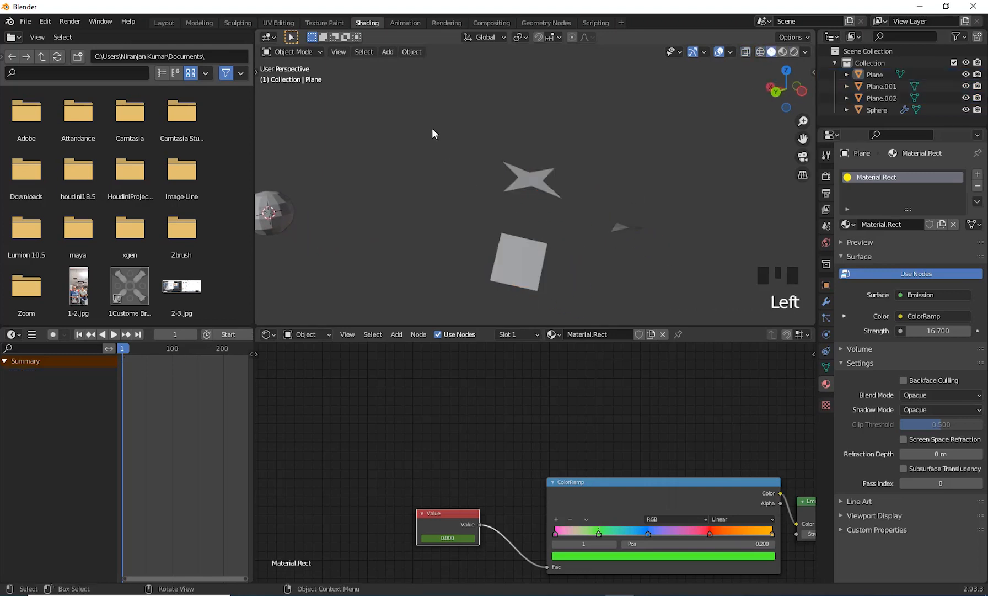
drag(433, 133, 657, 279)
middle_drag(657, 279, 608, 329)
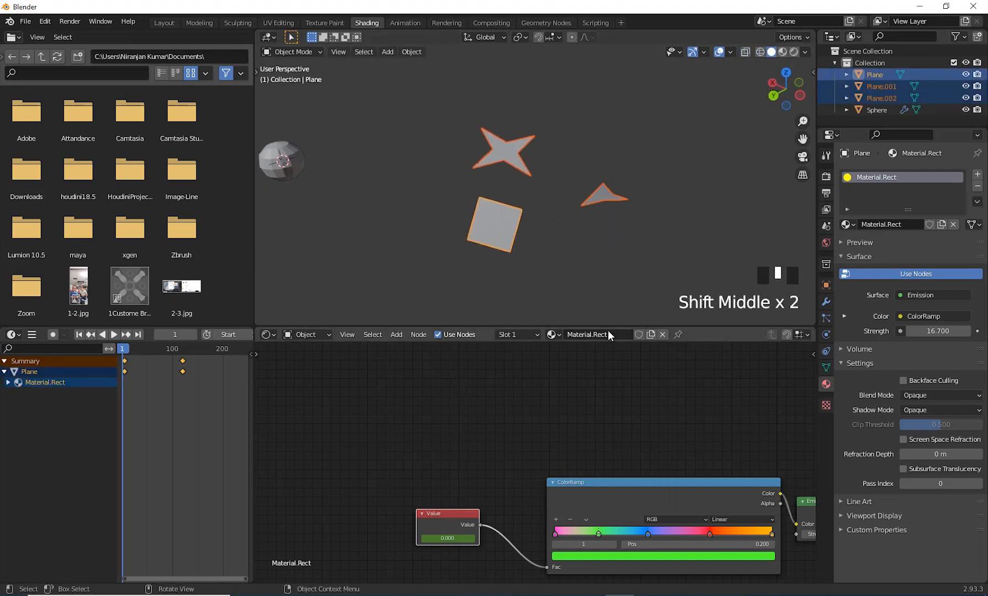
Increase the 3D viewport's height and switch to the Layout workspace.
drag(609, 328, 613, 506)
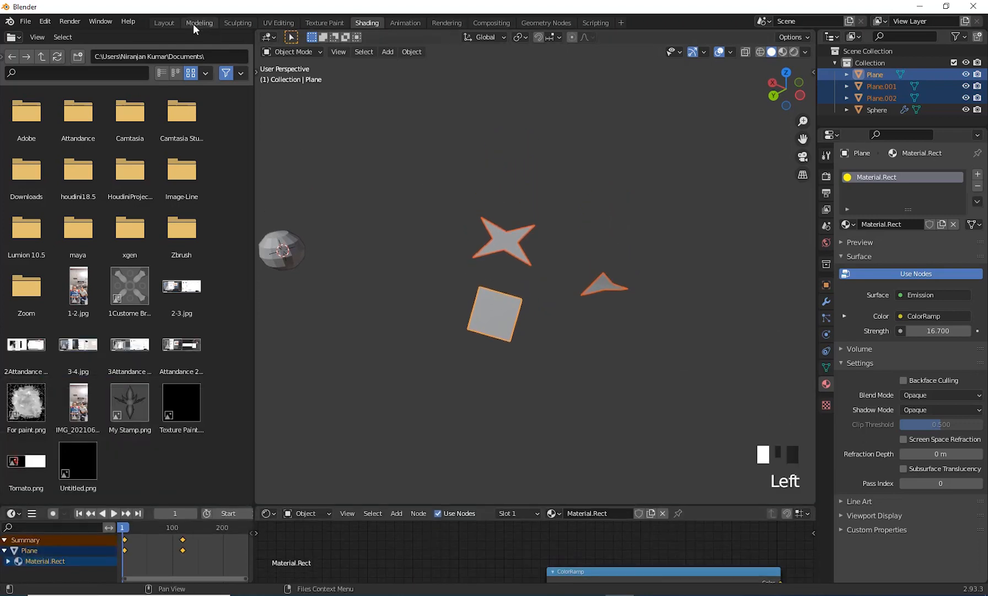
click(169, 22)
mouse_move(472, 257)
middle_down()
mouse_move(517, 270)
mouse_move(527, 253)
mouse_move(528, 286)
middle_up()
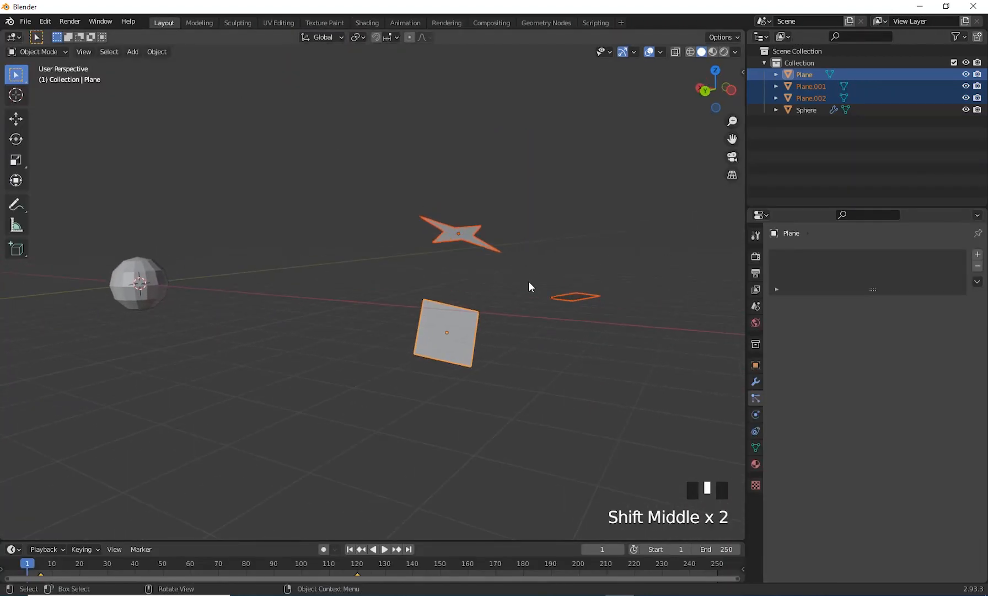
Move the selected square, star and triangle to a new collection named objects.
key(m)
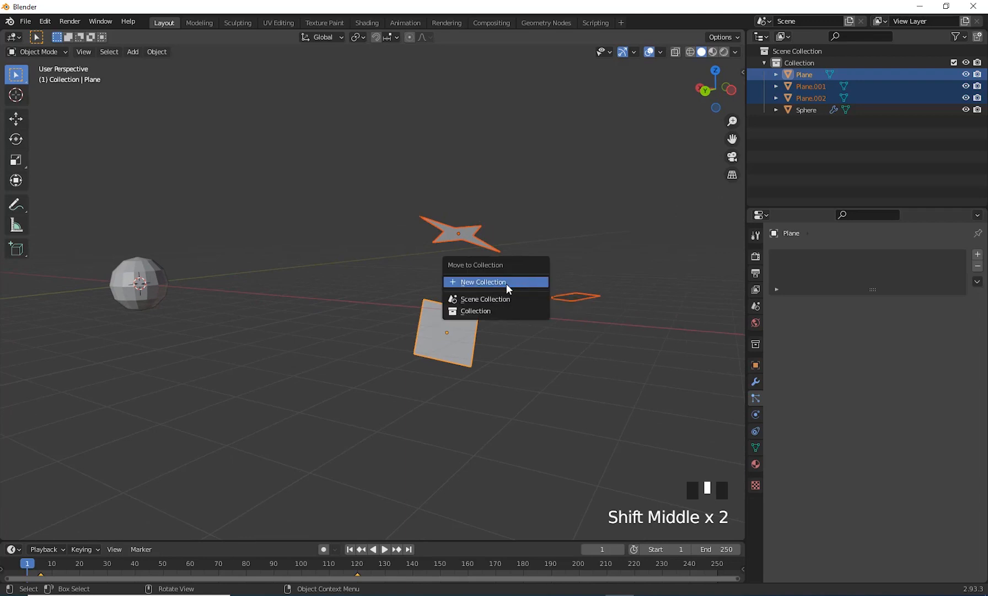
click(506, 283)
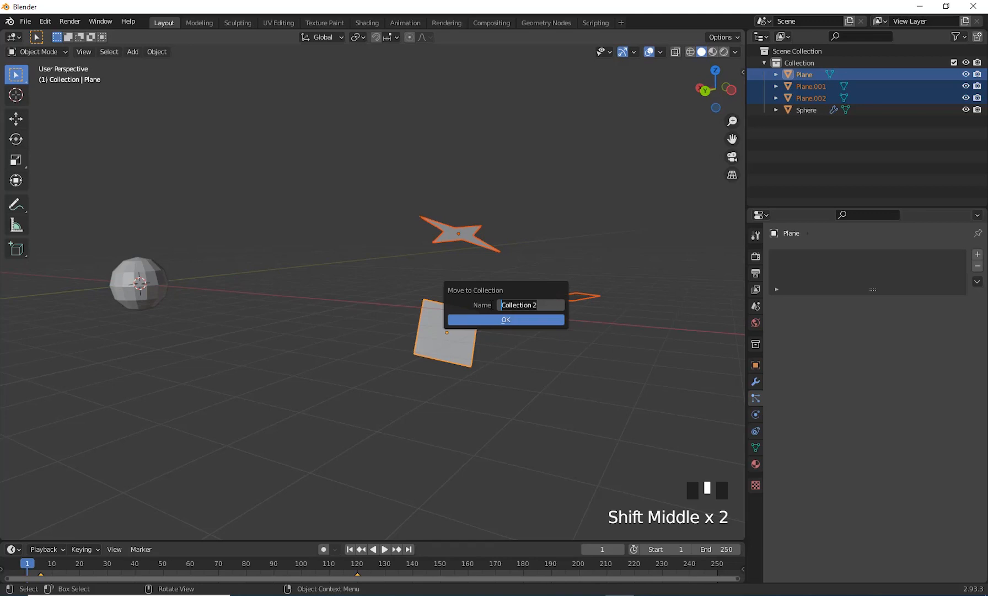
text(objects)
key(Return)
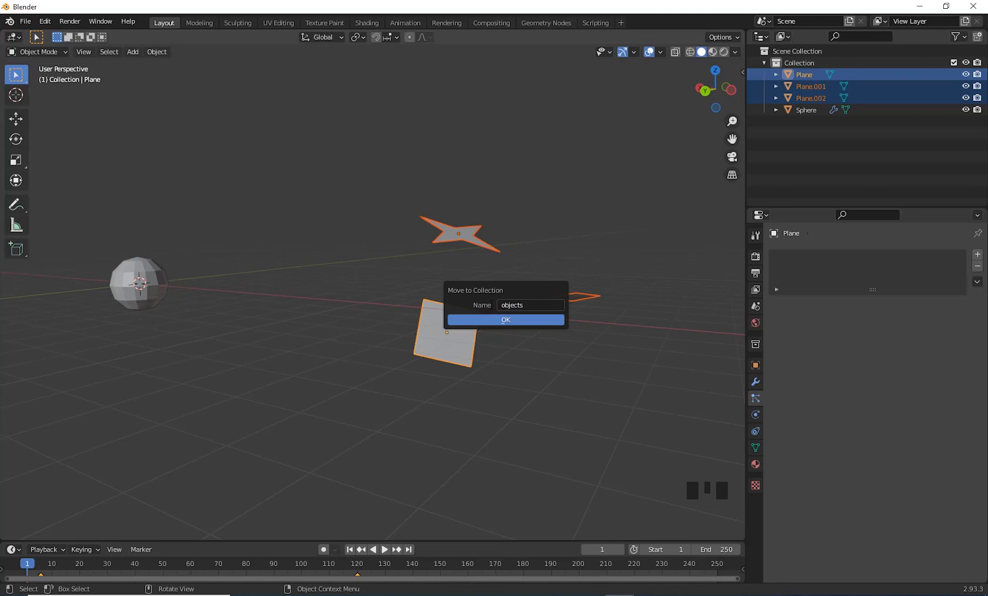
click(506, 319)
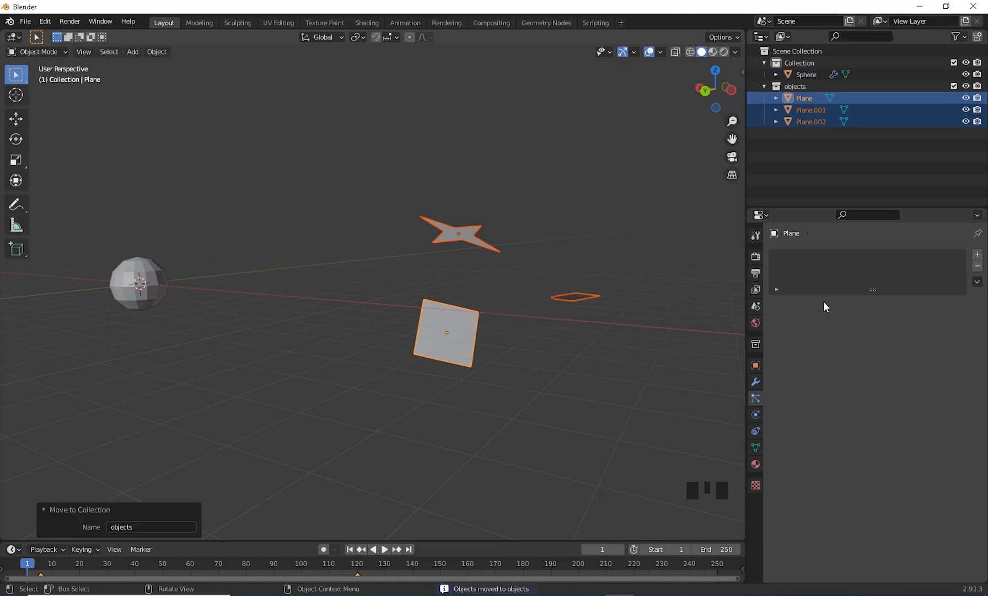
Collapse the objects collection in the outliner and toggle its viewport visibility off and back on.
click(764, 88)
click(966, 87)
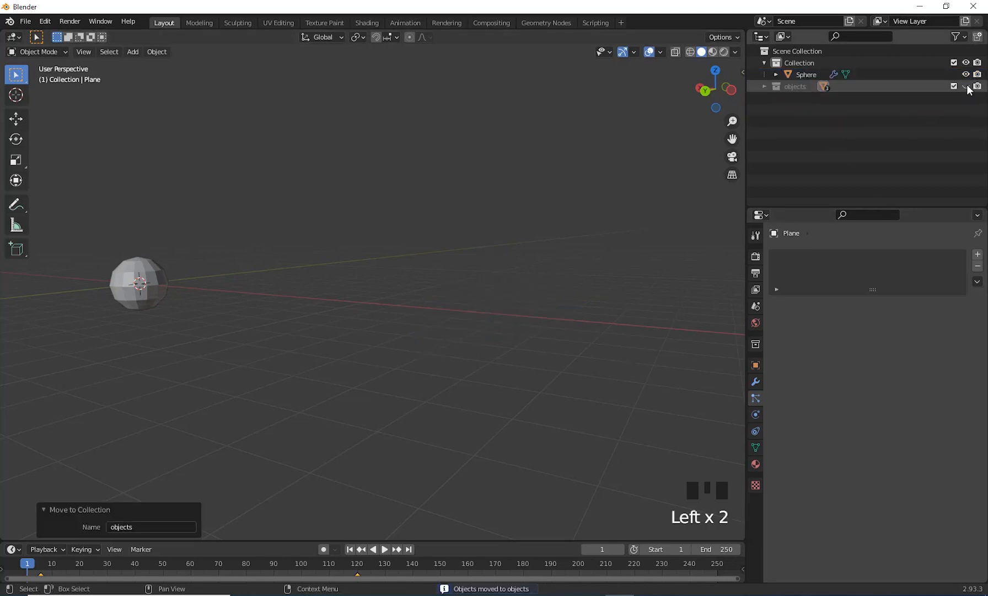
click(966, 87)
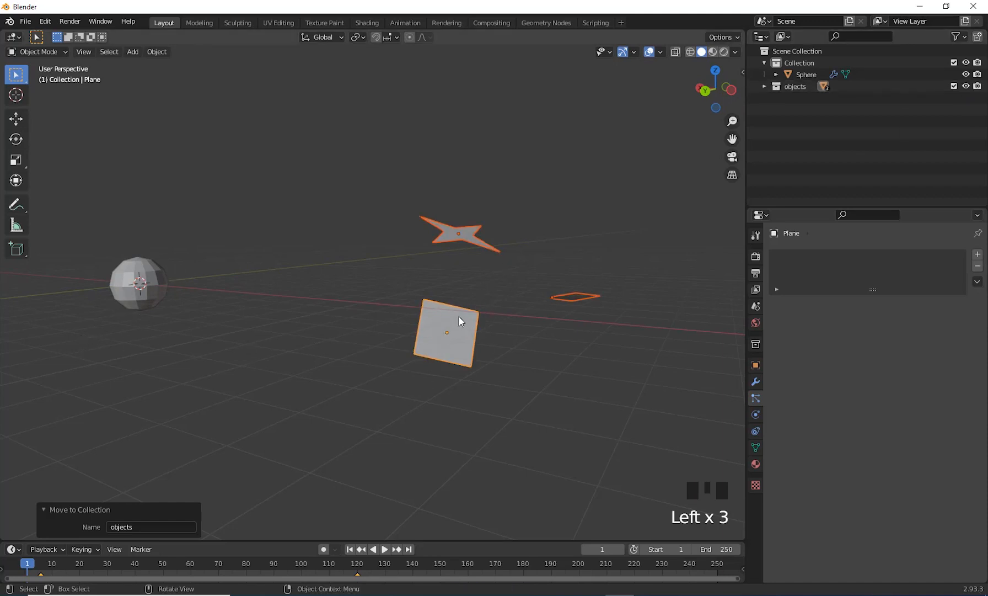
Set the sphere's particle system to render as Collection with objects as the instance collection.
click(156, 296)
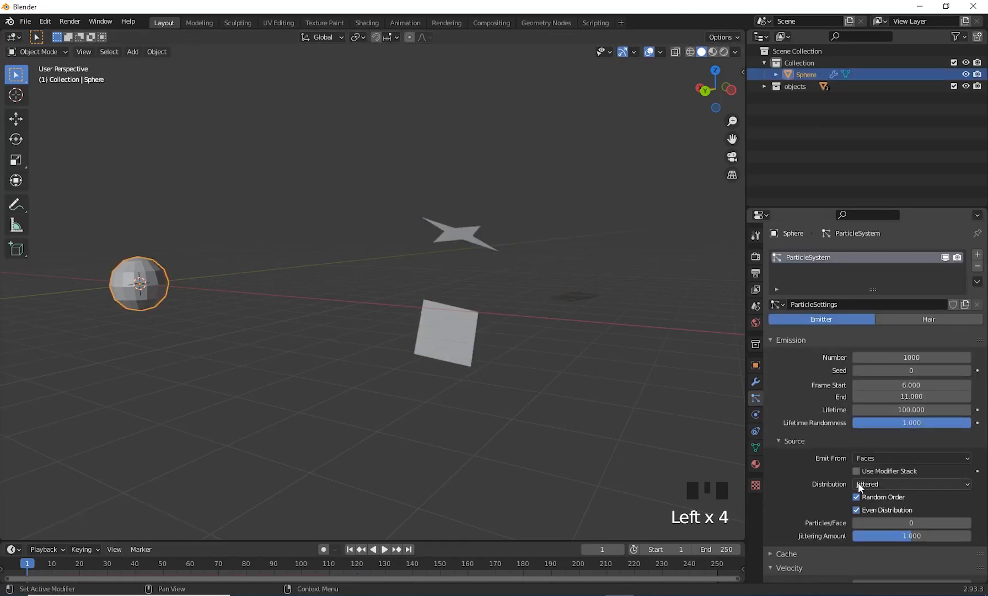
scroll(873, 461, down, 10)
scroll(863, 458, down, 4)
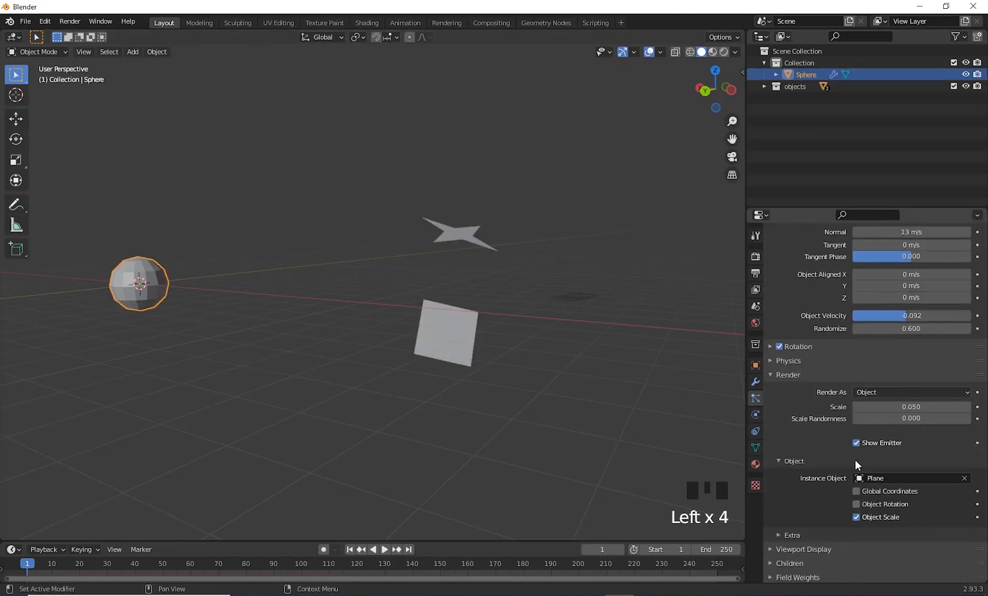
scroll(814, 448, down, 2)
scroll(857, 412, down, 1)
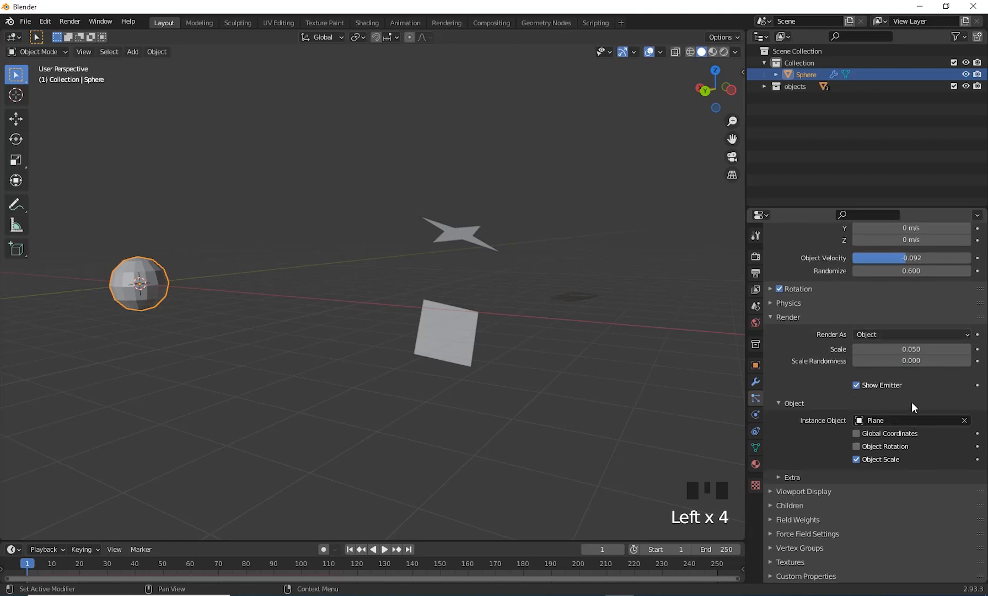
click(934, 335)
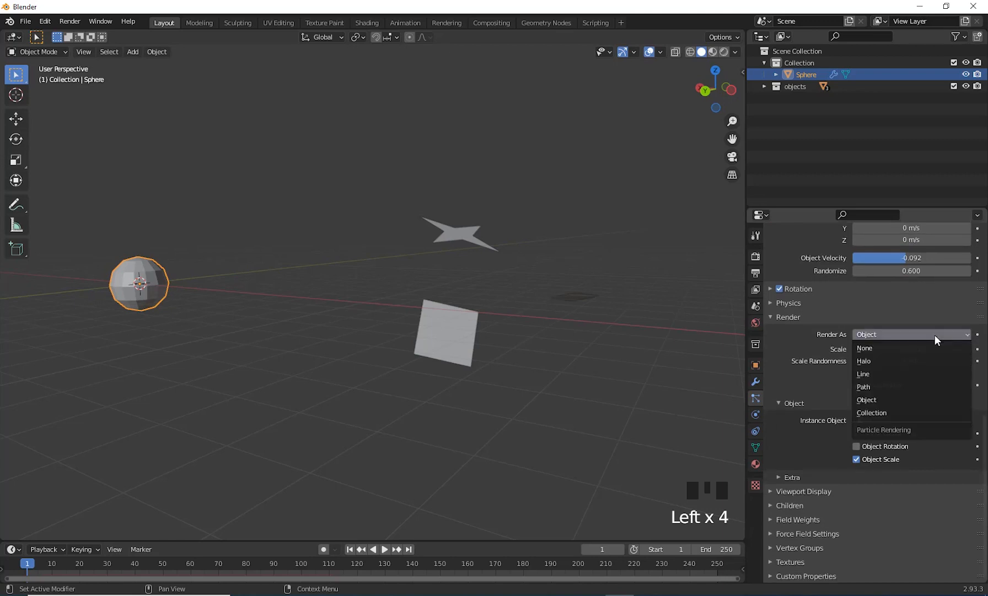
click(887, 412)
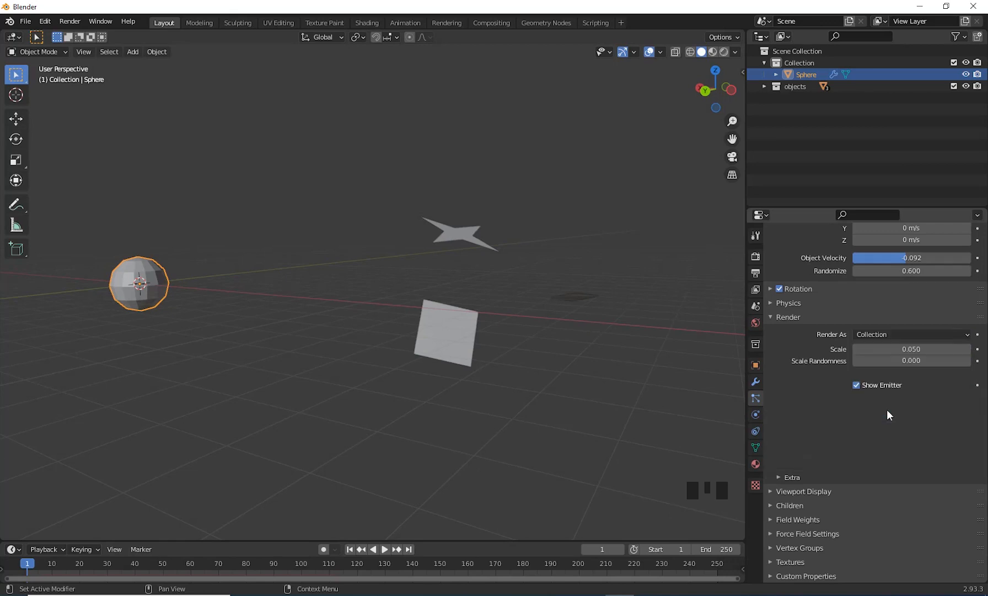
click(861, 420)
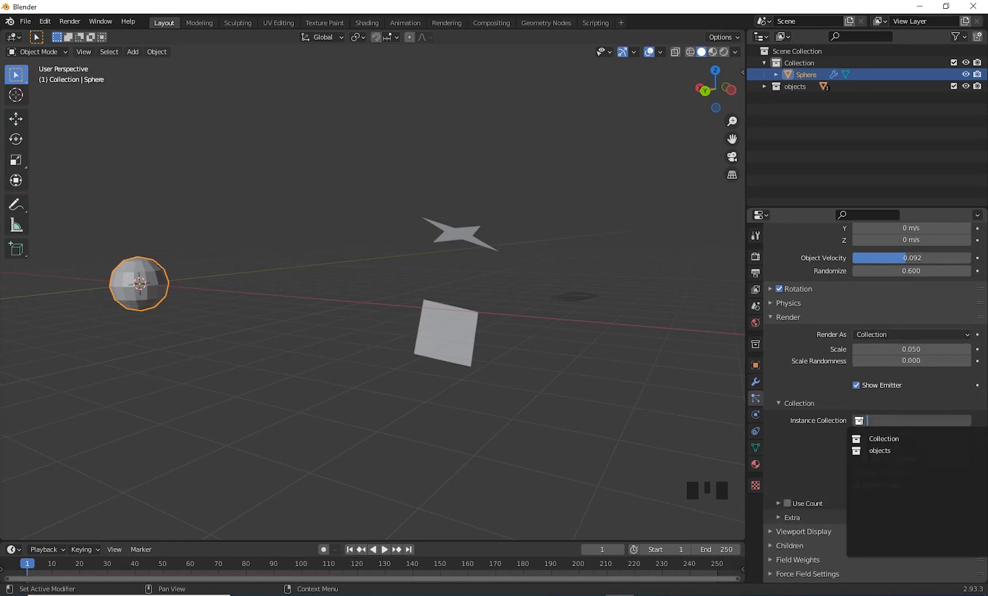
click(892, 451)
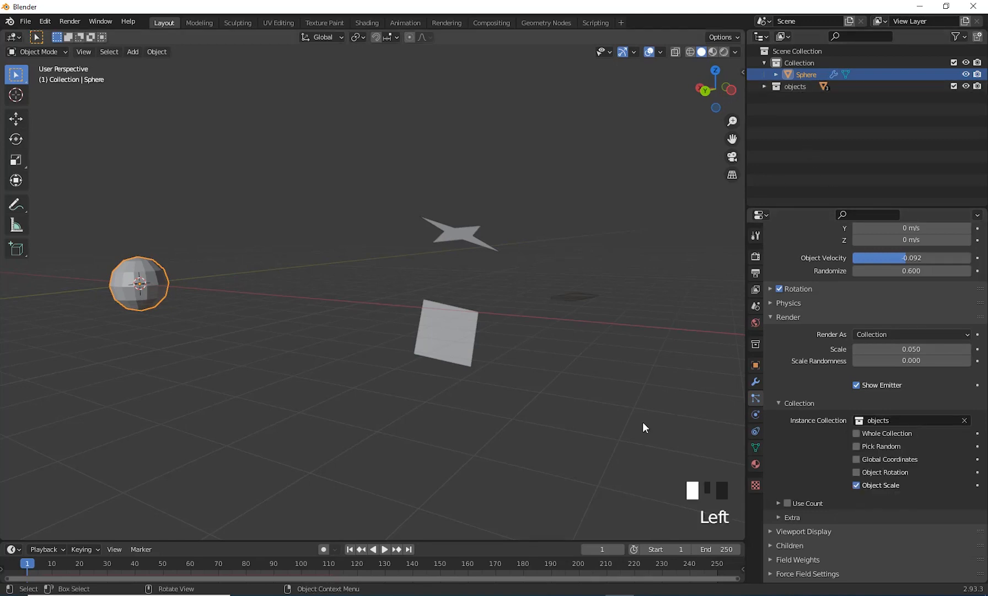
Move the square, star and triangle together about 192 m away from the sphere along negative X.
middle_drag(643, 421, 271, 405)
scroll(592, 395, up, 2)
scroll(79, 461, down, 4)
scroll(340, 418, up, 2)
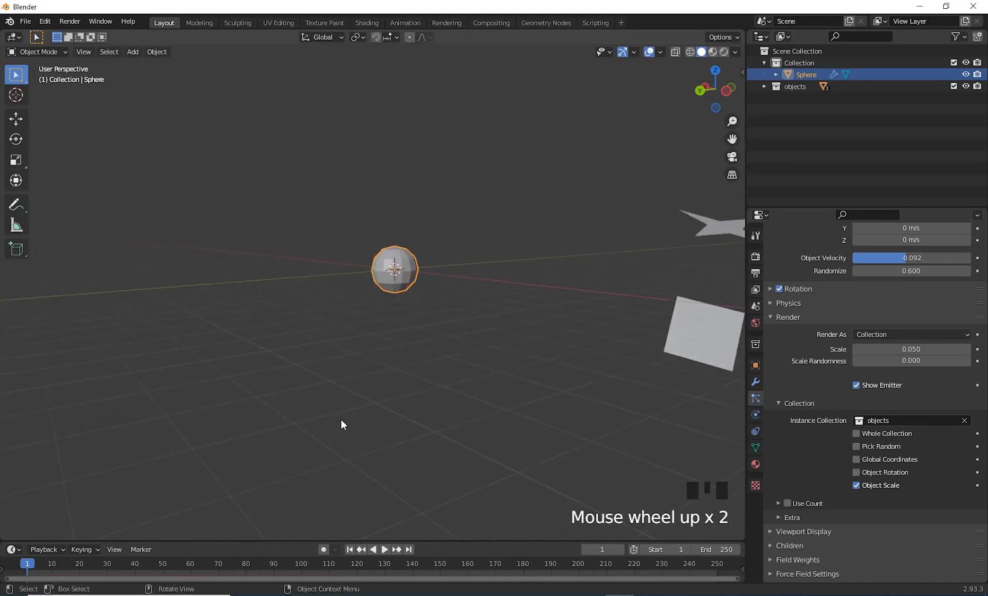
shift+middle_drag(340, 418, 412, 448)
scroll(473, 458, down, 2)
shift+middle_drag(473, 458, 321, 457)
drag(319, 165, 594, 439)
scroll(563, 413, down, 3)
middle_drag(551, 402, 544, 393)
key(g)
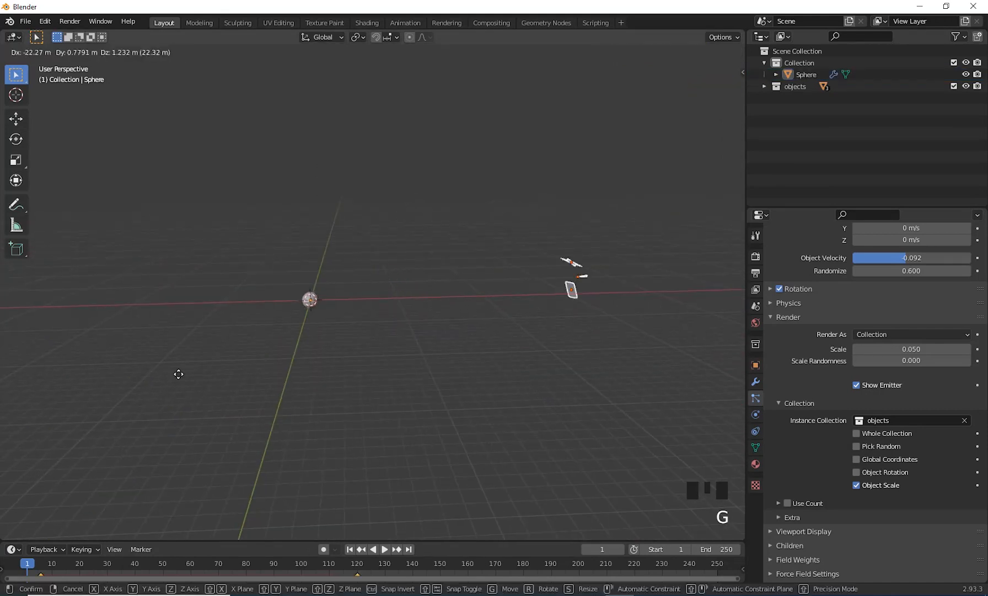
click(549, 368)
middle_drag(432, 336, 344, 336)
scroll(153, 329, up, 4)
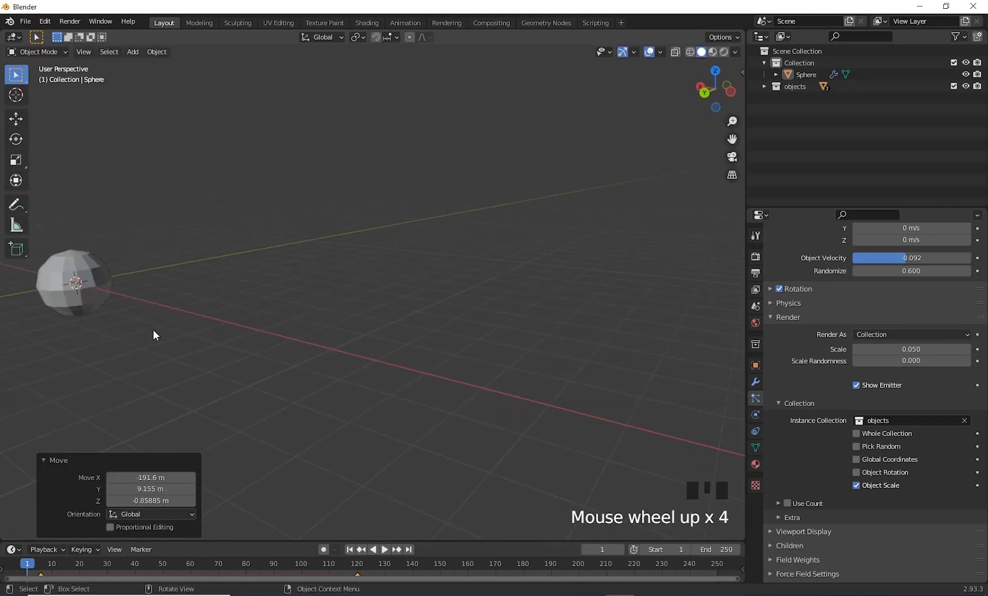
Switch the viewport to rendered shading and darken the world background color to a near-black value of 0.001.
shift+middle_drag(153, 329, 486, 340)
scroll(514, 402, up, 4)
scroll(486, 415, down, 7)
shift+middle_drag(485, 415, 409, 478)
scroll(456, 389, up, 1)
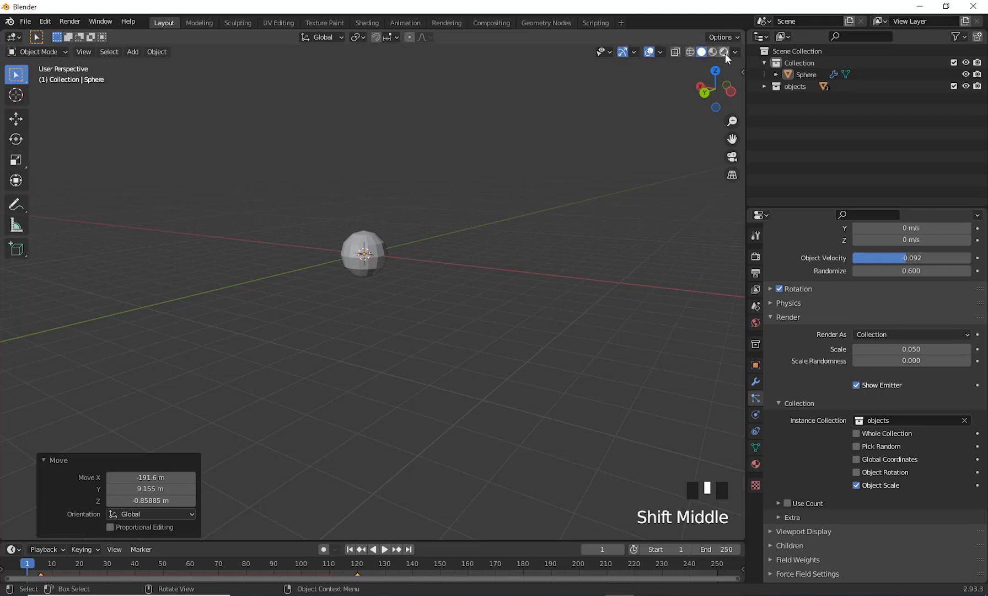
click(723, 52)
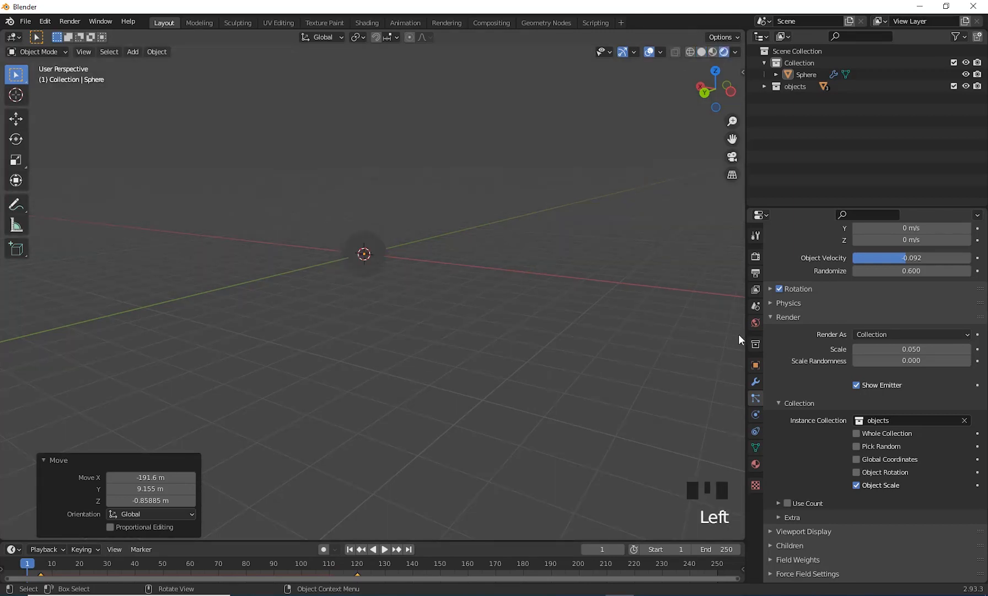
click(755, 323)
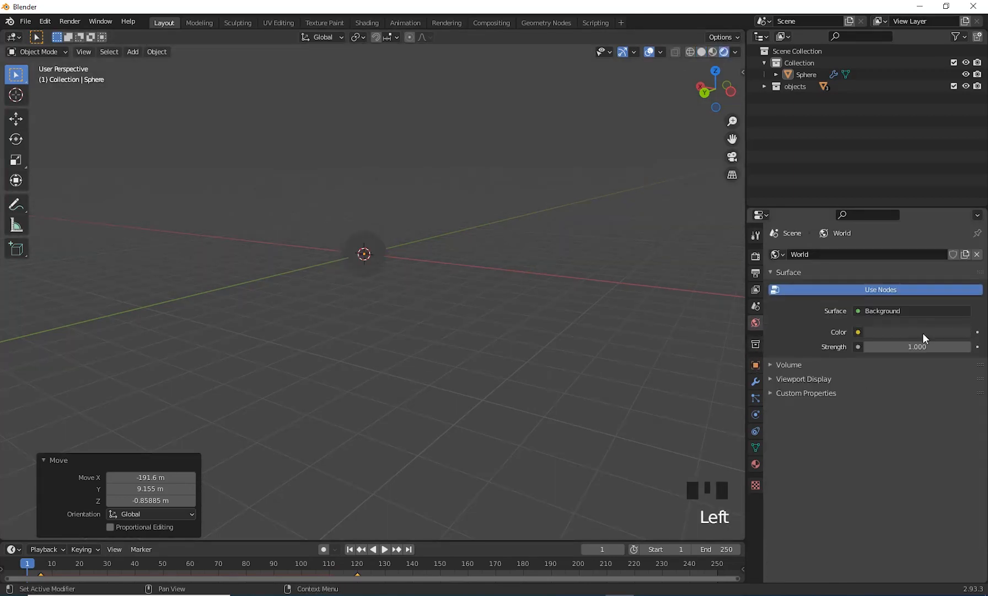
drag(923, 333, 900, 334)
click(882, 334)
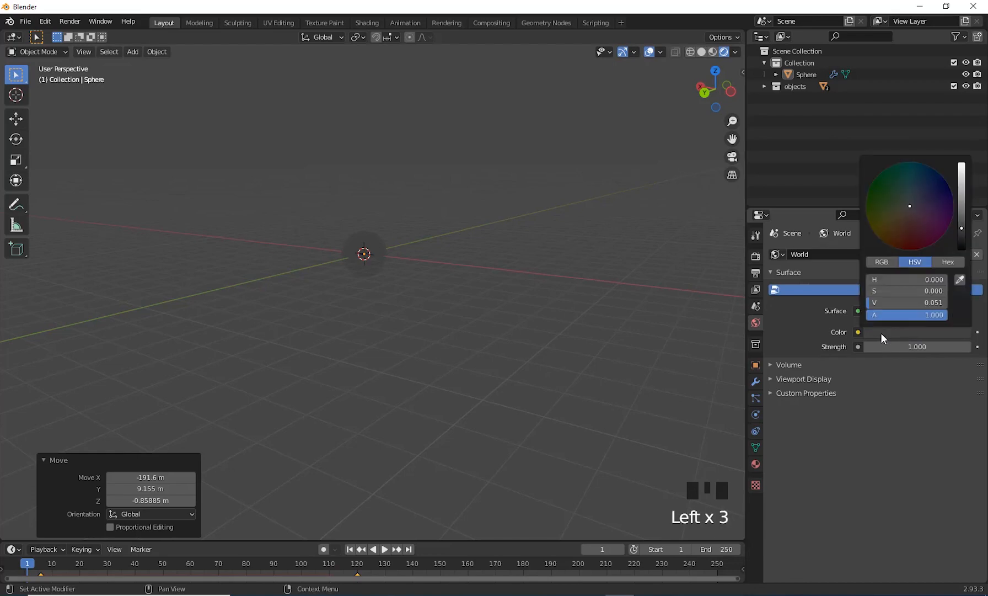
drag(960, 222, 961, 248)
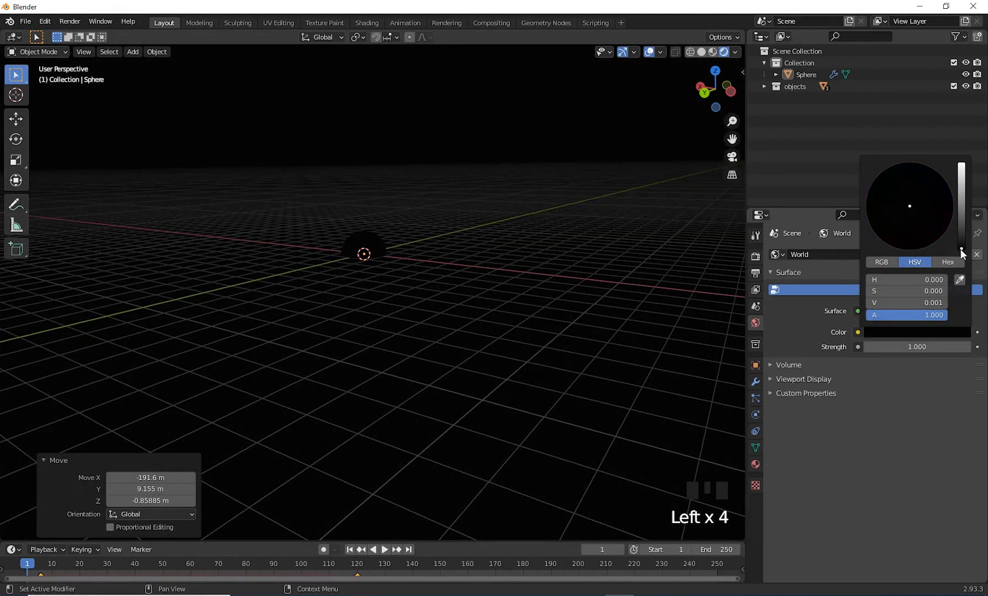
Play the particle animation from frame 1, pause at frame 24 and examine the emitted glowing shapes.
middle_drag(441, 306, 404, 473)
click(350, 549)
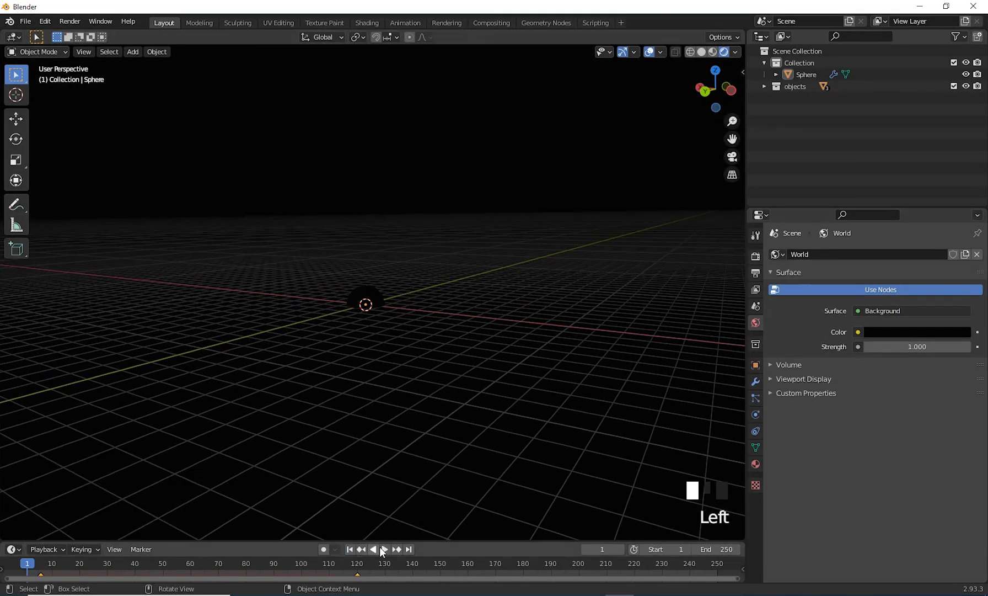
click(384, 548)
click(380, 549)
middle_drag(394, 485, 413, 316)
scroll(425, 443, down, 2)
scroll(413, 316, up, 2)
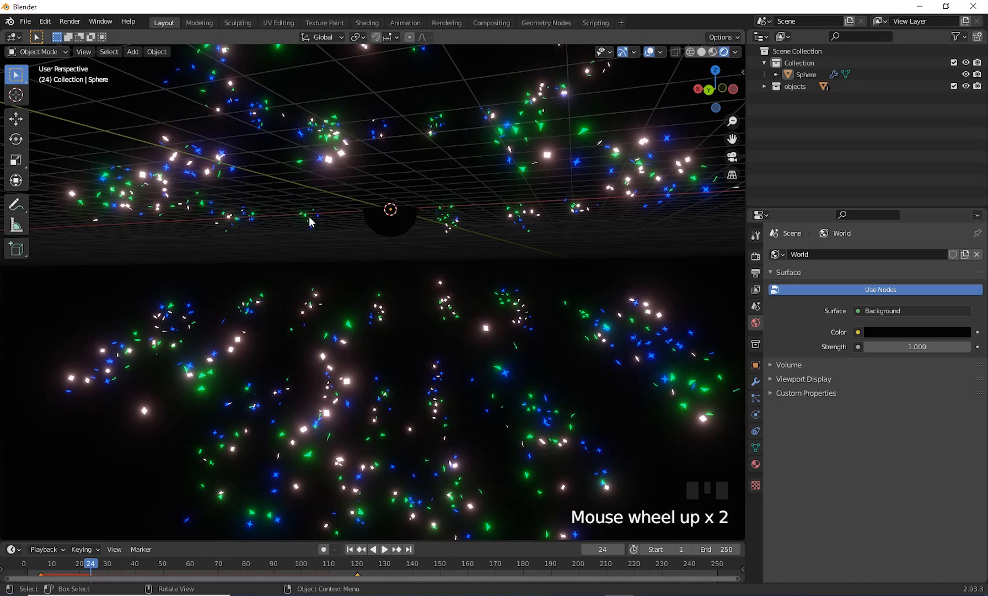
scroll(310, 218, down, 2)
shift+middle_drag(366, 293, 361, 284)
Replay the particle burst from the first frame and return to frame 1.
click(374, 549)
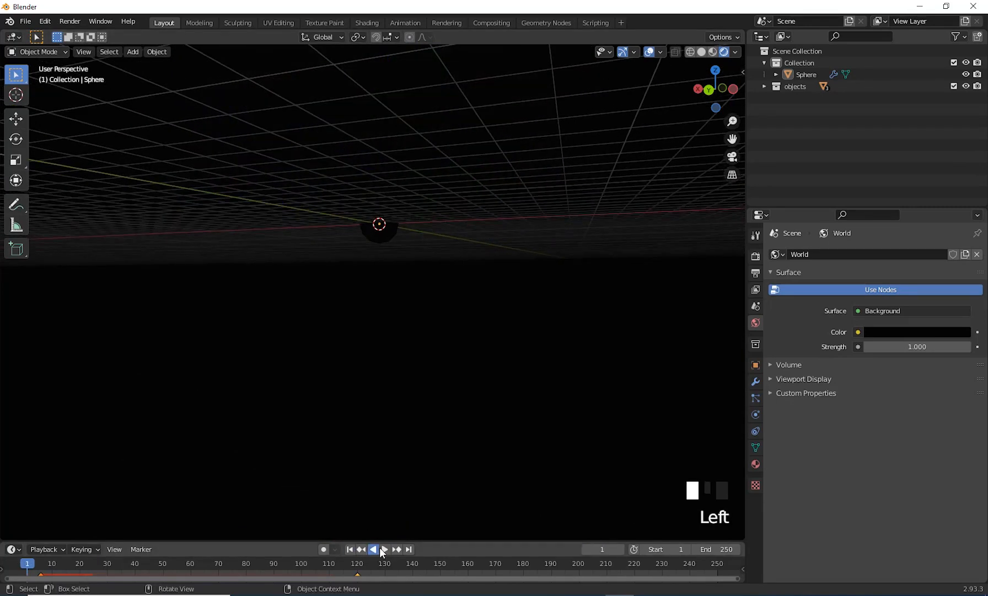
click(378, 549)
click(381, 549)
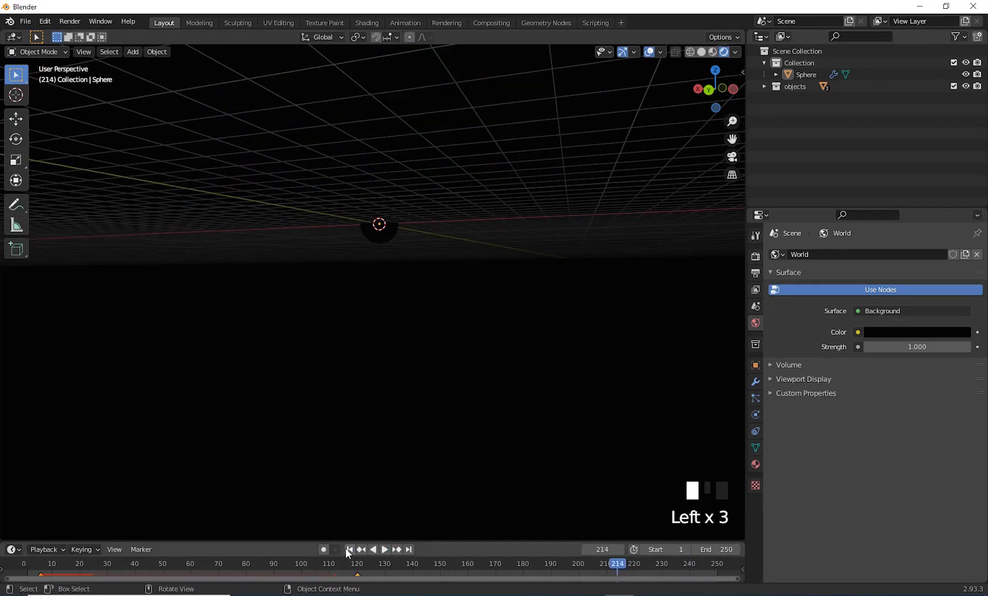
click(345, 548)
click(380, 552)
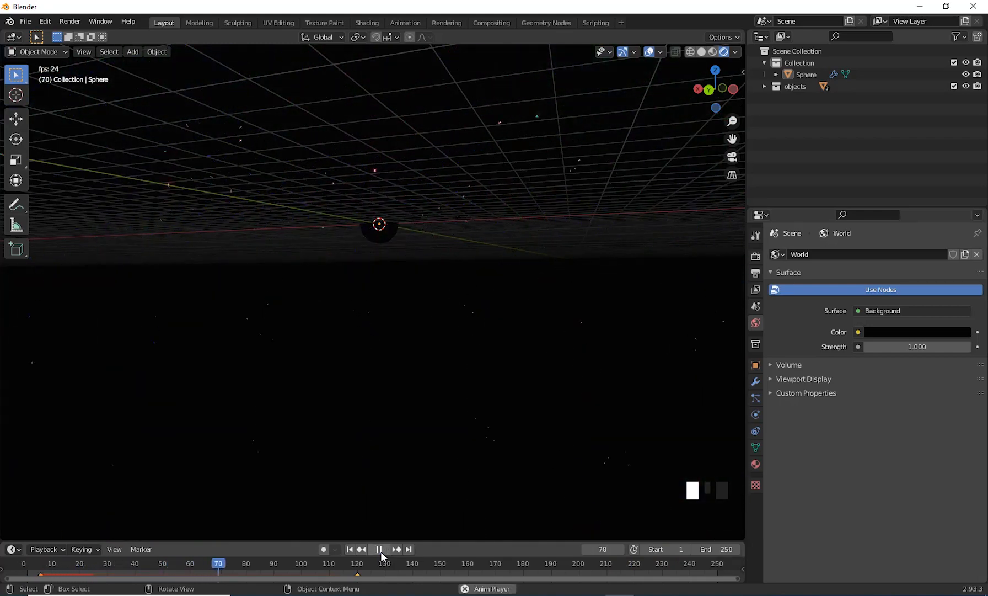
click(380, 551)
click(351, 550)
Enlarge the timeline, switch to the Shading workspace and widen its file browser and timeline column.
scroll(439, 439, down, 4)
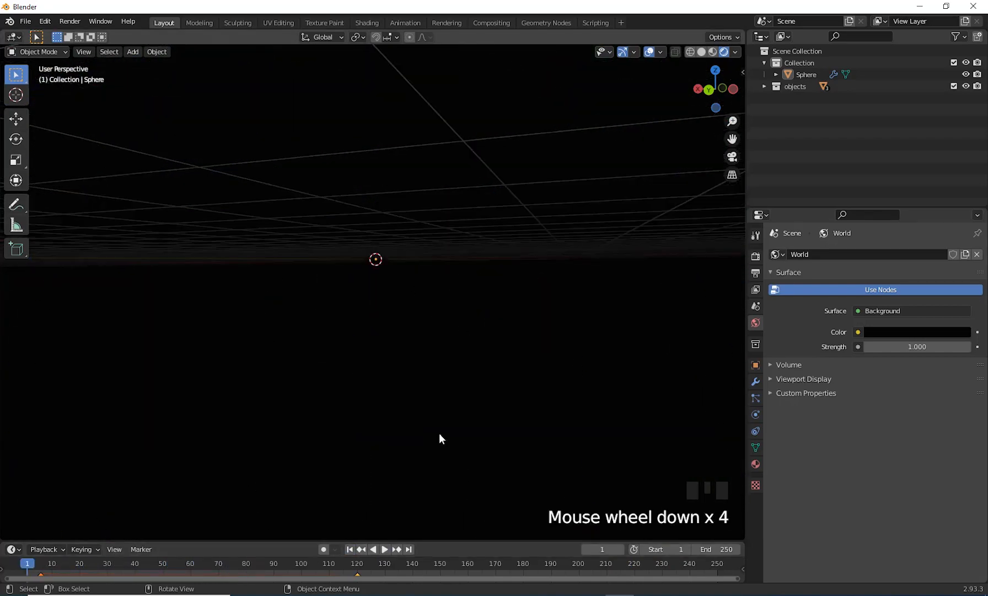
middle_drag(439, 439, 424, 448)
scroll(432, 287, up, 7)
shift+middle_drag(432, 286, 466, 399)
scroll(453, 412, up, 2)
mouse_move(523, 366)
middle_down()
mouse_move(558, 371)
mouse_move(487, 362)
mouse_move(496, 353)
middle_up()
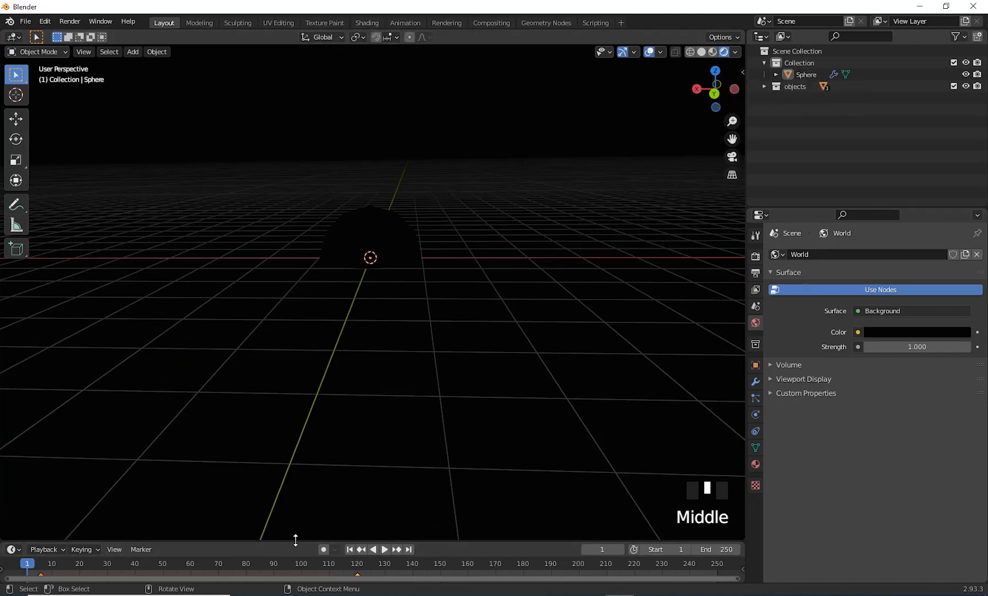
drag(295, 539, 304, 433)
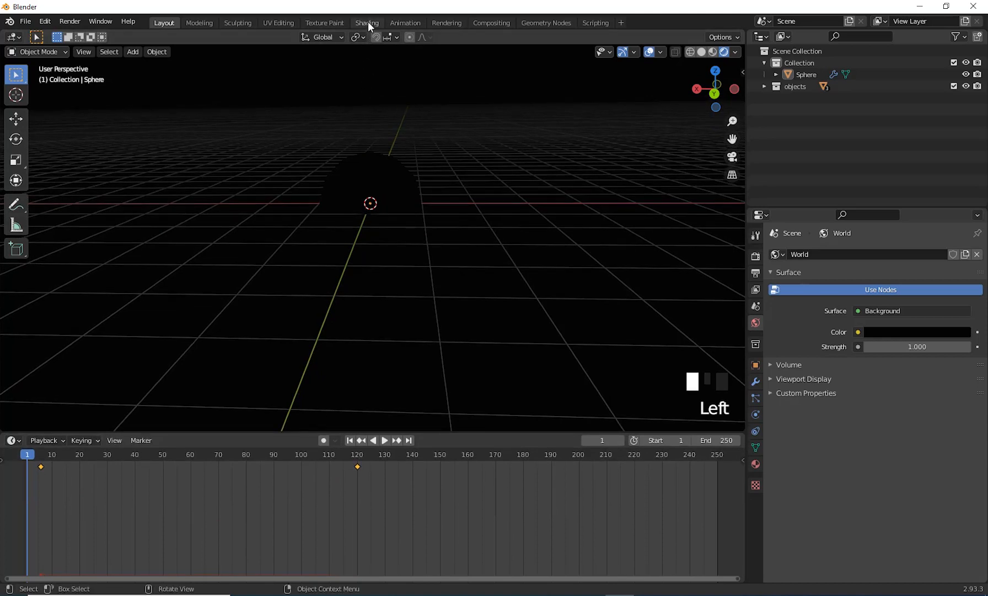
click(368, 23)
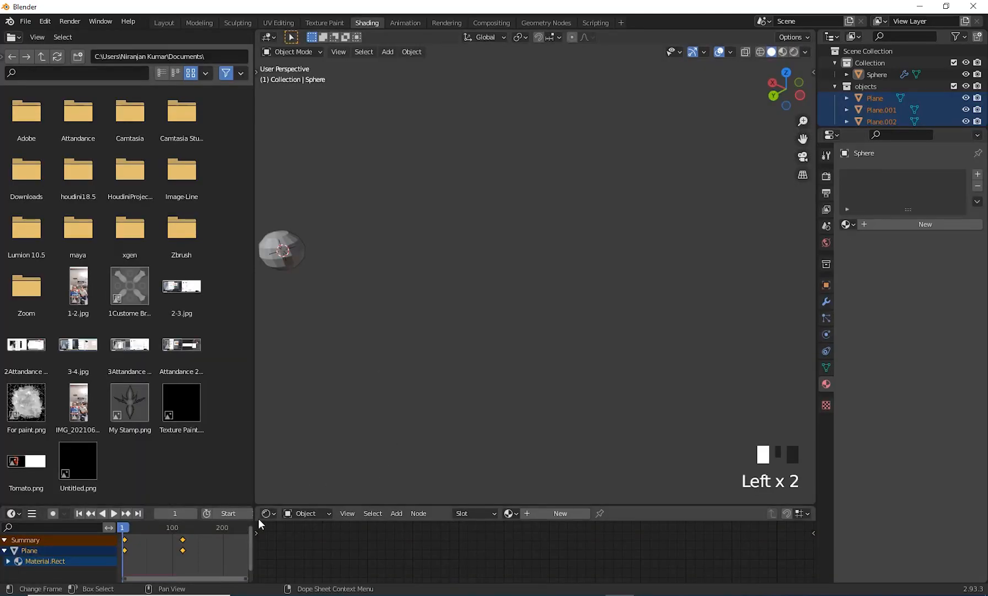
drag(257, 520, 461, 521)
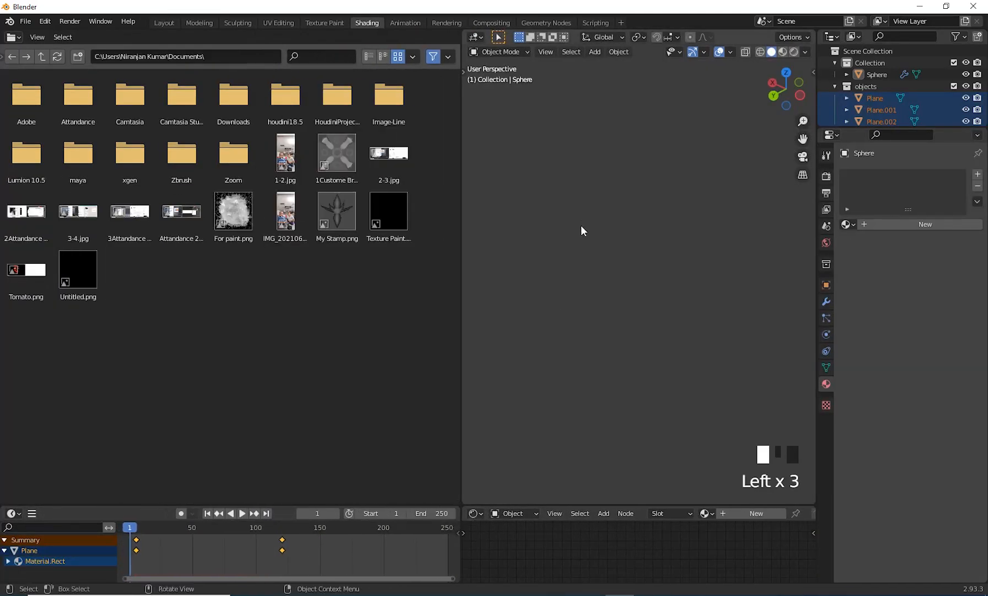
Select the square in the objects collection and frame the viewport on it with the star and triangle in view.
shift+middle_drag(611, 250, 549, 314)
scroll(642, 319, down, 6)
middle_drag(641, 320, 716, 263)
scroll(644, 316, up, 3)
scroll(625, 312, up, 11)
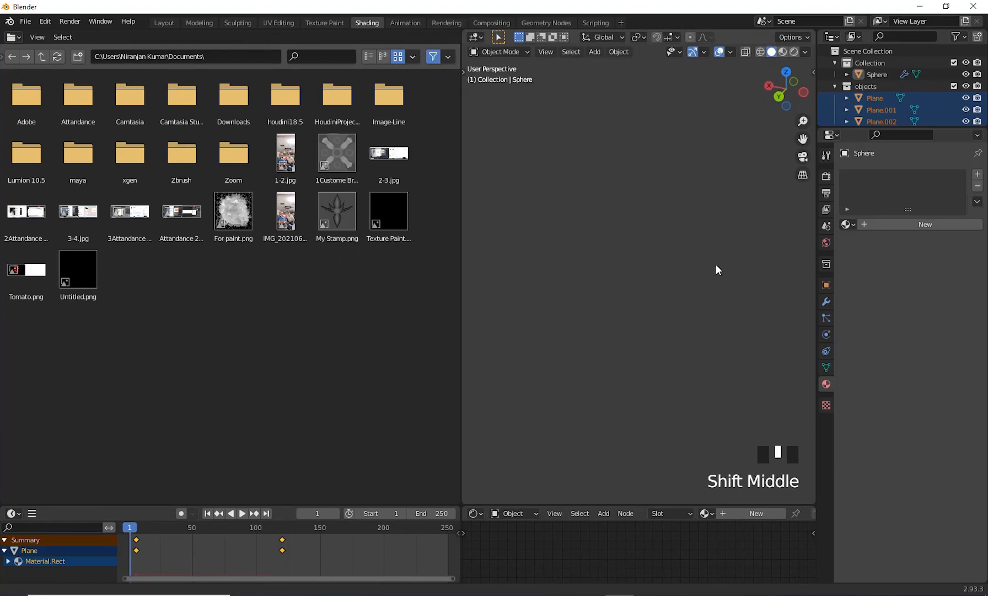
click(869, 103)
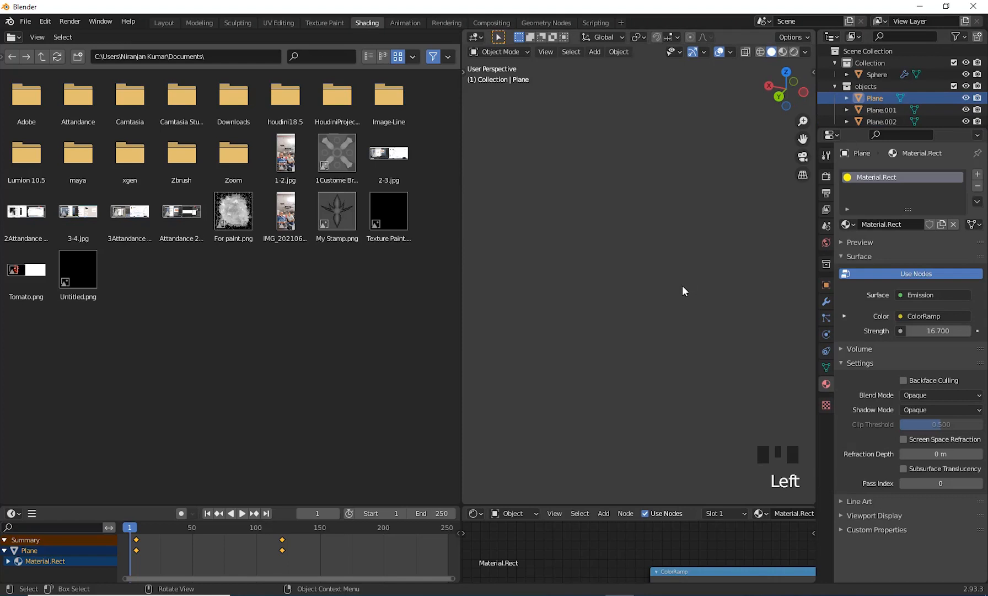
middle_click(680, 285)
key(KP_Decimal)
scroll(644, 298, down, 5)
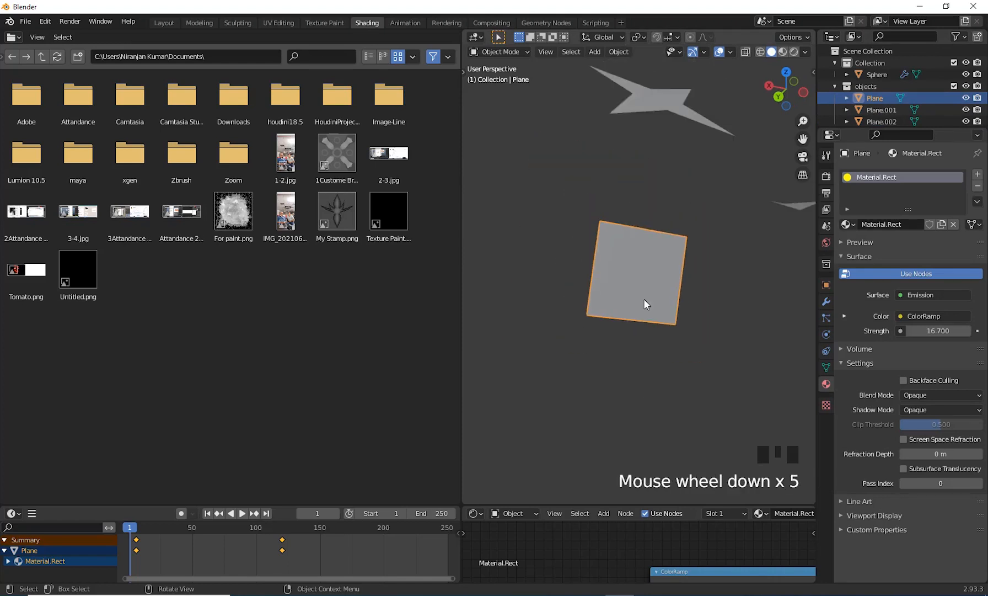
shift+middle_drag(644, 304, 567, 331)
scroll(646, 327, down, 2)
shift+middle_drag(646, 326, 746, 278)
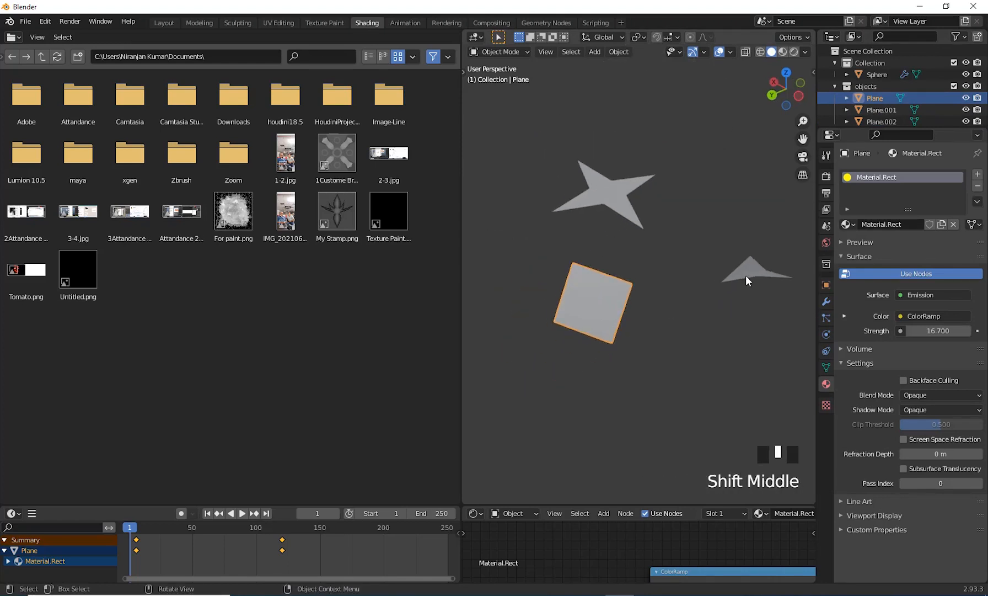
Select the triangle and enlarge the shader editor to show its Value and ColorRamp nodes.
click(746, 274)
shift+middle_drag(664, 371, 665, 369)
drag(679, 504, 658, 279)
middle_drag(662, 432, 642, 386)
scroll(635, 359, up, 2)
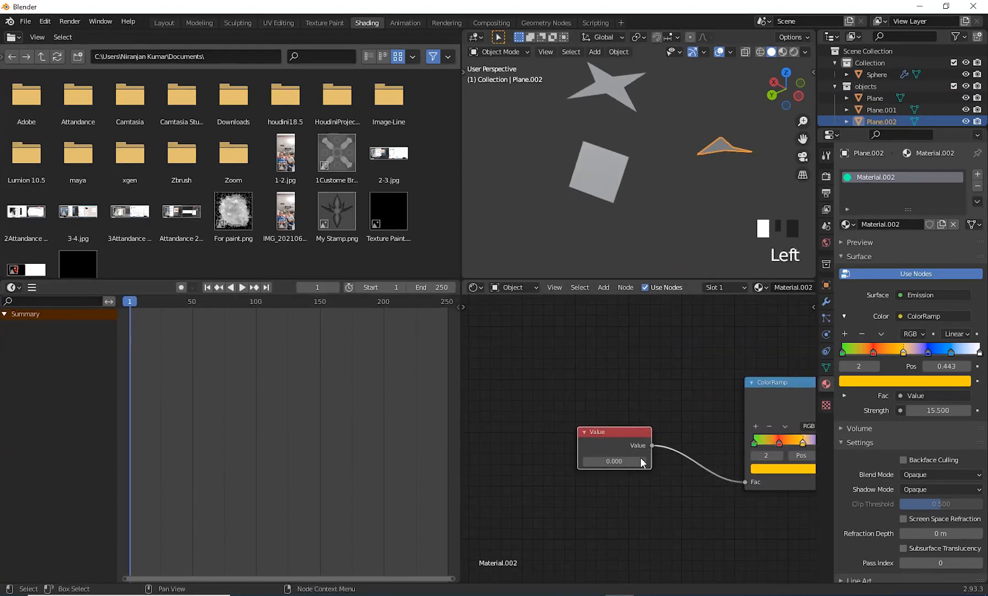
Switch the Shading viewport to rendered shading and centre the three glowing shapes in it.
shift+middle_drag(679, 191, 635, 220)
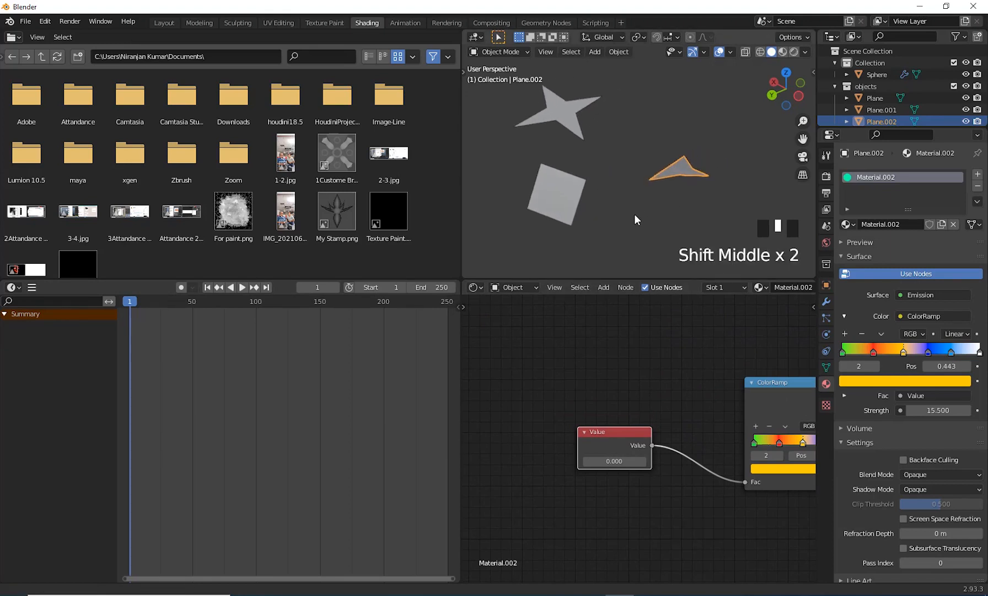
click(793, 51)
mouse_move(714, 192)
shift+middle_down()
mouse_move(702, 196)
mouse_move(704, 219)
shift+middle_up()
scroll(702, 197, up, 1)
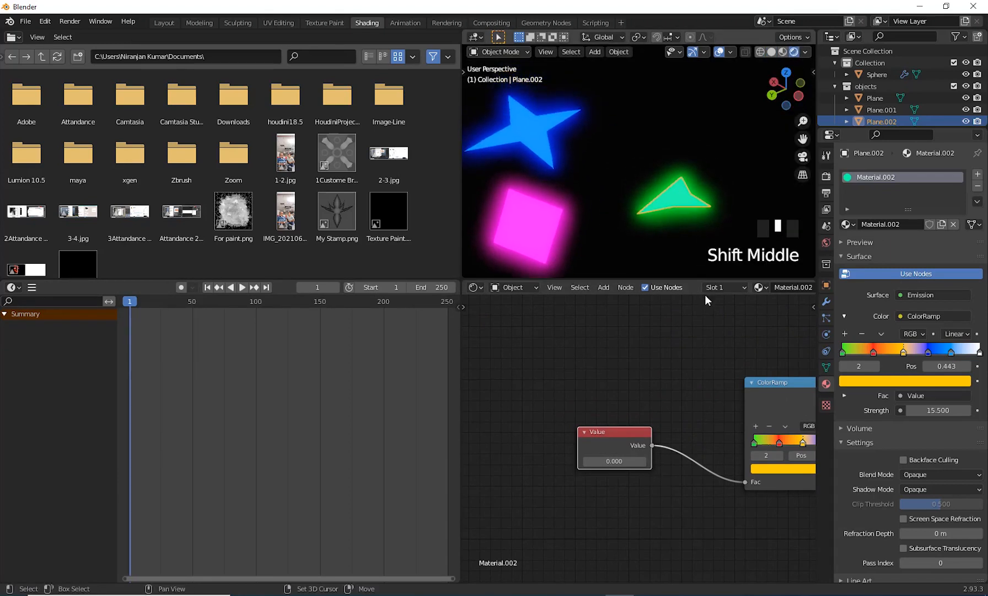
Try values up to 1.400 and back to 1.000 in the triangle's Value node to preview its ColorRamp colors.
click(644, 461)
click(644, 461)
click(644, 461)
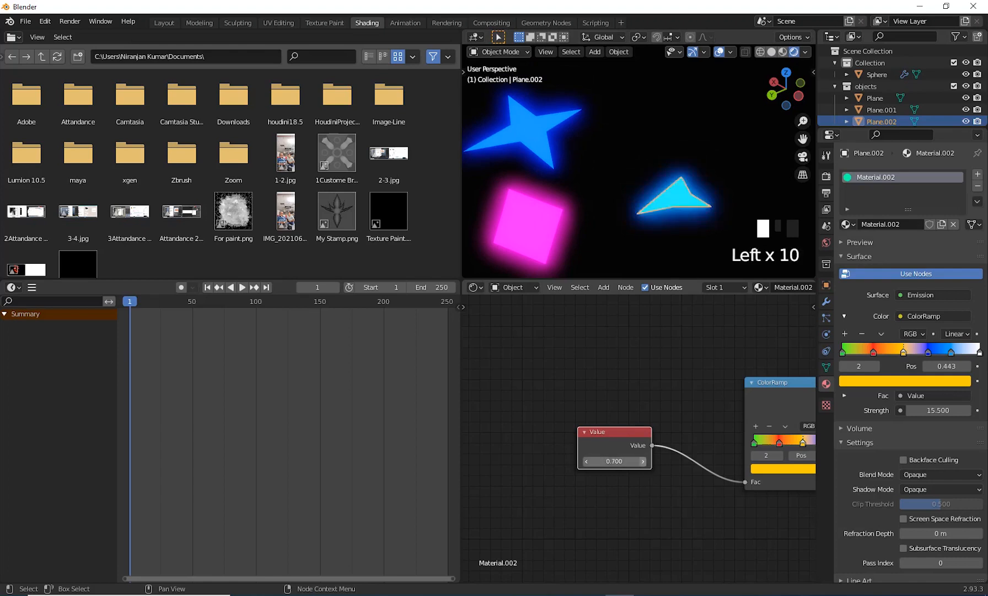
click(643, 461)
click(644, 461)
click(644, 461)
click(643, 461)
click(644, 461)
click(643, 462)
click(643, 461)
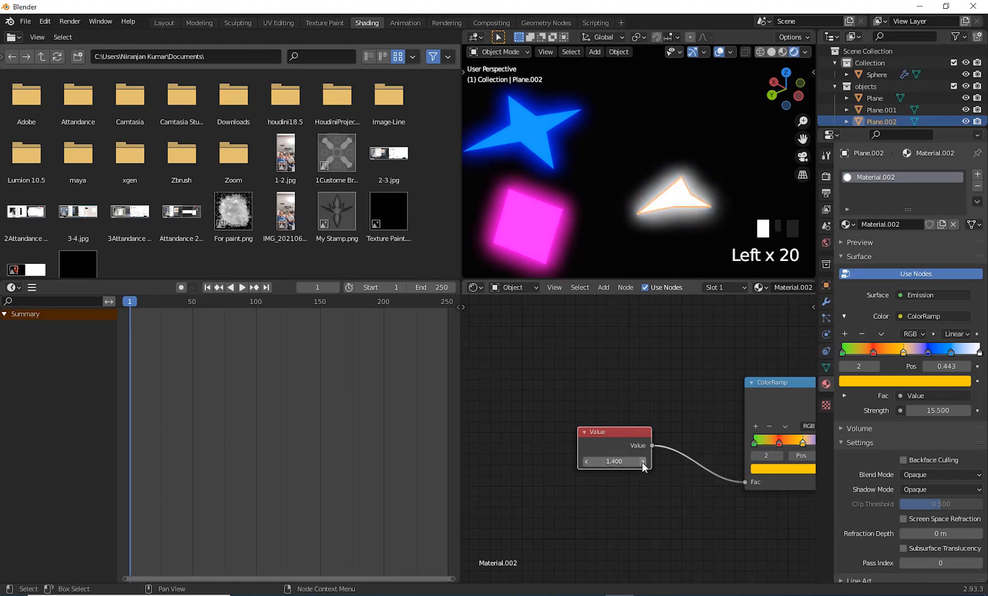
click(587, 461)
click(586, 462)
click(586, 461)
click(586, 461)
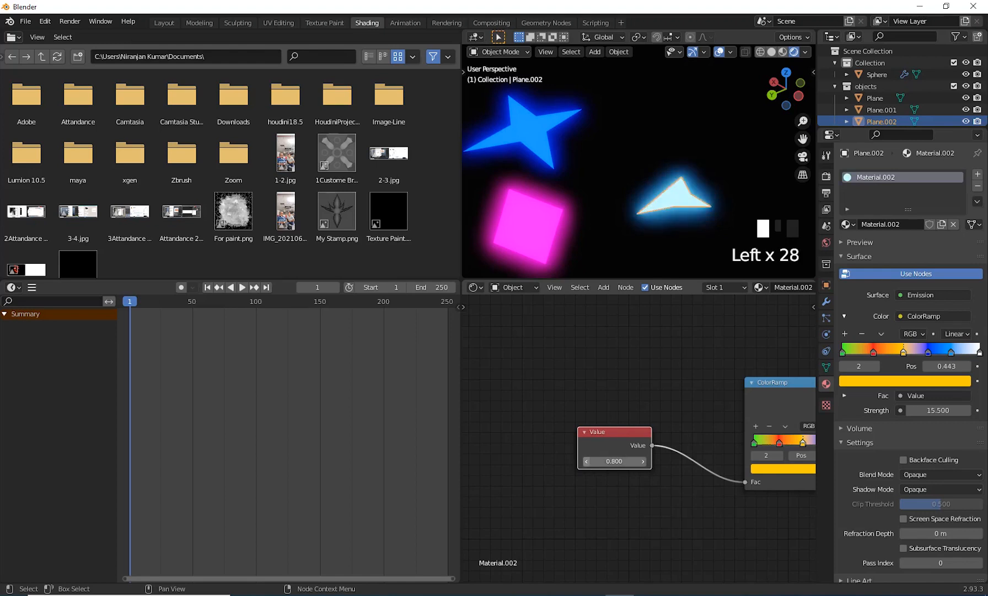
click(643, 461)
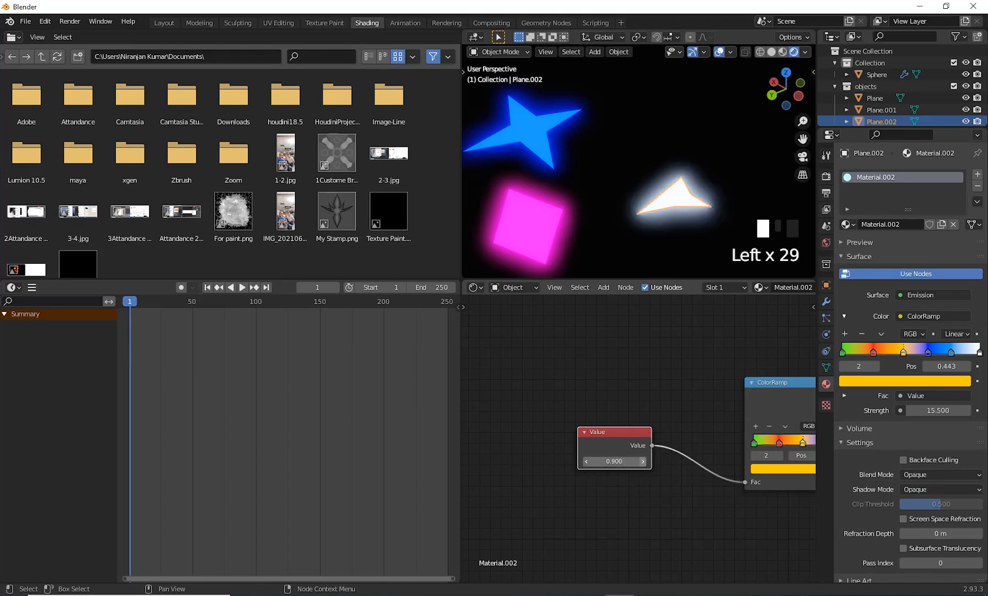
click(643, 461)
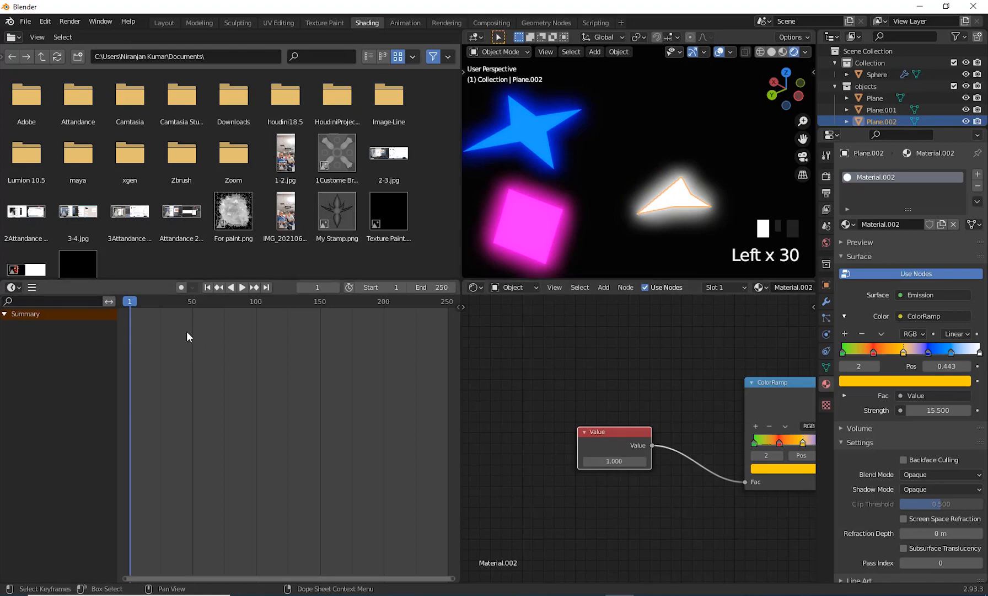
Set the triangle's Value node to 0 and insert a keyframe for it at frame 1.
click(624, 460)
text(0)
key(Return)
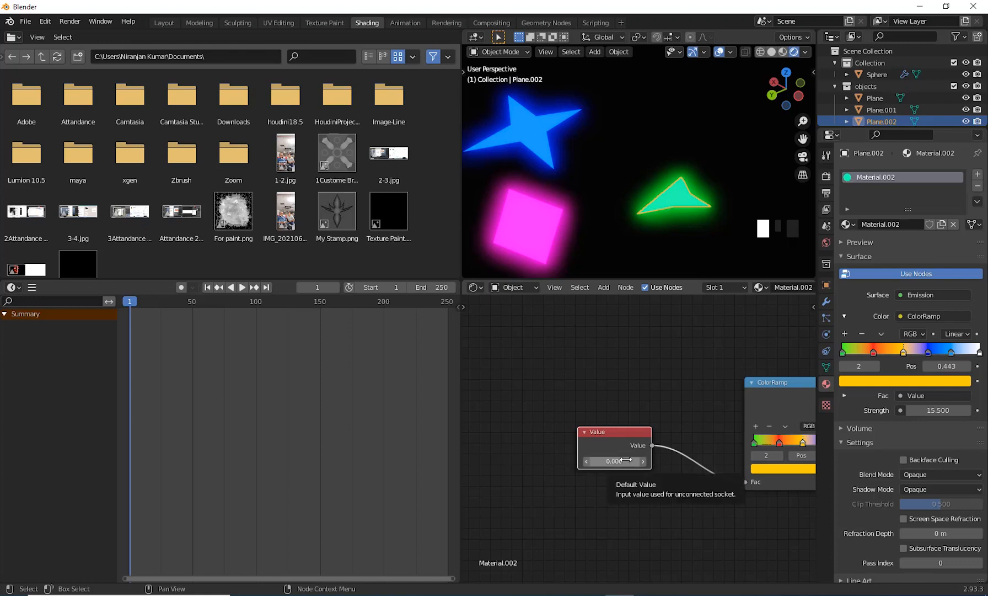
right_click(613, 460)
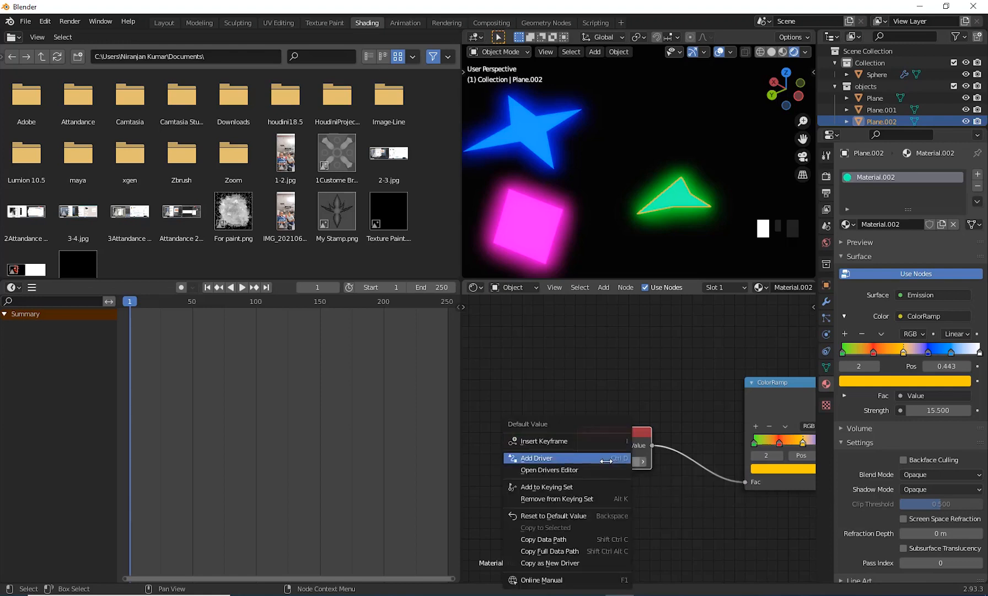
click(545, 441)
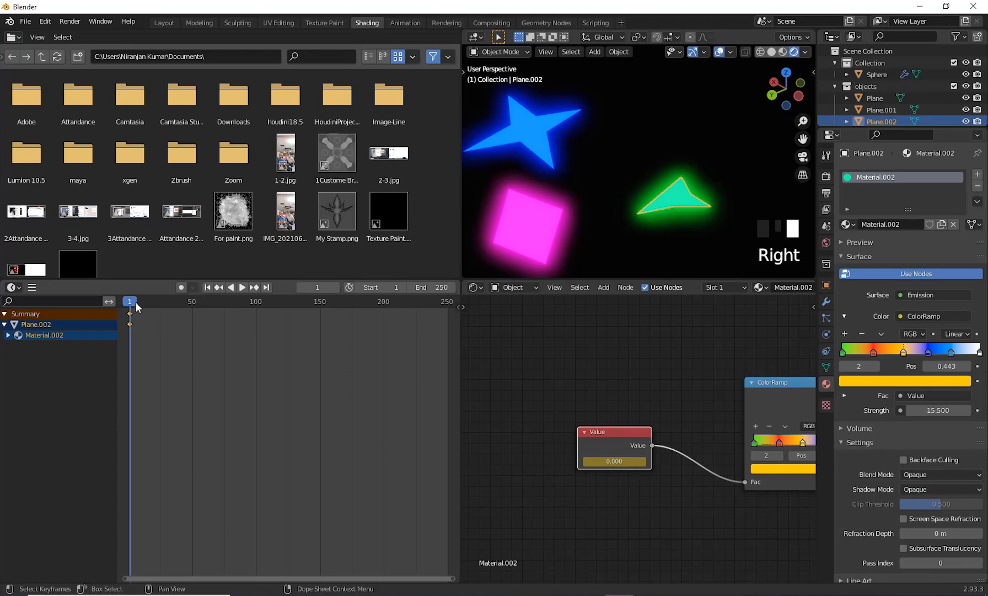
Go to frame 201, set the triangle's Value node to 1.000 and keyframe it there.
key(space)
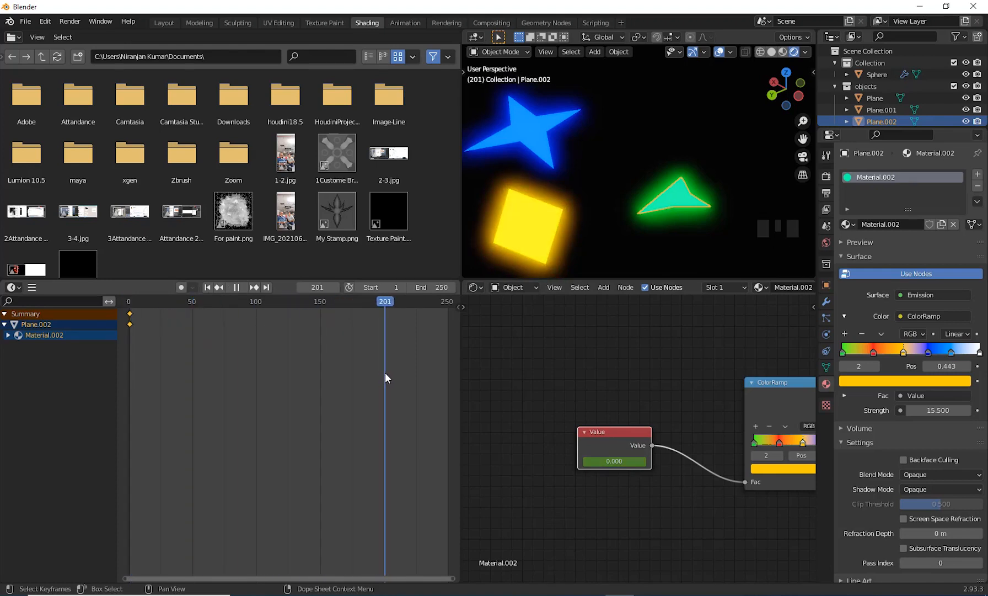
drag(386, 372, 386, 397)
key(space)
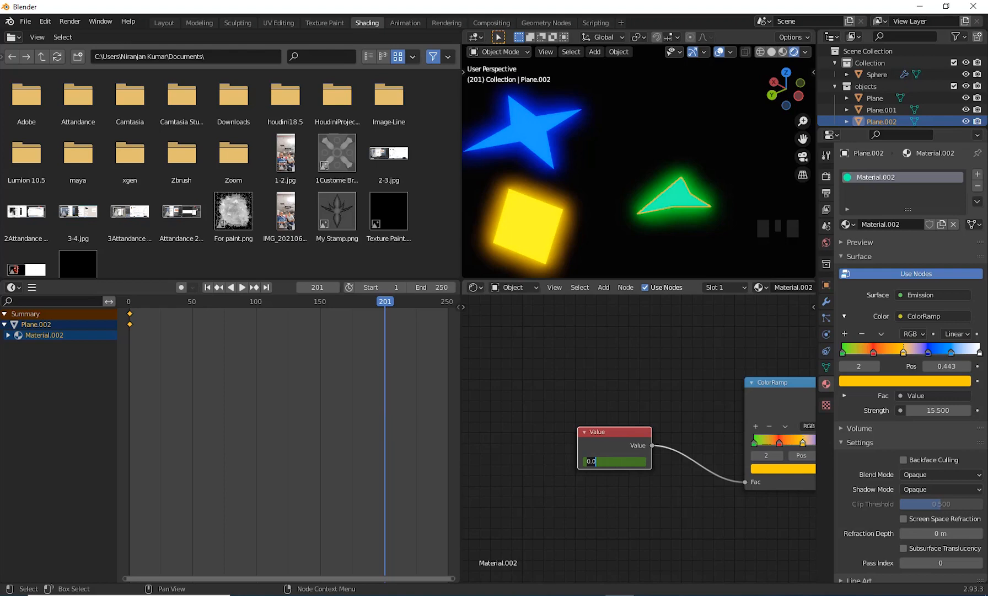
key(Return)
right_click(612, 460)
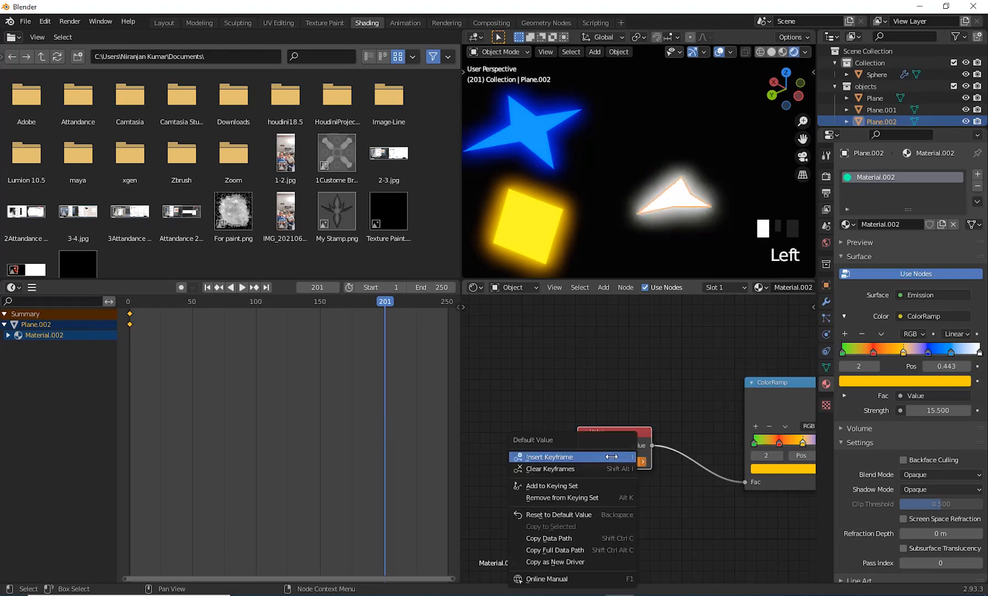
click(598, 456)
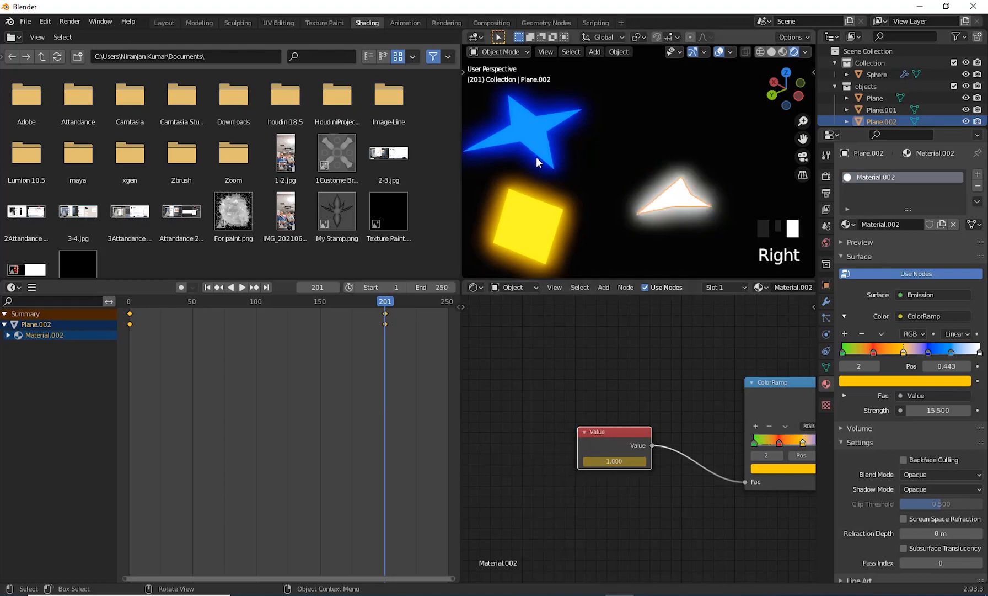
Select the star, add a Value node to its material and connect it to the ColorRamp's Fac input.
click(518, 133)
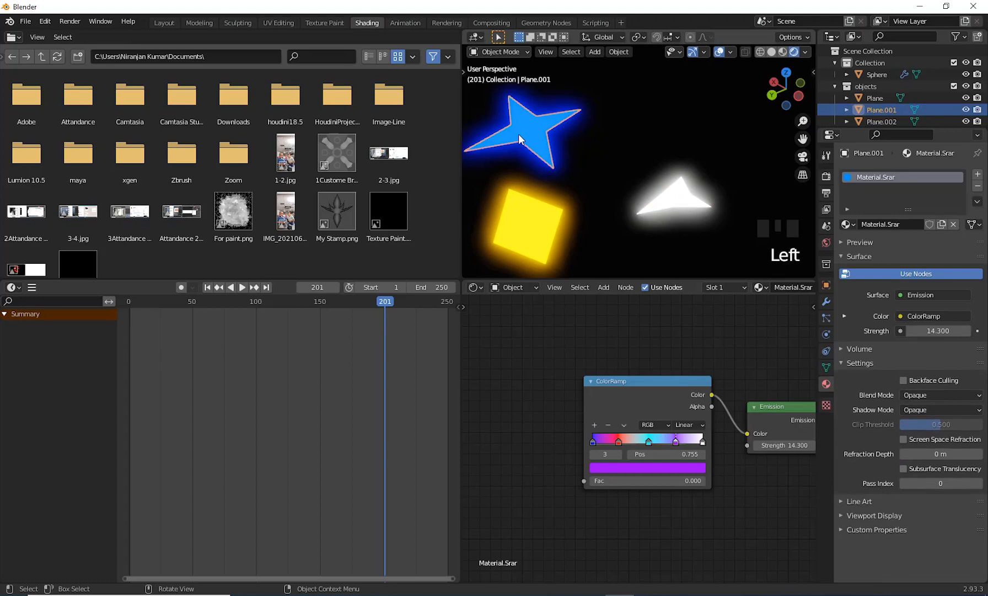
key(shift+a)
click(522, 423)
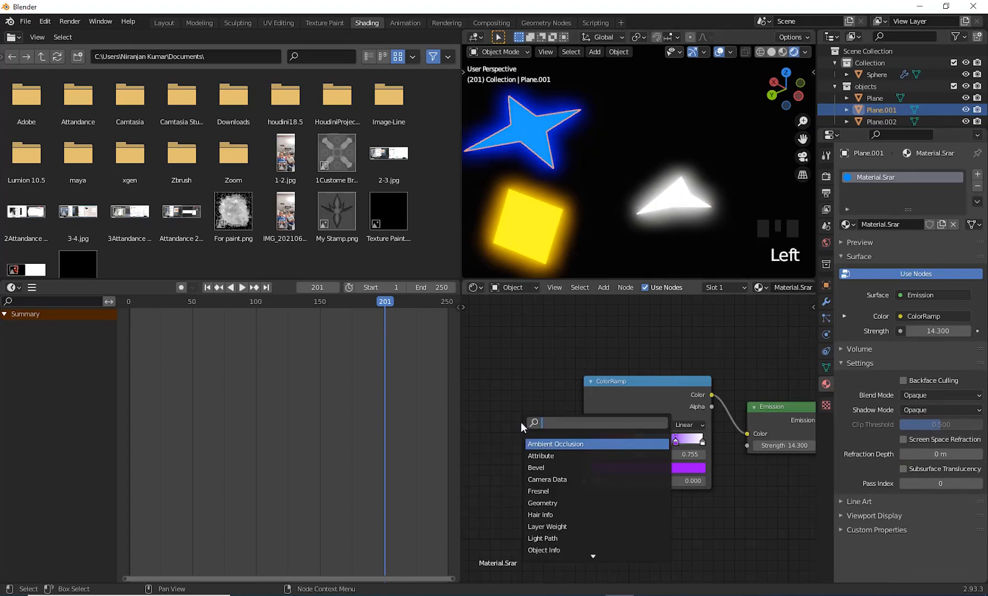
text(bval)
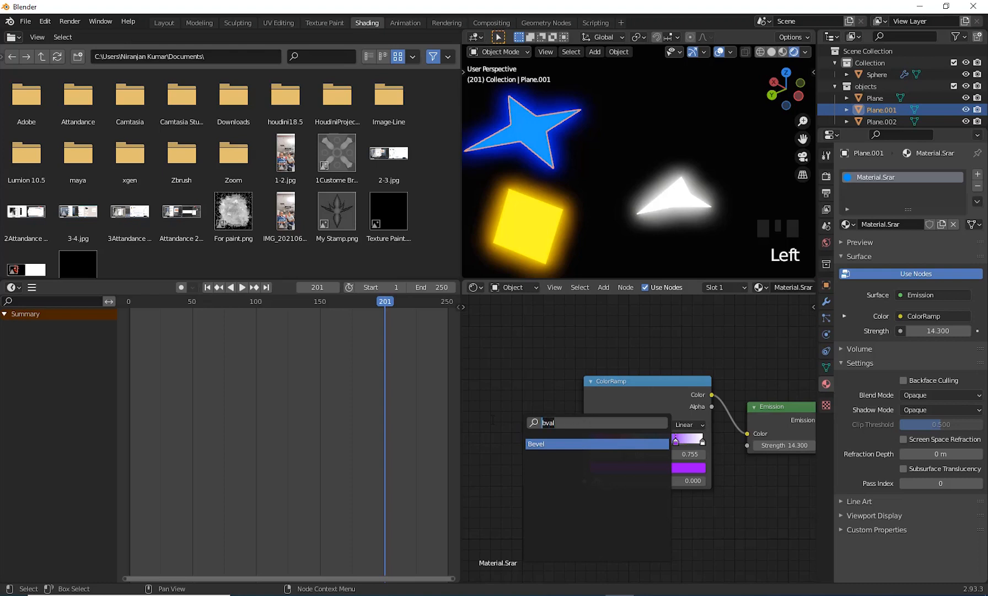
text(Valu)
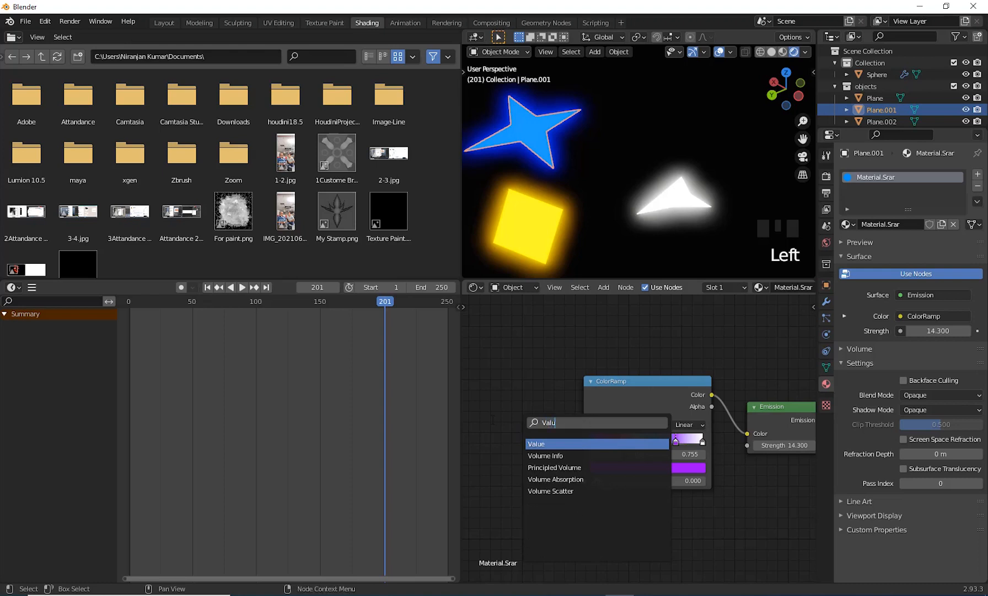
key(Return)
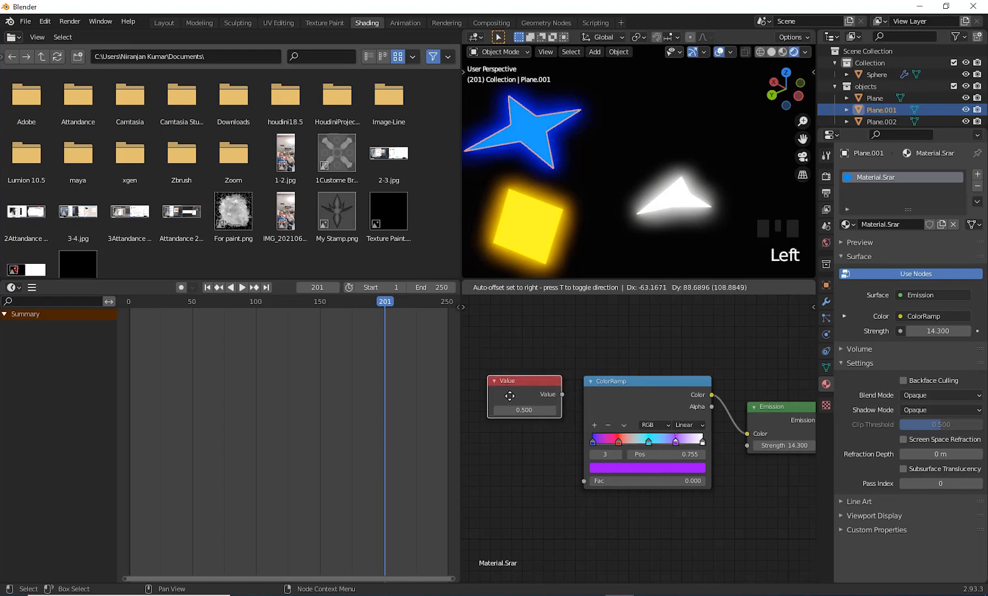
click(560, 402)
drag(562, 393, 583, 483)
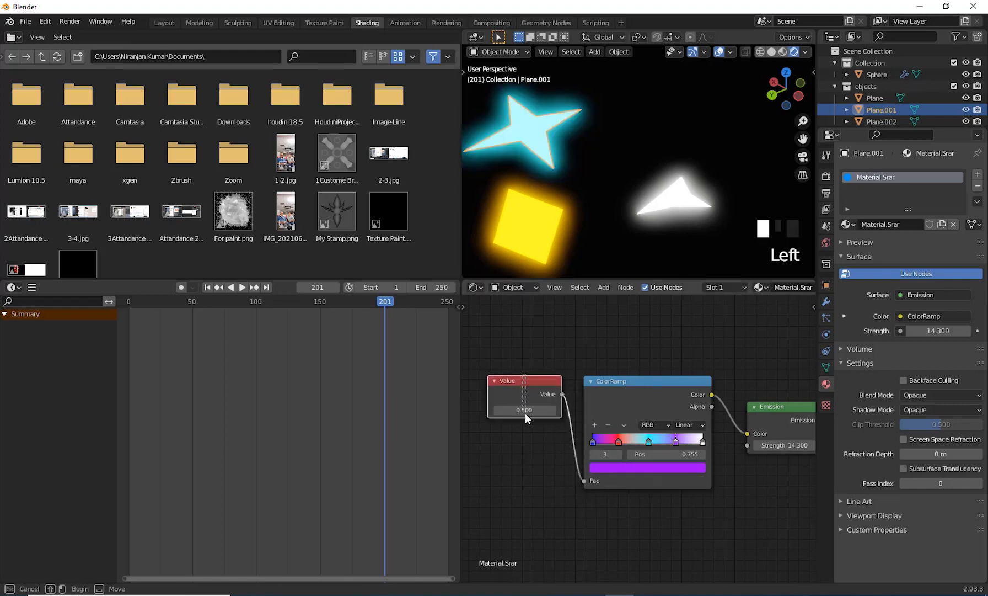
drag(527, 381, 515, 462)
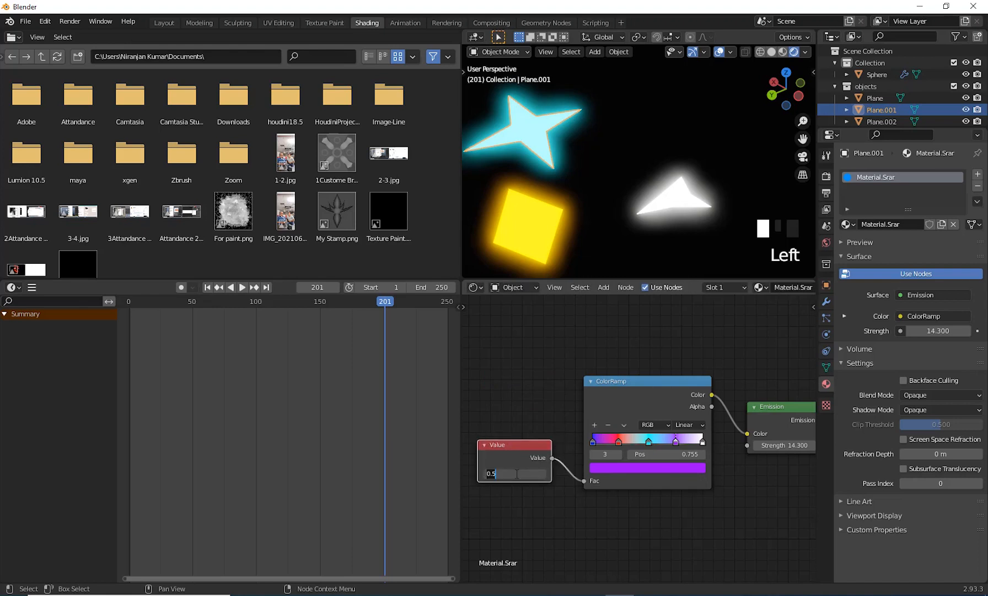
Set the star's Value node to 0 and insert a keyframe for it at frame 201.
key(Return)
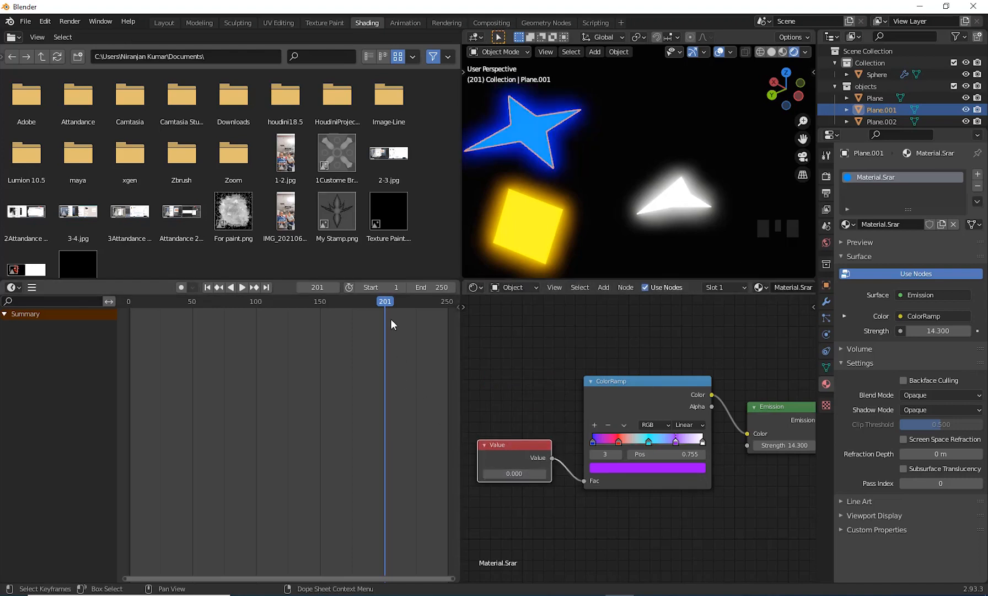
right_click(508, 474)
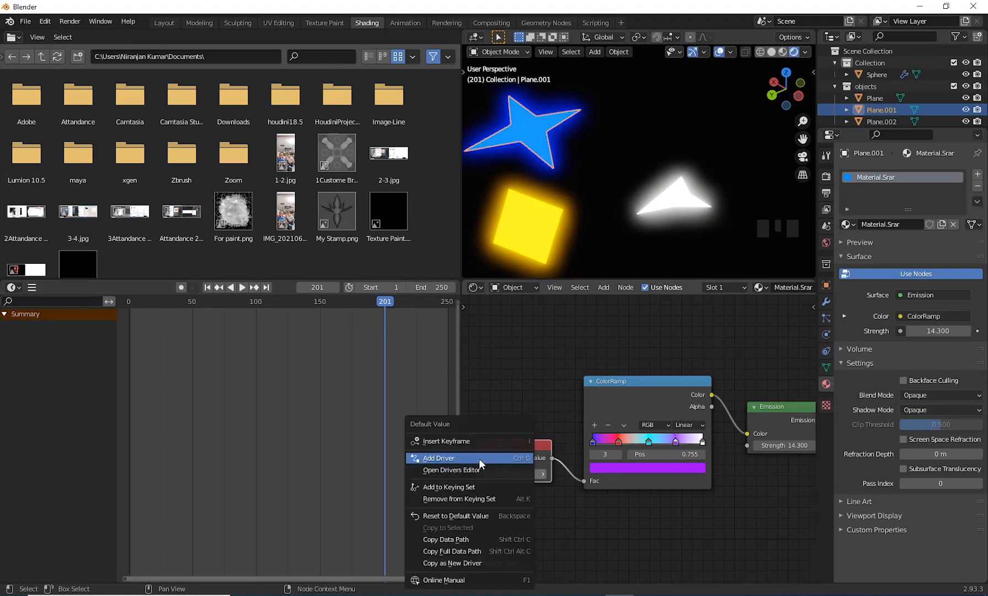
click(477, 443)
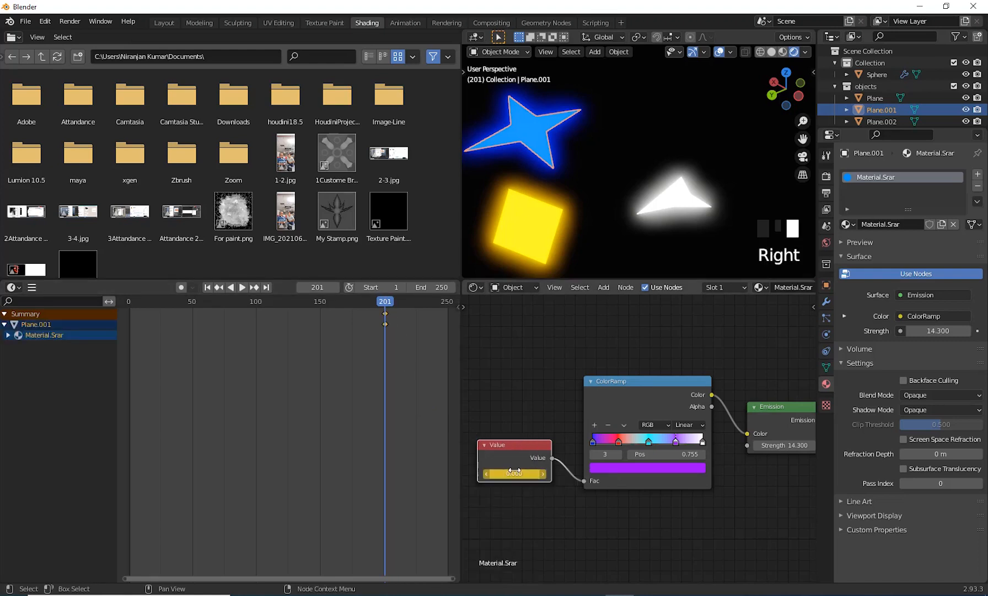
Keyframe the star's Value node at 1.000 on frame 6 and play back the color animation of the shapes.
drag(384, 302, 131, 371)
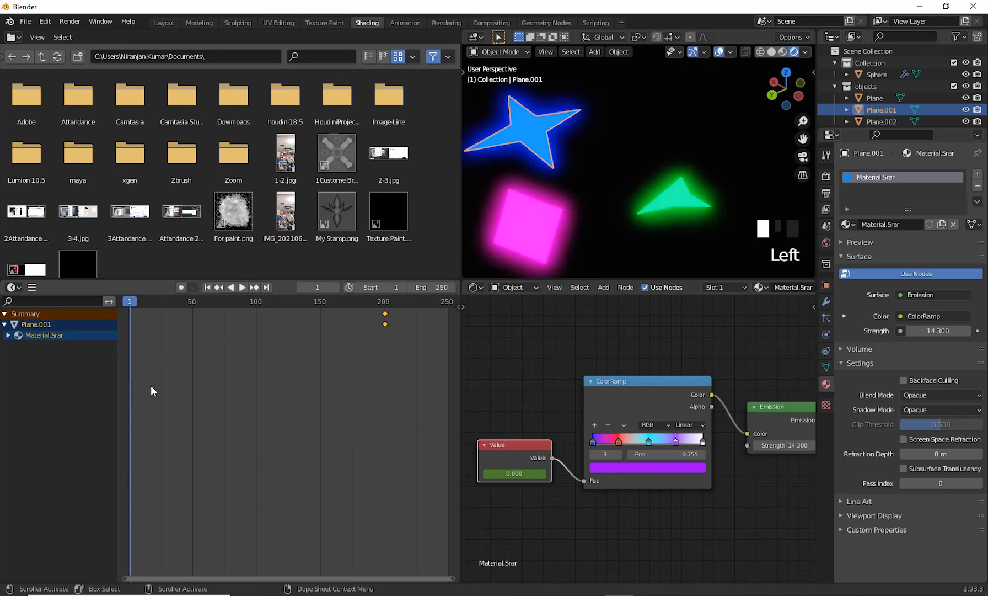
mouse_move(132, 300)
mouse_down()
mouse_move(148, 308)
mouse_move(135, 316)
mouse_up()
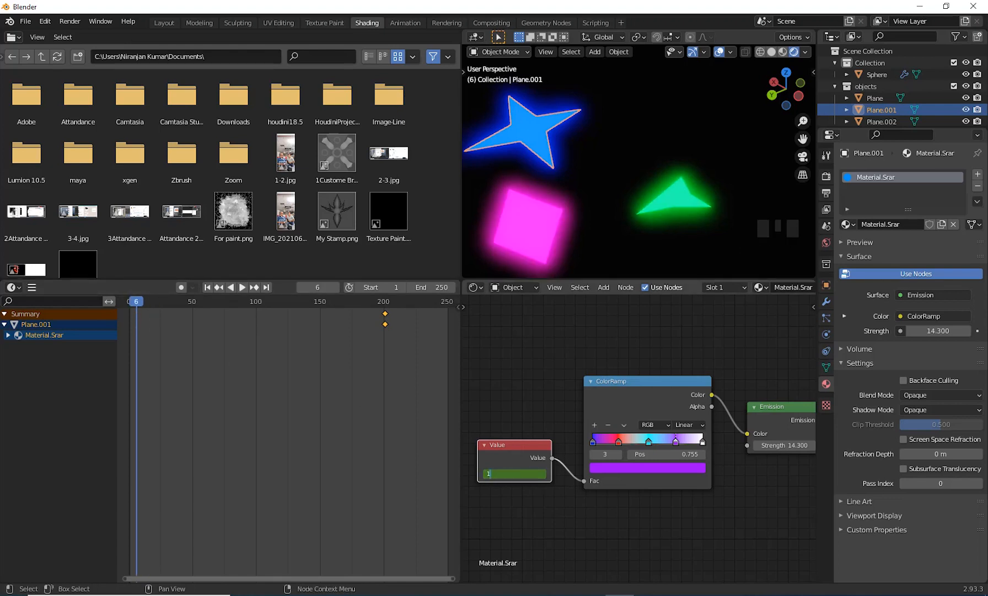
key(Return)
right_click(529, 474)
click(509, 530)
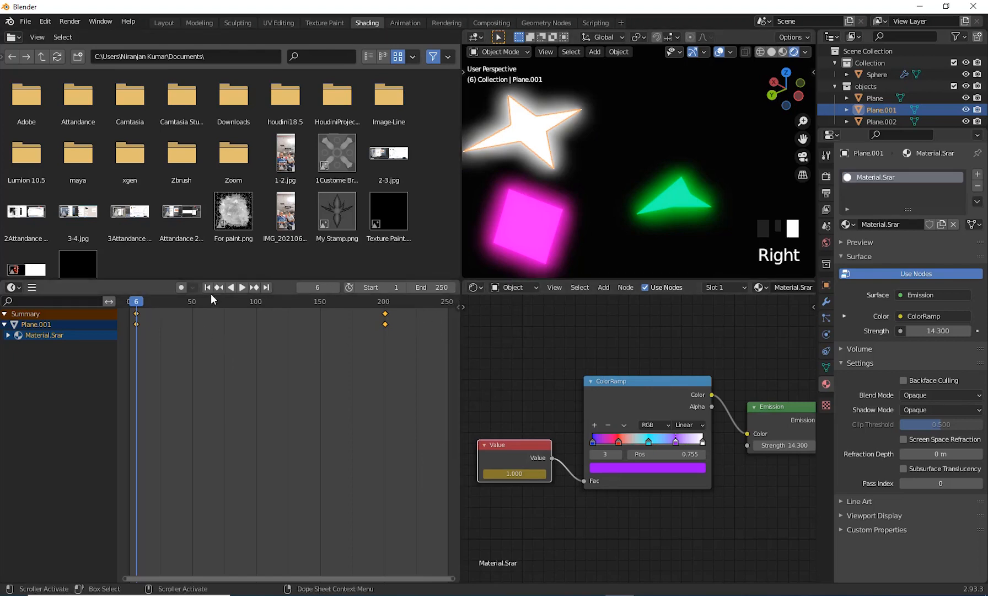
click(243, 287)
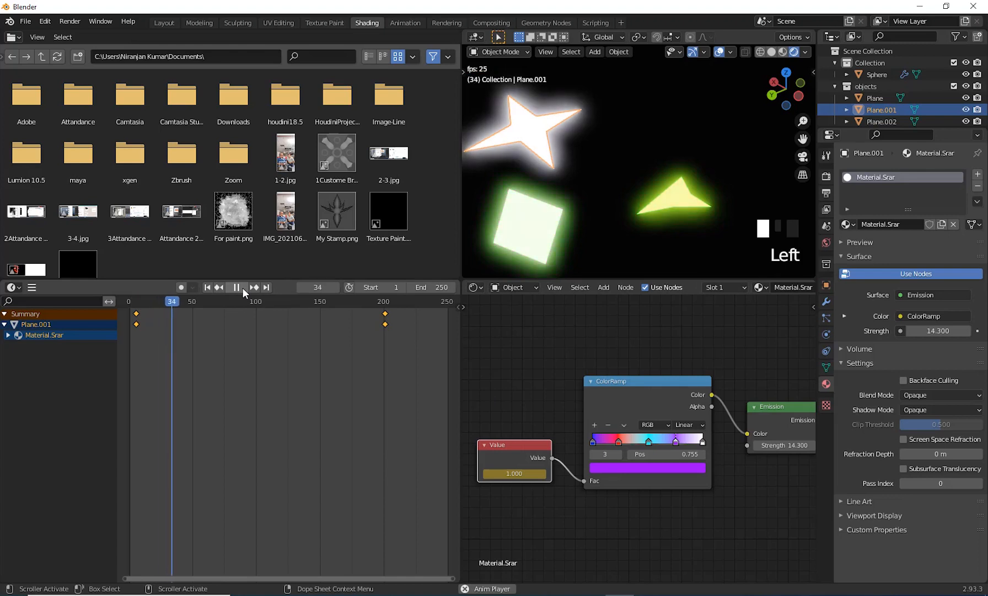
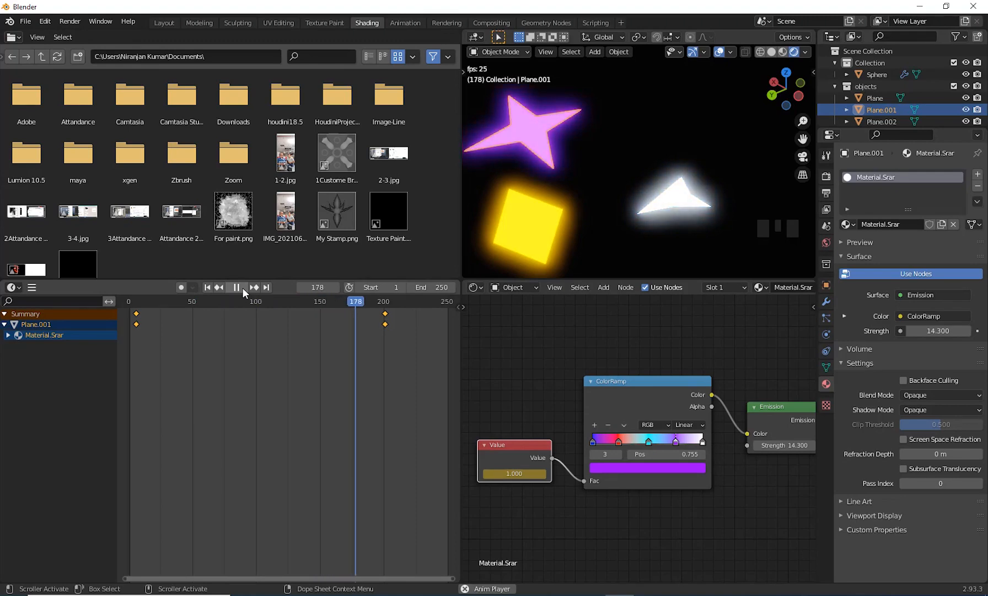
click(243, 287)
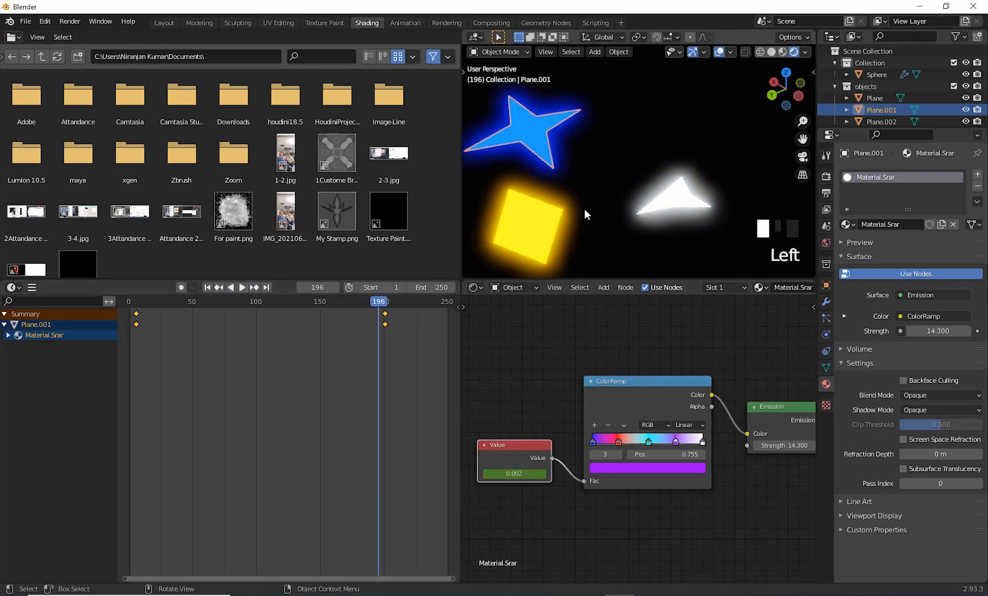
Switch to the Layout workspace, shrink the timeline and scrub to frame 7 with the particle burst in close view.
click(168, 22)
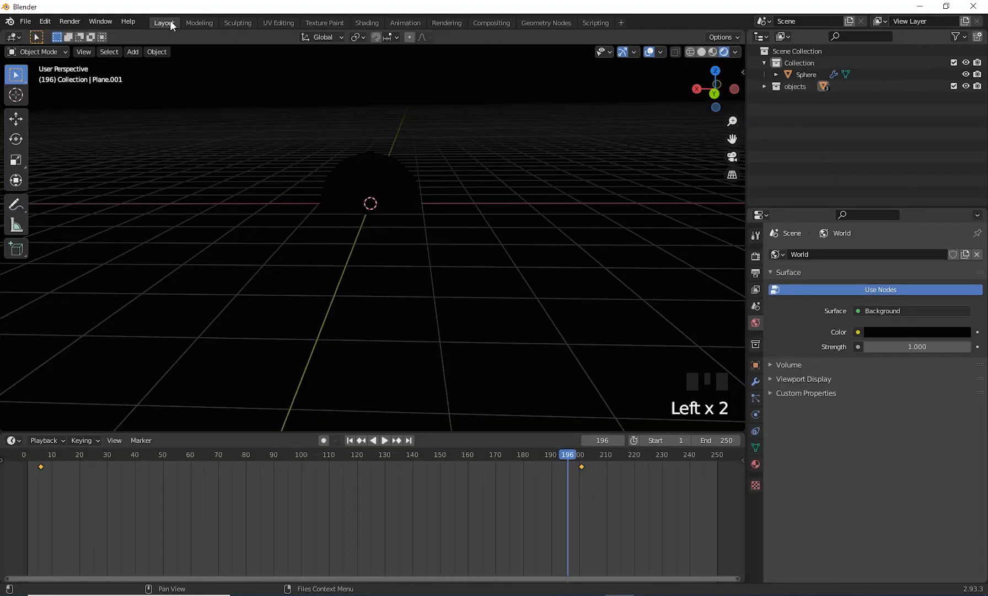
scroll(520, 178, down, 8)
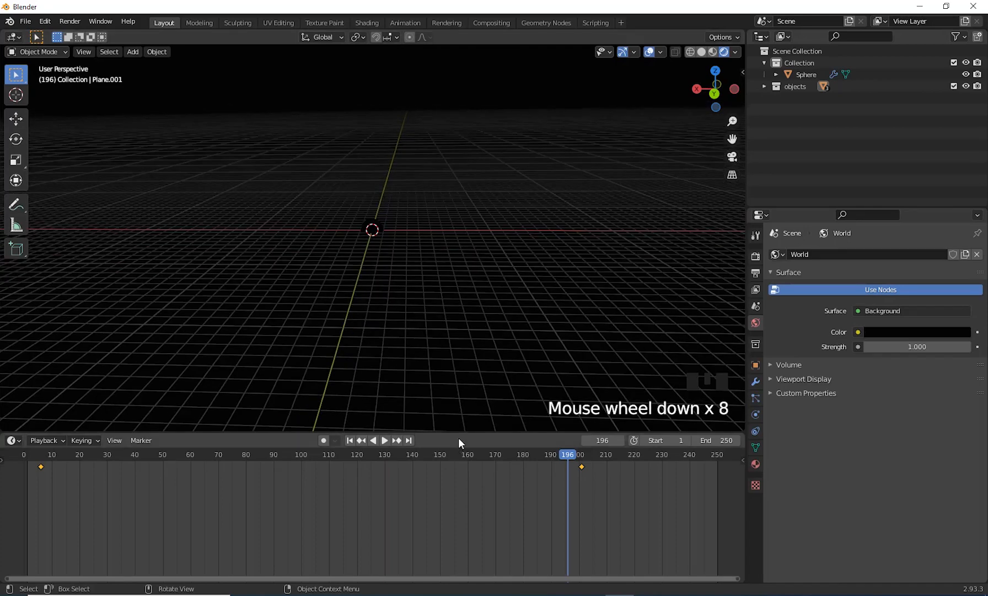
drag(462, 432, 465, 483)
drag(578, 514, 43, 540)
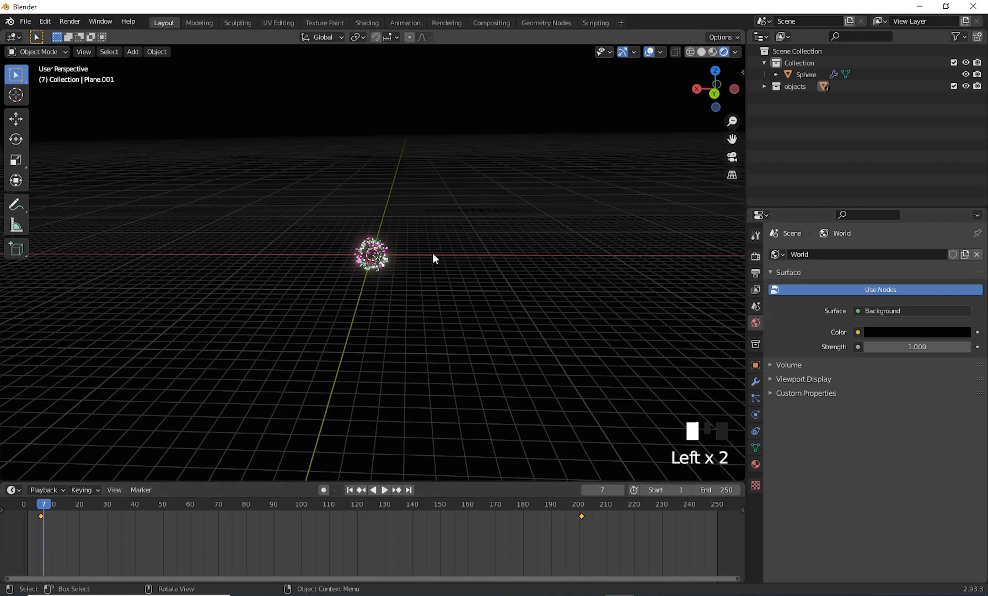
scroll(463, 262, up, 3)
scroll(466, 260, up, 2)
middle_drag(468, 259, 420, 444)
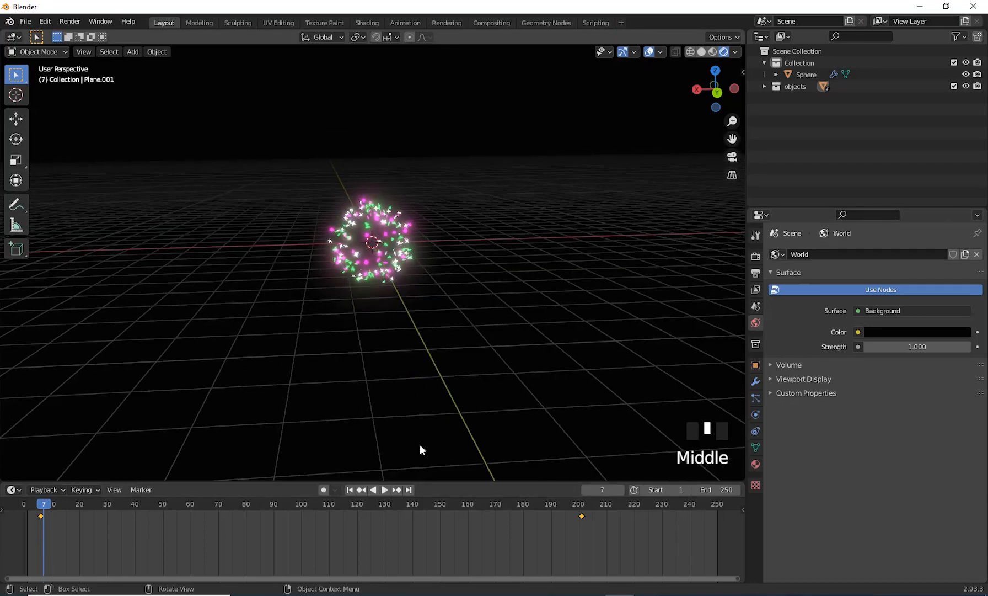
Play the particle animation from the first frame, pause it at frame 27 and examine the spread of the shapes.
click(350, 490)
click(386, 490)
click(386, 490)
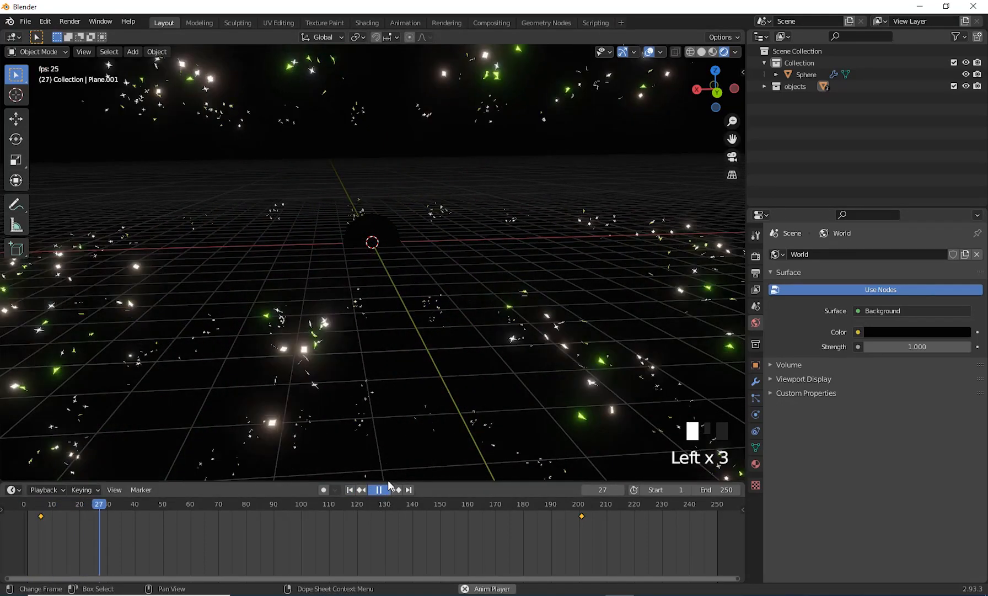
scroll(433, 346, down, 4)
mouse_move(433, 347)
middle_down()
mouse_move(444, 341)
mouse_move(420, 347)
middle_up()
scroll(437, 345, up, 1)
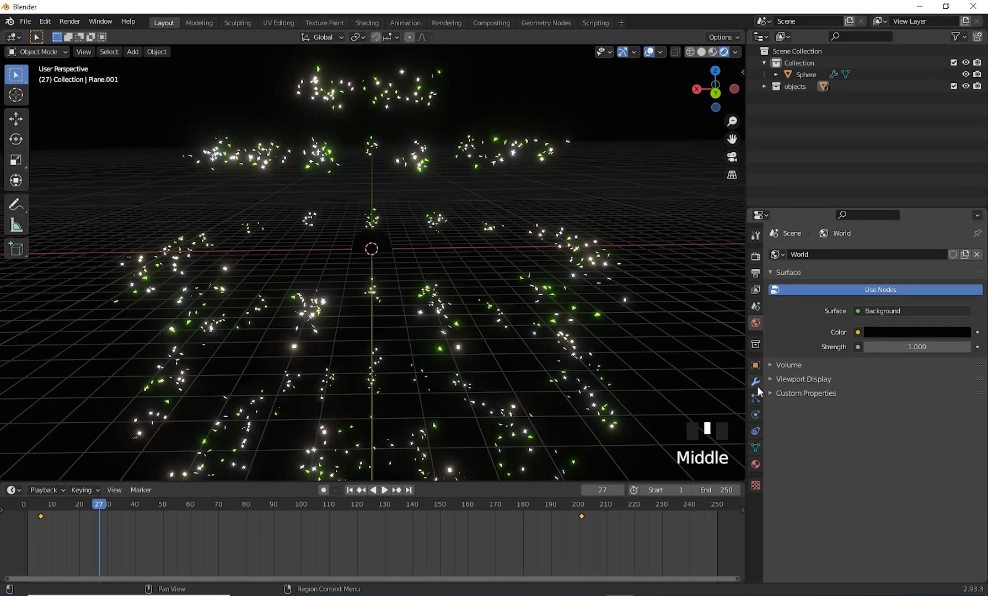
Select the emitter sphere, display its particle system settings and enlarge the properties area.
click(758, 399)
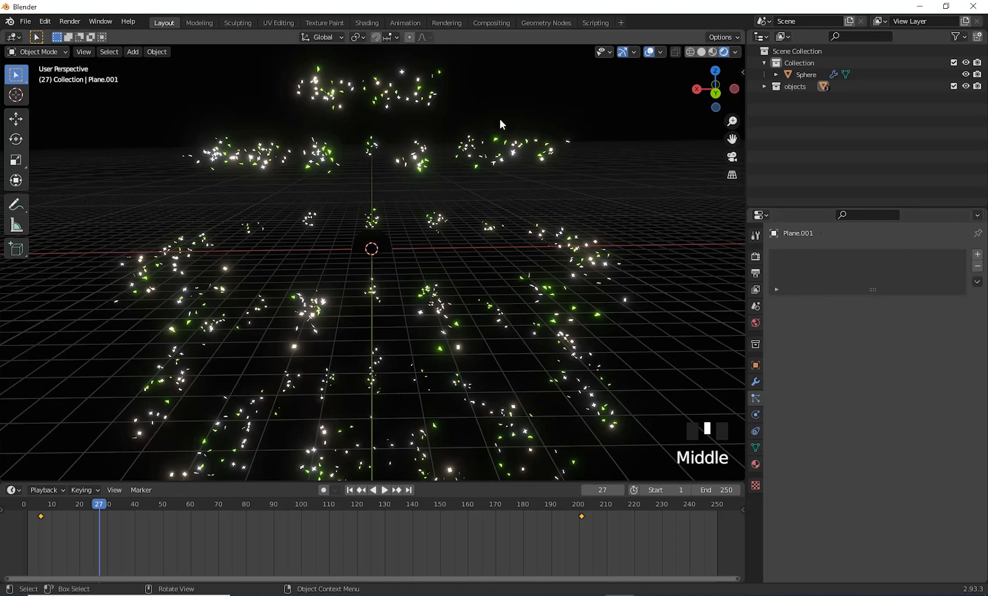
drag(500, 119, 525, 177)
scroll(629, 347, down, 2)
middle_drag(627, 343, 823, 426)
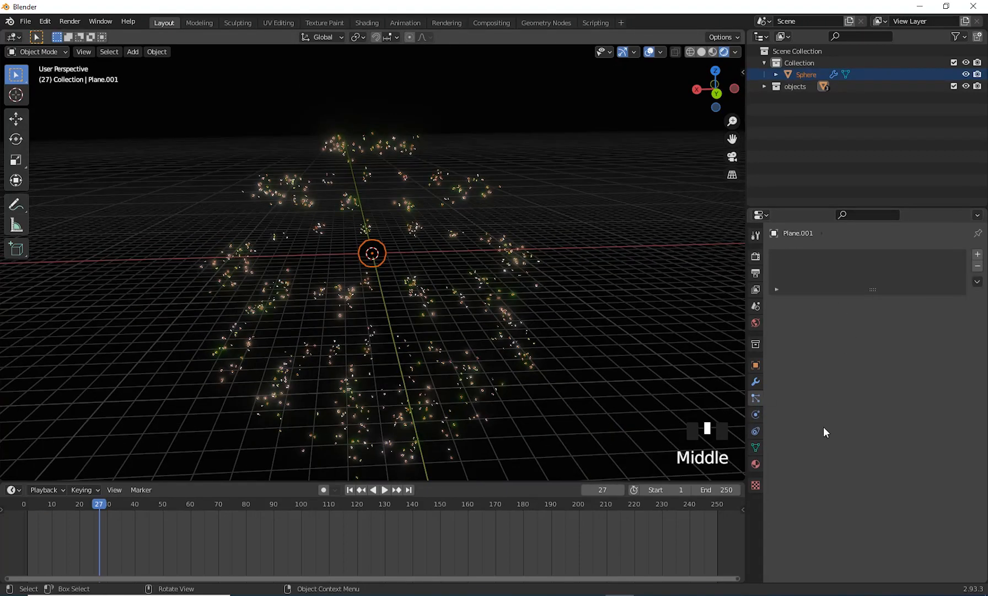
middle_drag(524, 316, 471, 206)
click(453, 193)
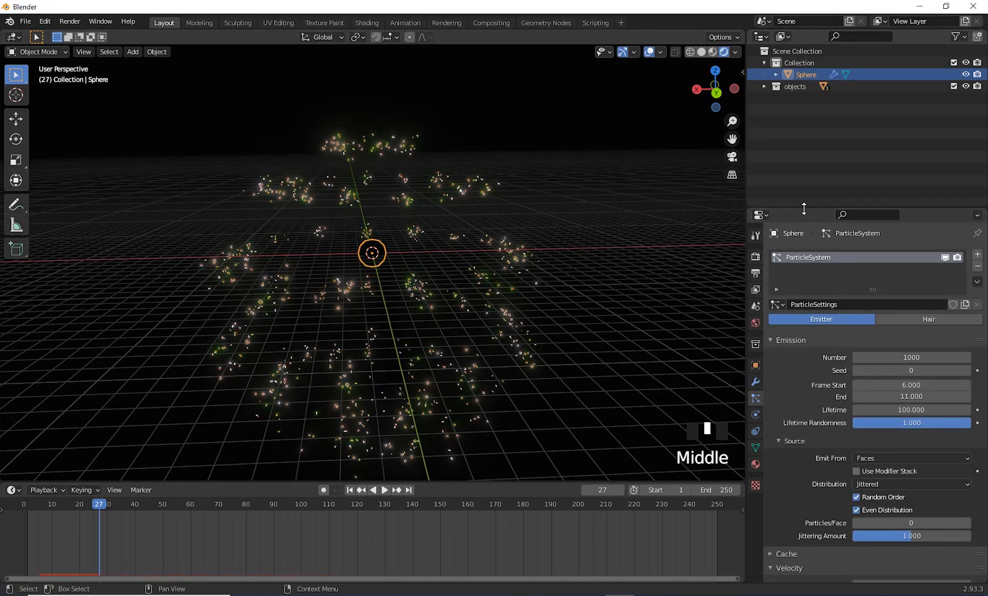
drag(804, 208, 804, 111)
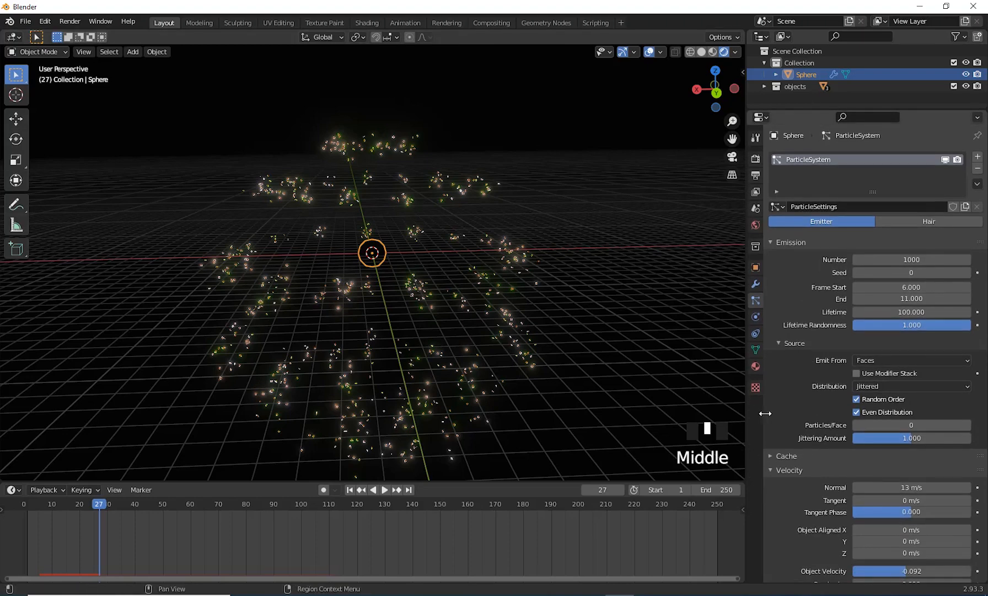
Expand the particle system's Physics settings and set the Brownian force to 2.690.
scroll(833, 386, down, 10)
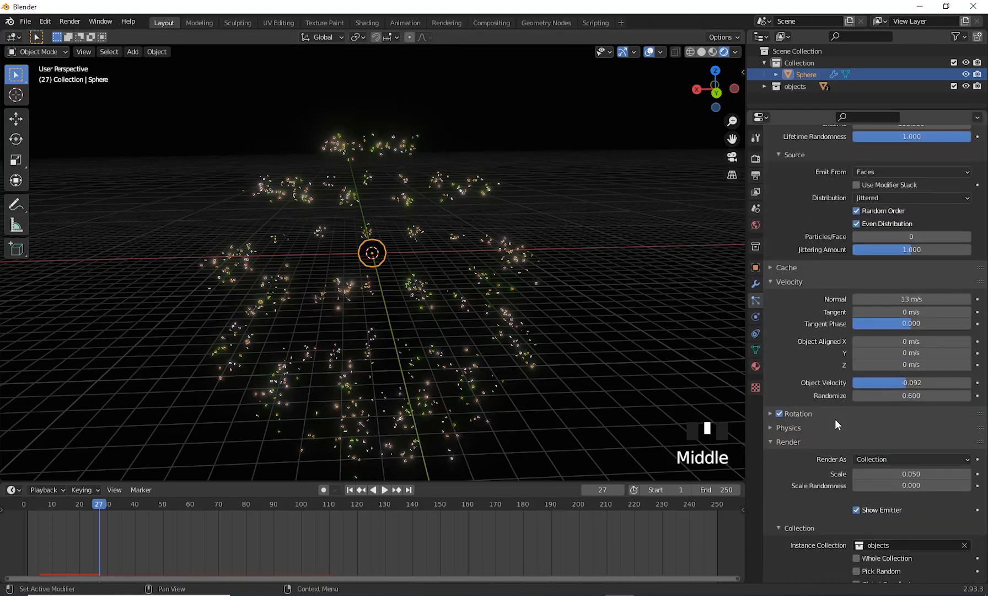
click(791, 379)
scroll(800, 429, down, 4)
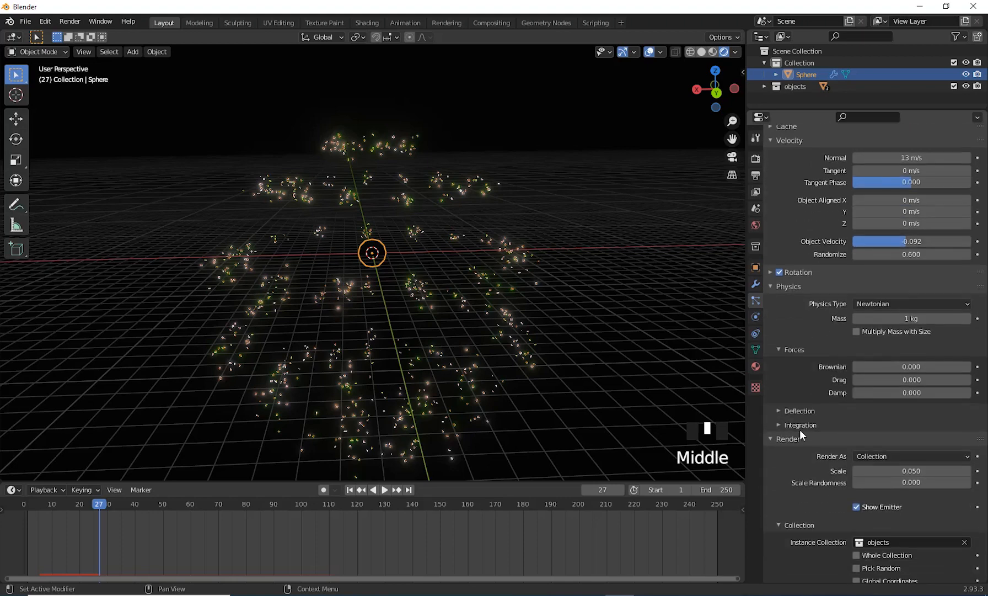
scroll(826, 432, down, 1)
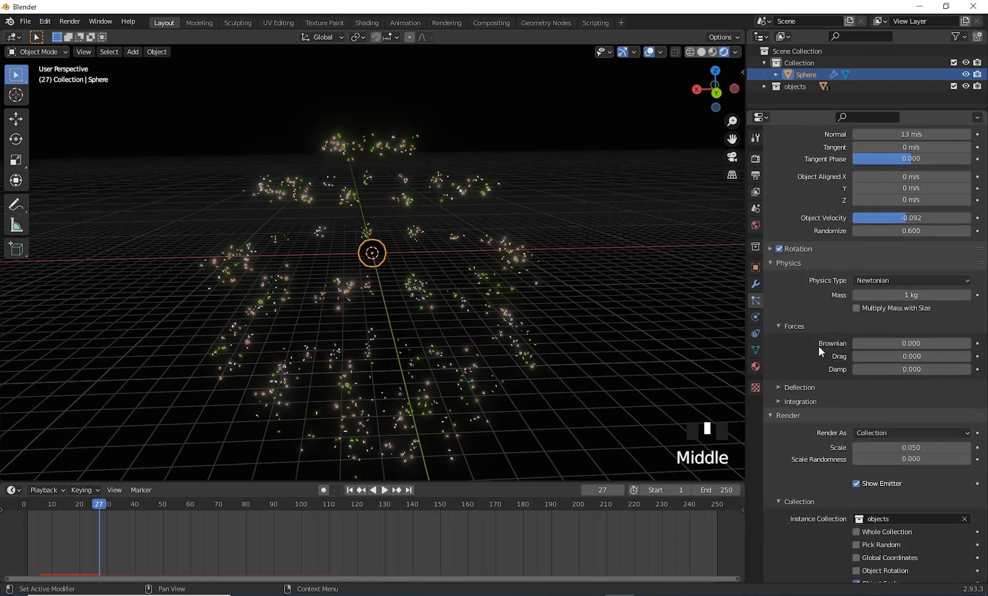
click(906, 344)
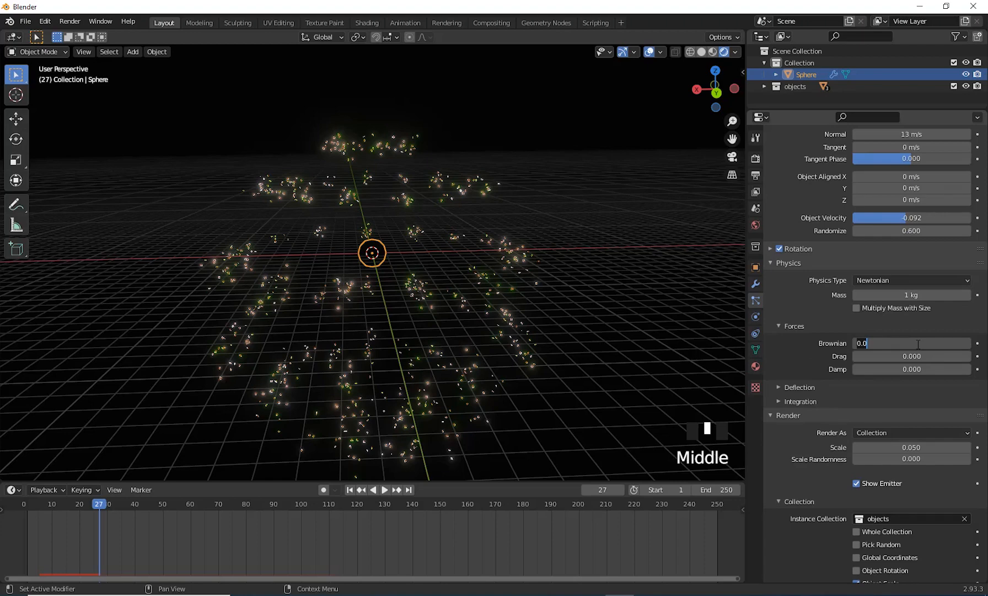
key(Return)
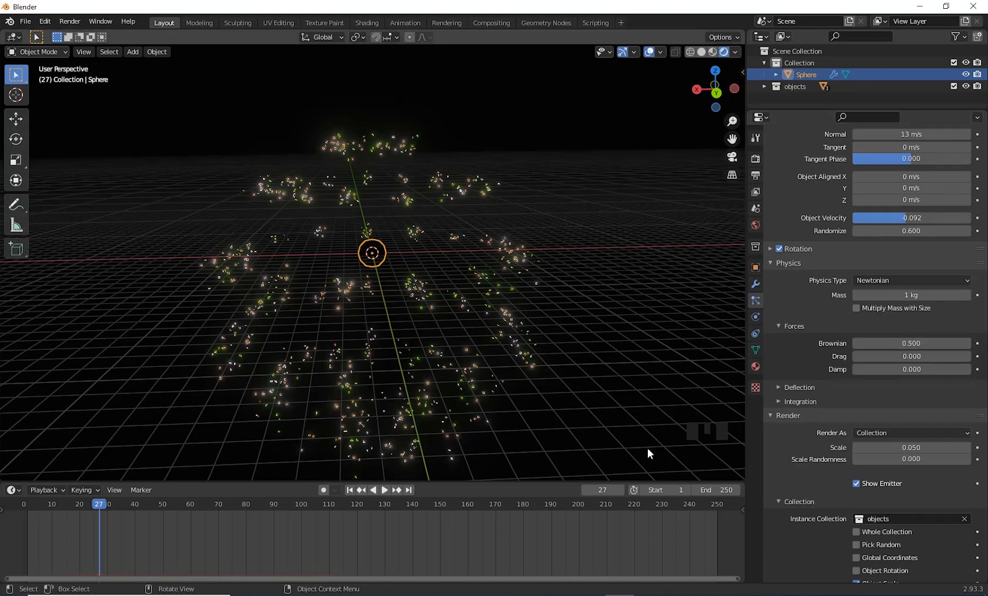
drag(907, 343, 934, 343)
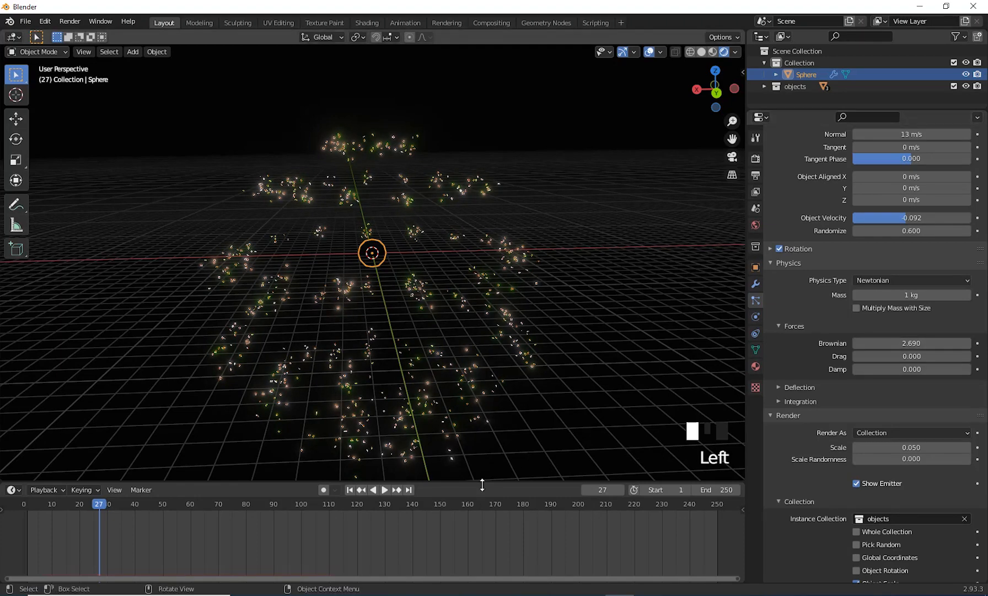
Play the particle animation from the first frame and pause it at frame 58 to check the Brownian motion.
click(350, 489)
click(384, 490)
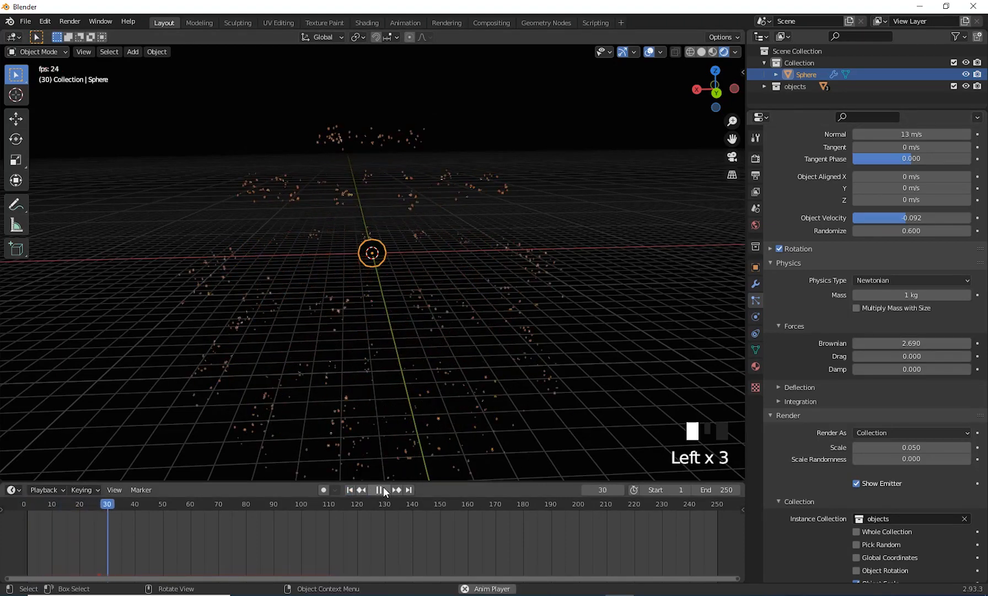
click(384, 490)
middle_drag(494, 344, 499, 348)
scroll(439, 335, down, 3)
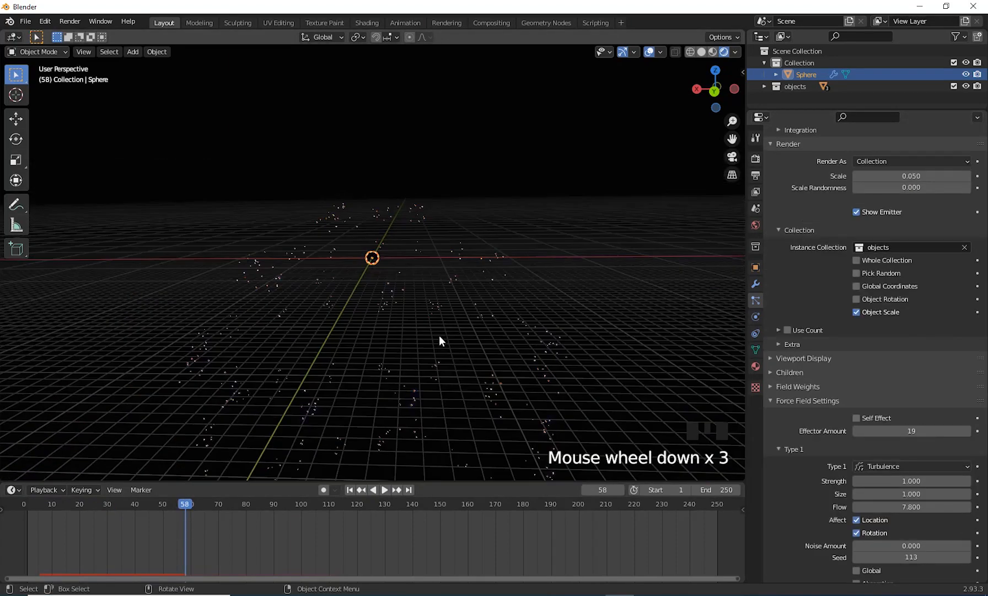
Select the original square, star and triangle beside the sphere and scale them up by about 14.021.
middle_drag(440, 335, 398, 297)
scroll(453, 355, down, 2)
scroll(479, 360, up, 2)
drag(398, 297, 427, 320)
scroll(404, 356, down, 5)
shift+middle_drag(418, 369, 503, 433)
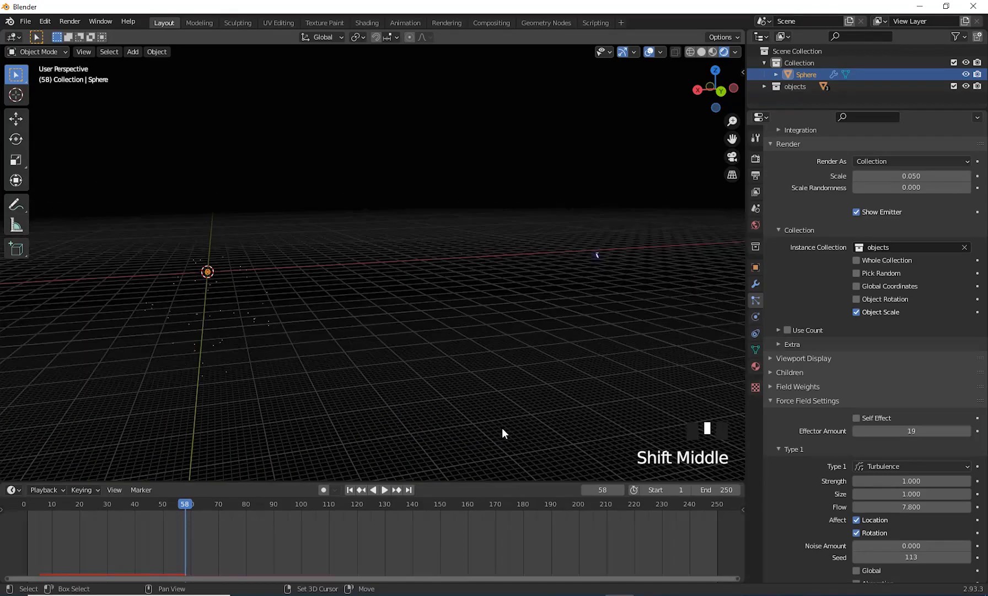
middle_drag(553, 408, 509, 418)
drag(553, 286, 696, 422)
shift+middle_drag(694, 412, 600, 389)
key(s)
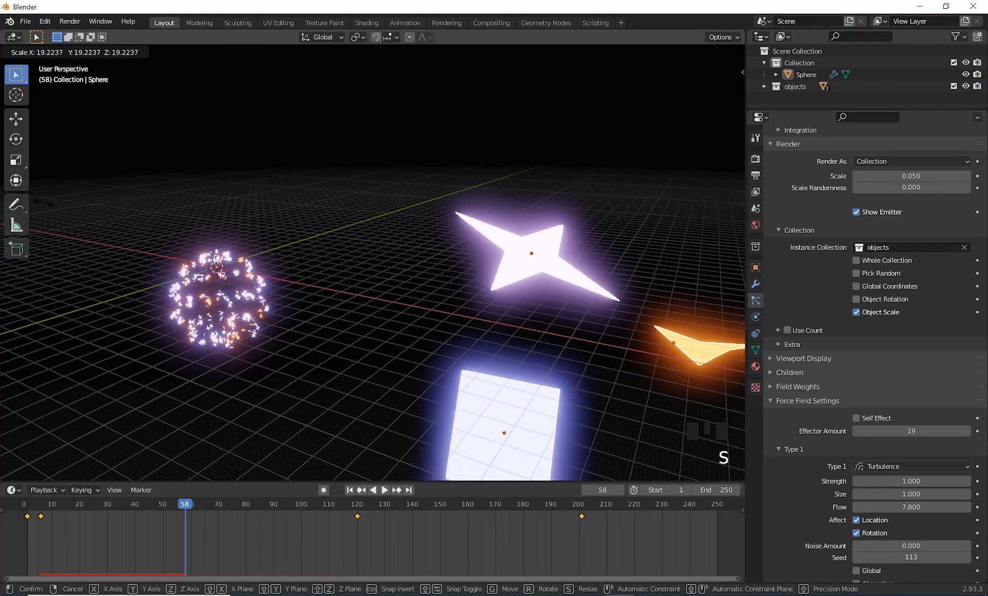
click(361, 172)
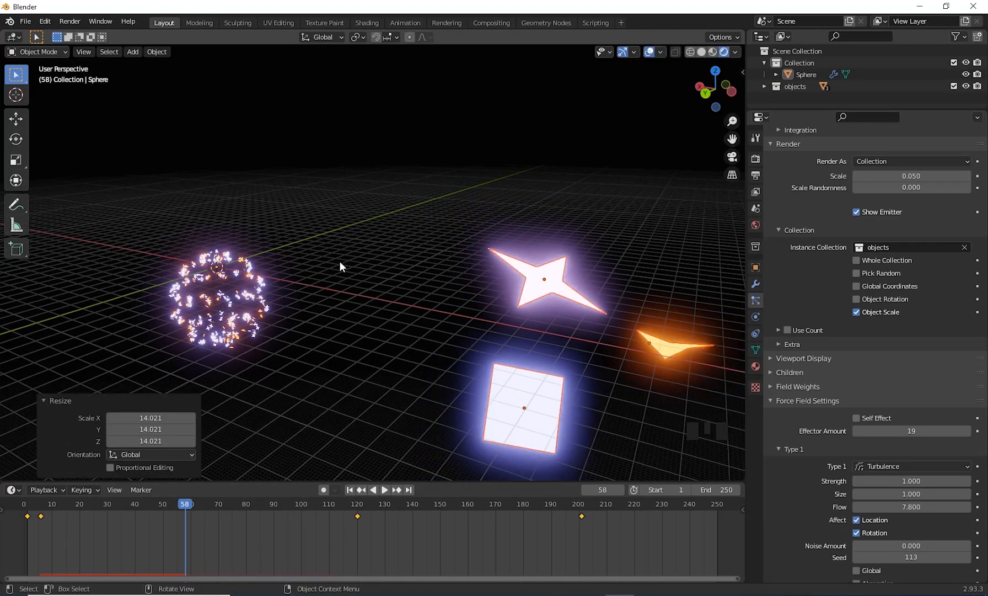
Scale the selected square, star and triangle down by a factor of about 0.384.
middle_drag(340, 266, 375, 309)
key(s)
click(607, 333)
scroll(243, 331, up, 3)
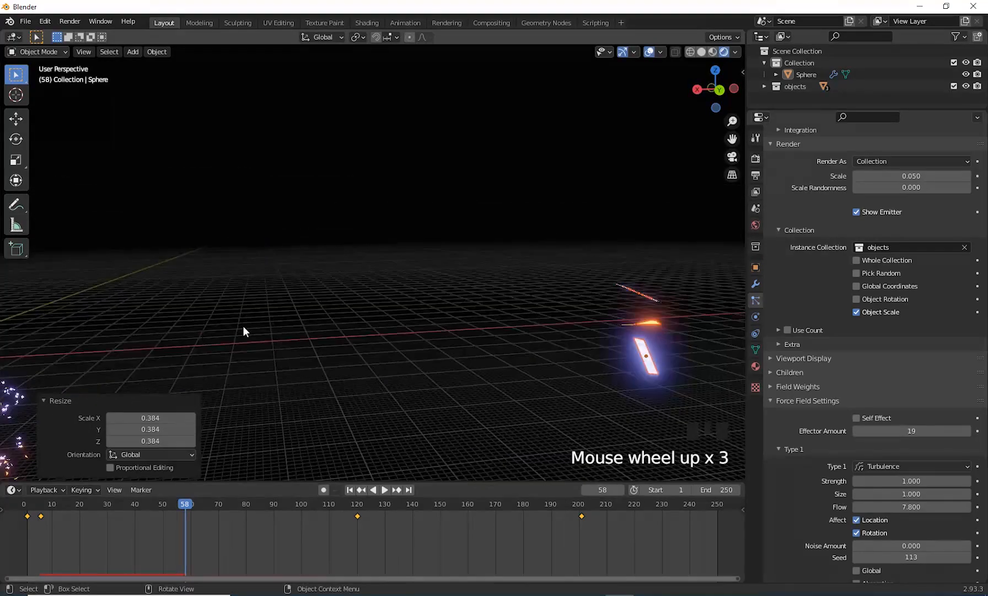
Shrink the timeline and play the animation from the first frame to check the resized particles, pausing it partway.
shift+middle_drag(243, 331, 552, 339)
scroll(612, 284, up, 2)
scroll(609, 295, down, 2)
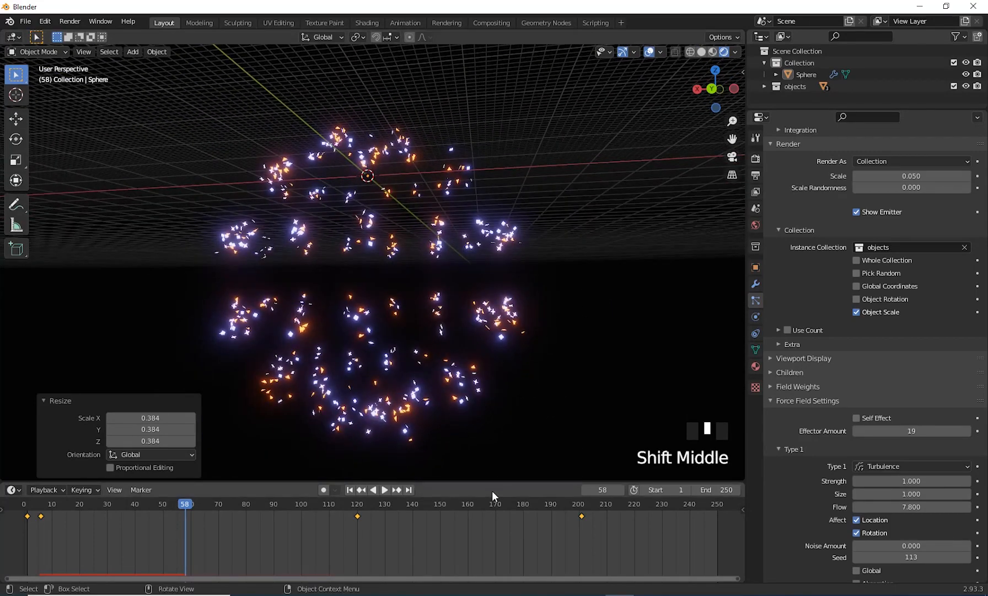
drag(503, 481, 502, 525)
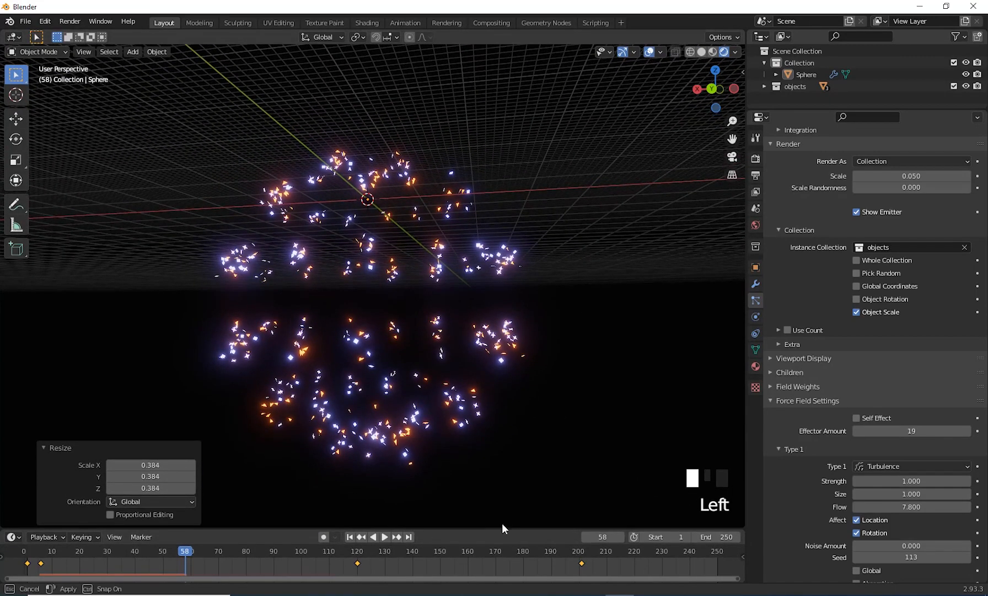
click(349, 537)
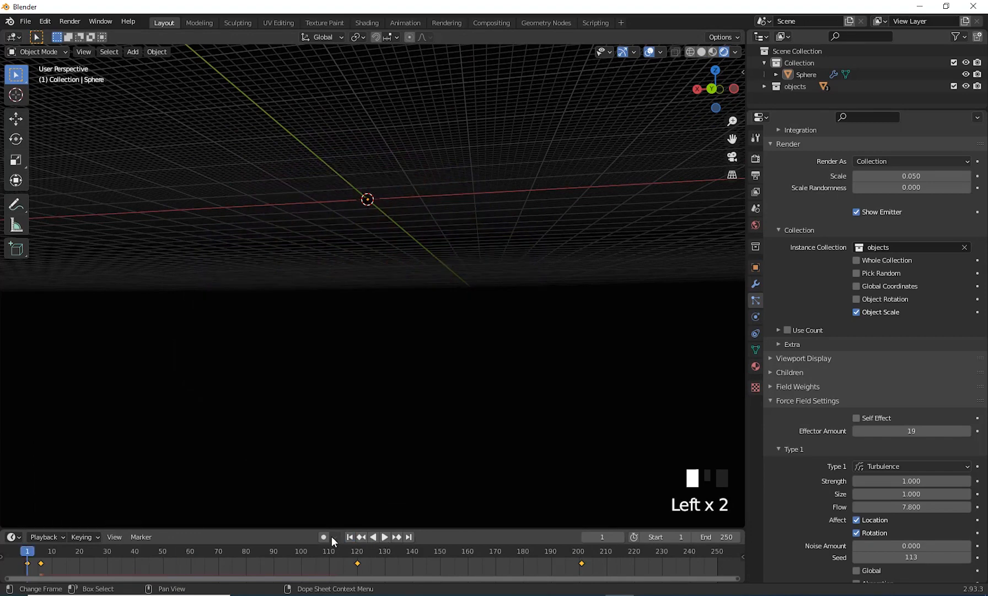
click(385, 537)
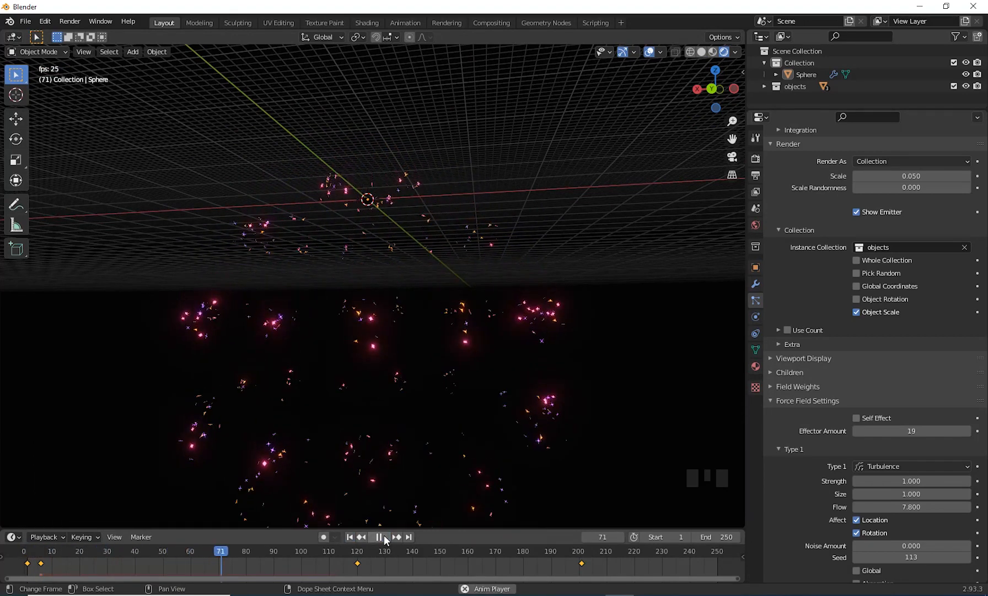
click(384, 537)
scroll(420, 404, down, 3)
shift+middle_drag(420, 406, 439, 441)
scroll(444, 408, up, 2)
Replay the animation from the first frame twice, pausing at frames 61 and 30 to examine the burst.
click(350, 536)
scroll(440, 427, up, 3)
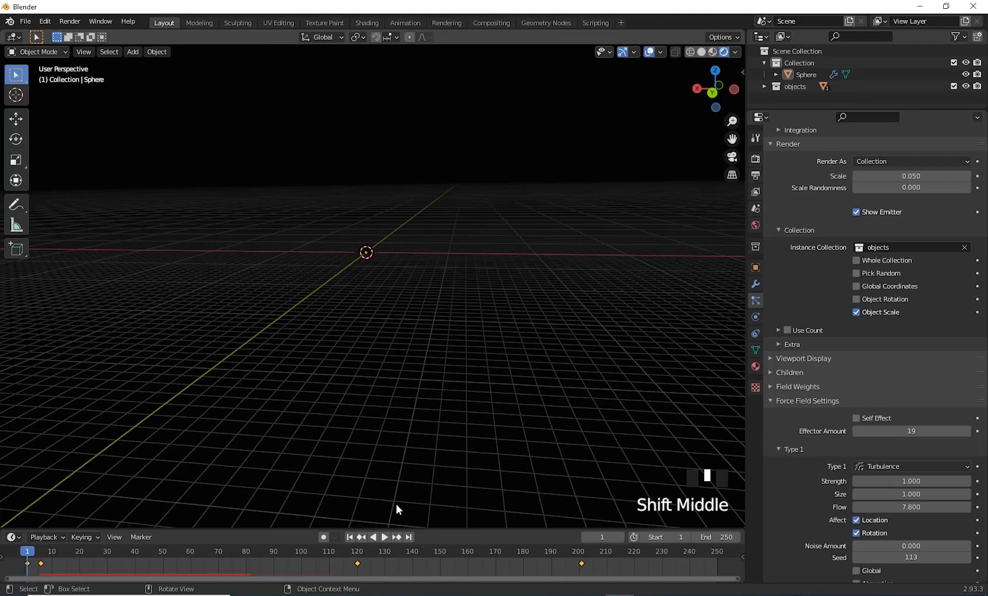
click(384, 537)
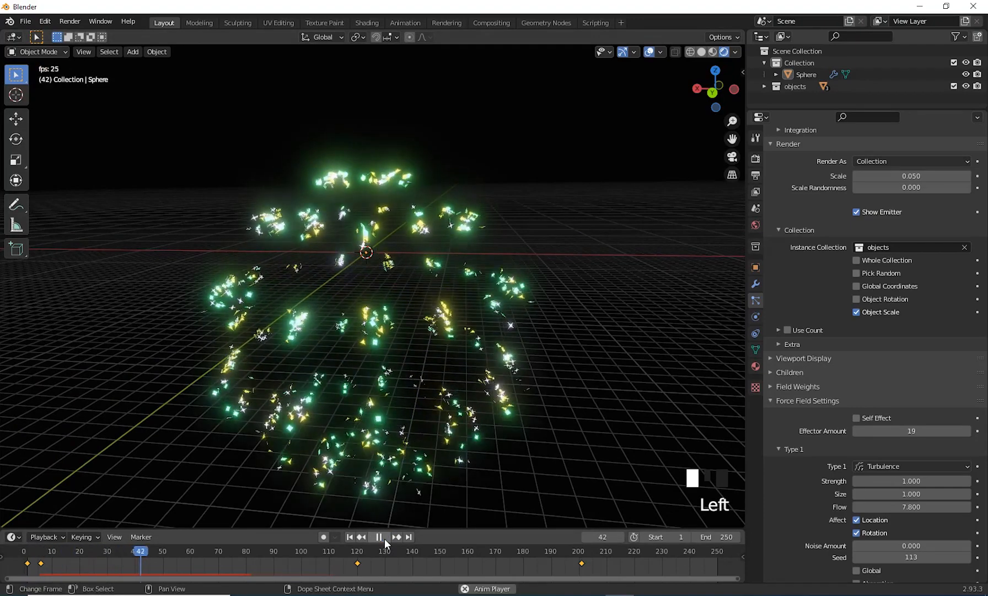
click(384, 539)
middle_drag(481, 370, 458, 386)
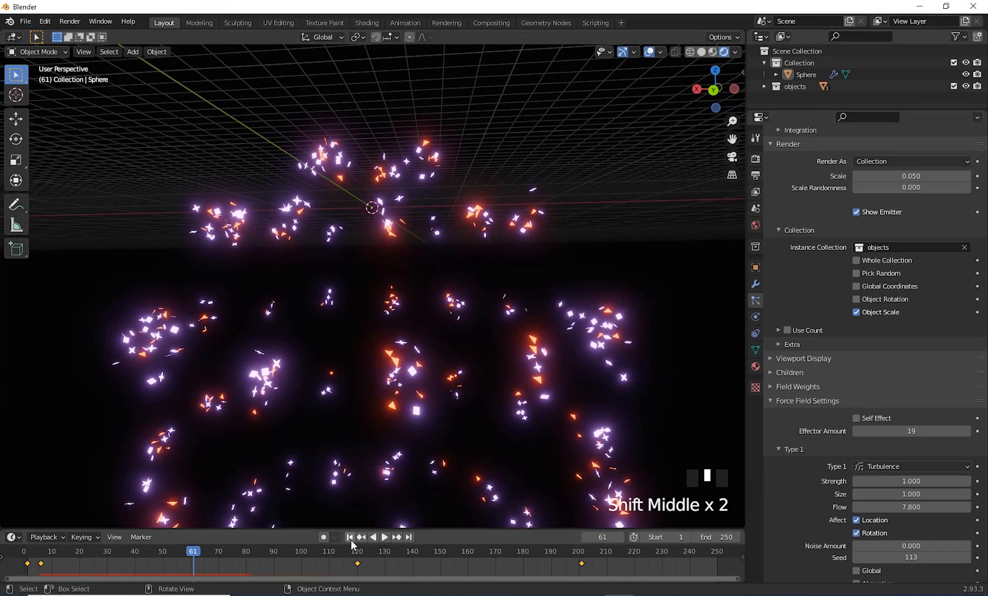
click(350, 537)
click(384, 536)
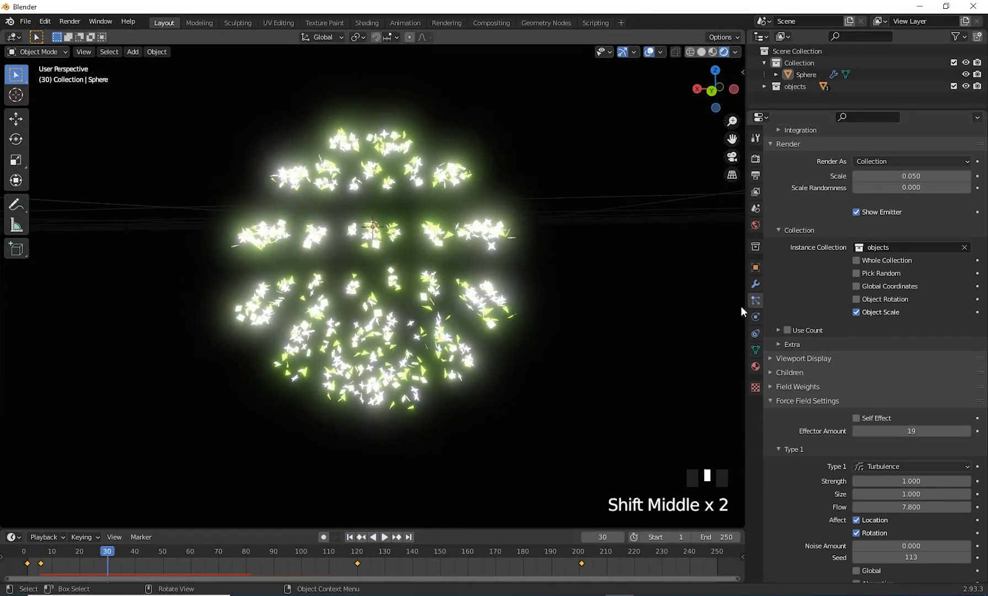
Set the particle emission Number to 10000 and play the denser burst from the first frame to frame 86.
scroll(858, 324, up, 20)
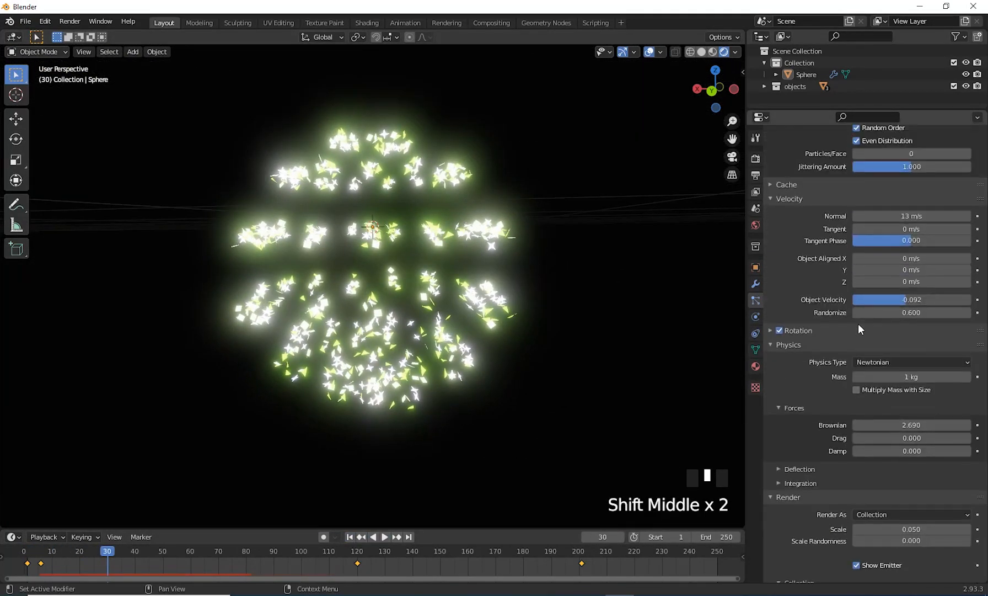
scroll(858, 323, up, 2)
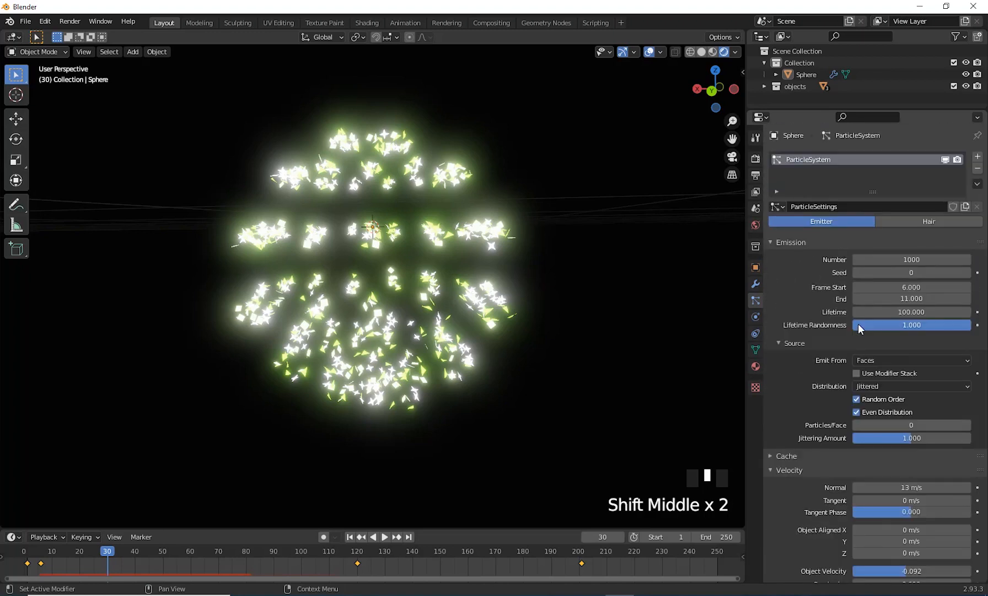
click(915, 260)
key(Return)
click(349, 537)
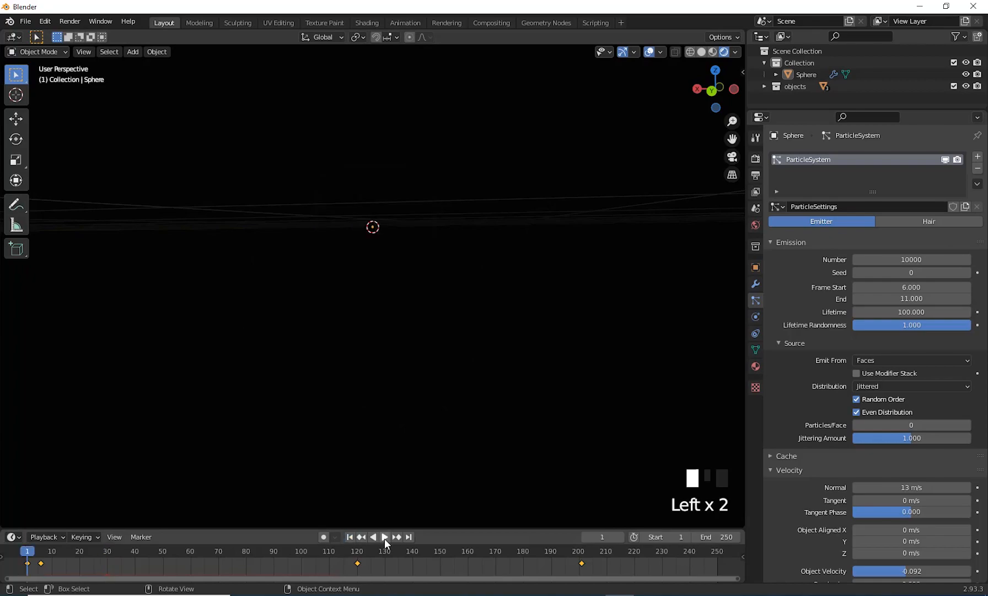
click(384, 537)
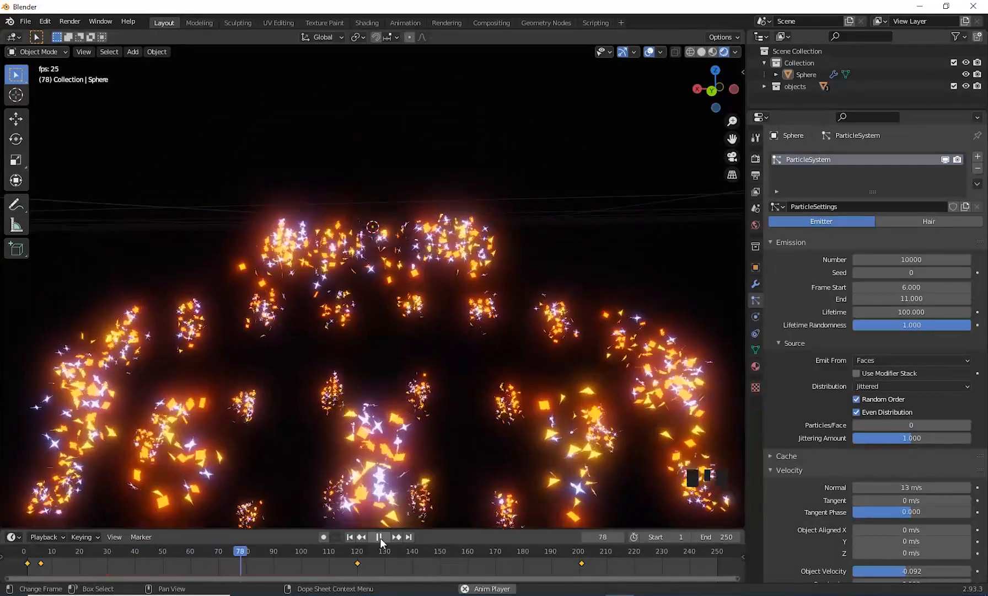
click(379, 538)
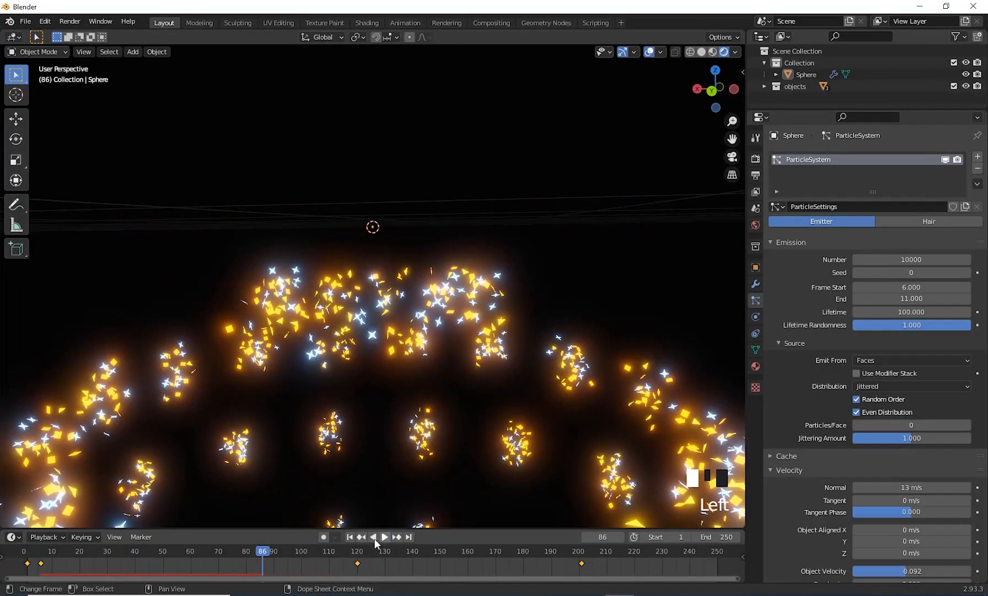
Set the particle Lifetime to 50 and play the animation from the first frame, pausing at frame 70.
click(350, 537)
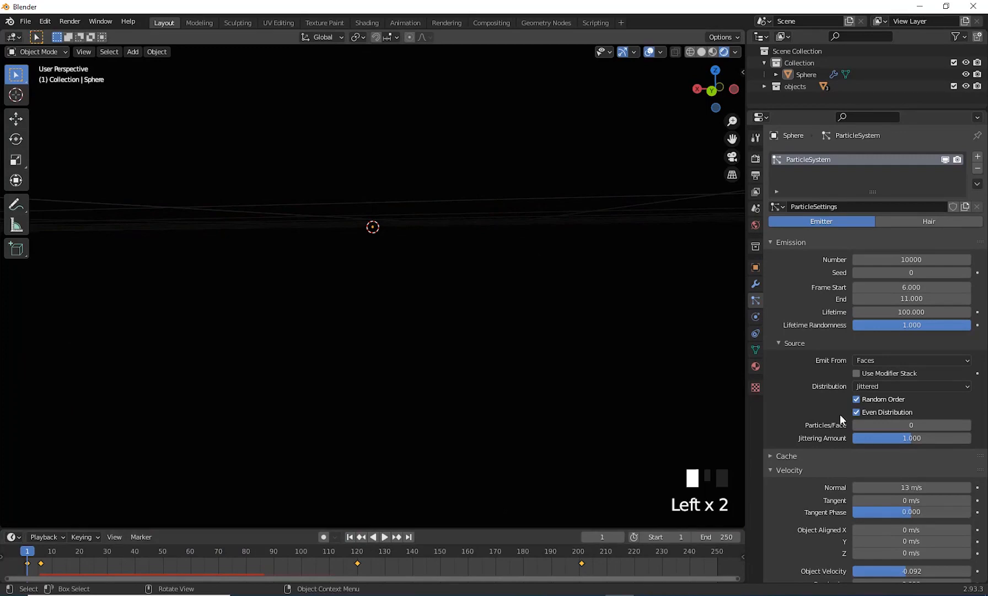
click(932, 312)
text(50)
key(Return)
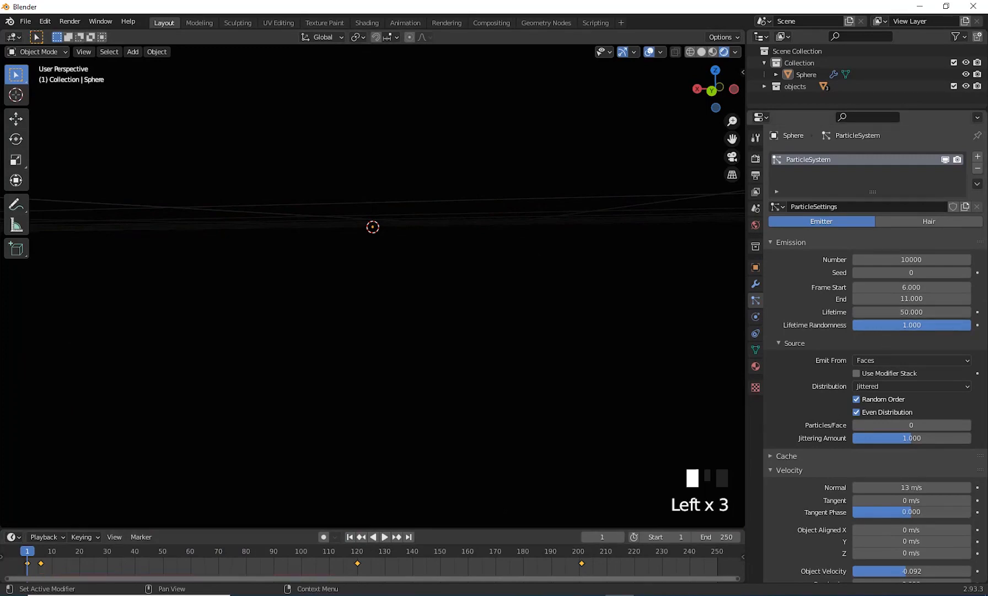
click(353, 537)
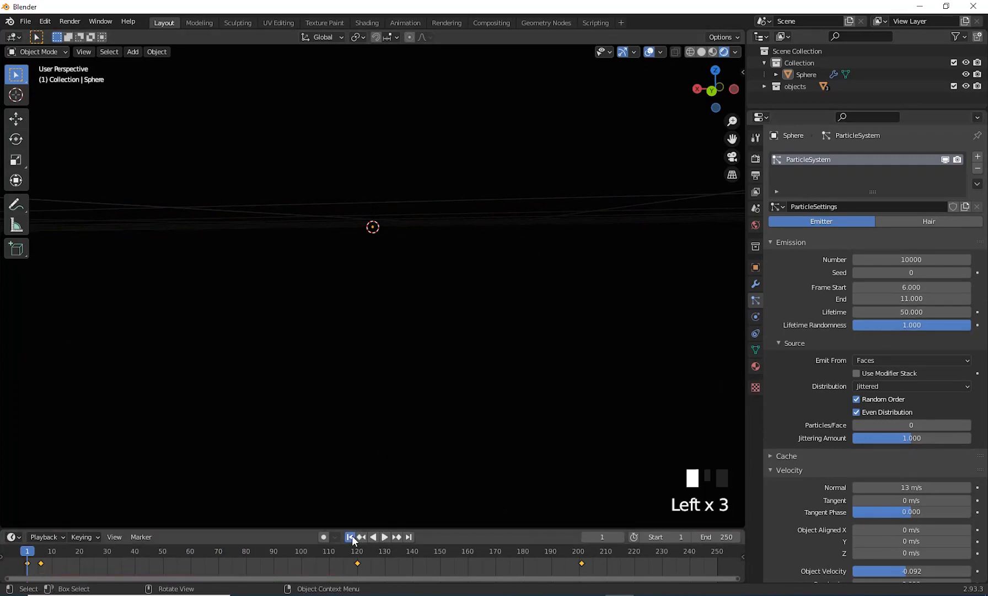
click(386, 536)
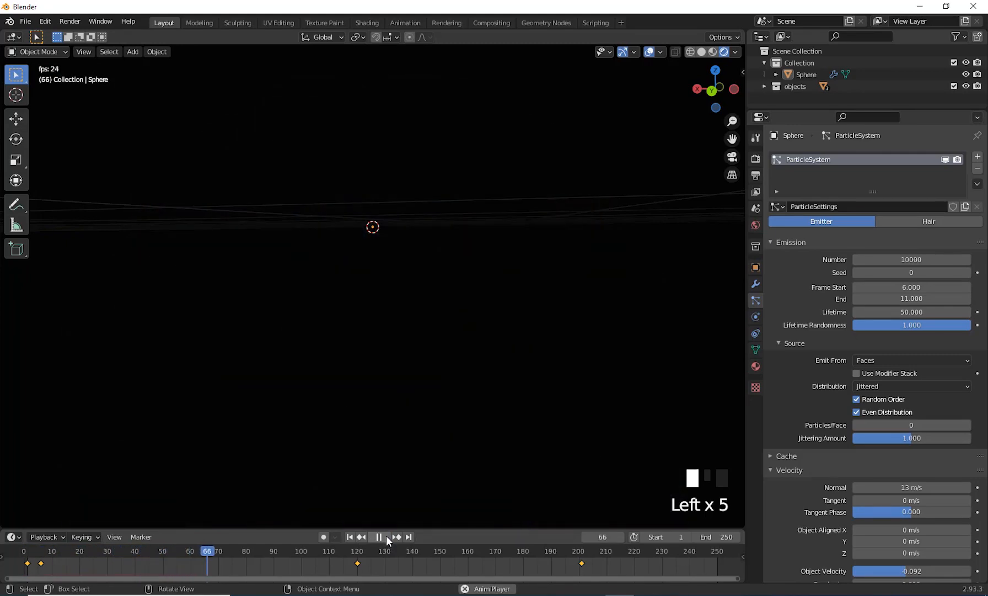
click(386, 536)
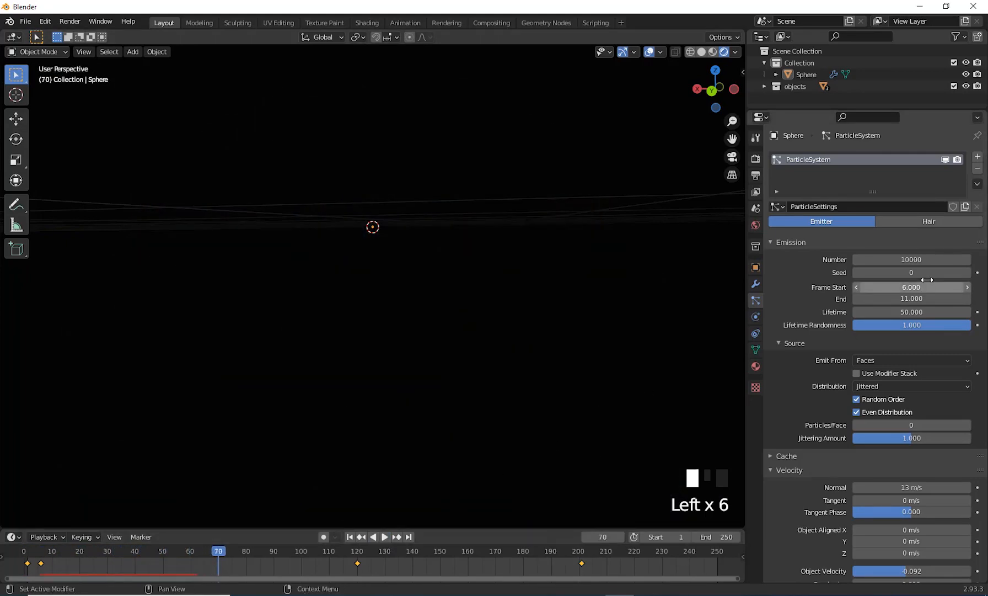
Set the particle emission Number to 1000 and the emission End frame to 20.
click(911, 259)
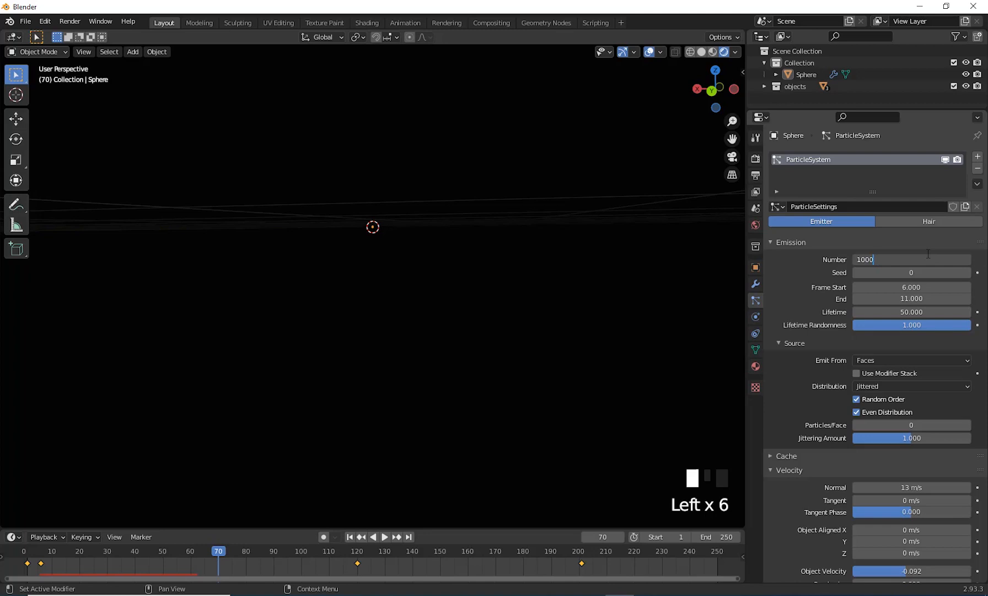
key(Return)
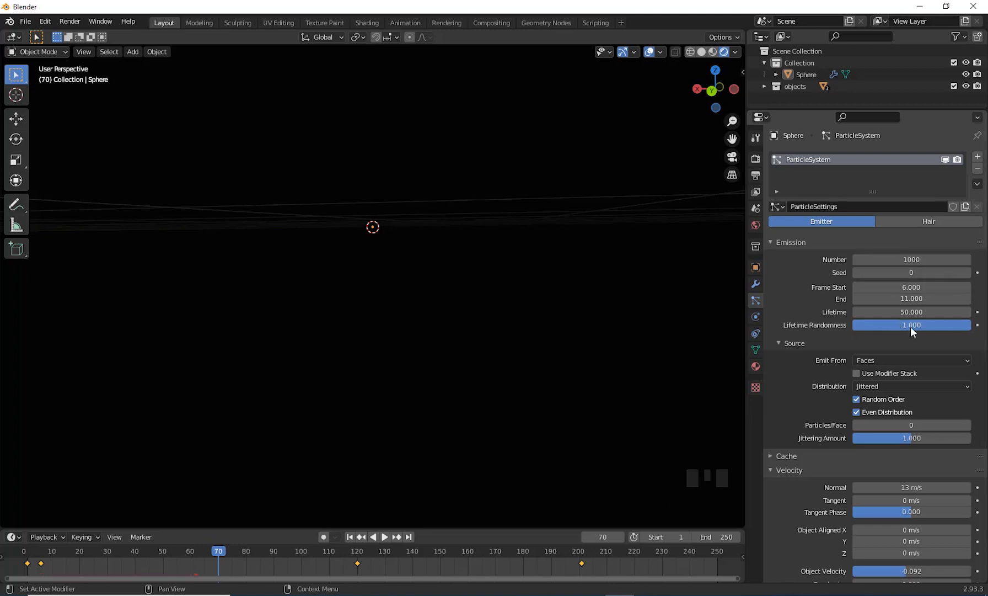
click(911, 299)
key(Return)
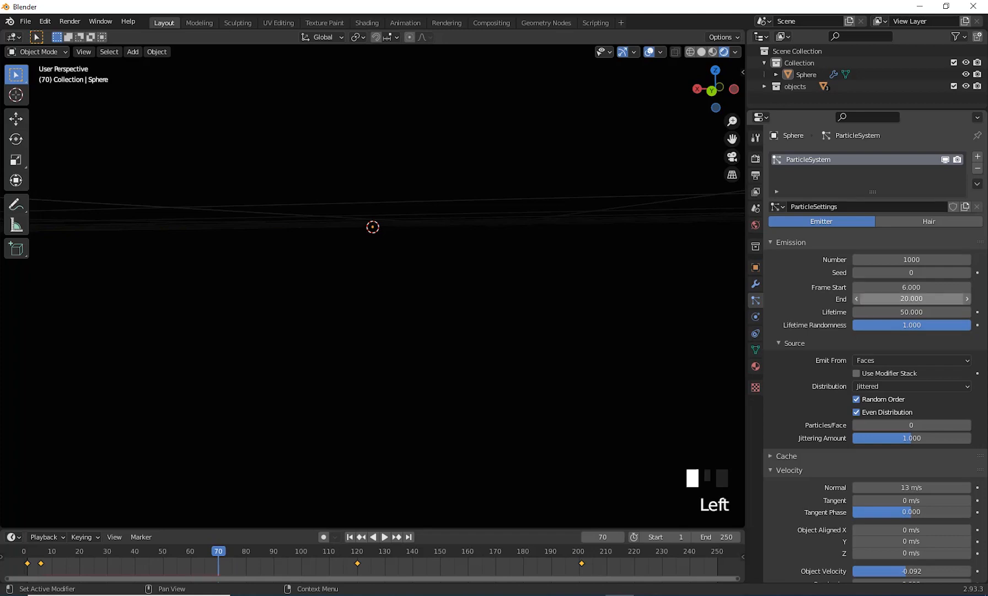
Play the animation from the first frame, pause it at frame 60 and examine the burst from a different angle.
click(349, 538)
click(385, 536)
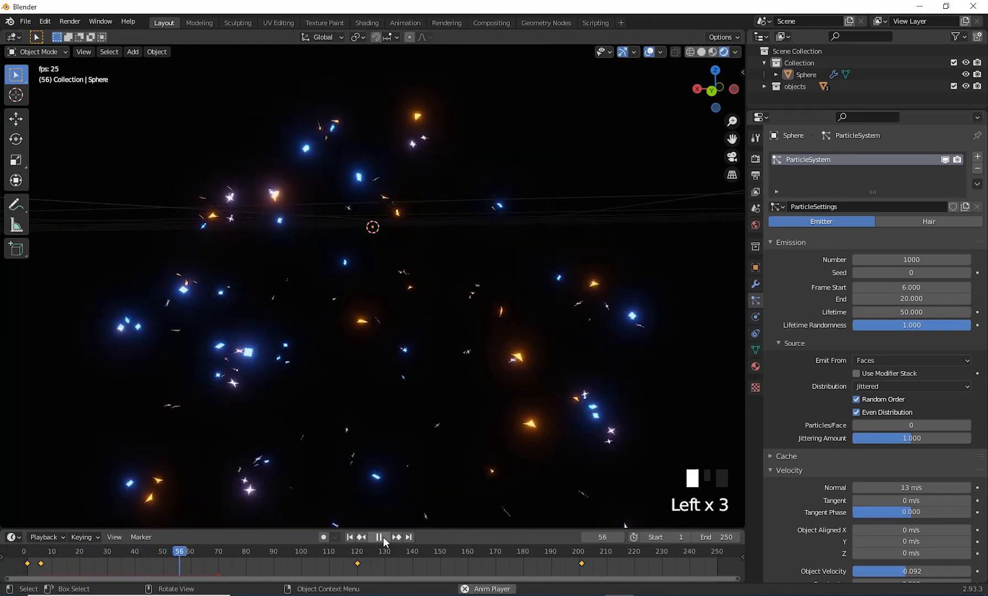
click(384, 537)
middle_drag(494, 359, 541, 356)
scroll(479, 374, up, 2)
Set the particle Lifetime to 80 and play the animation from the first frame, pausing at frame 86 to examine the burst.
double_click(887, 312)
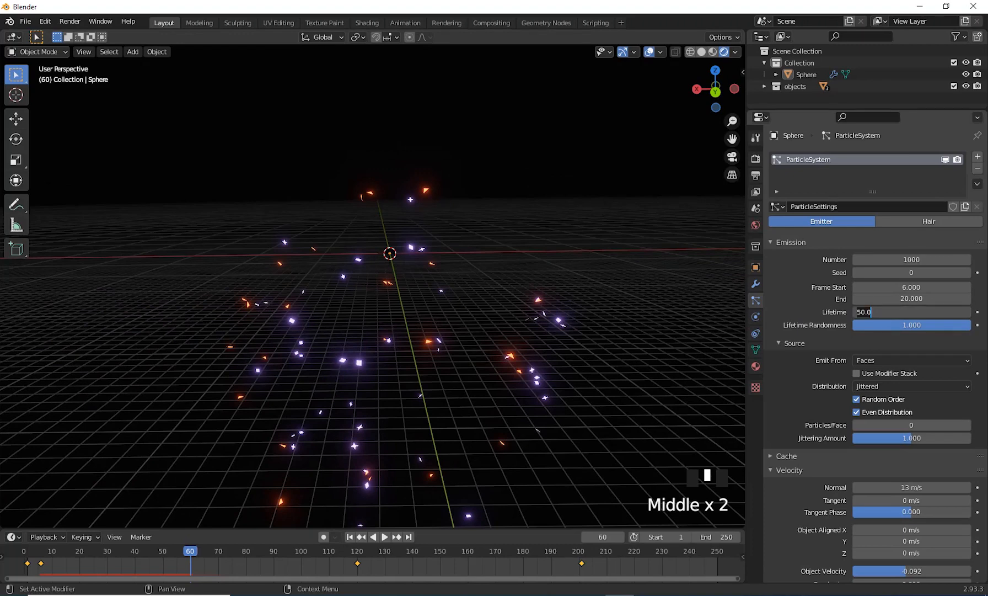
text(80)
key(Return)
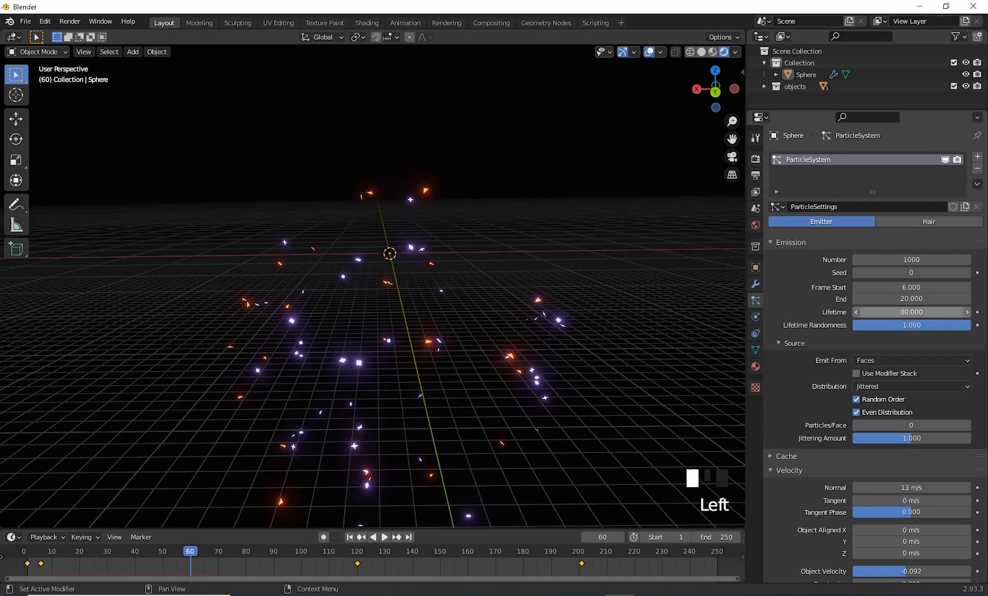
click(350, 537)
click(386, 537)
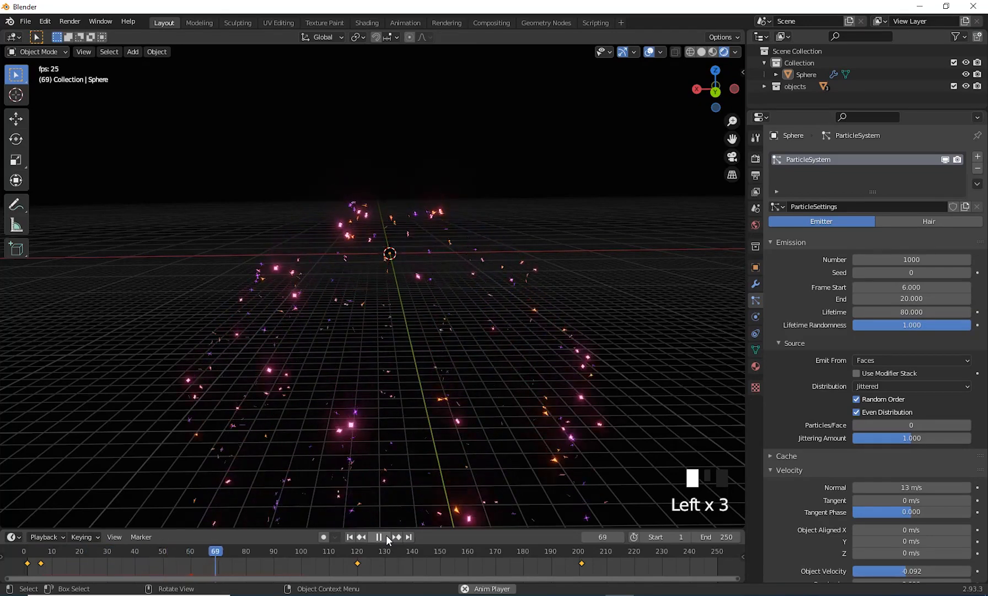
click(386, 534)
scroll(498, 290, up, 3)
middle_drag(498, 301, 548, 342)
scroll(536, 362, down, 1)
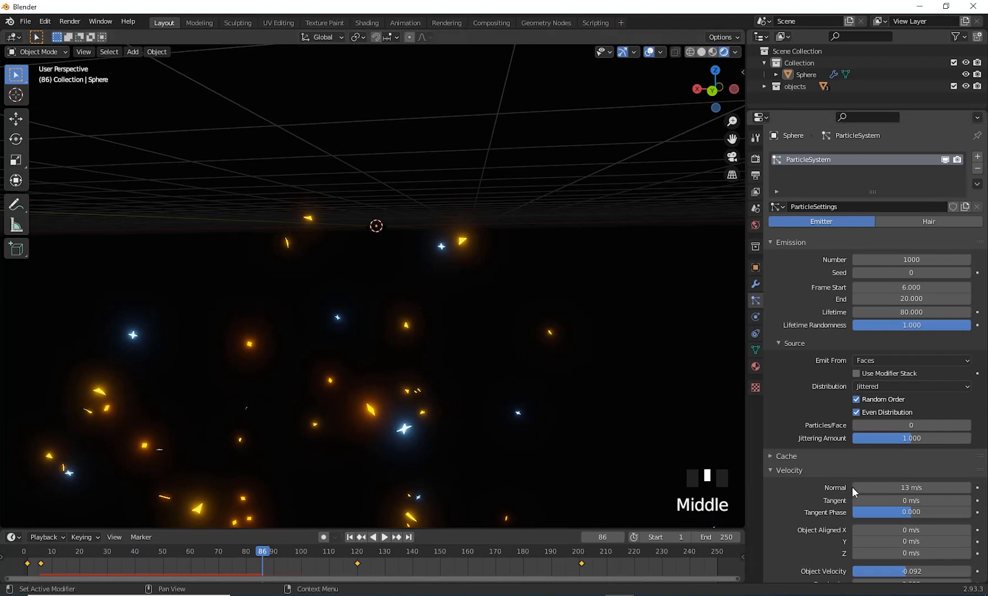
Set the particles' Normal velocity to 20 m/s and play the animation from the first frame past frame 231.
click(912, 487)
text(20)
click(883, 510)
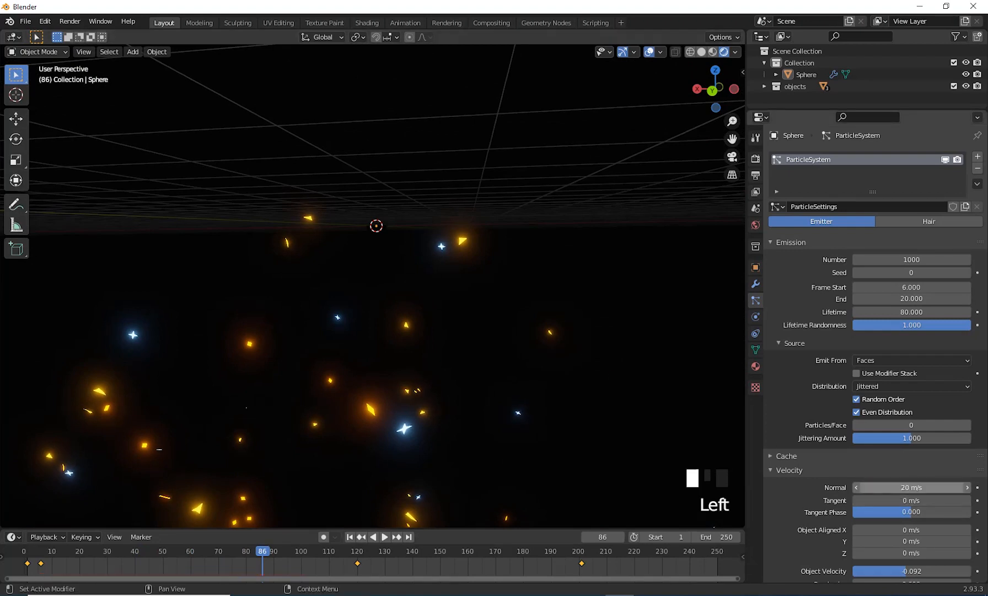
click(350, 538)
click(379, 537)
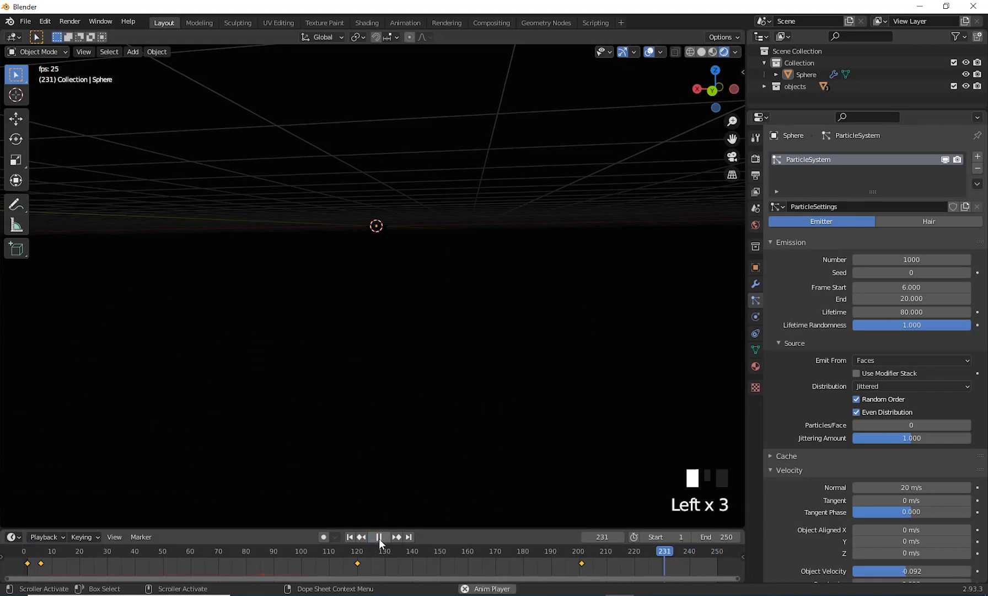
click(378, 537)
Replay the faster burst from the first frame, pause it partway and return to frame 1.
click(350, 537)
click(385, 537)
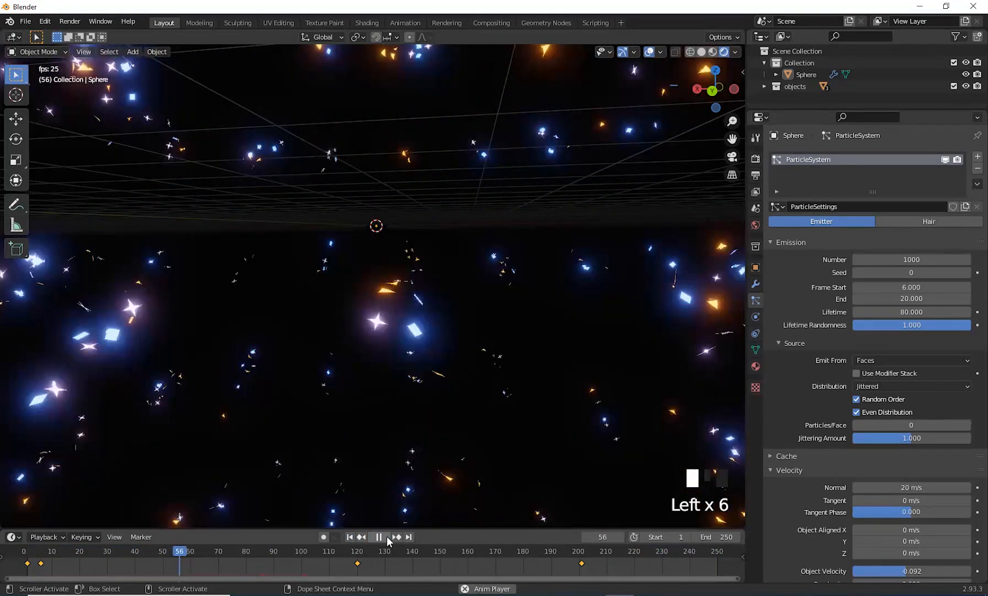
click(386, 537)
click(350, 537)
scroll(454, 395, up, 2)
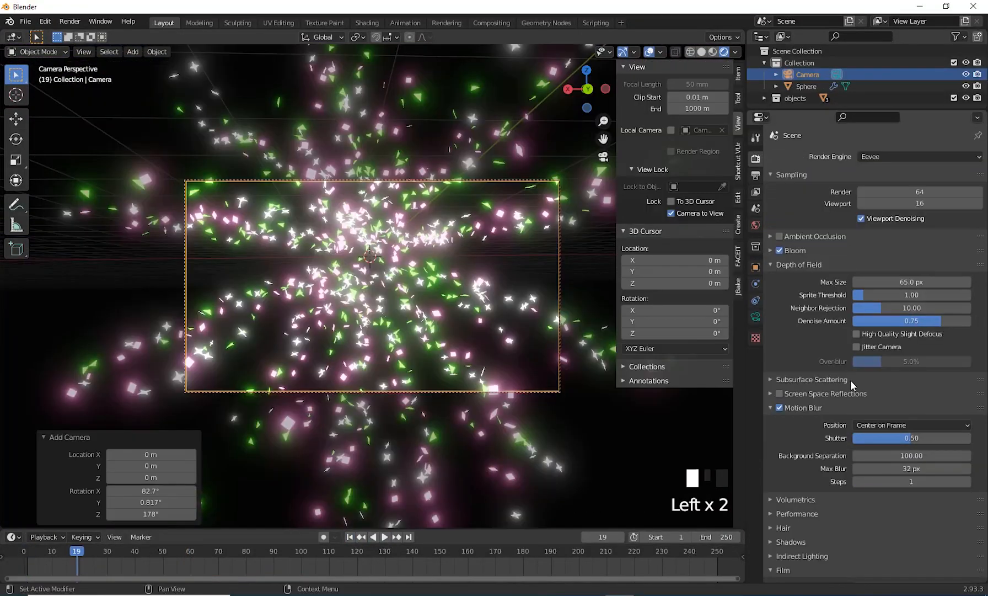
Set the motion blur Shutter to 0.72 and play the animation from the first frame, pausing at frame 54.
scroll(849, 380, down, 3)
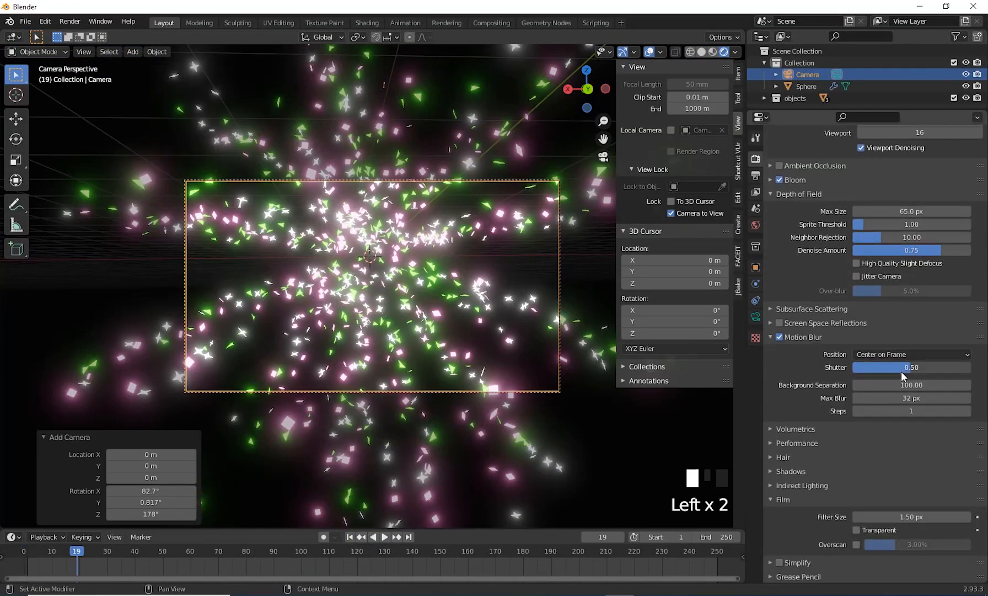
drag(901, 371, 938, 367)
click(350, 537)
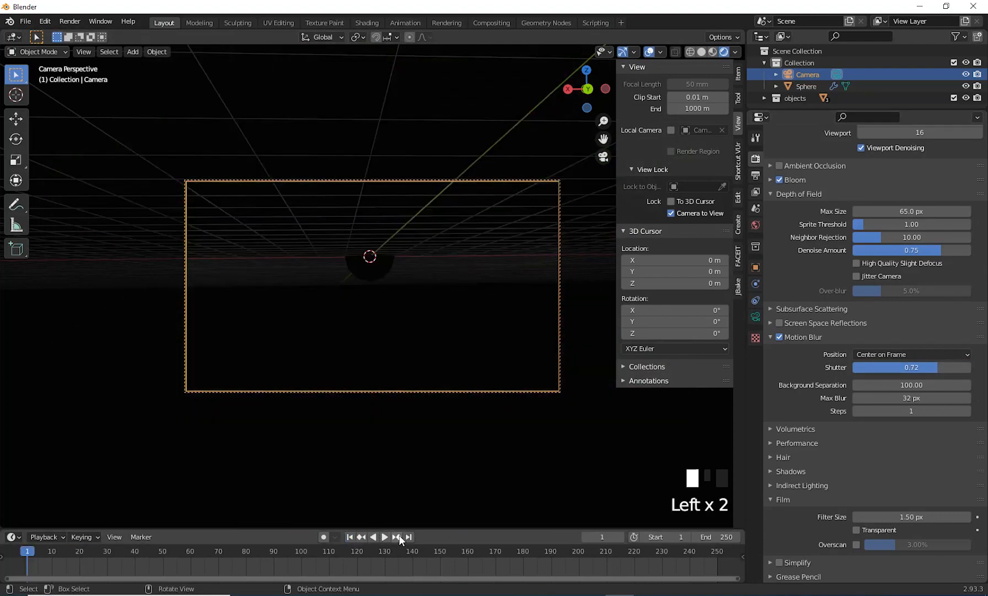
click(384, 537)
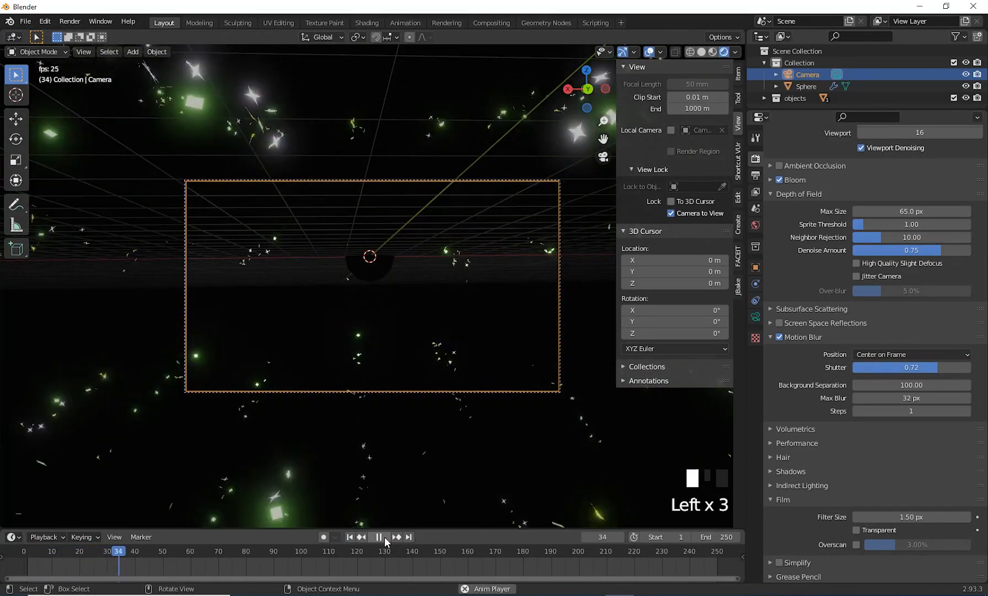
click(385, 537)
Pull the view-locked camera back and orbit it slightly to fit more of the burst in its frame.
scroll(408, 290, down, 4)
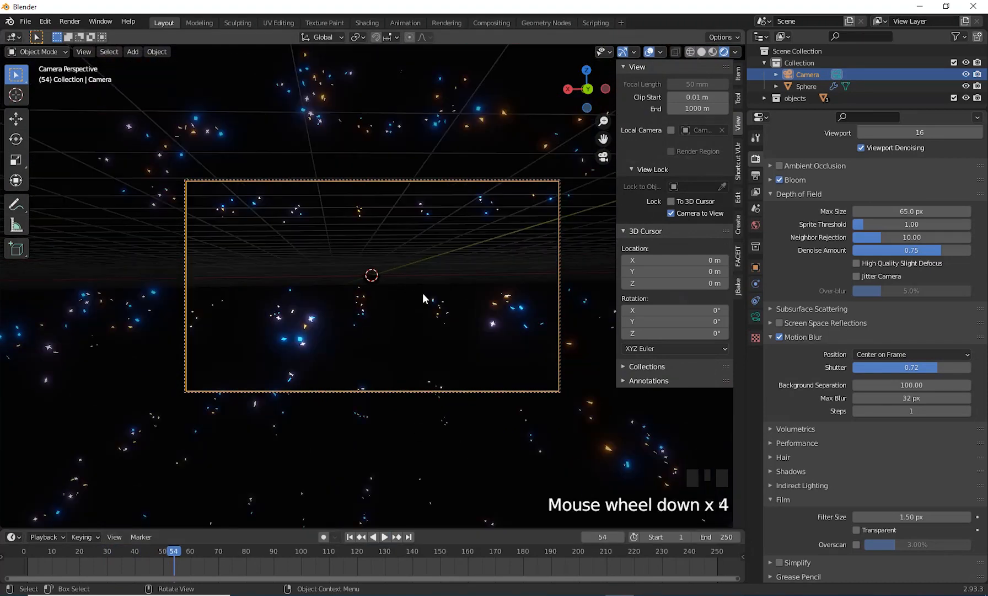
middle_drag(422, 293, 444, 294)
scroll(431, 290, down, 1)
Set motion blur Shutter to 0.40, Background Separation to 95.54, Max Blur to 92 px and Steps to 7, then play to frame 56.
drag(928, 368, 902, 385)
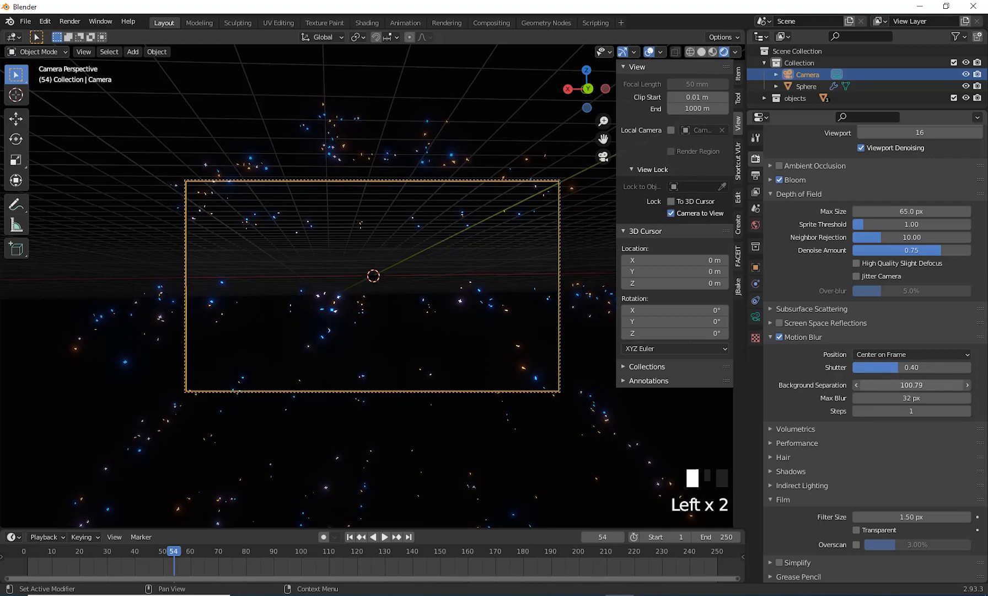
drag(905, 385, 914, 411)
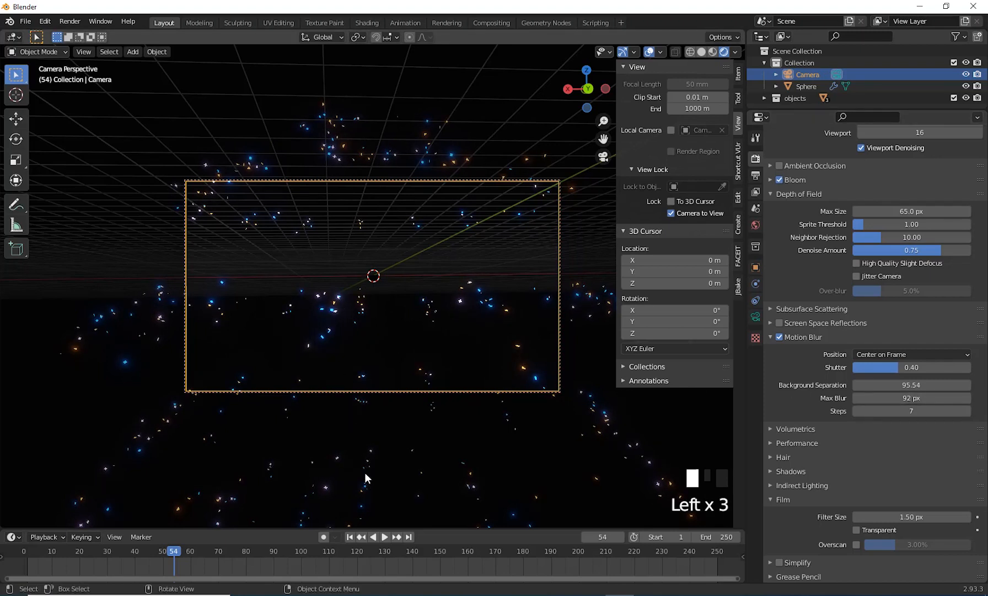
click(350, 536)
click(385, 537)
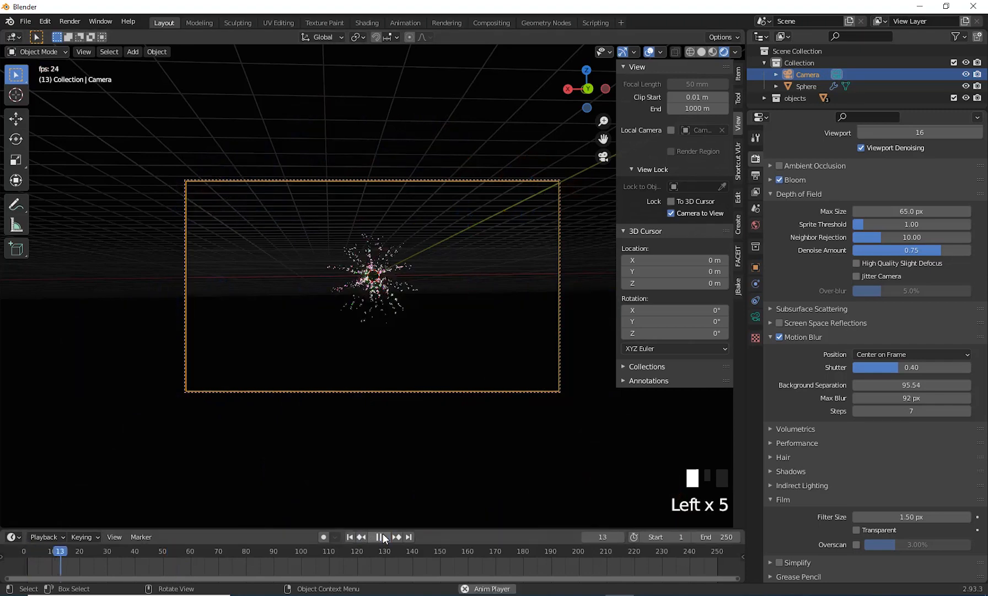
click(380, 536)
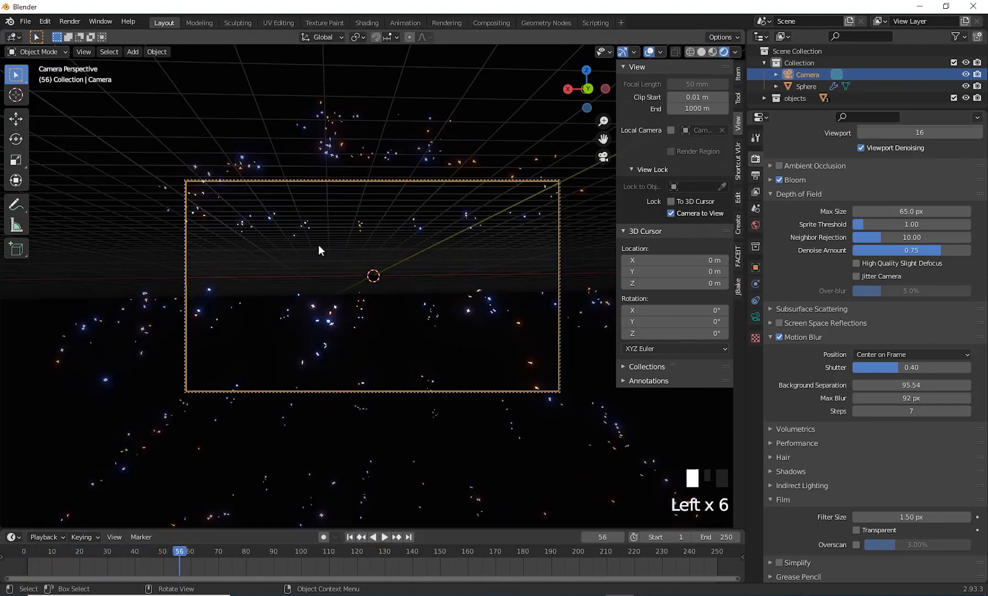
Bring the camera closer to the sphere and replay the burst from the first frame.
scroll(342, 263, up, 2)
click(350, 537)
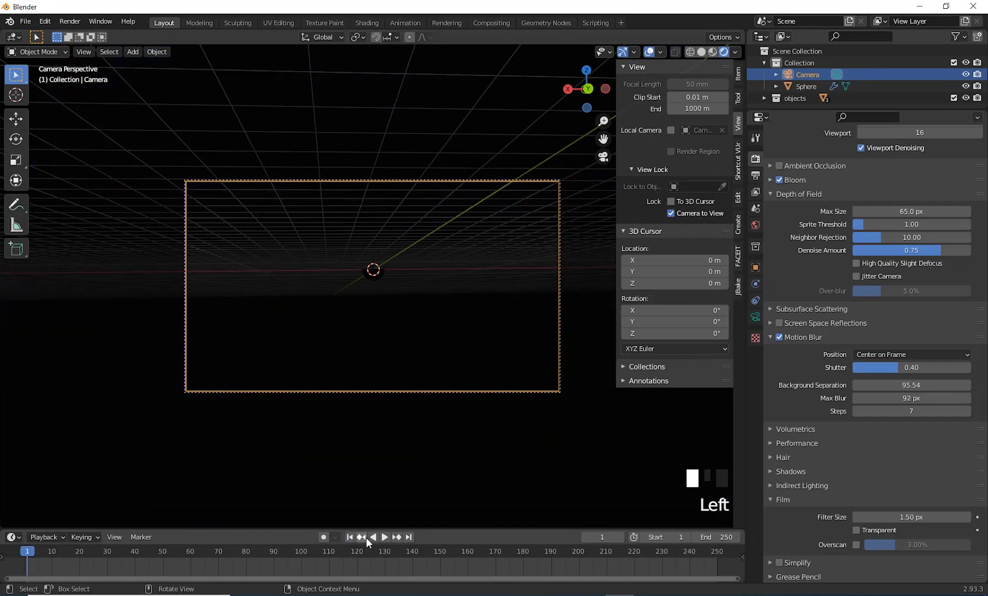
click(381, 537)
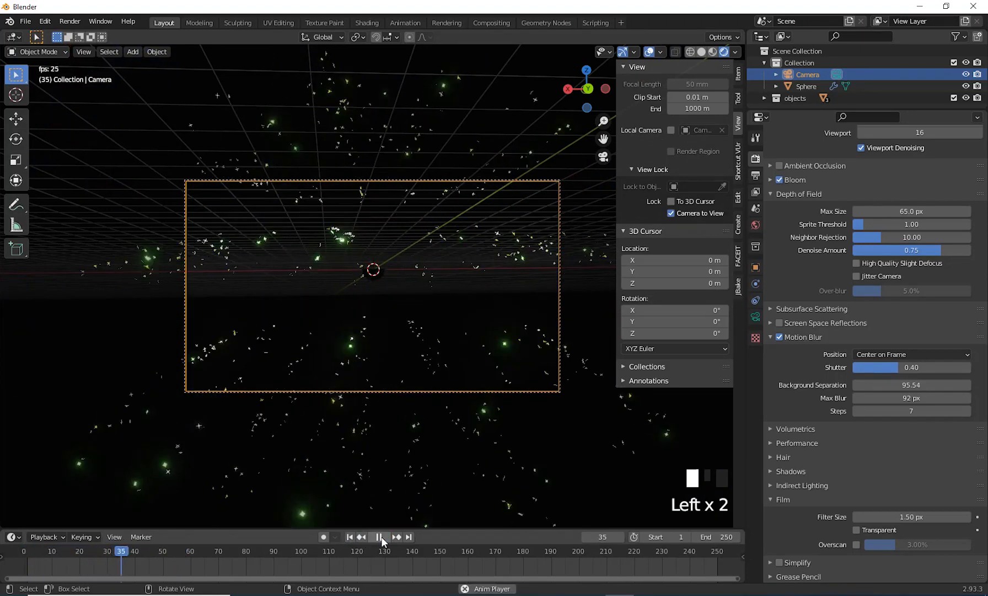
click(380, 536)
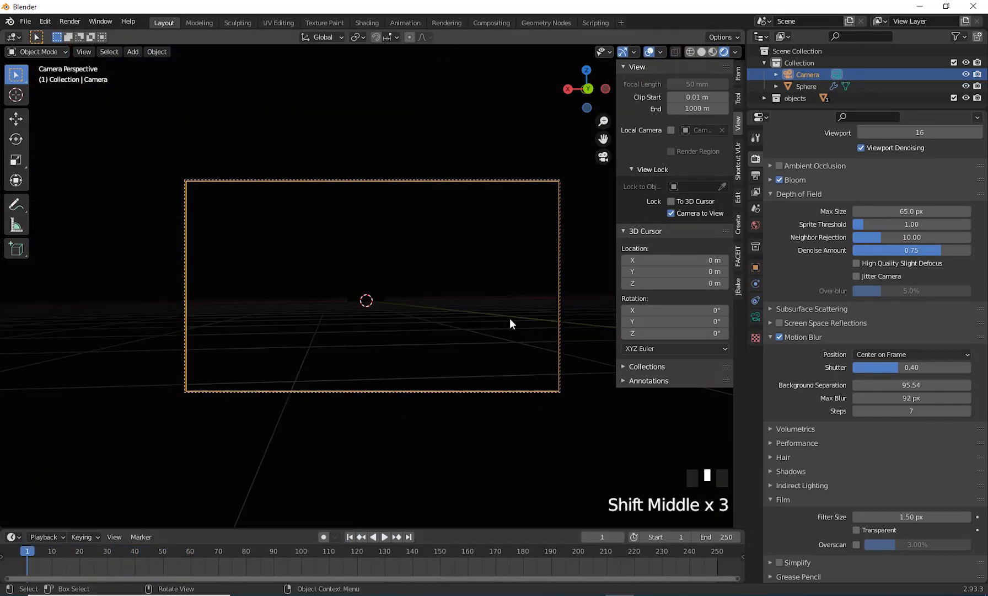
Play the animation to frame 19 and reframe the camera farther back and angled around the burst.
click(399, 547)
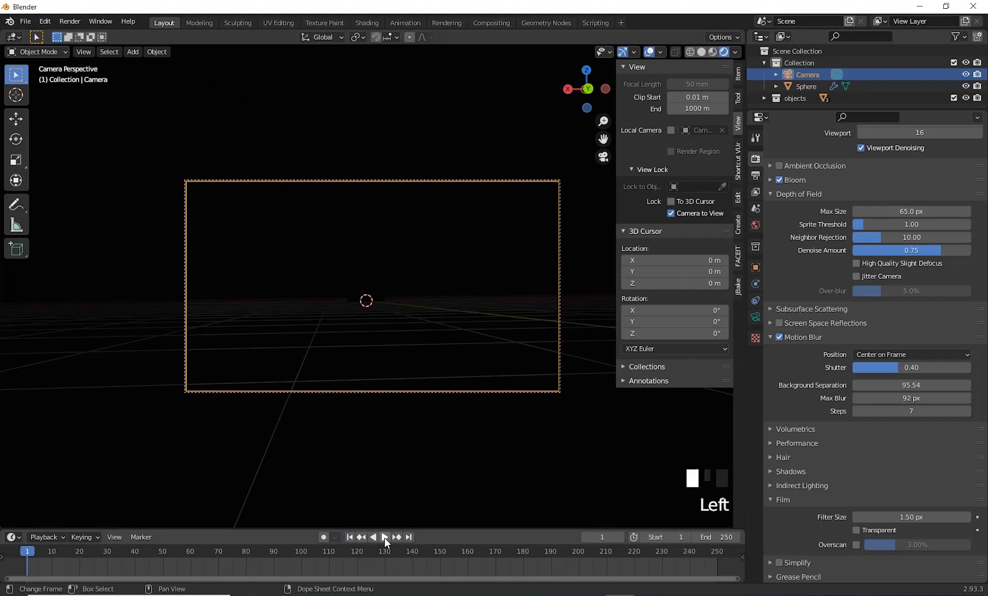
click(384, 538)
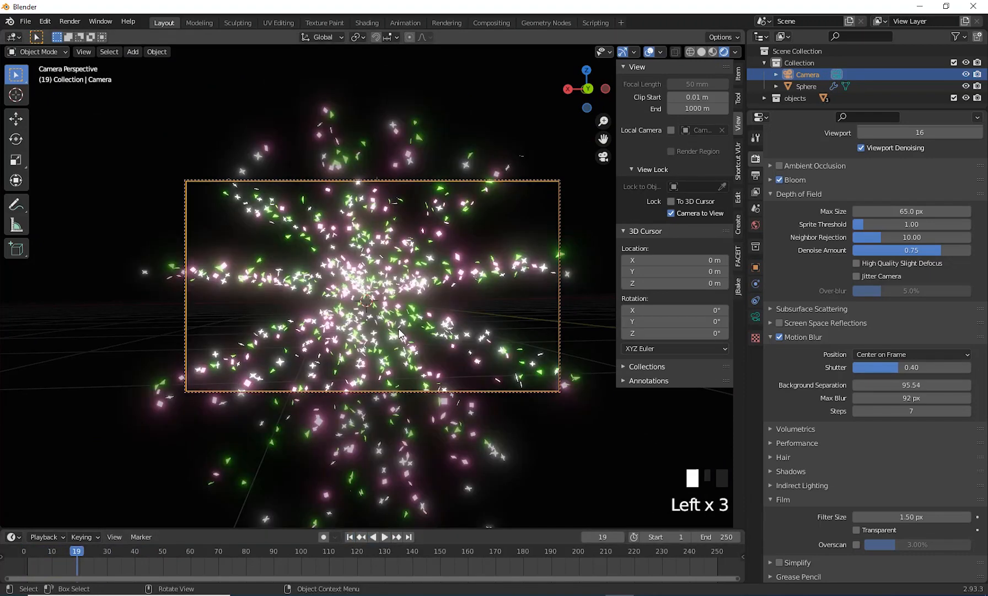
scroll(401, 330, down, 2)
scroll(402, 327, up, 1)
middle_click(403, 329)
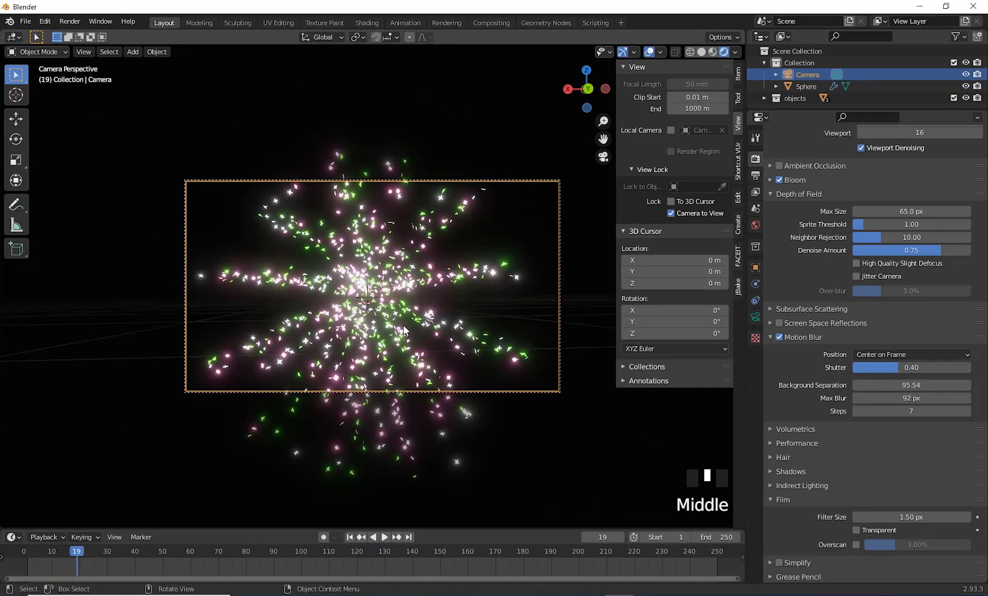
middle_drag(404, 329, 414, 315)
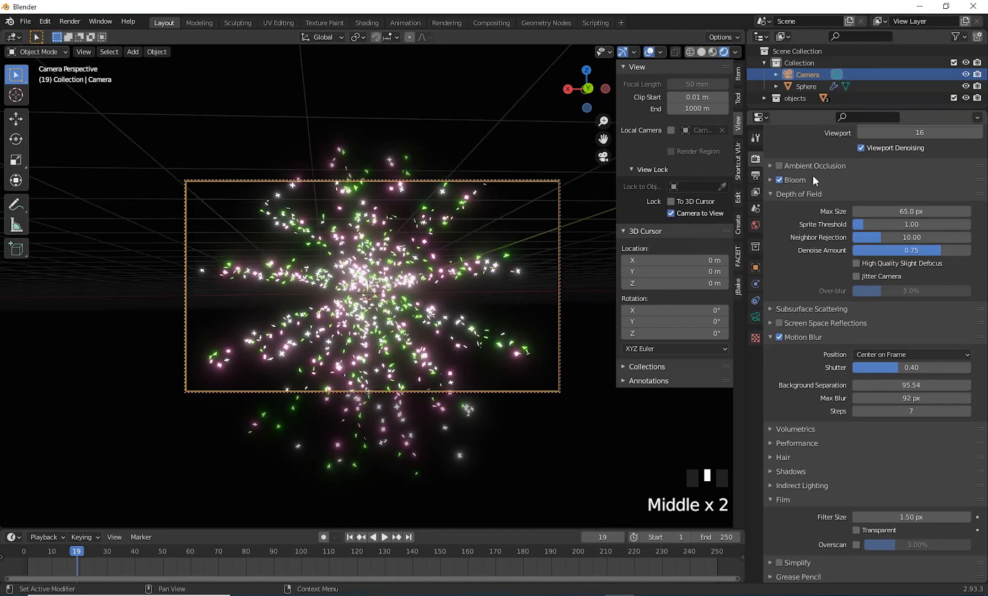
Enable Ambient Occlusion and review the Subsurface Scattering and other render settings.
click(780, 165)
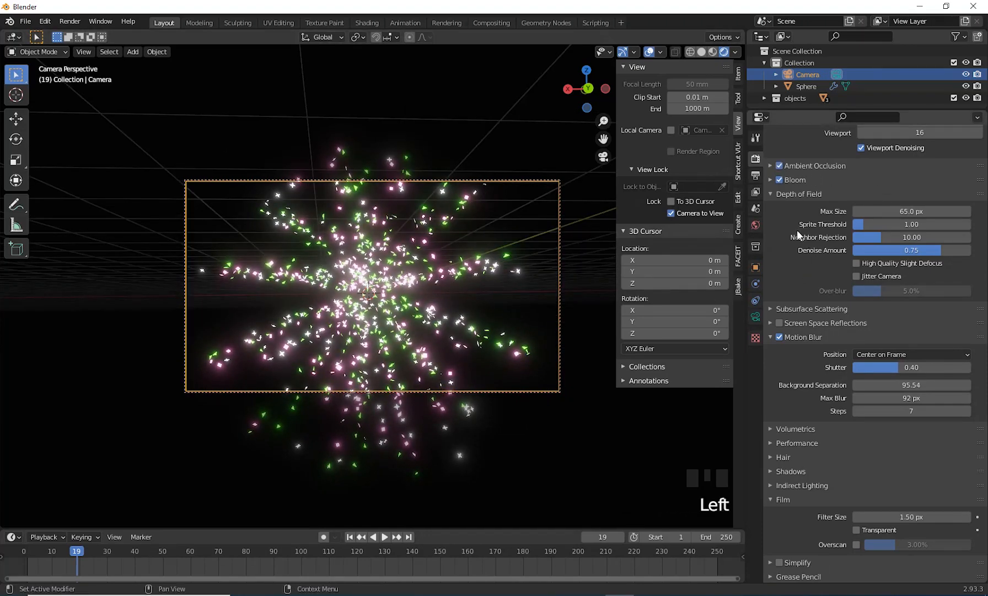
click(769, 307)
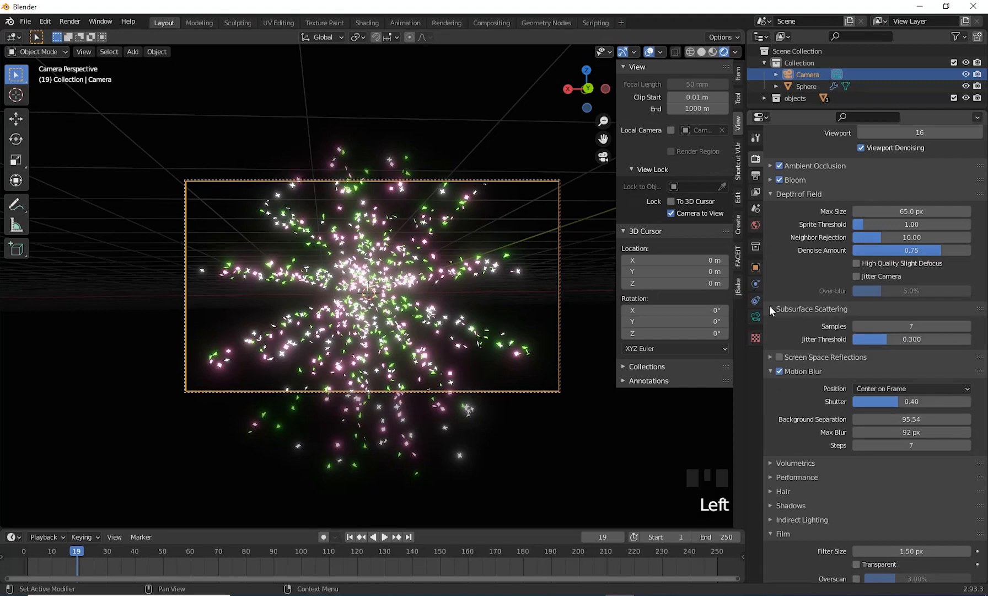
click(770, 306)
scroll(770, 429, down, 2)
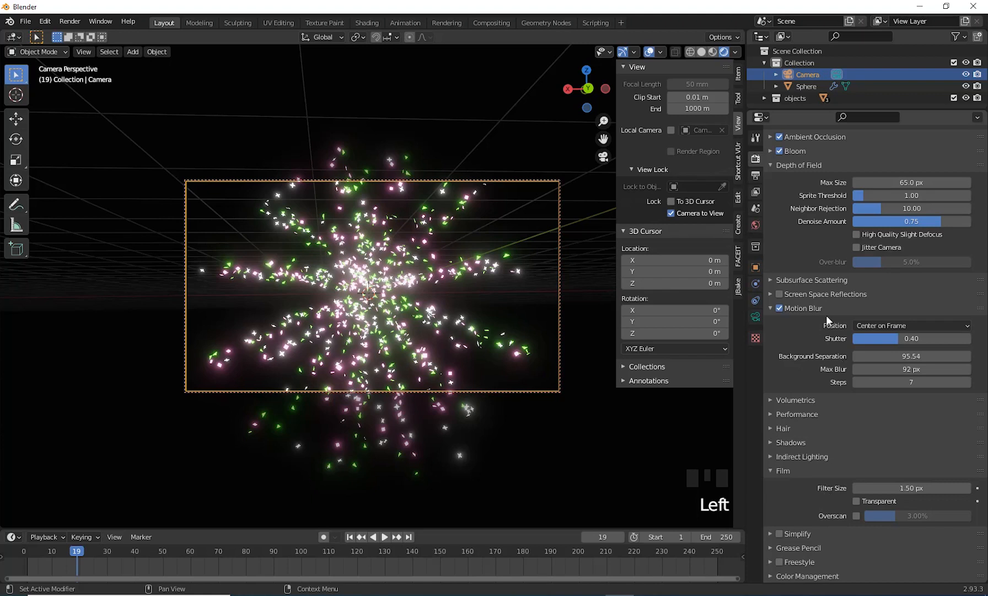
scroll(818, 270, up, 4)
scroll(823, 349, up, 1)
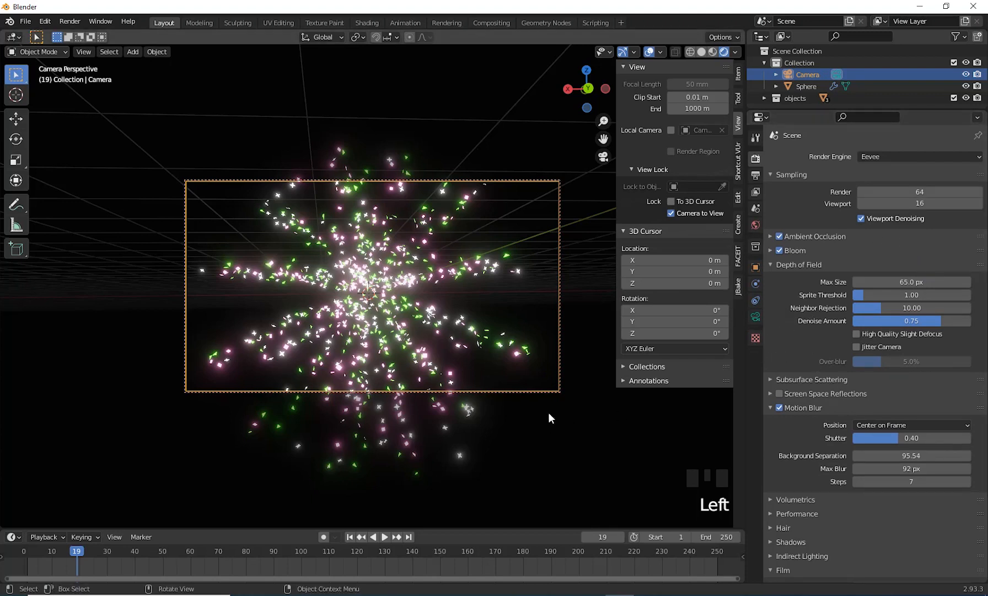
Move the camera closer to the burst and turn off the Camera to View lock.
key(n)
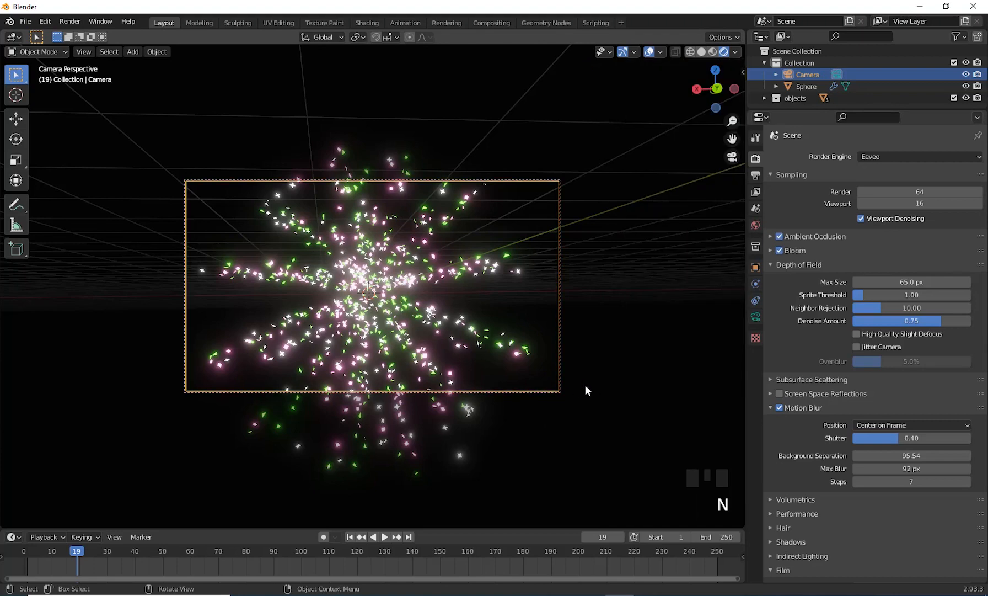
scroll(585, 385, up, 3)
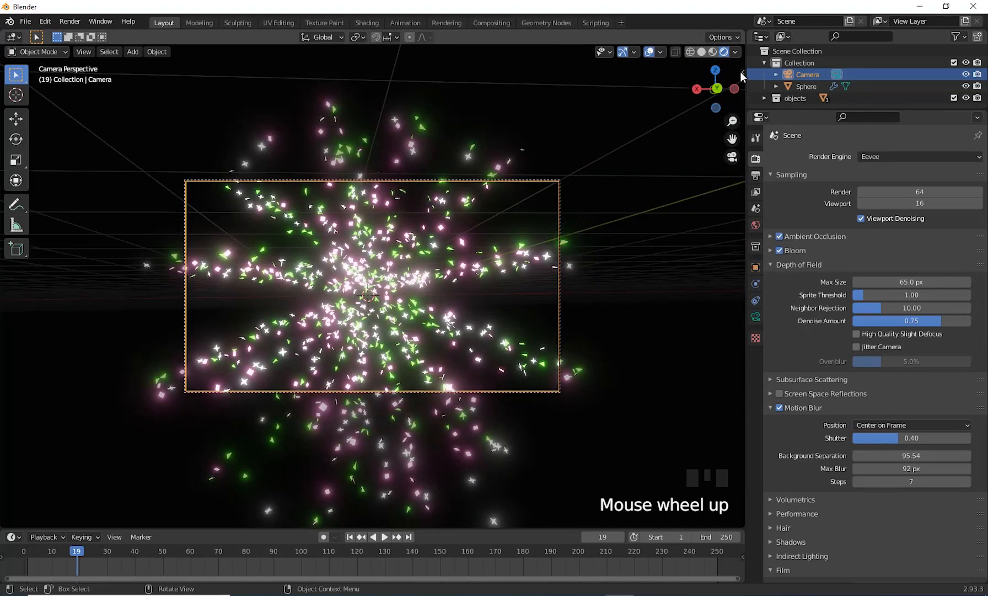
click(742, 72)
click(673, 212)
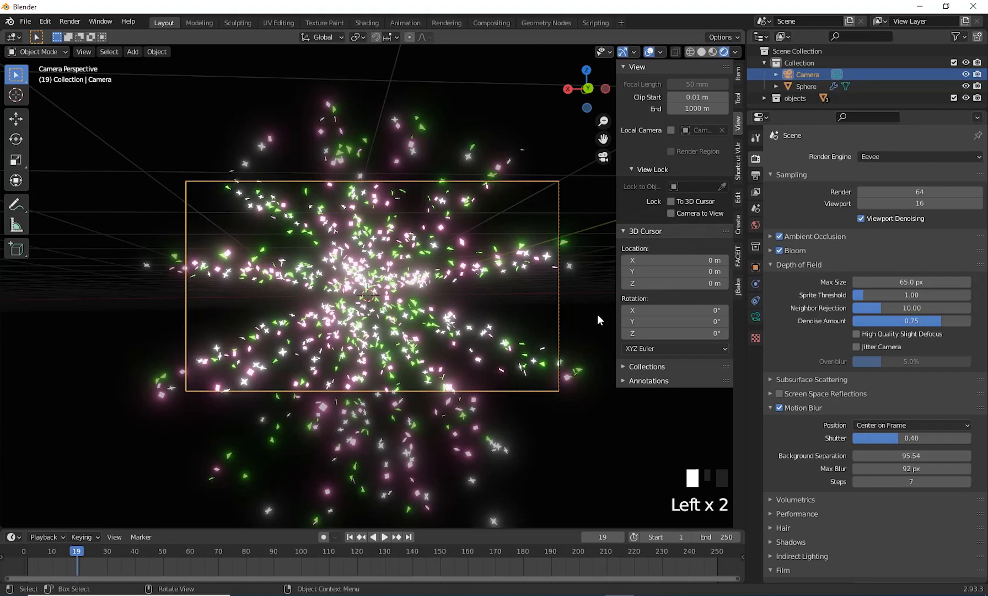
key(n)
Enlarge the camera view and play the animation from the first frame twice, pausing the second run at frame 19.
scroll(643, 321, up, 4)
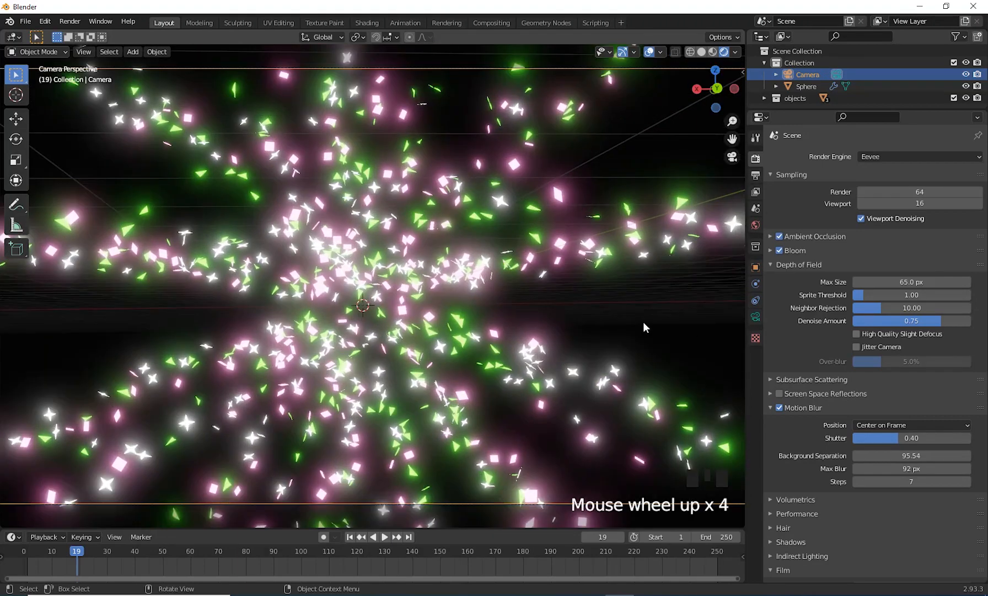
click(349, 536)
click(385, 537)
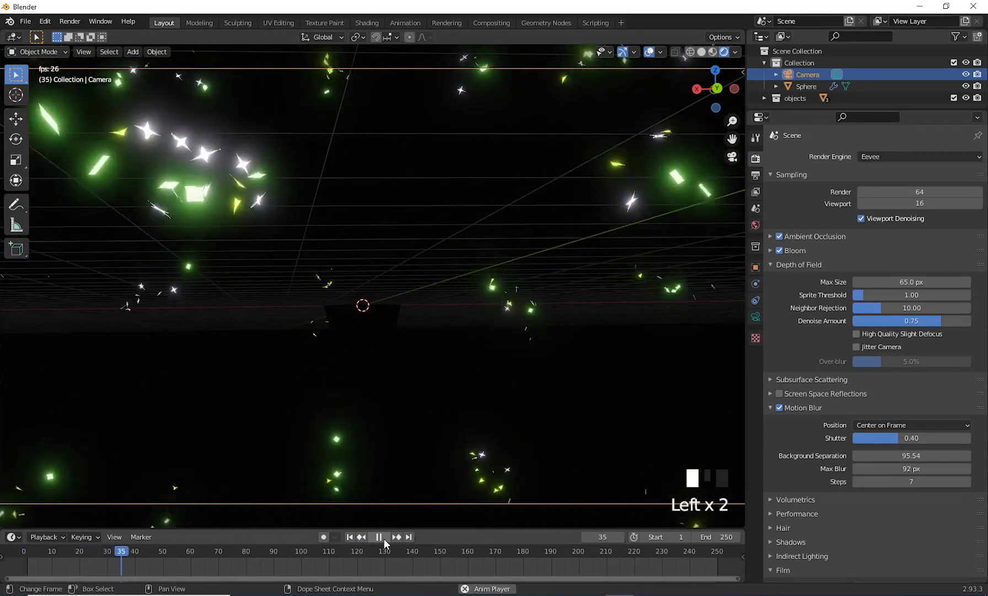
click(379, 536)
click(349, 537)
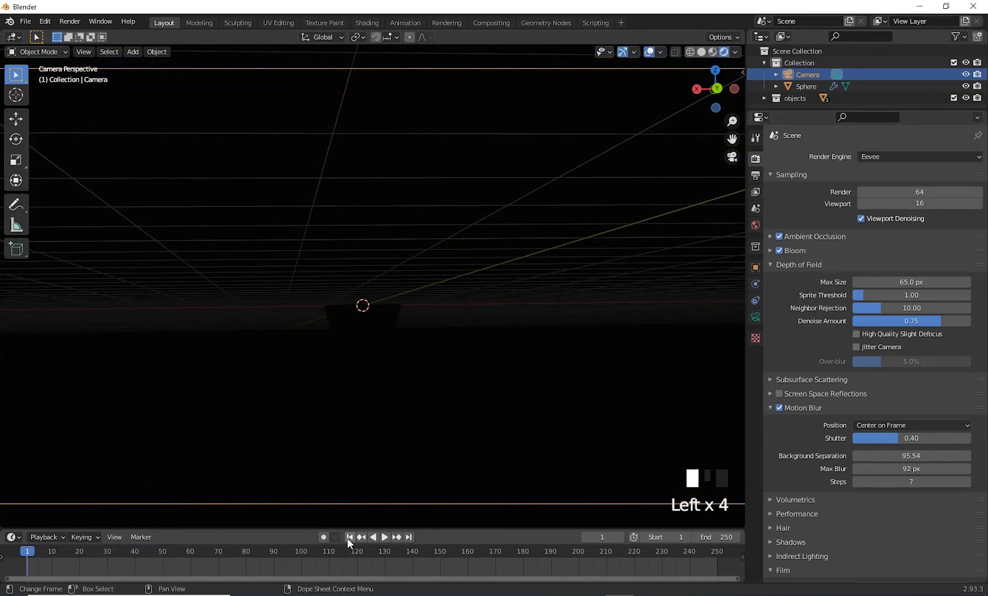
click(385, 536)
click(384, 536)
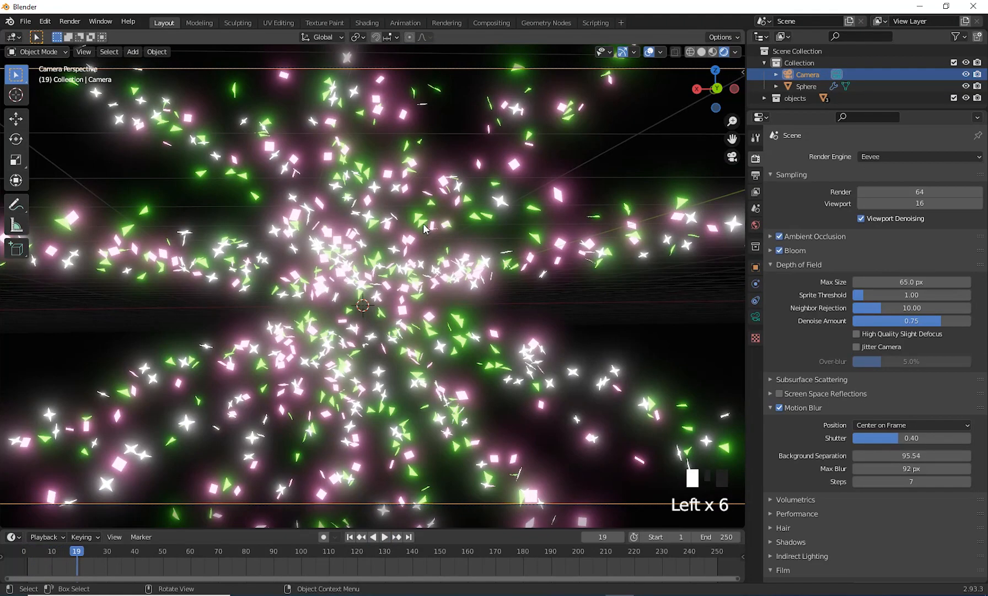